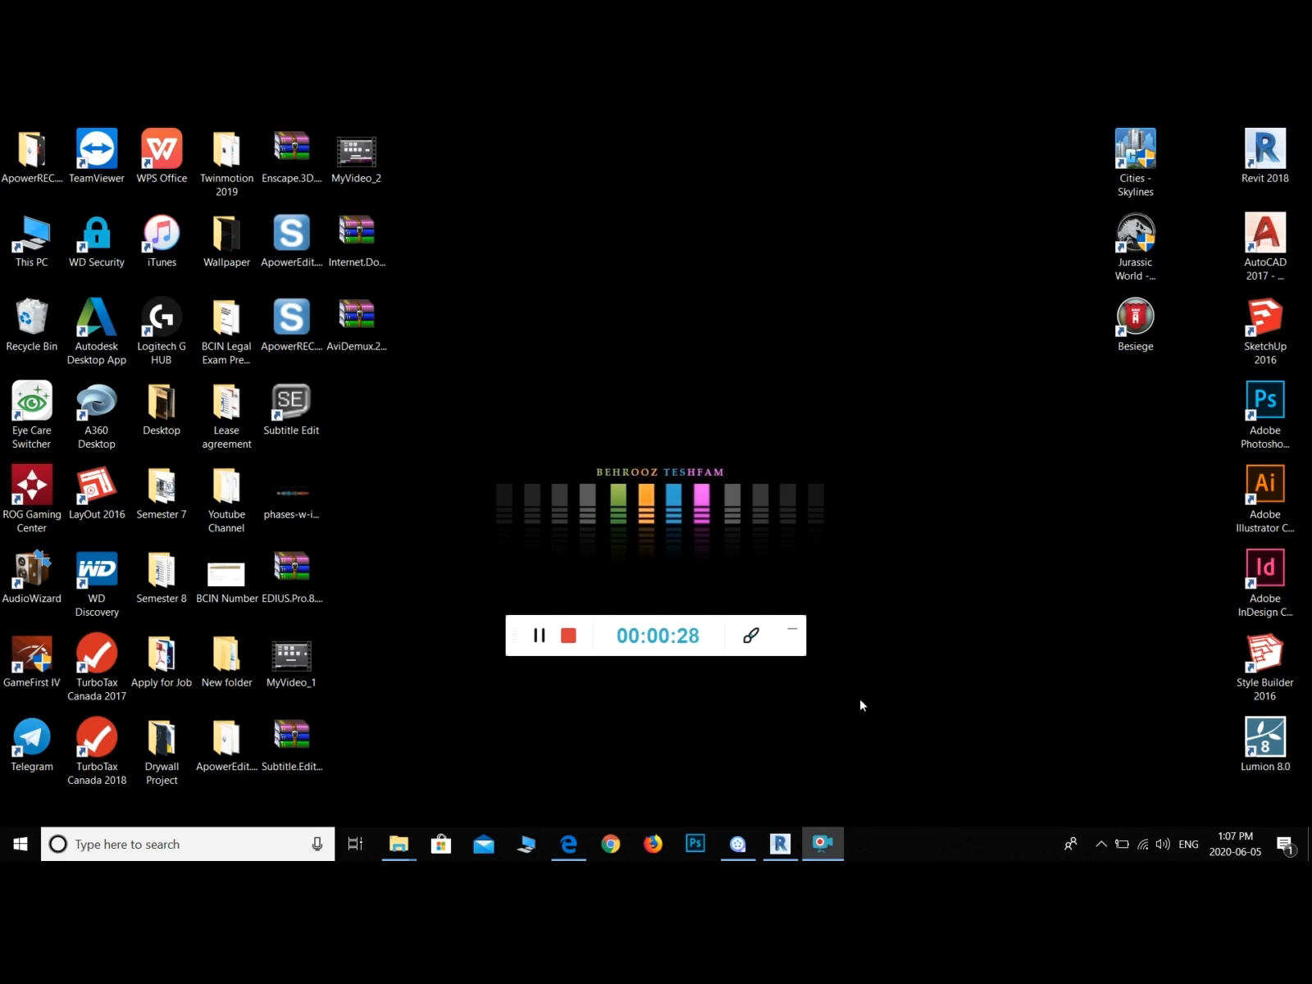
Step: Switch to the Autodesk Revit 2018 window showing the Recent Files page
mouse_move(781, 843)
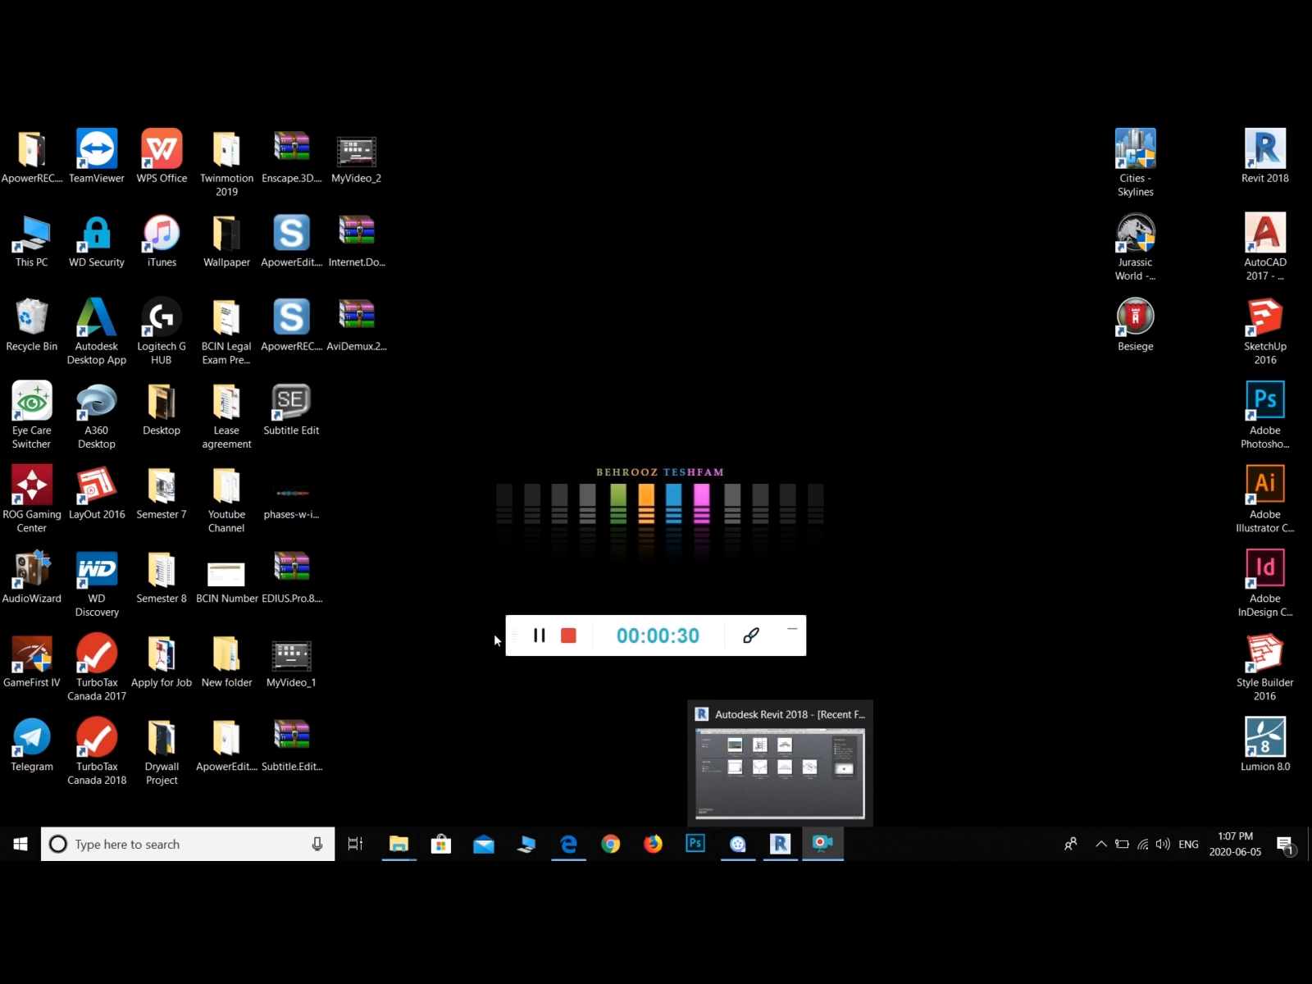
drag(511, 621, 940, 835)
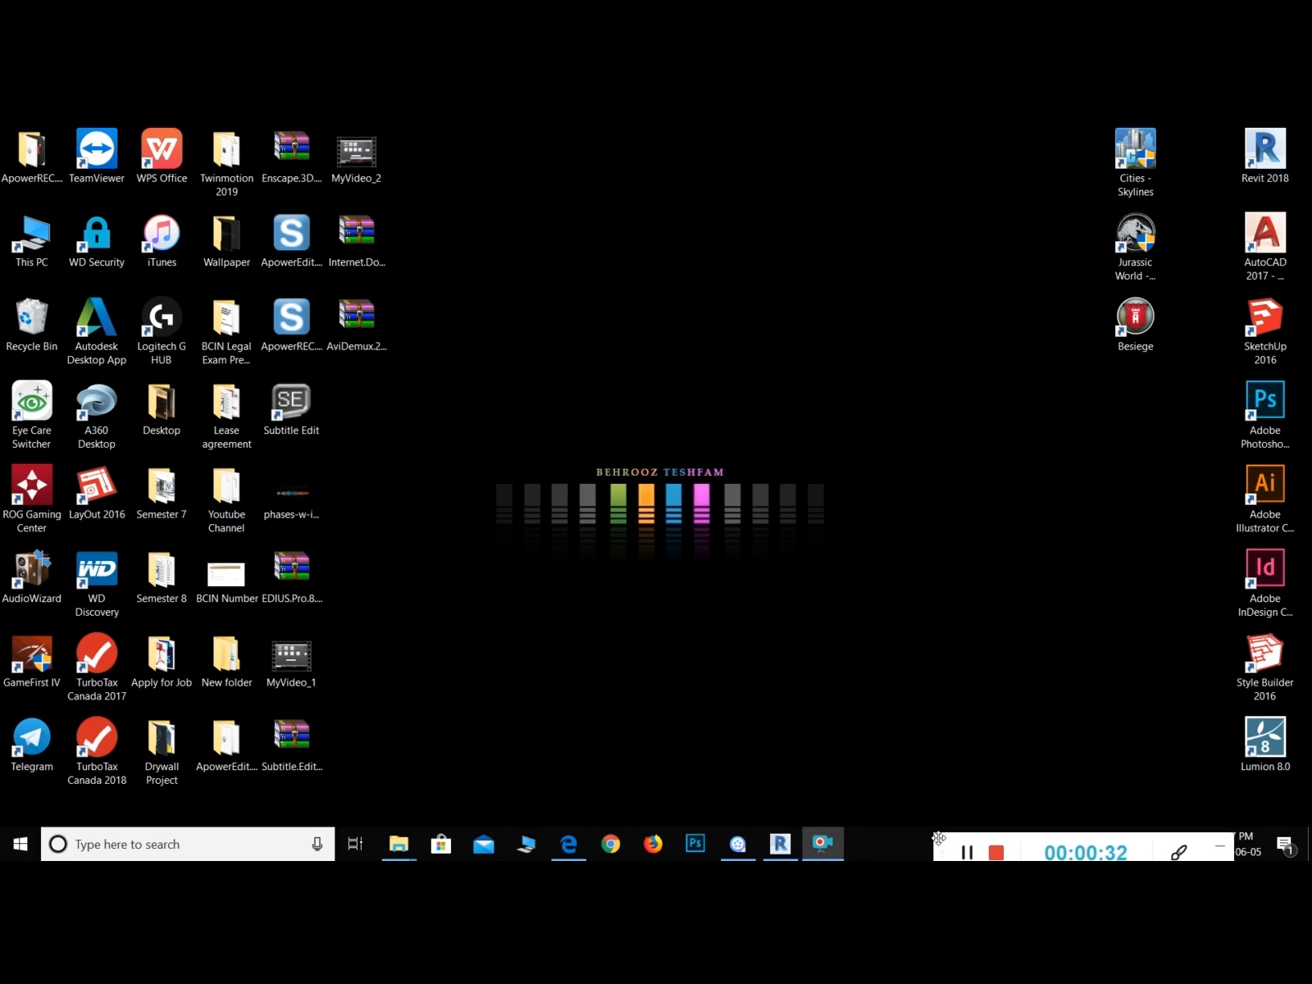
click(779, 843)
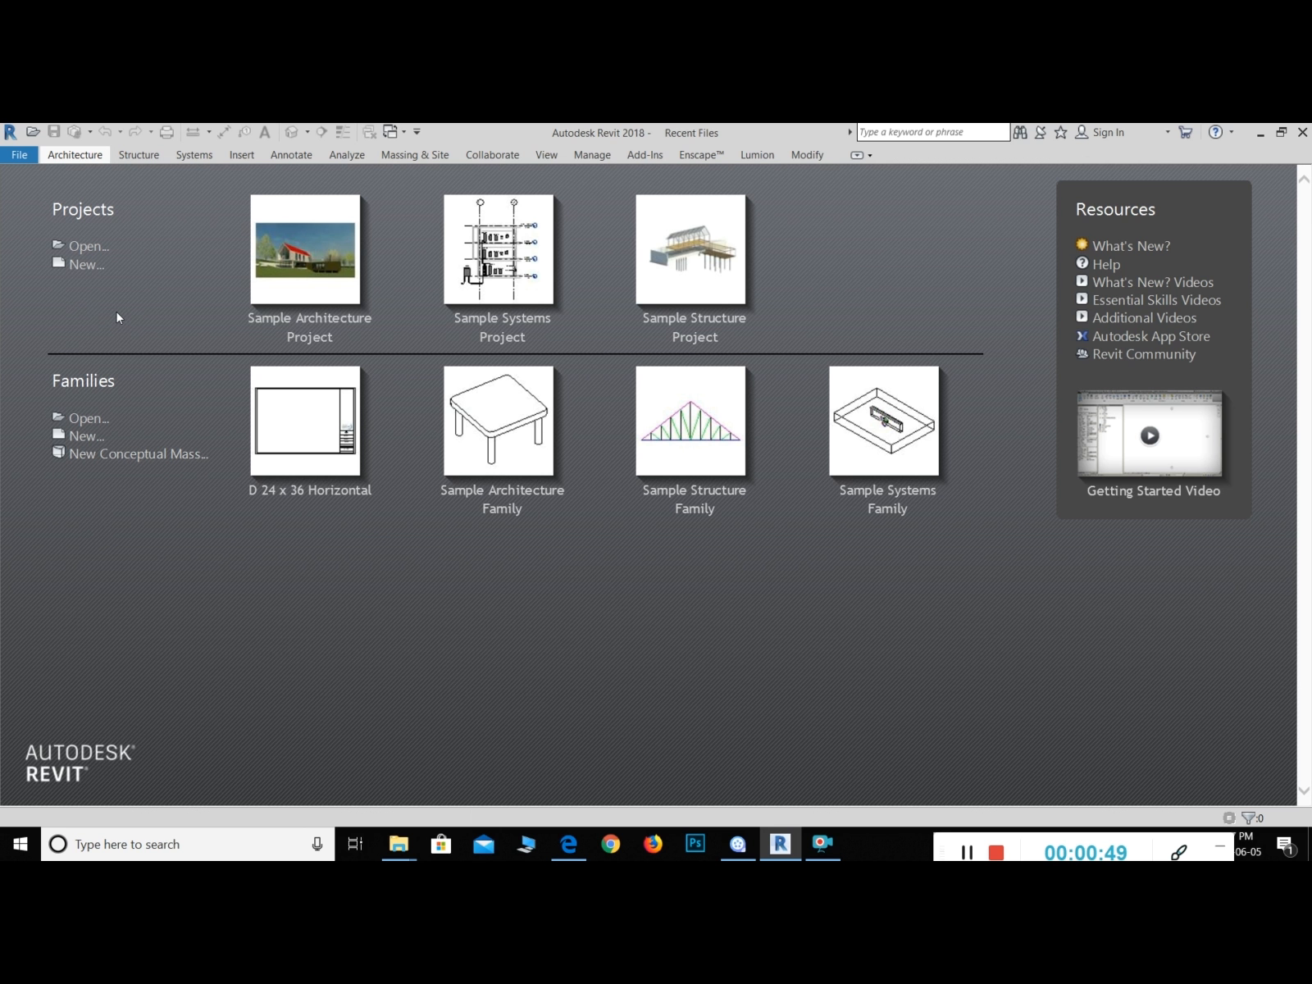
Step: Start a new project and open the template chooser to select its template file
click(91, 257)
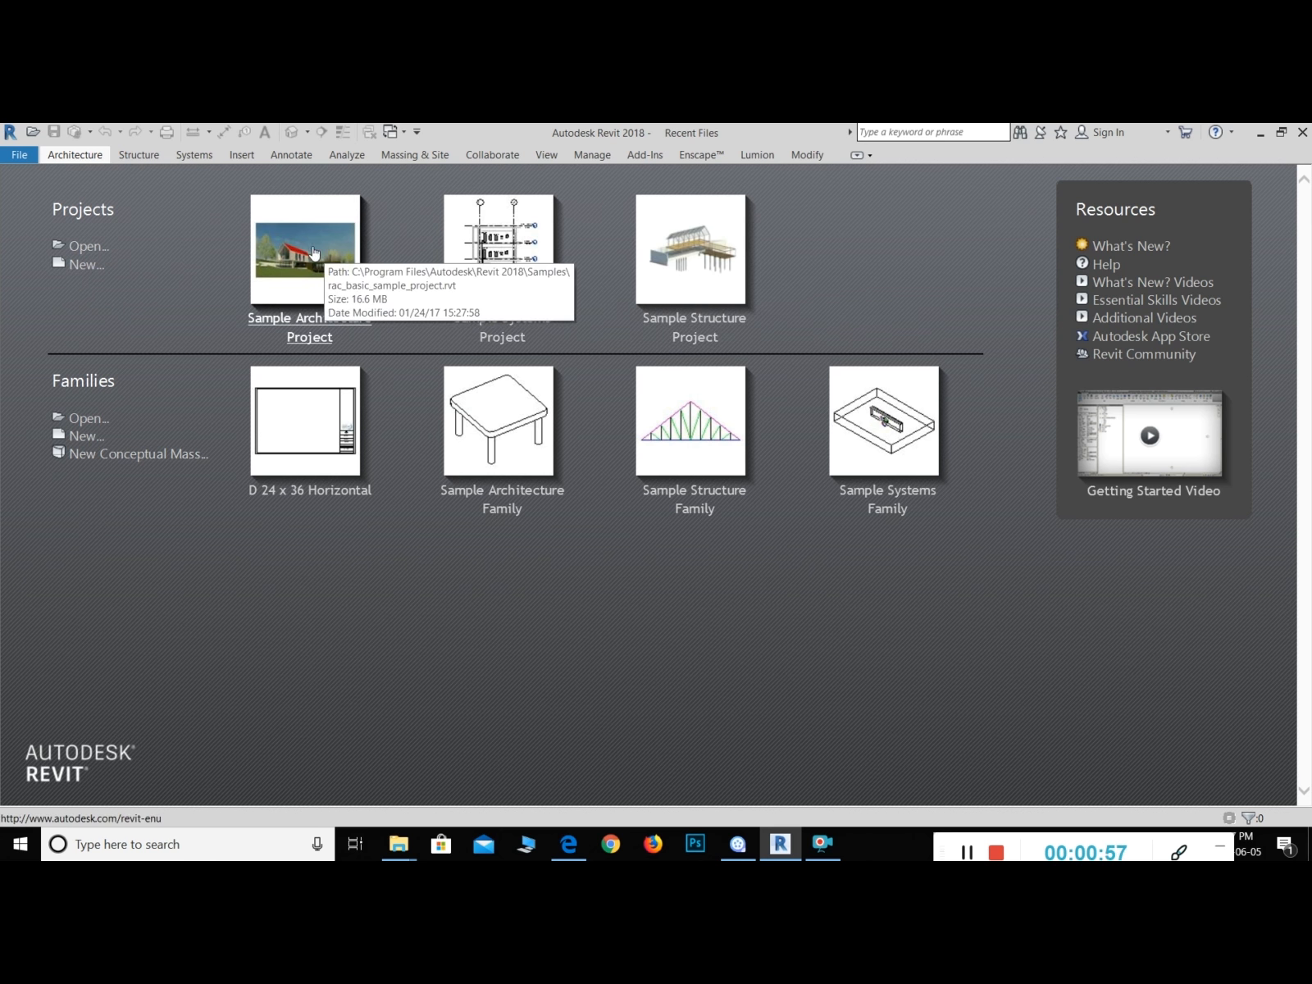
click(72, 267)
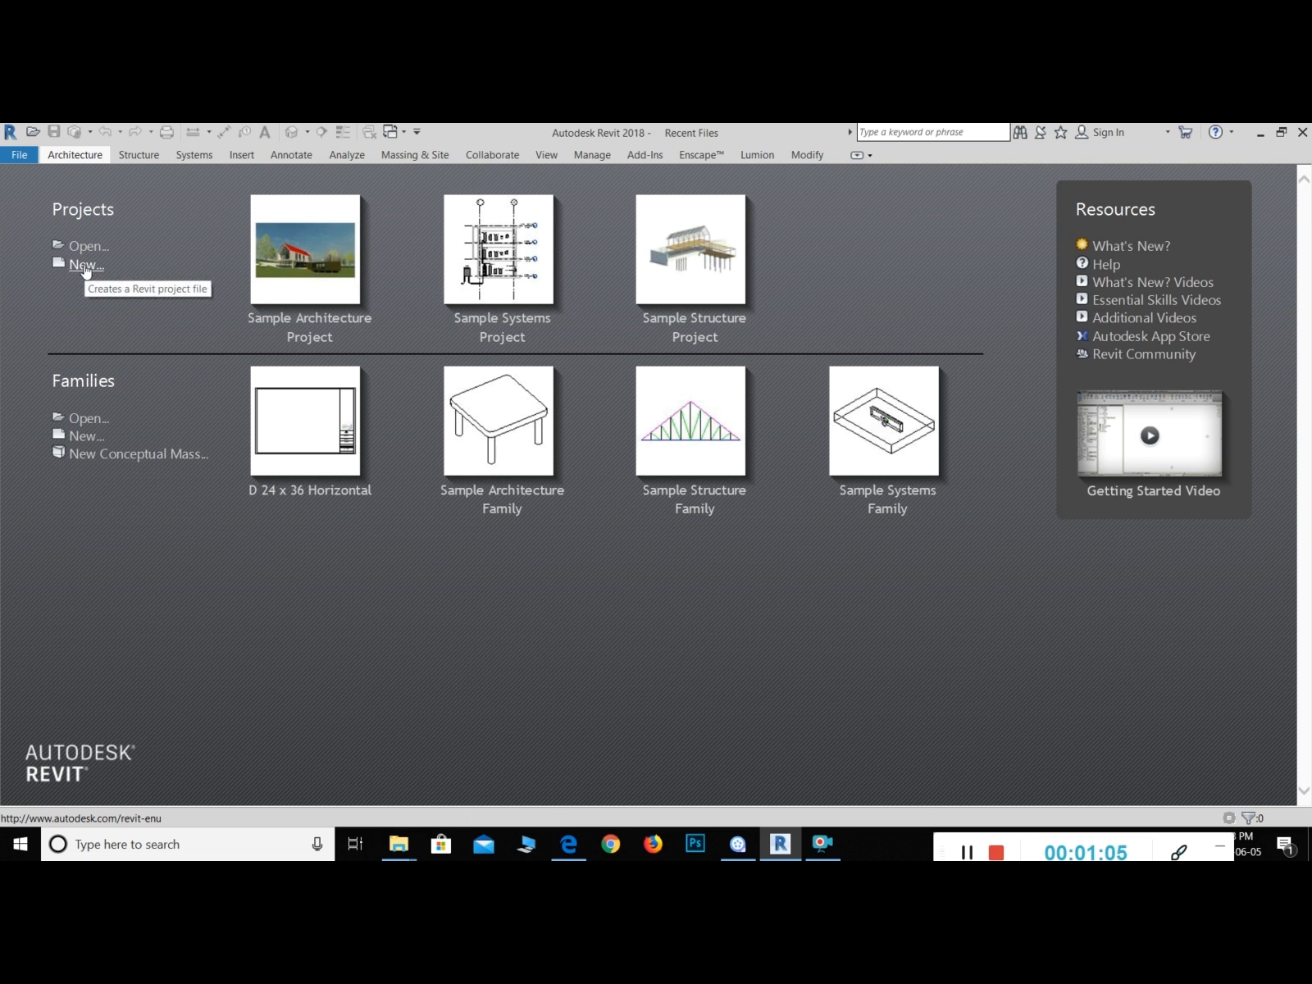
click(85, 267)
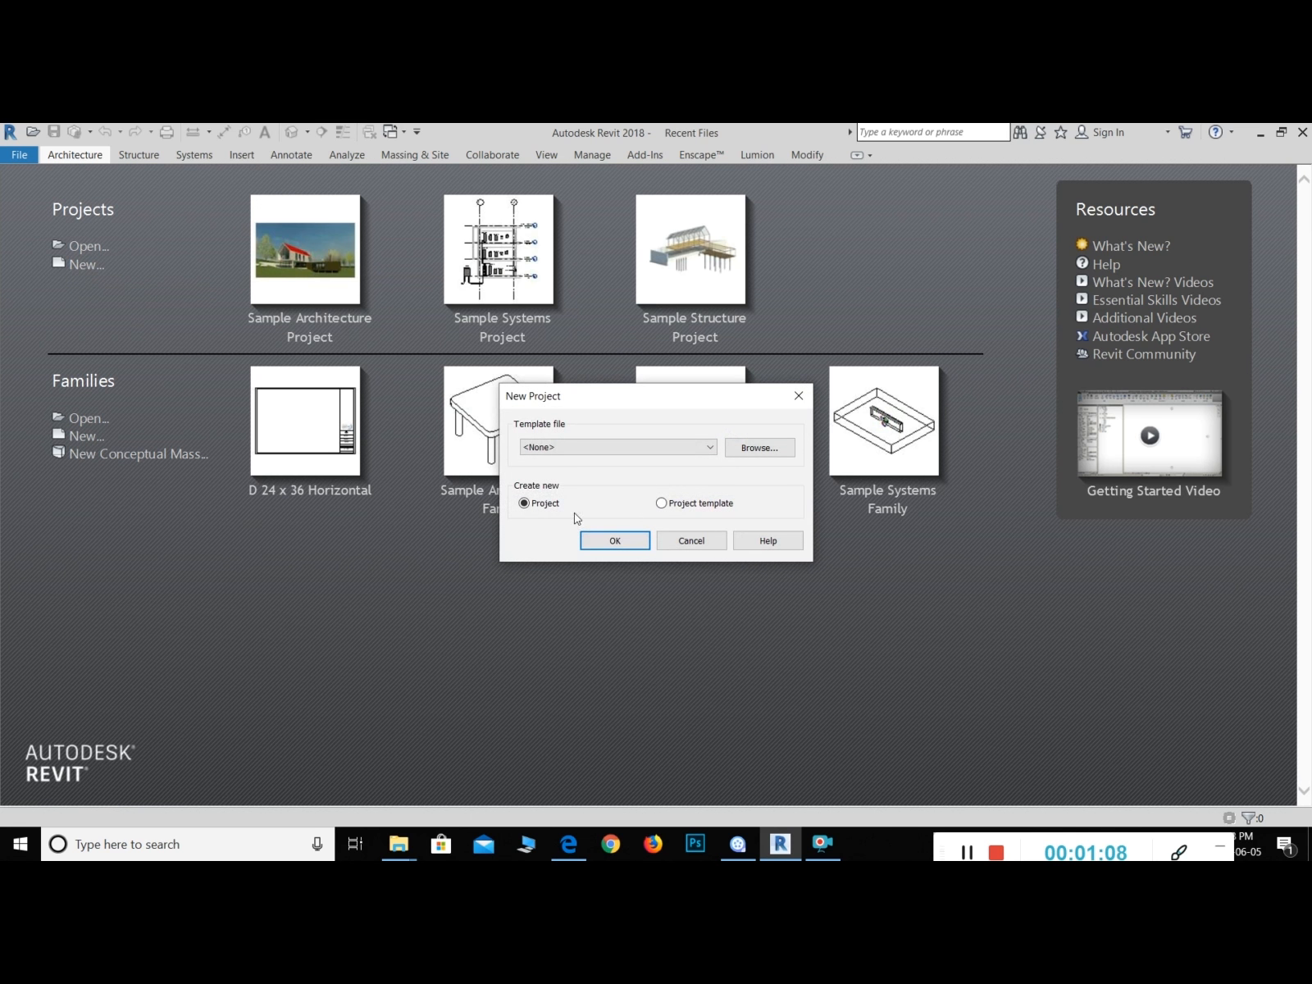
click(598, 451)
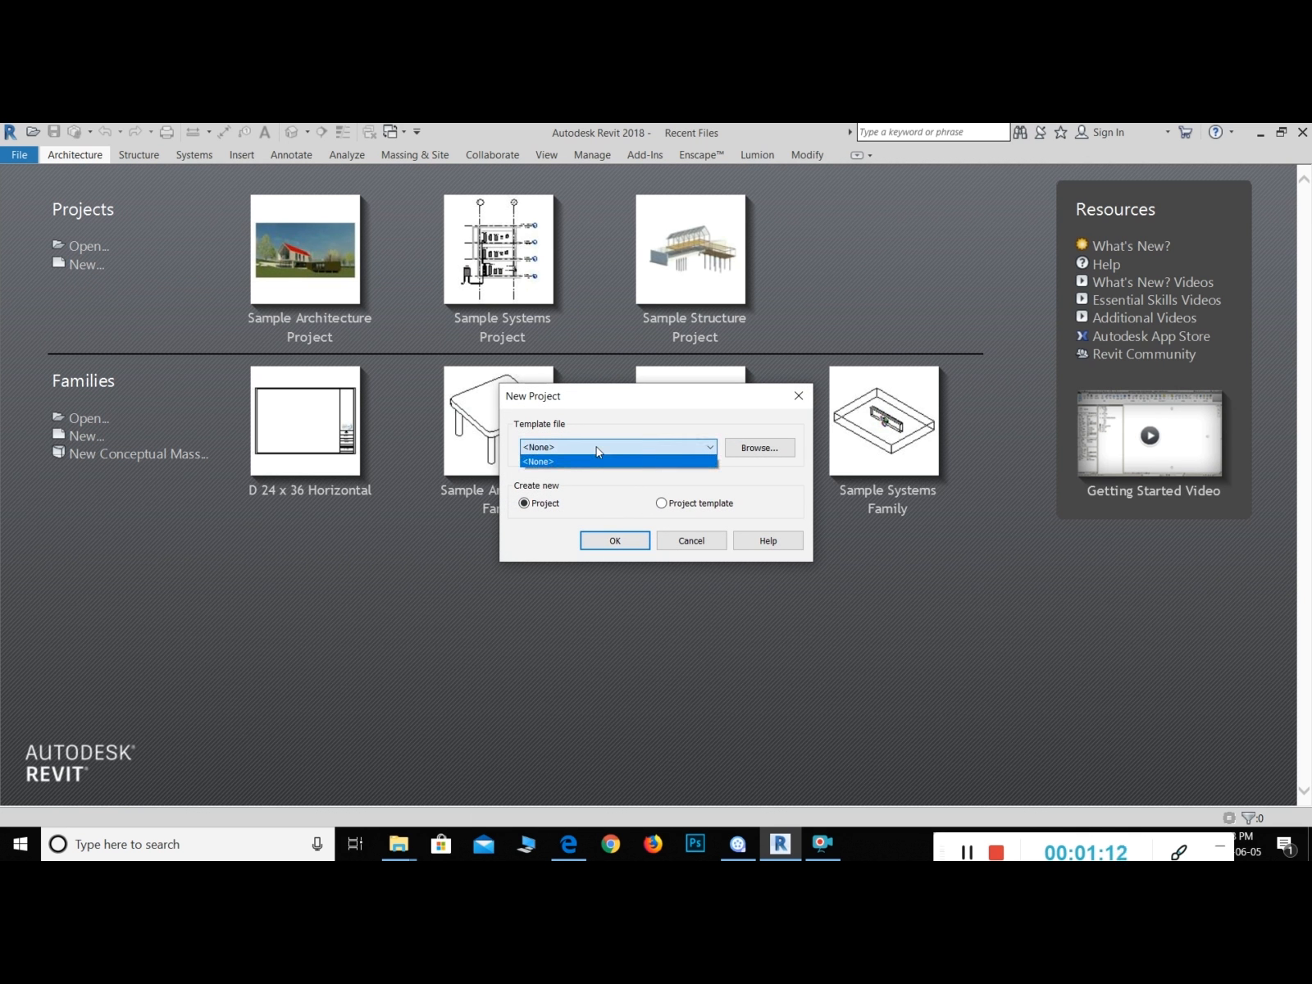
click(600, 462)
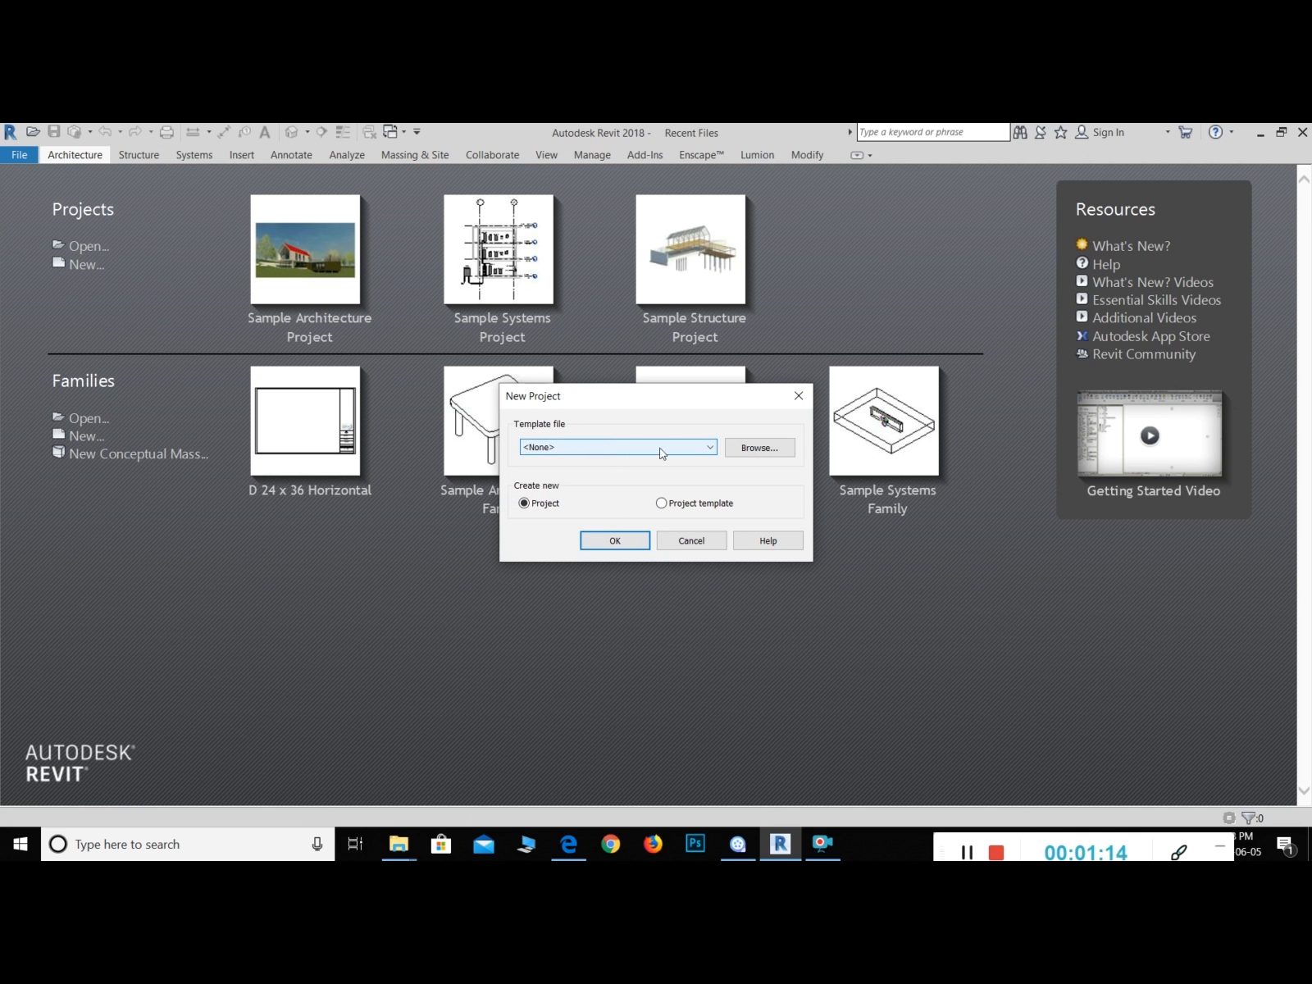
click(753, 449)
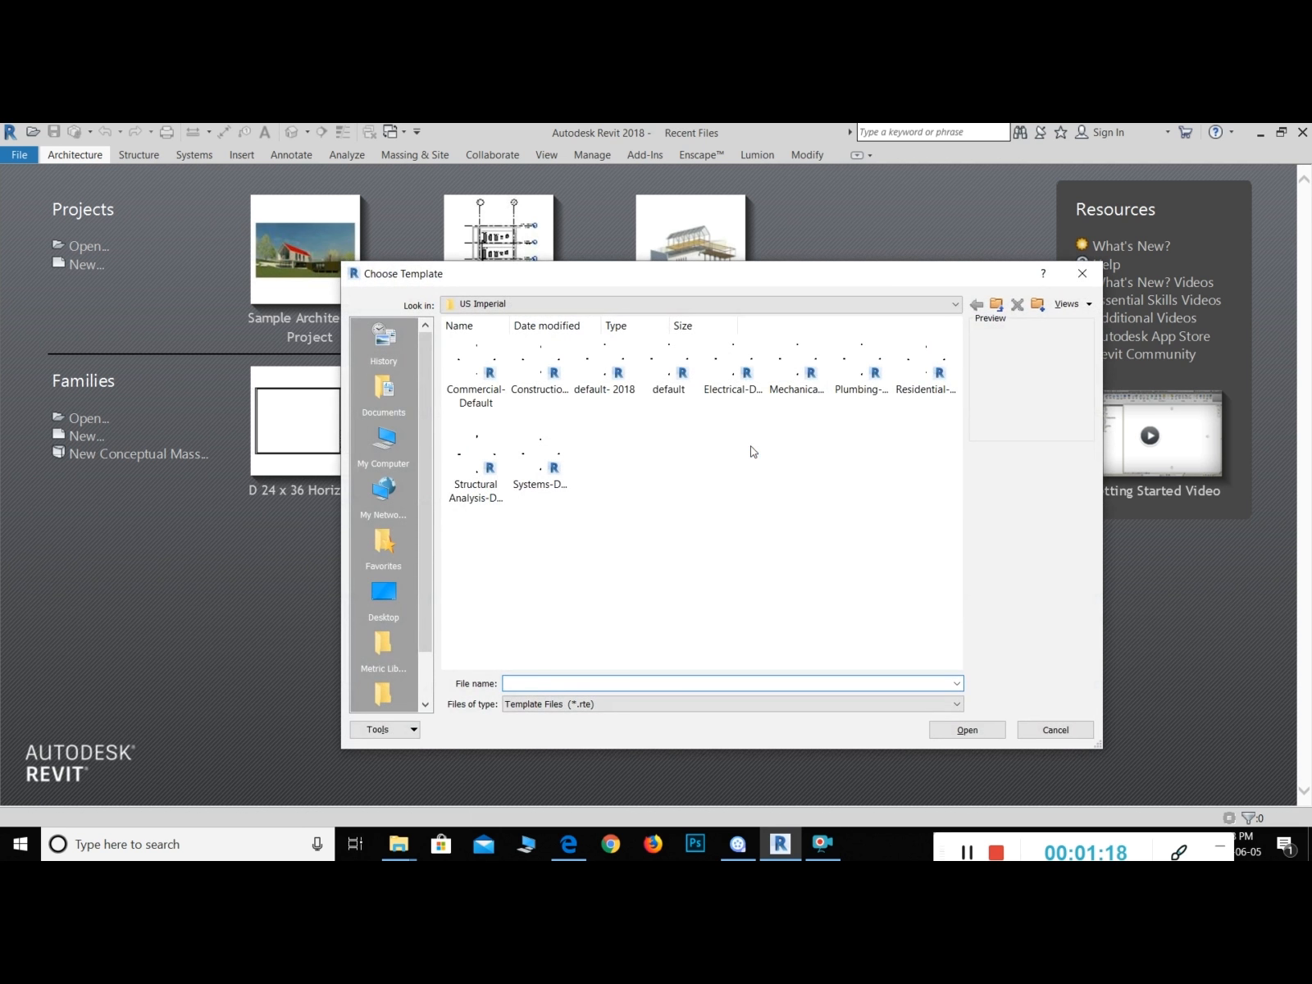
Step: Look at the unit folders in the template Library and return to the US Imperial folder
click(1003, 303)
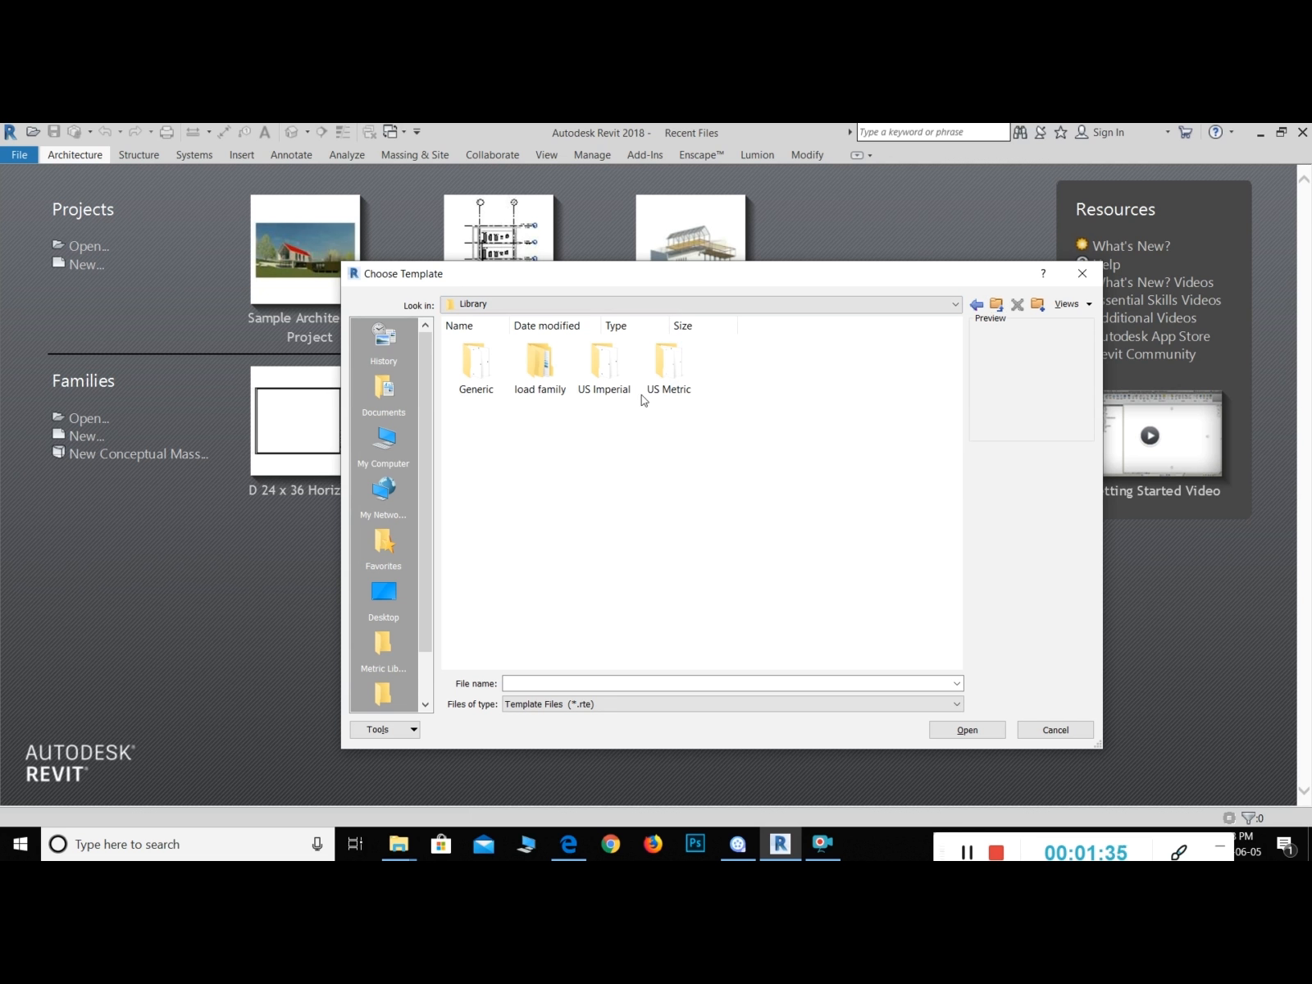
click(673, 382)
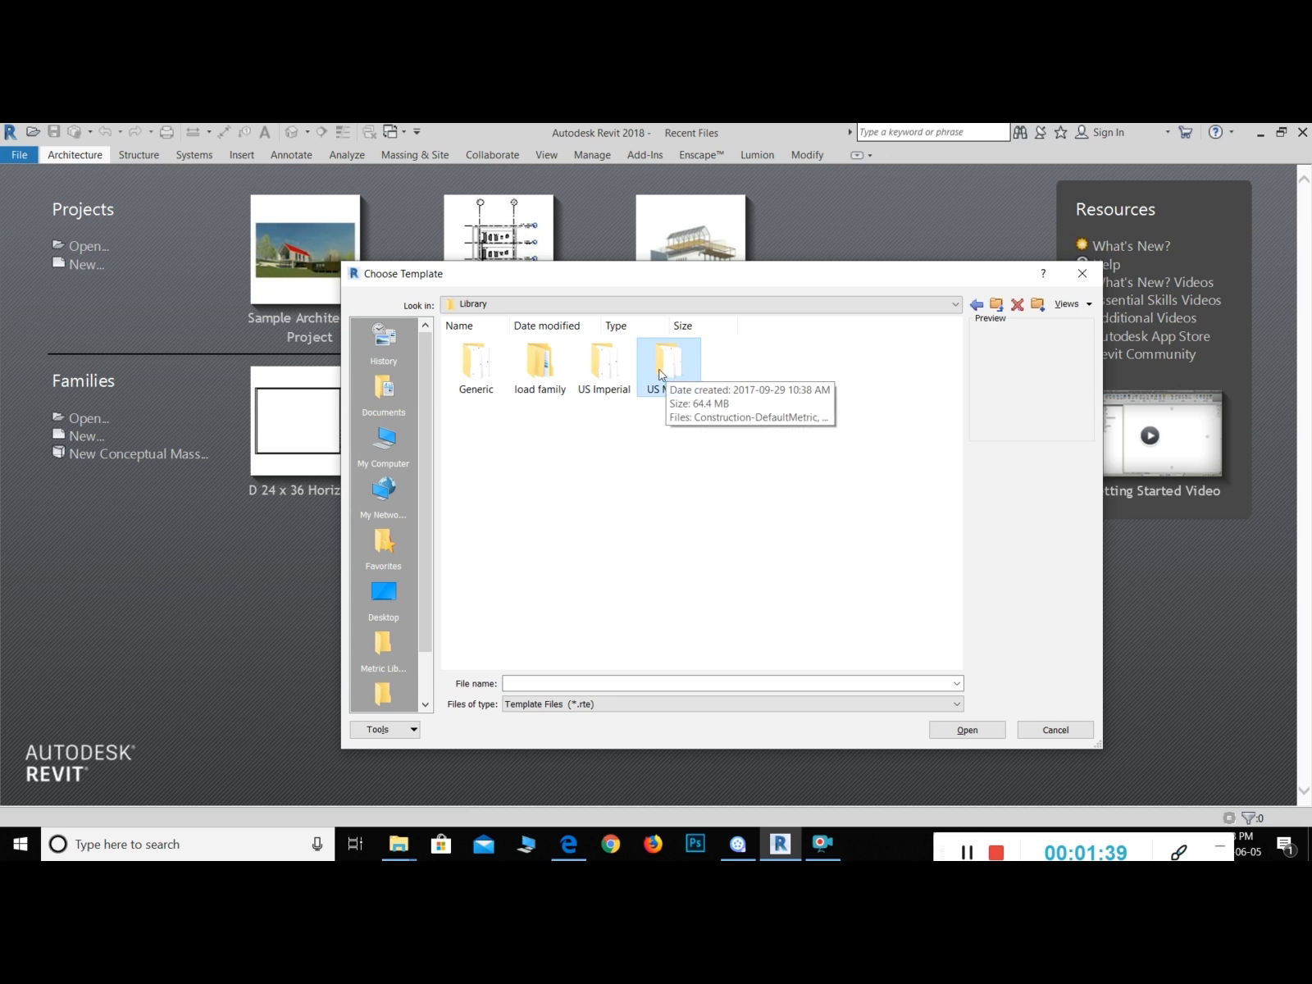
click(603, 398)
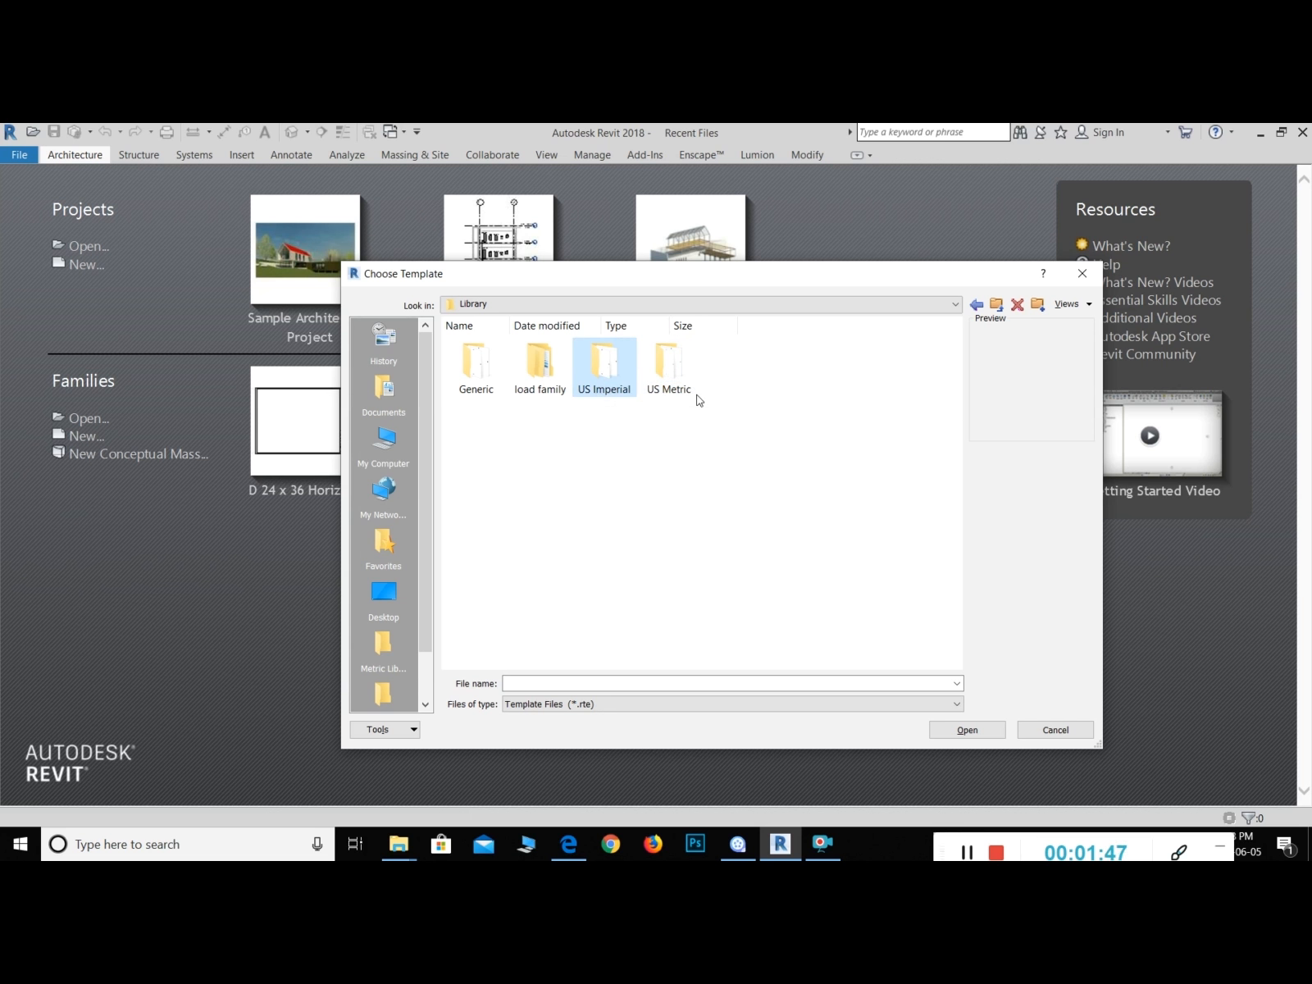
double_click(611, 373)
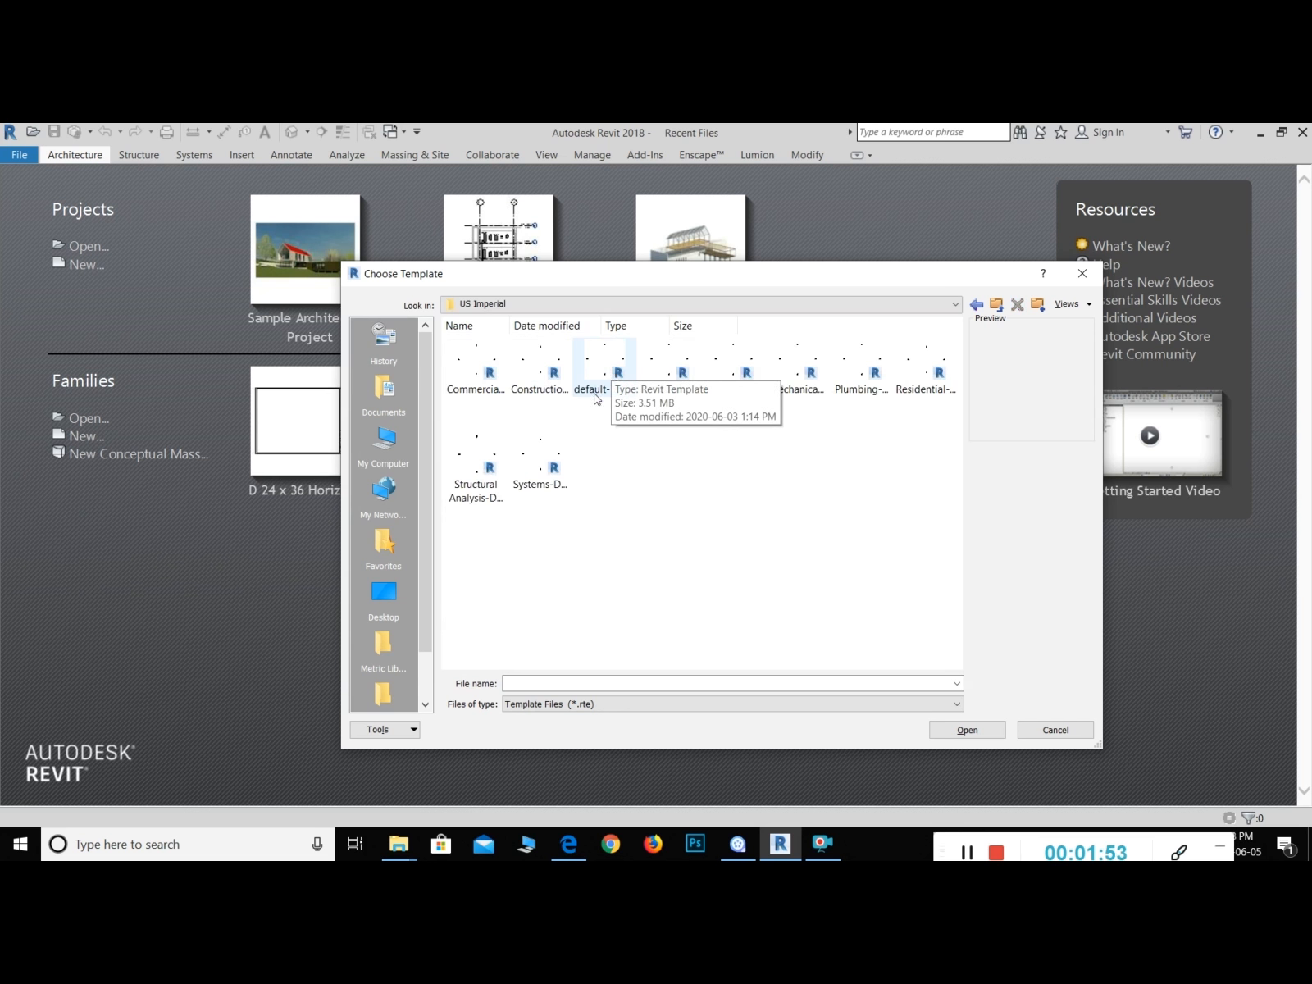
Step: Choose default.rte from the US Imperial templates and create the new project from it
click(474, 369)
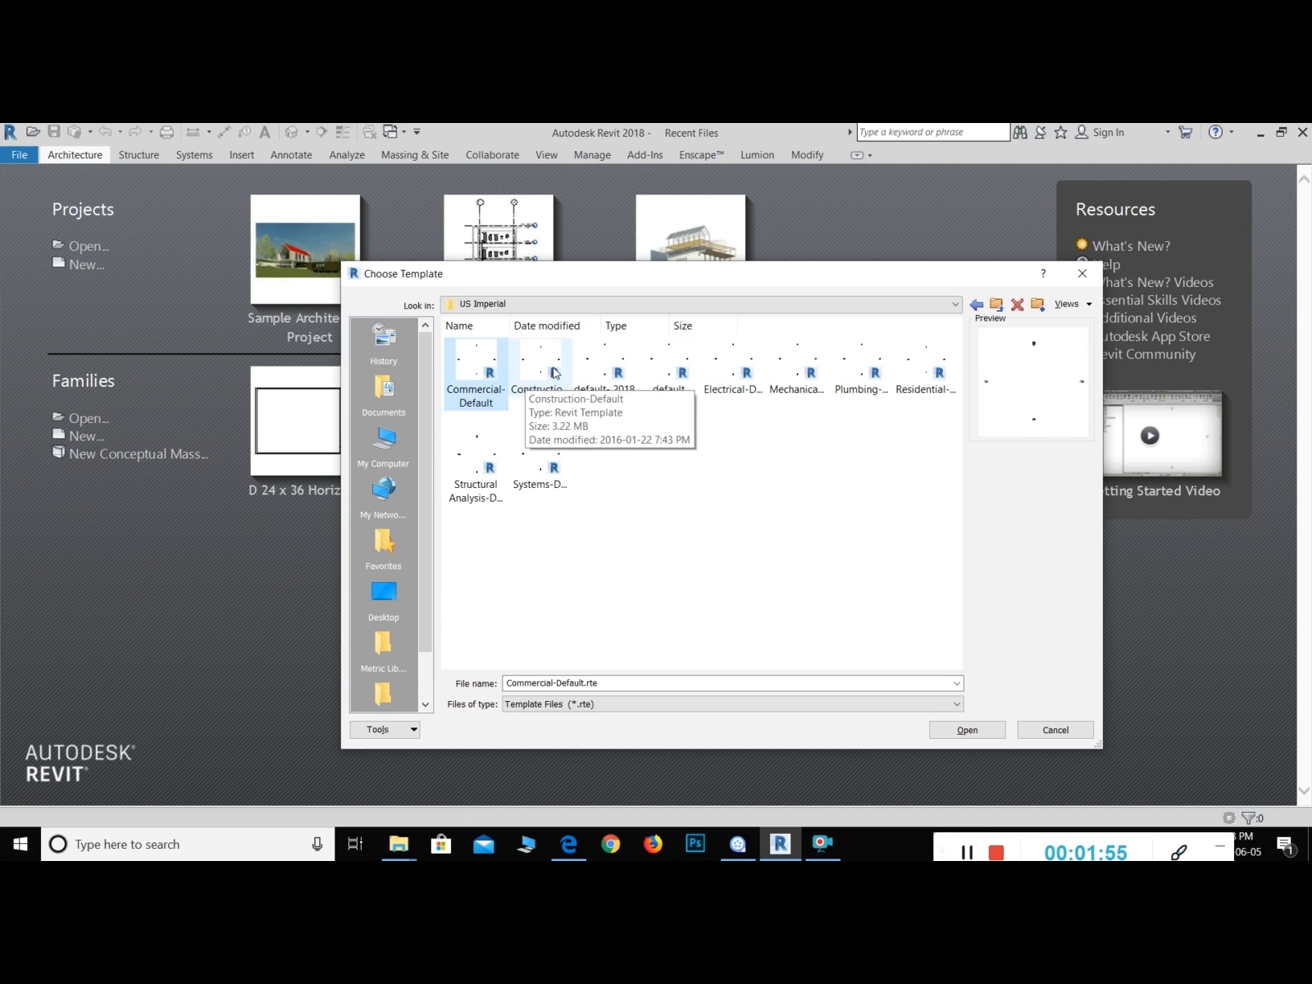
click(555, 374)
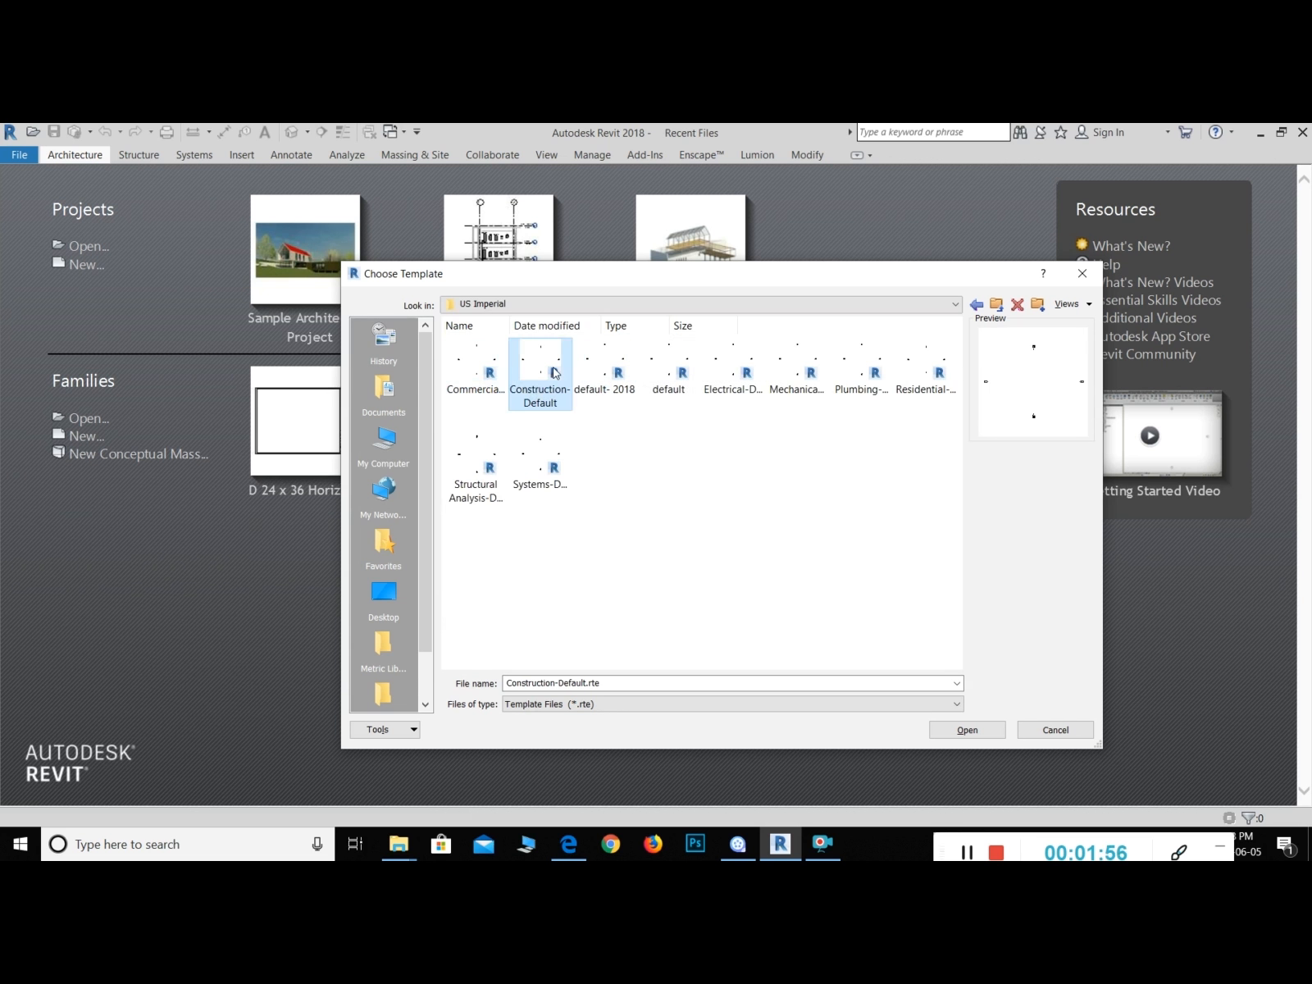
click(623, 366)
click(674, 366)
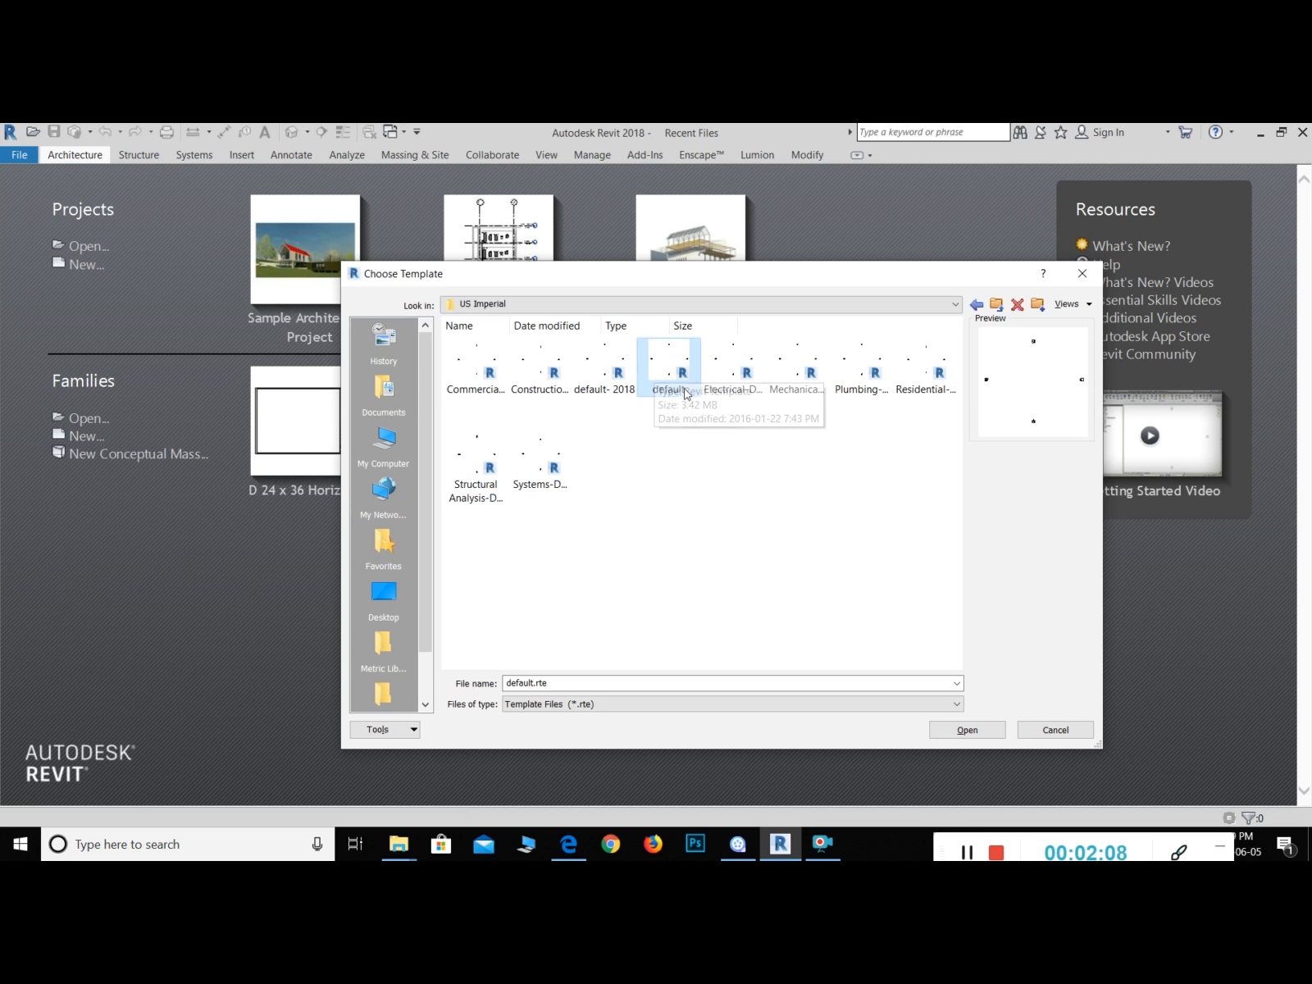
click(671, 431)
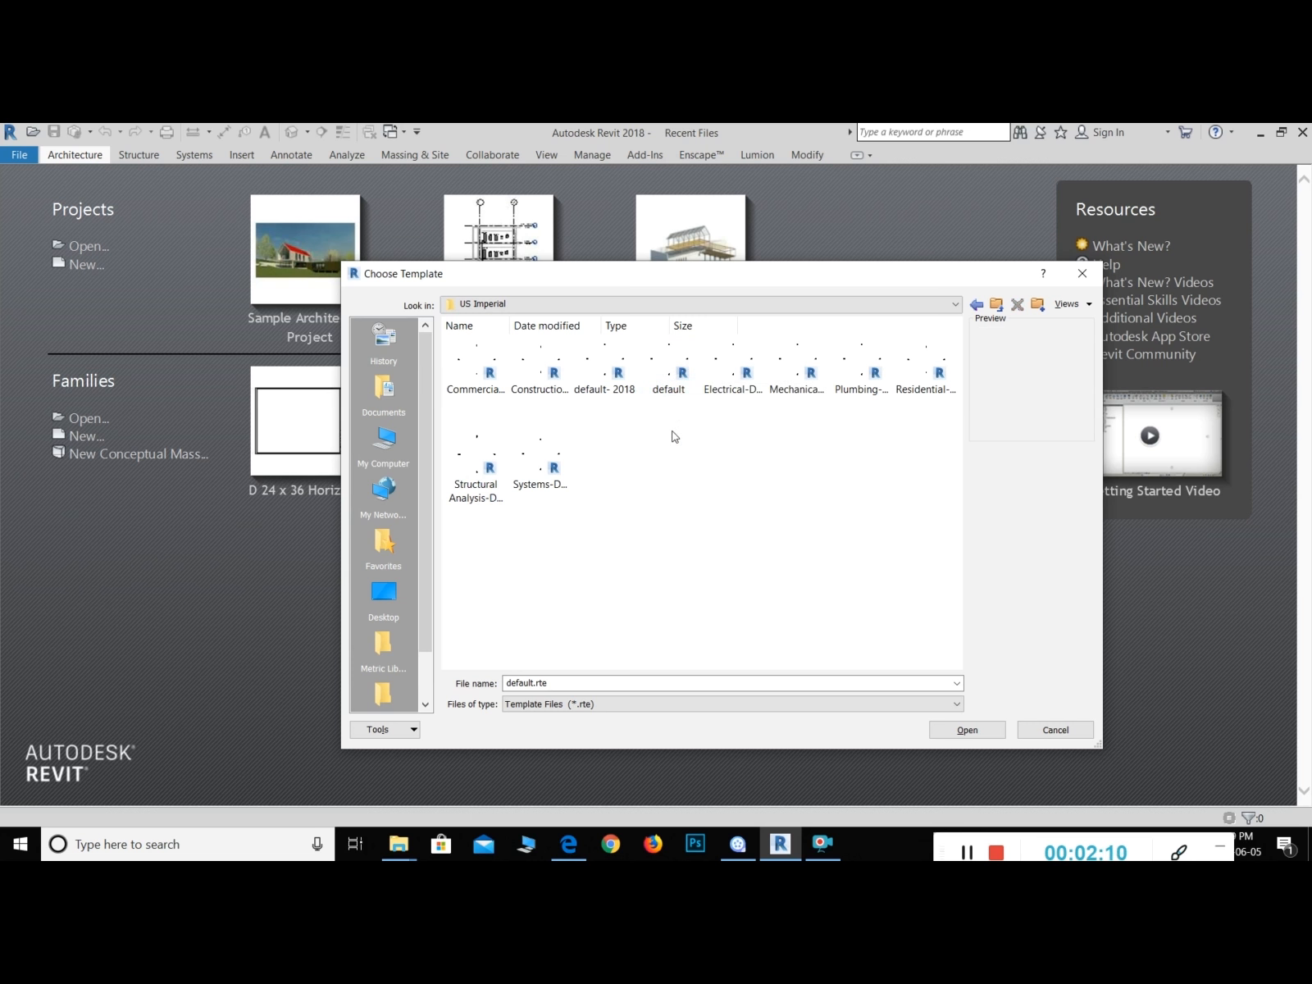
click(663, 378)
click(958, 730)
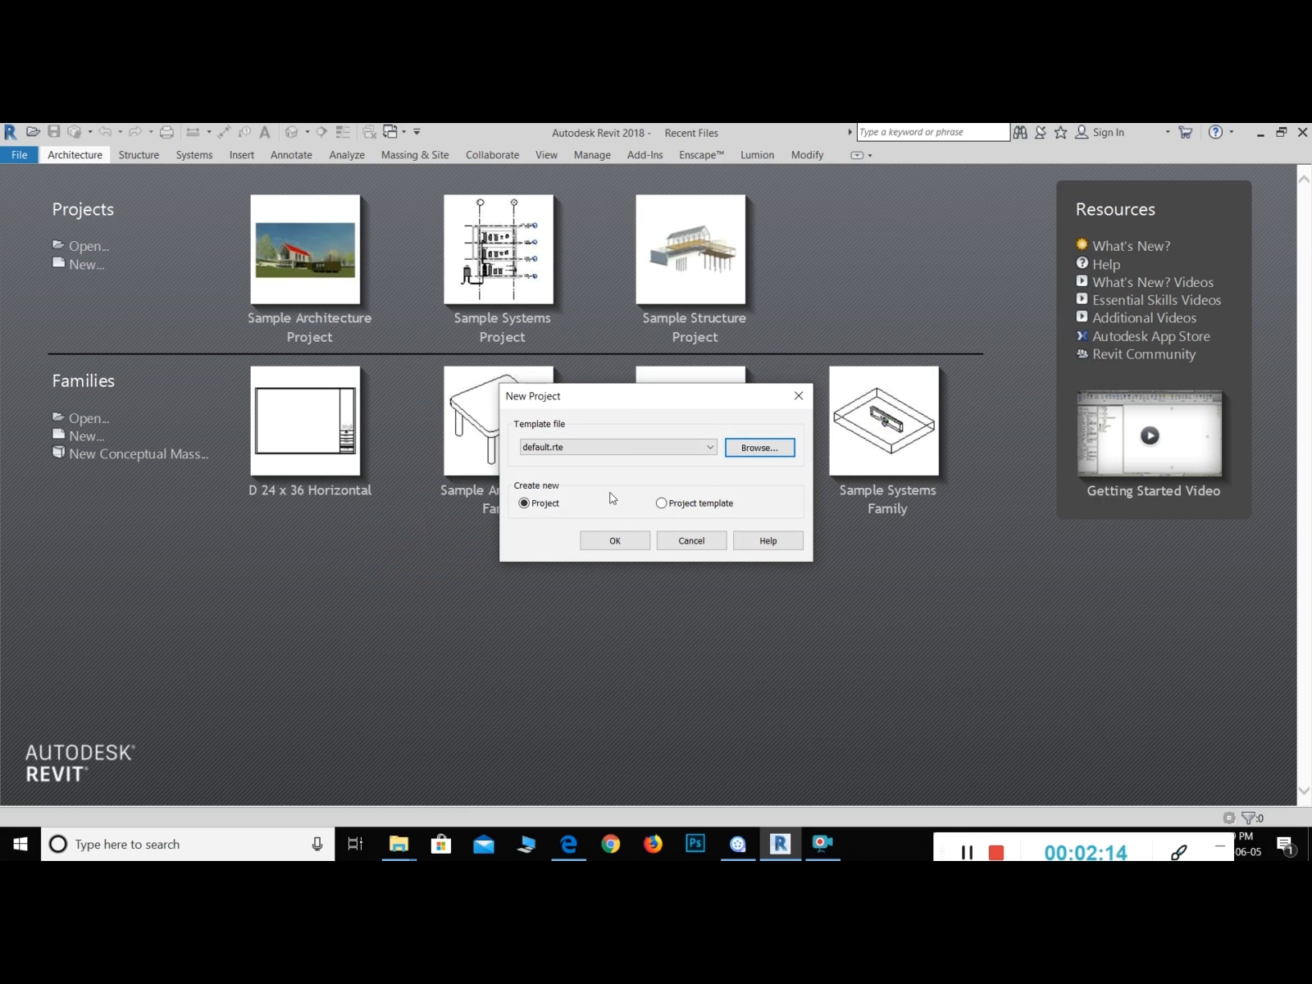
click(616, 555)
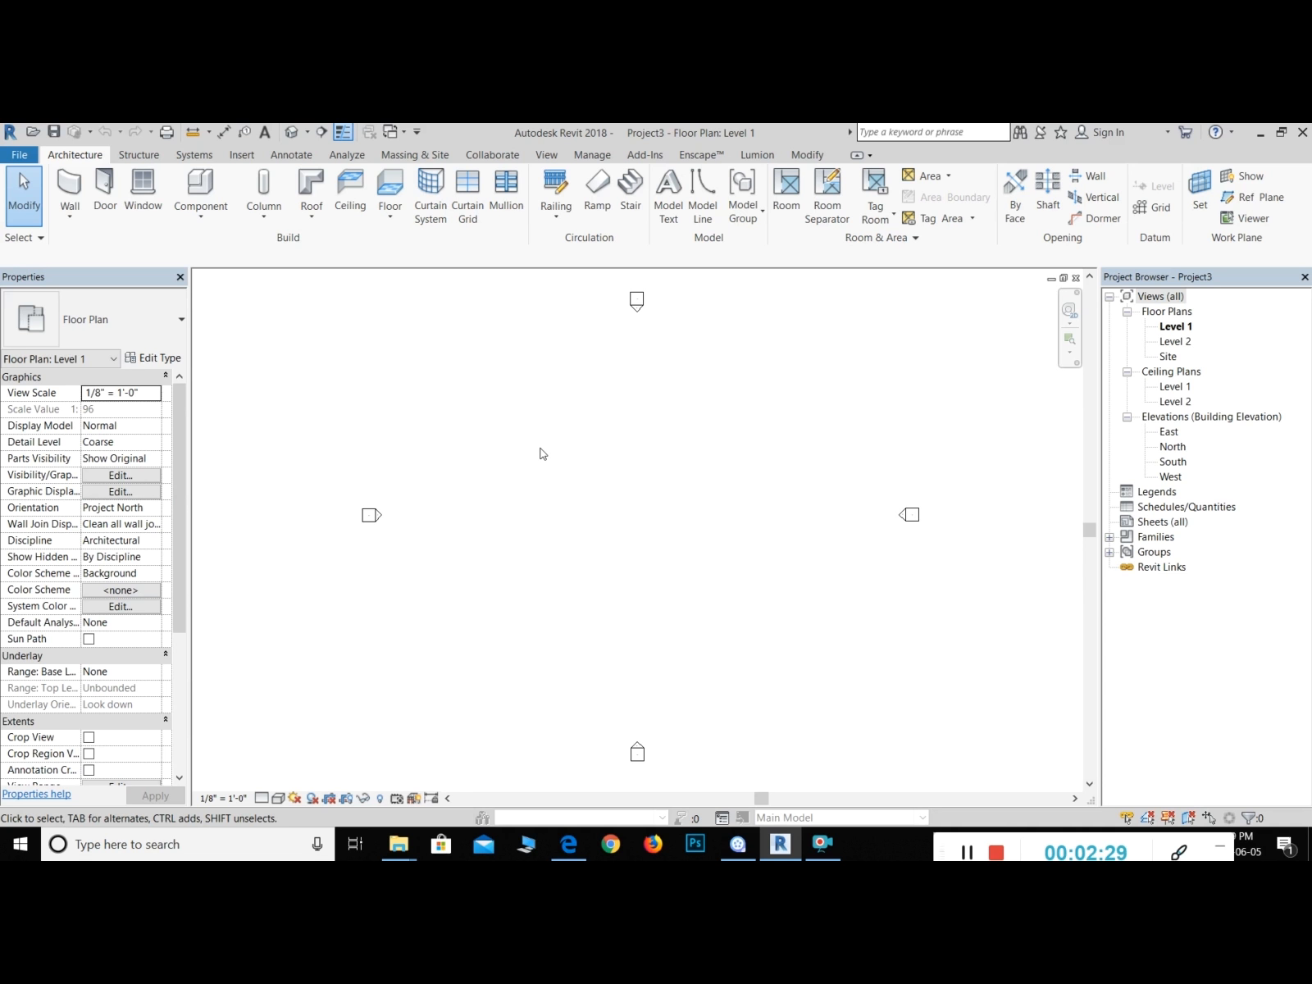
click(970, 849)
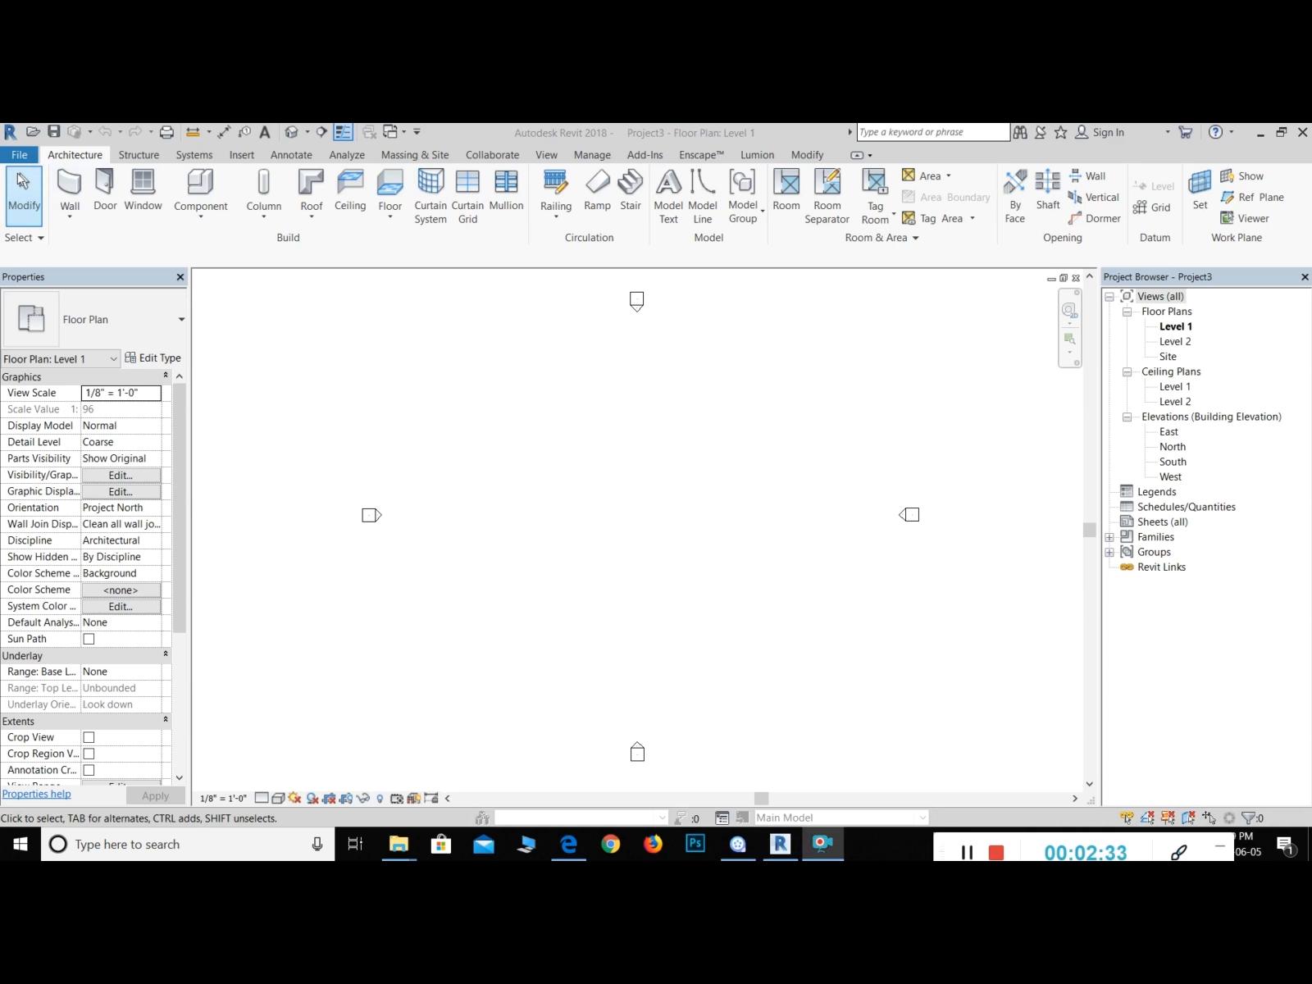
click(17, 156)
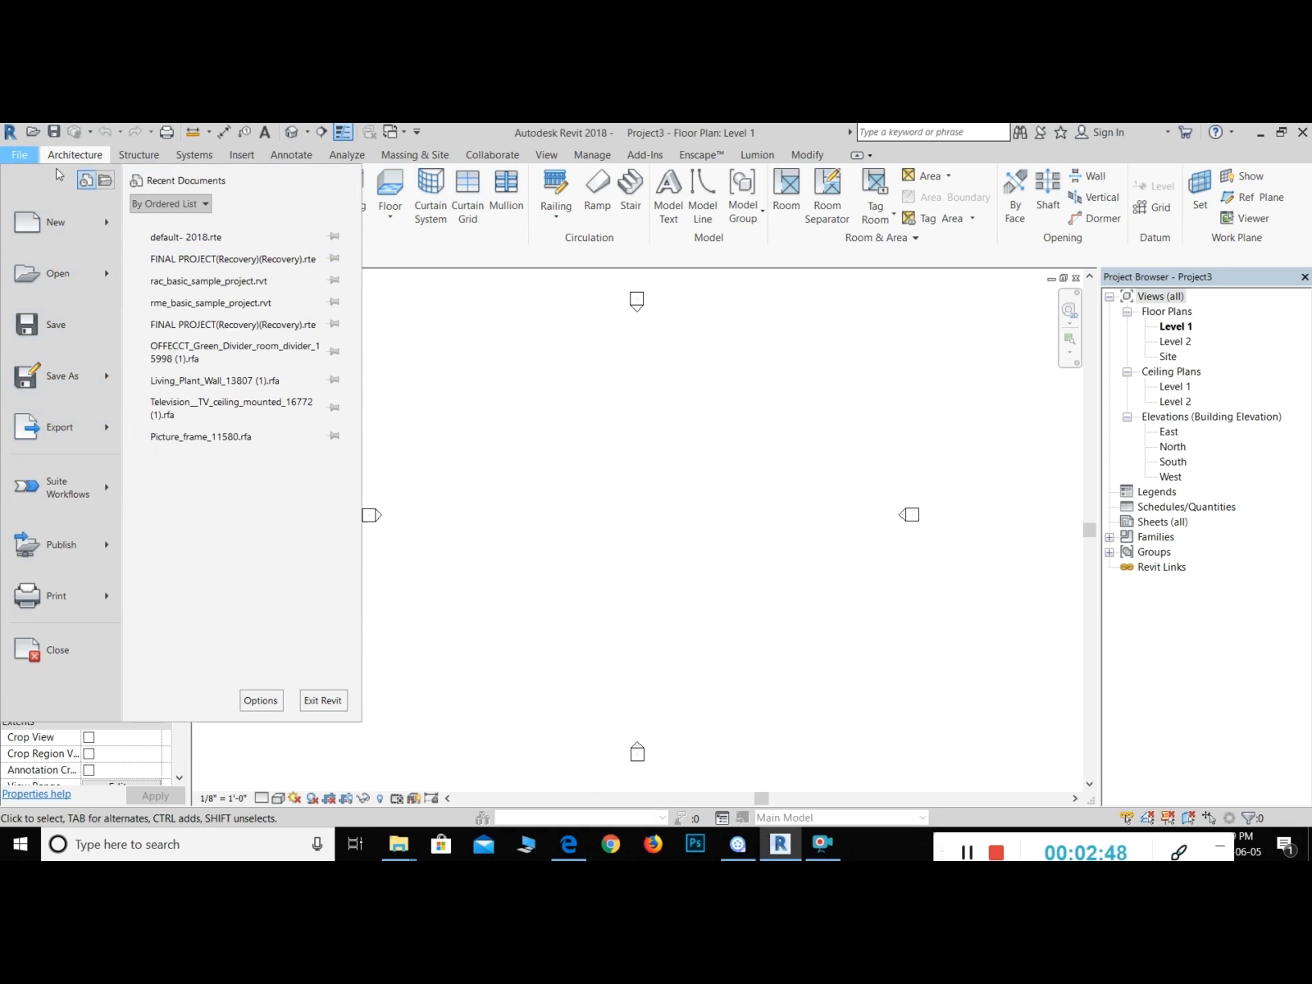
click(746, 465)
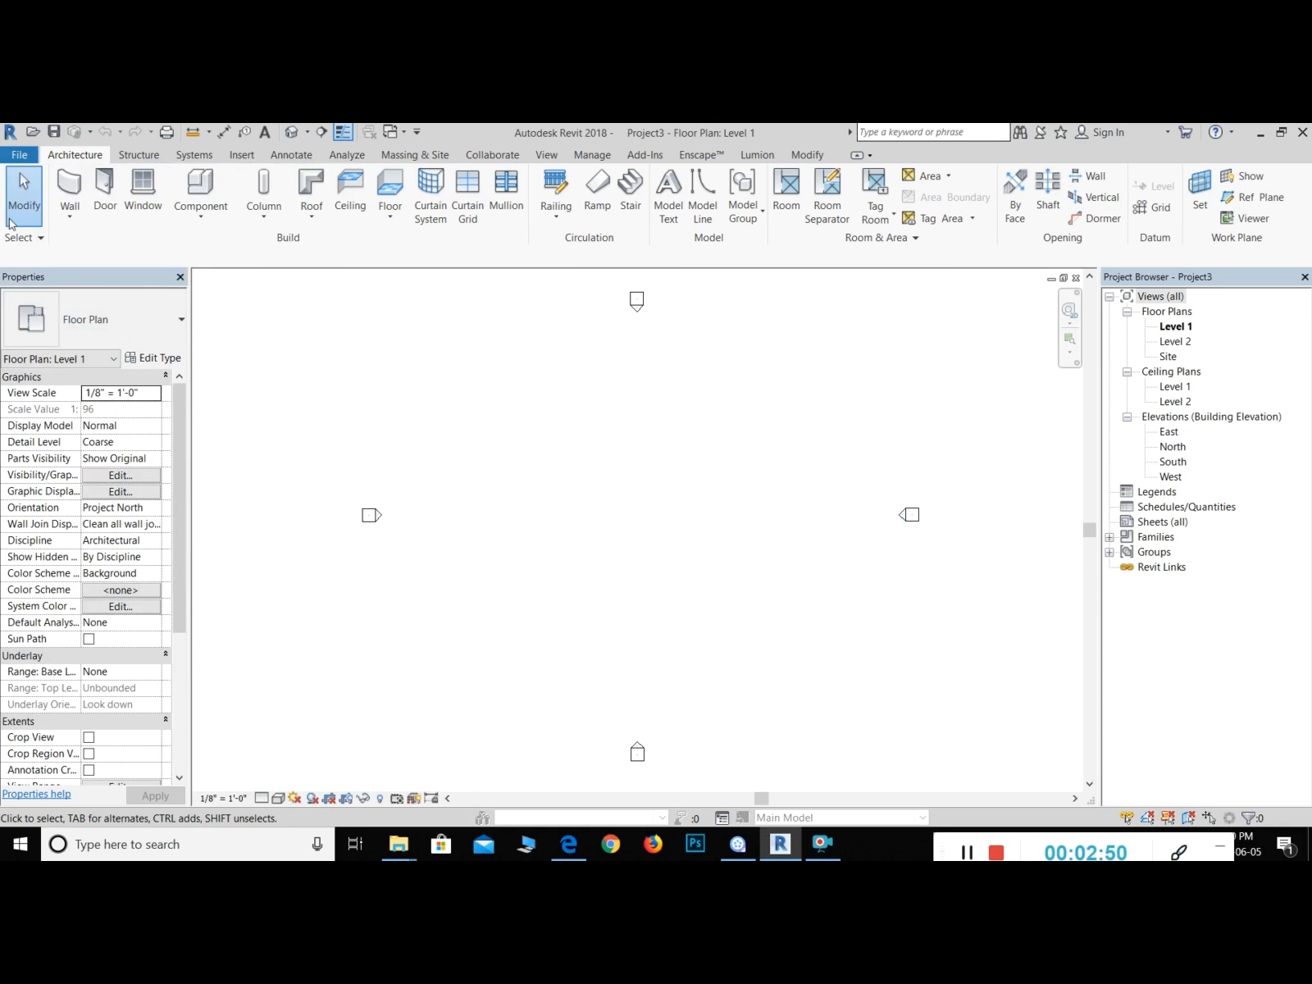
Step: Save the project as a template over the existing default- 2018.rte in the US Imperial folder
click(17, 156)
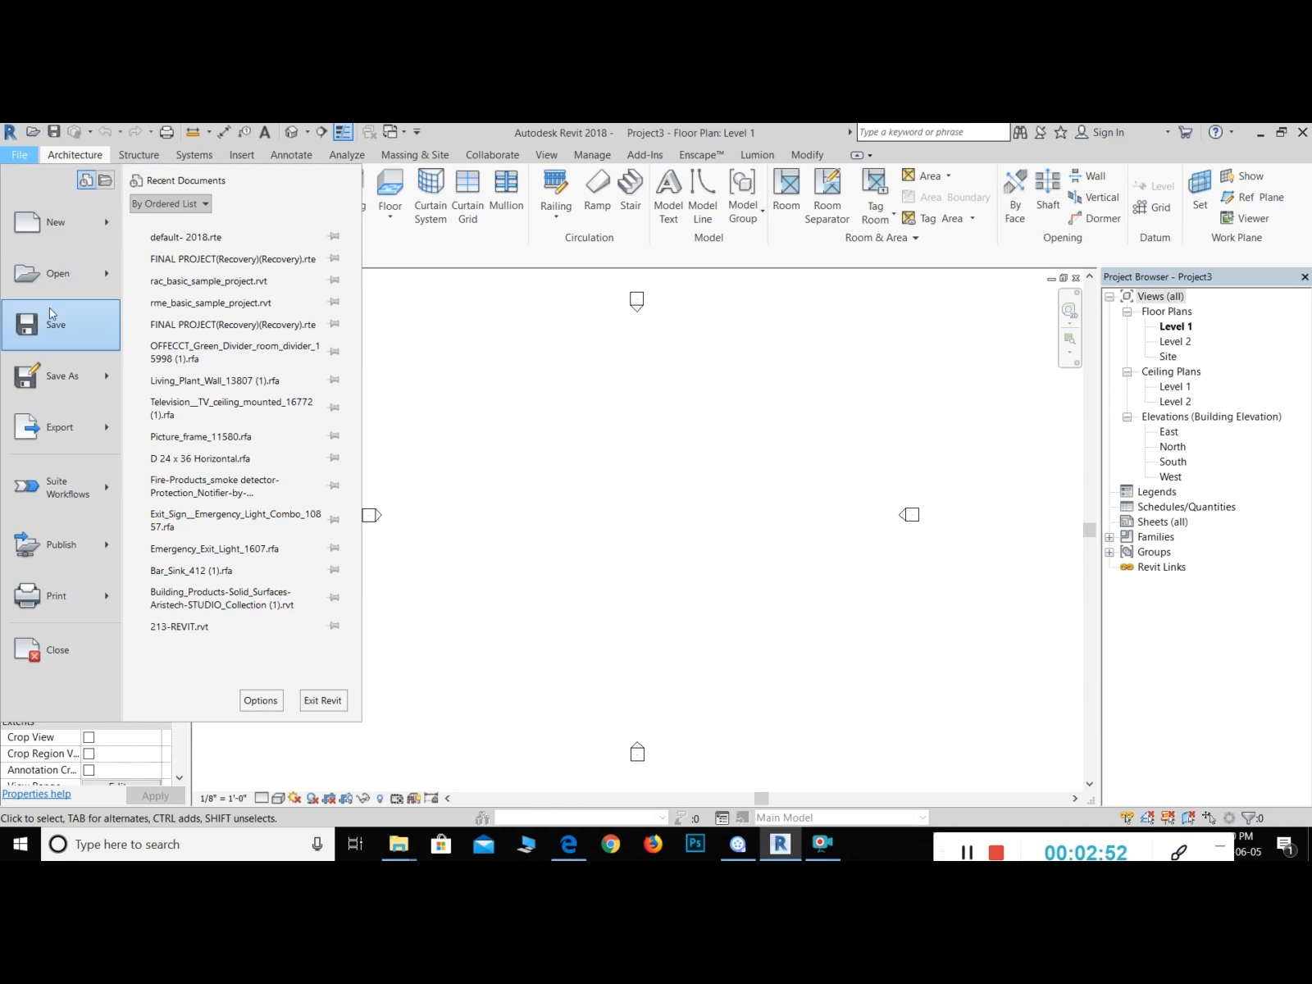
mouse_move(74, 370)
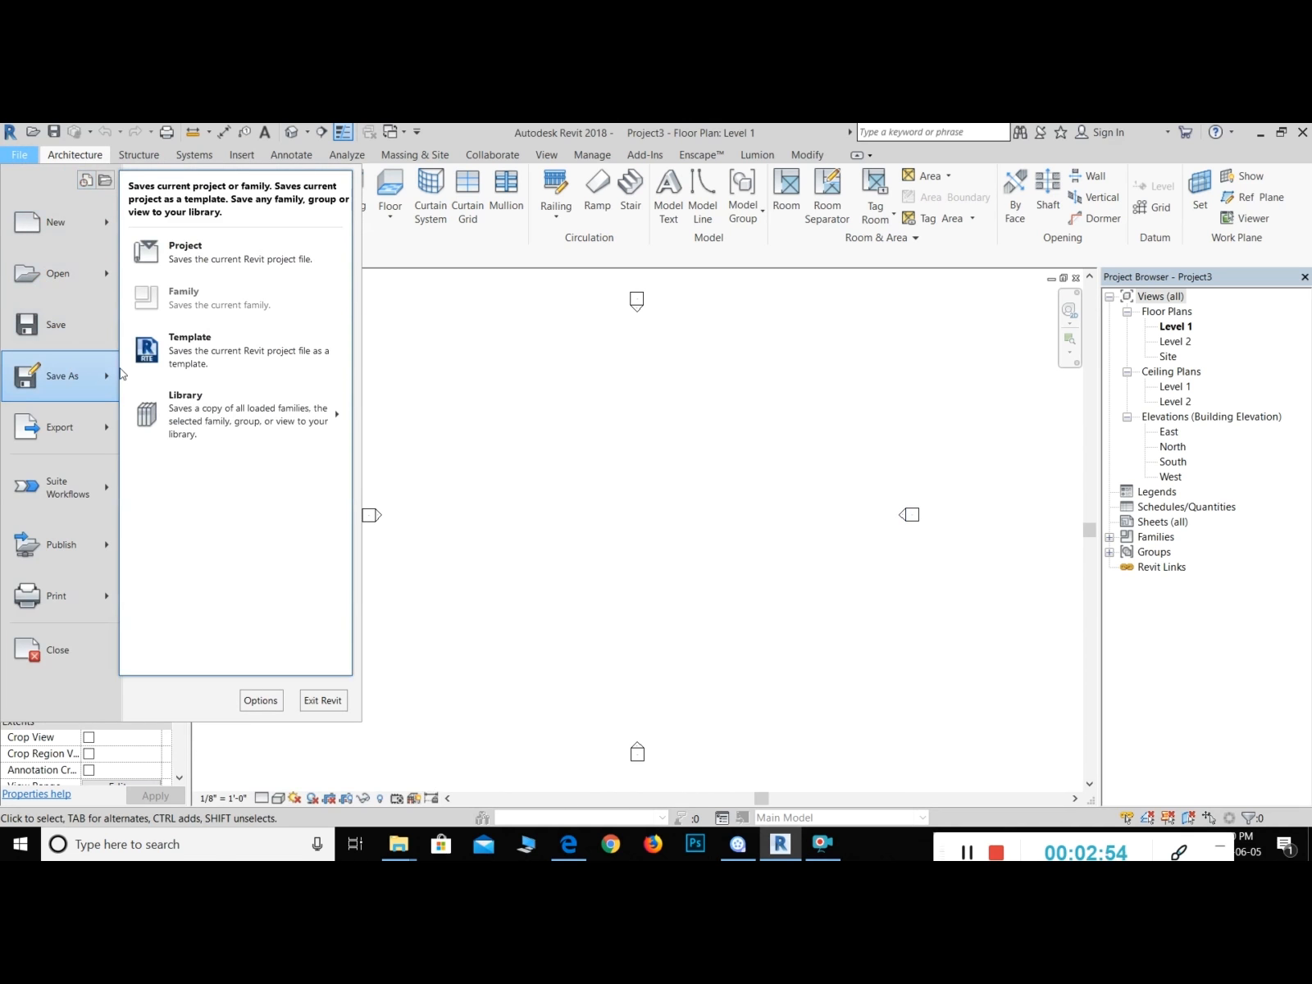
click(210, 352)
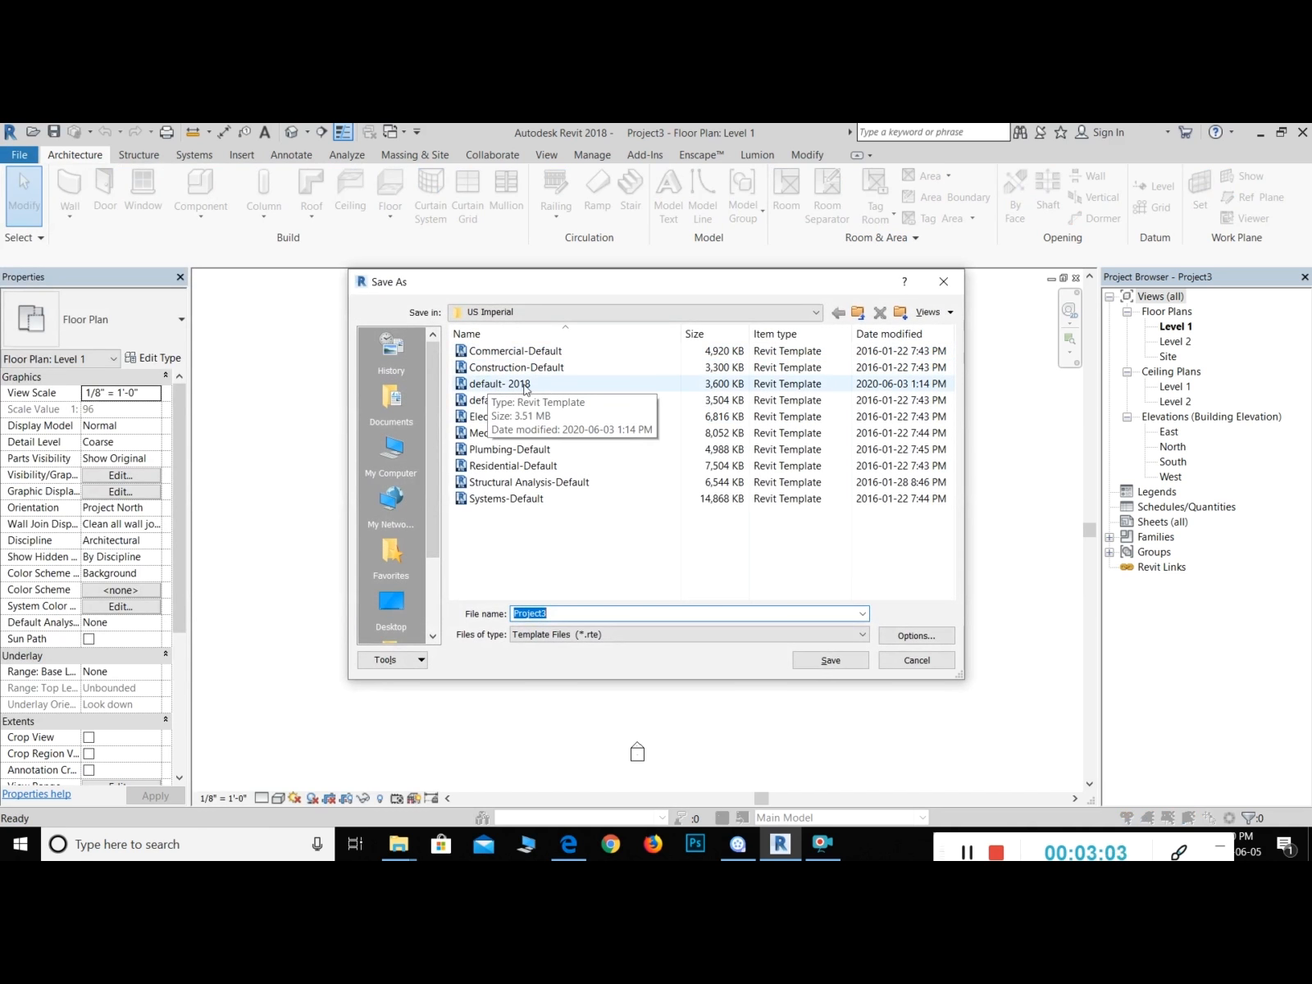
click(494, 572)
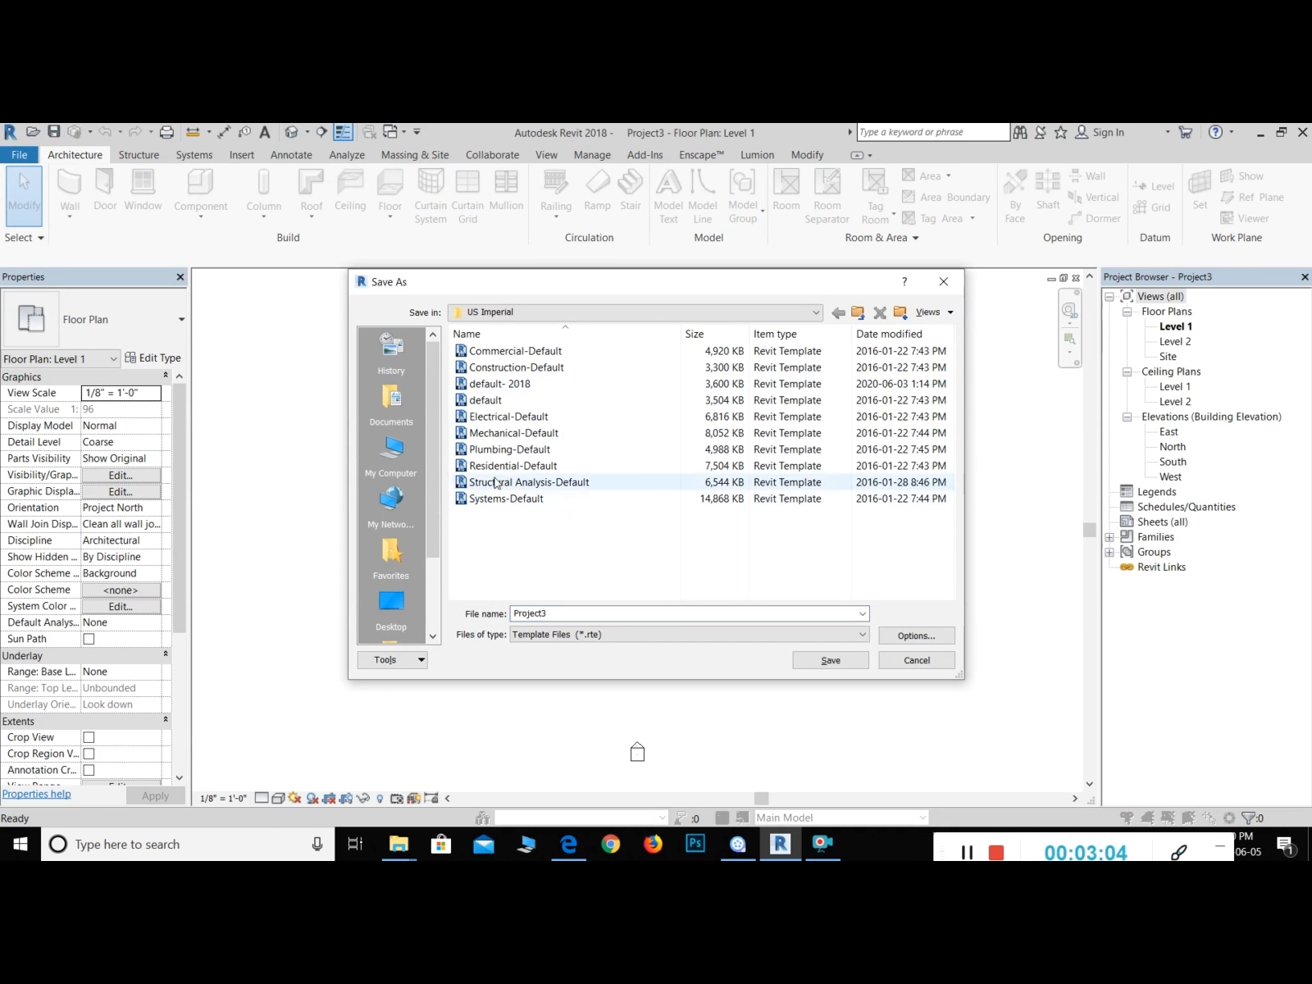
click(484, 385)
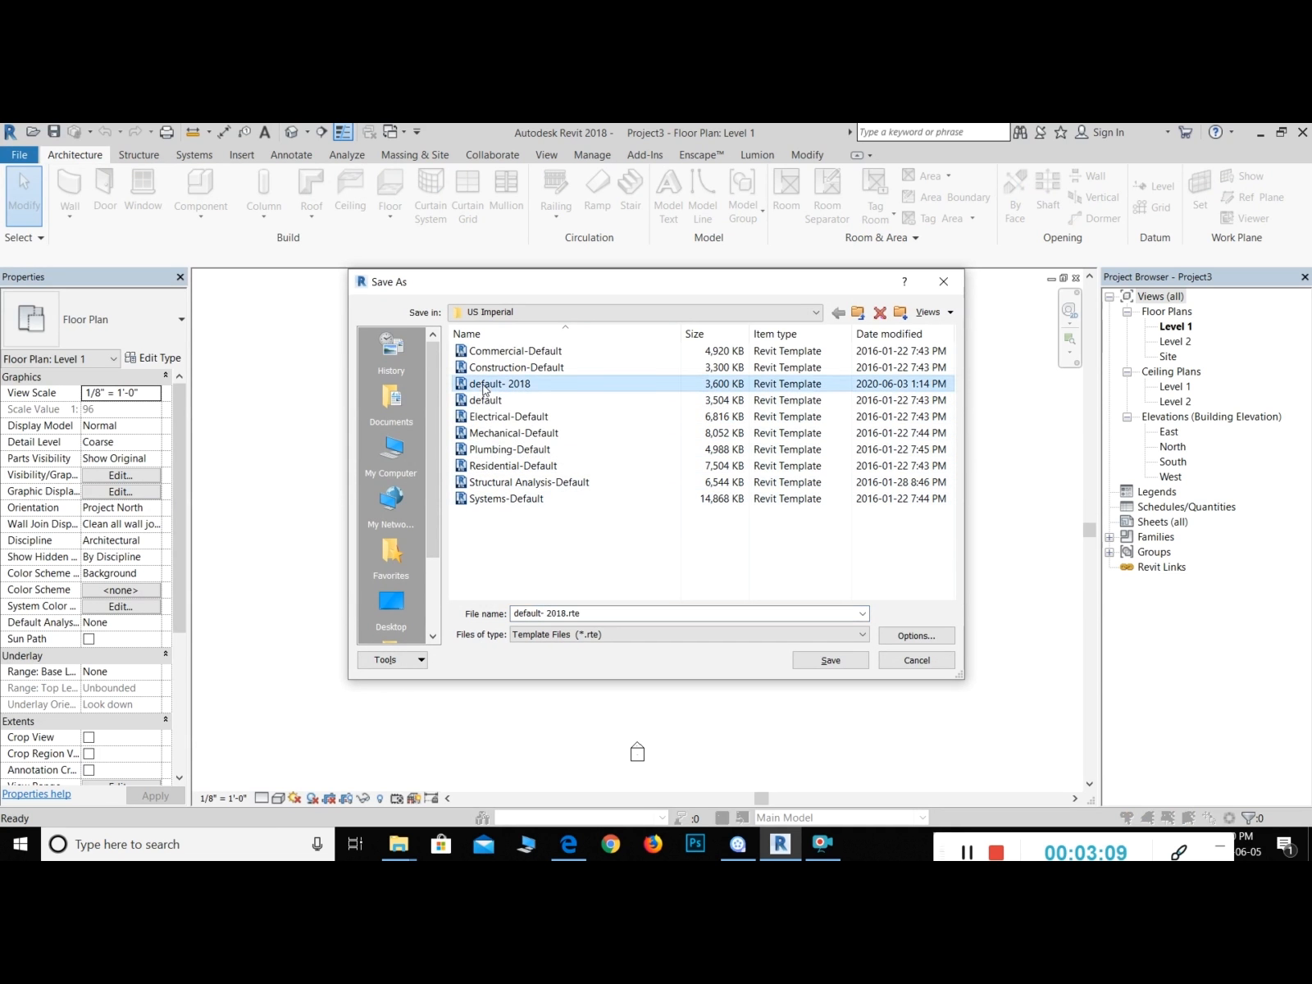
click(830, 660)
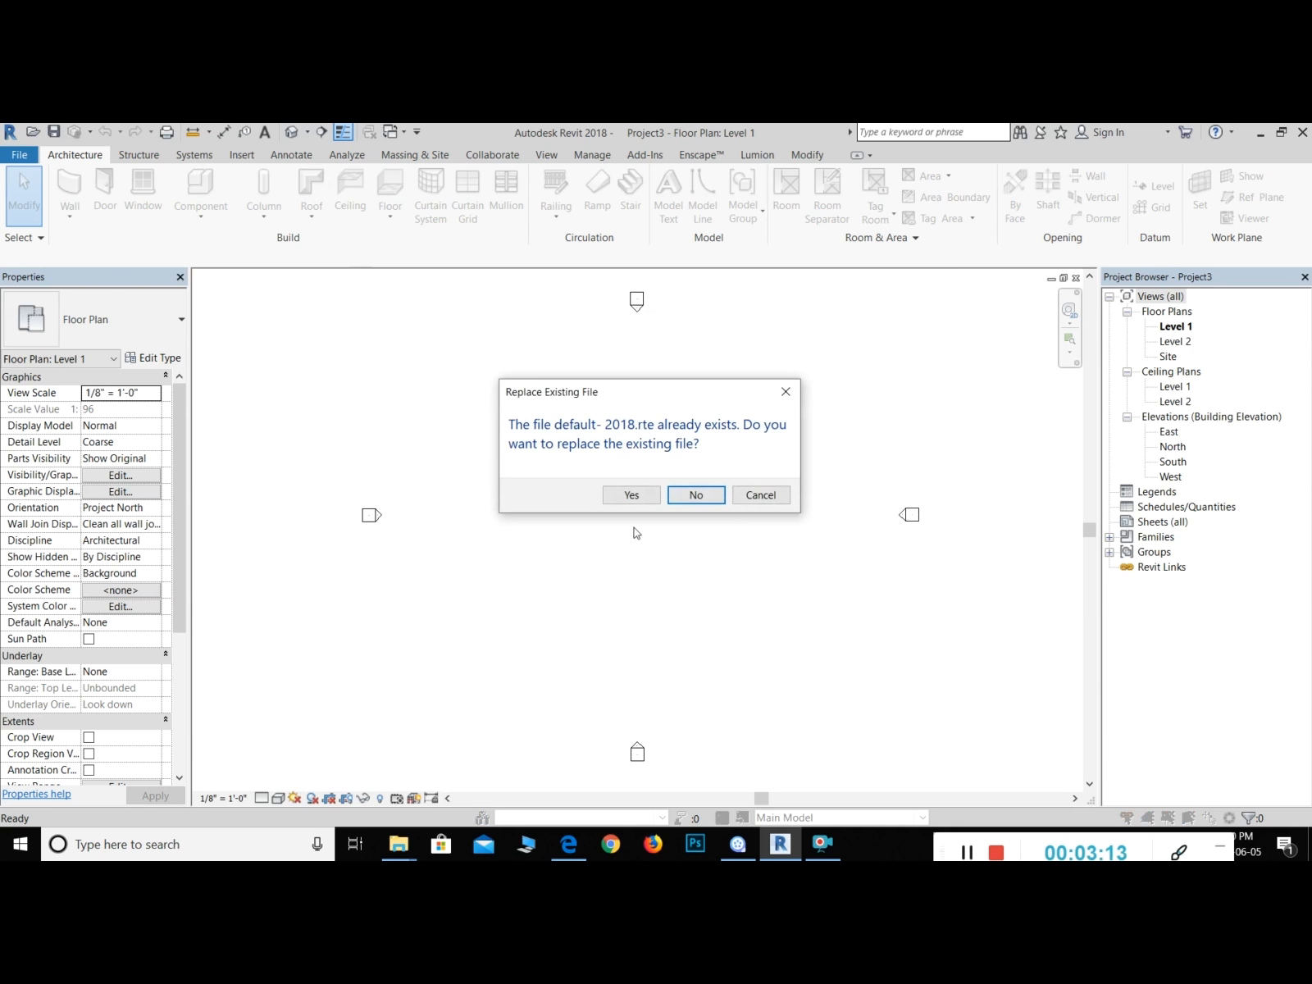
click(622, 497)
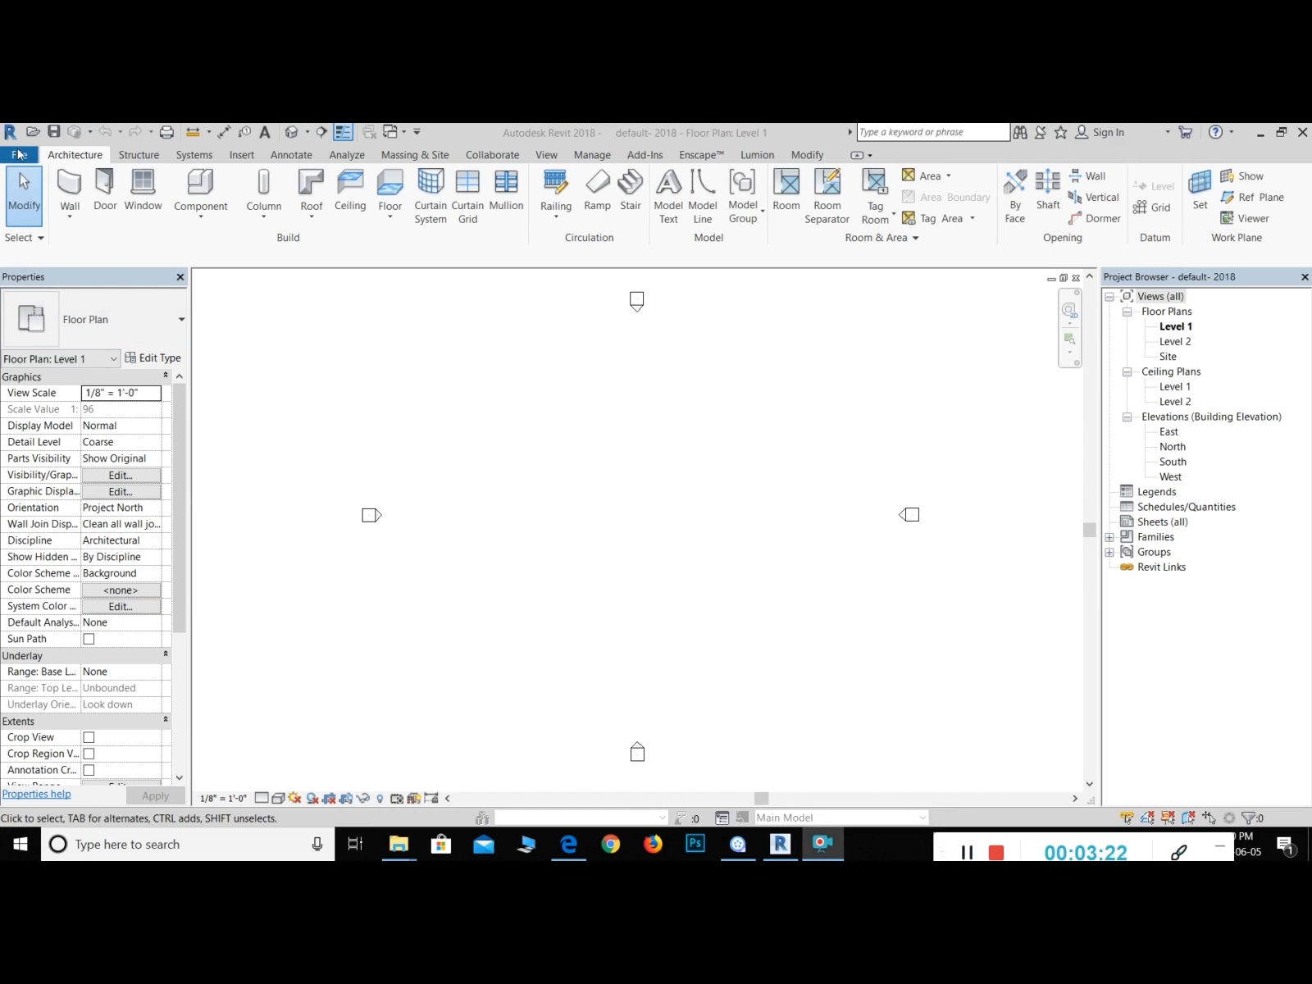
Step: Close the default- 2018 template file and return to the Recent Files page
click(18, 154)
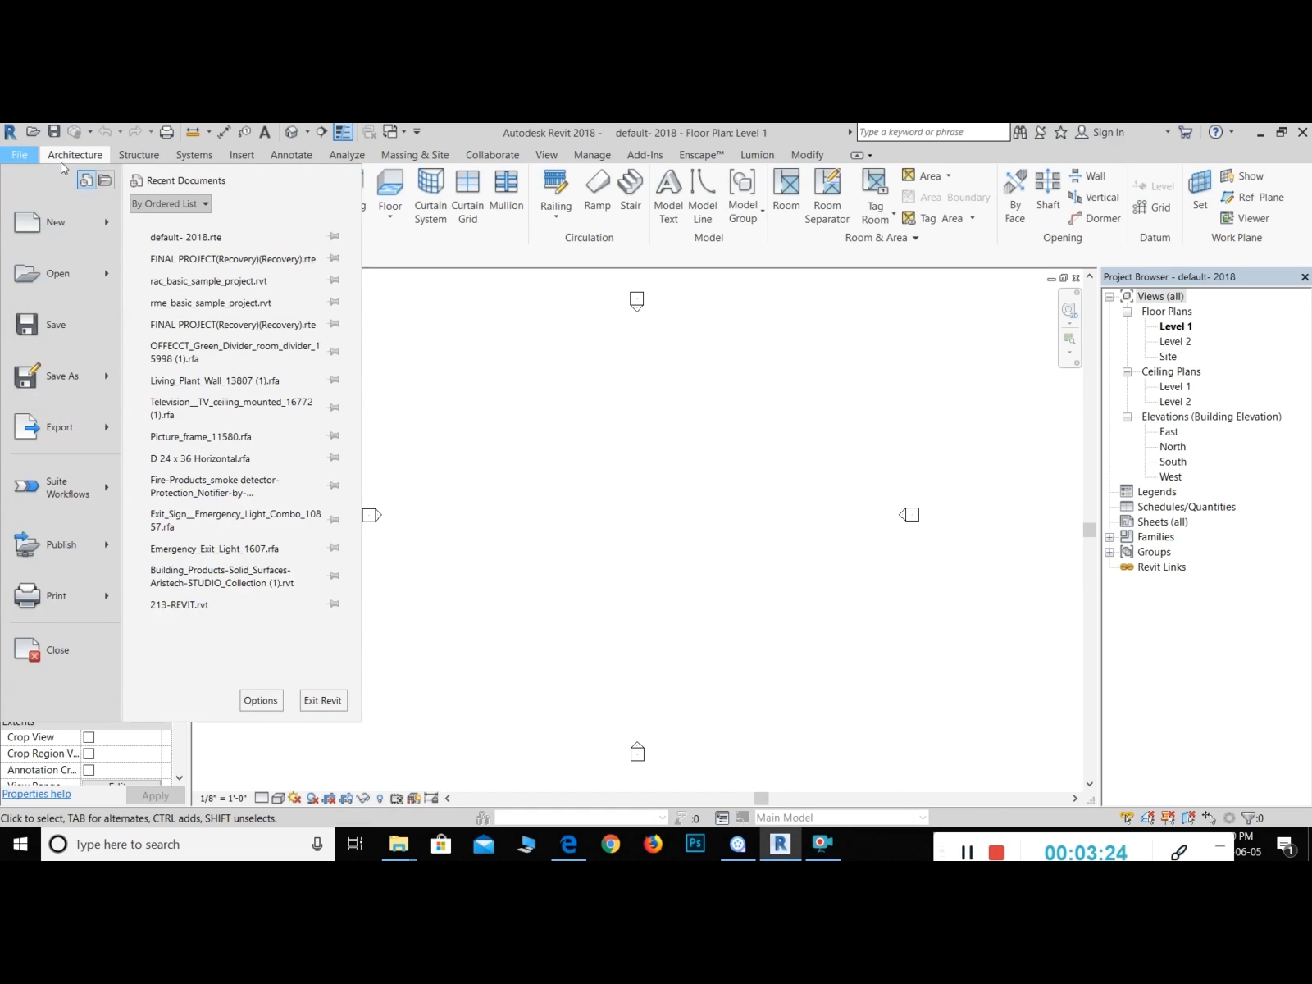
click(824, 377)
click(1075, 278)
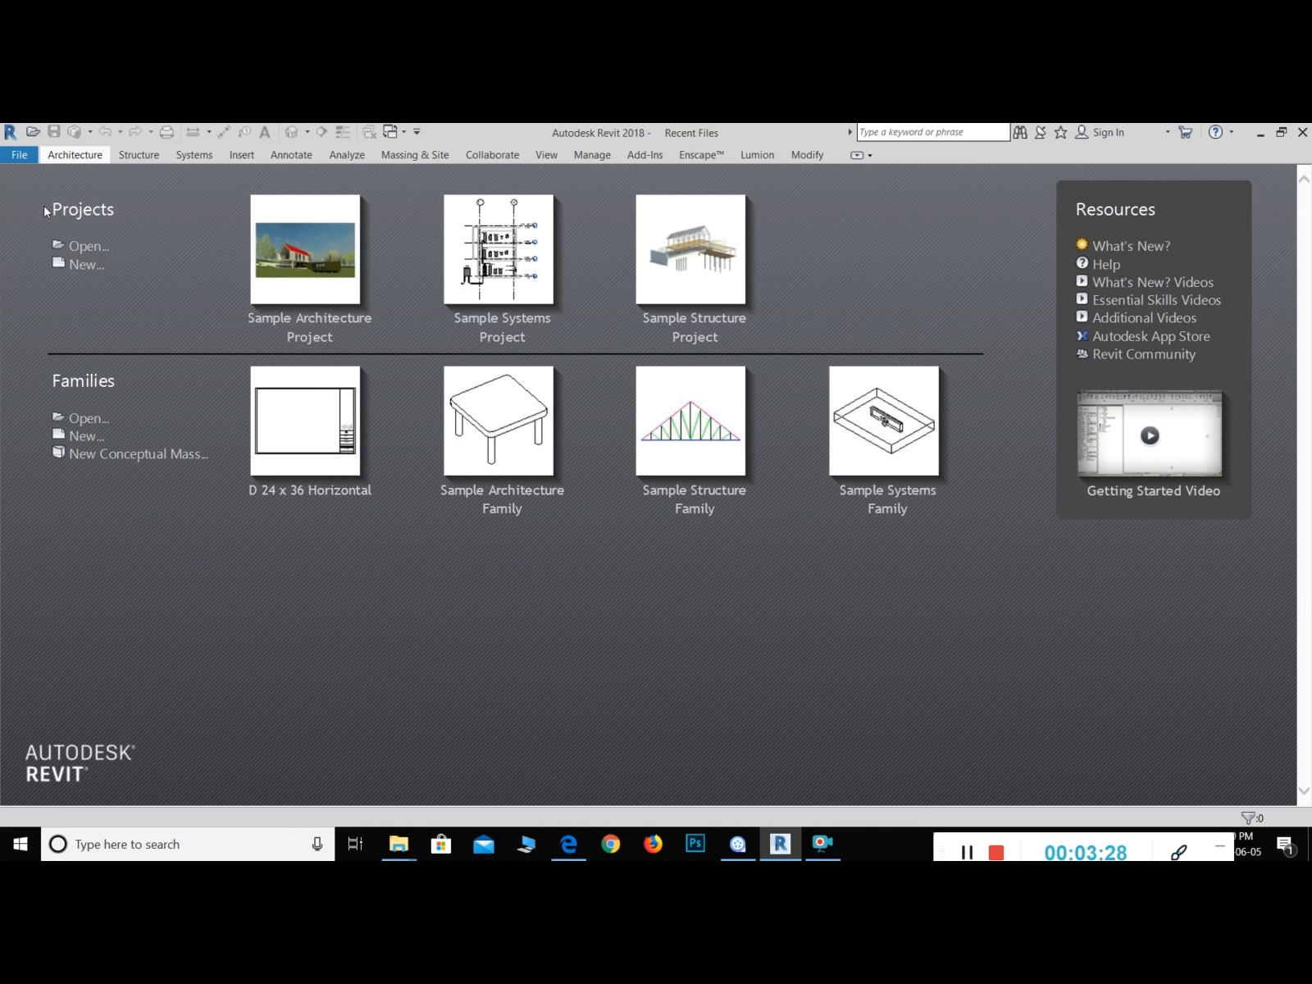
Step: Create a new project from the default- 2018.rte template in the US Imperial folder
click(85, 264)
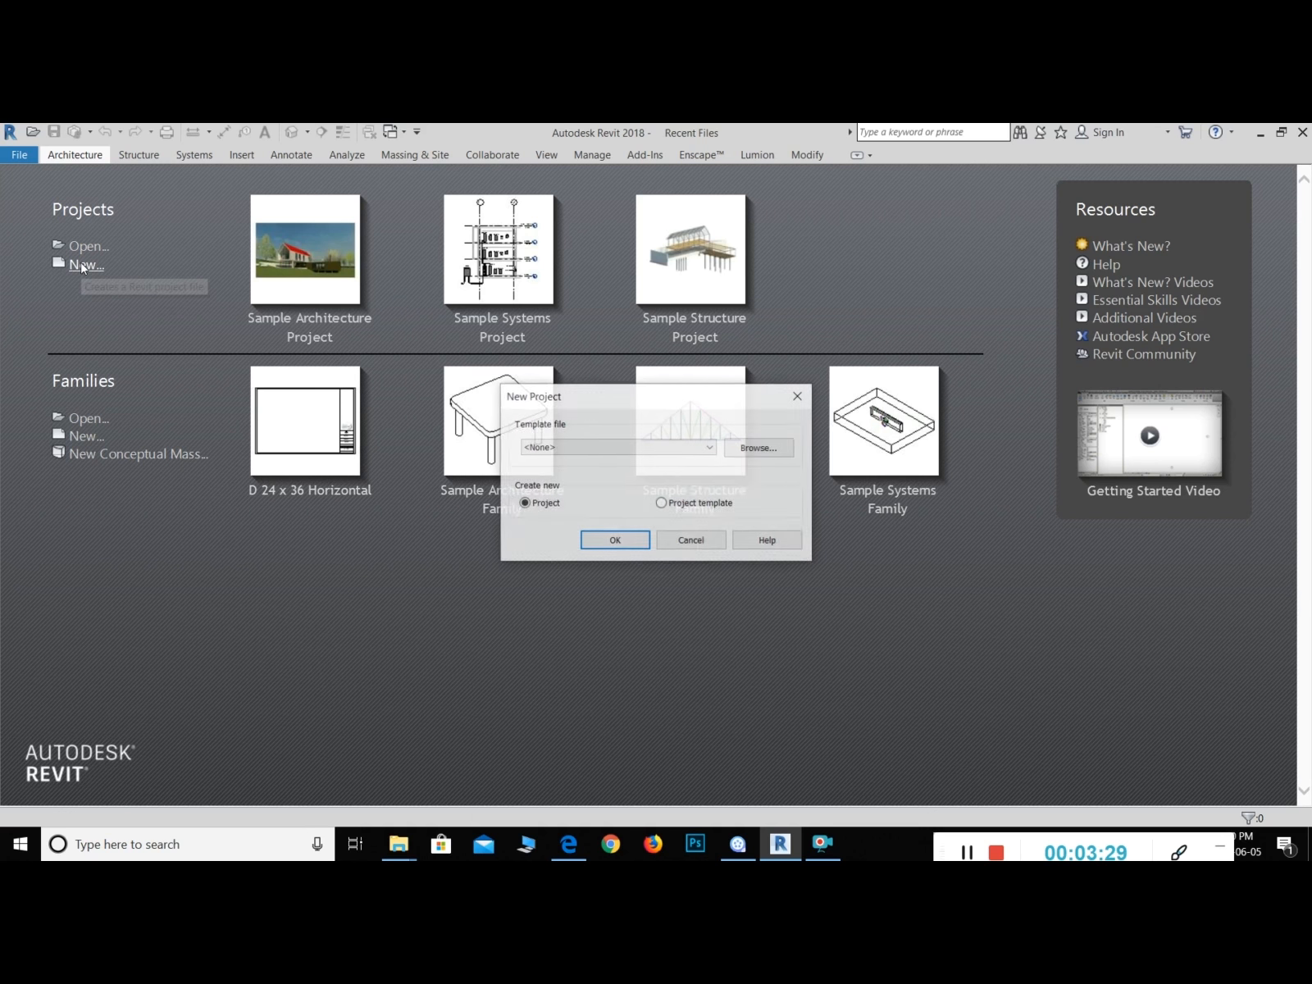
click(742, 450)
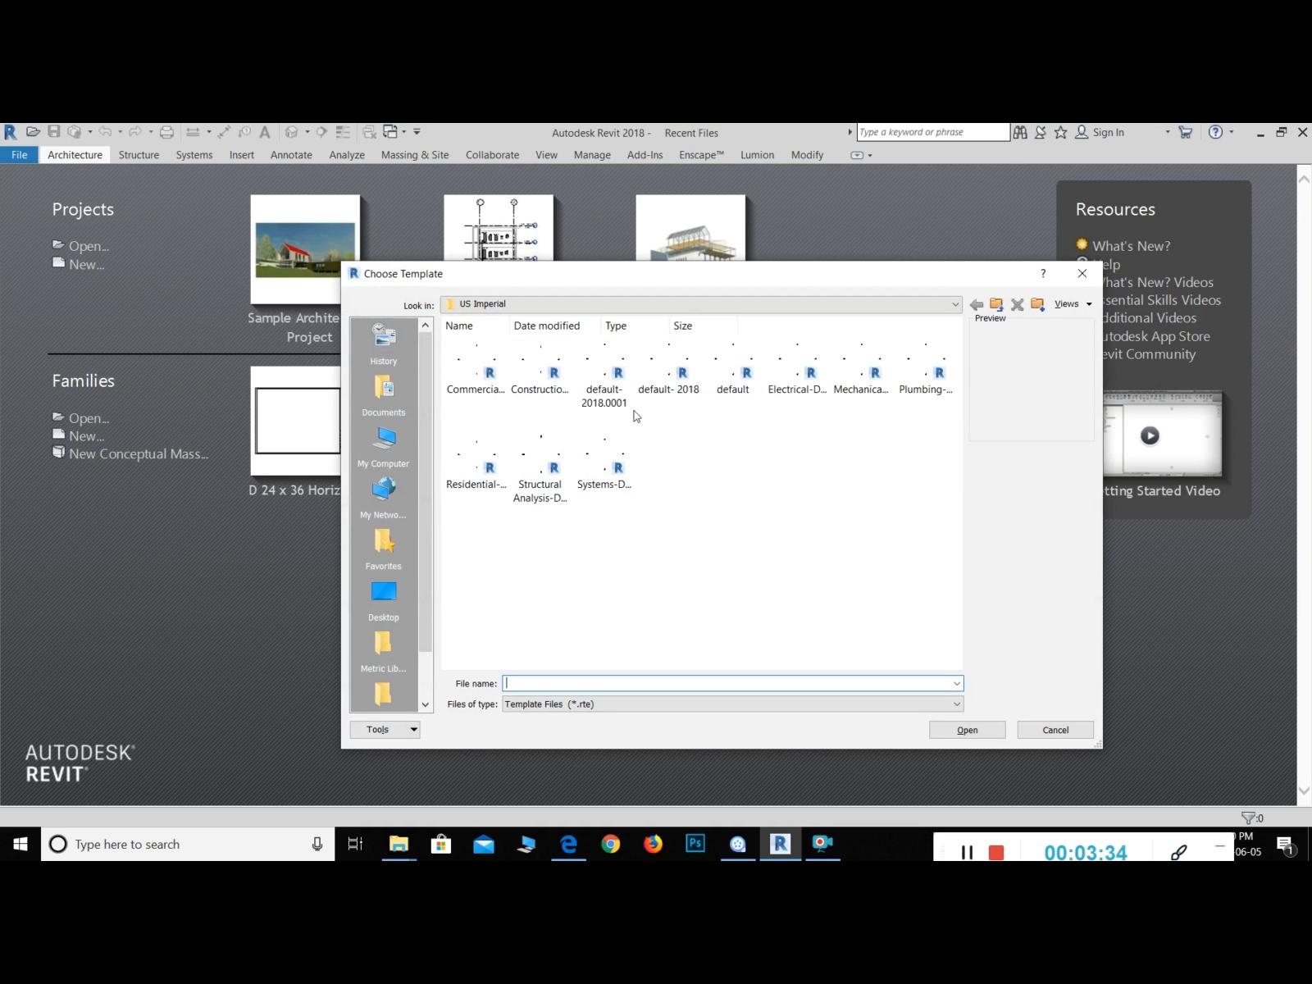
click(677, 375)
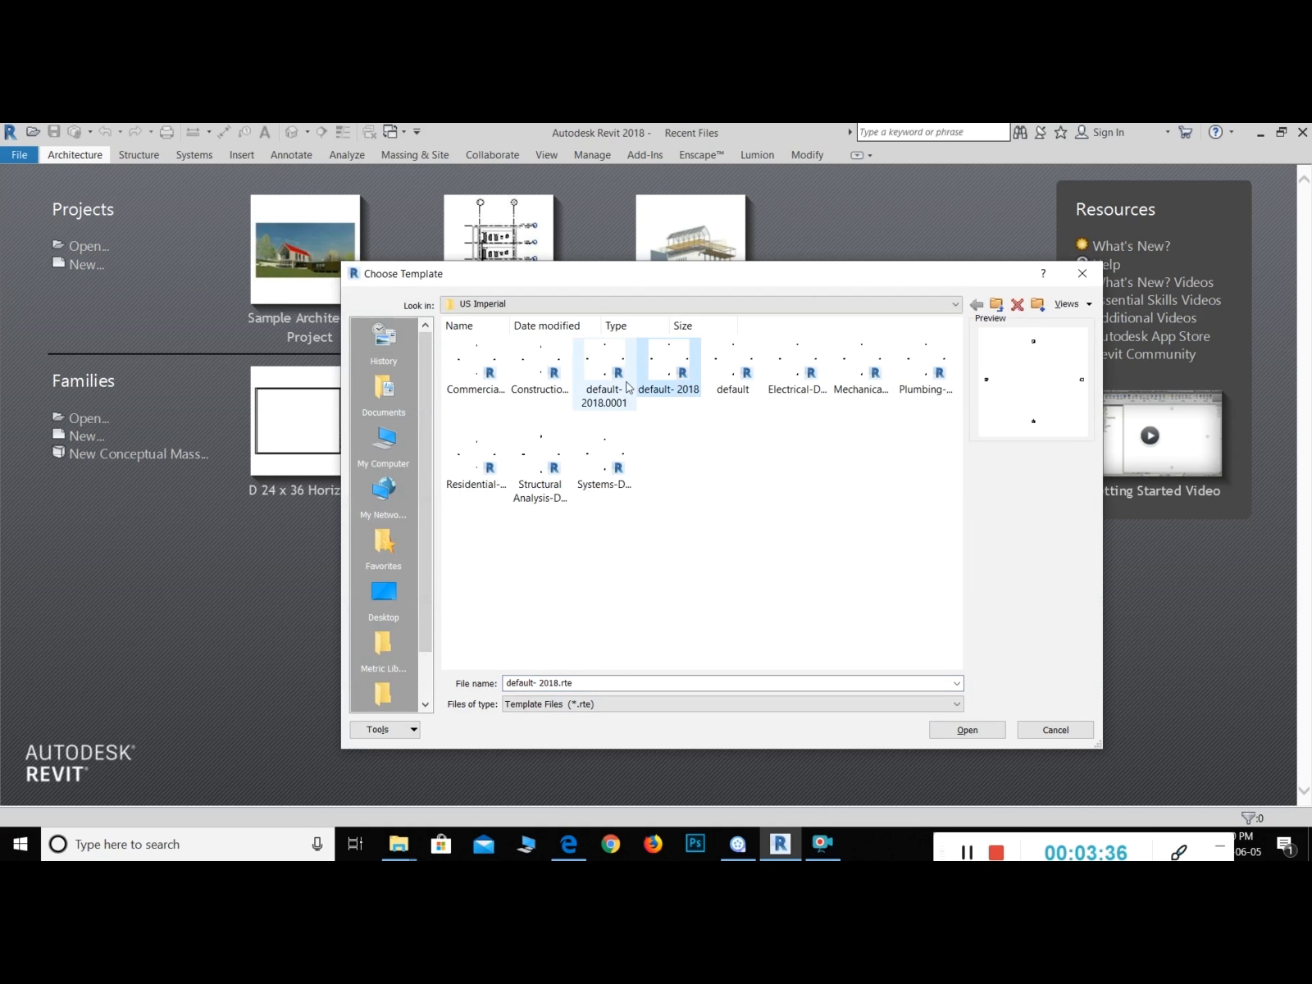
click(621, 373)
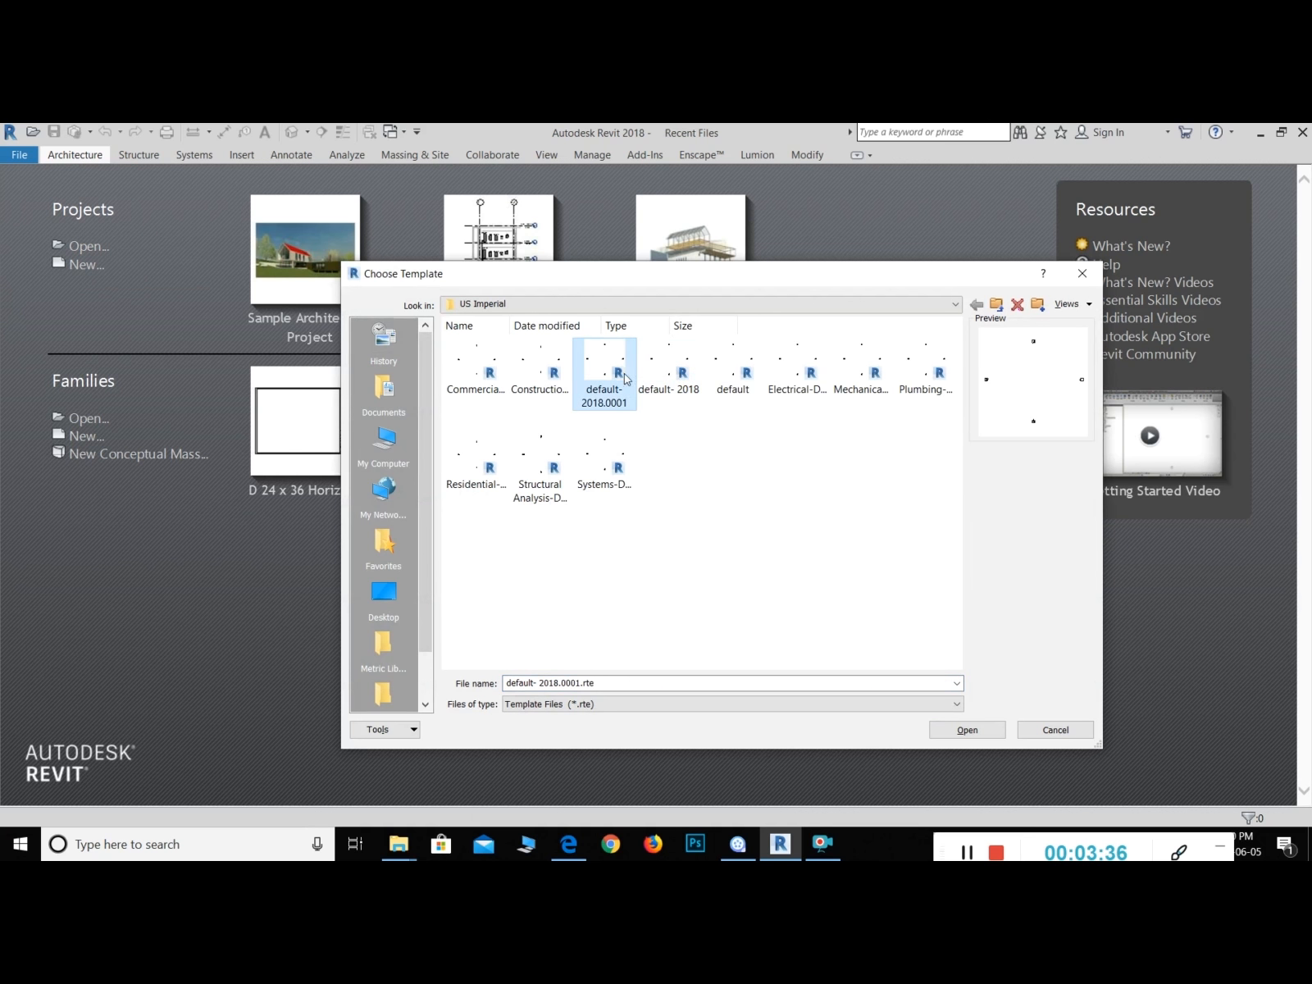
click(677, 375)
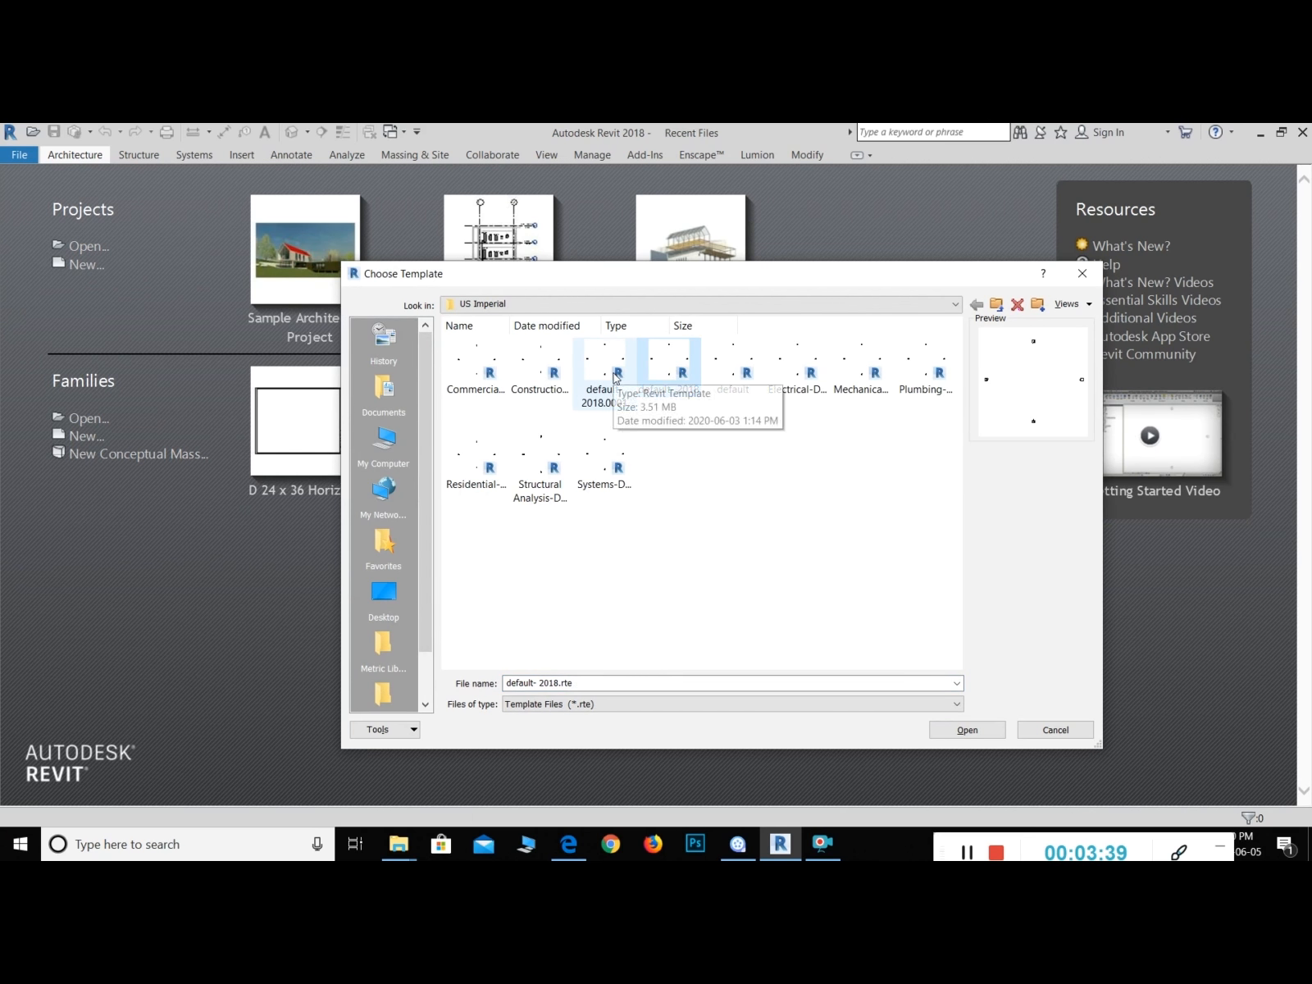
click(967, 730)
click(614, 540)
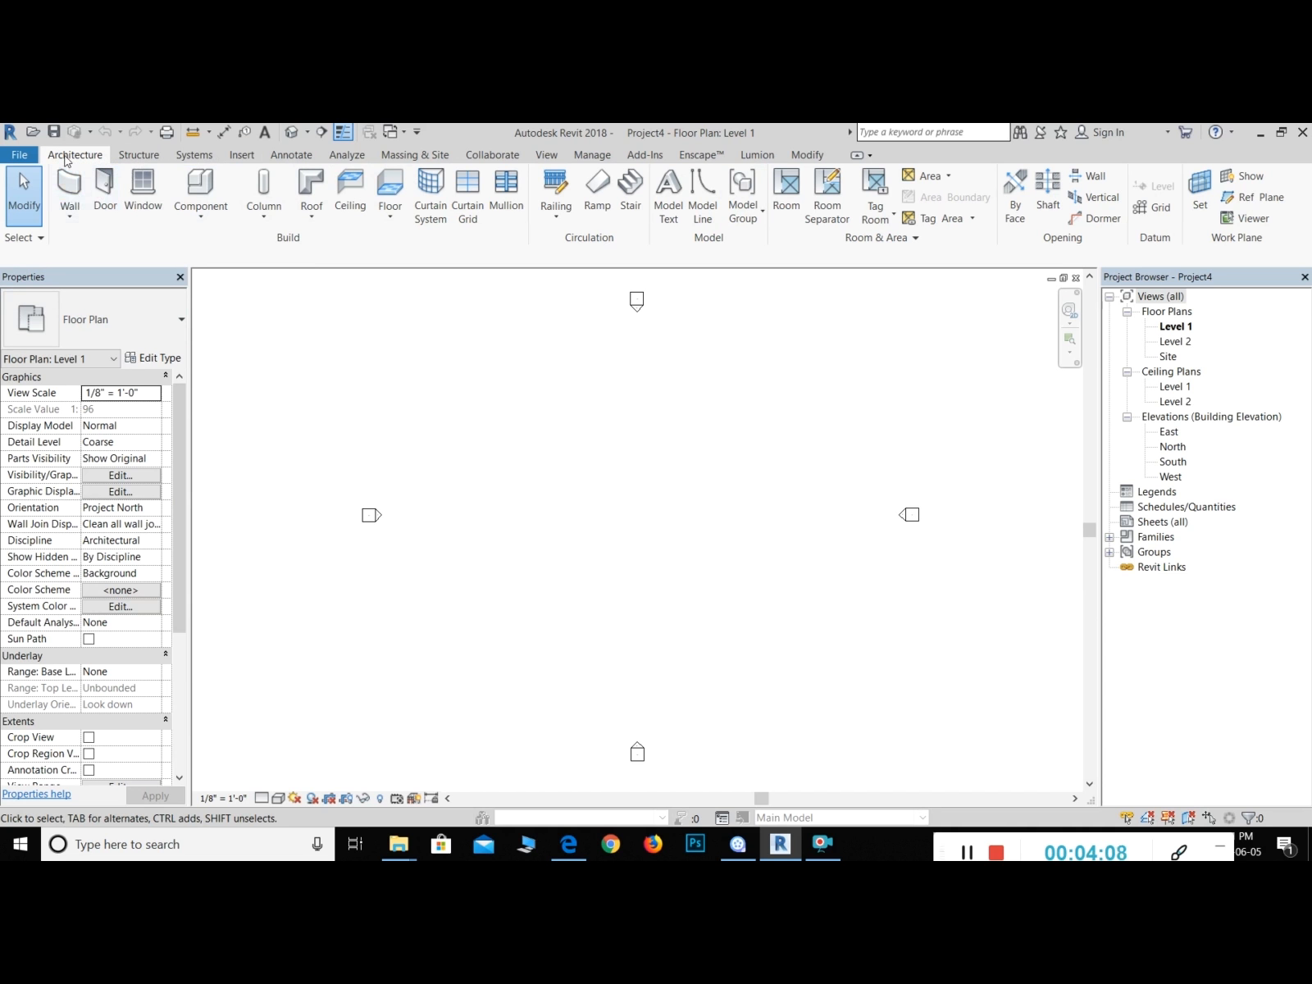
Step: Place one 60" x 30" Desk component on the Level 1 floor plan, between the four elevation markers
click(203, 209)
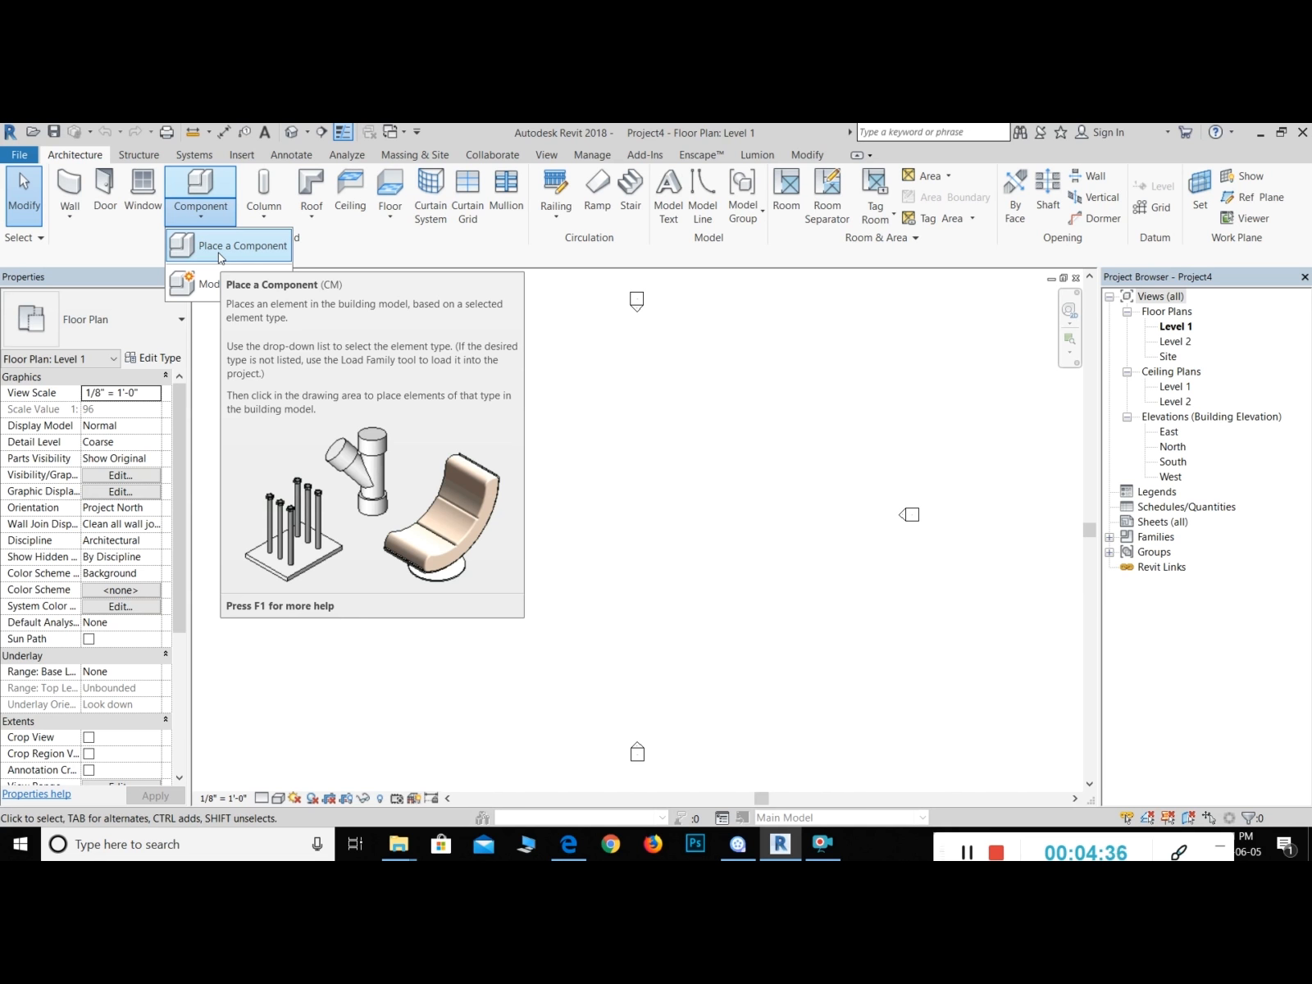
click(218, 253)
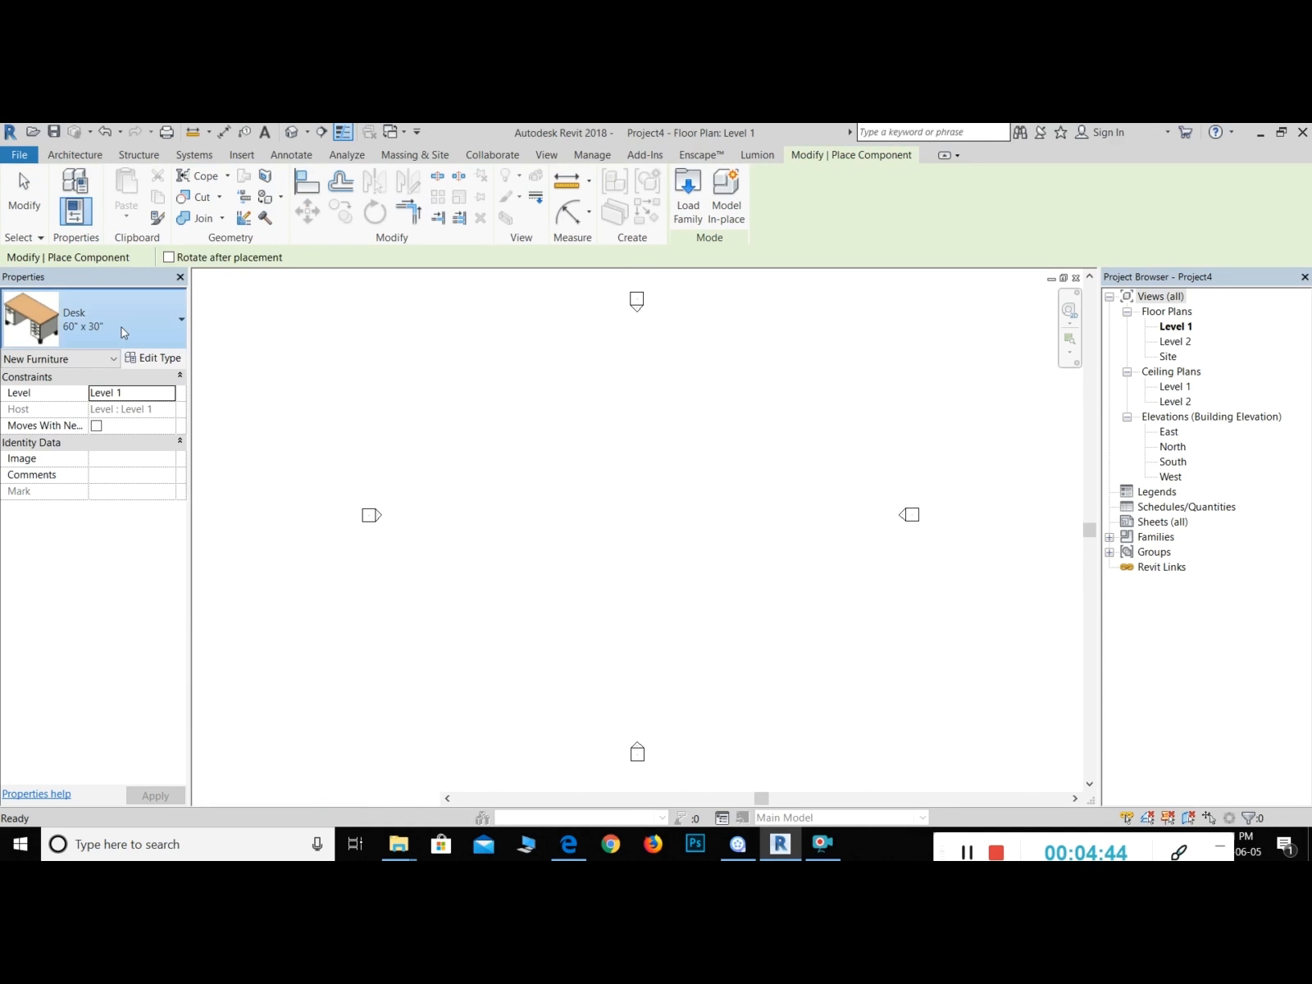
click(90, 320)
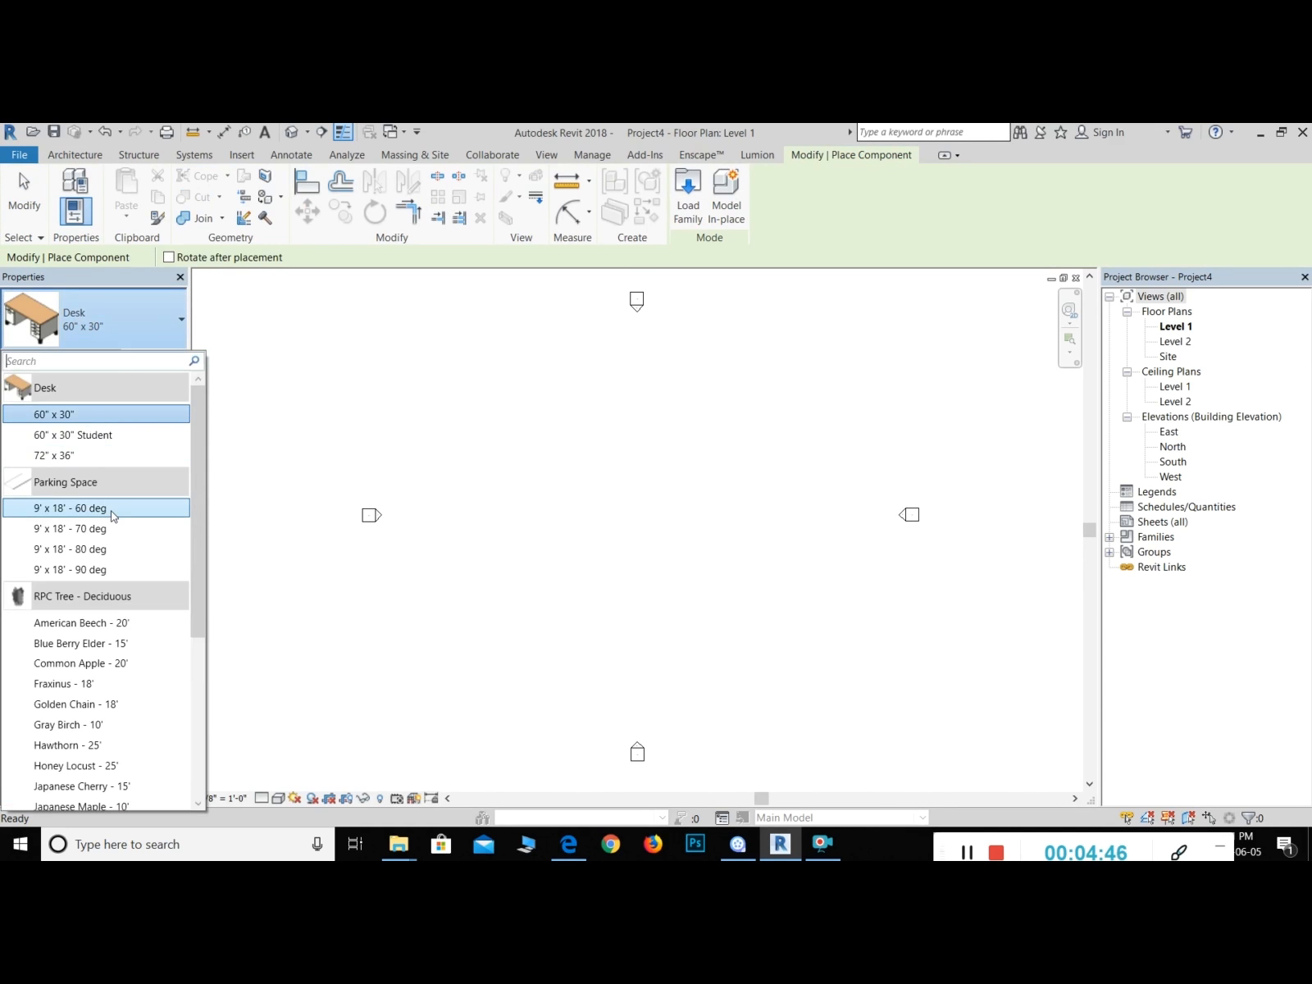
scroll(99, 509, down, 5)
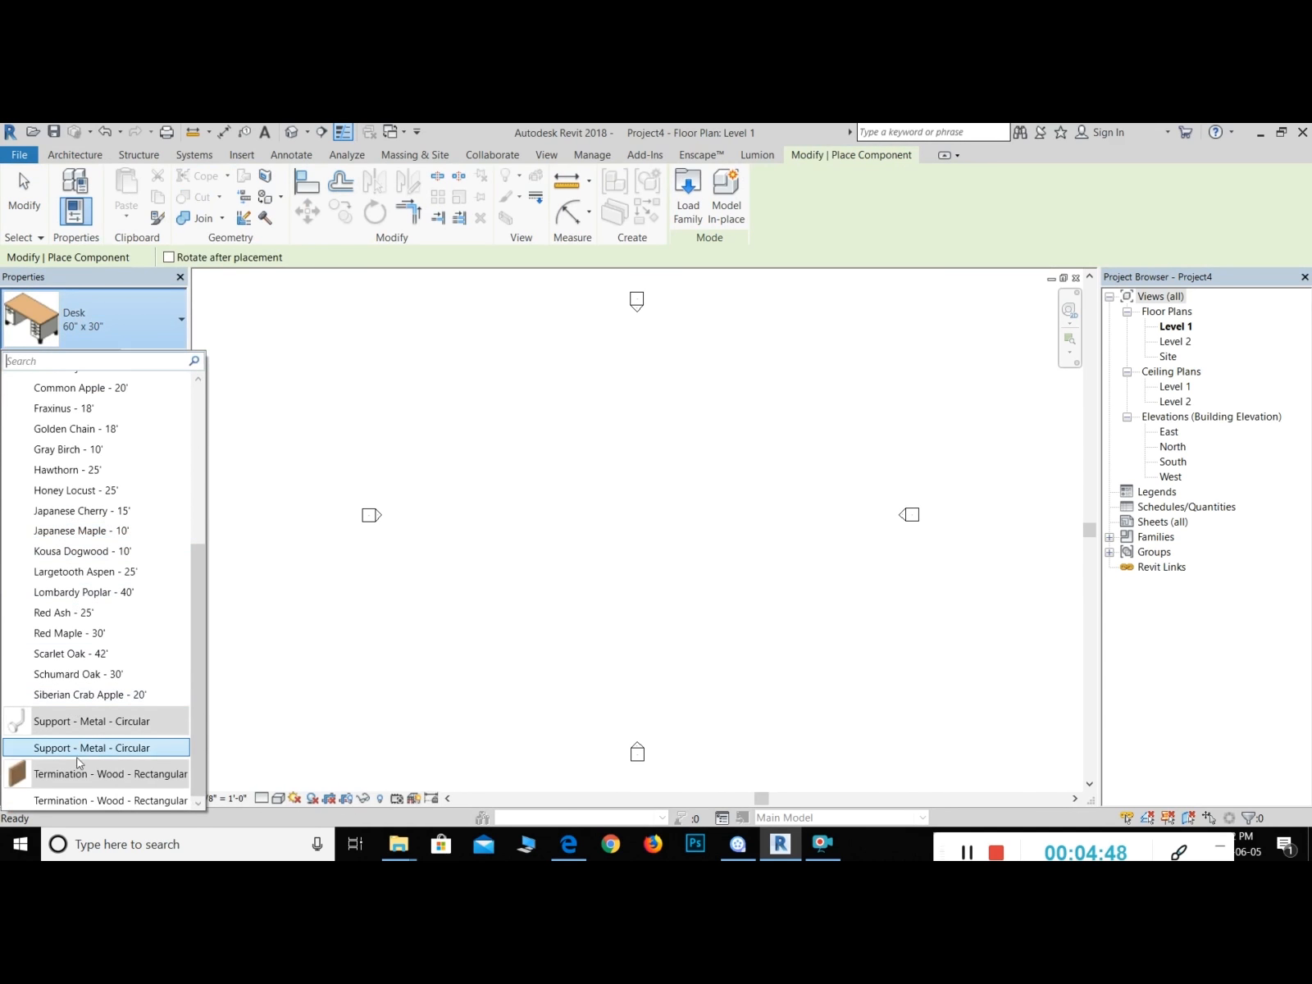
scroll(84, 714, up, 5)
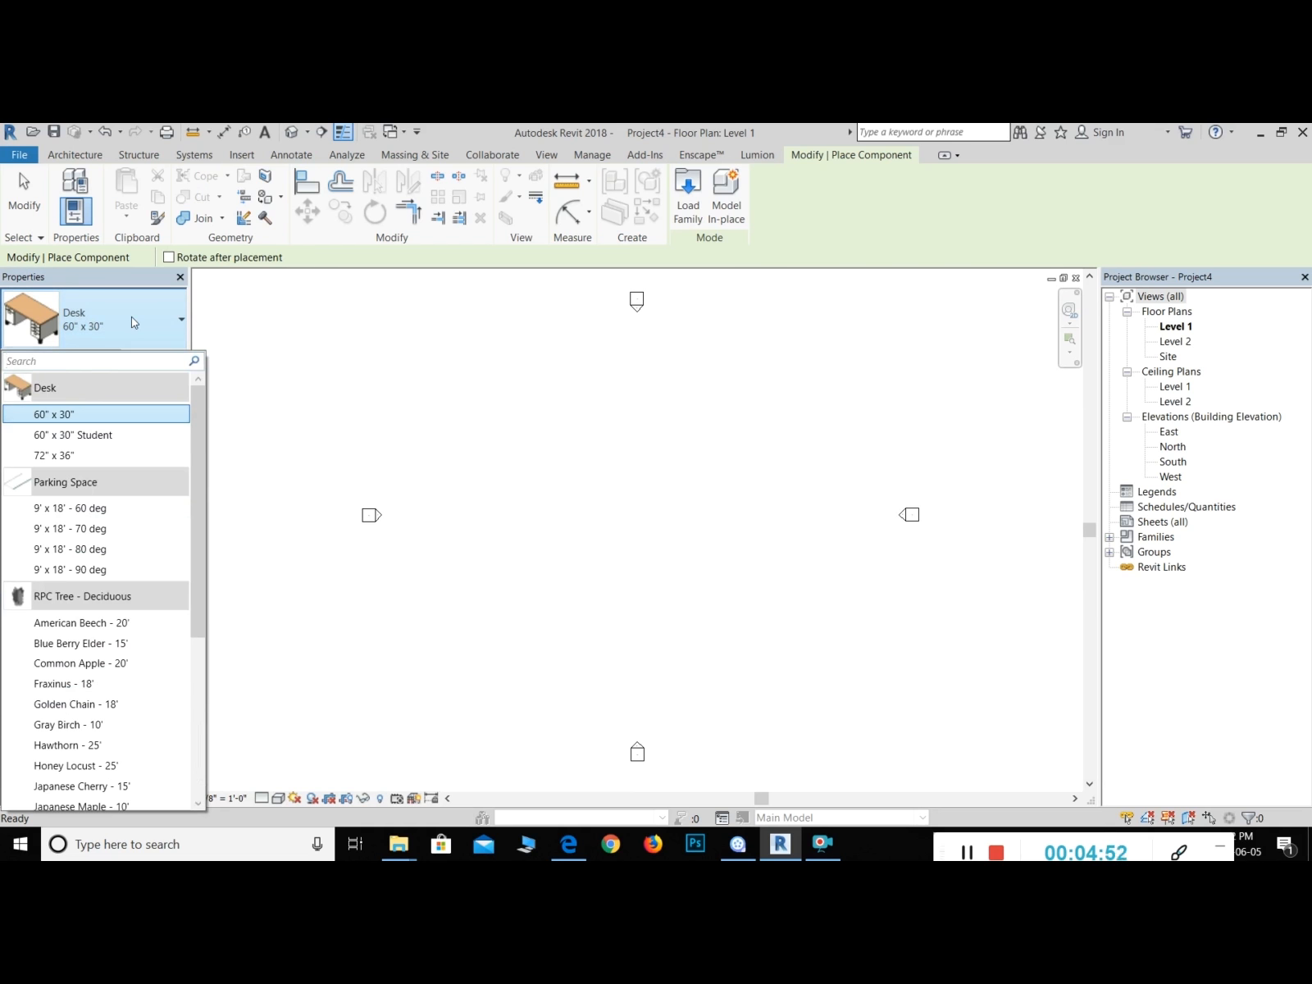
click(62, 416)
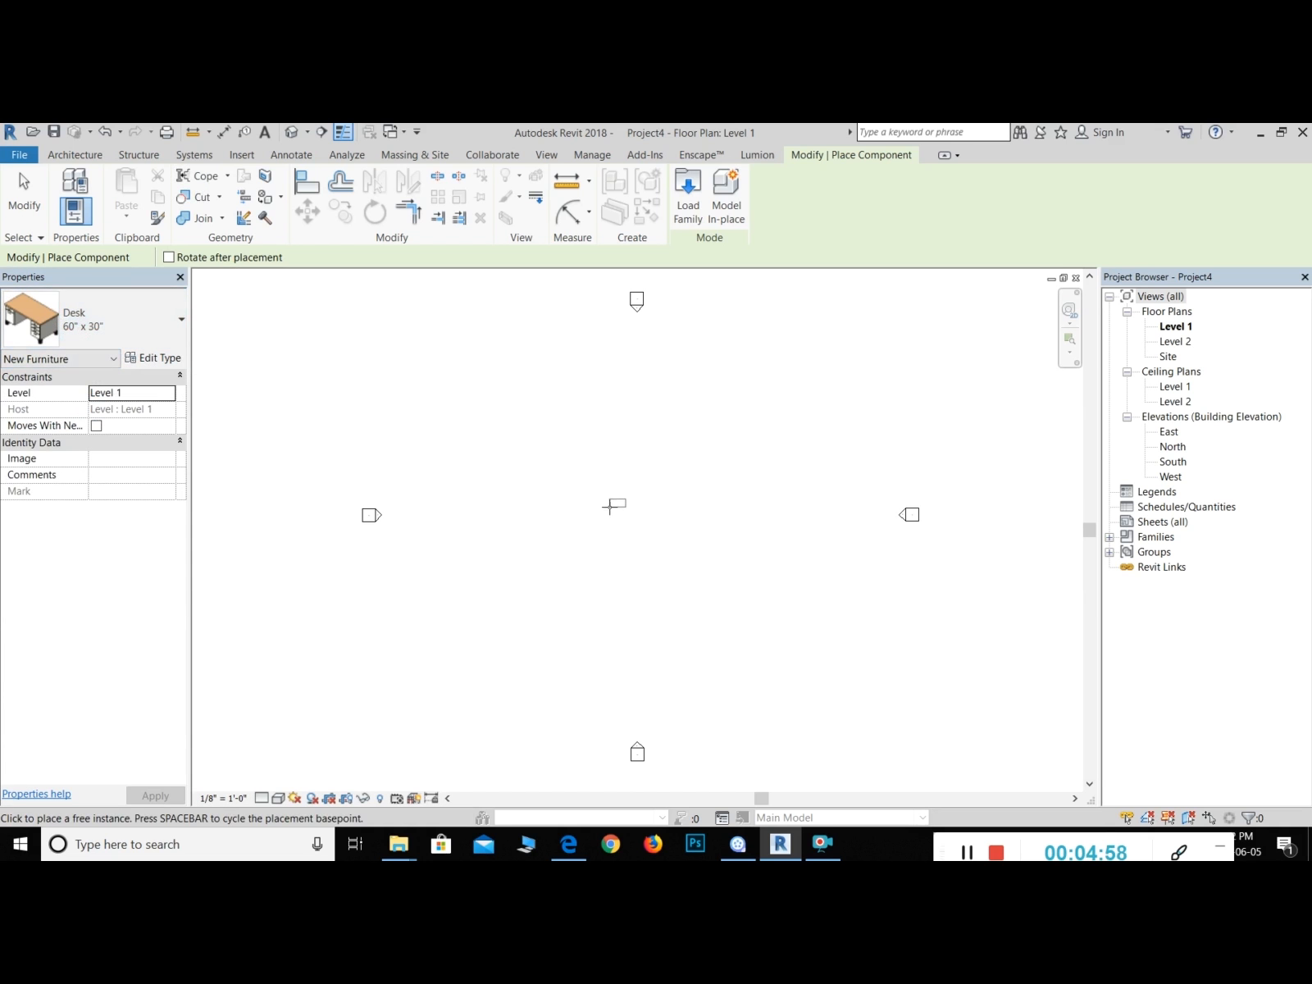
click(610, 508)
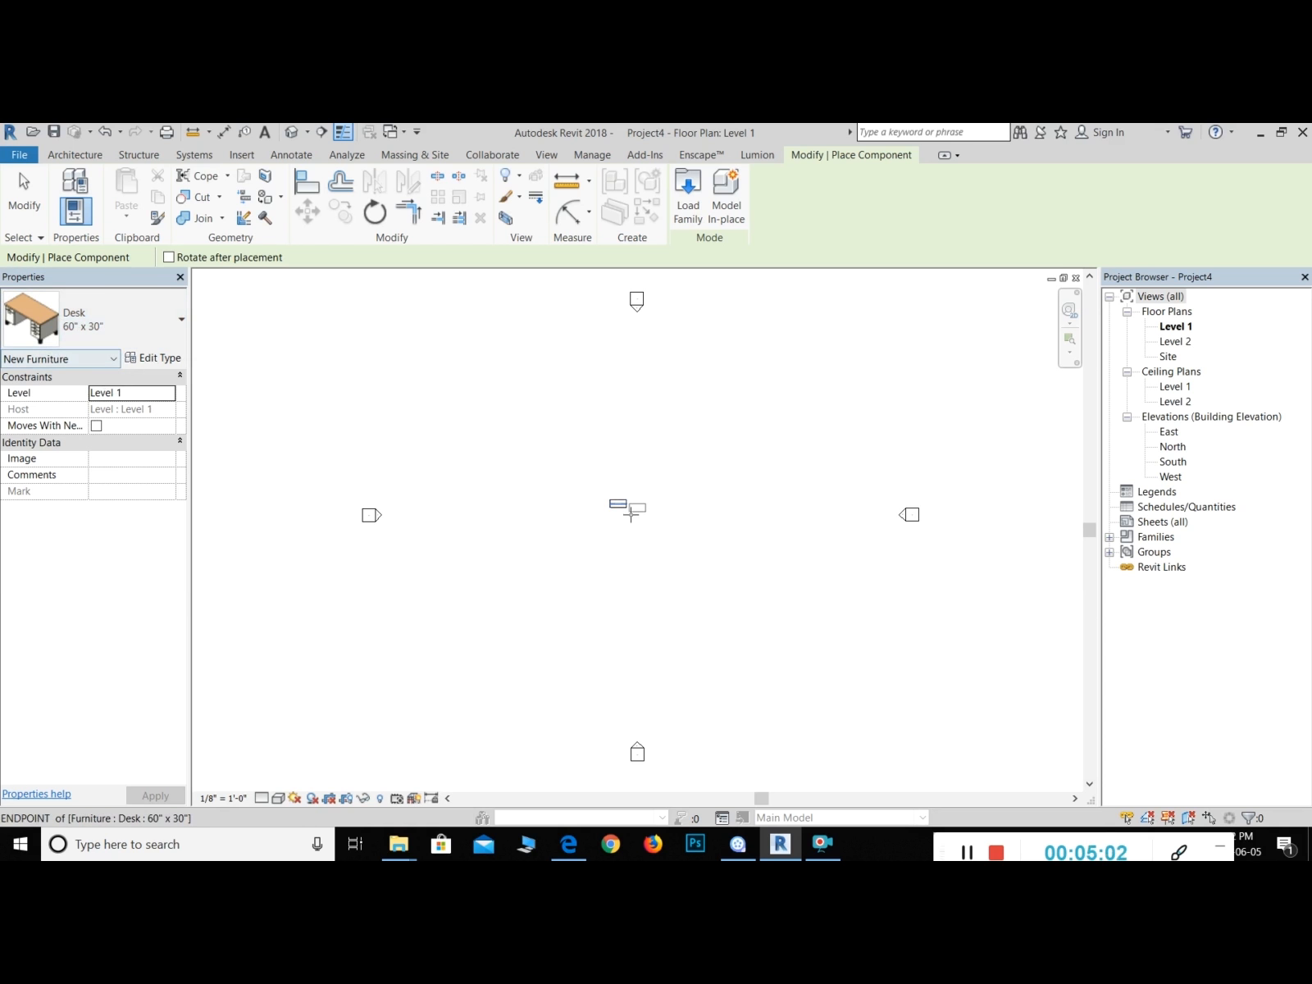
click(22, 193)
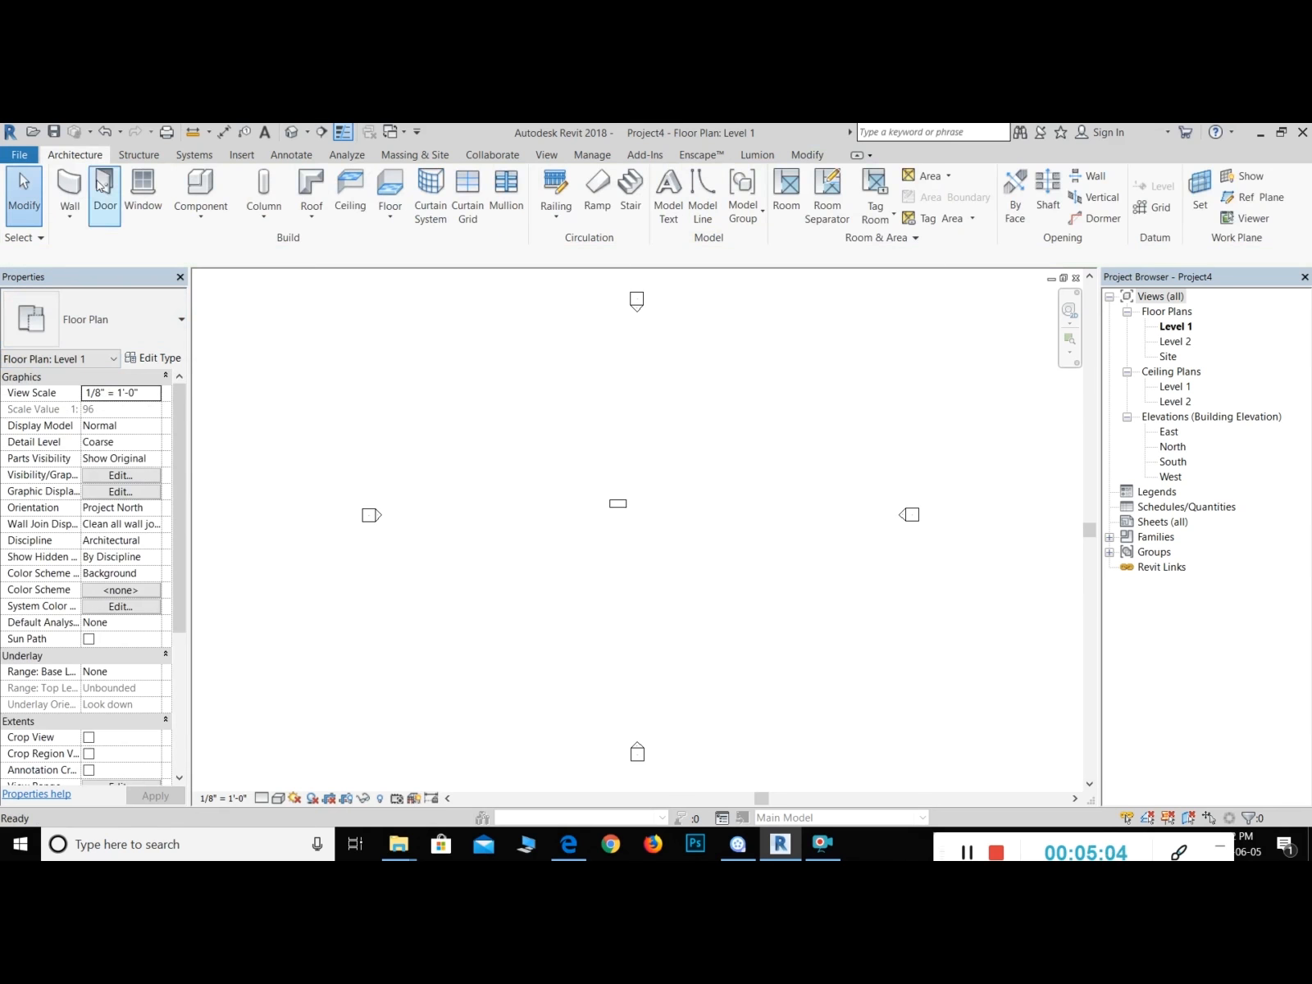
click(200, 214)
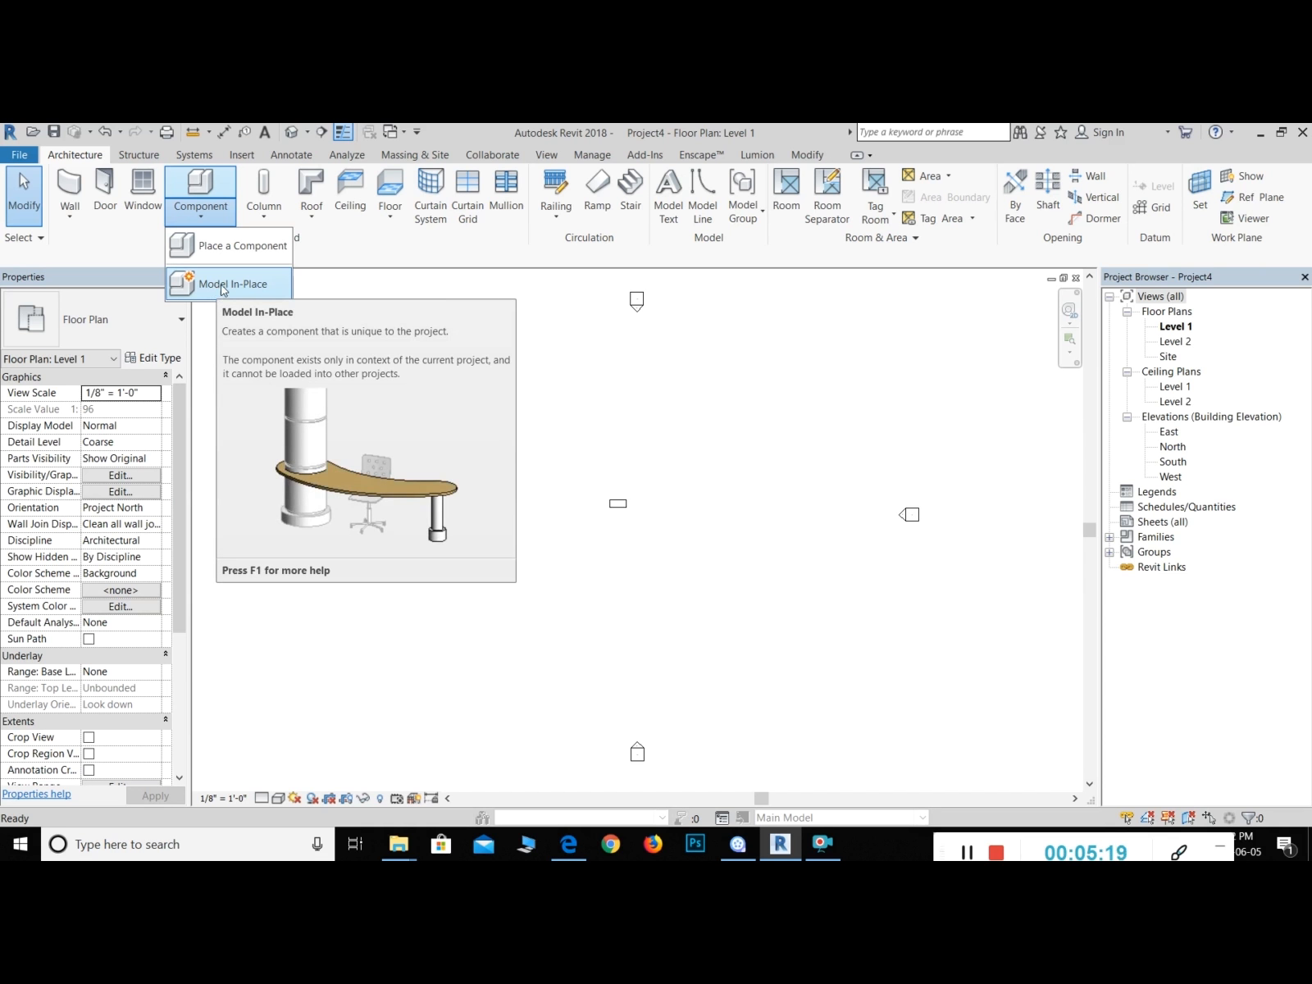
click(257, 211)
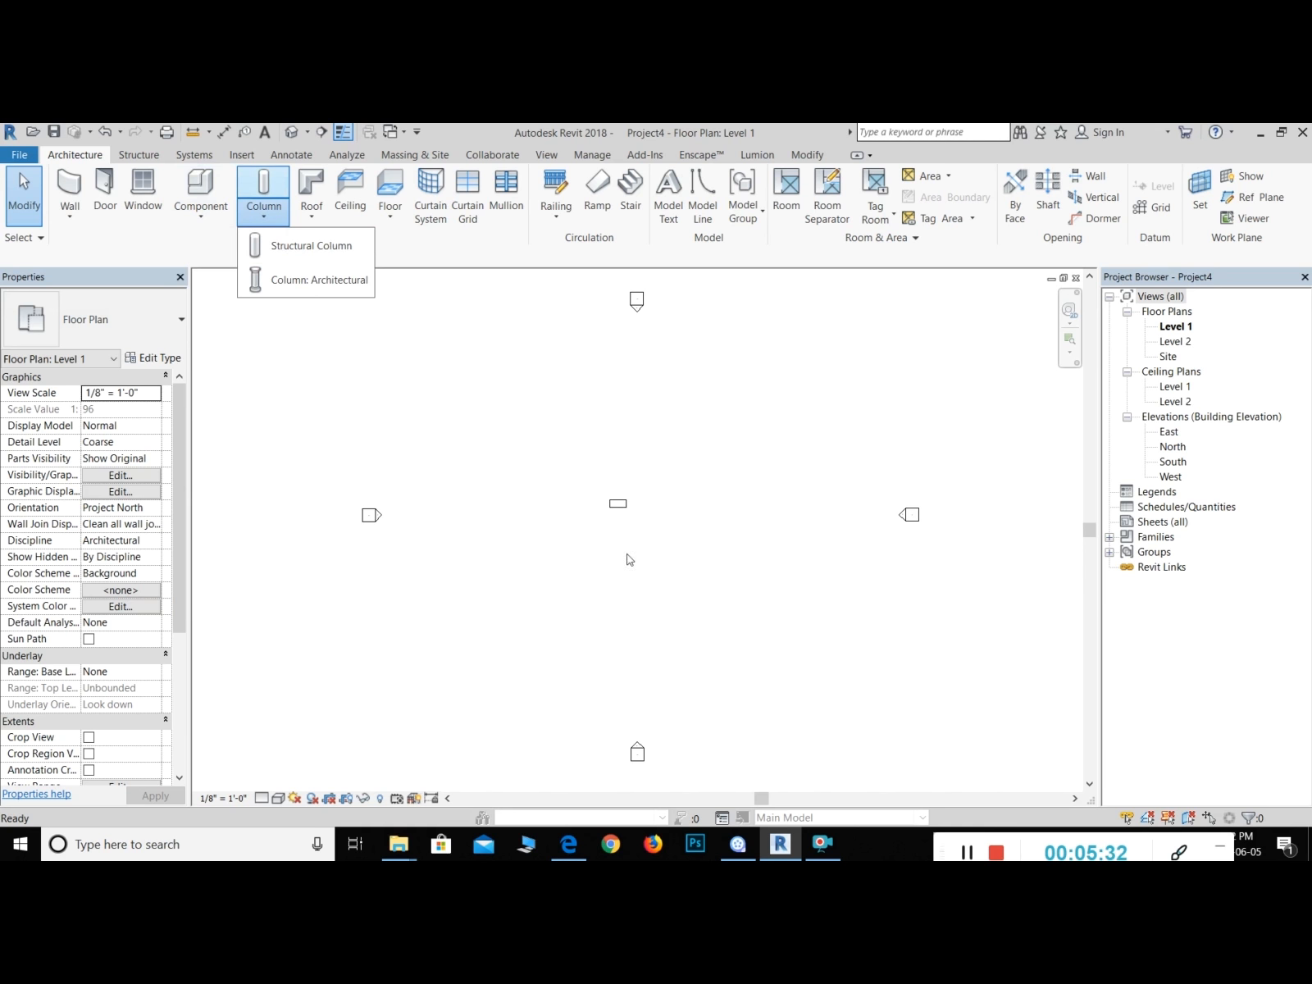
click(808, 638)
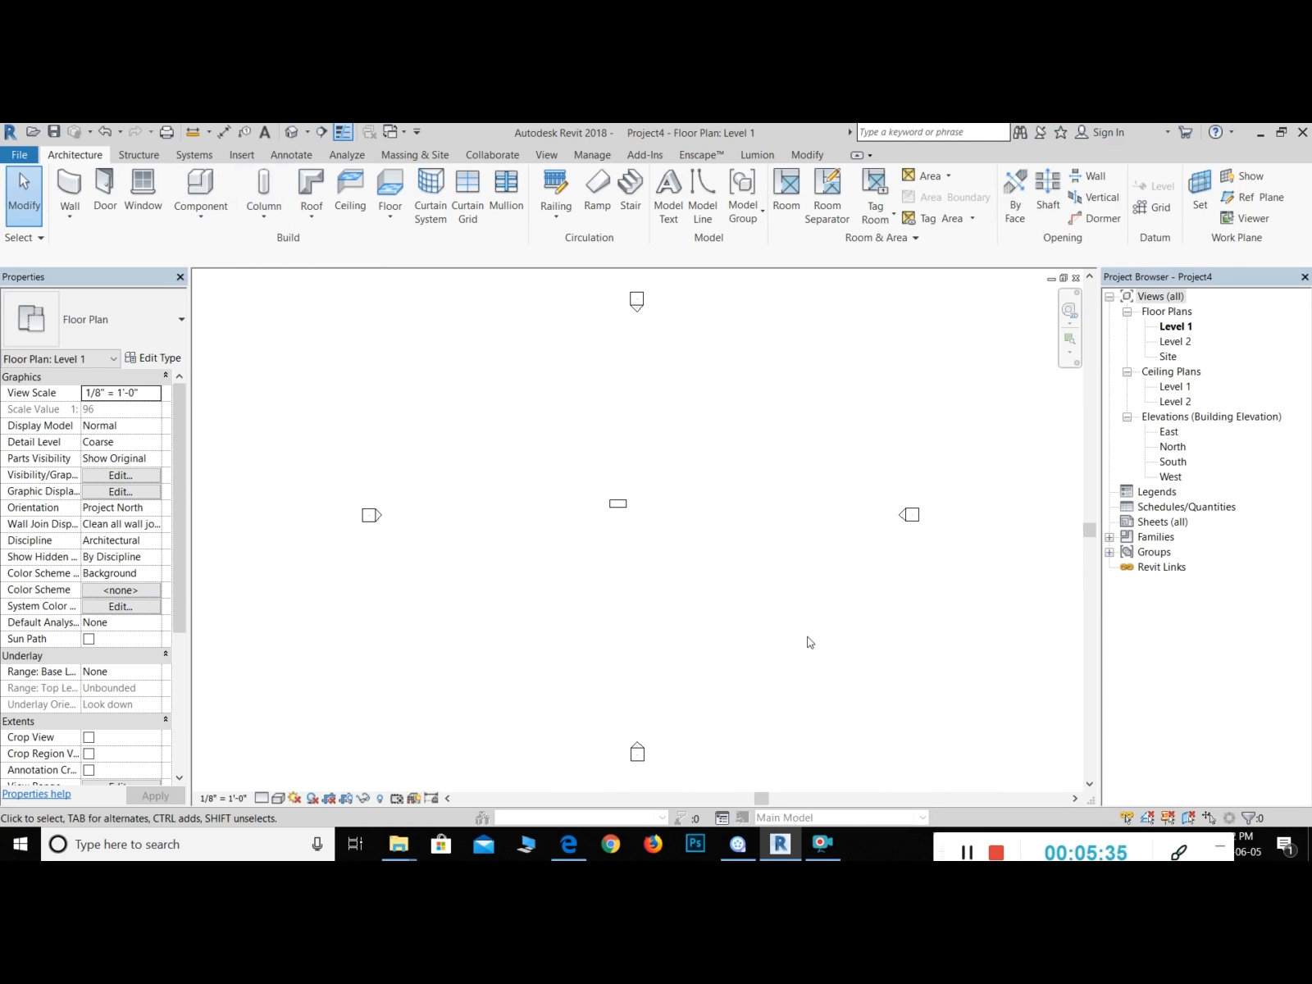
click(967, 853)
click(968, 853)
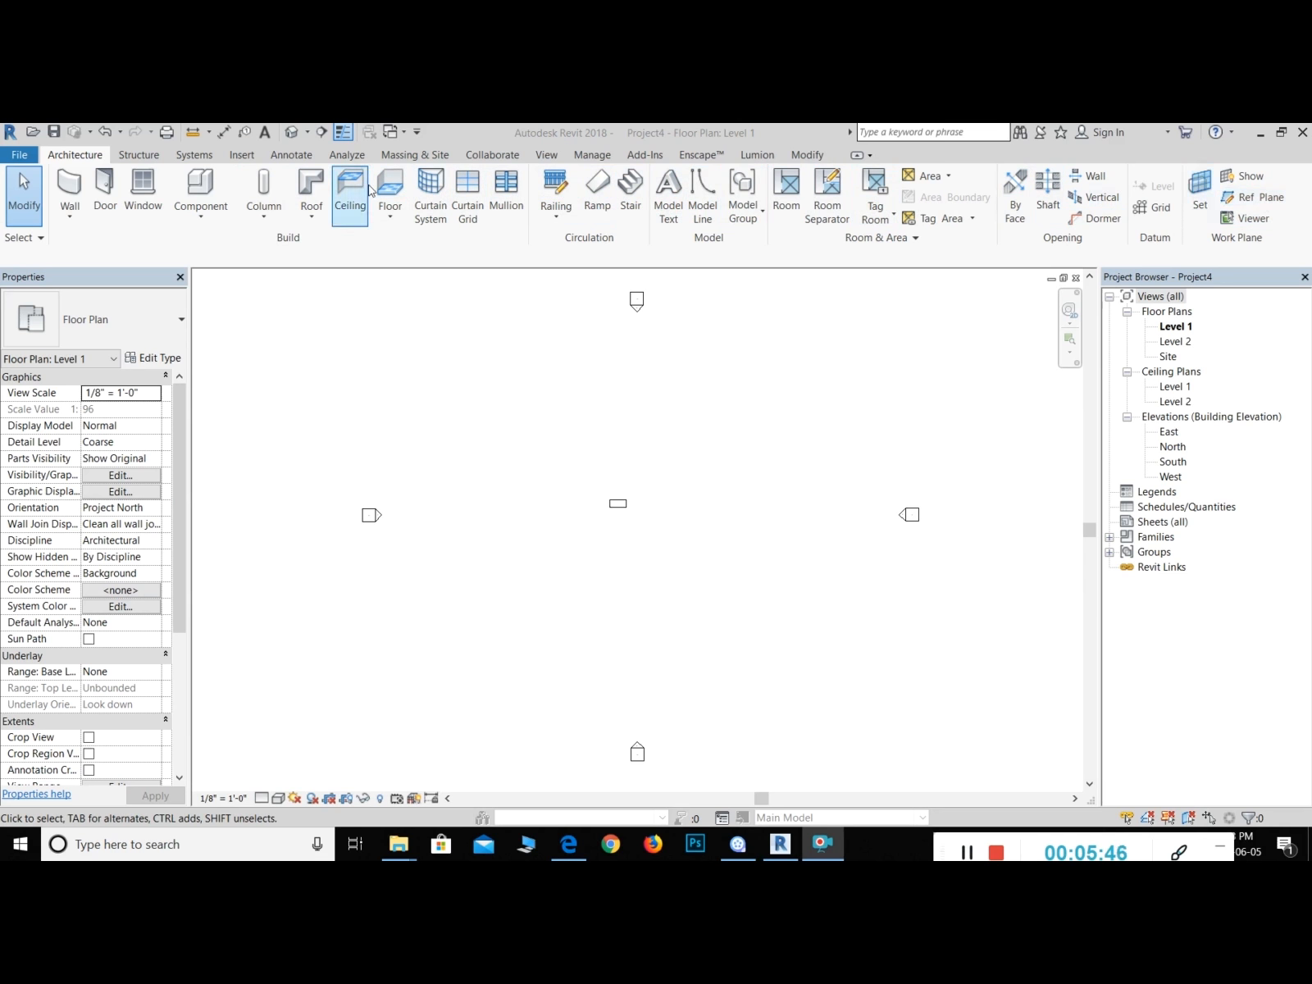
click(135, 157)
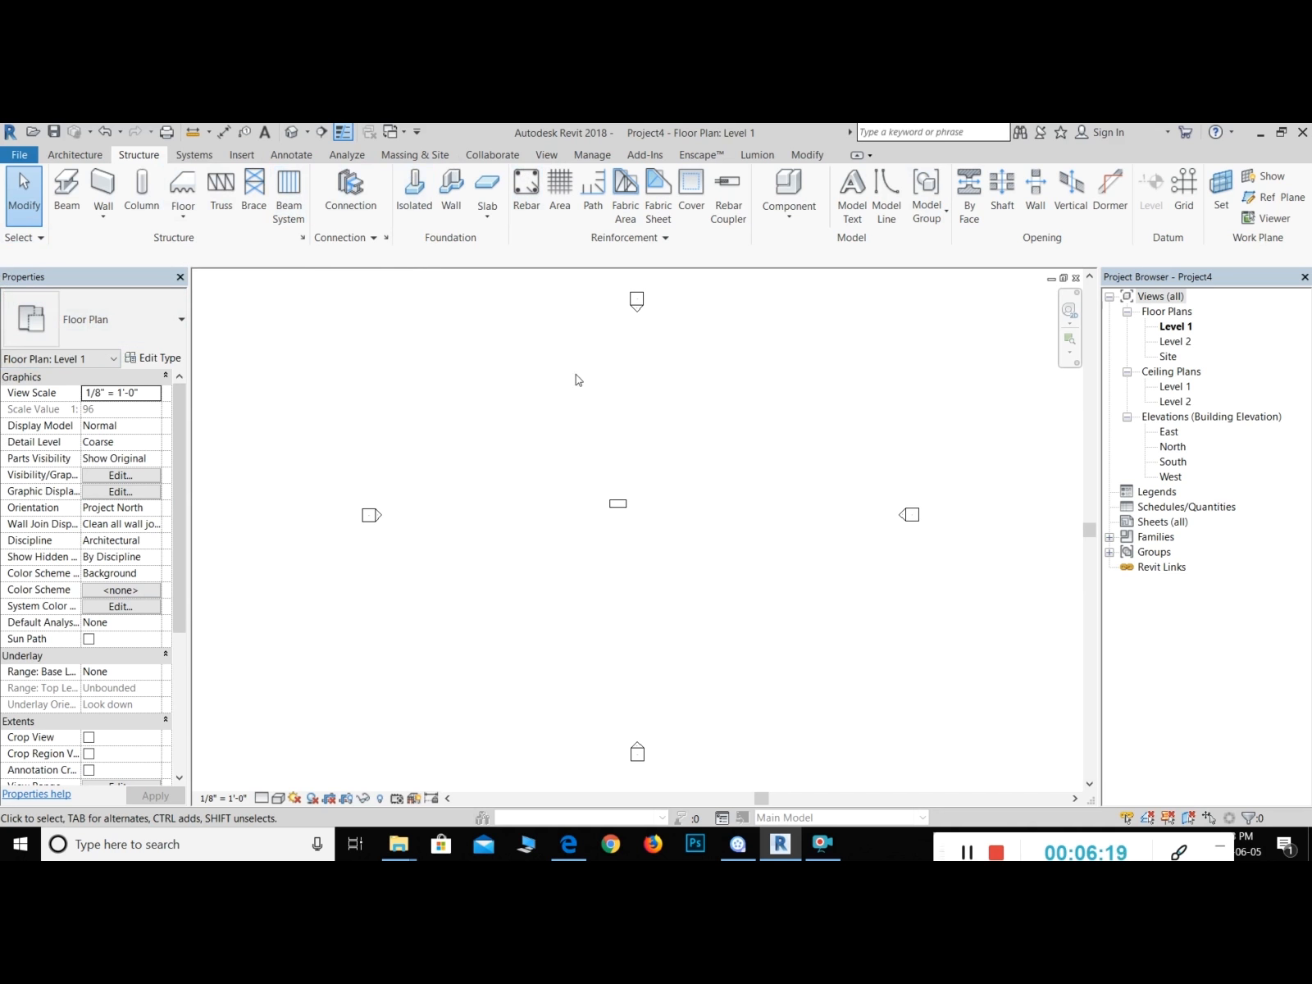
Step: Draw a horizontal Basic Wall Generic - 8" about 72' long above the desk on Level 1
click(75, 154)
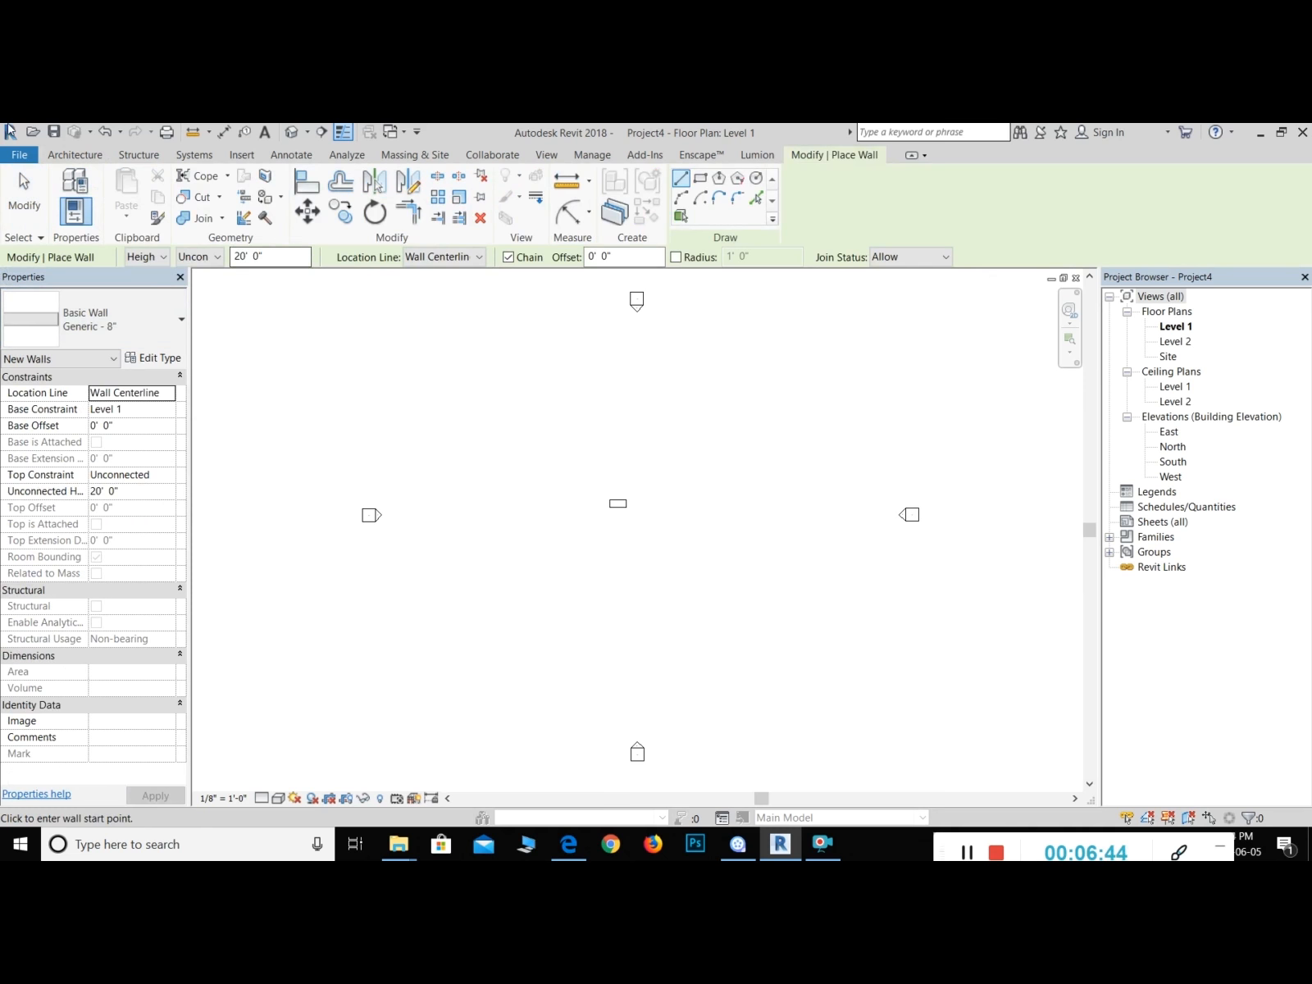
click(61, 155)
click(72, 194)
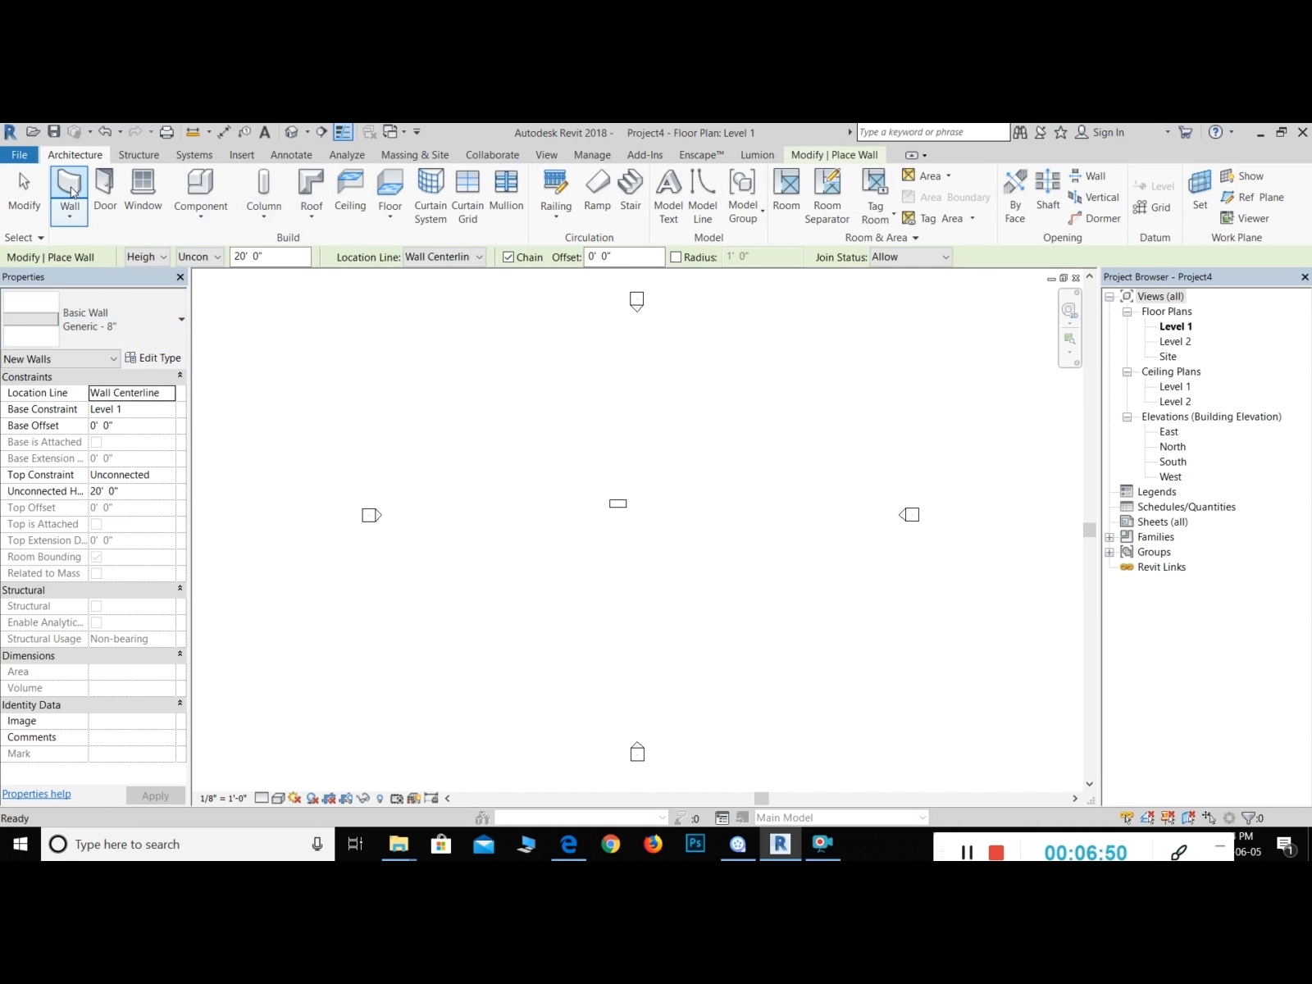
click(99, 327)
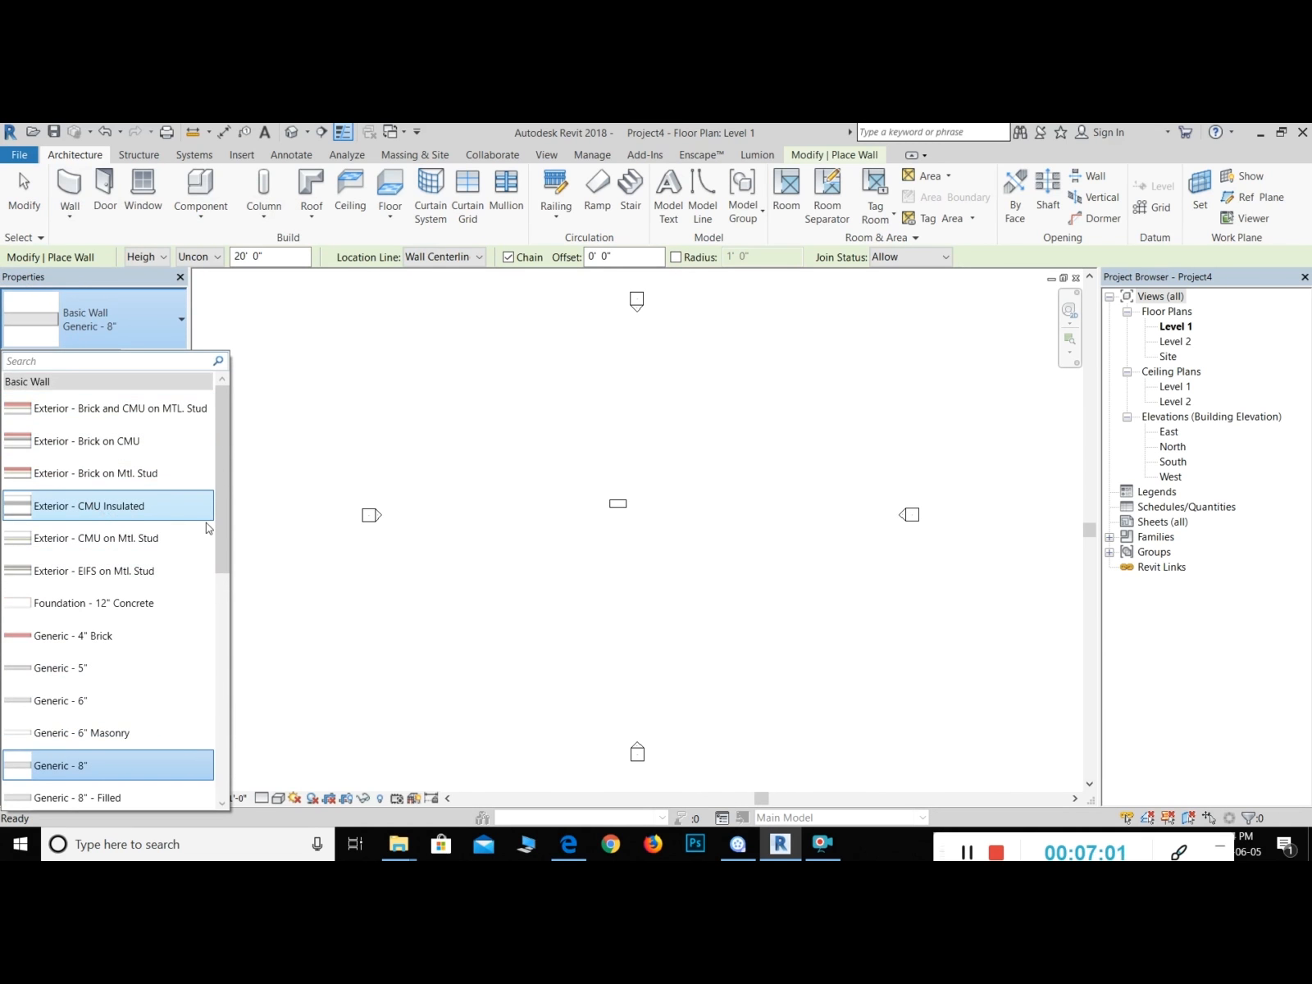
scroll(168, 541, down, 3)
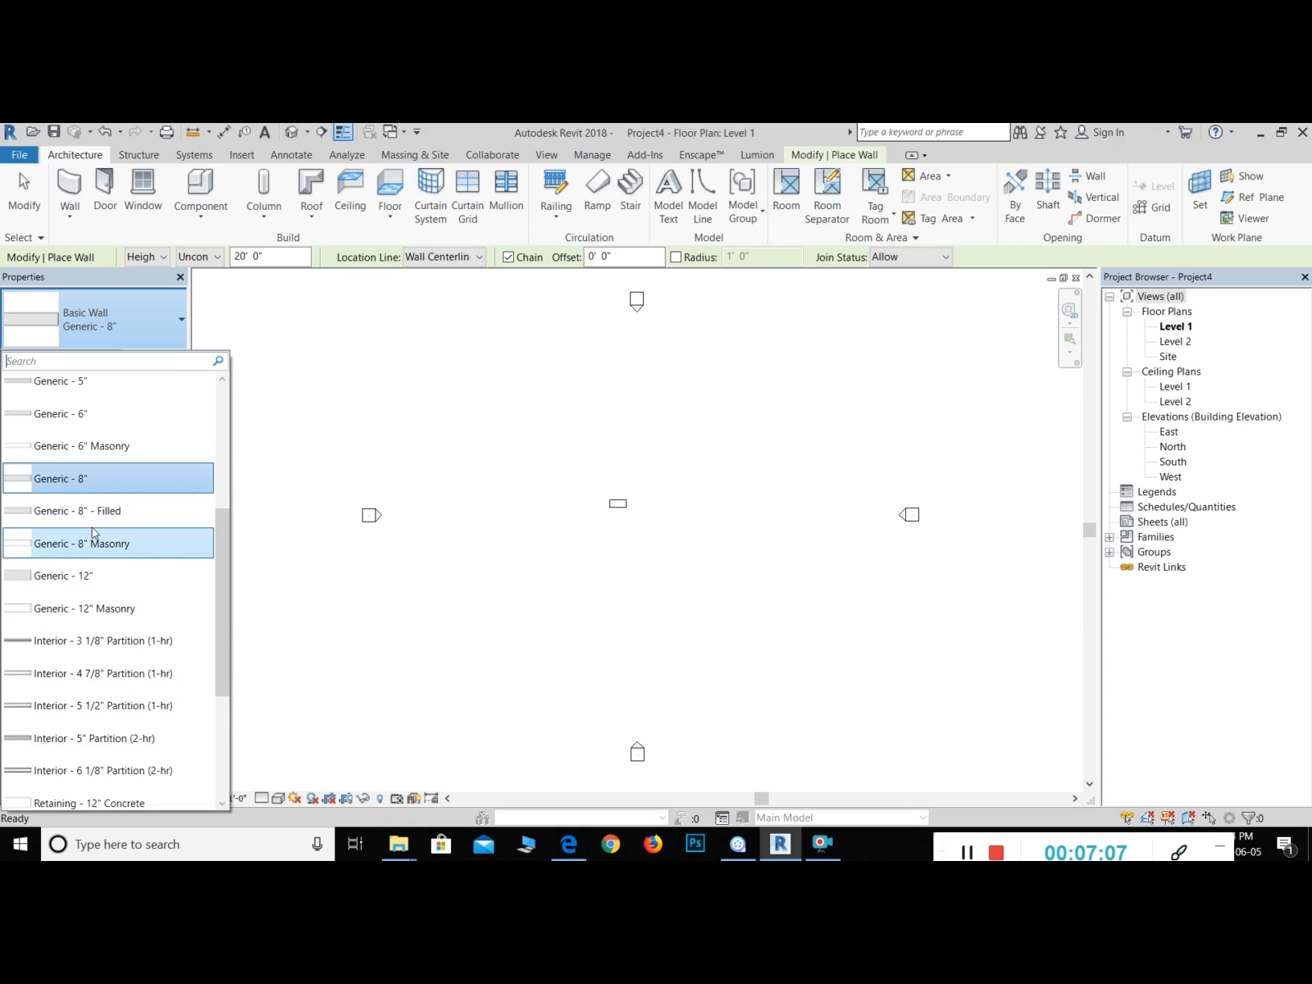
click(83, 488)
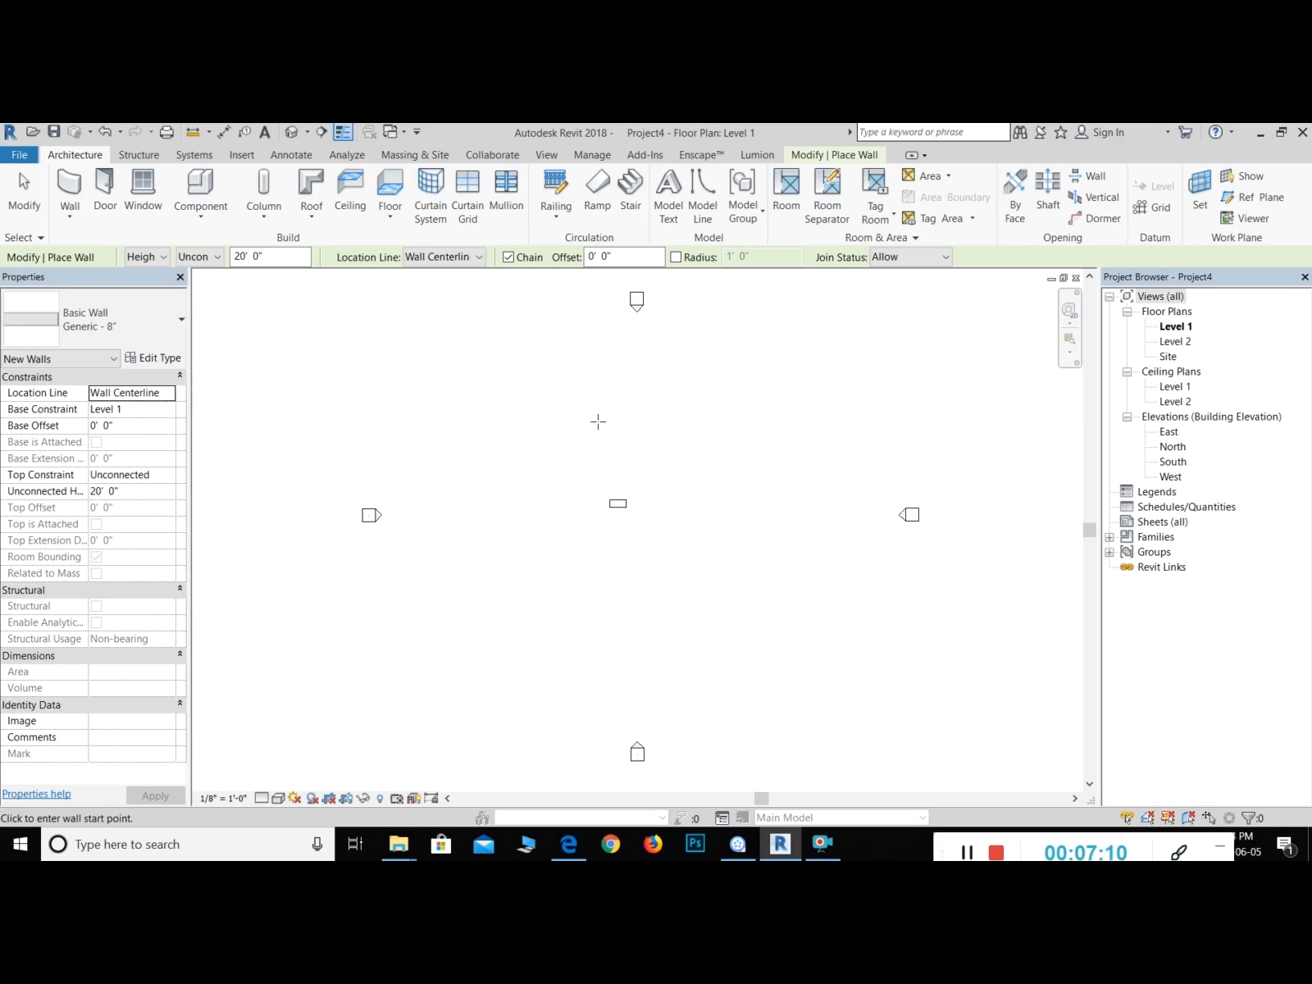
click(478, 417)
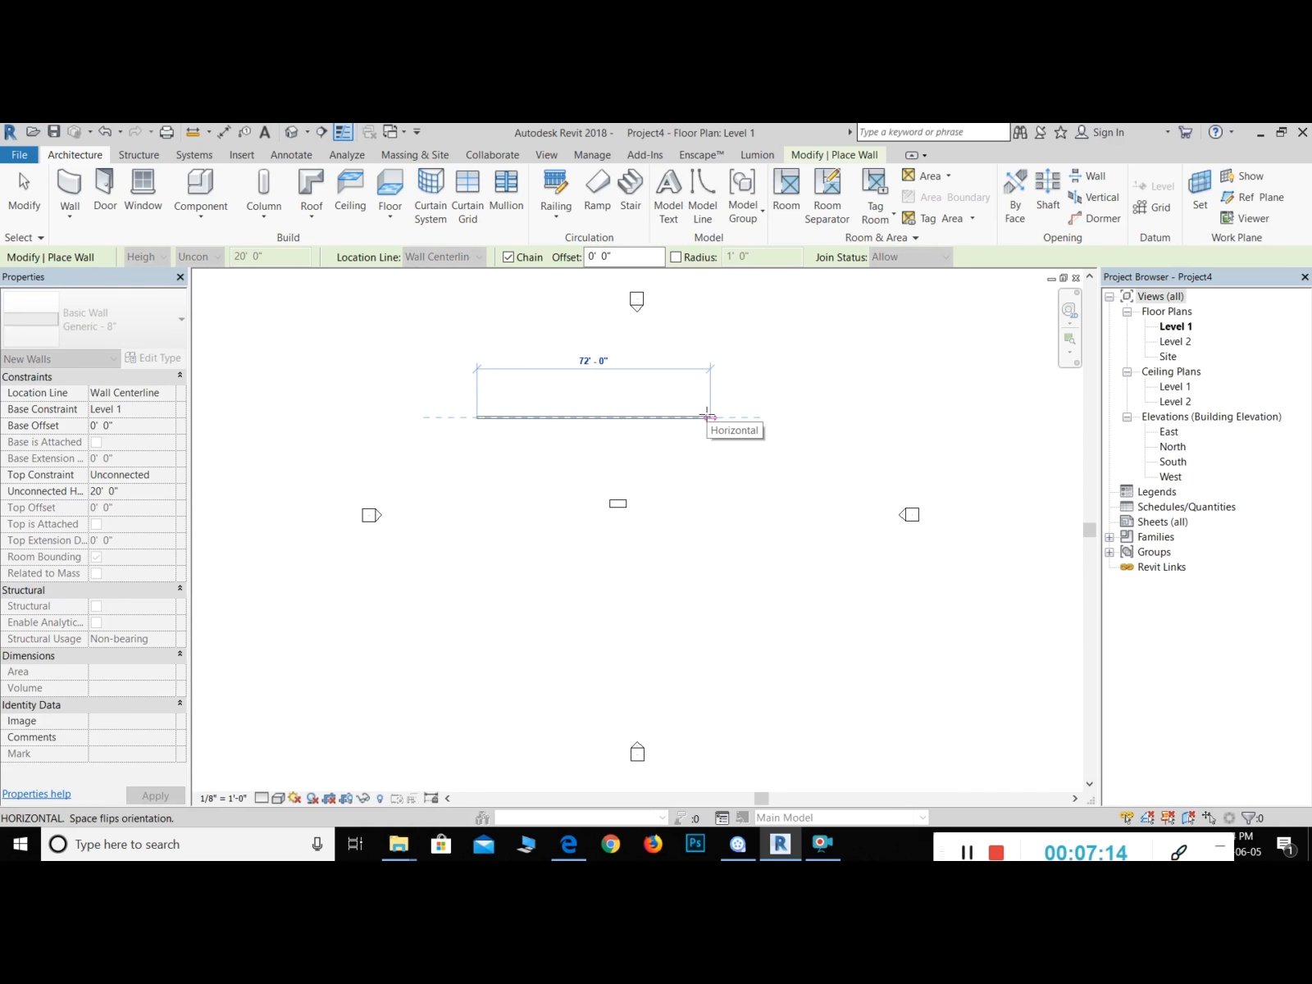
click(708, 418)
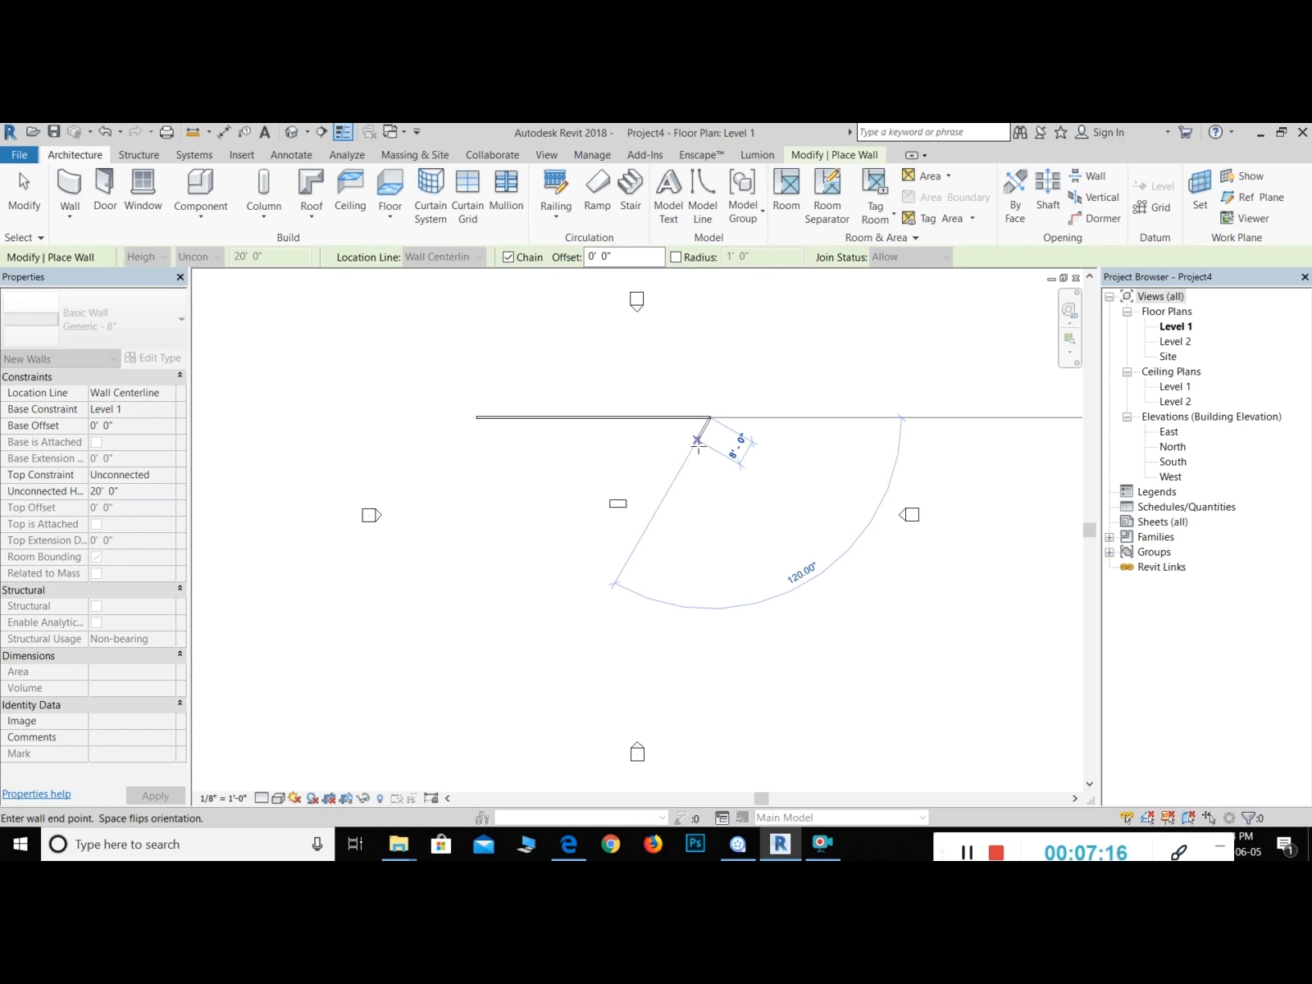
right_click(694, 436)
click(735, 447)
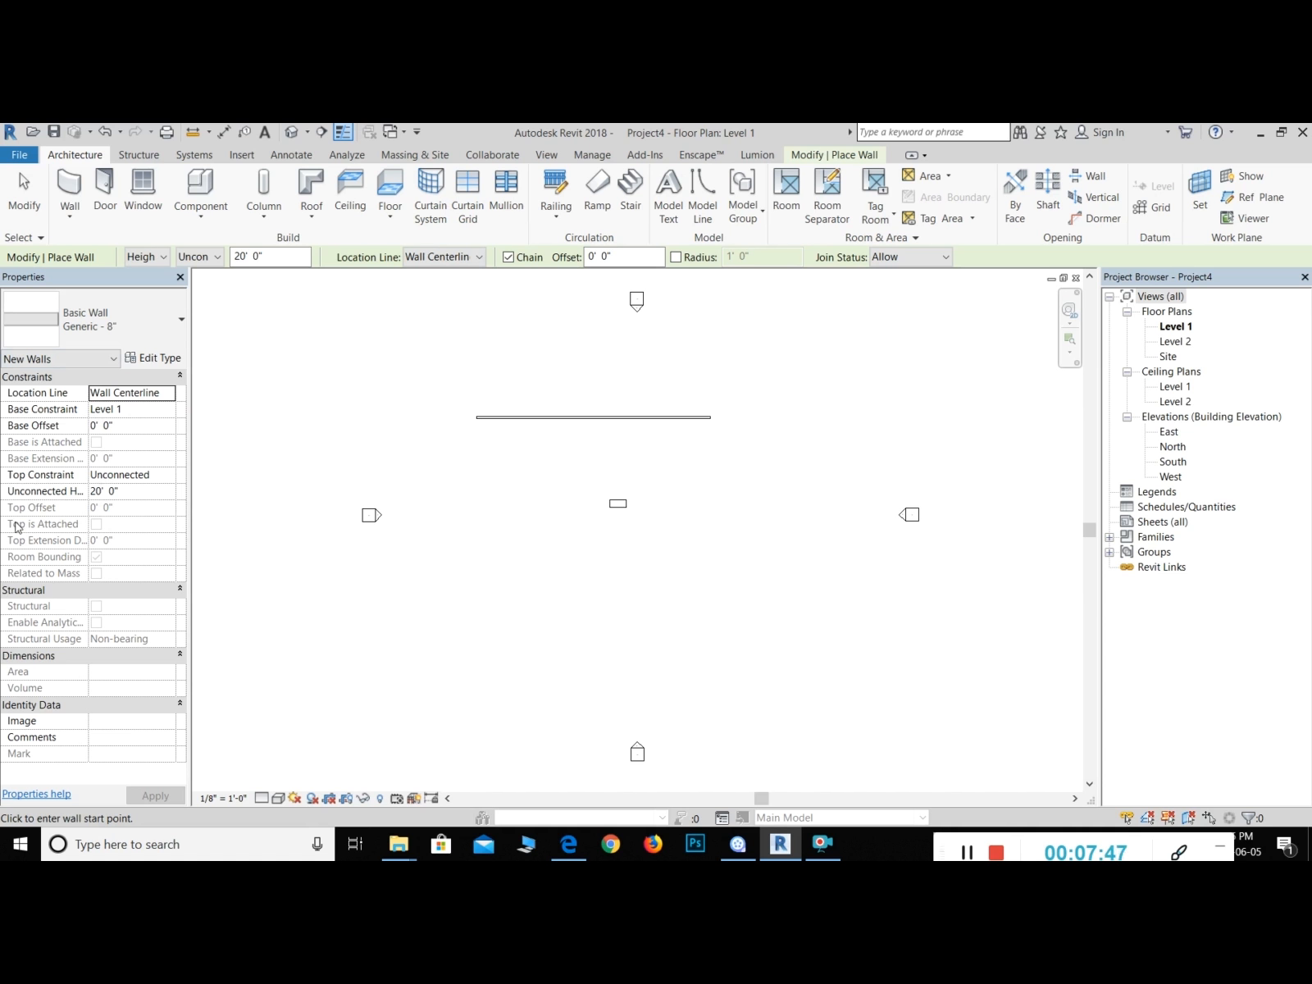
key(Escape)
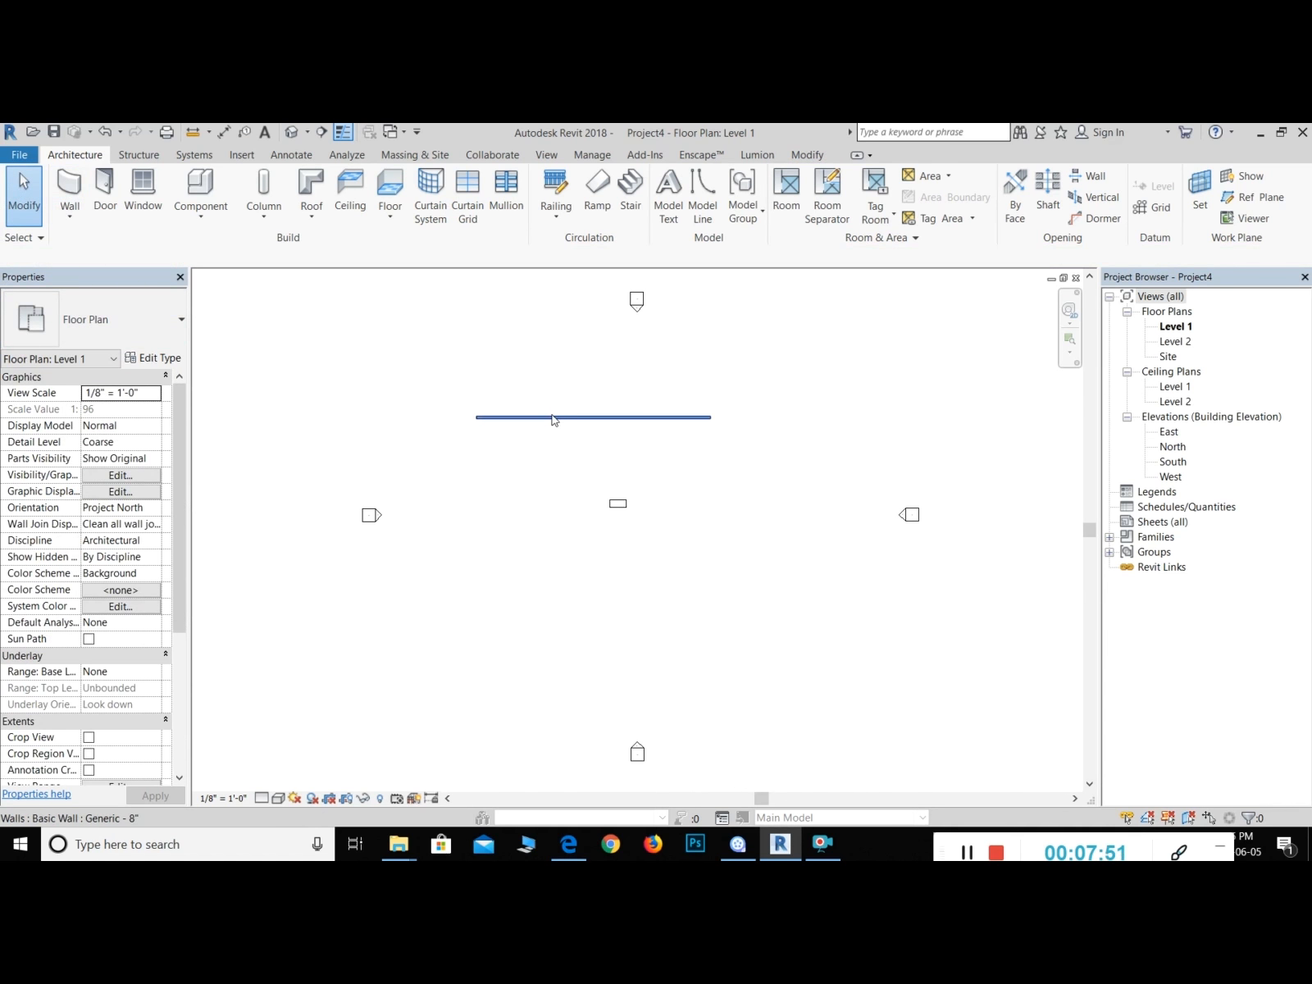
Step: Select the new wall to examine its properties, then clear the selection
click(555, 418)
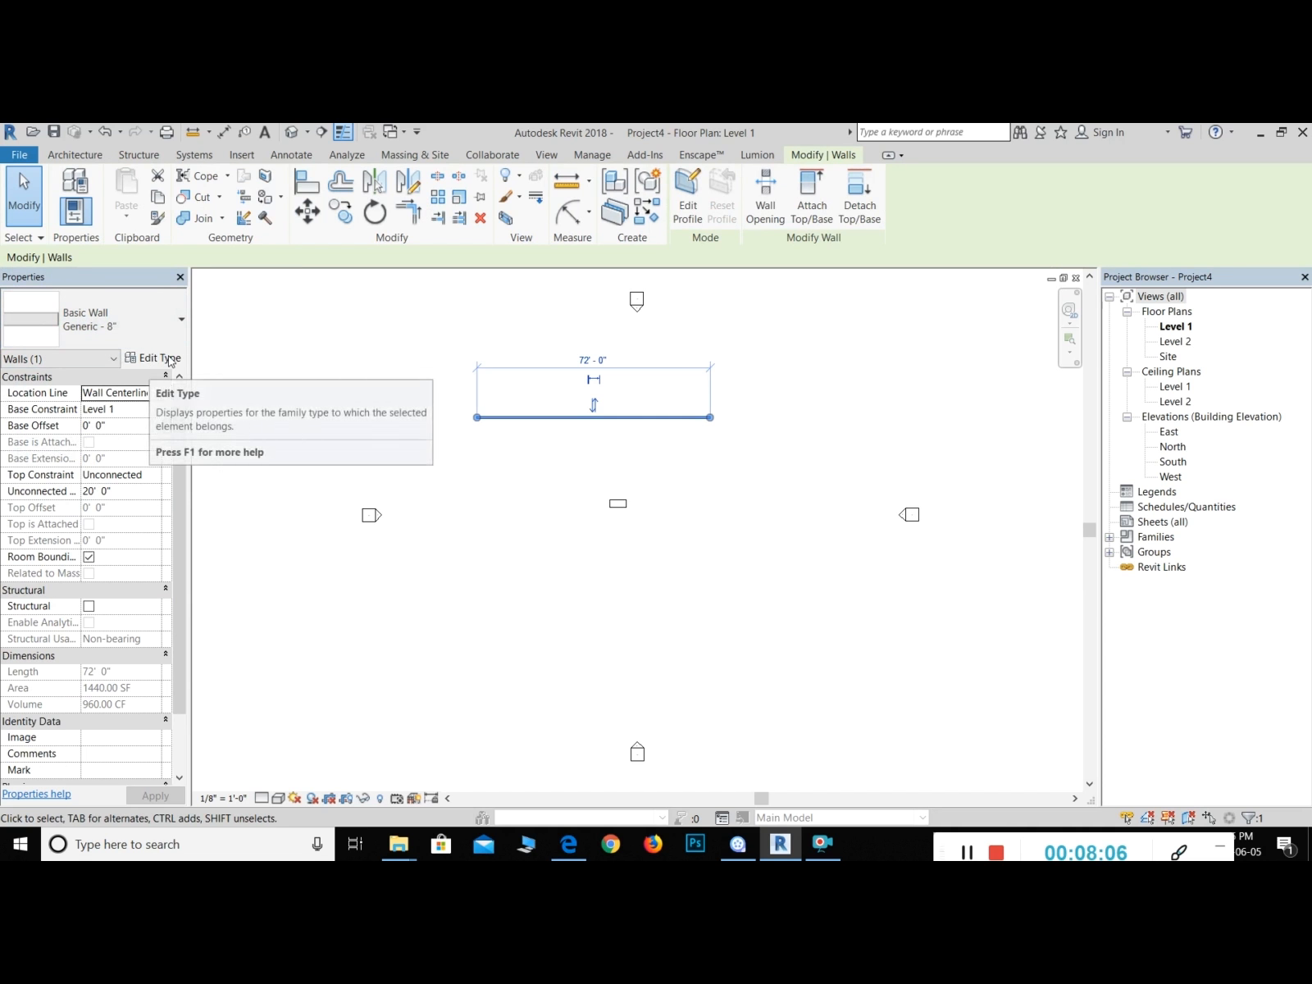
key(Escape)
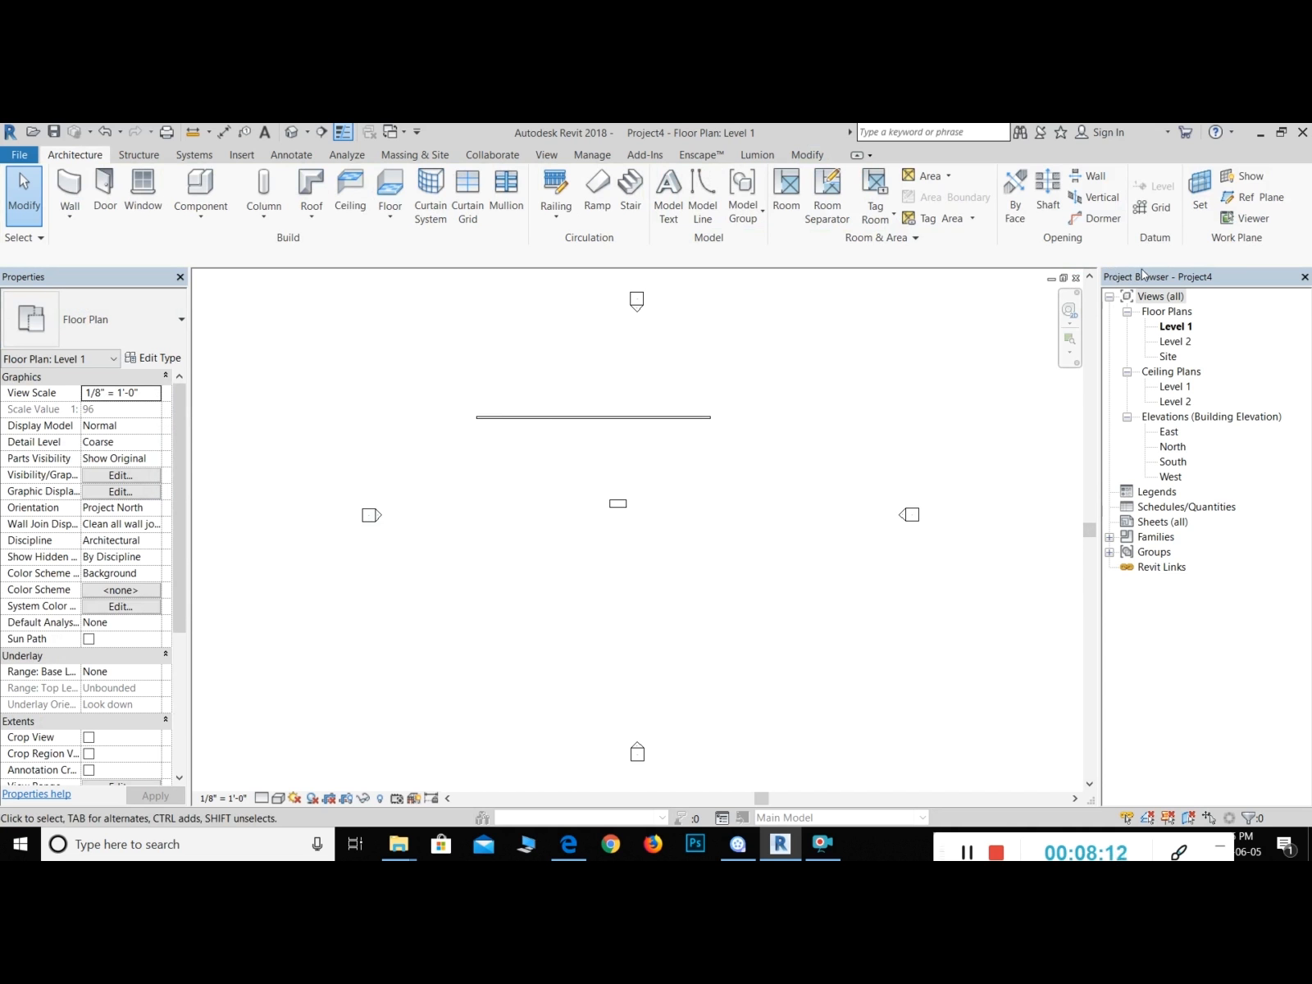
Step: Look at the Level 2 floor plan, return to Level 1 and check the commands available for that view
click(1175, 327)
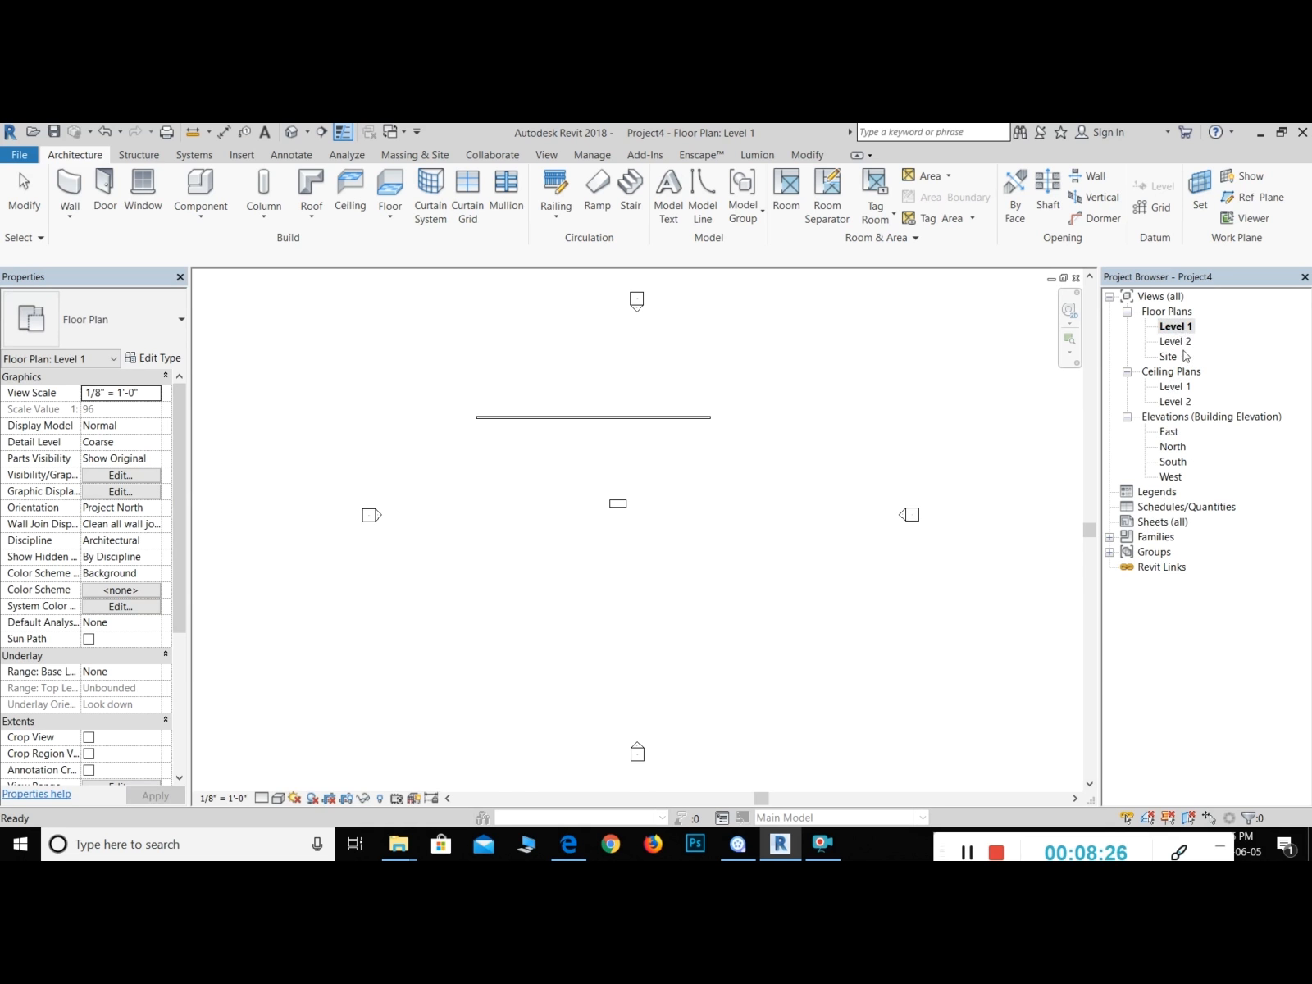
double_click(1183, 343)
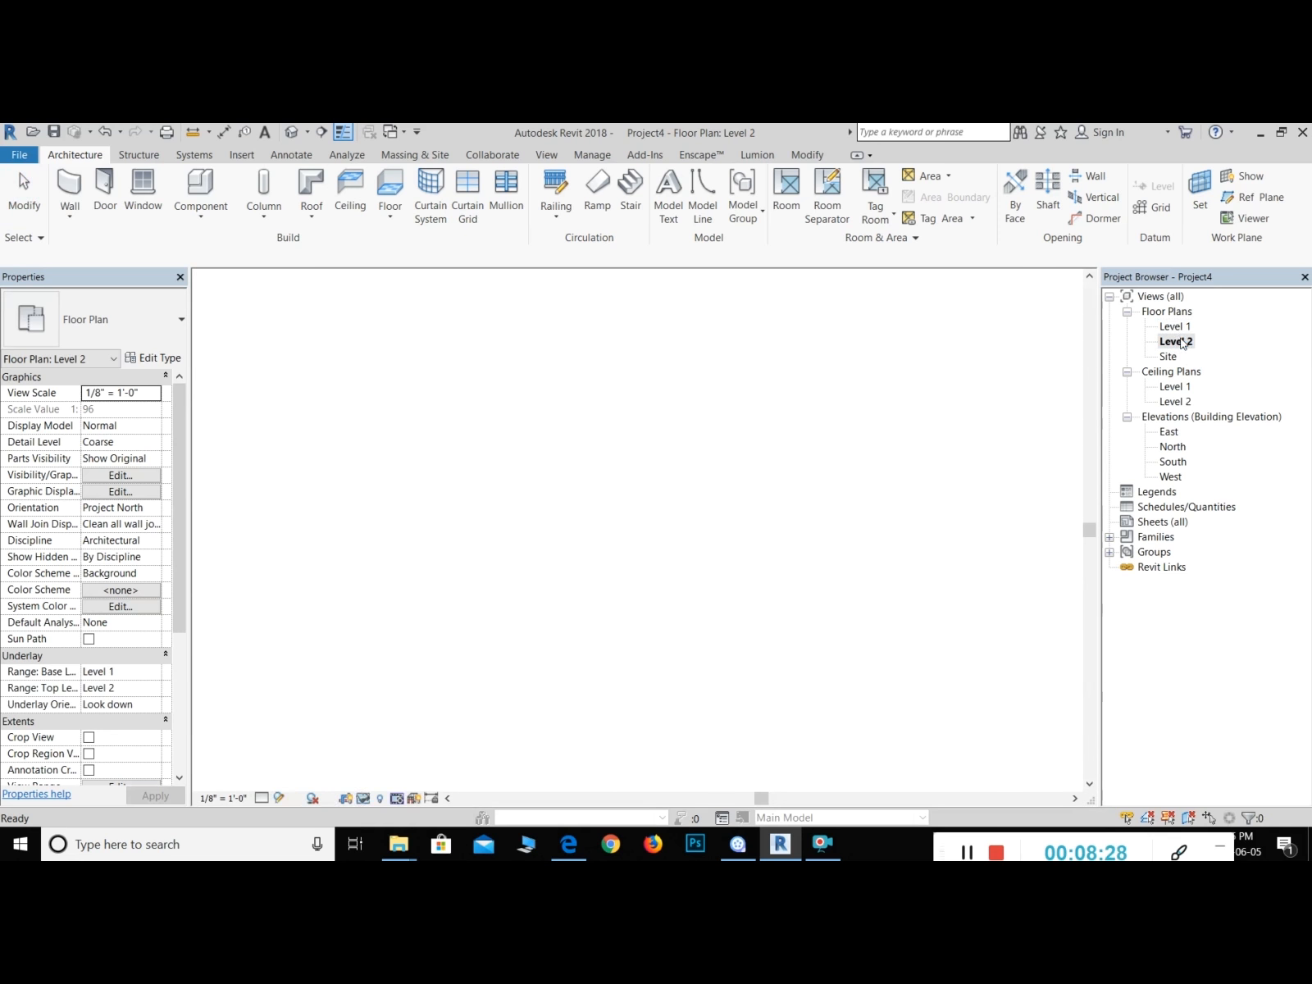
double_click(1179, 328)
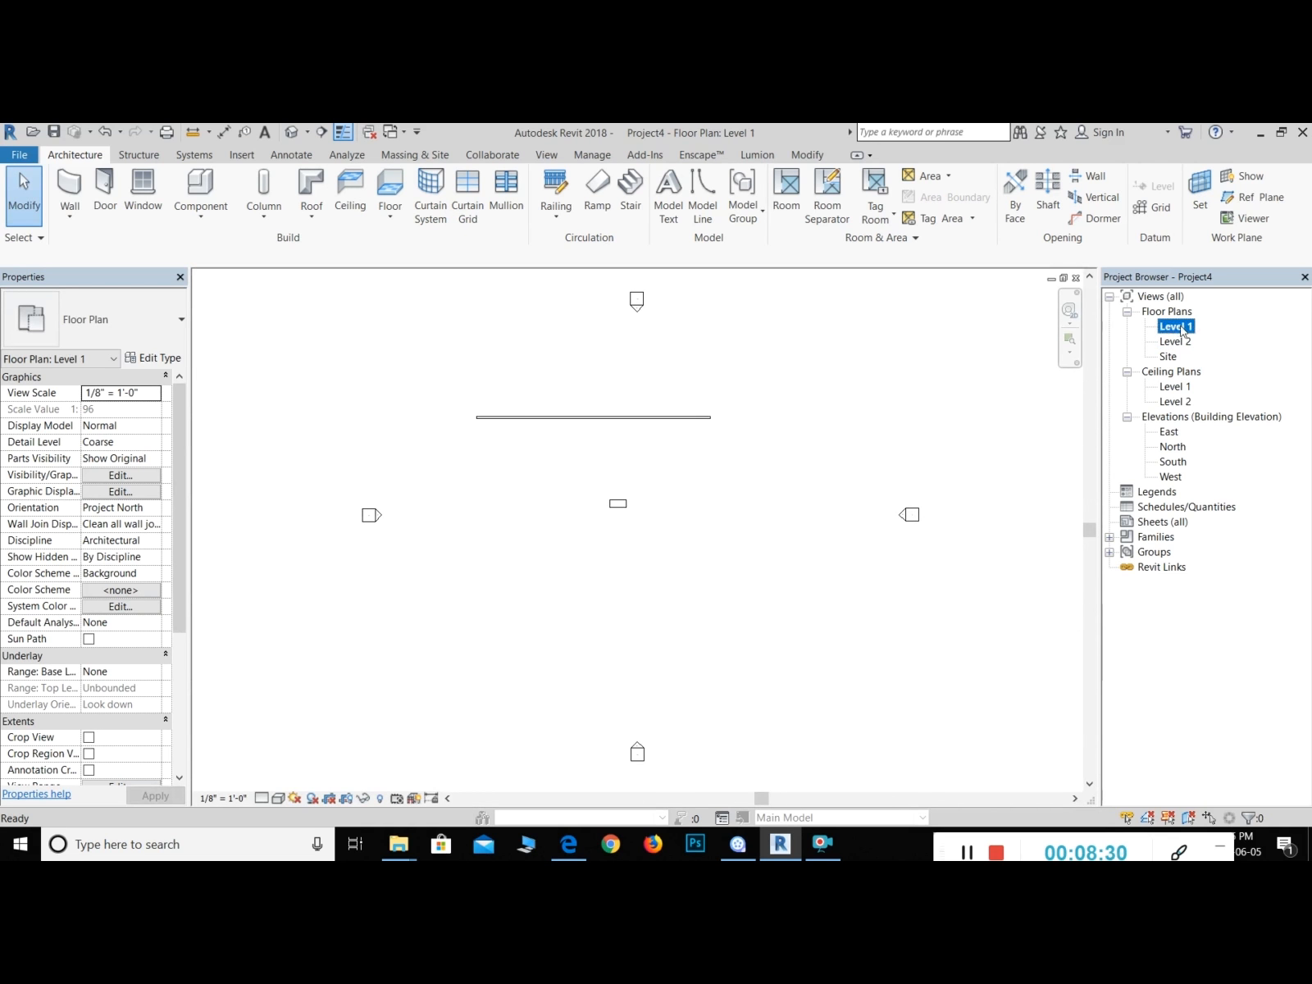
right_click(1179, 328)
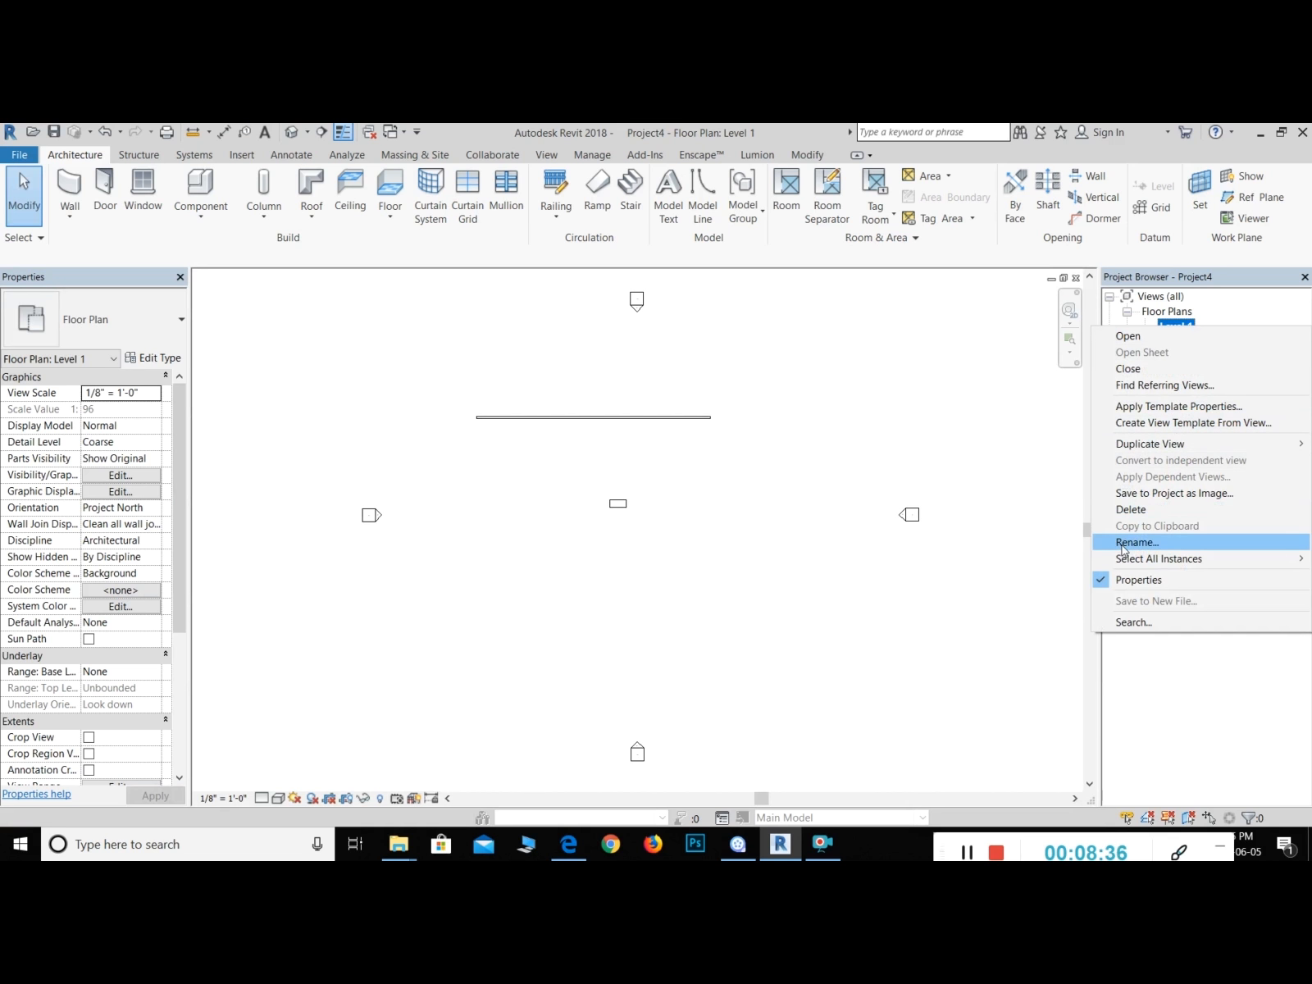
click(1242, 305)
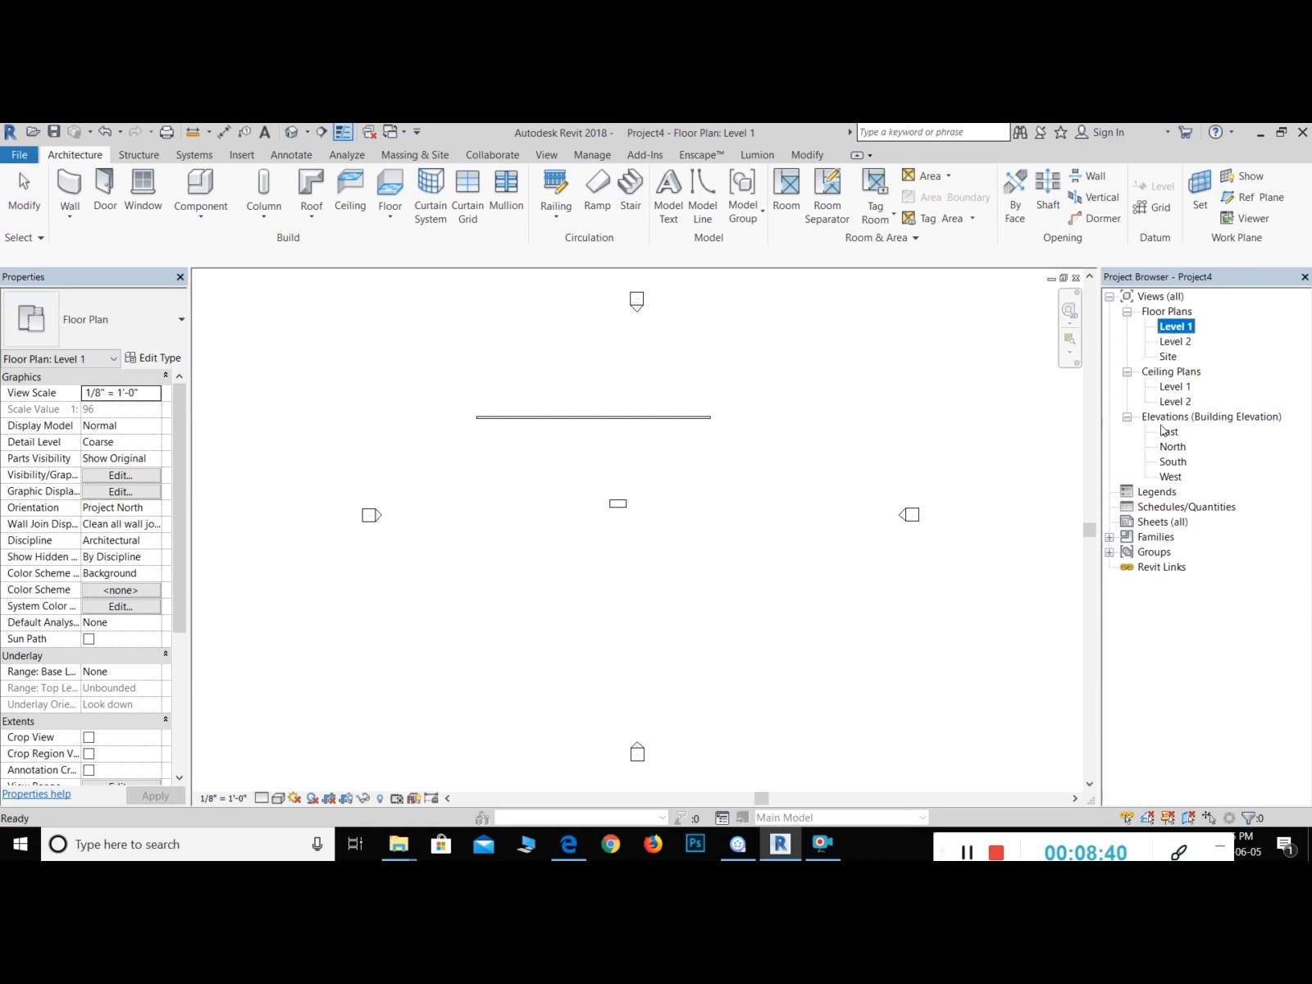
Step: Look at the Level 1 ceiling plan, then open the East elevation and examine its two level lines
double_click(1175, 386)
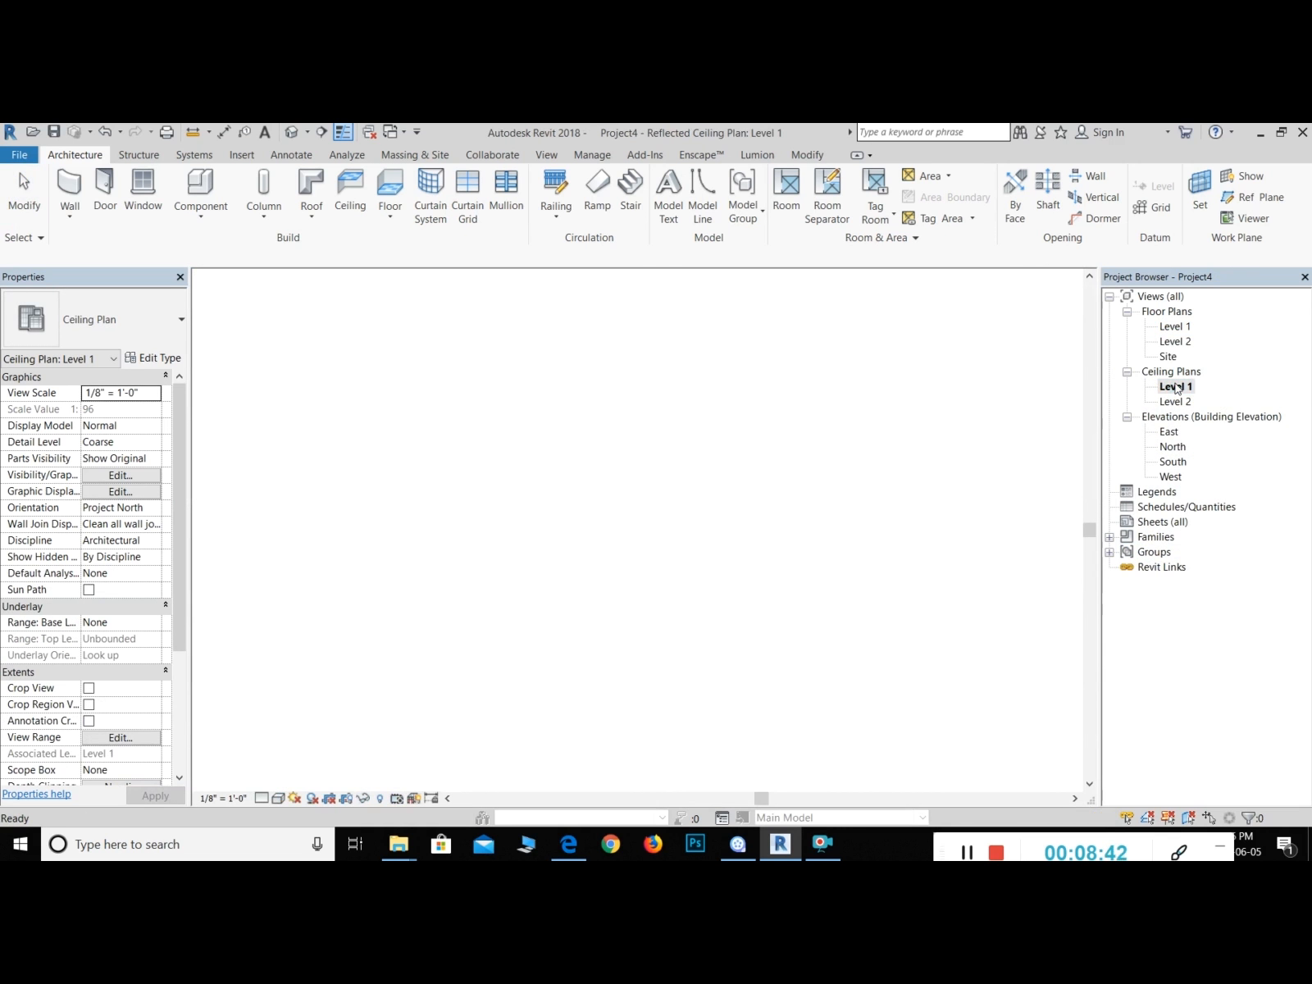
double_click(1173, 433)
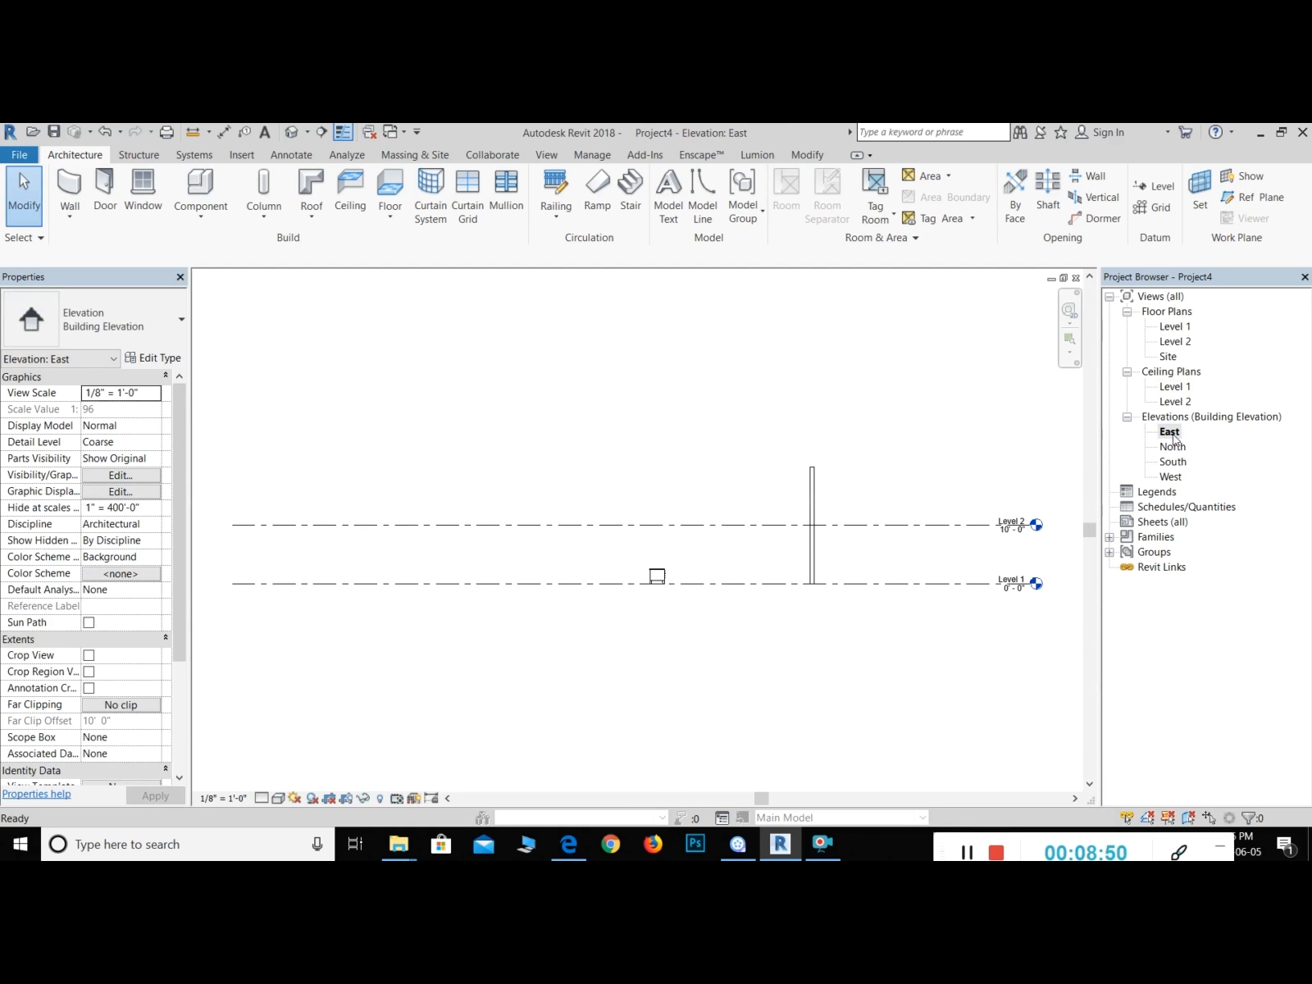
scroll(960, 578, up, 2)
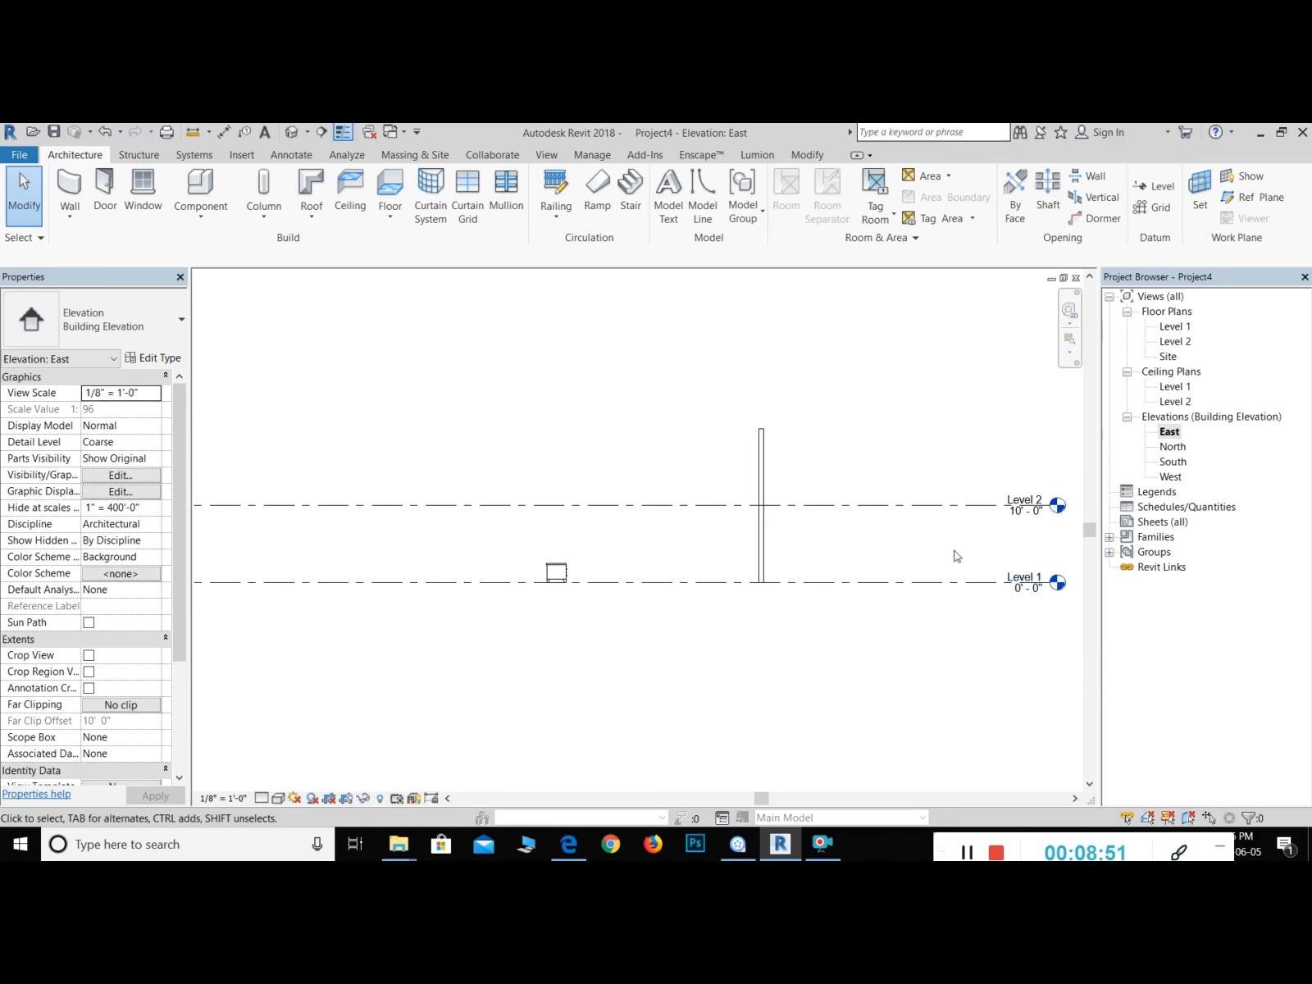
scroll(958, 556, up, 1)
middle_drag(917, 527, 841, 519)
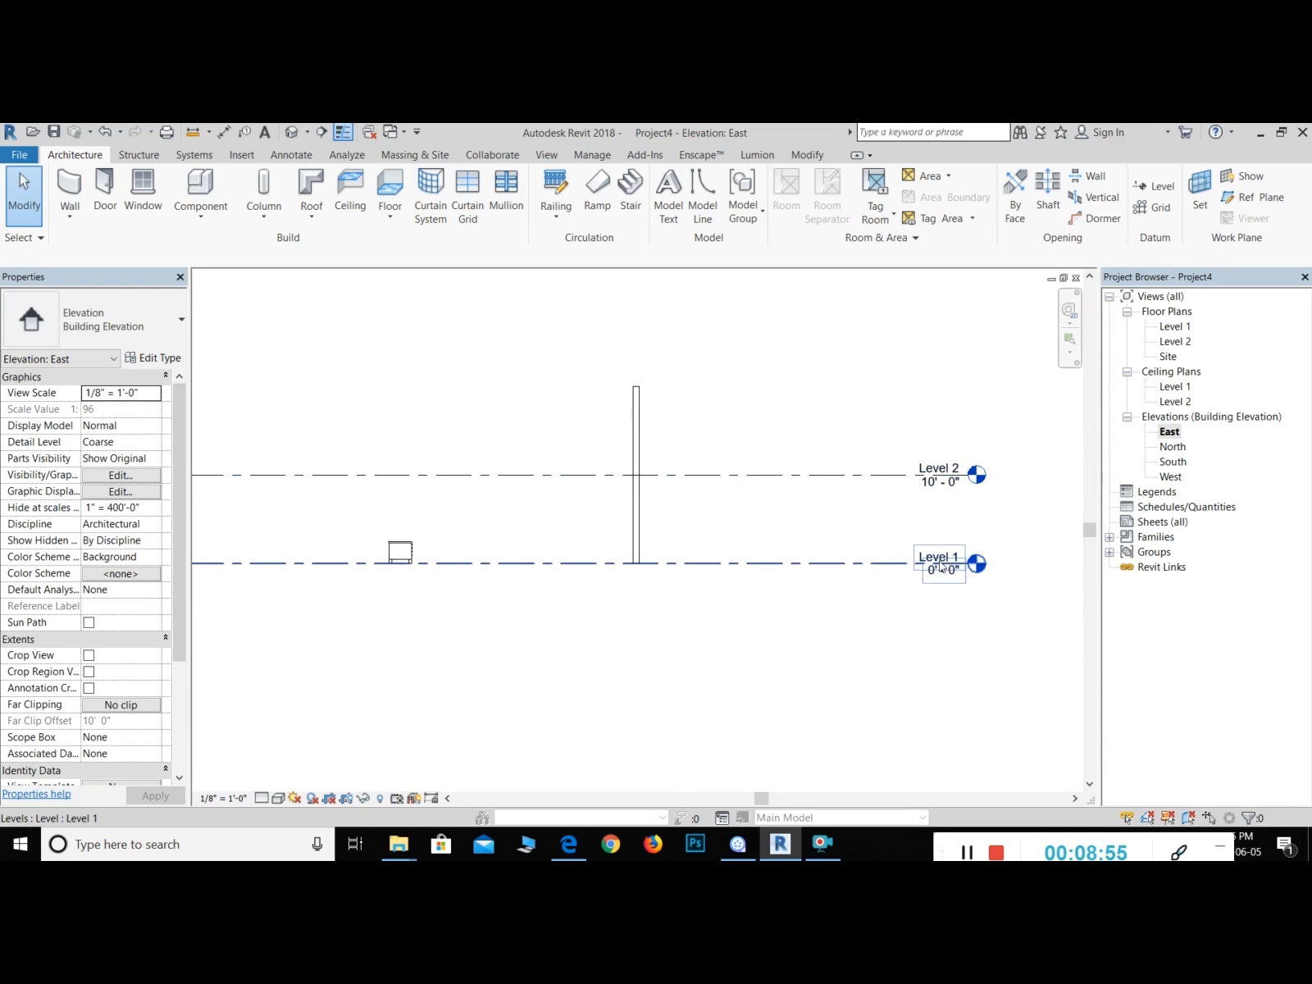
Step: In the East elevation, select the wall and then the desk to examine each one, leaving nothing selected
click(632, 499)
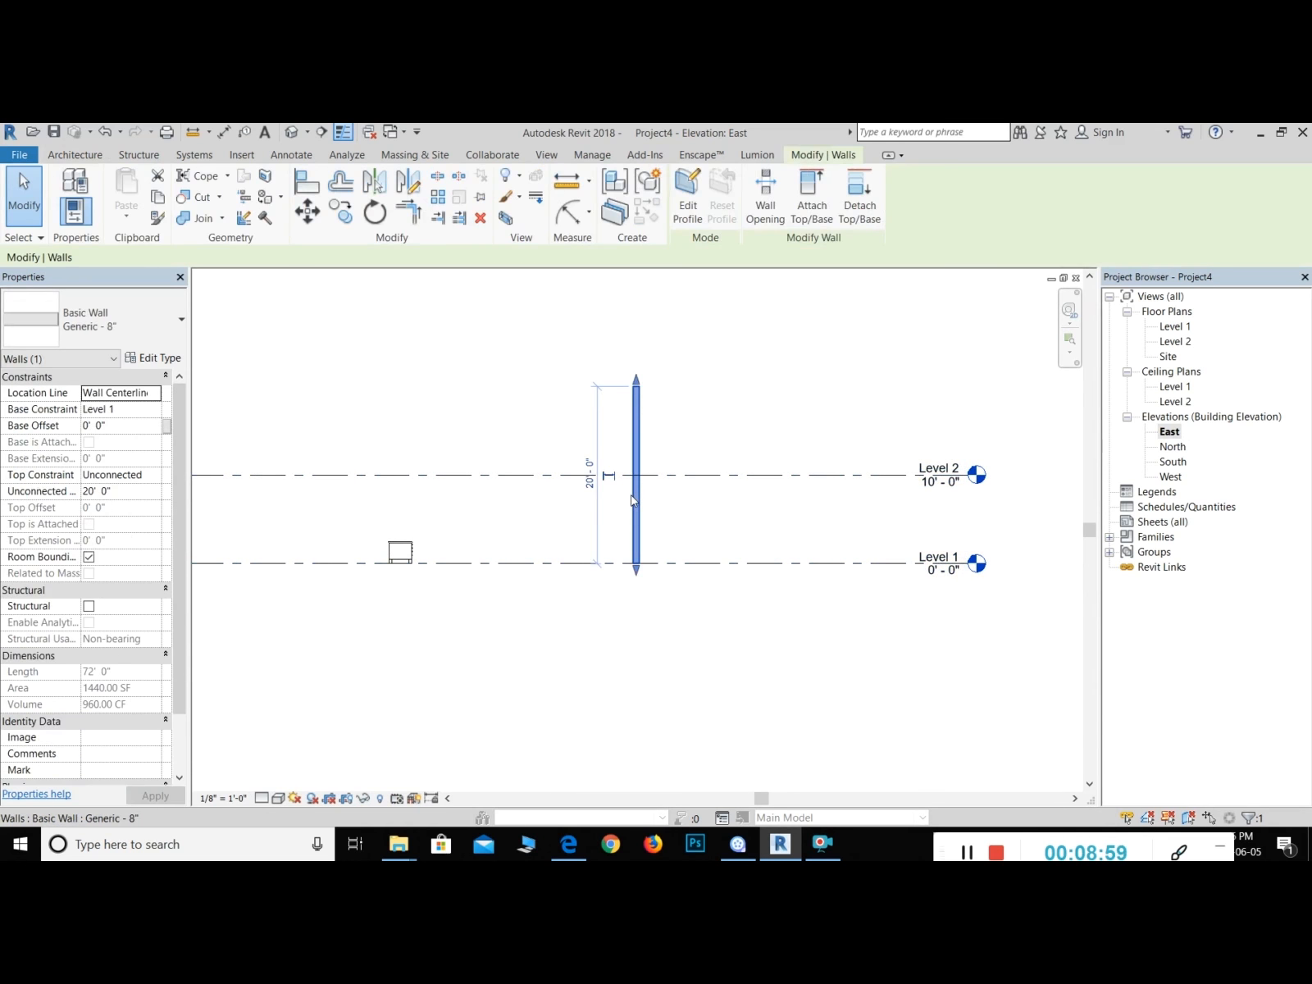
click(498, 509)
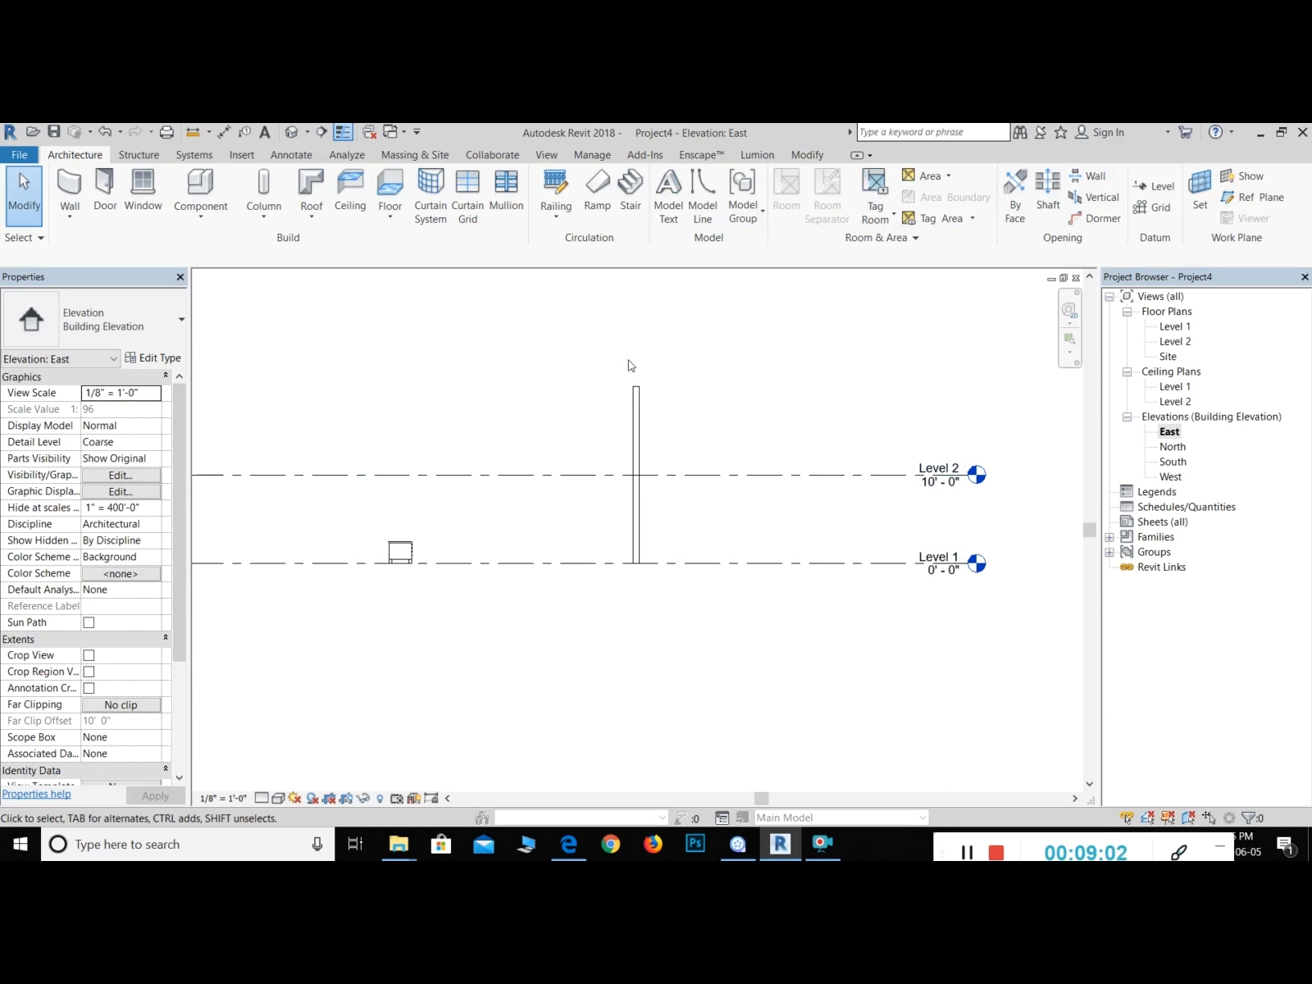
click(420, 559)
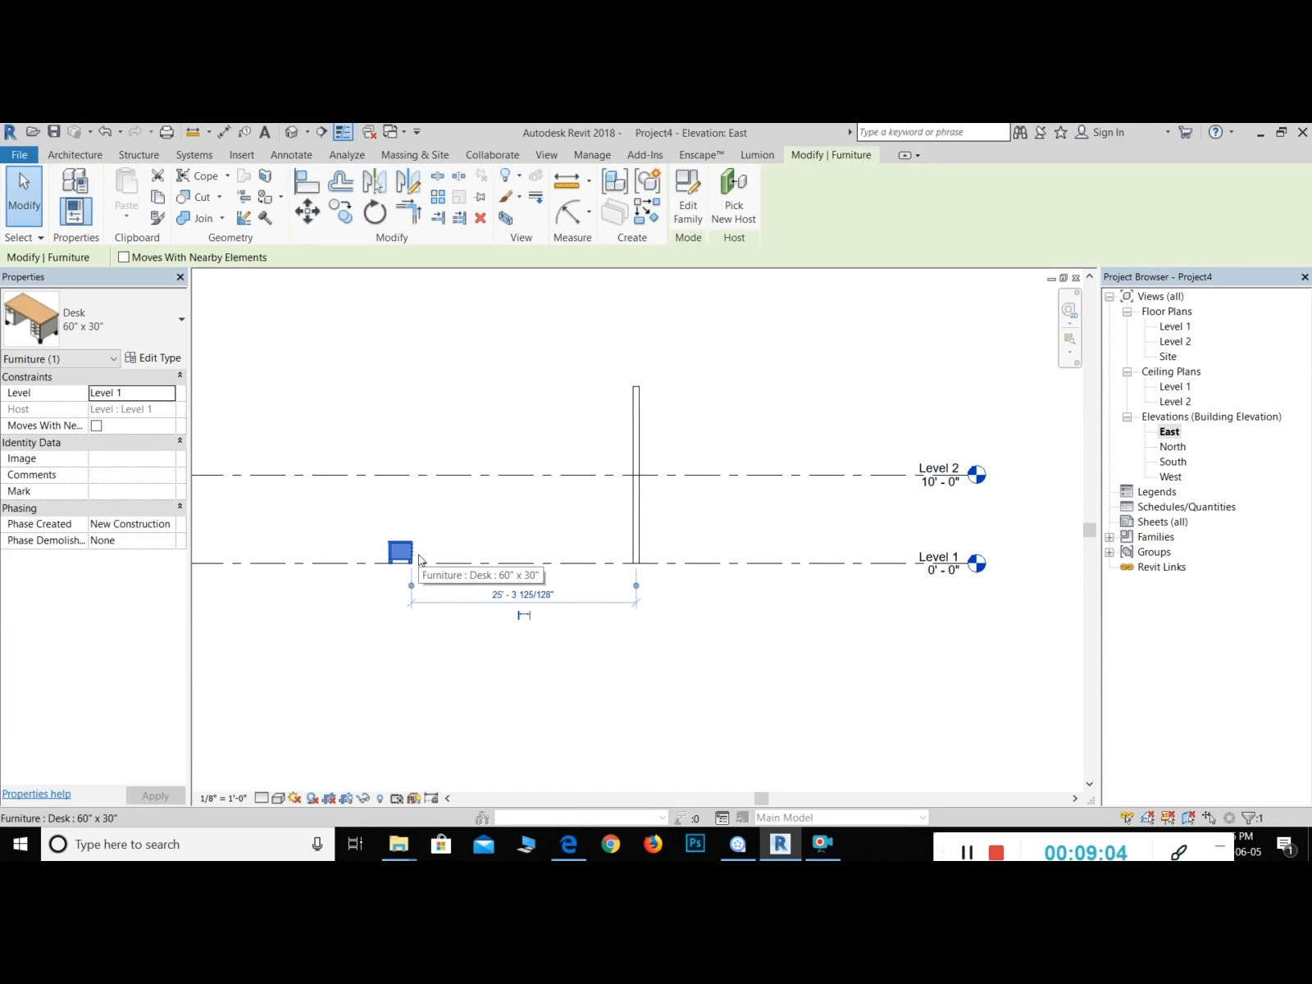
click(464, 534)
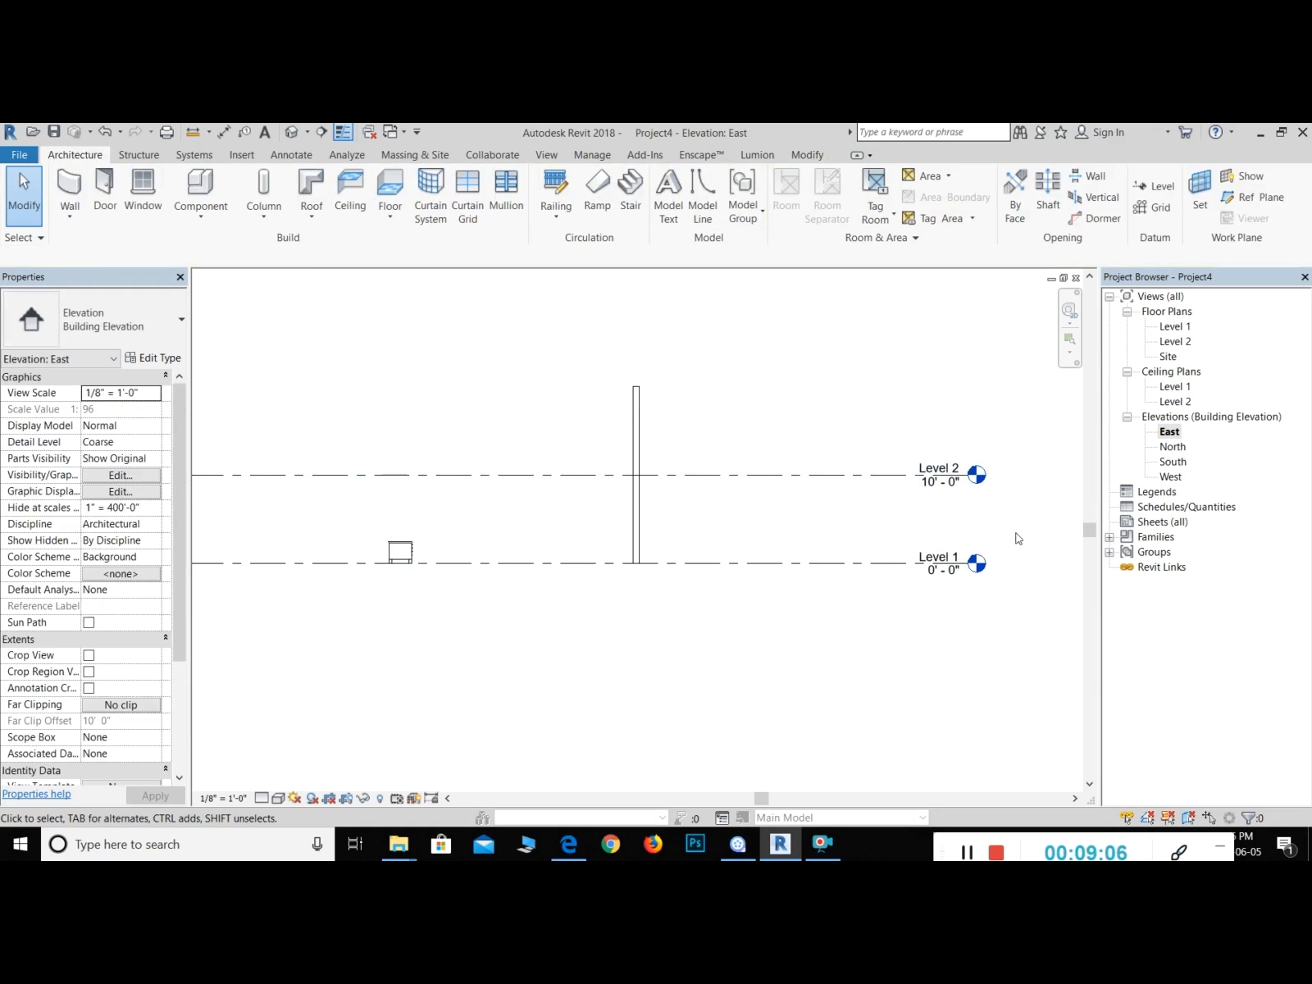
Step: Look at the North and South elevations, then return to the Level 1 floor plan
double_click(1181, 450)
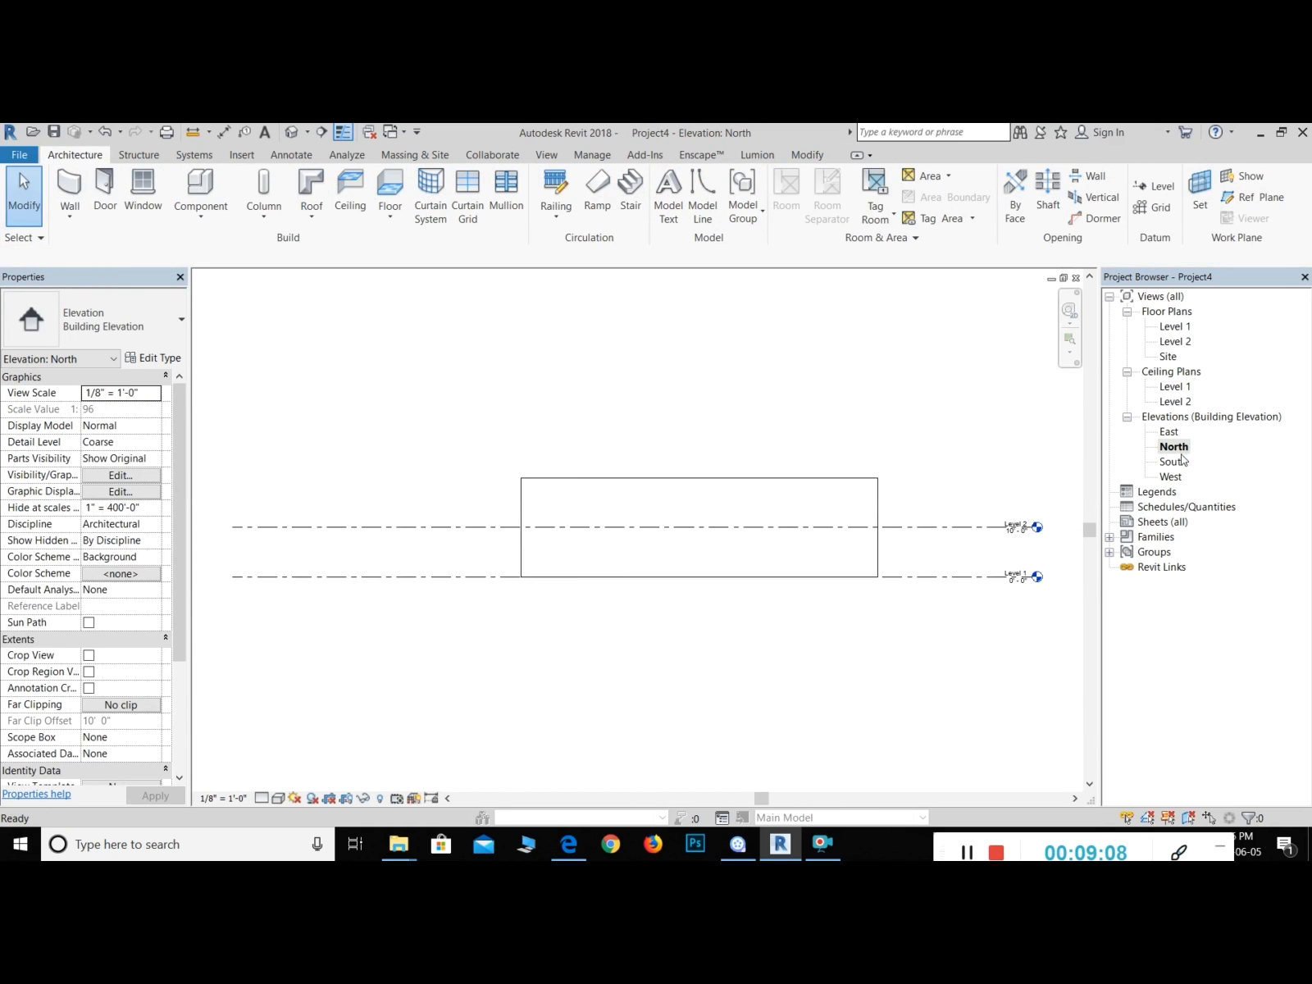
double_click(1174, 462)
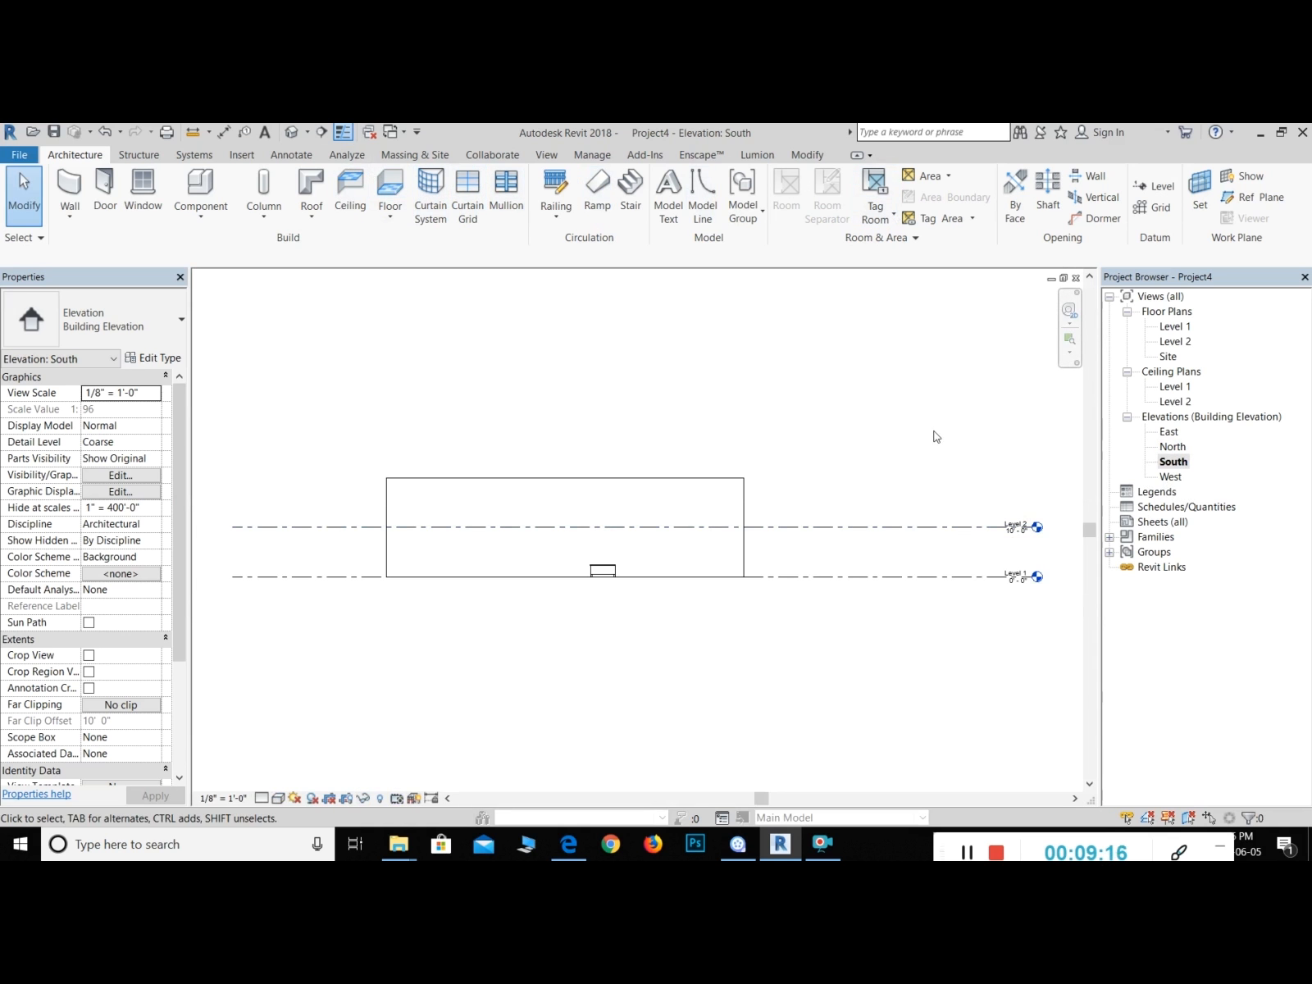
double_click(1170, 328)
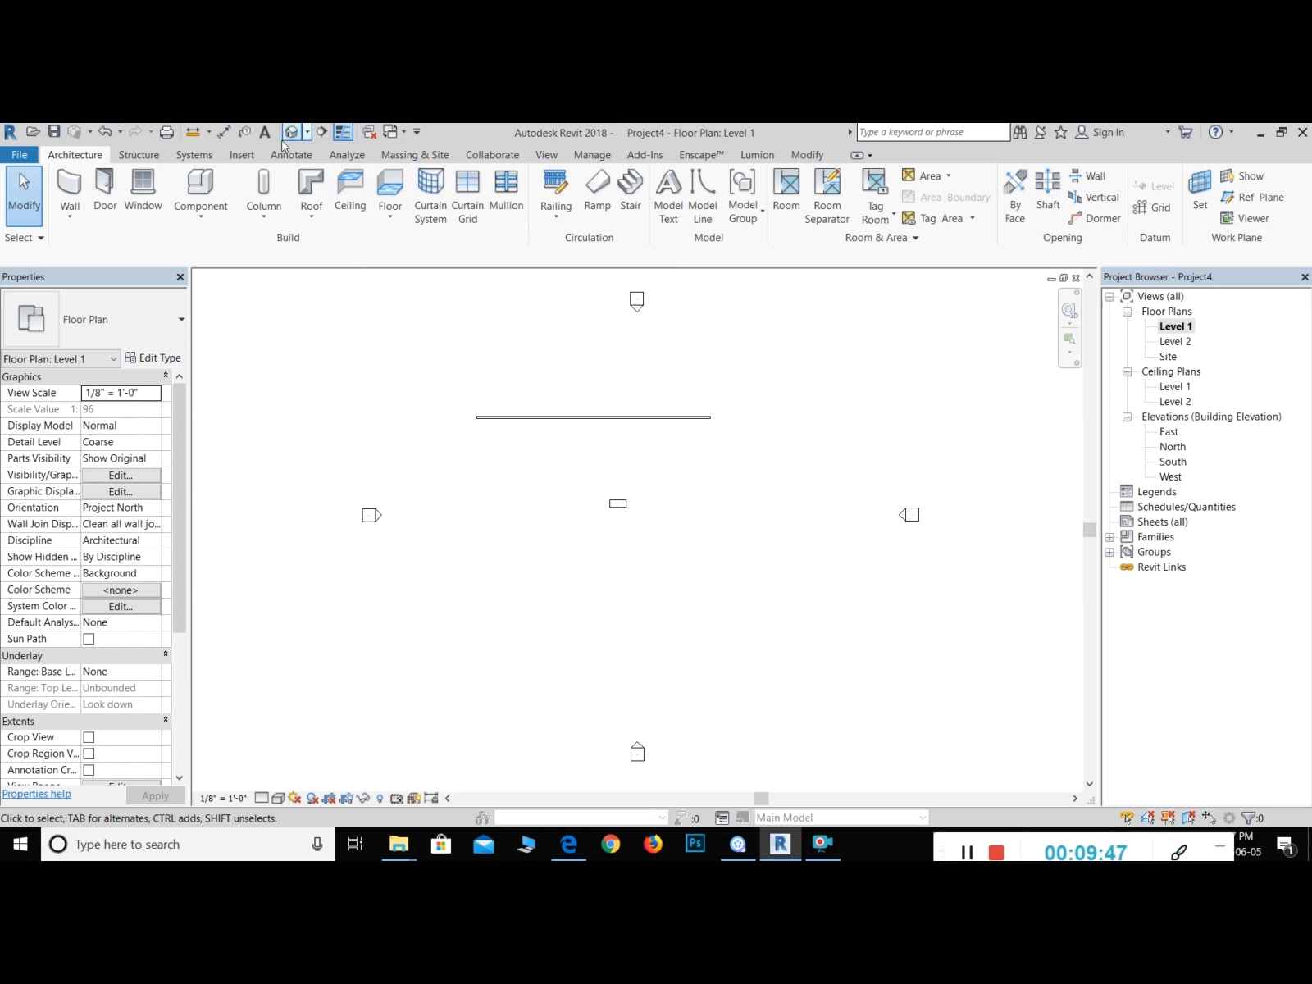
Step: Draw a horizontal building section just above the wall, longer than the wall, and extend its view depth past the desk to about 36'
click(322, 133)
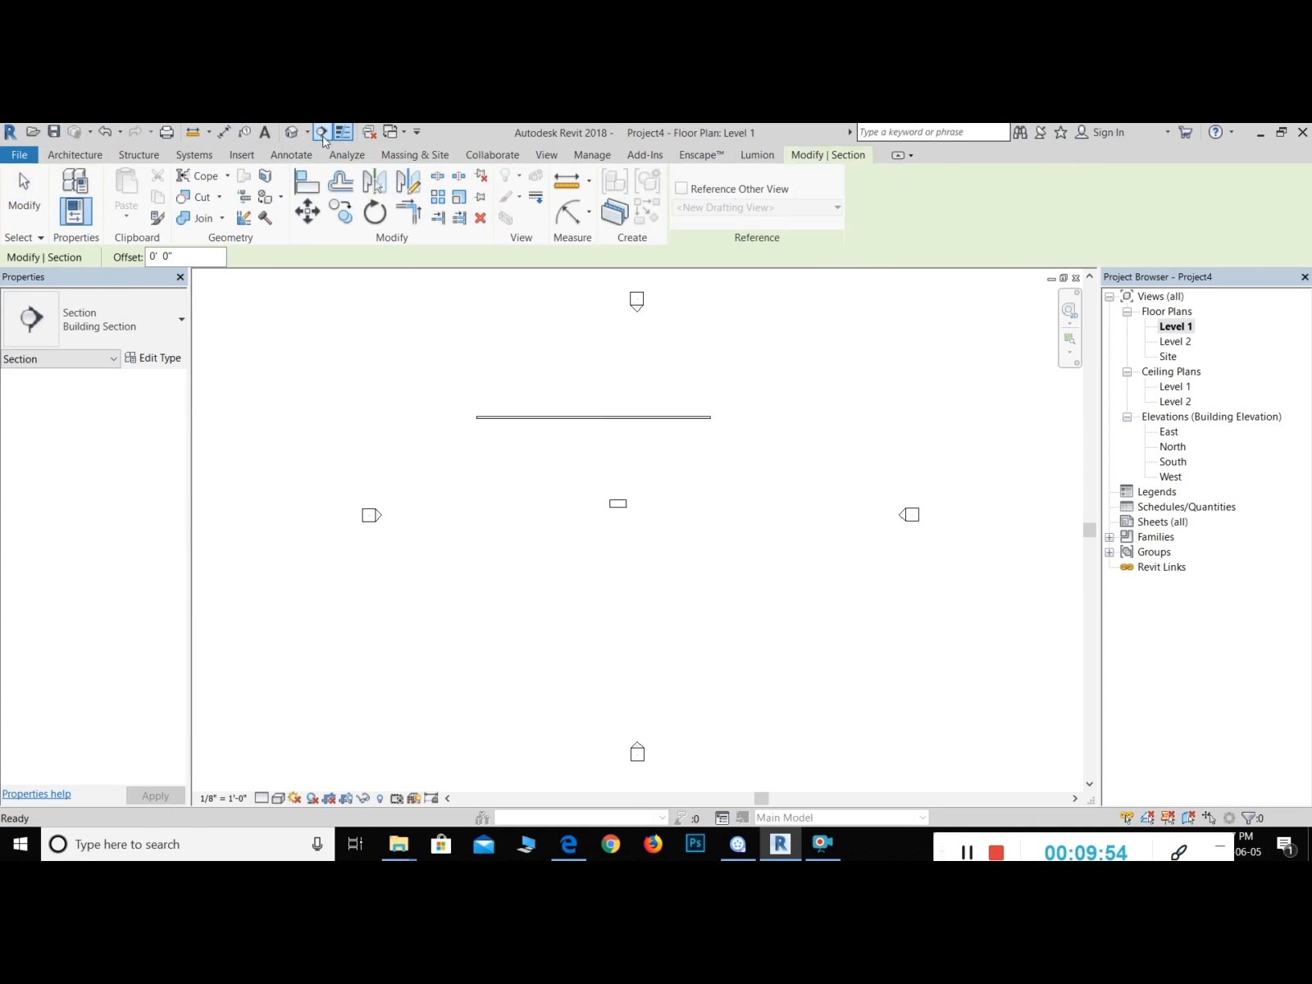
click(770, 408)
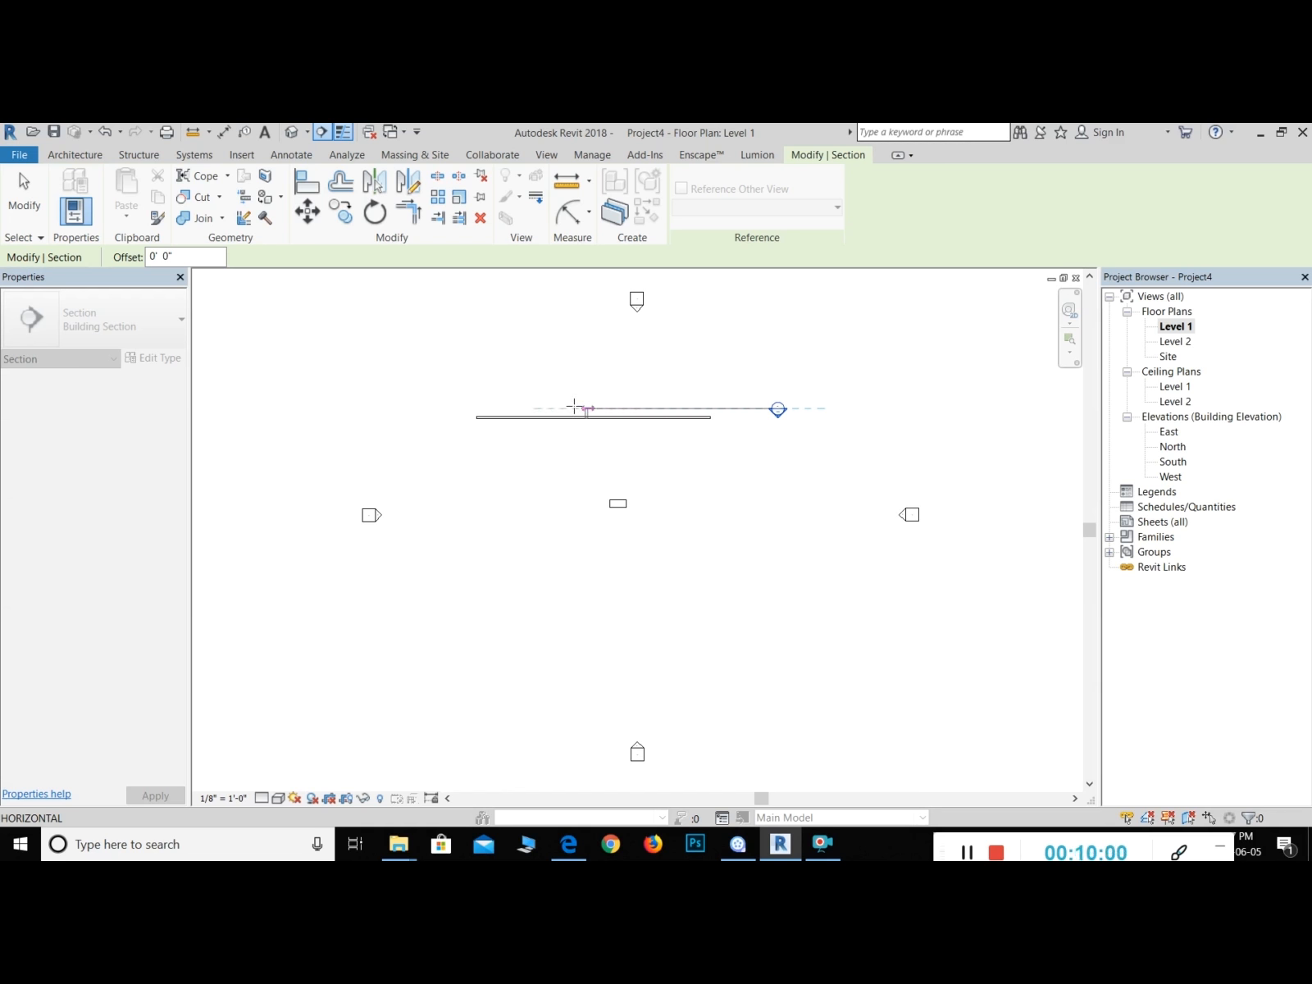
click(430, 407)
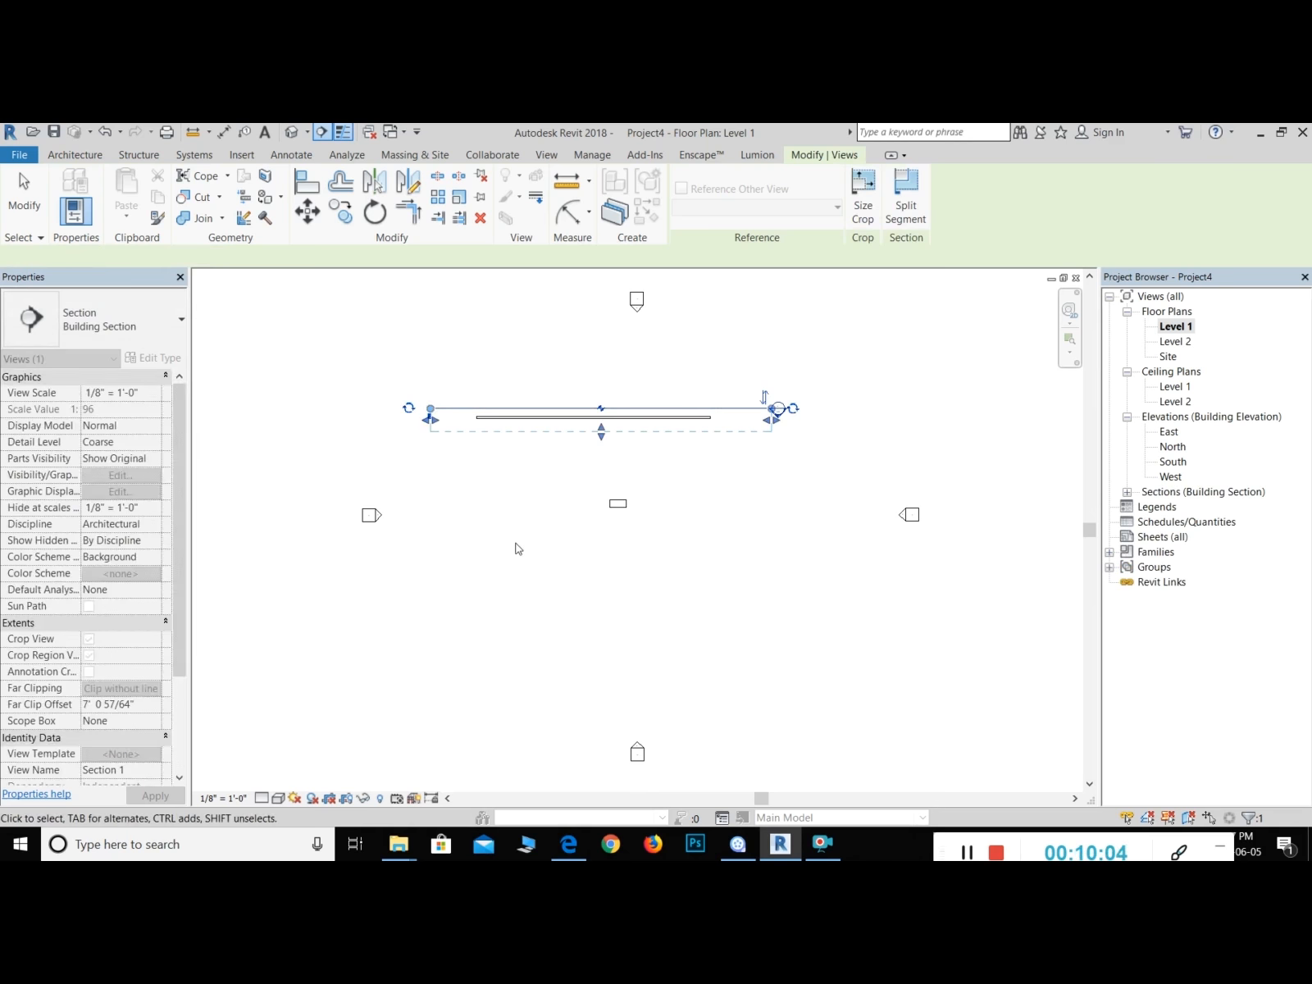
key(Escape)
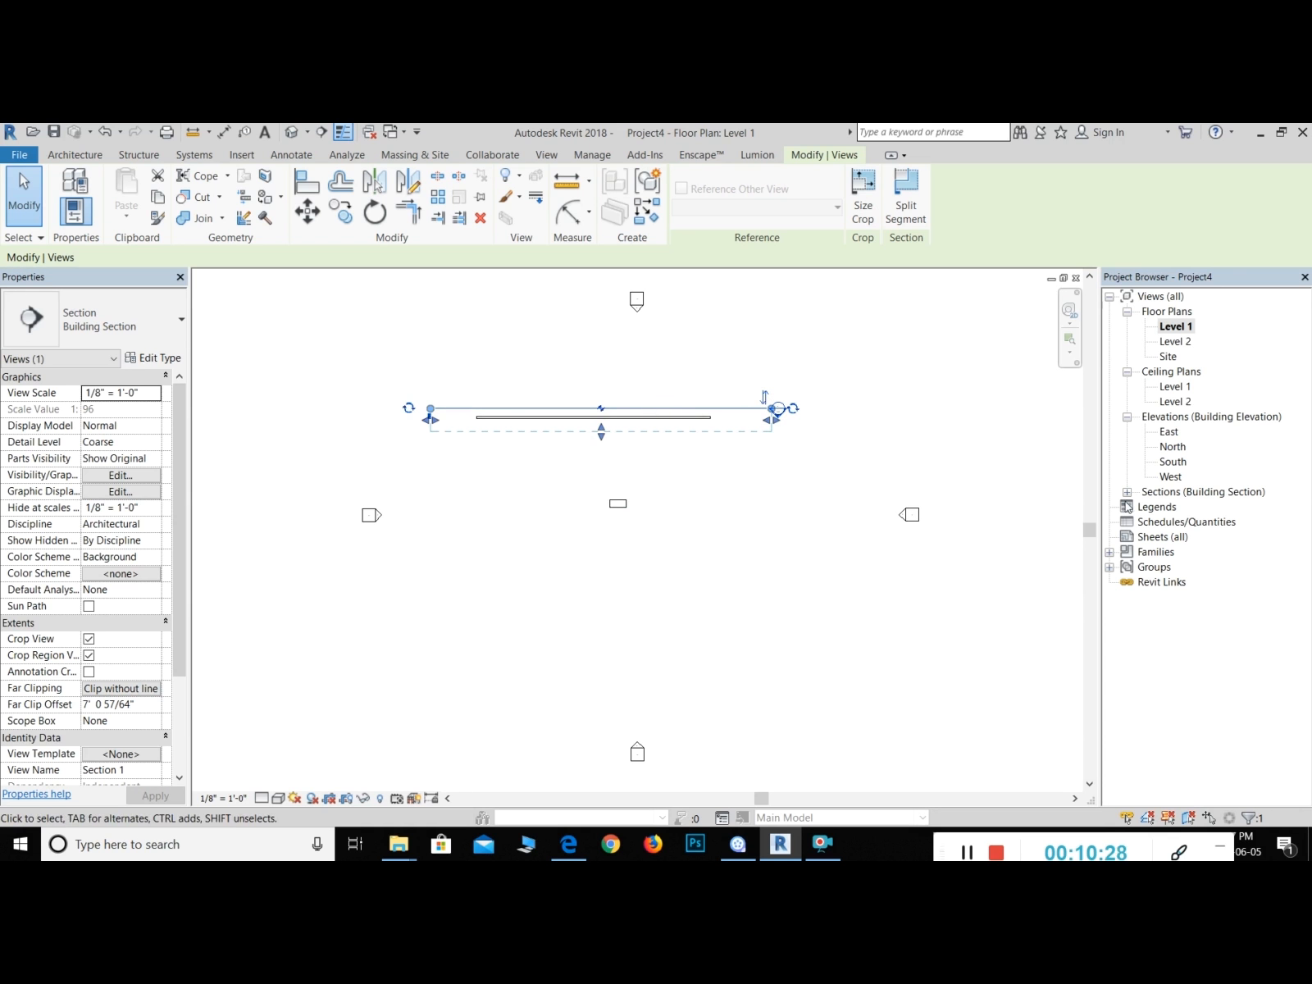
drag(601, 435, 601, 525)
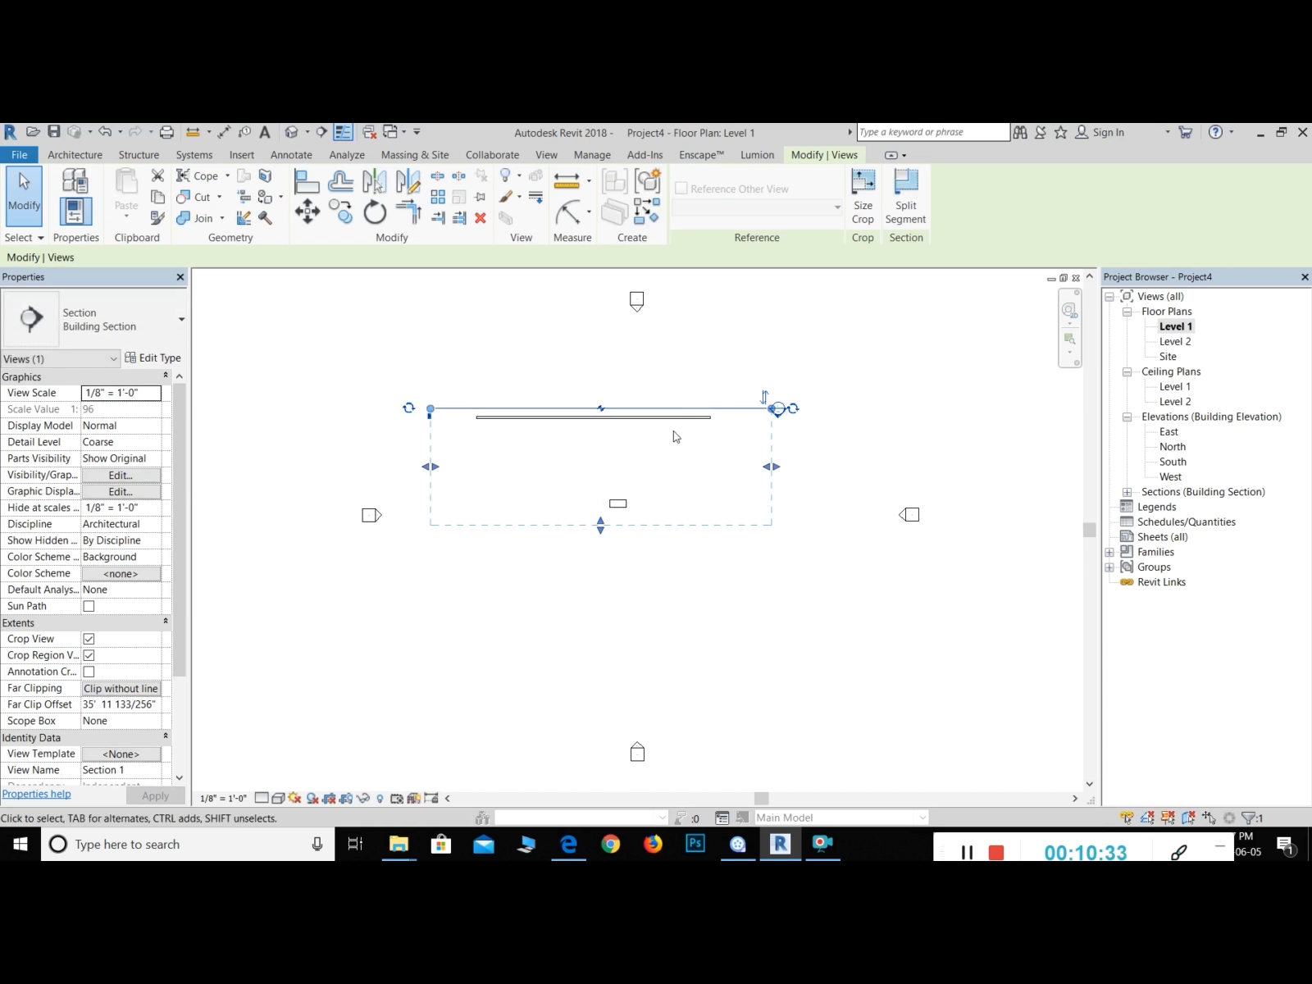
Step: Move the desk to about 7' beyond the wall's right end and about 24' below the wall
click(614, 516)
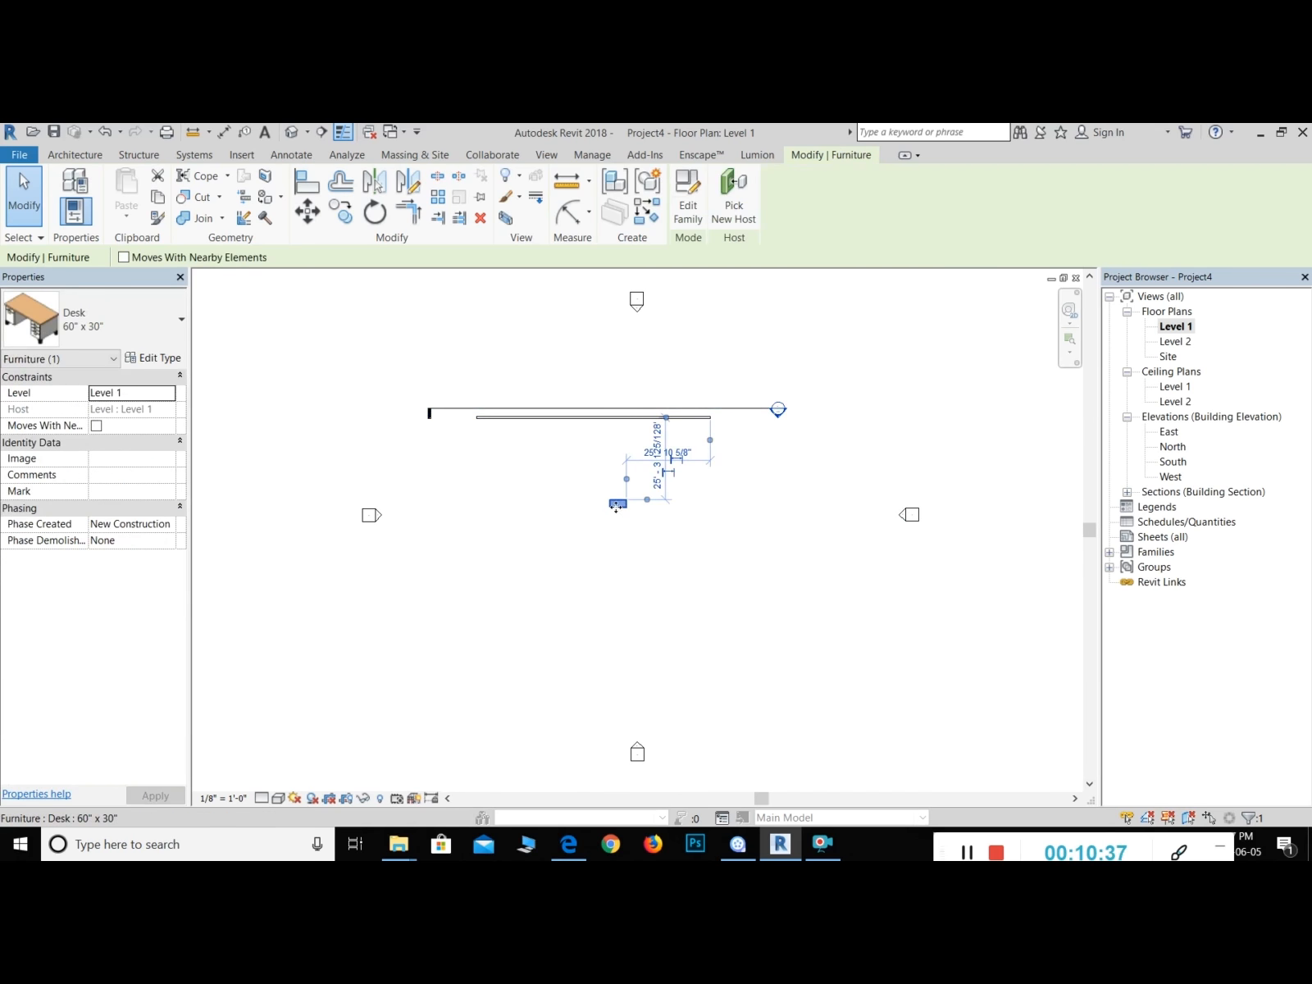
drag(616, 507, 739, 503)
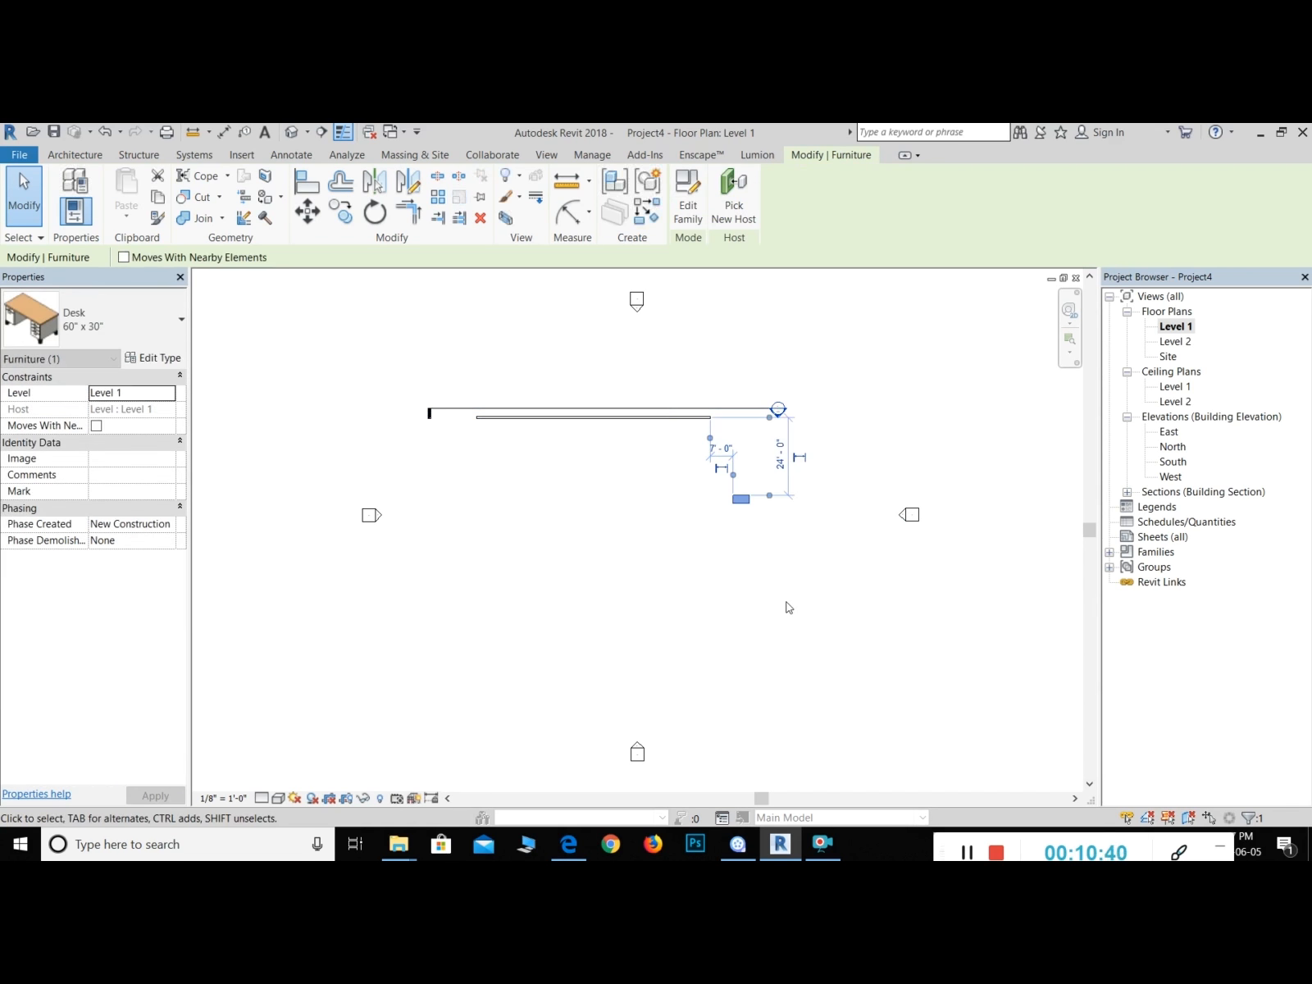
click(781, 597)
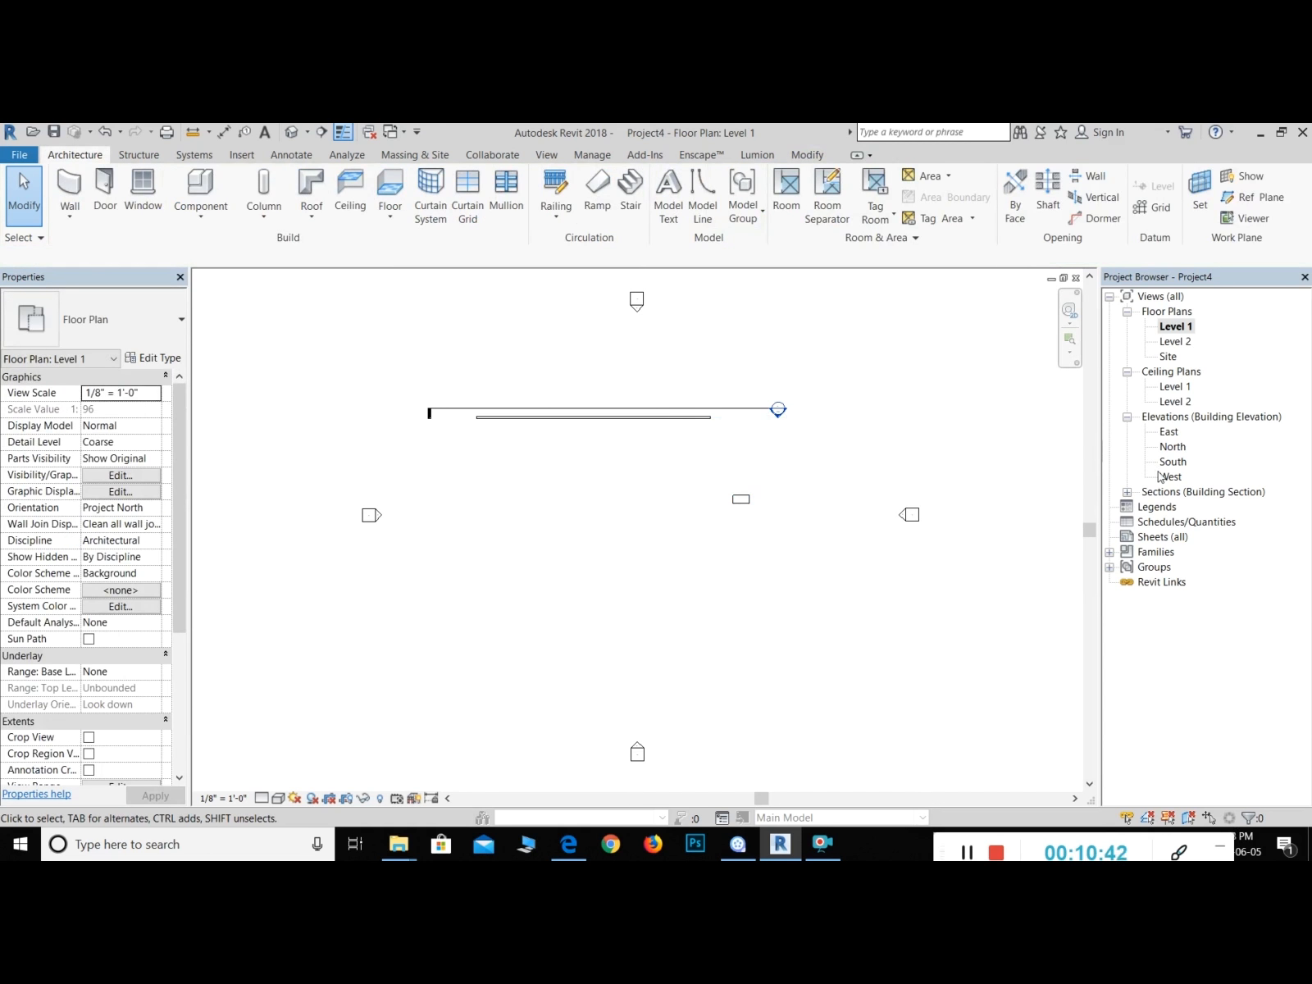
Step: Check the section's extents on the plan, then open the Section 1 view and select the desk in it
click(755, 415)
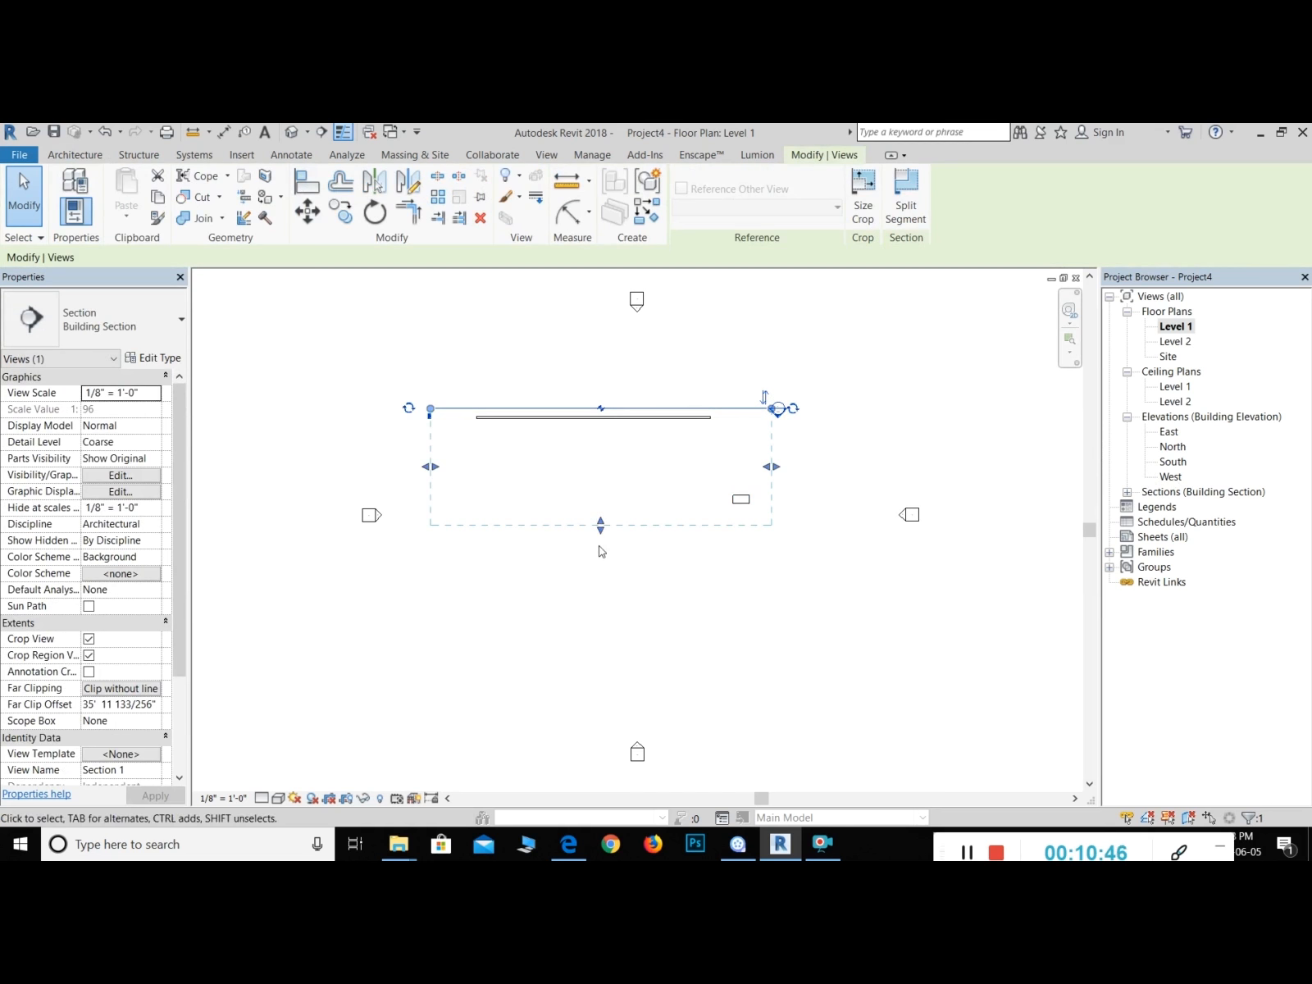
click(942, 428)
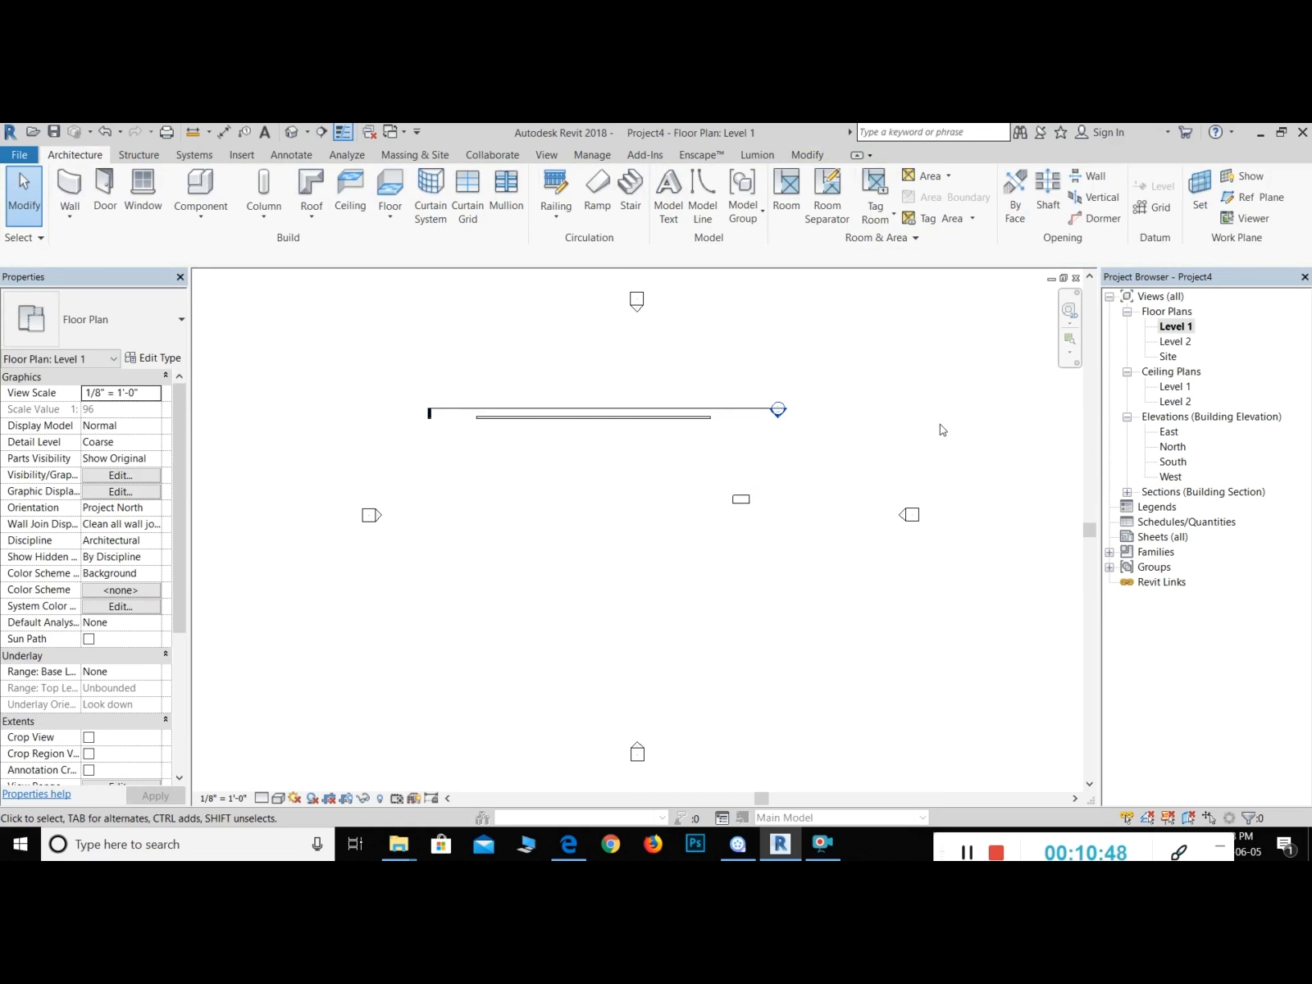
click(1128, 492)
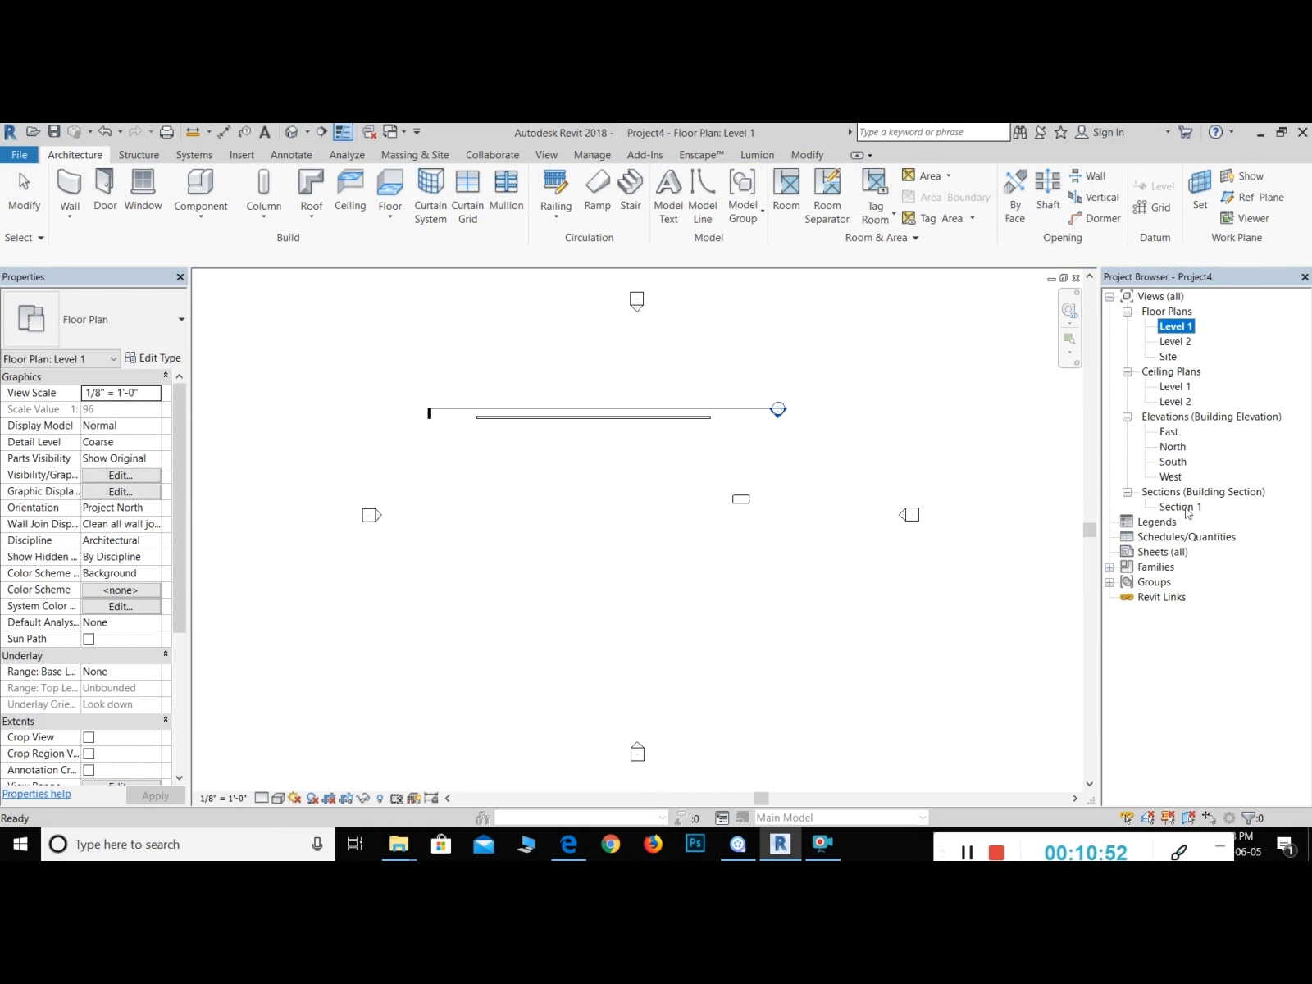
click(1181, 507)
double_click(1183, 507)
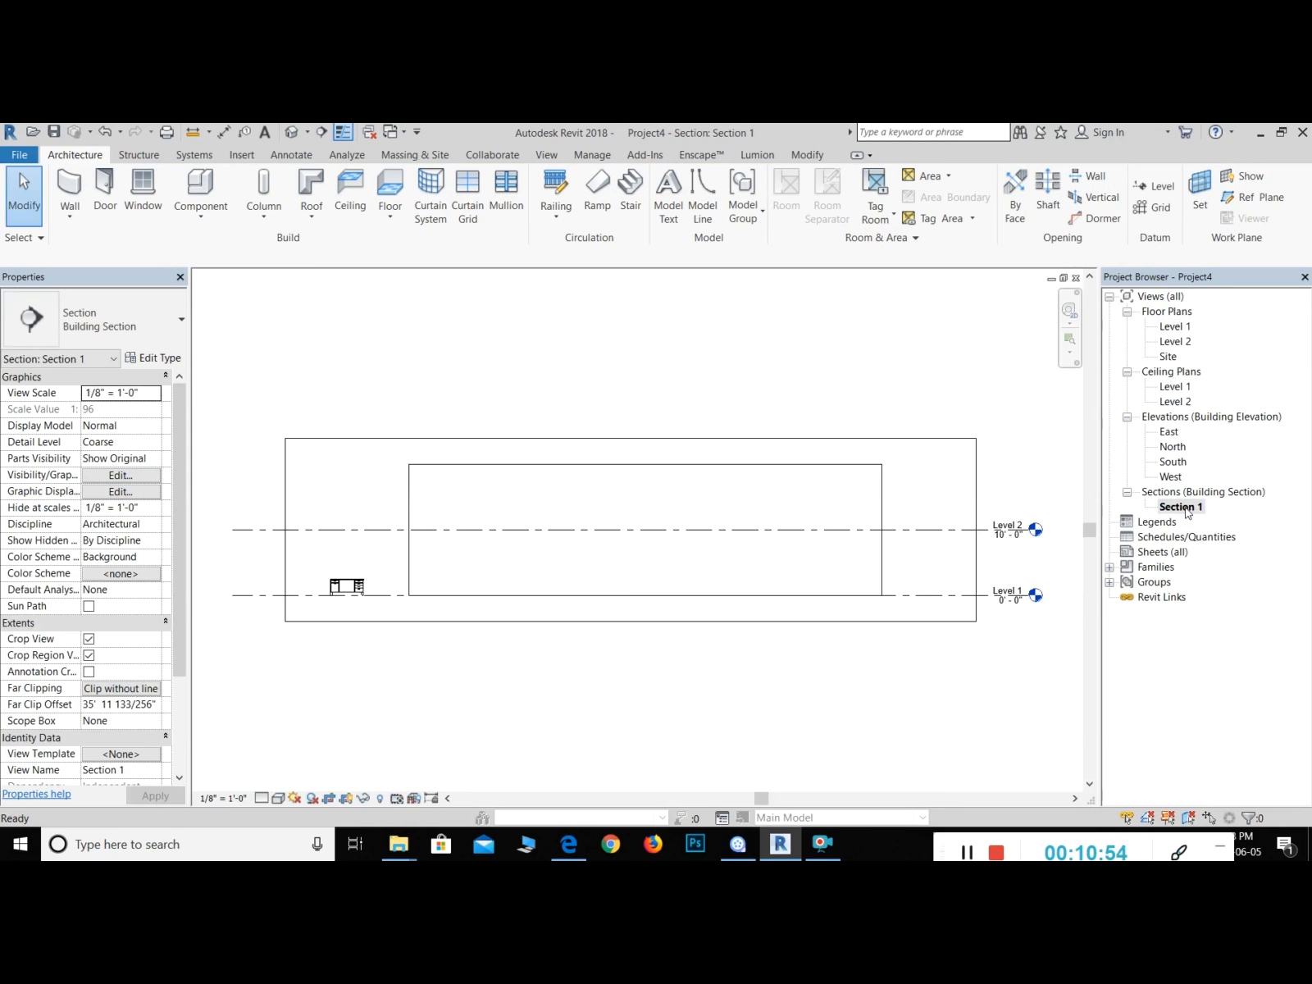
click(336, 590)
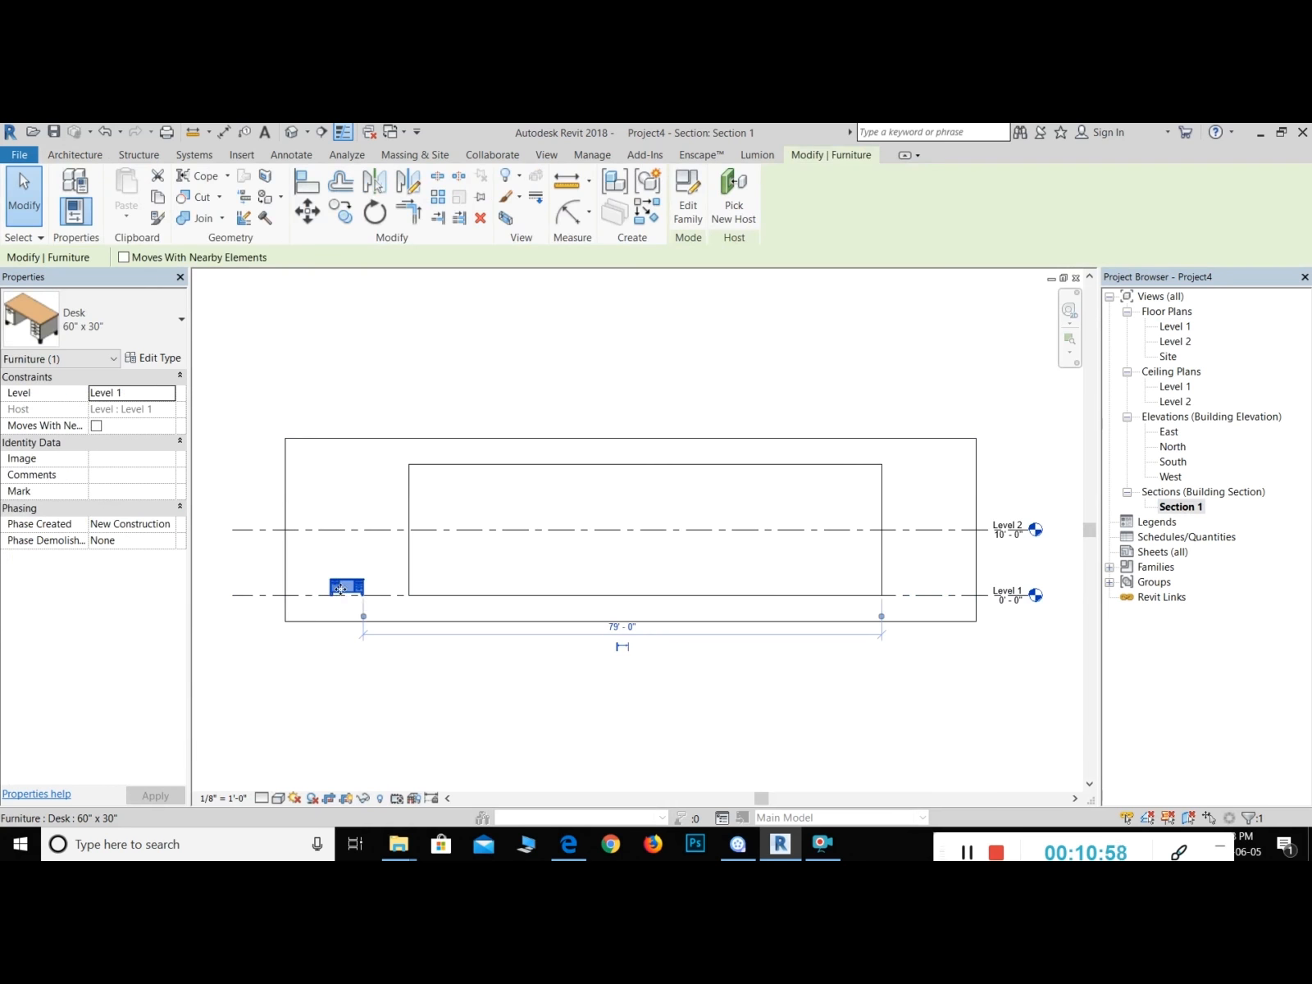
Step: Restore the maximized views to separate windows and move the Section 1 and Level 1 windows to expose the floor plan
click(1062, 279)
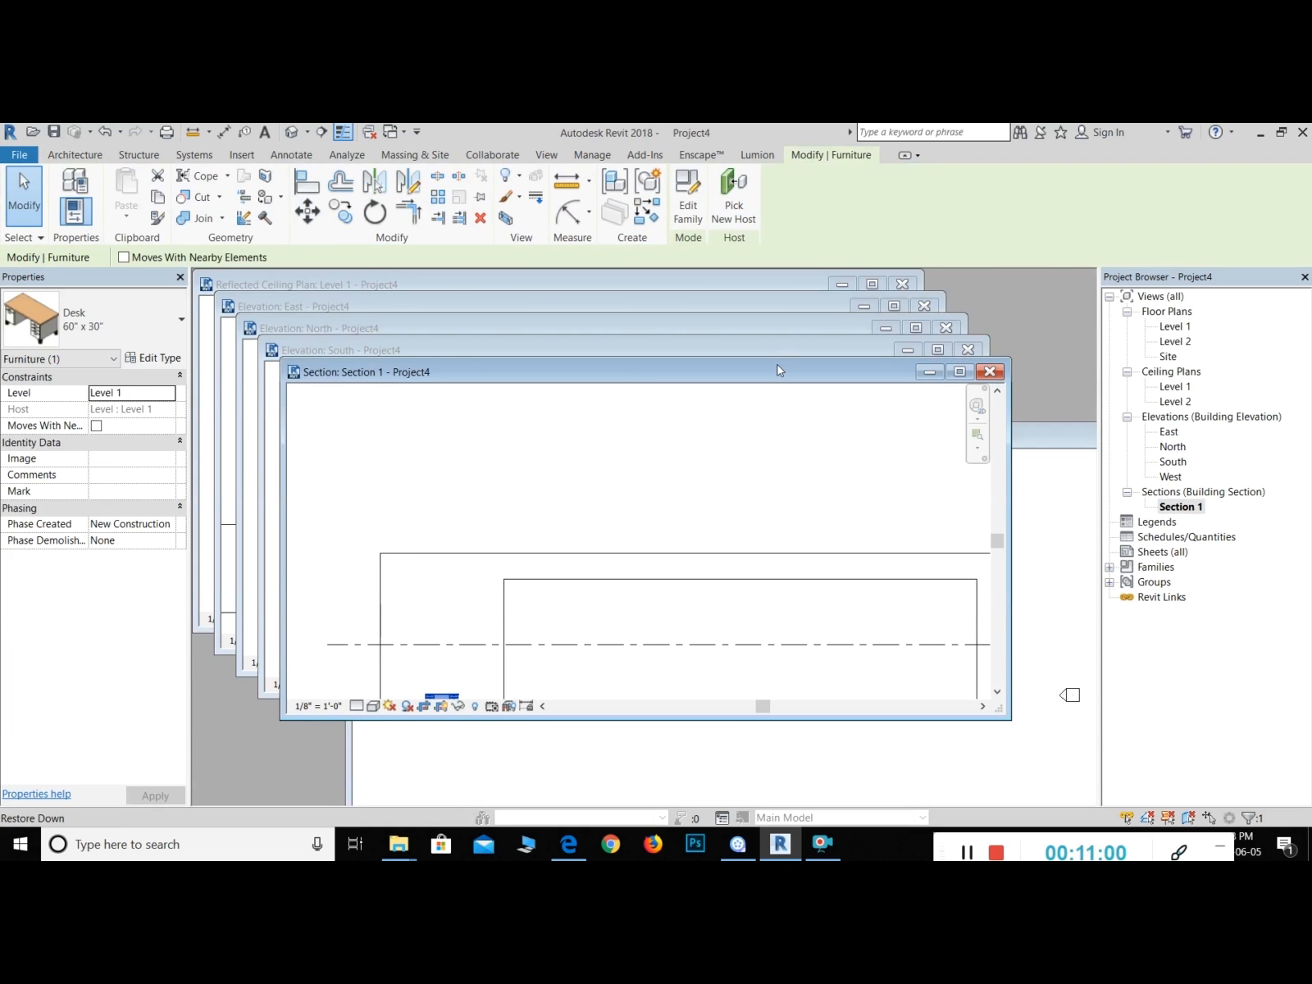
drag(781, 376, 976, 285)
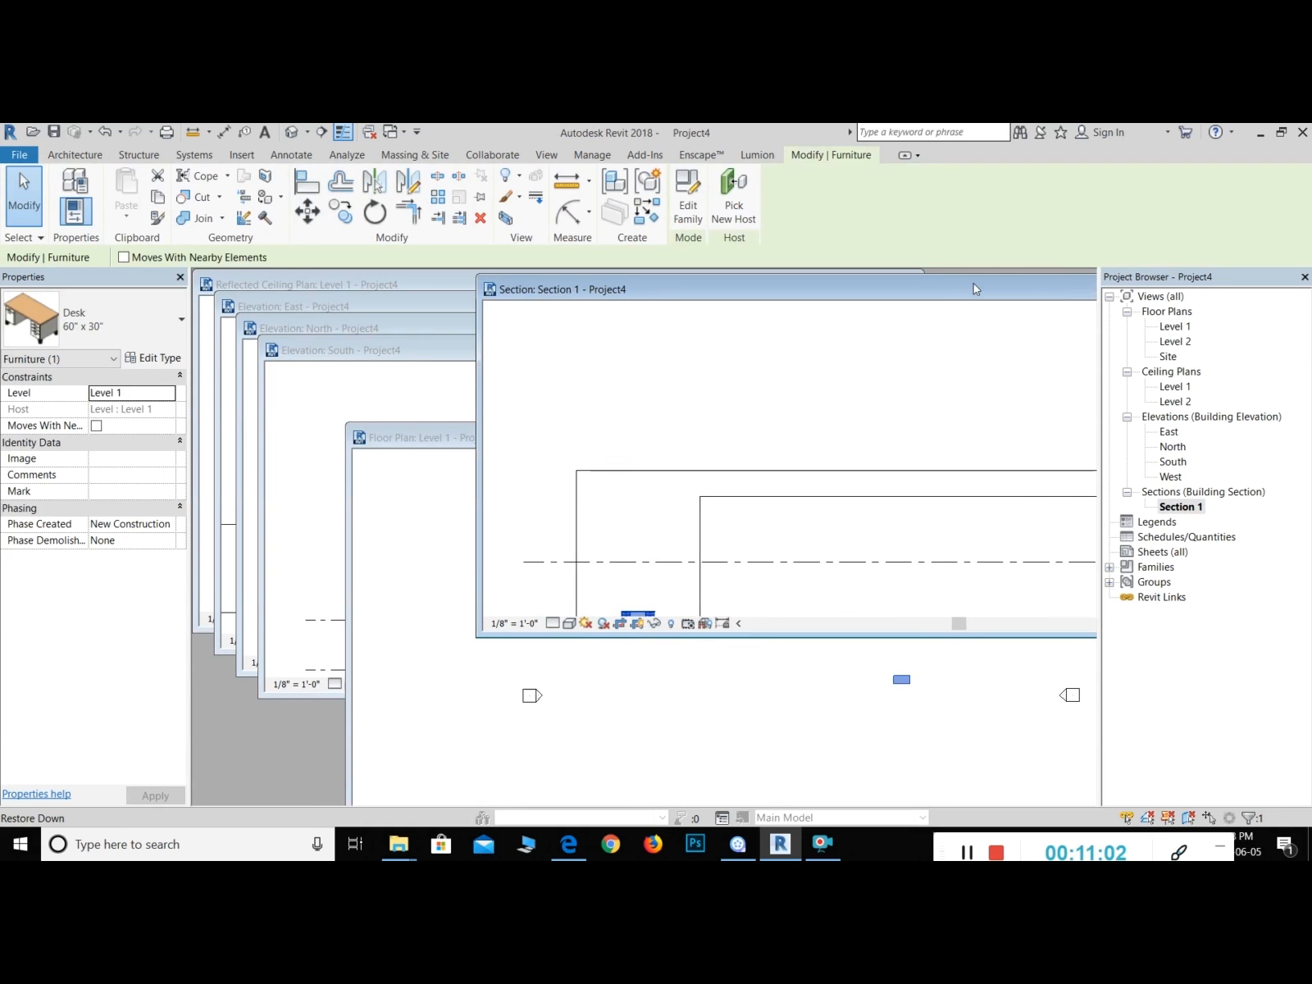
click(361, 437)
drag(443, 437, 229, 398)
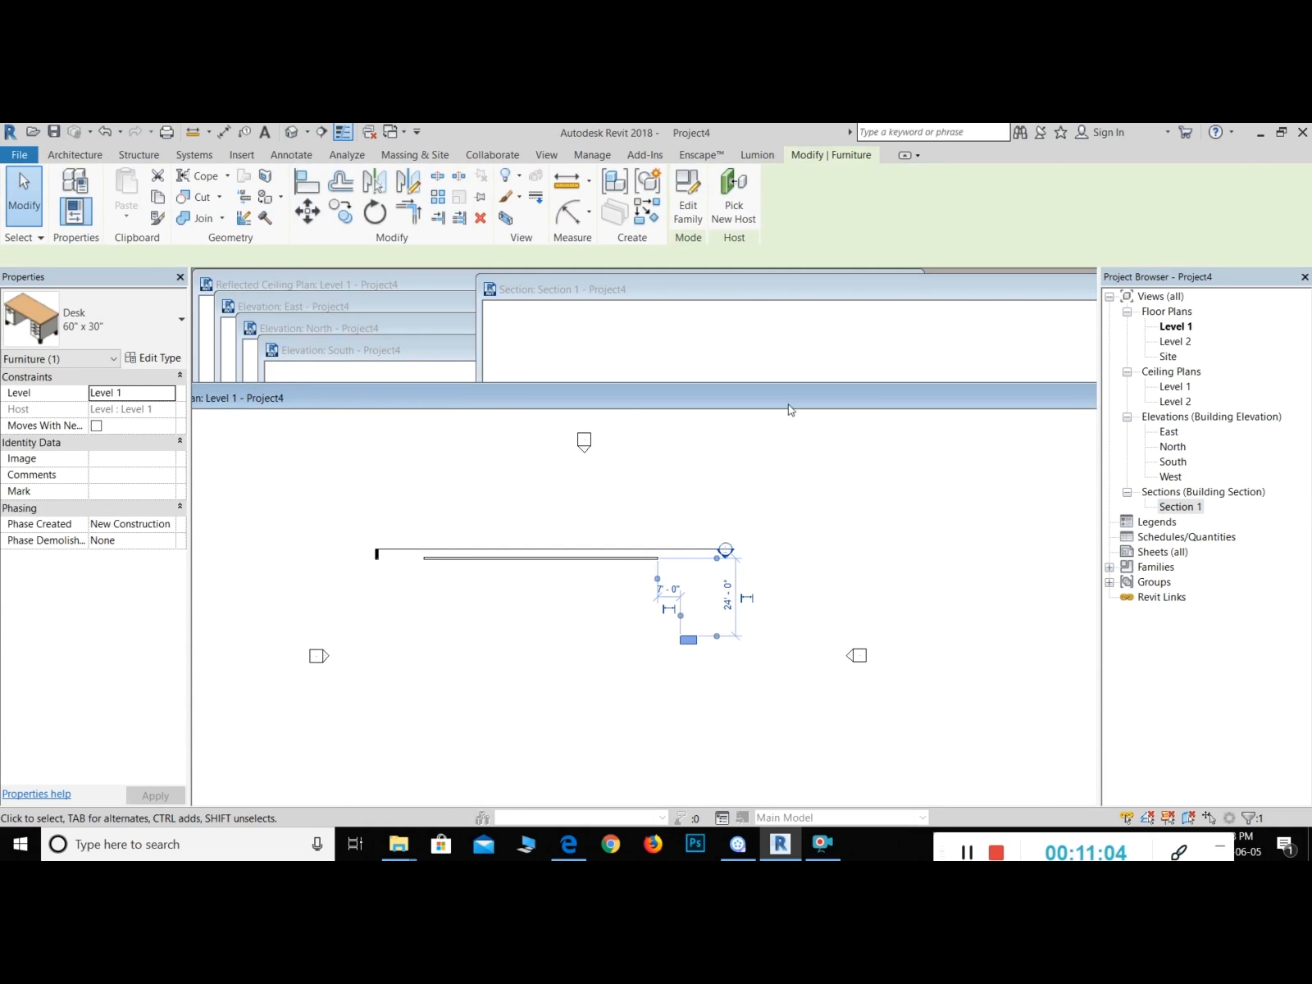
drag(851, 393, 593, 302)
Step: Select the section line on the Level 1 plan and shorten its view depth to about 24' 9", stopping before the desk
click(422, 462)
drag(619, 309, 535, 322)
double_click(535, 321)
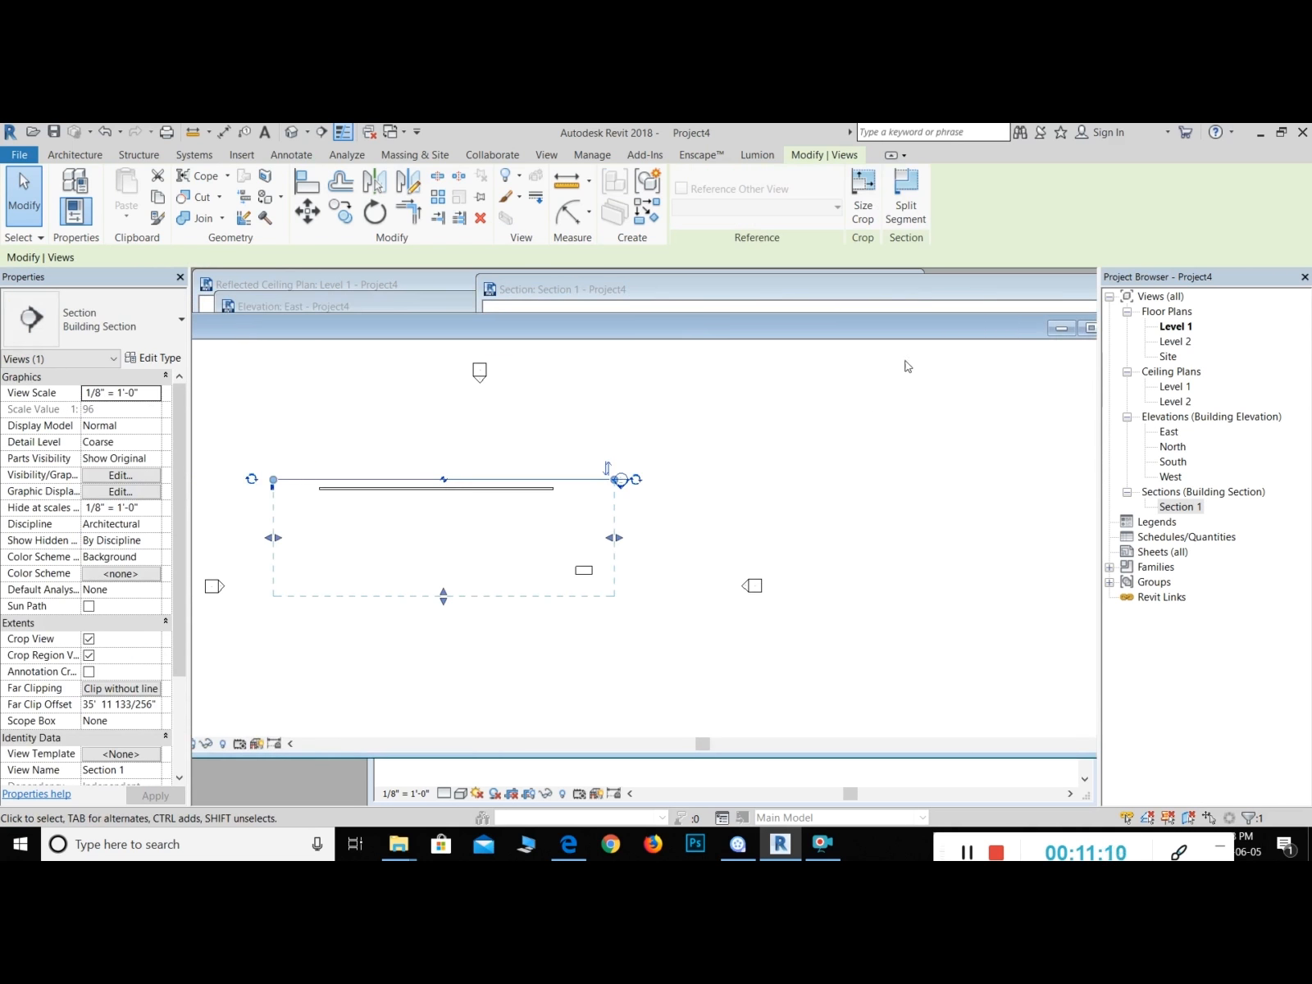
drag(447, 604, 444, 565)
Step: Move the Level 1 window aside and maximize the Section 1 view to check the shortened section
drag(988, 336, 618, 362)
drag(963, 297, 741, 355)
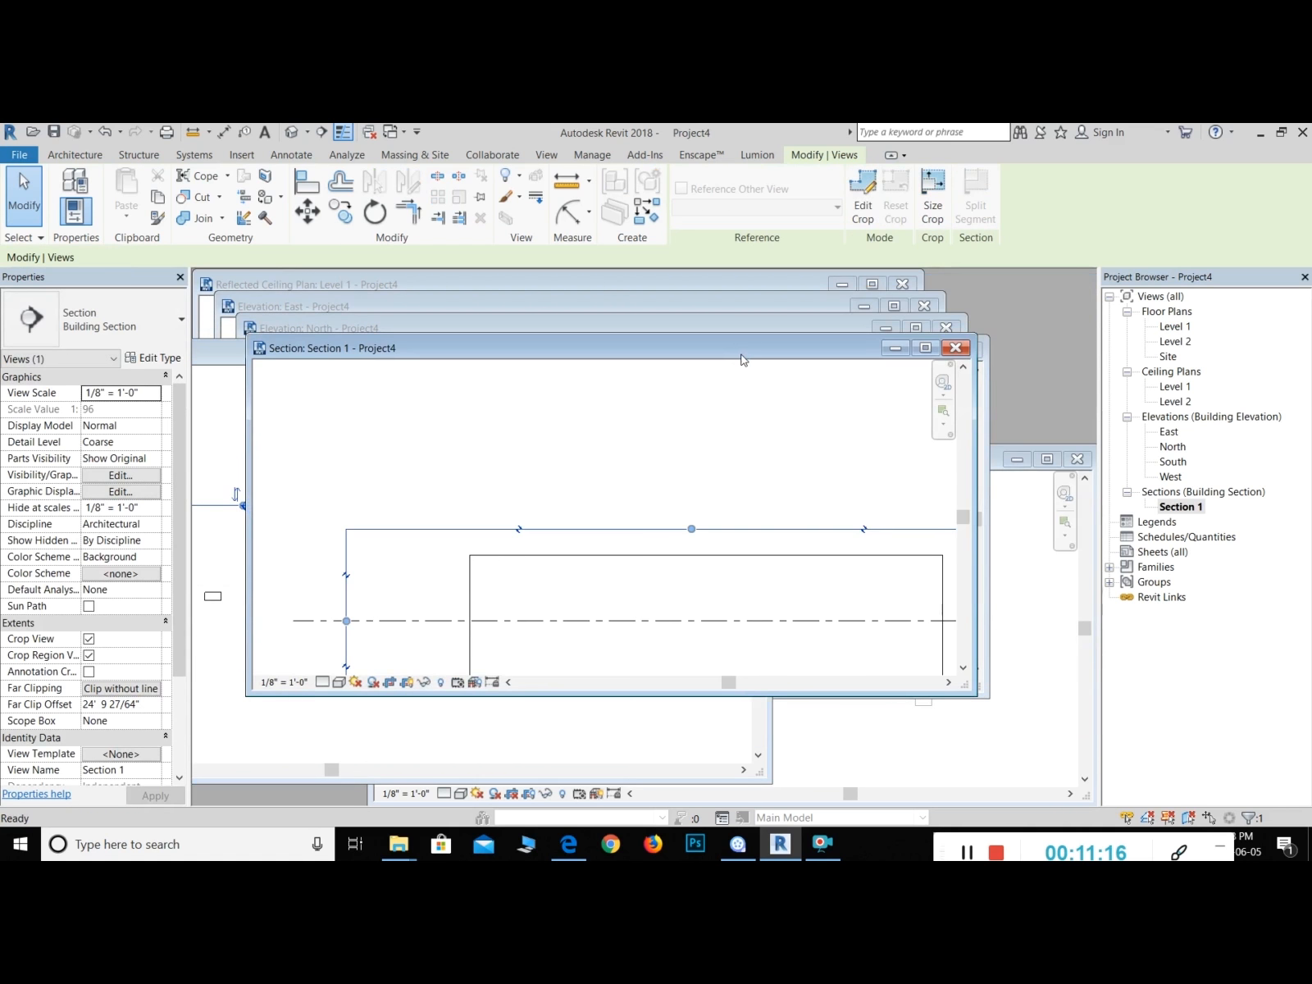
double_click(742, 355)
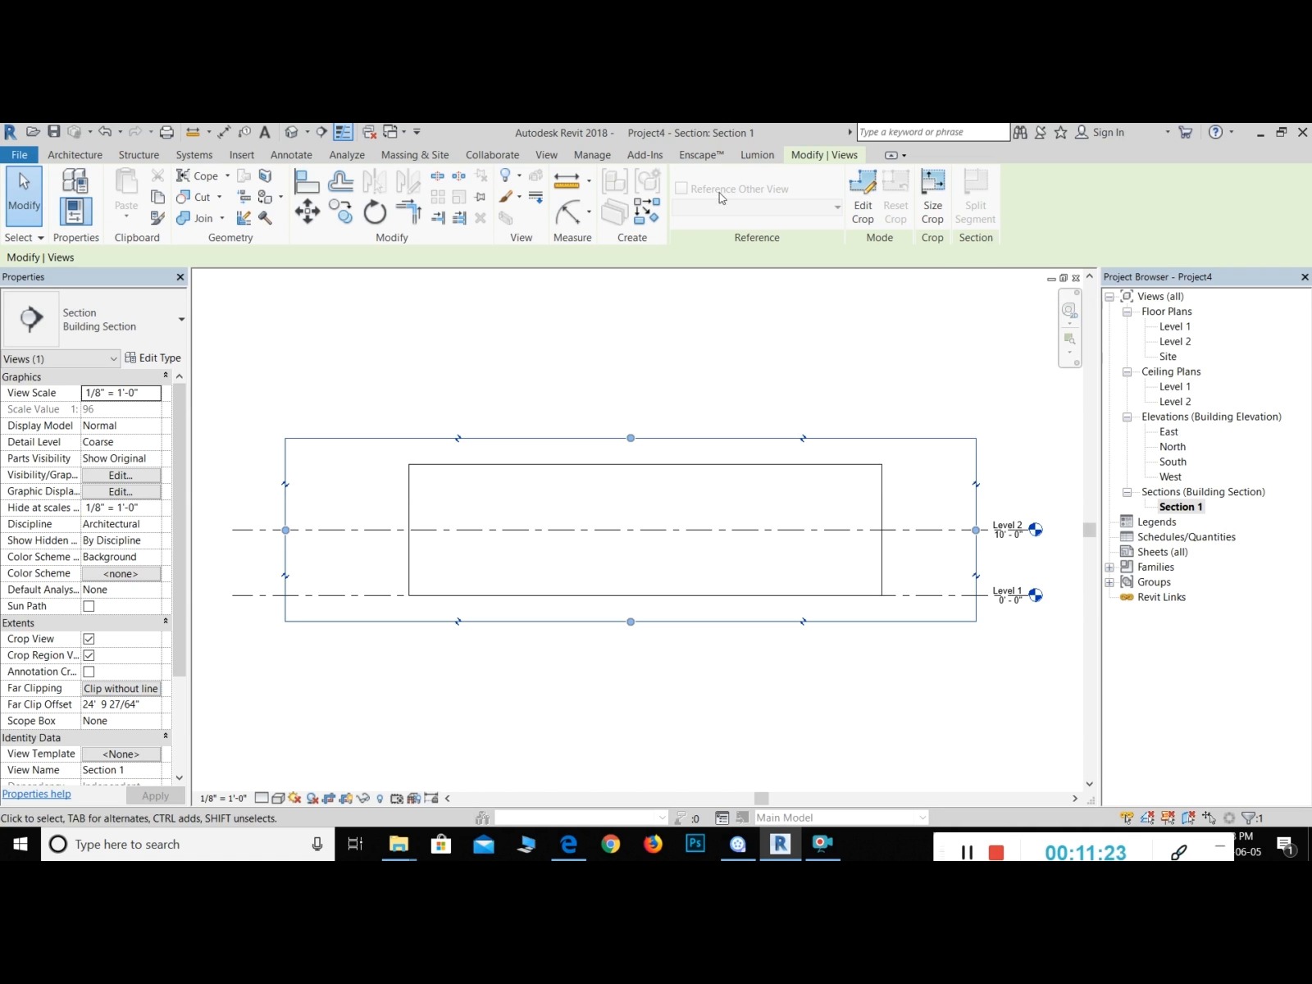
Step: Open the Keyboard Shortcuts settings from the user interface options
click(551, 158)
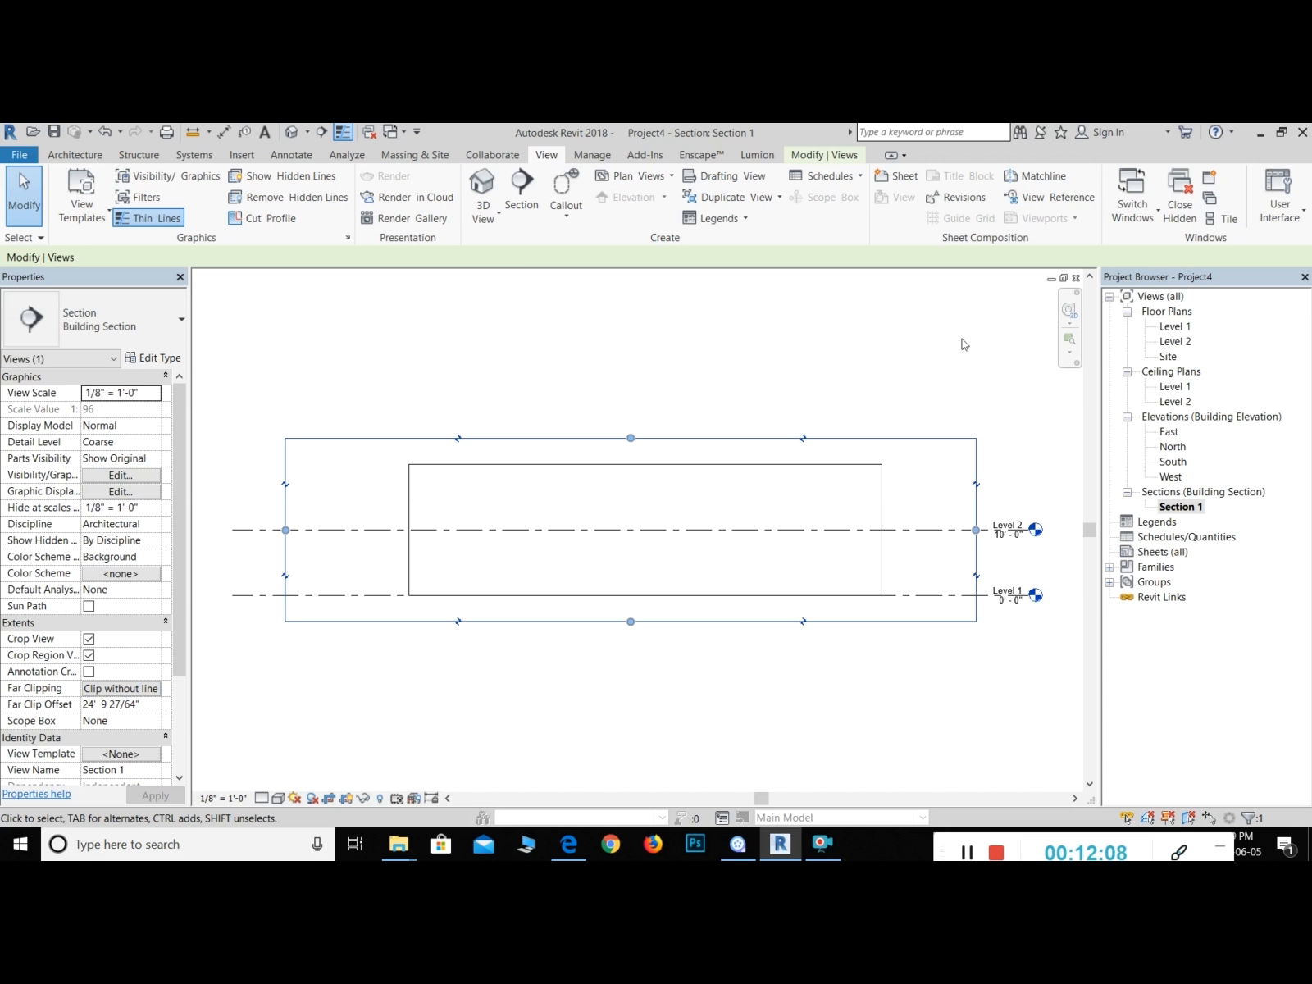
click(1295, 225)
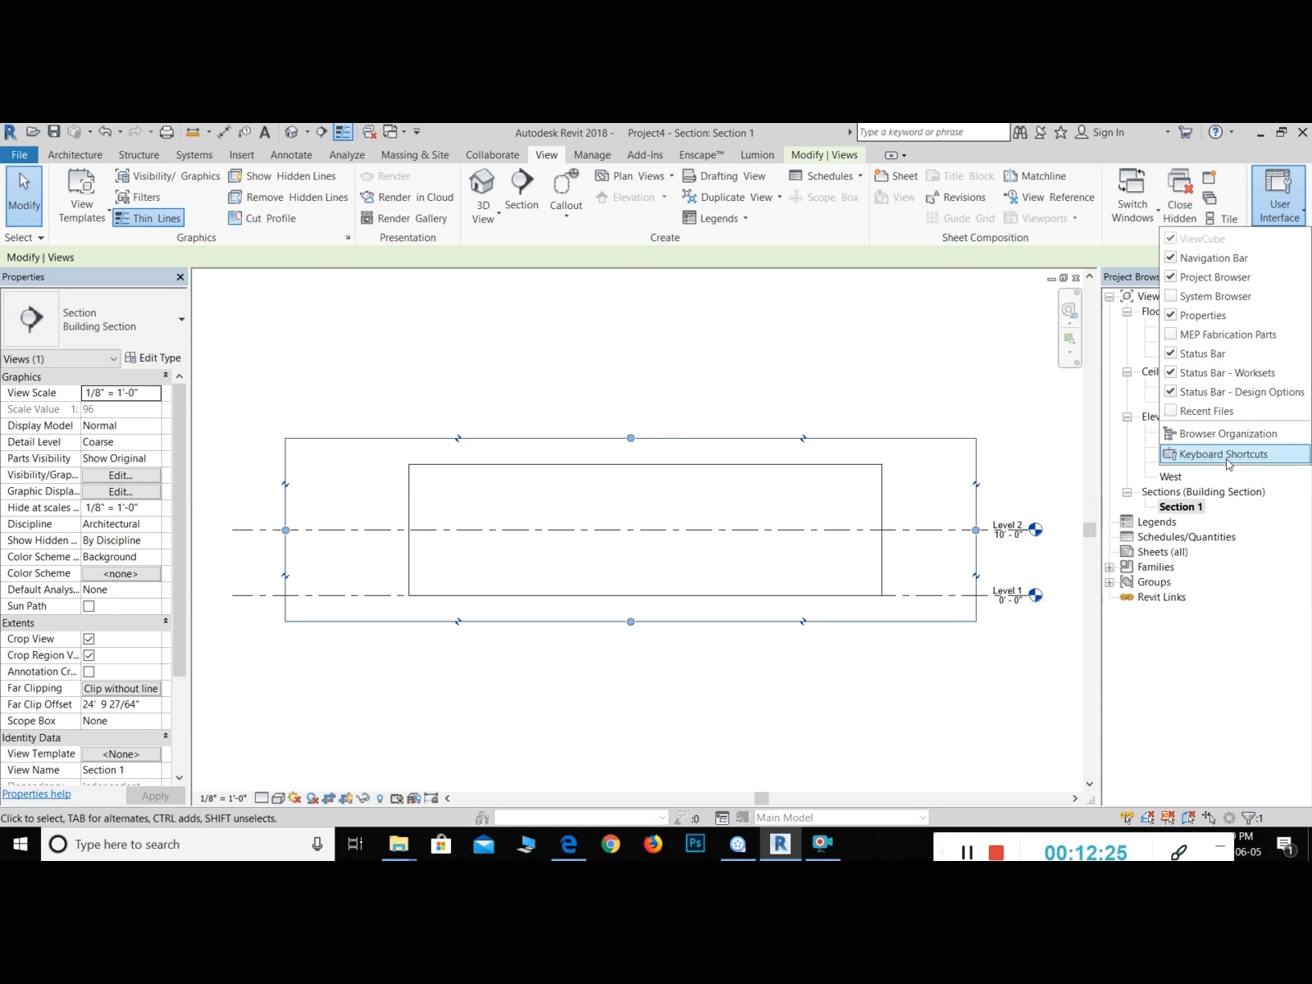
click(1227, 458)
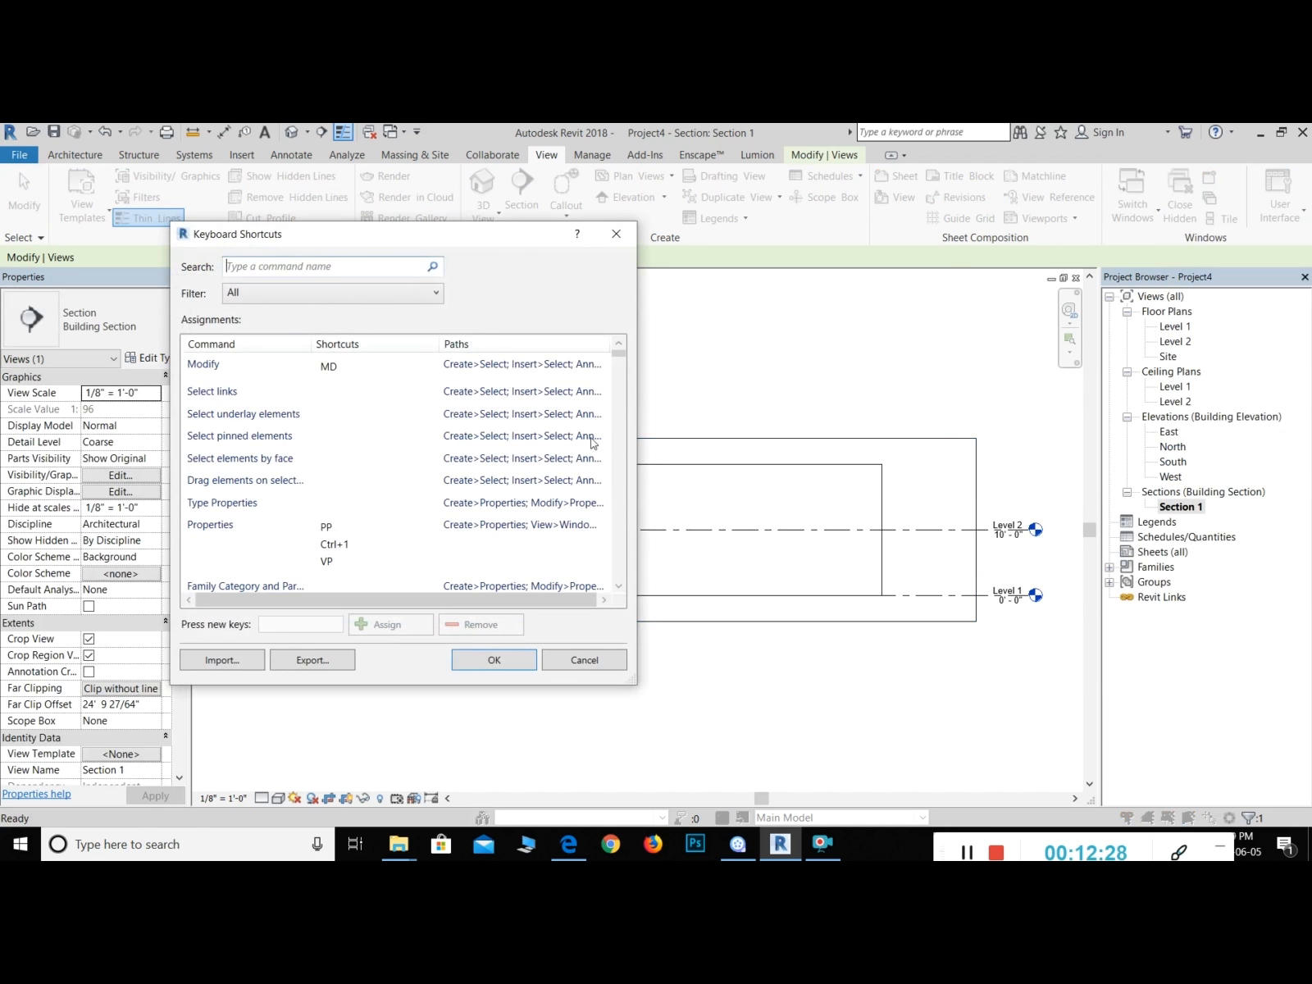
Step: Look through the list of command assignments to see which commands have keyboard shortcuts and which have none
scroll(275, 414, down, 2)
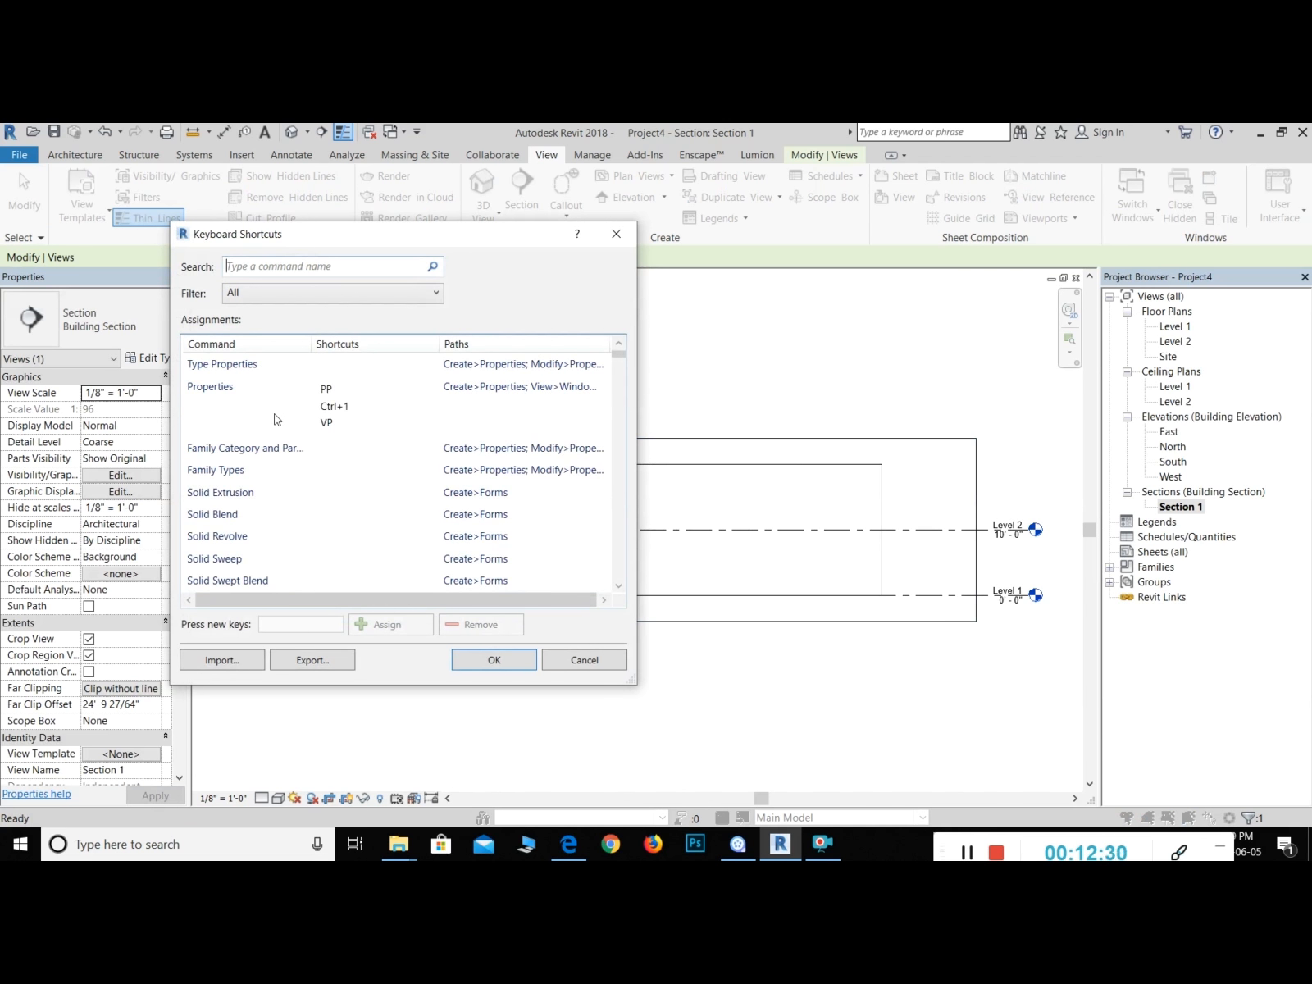
scroll(343, 472, down, 5)
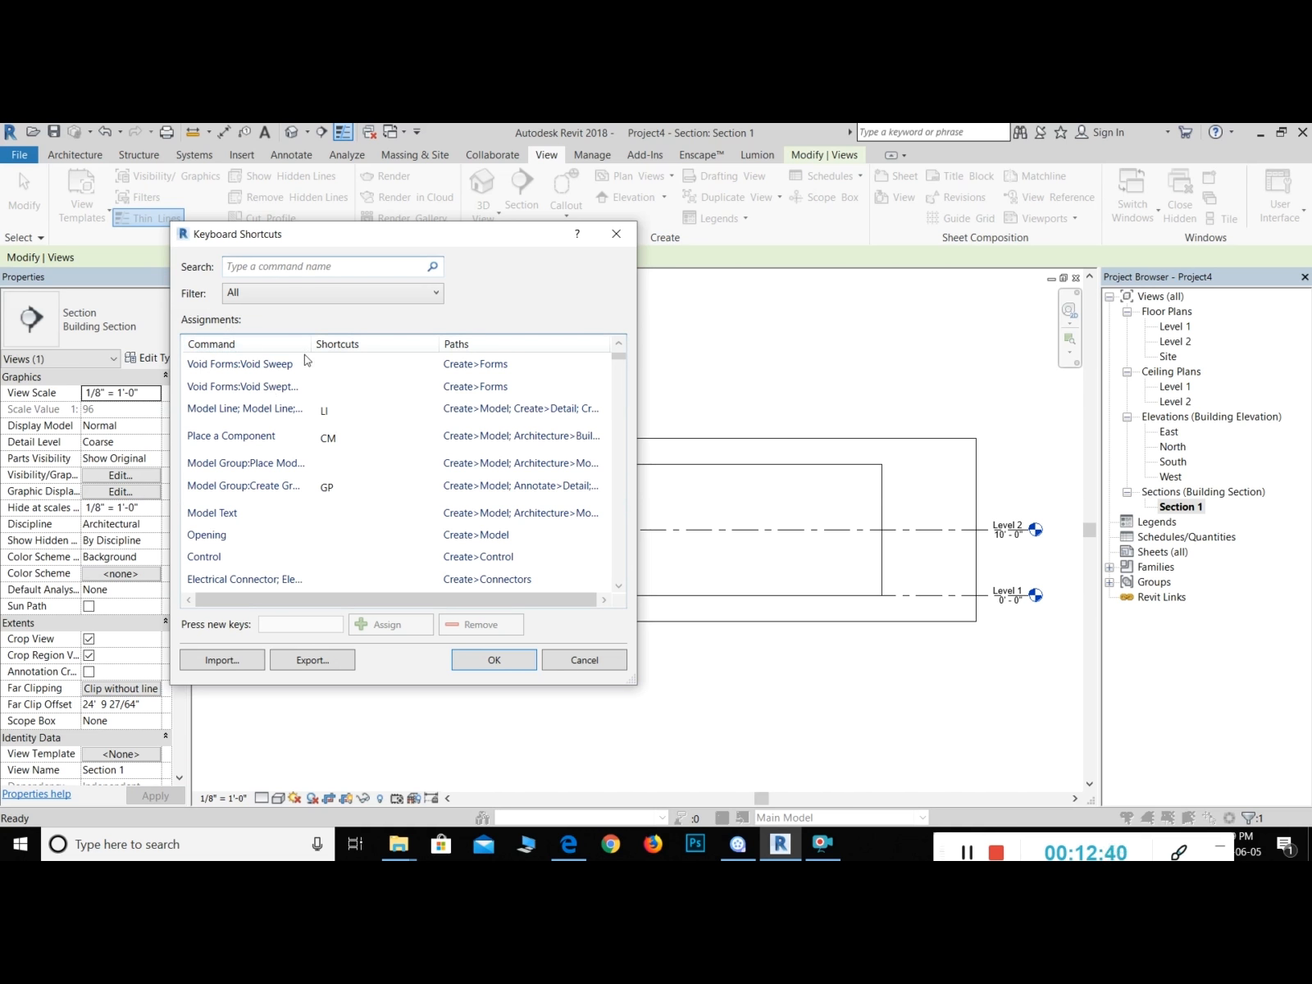
scroll(363, 486, down, 3)
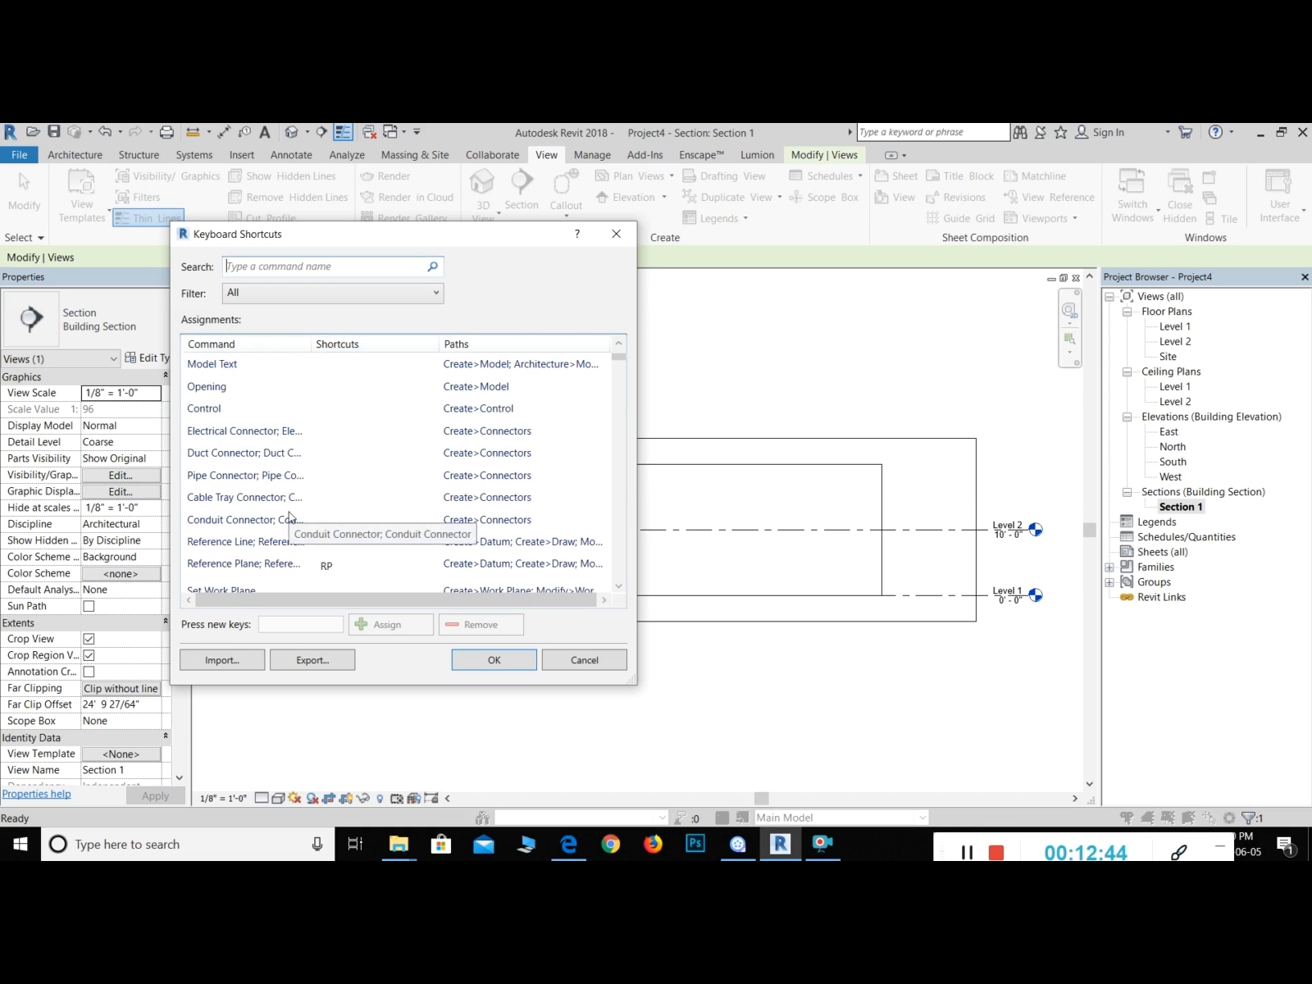
scroll(353, 522, down, 2)
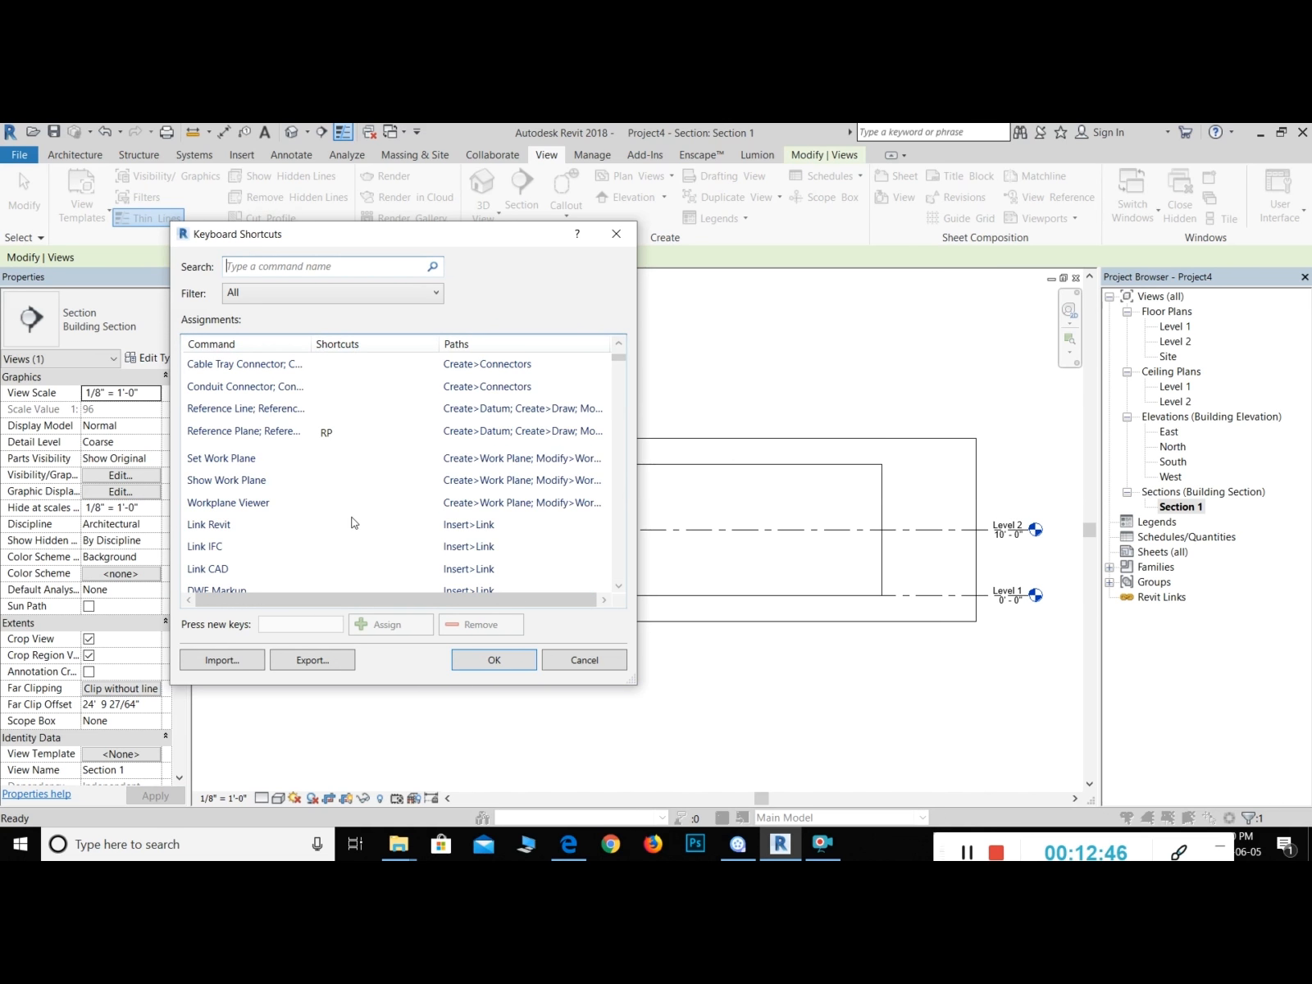
scroll(354, 522, down, 10)
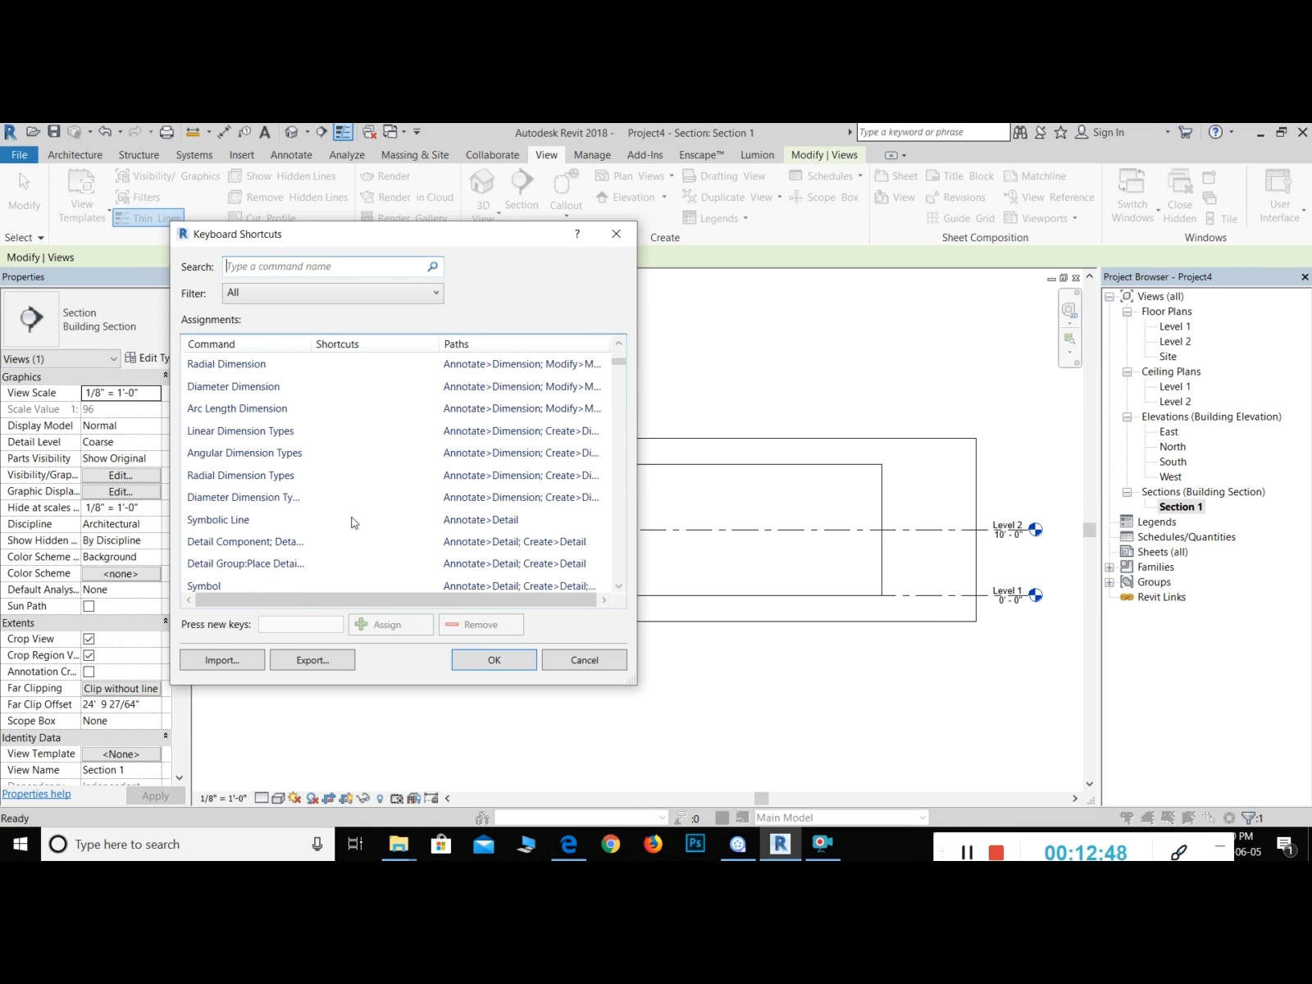
scroll(354, 522, down, 7)
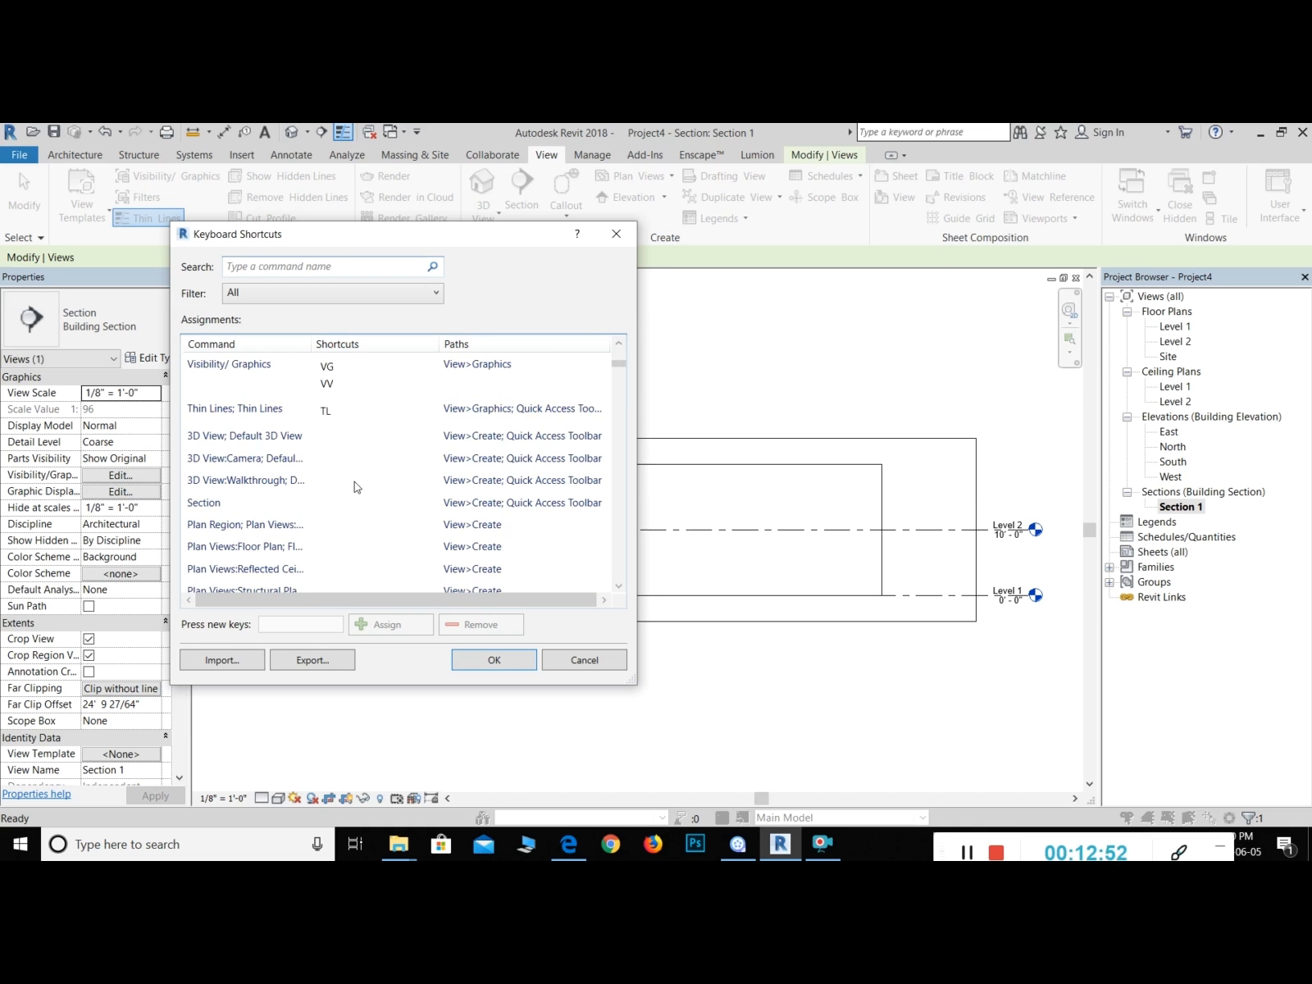
scroll(355, 482, up, 1)
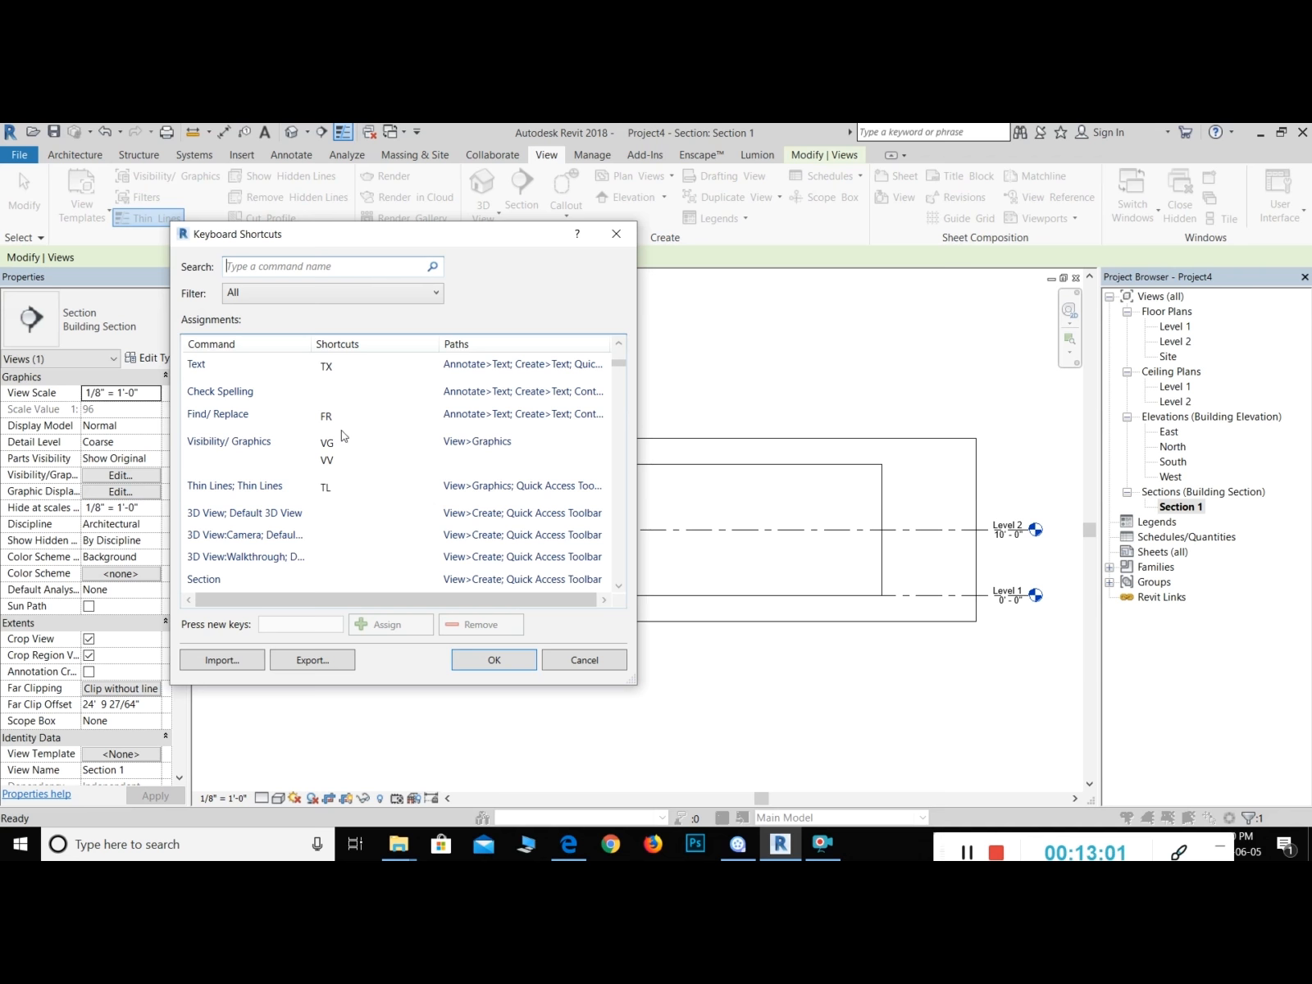
scroll(342, 436, down, 10)
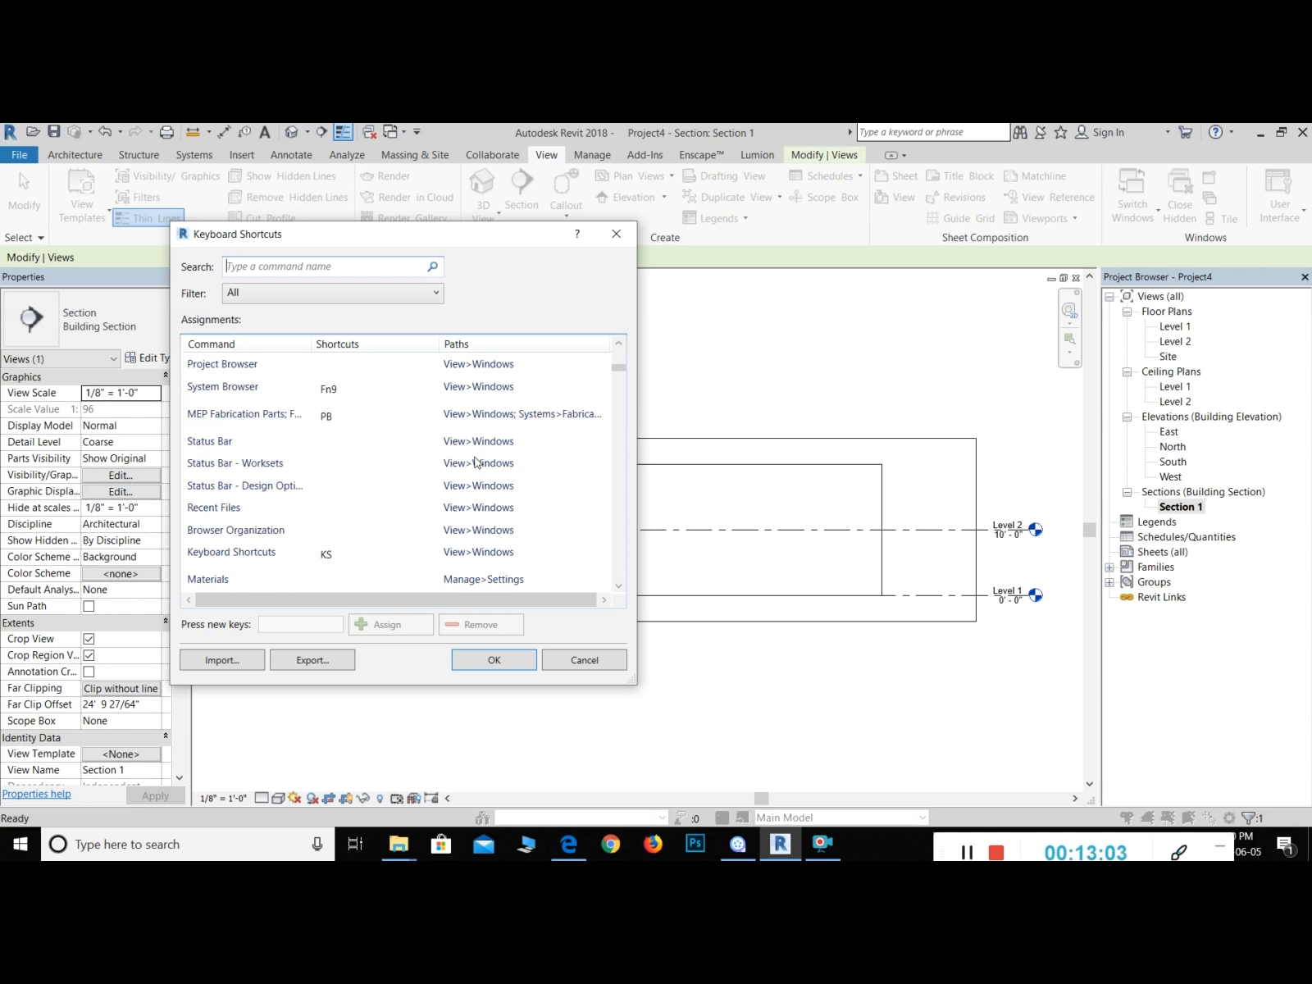
scroll(475, 464, down, 15)
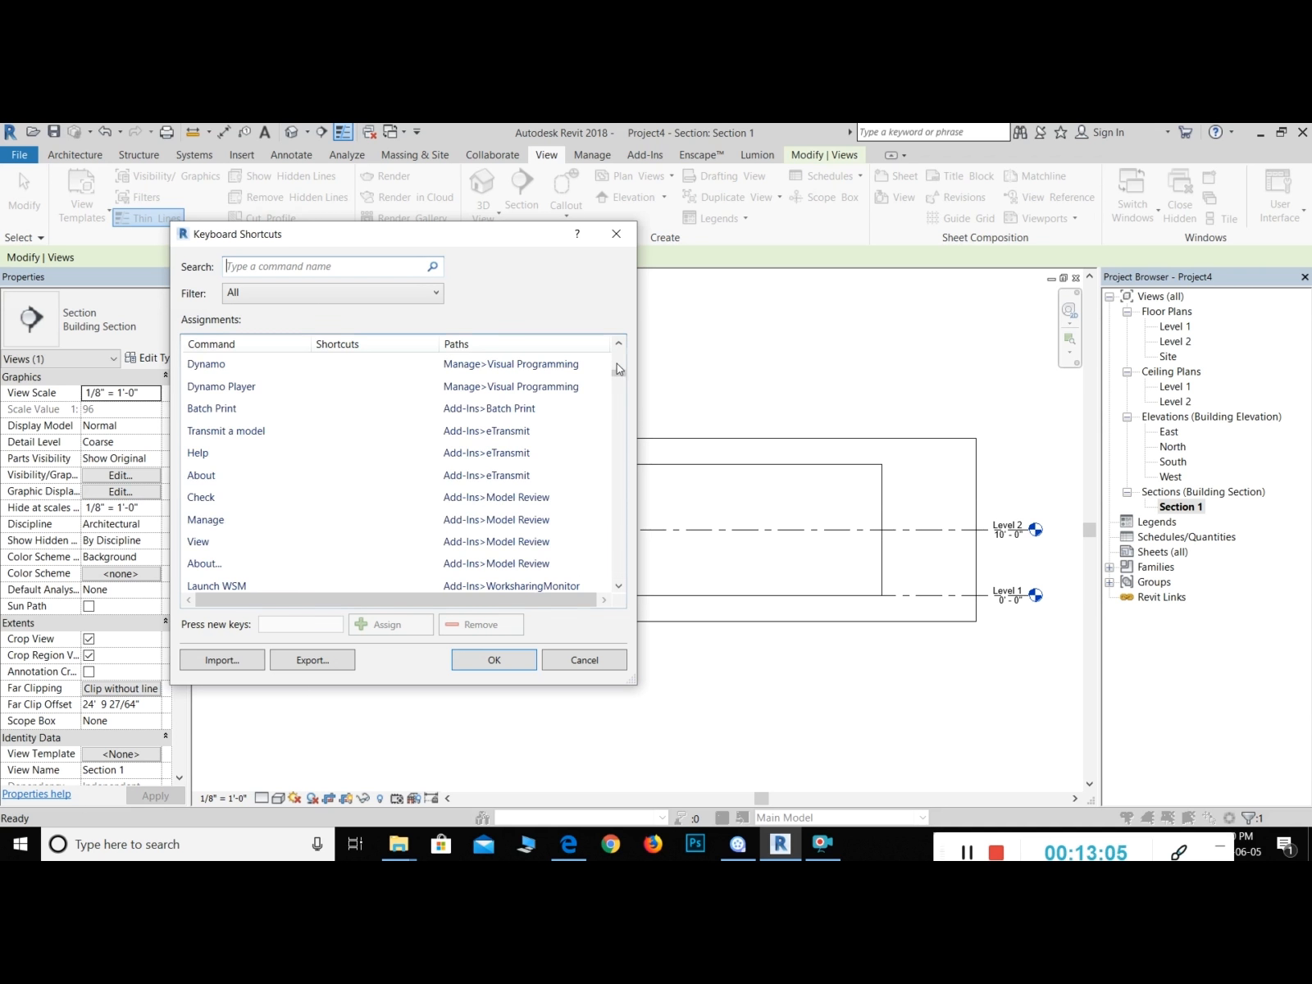
drag(619, 369, 621, 397)
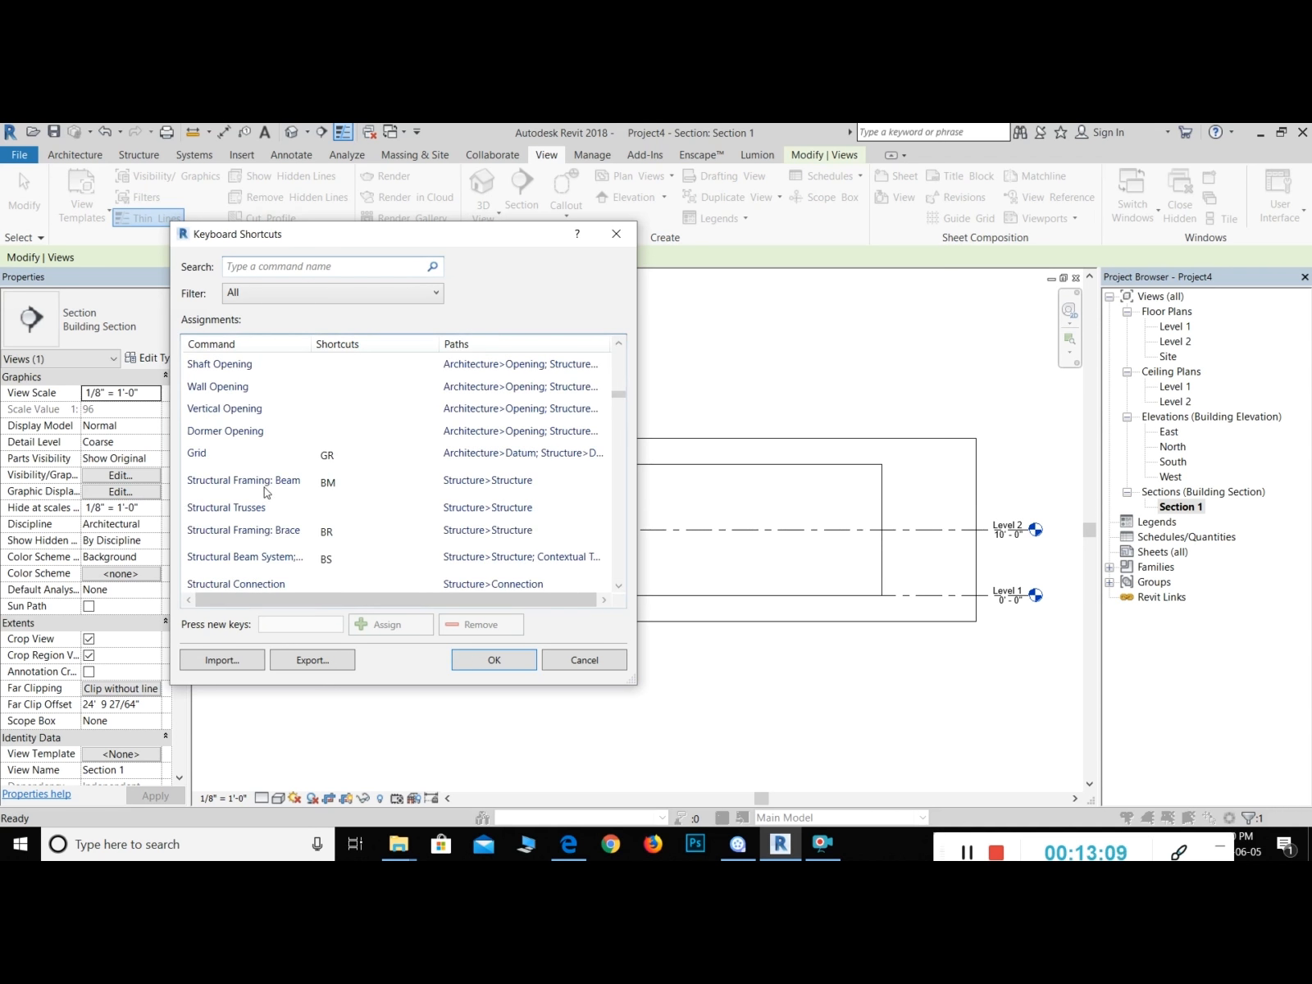
drag(619, 396, 615, 521)
scroll(482, 470, up, 7)
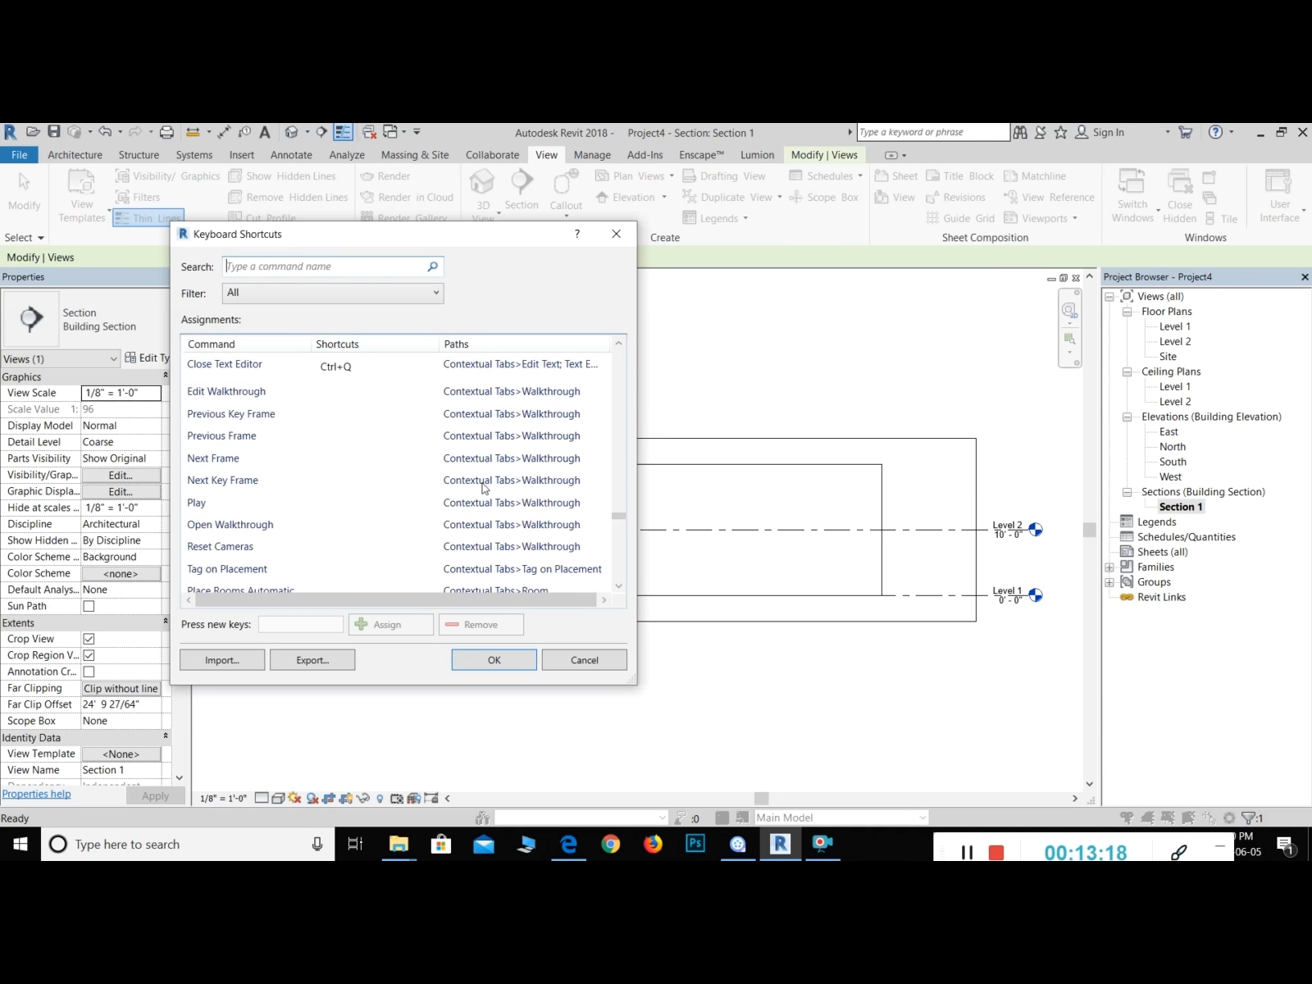
scroll(482, 470, down, 4)
scroll(291, 451, up, 1)
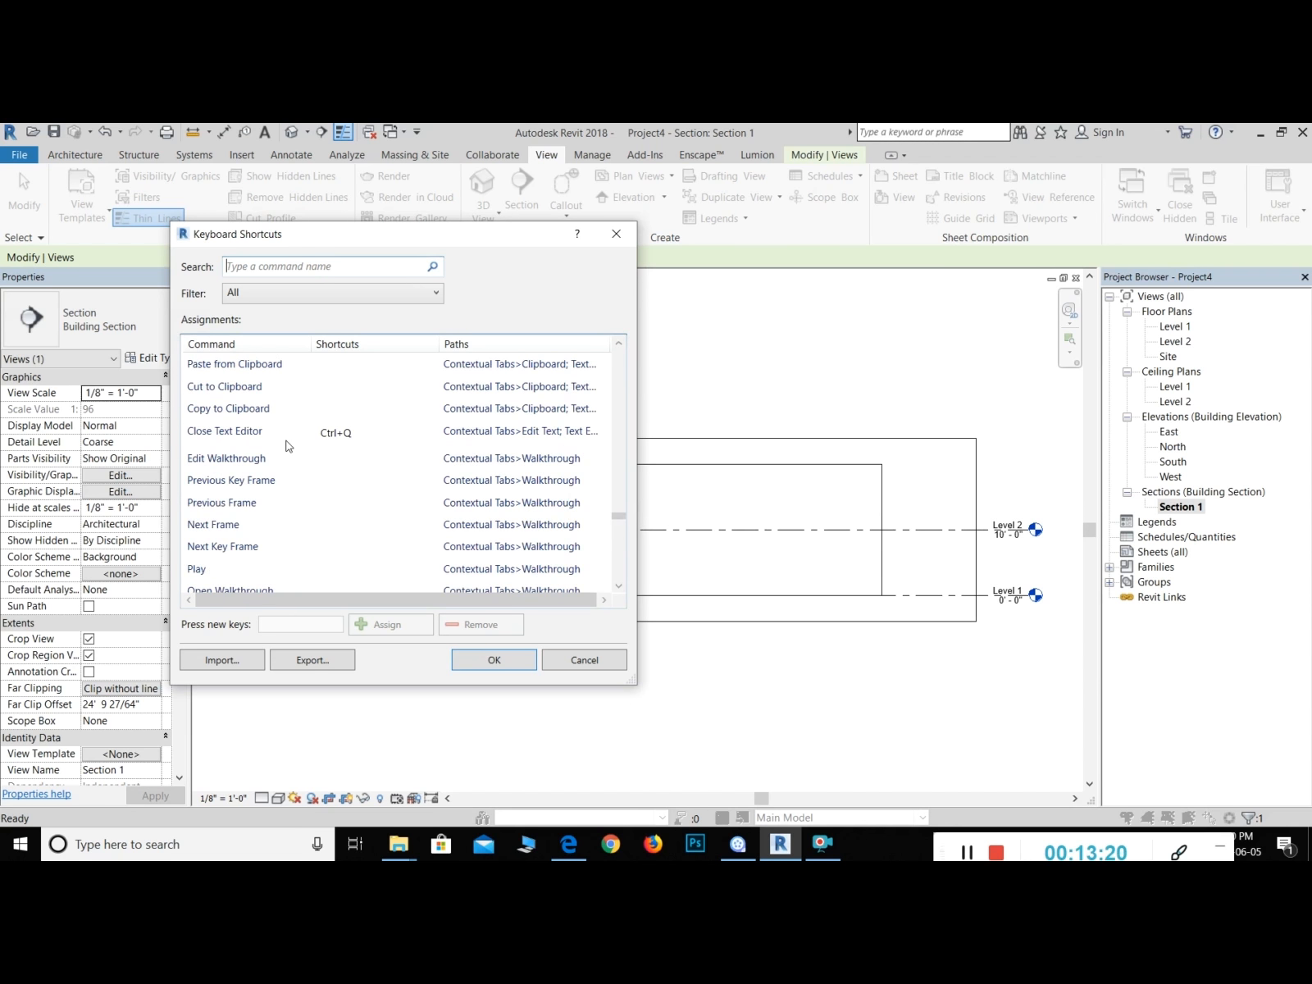
scroll(360, 492, down, 6)
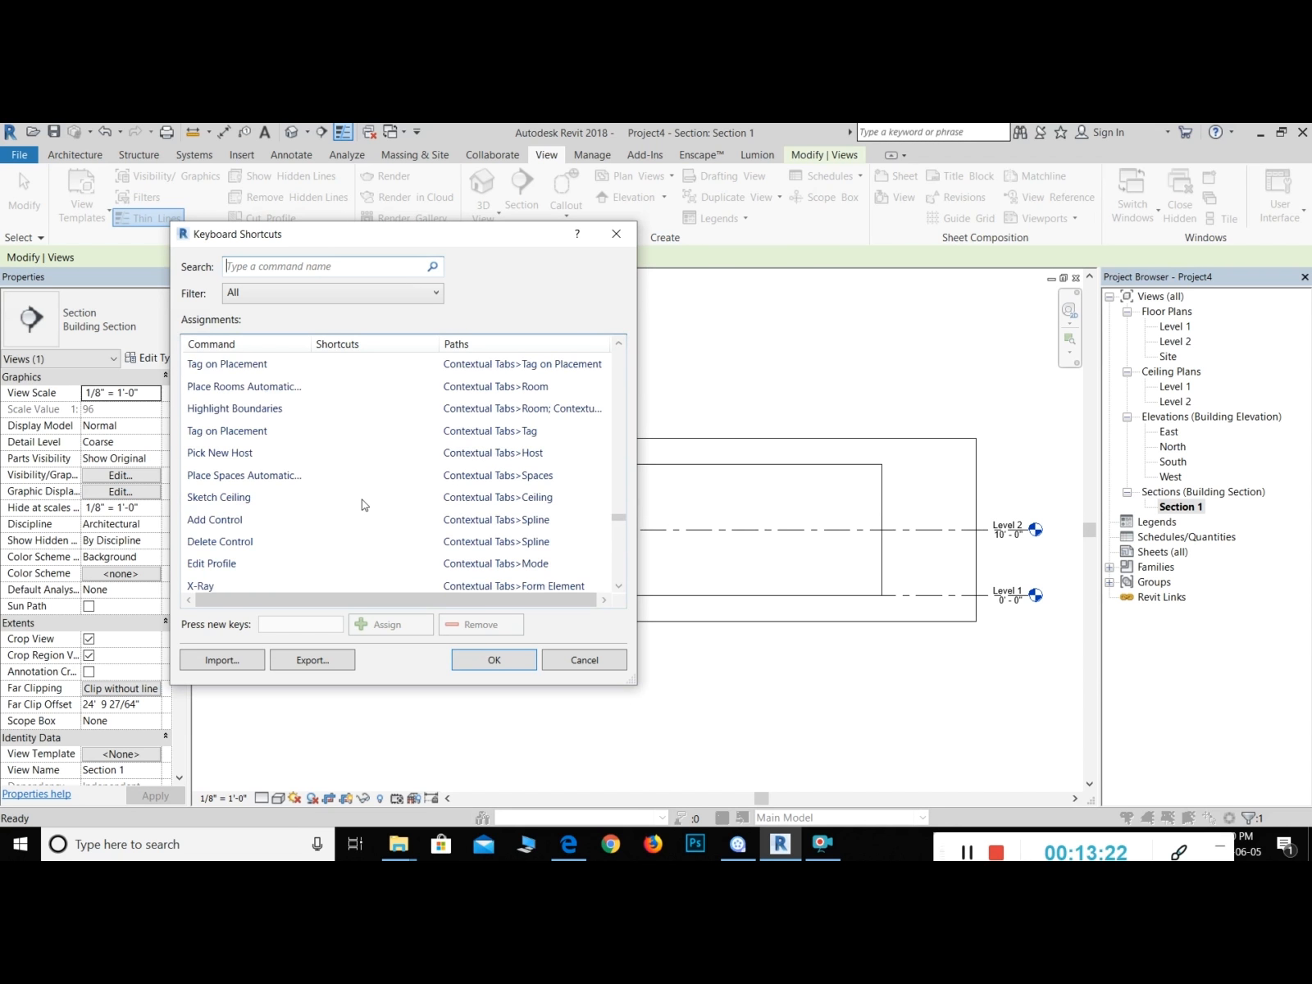
scroll(366, 493, up, 1)
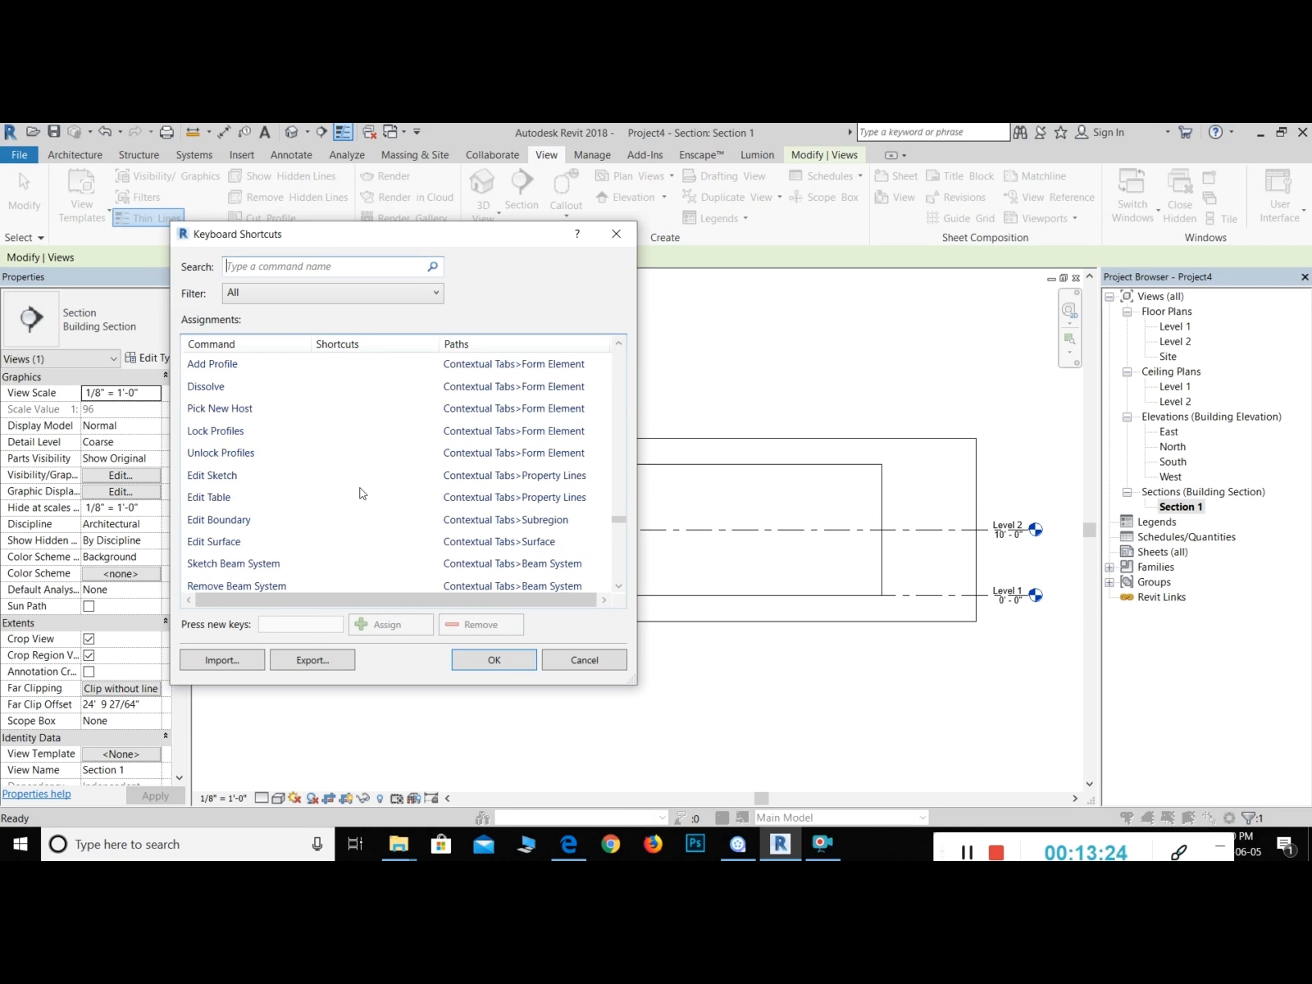
click(250, 456)
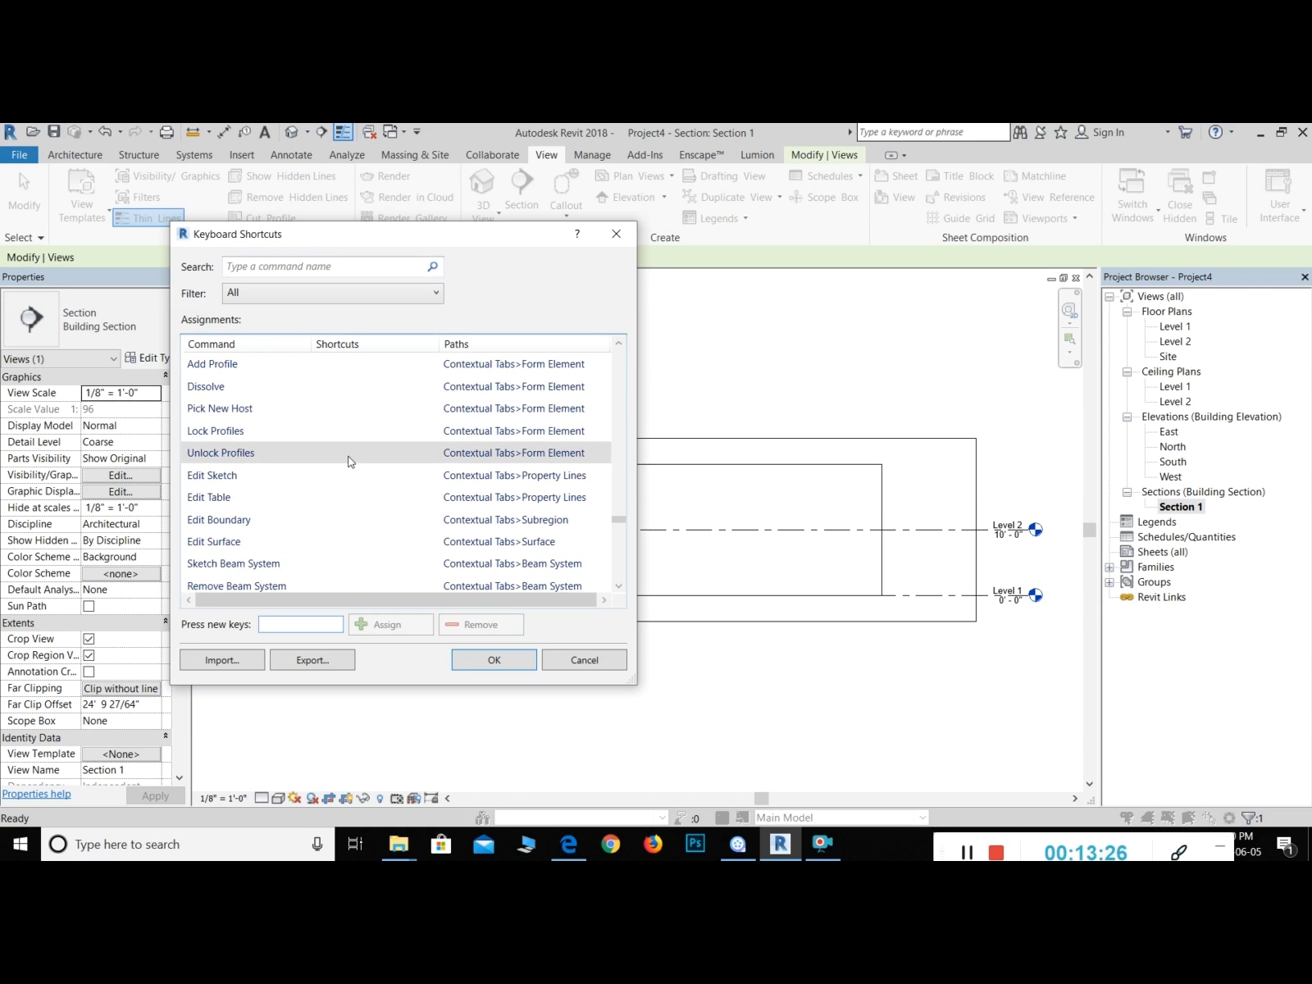
scroll(250, 472, up, 10)
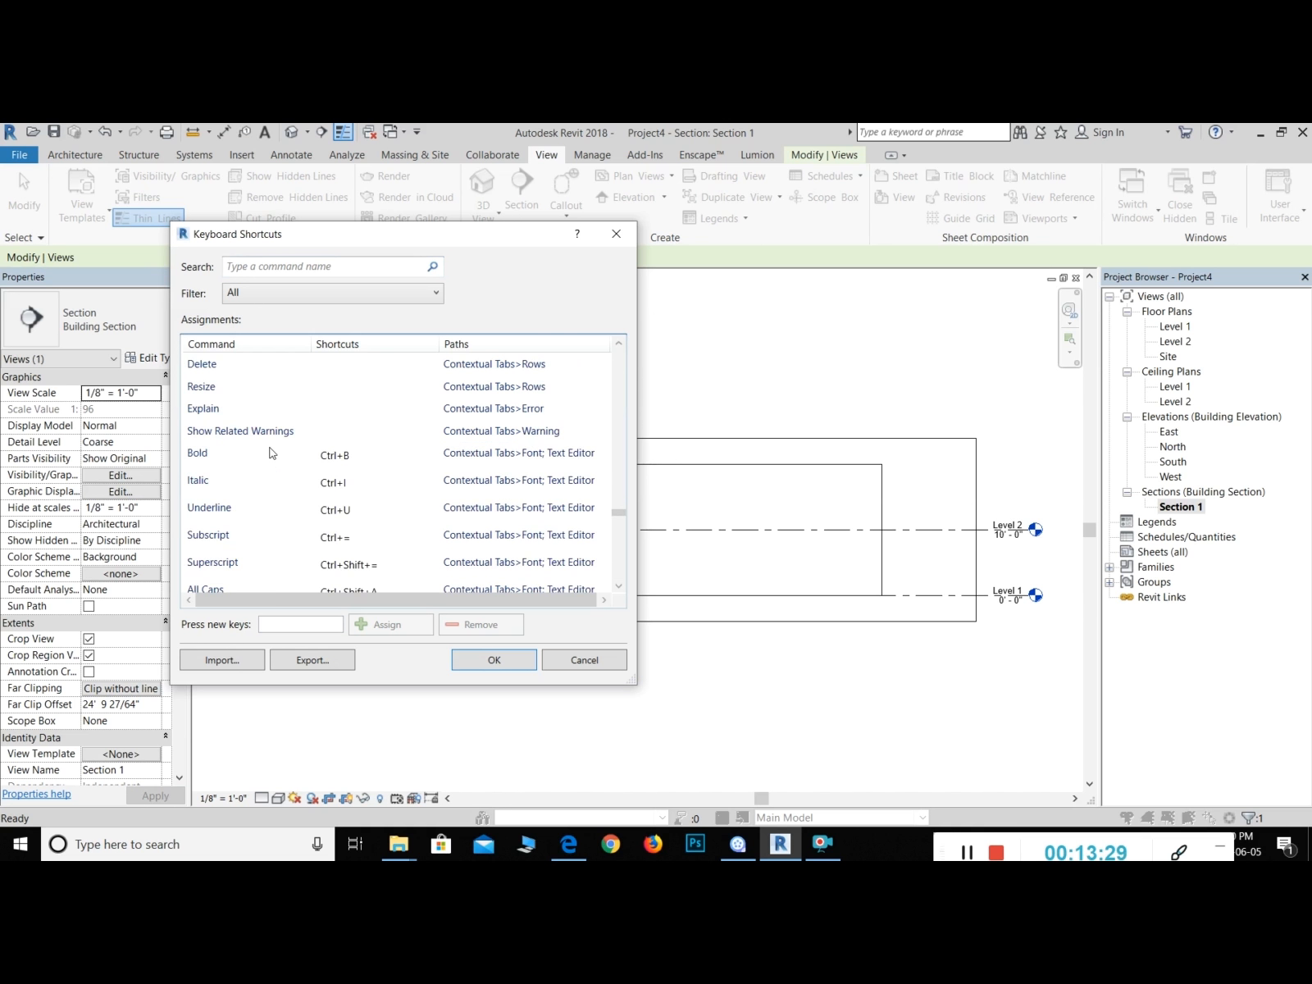
Step: Try to assign SS as an additional shortcut for the Bold command, accepting the duplicate assignment
click(219, 459)
click(340, 464)
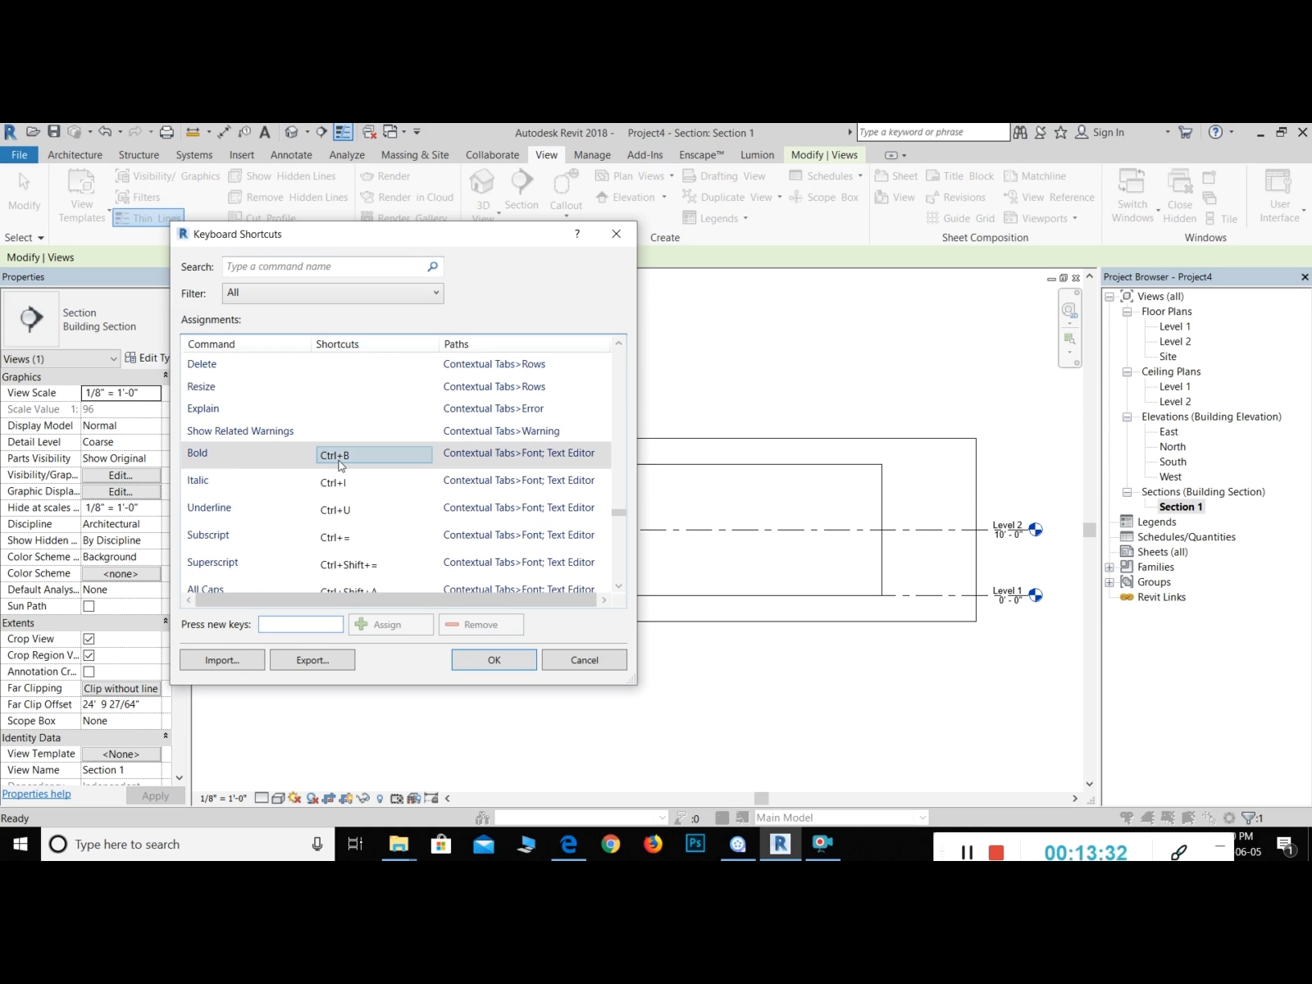
click(353, 456)
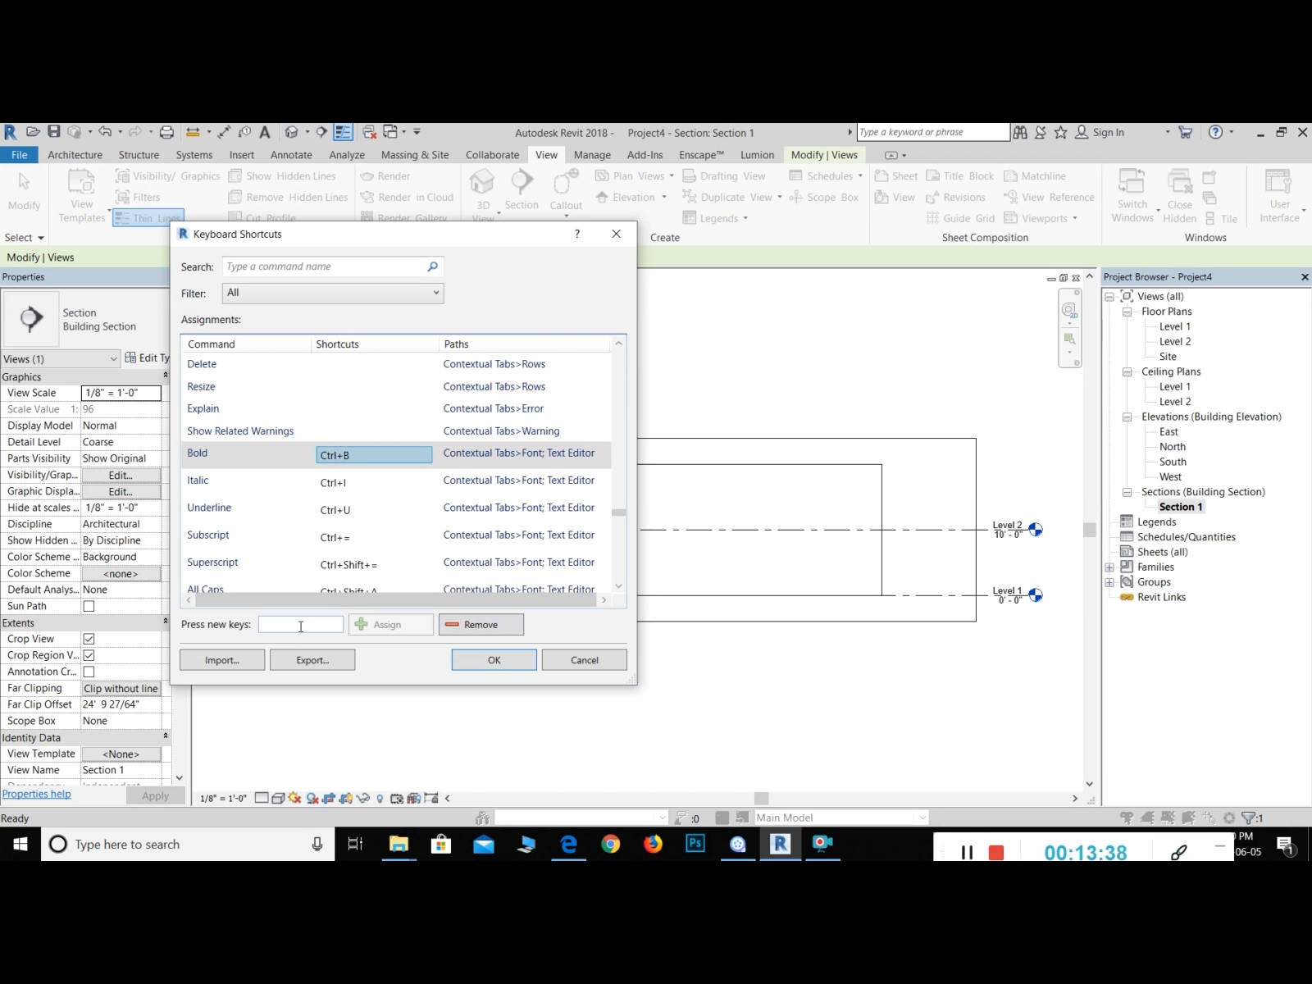
click(295, 626)
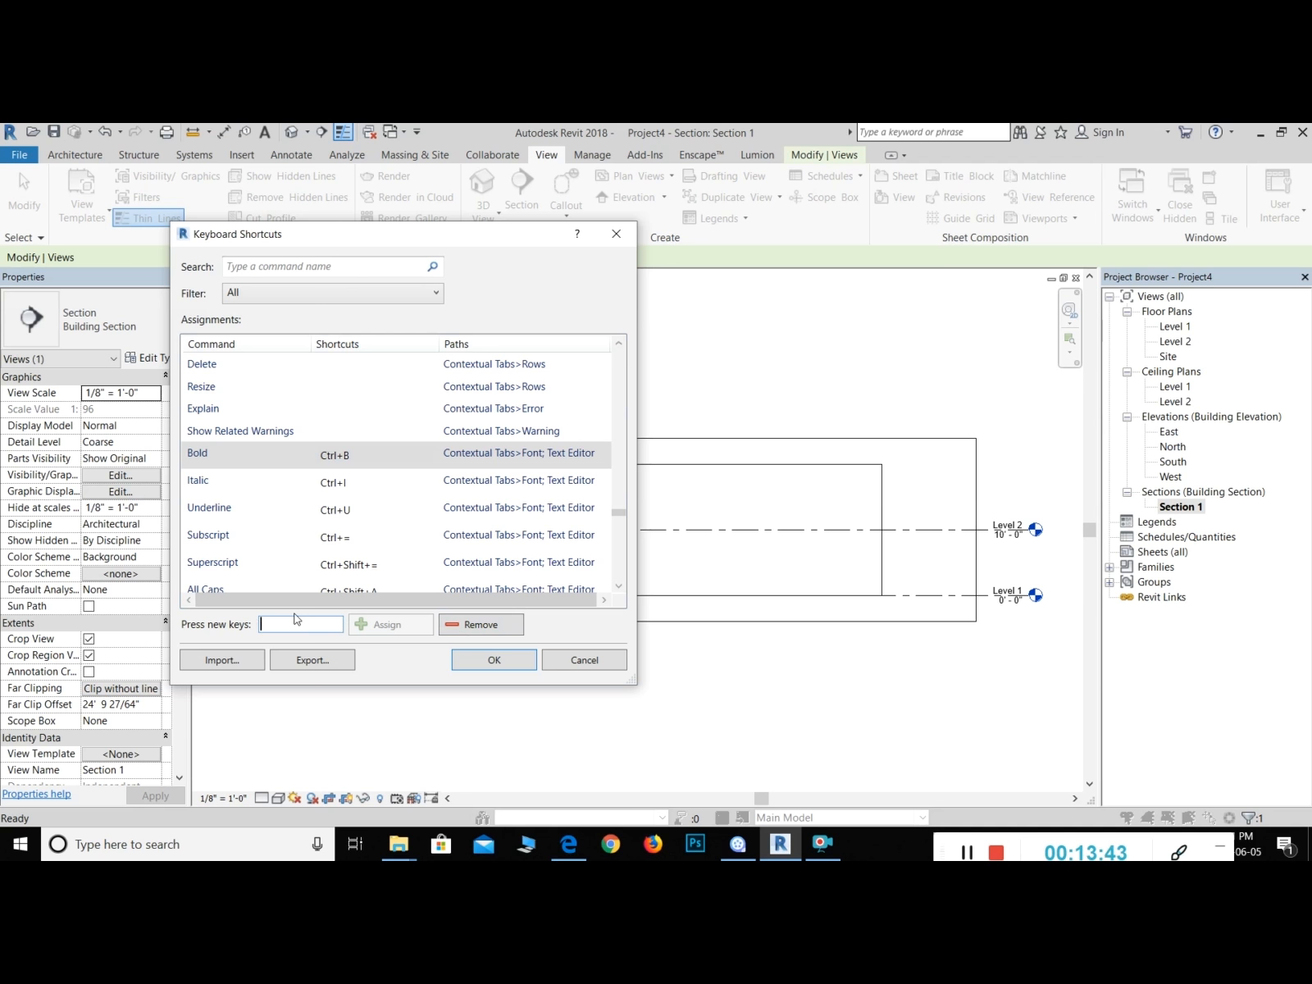
text(SS)
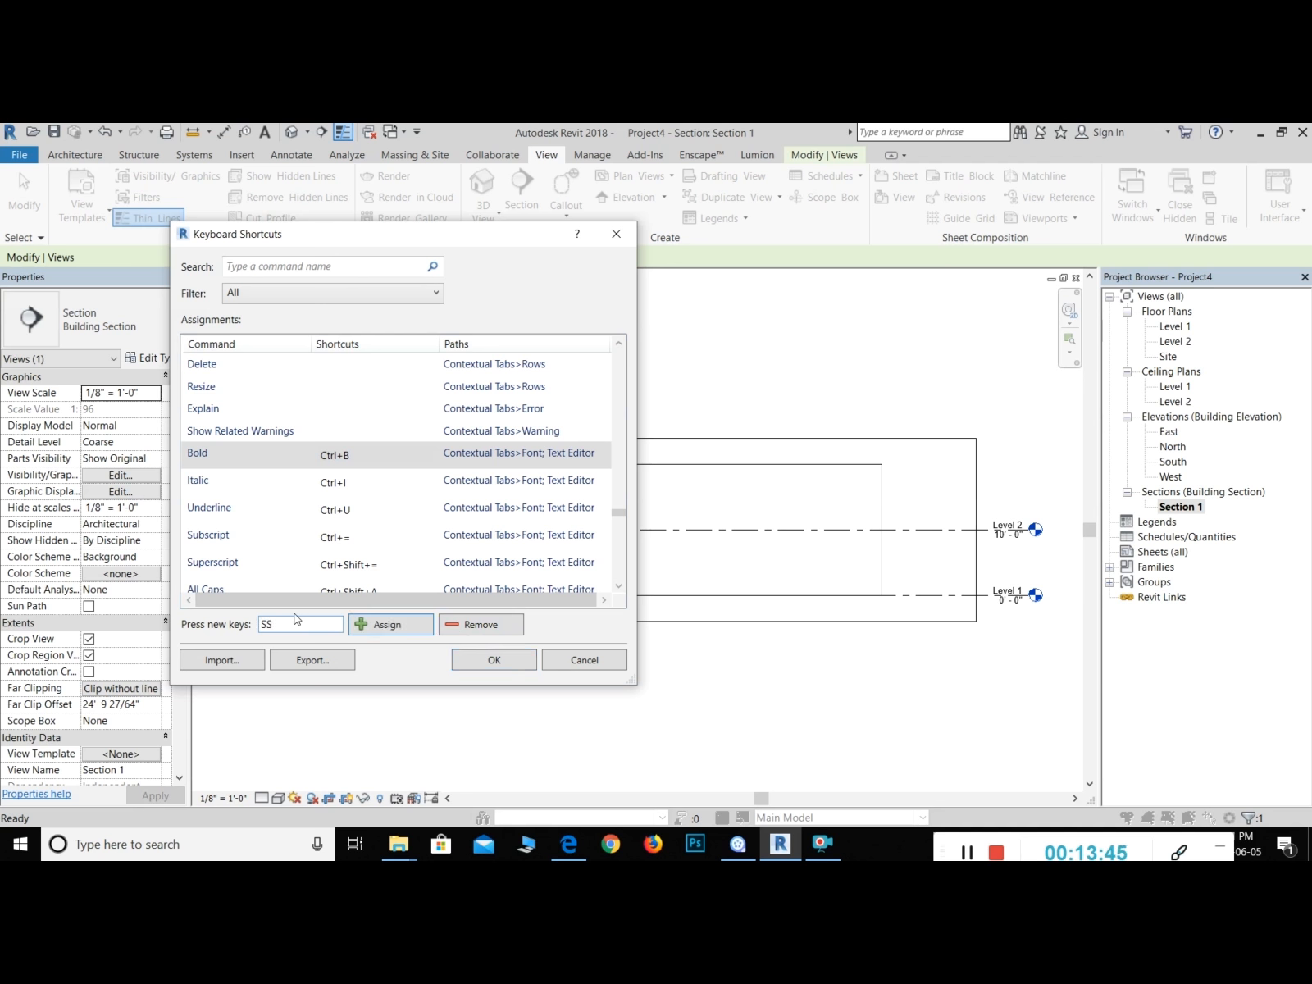
click(385, 627)
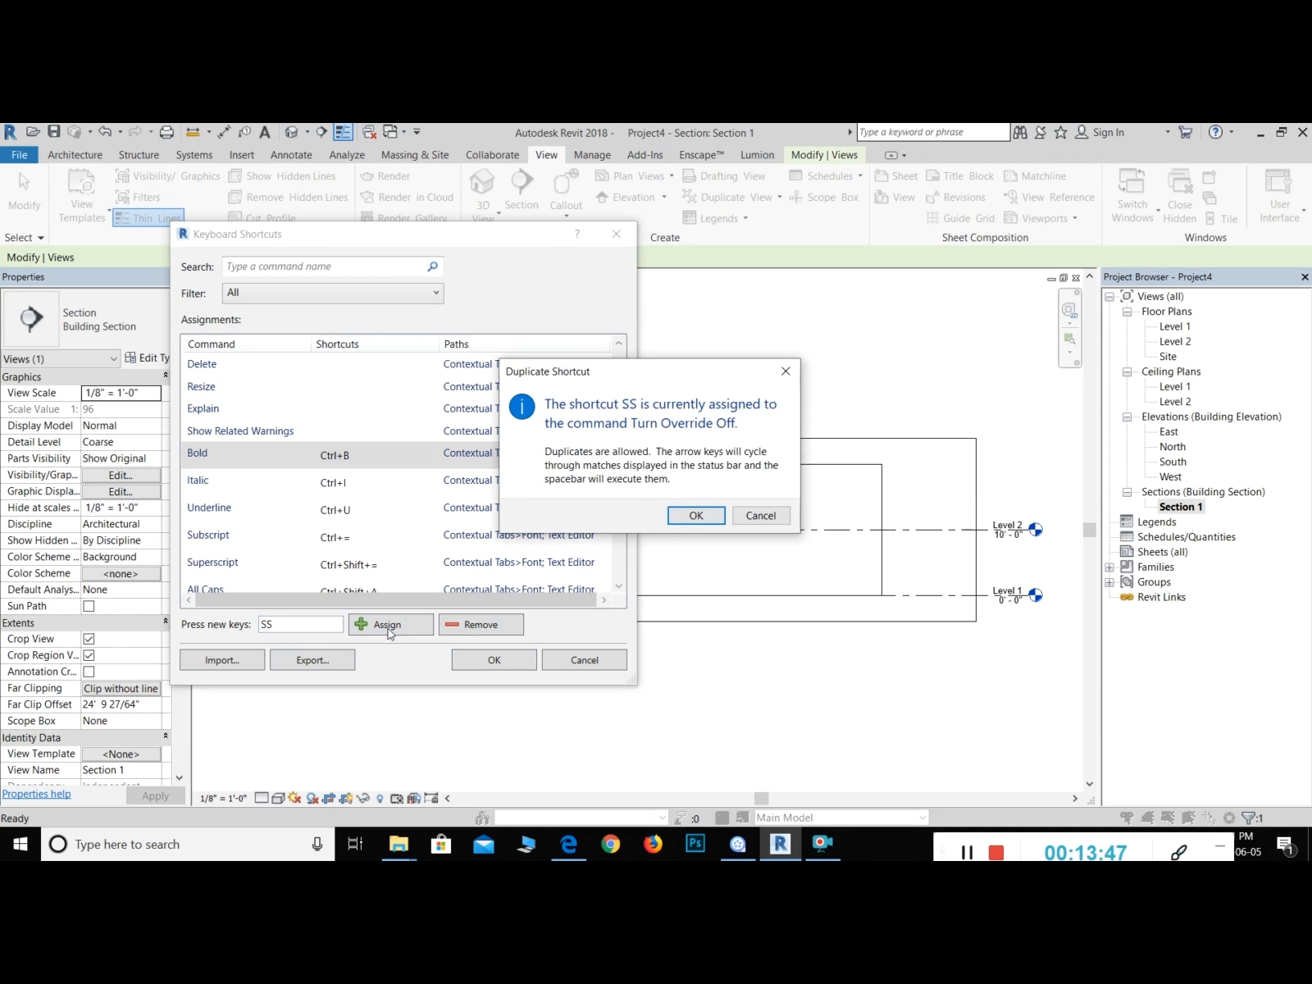
click(696, 515)
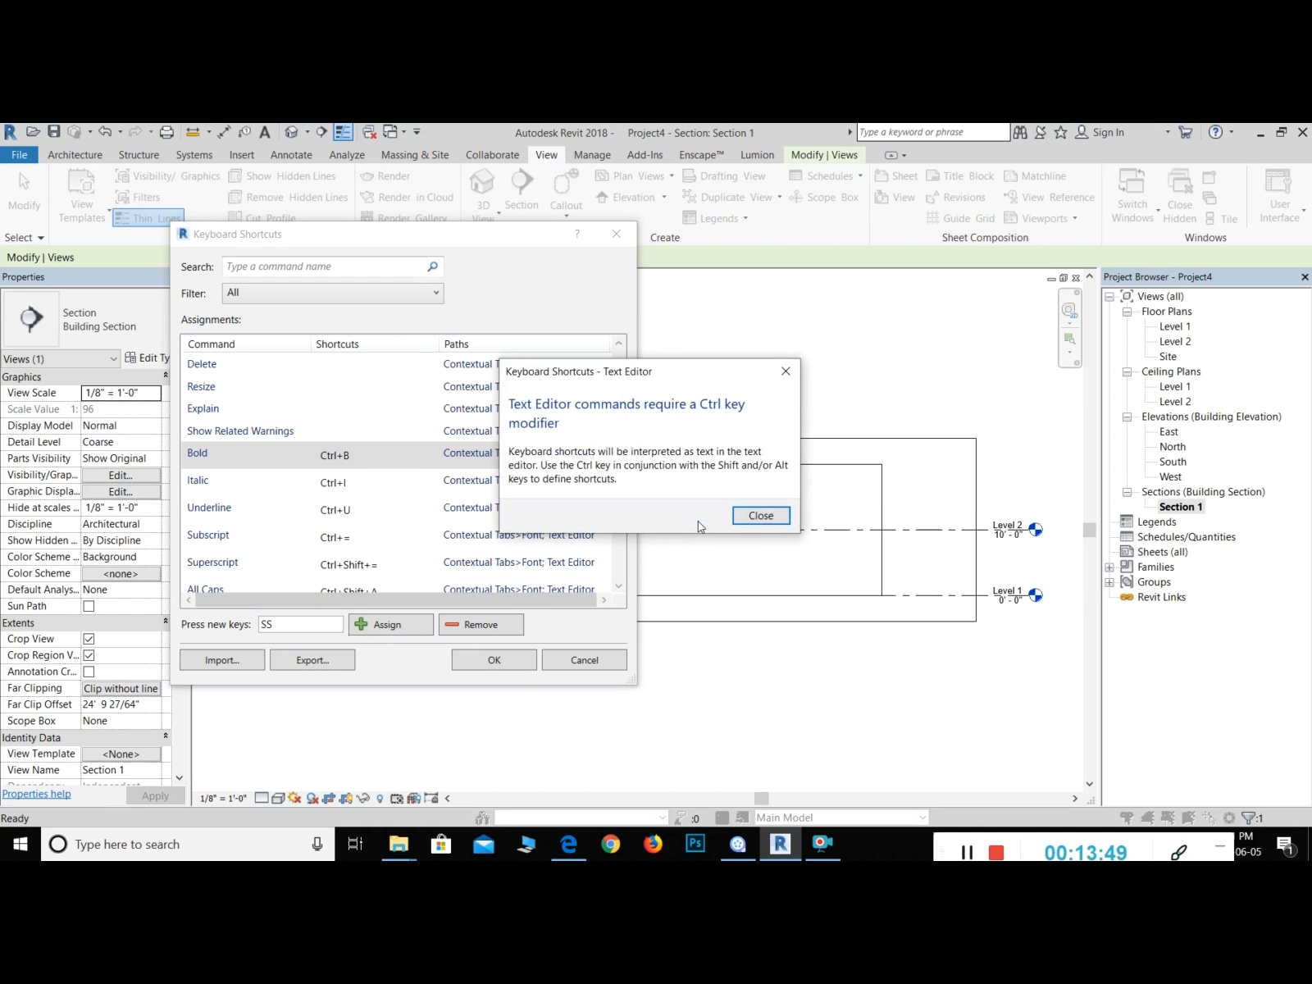
click(760, 516)
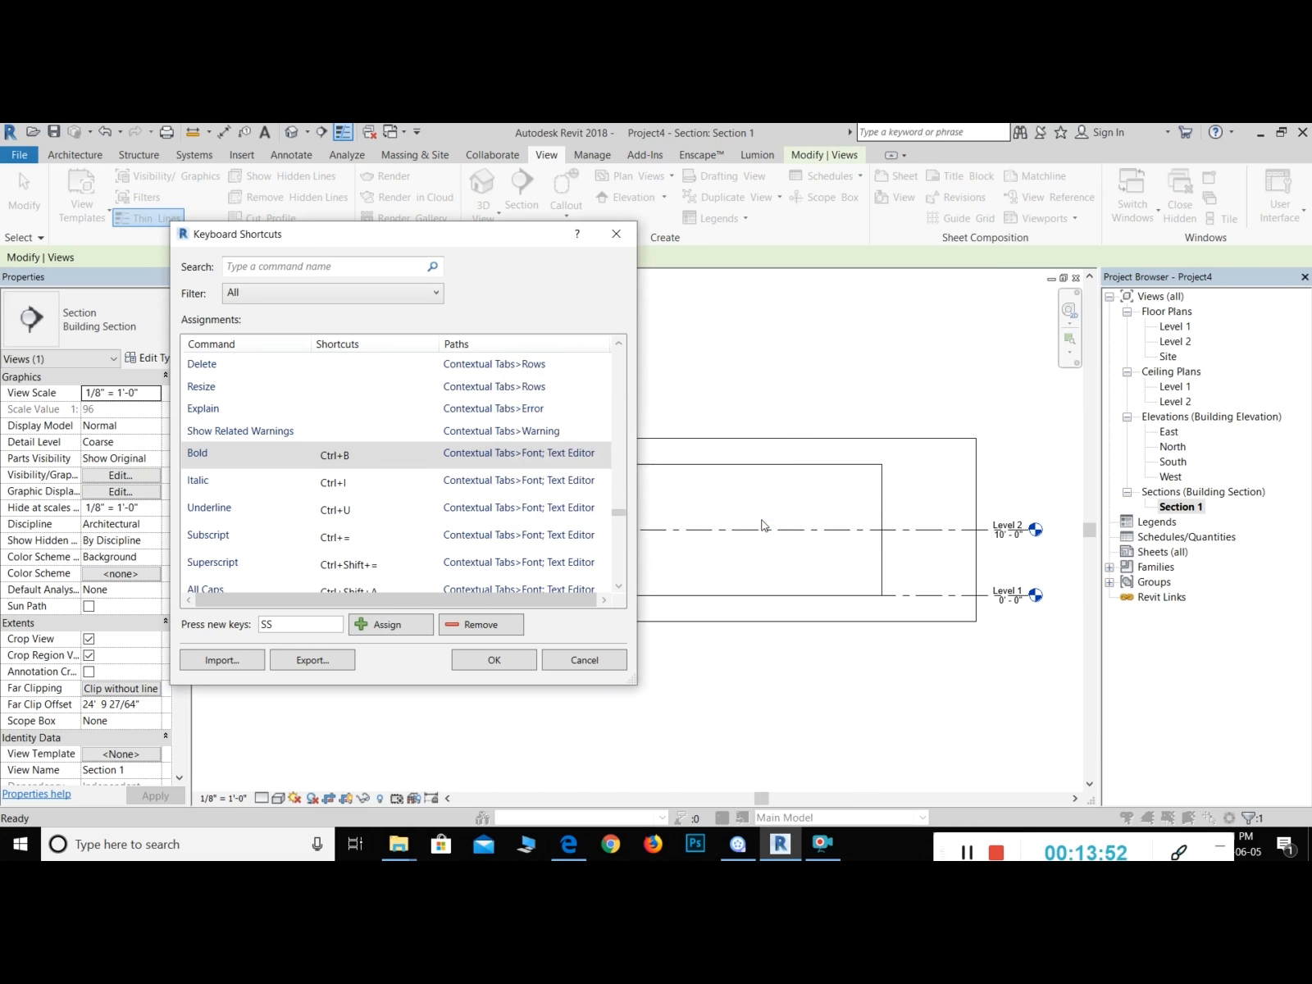
Step: Try to assign SSO as a shortcut for the Bold command, then clear the entered keys
click(304, 624)
click(400, 628)
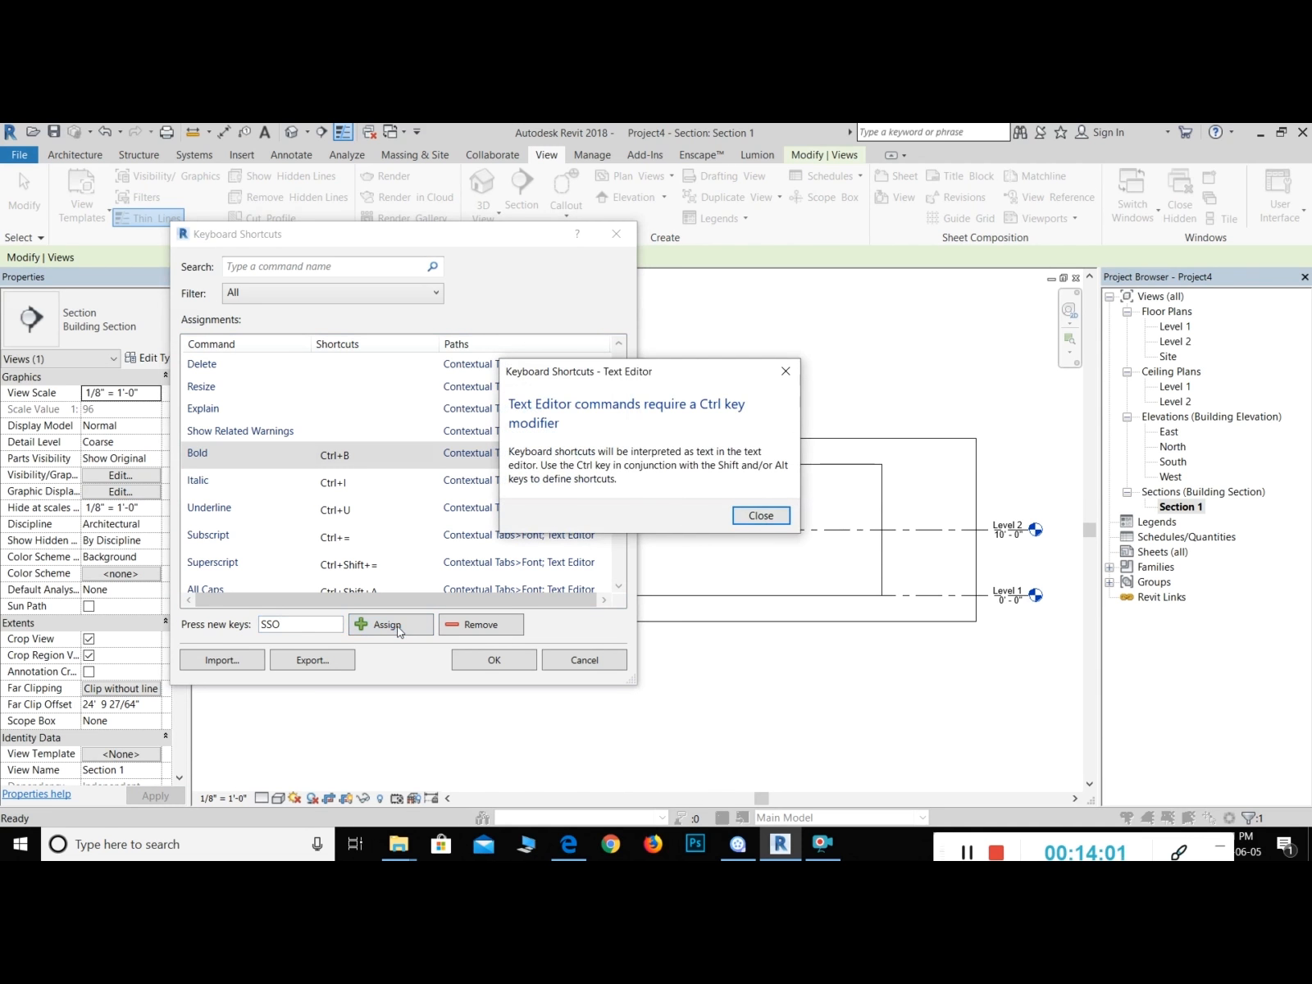
click(763, 515)
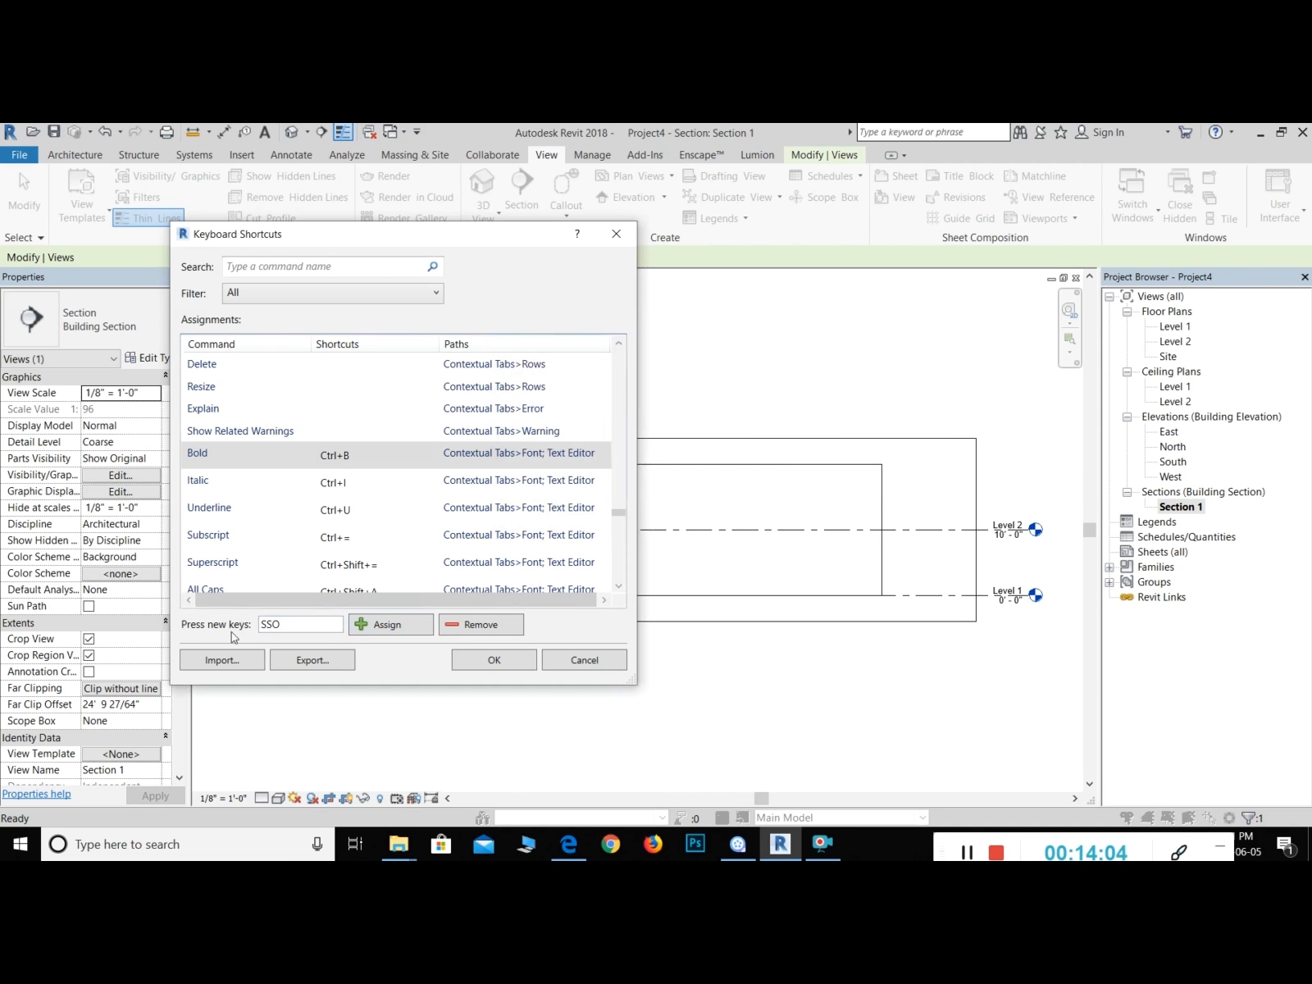
click(289, 624)
click(407, 632)
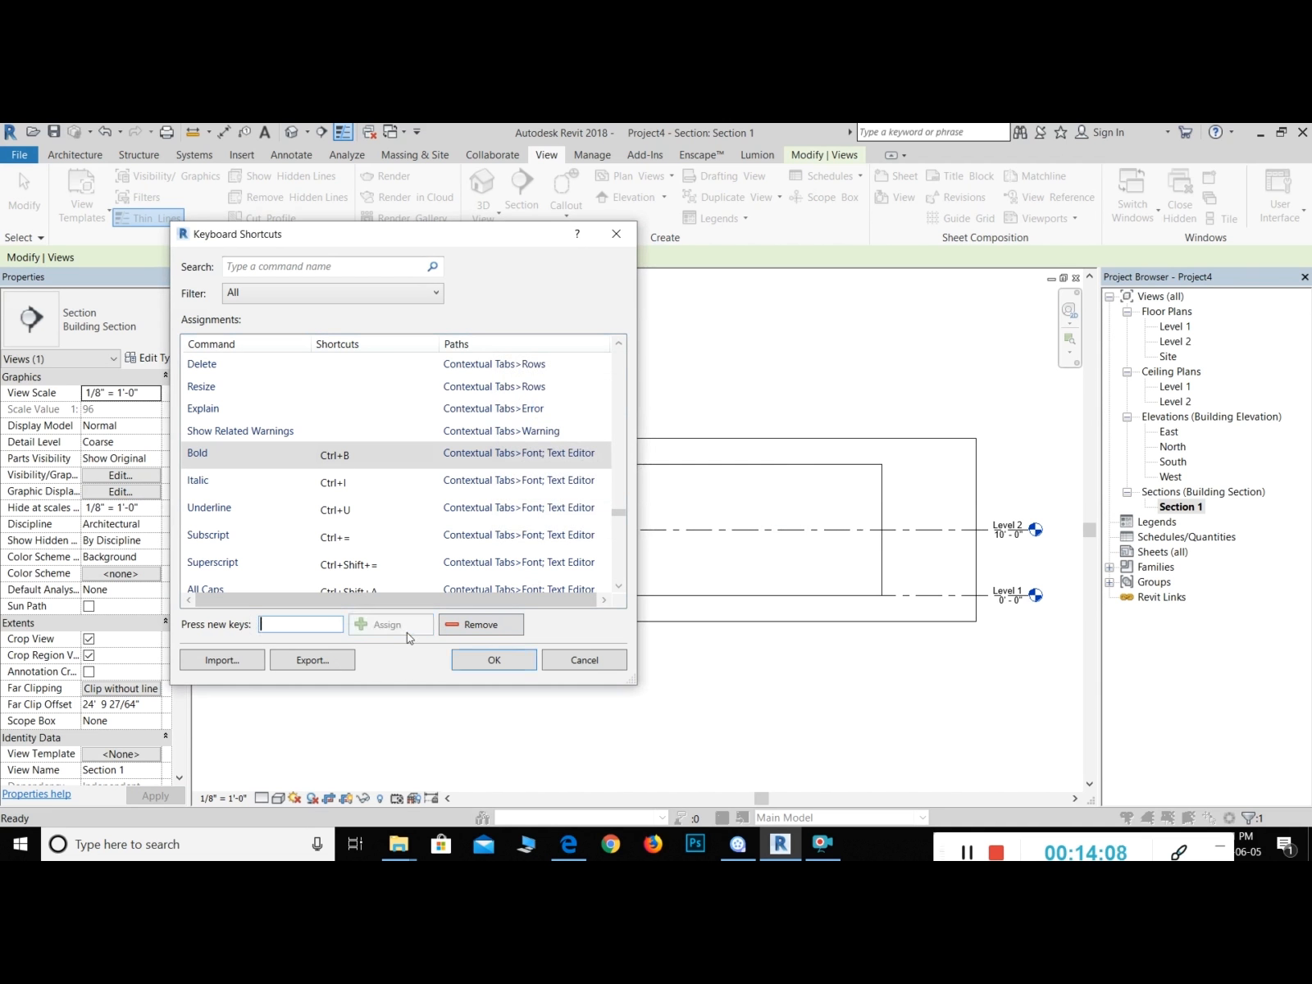
Step: Remove the Ctrl+B shortcut from the Bold command
click(343, 460)
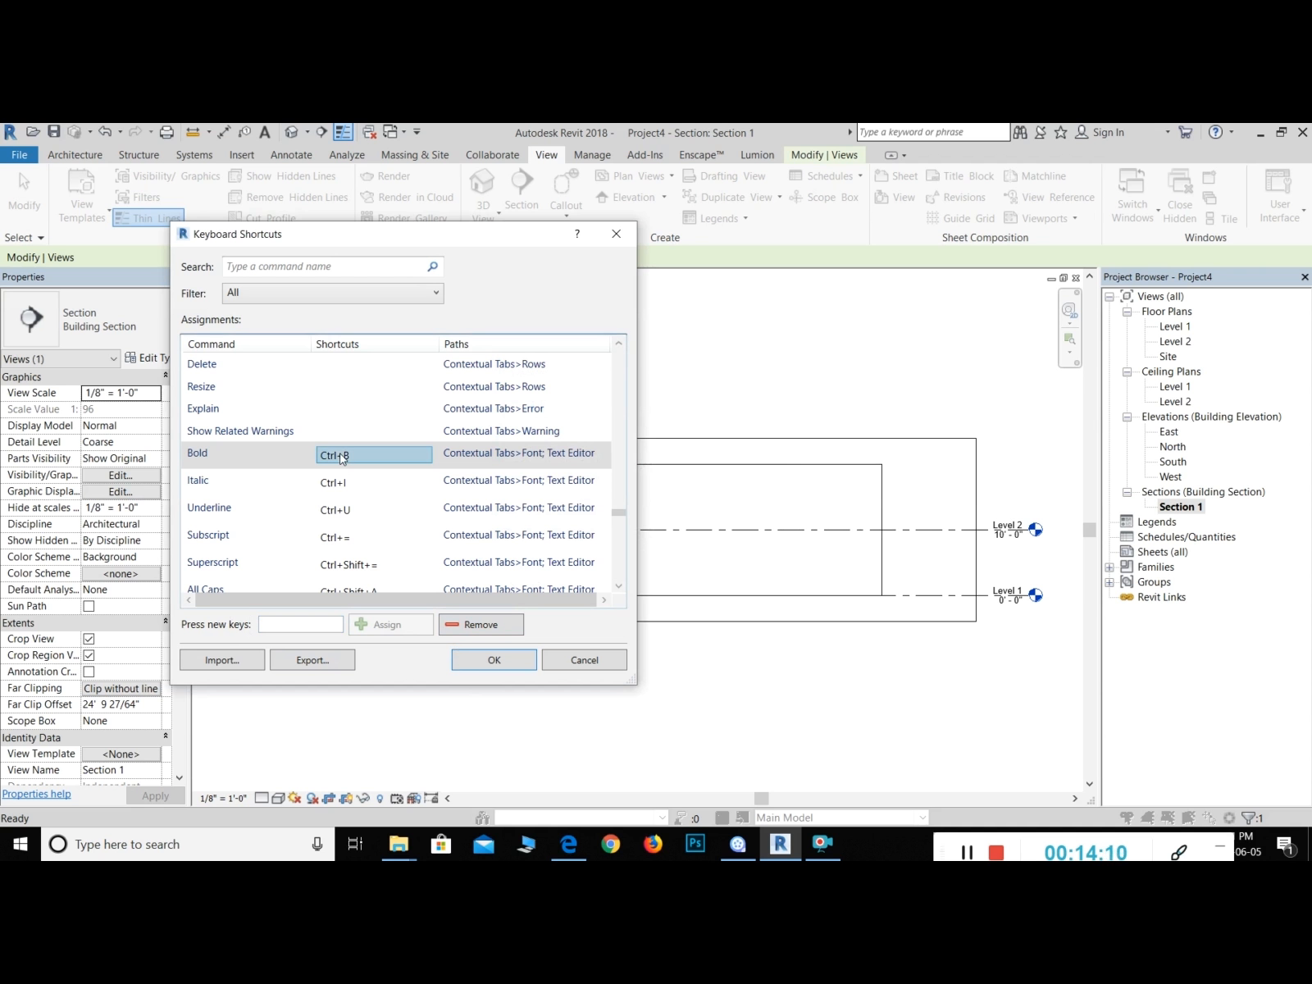
click(472, 624)
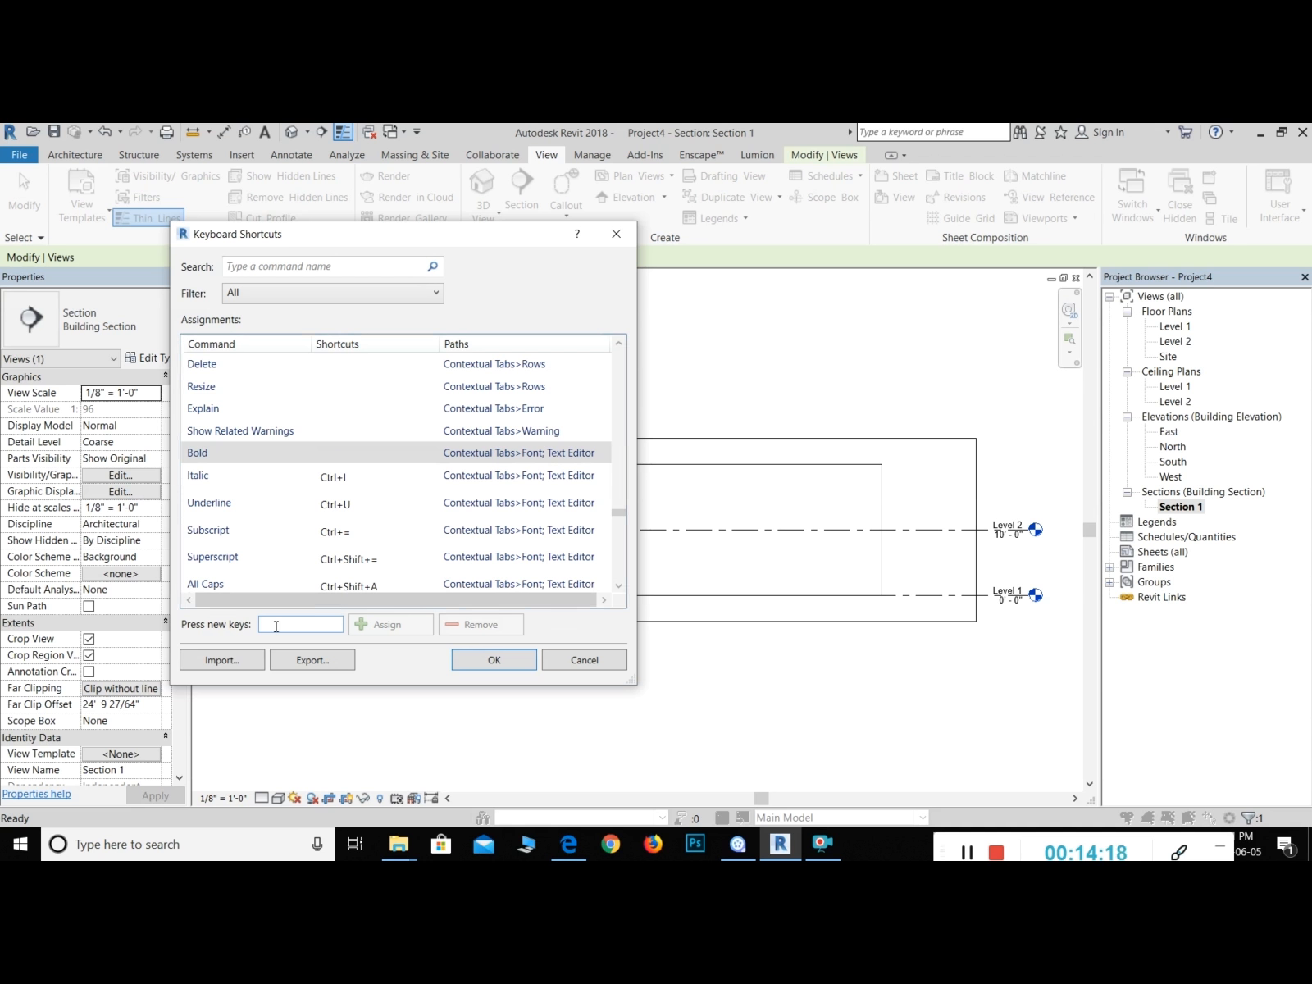
Step: Try Shift+C and Shift+B as the new shortcut for the Bold command, clearing the entered keys each time
key(shift+c)
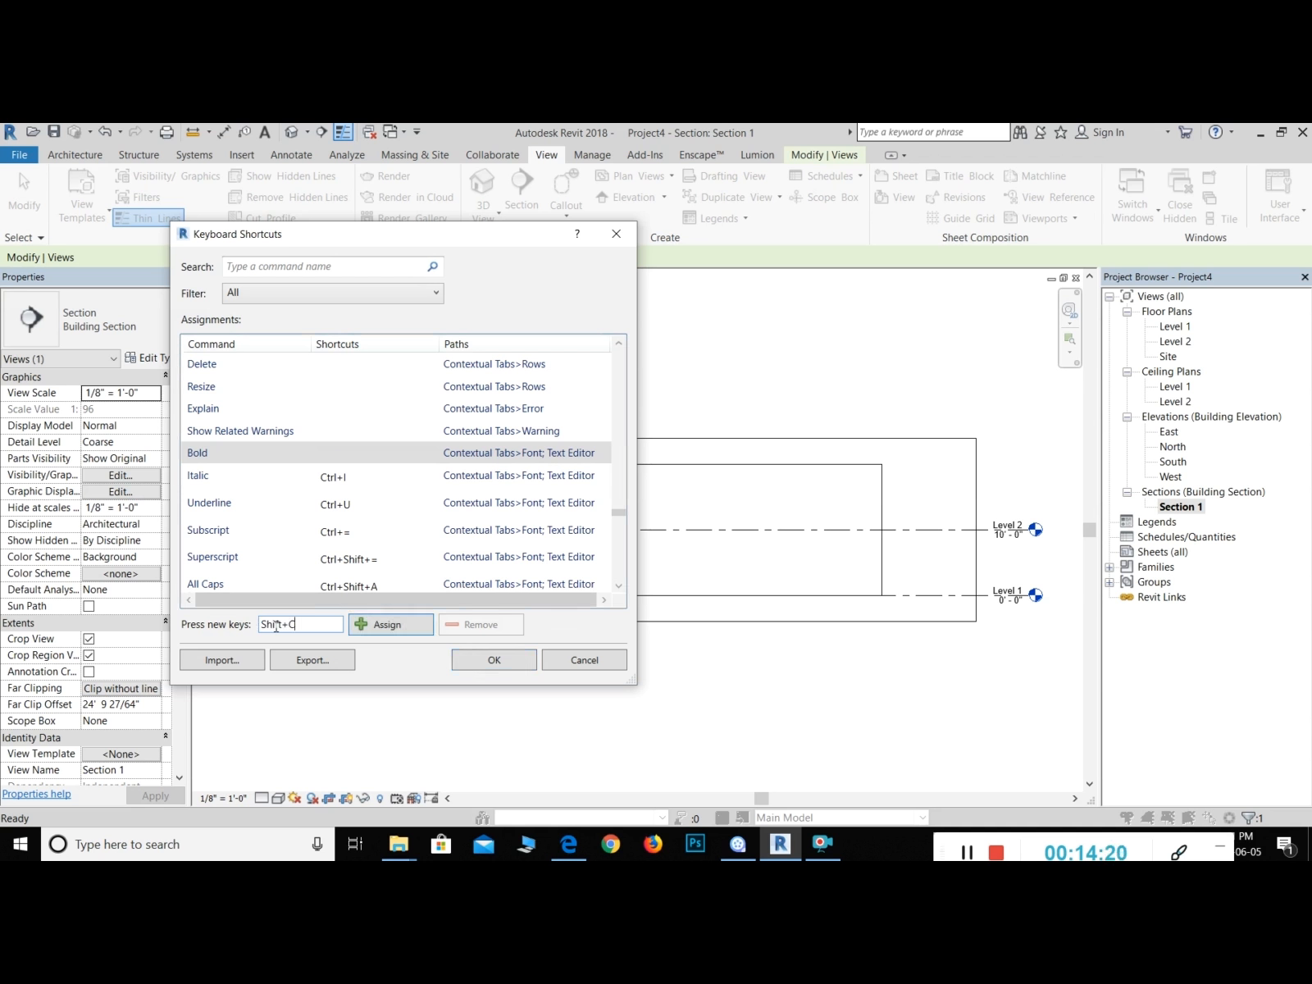
key(BackSpace)
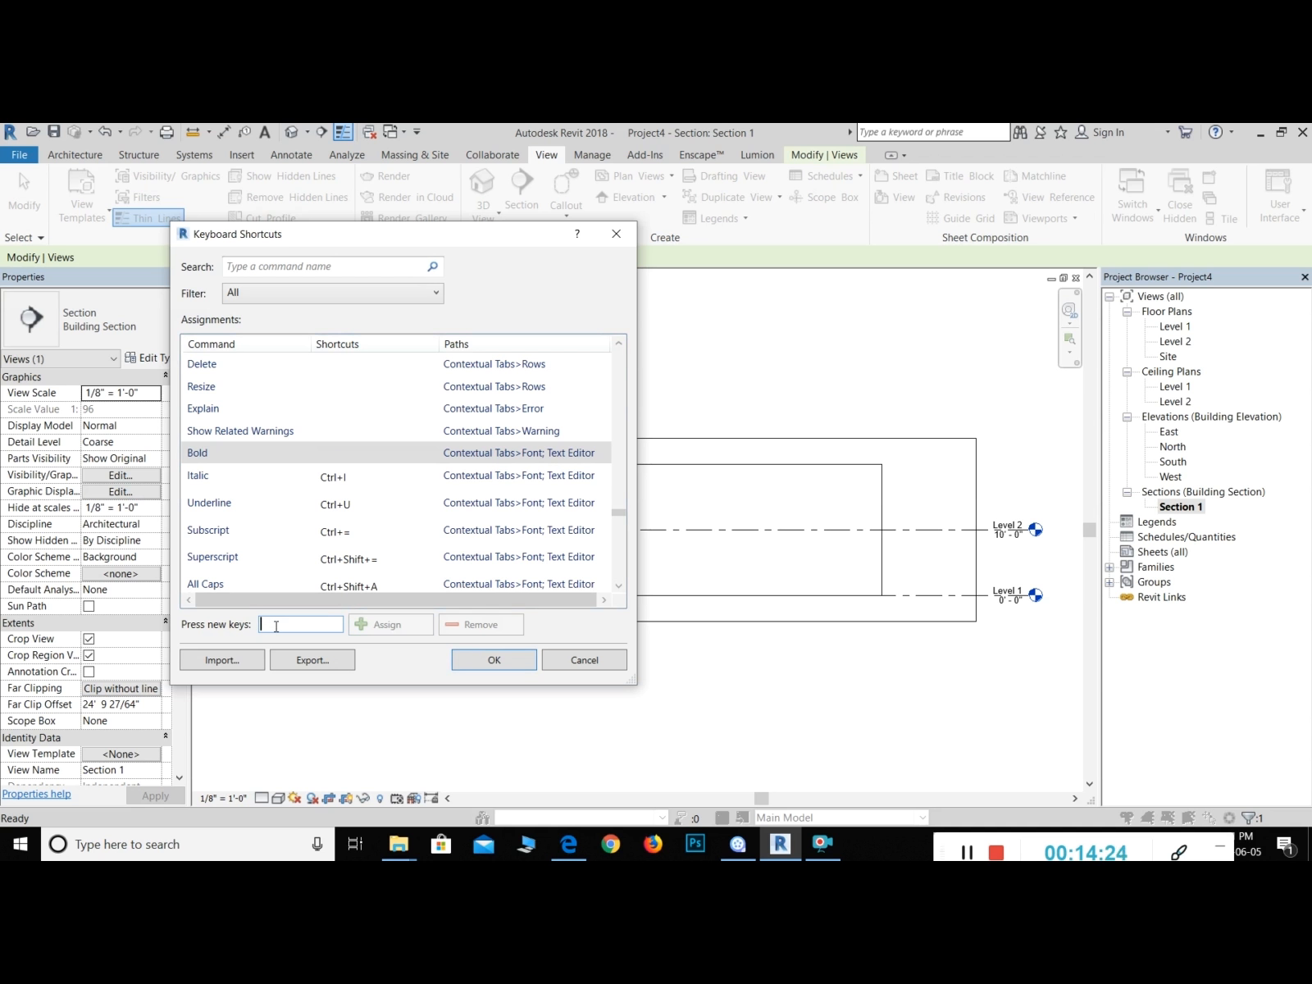
key(shift+b)
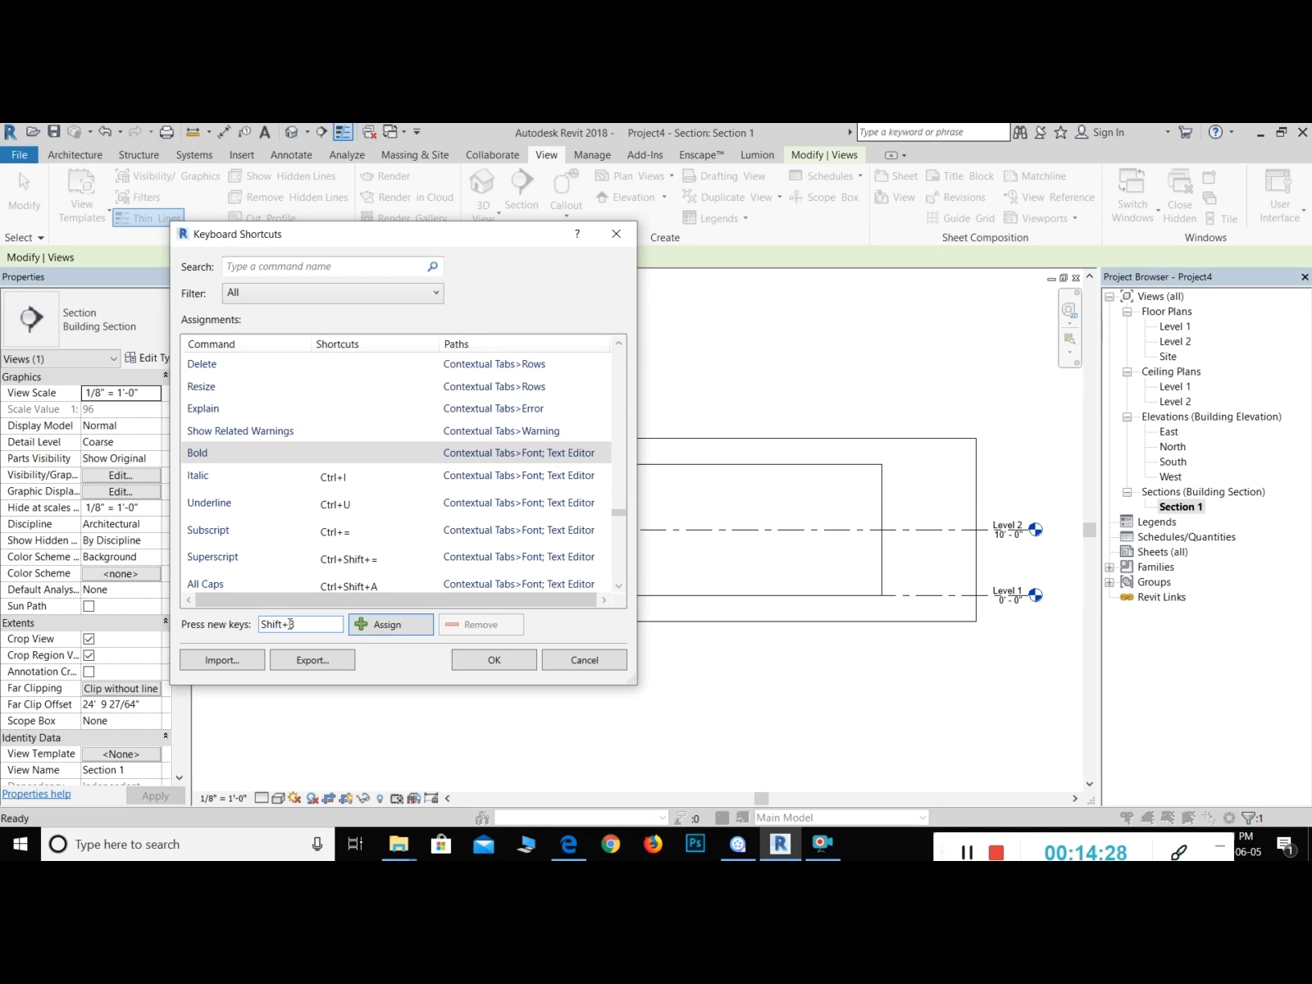
click(405, 625)
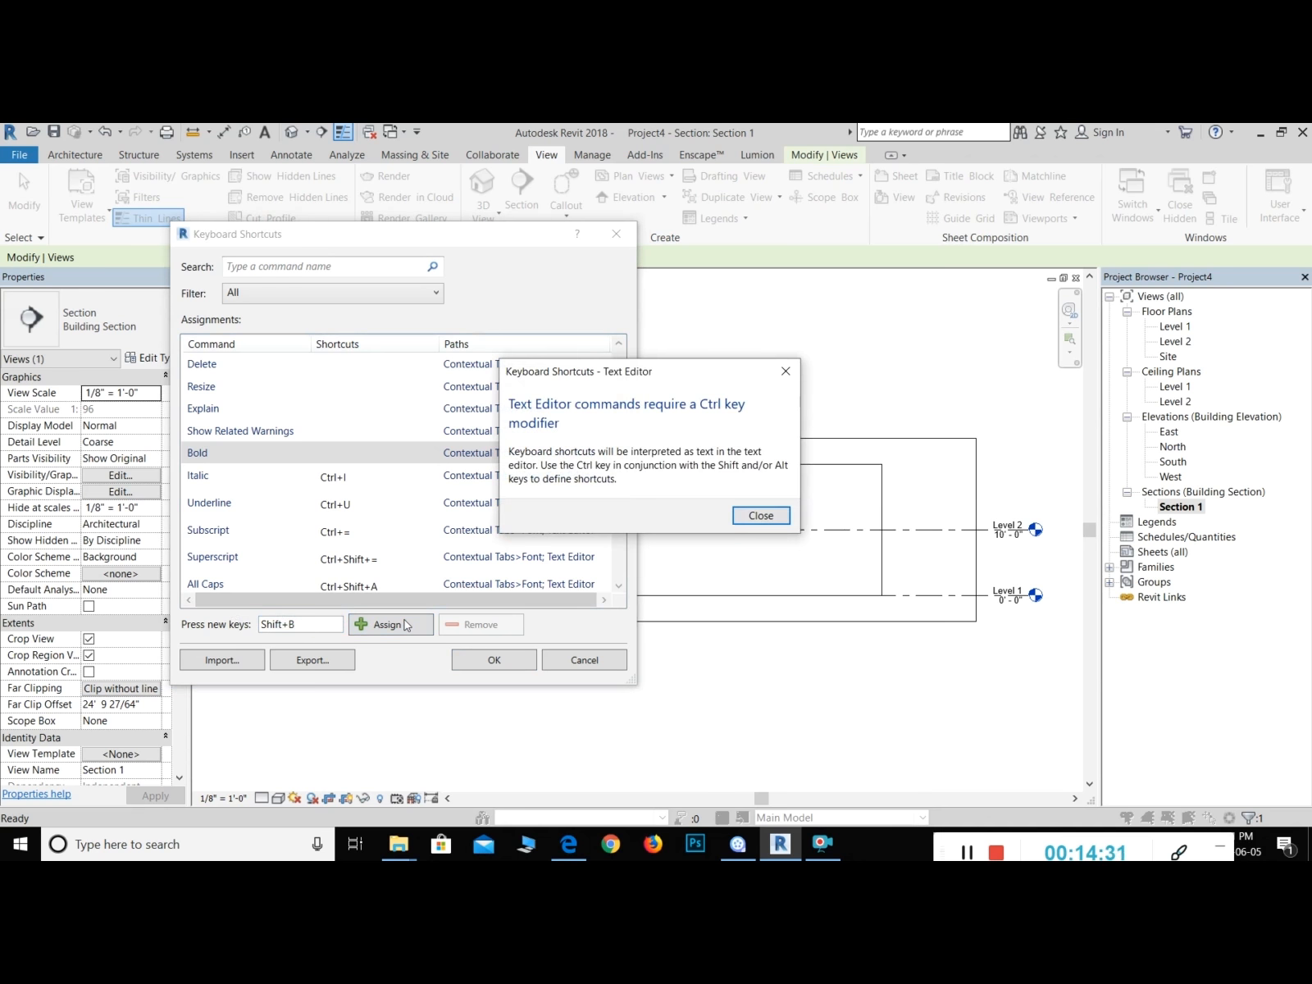
click(749, 517)
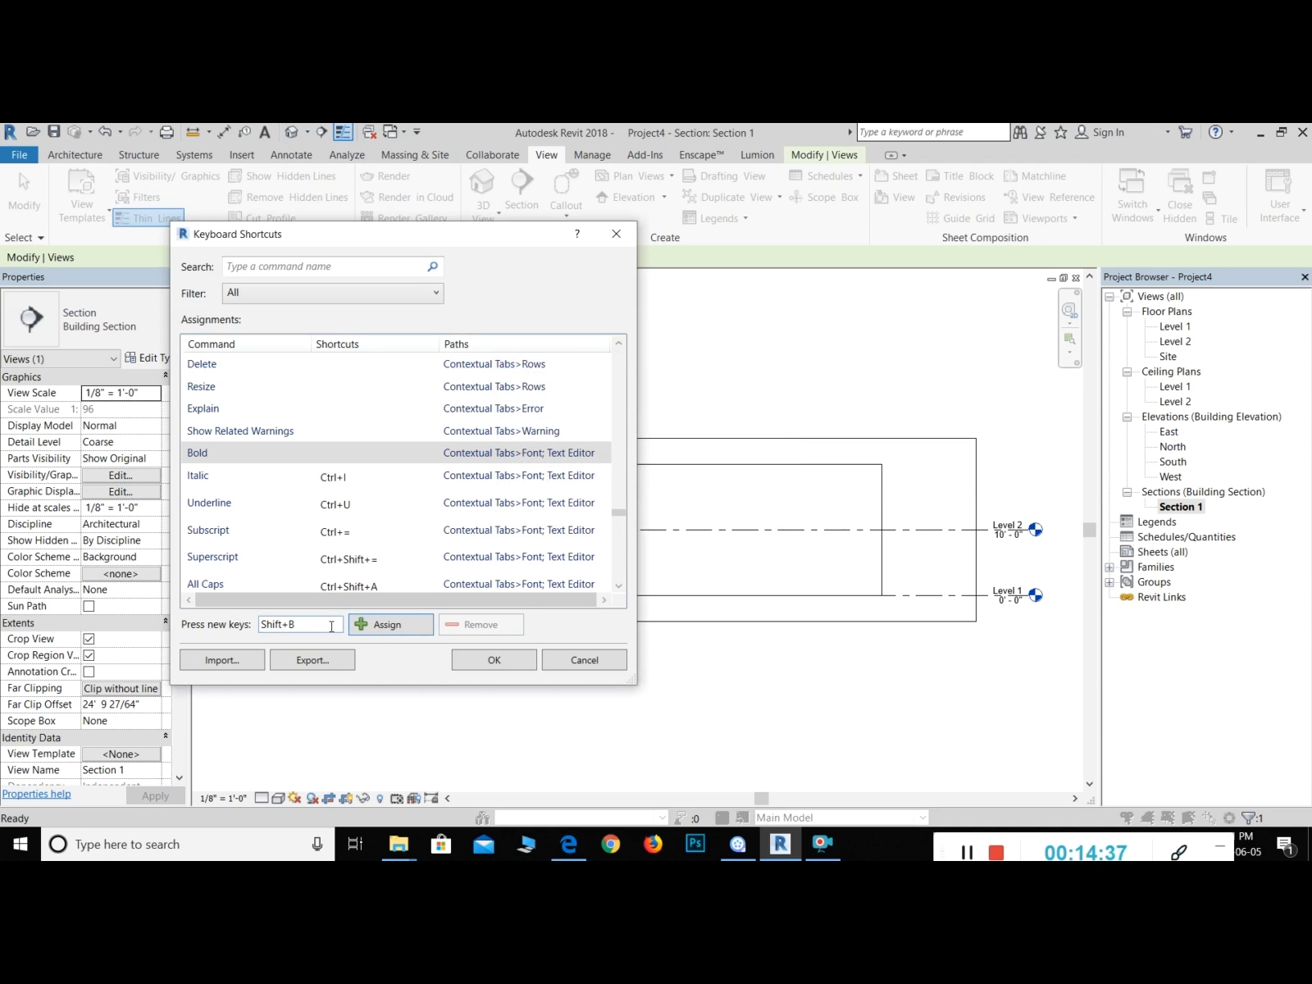
key(BackSpace)
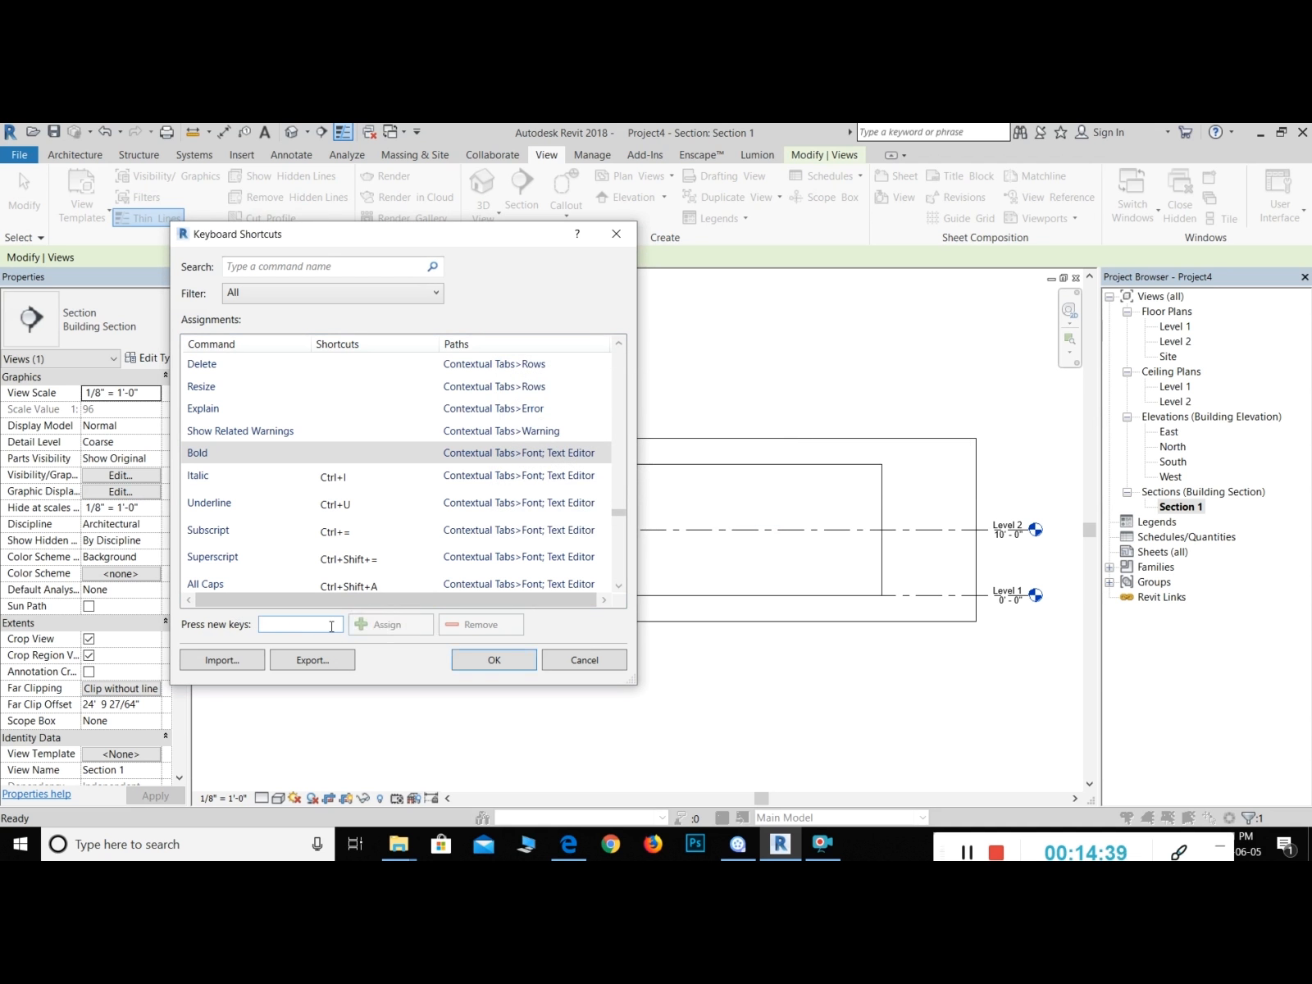
Step: Assign Ctrl+B as the shortcut for the Bold command
key(ctrl+b)
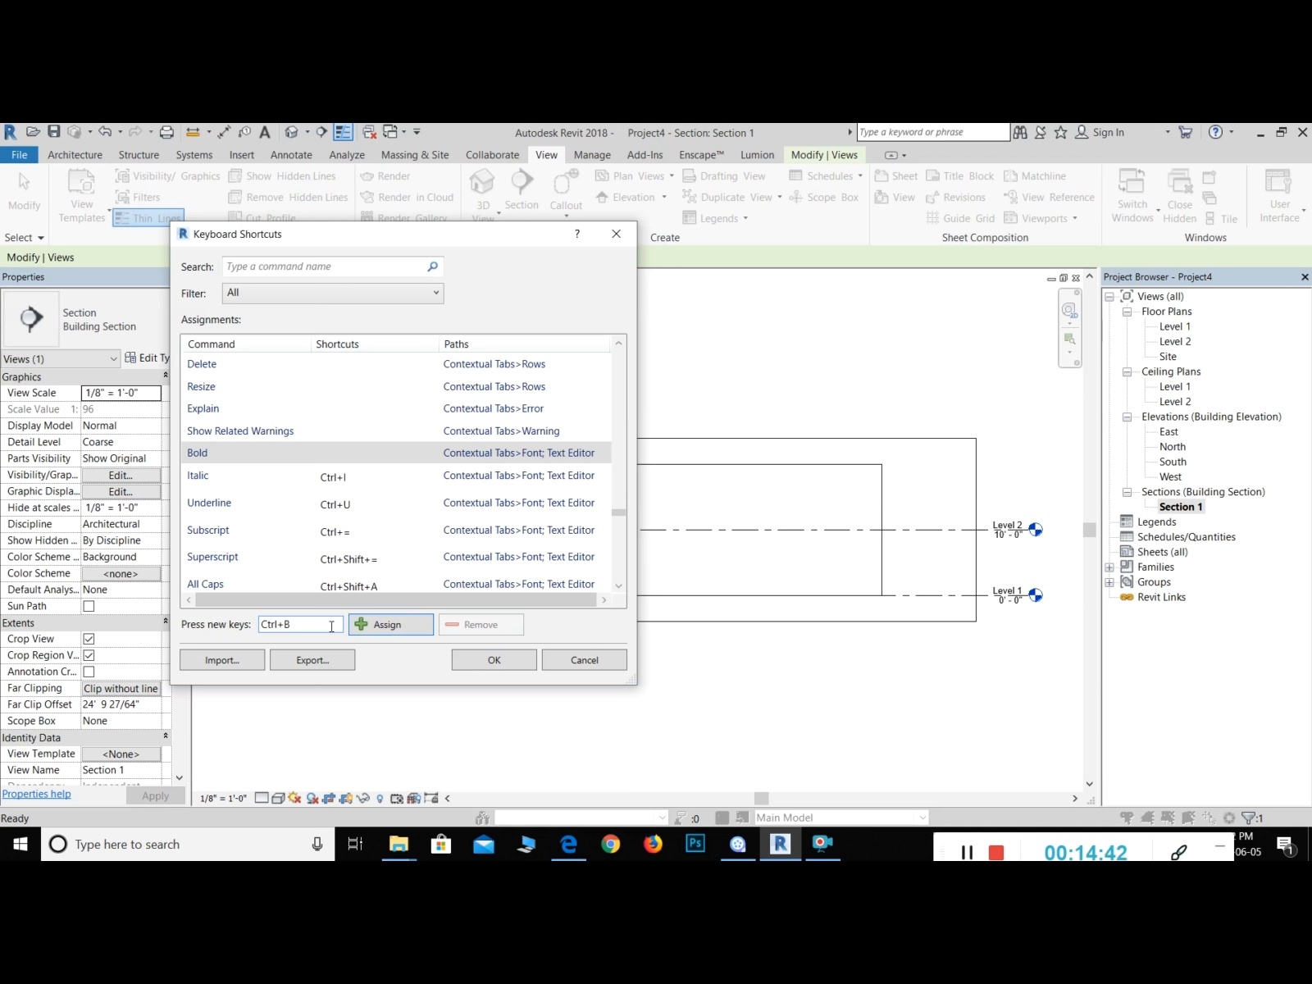
click(397, 626)
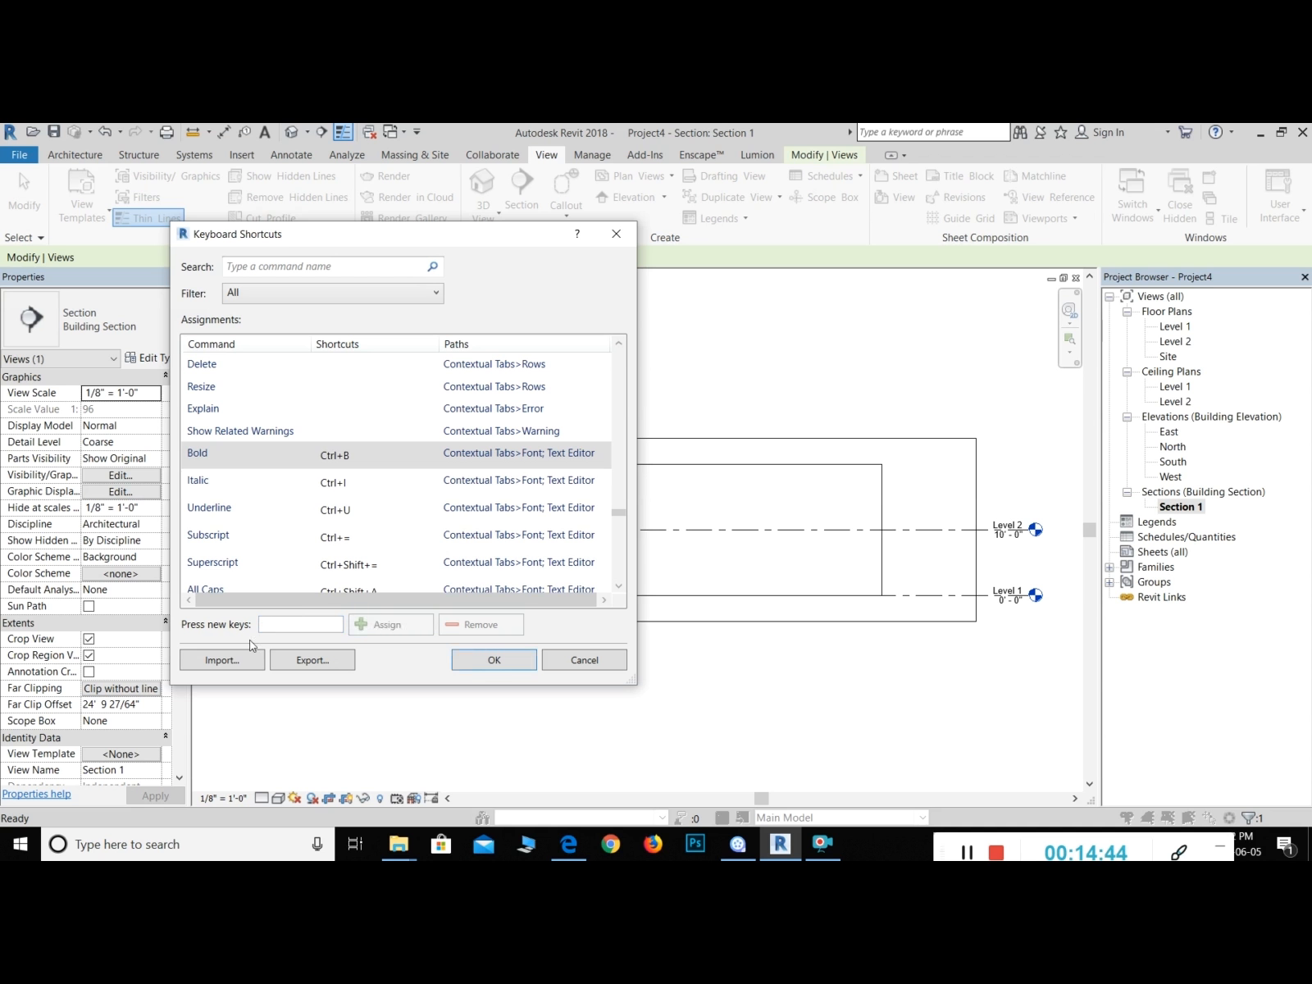
Step: Try to enter the Enter key as an additional shortcut for the Bold command
click(285, 625)
key(Return)
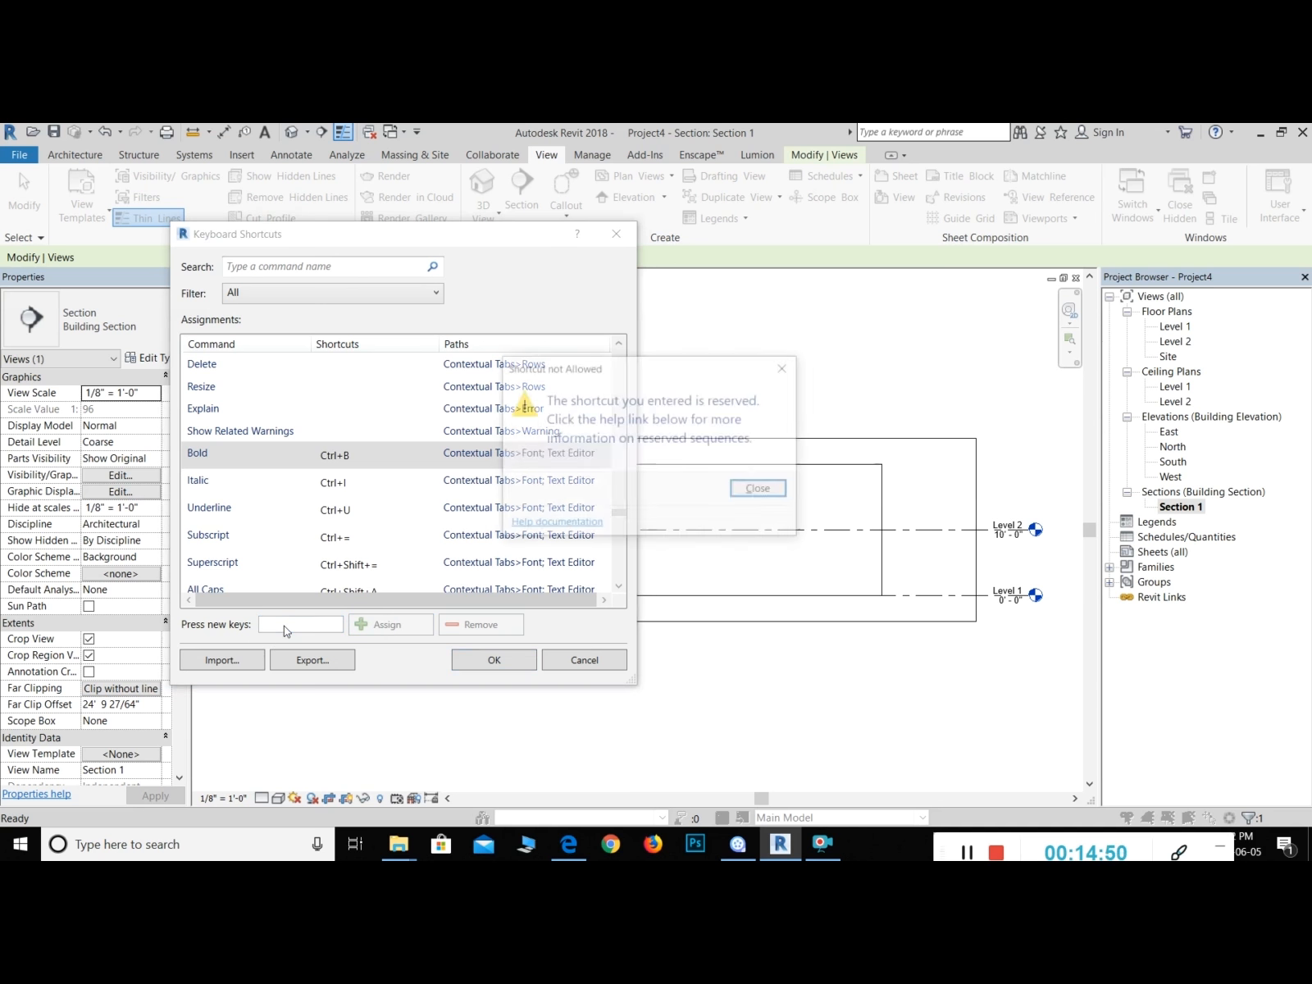
click(763, 491)
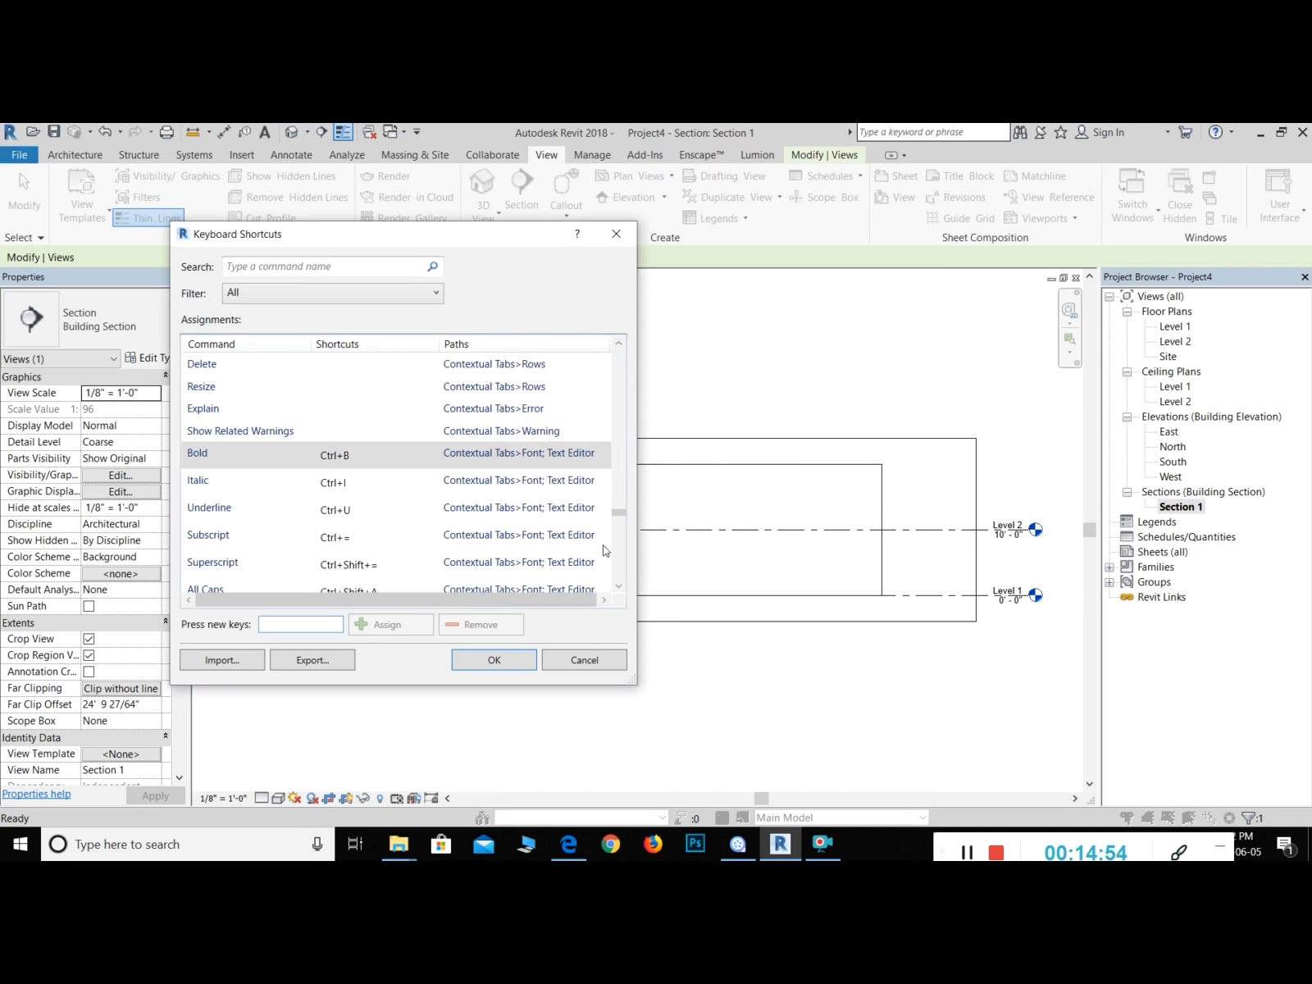
key(Return)
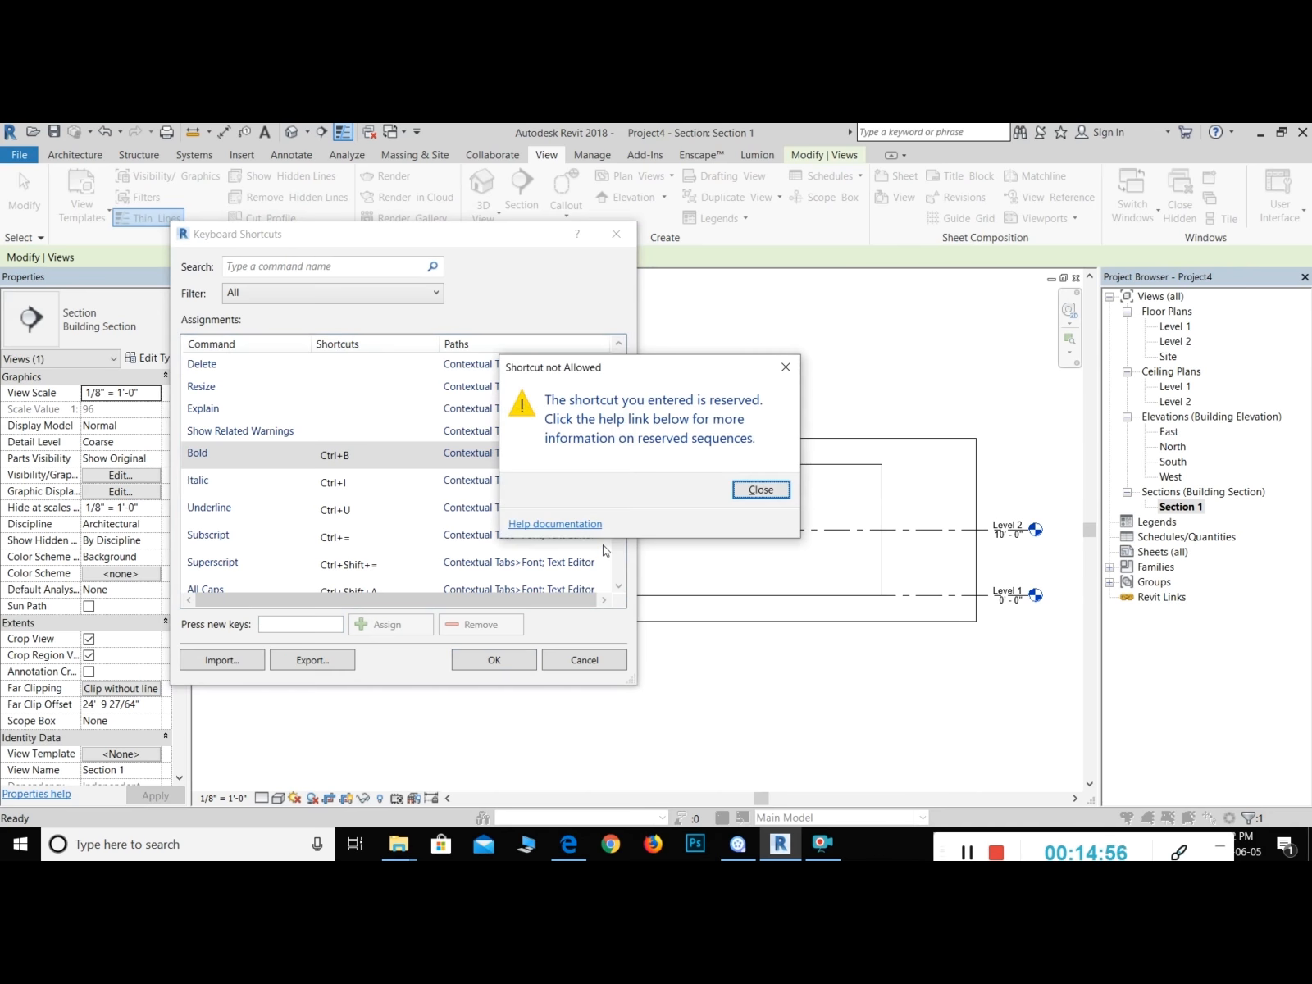
key(Return)
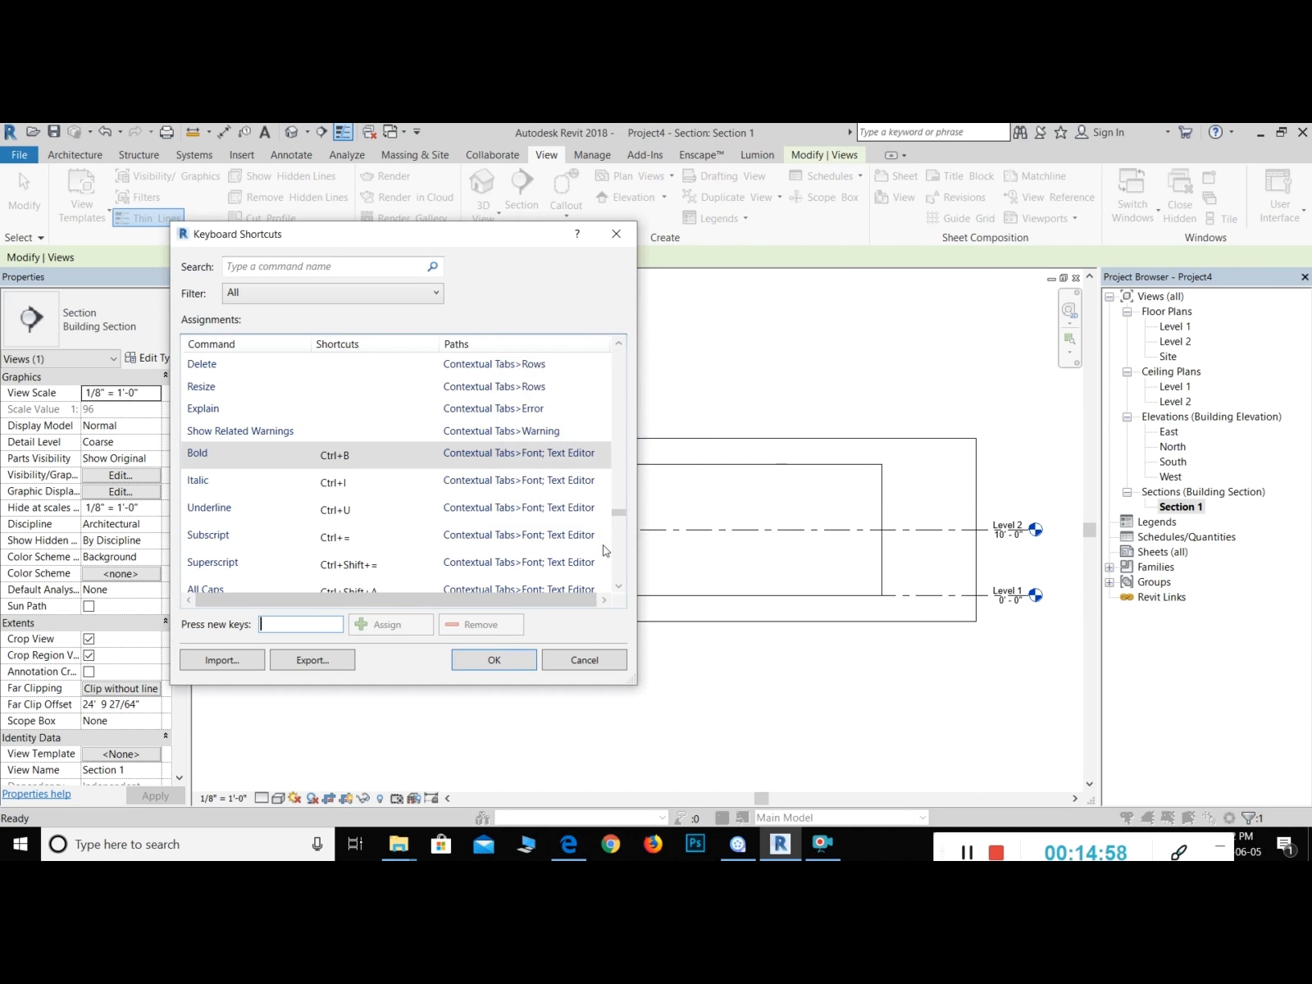
Step: Assign Ctrl+L as an additional shortcut for the Bold command
key(ctrl+l)
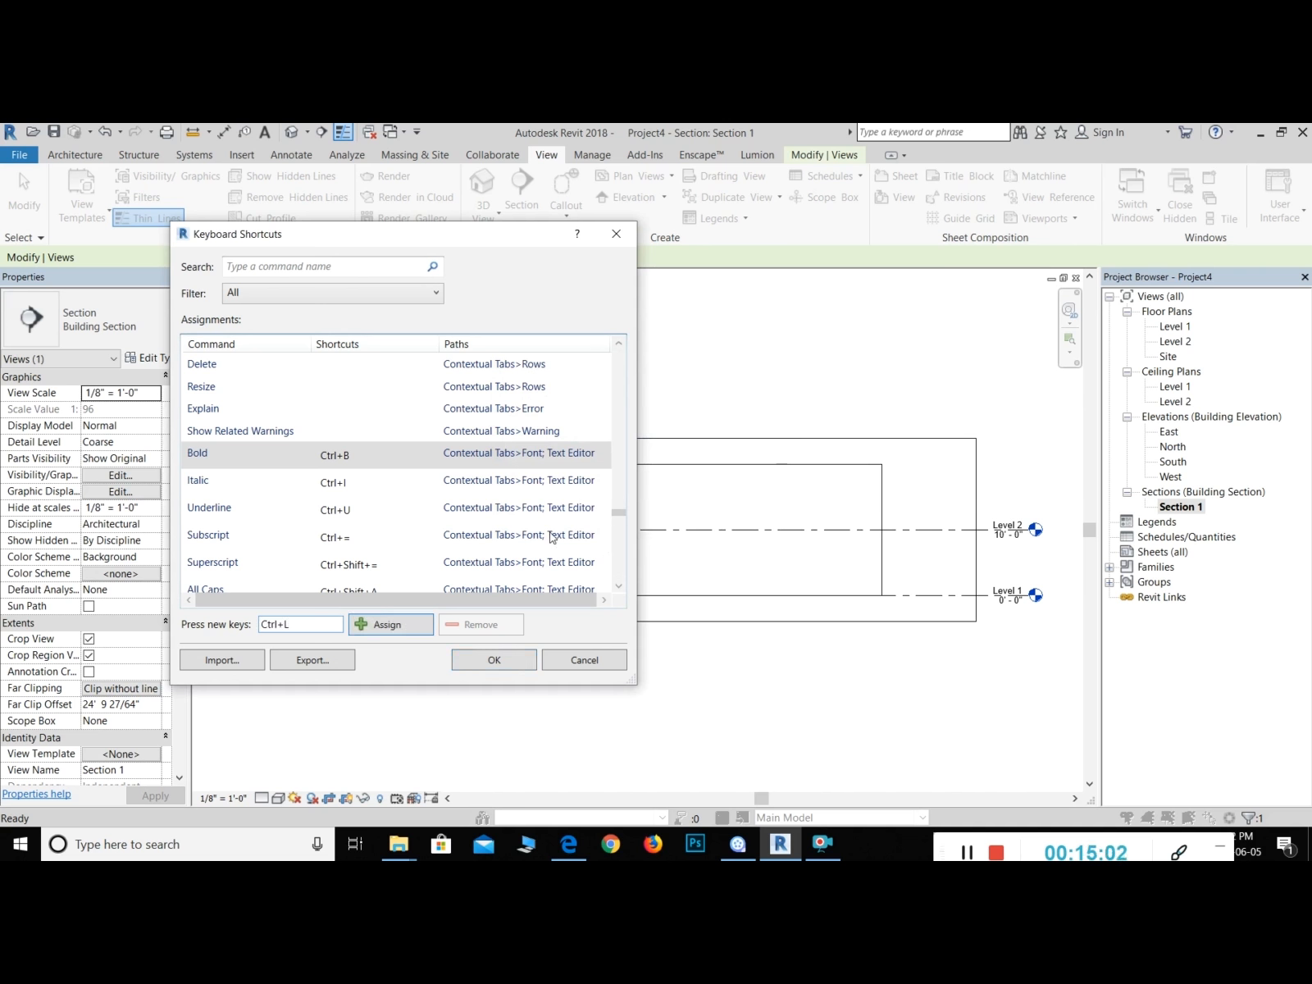
click(404, 629)
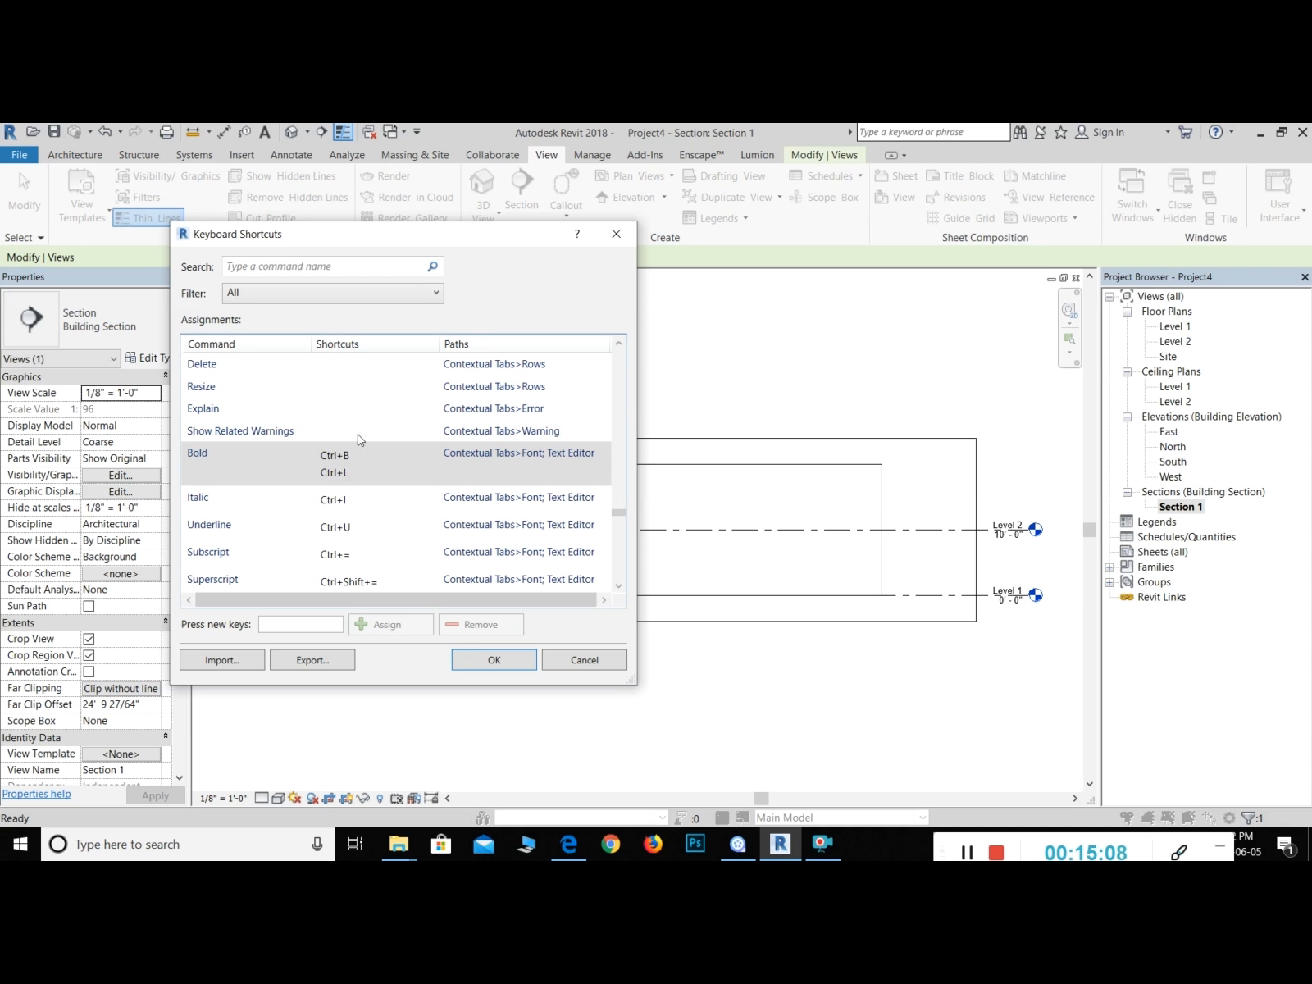
Step: Remove the Ctrl+L shortcut from the Bold command and accept the keyboard shortcut settings
click(343, 476)
click(334, 474)
click(453, 626)
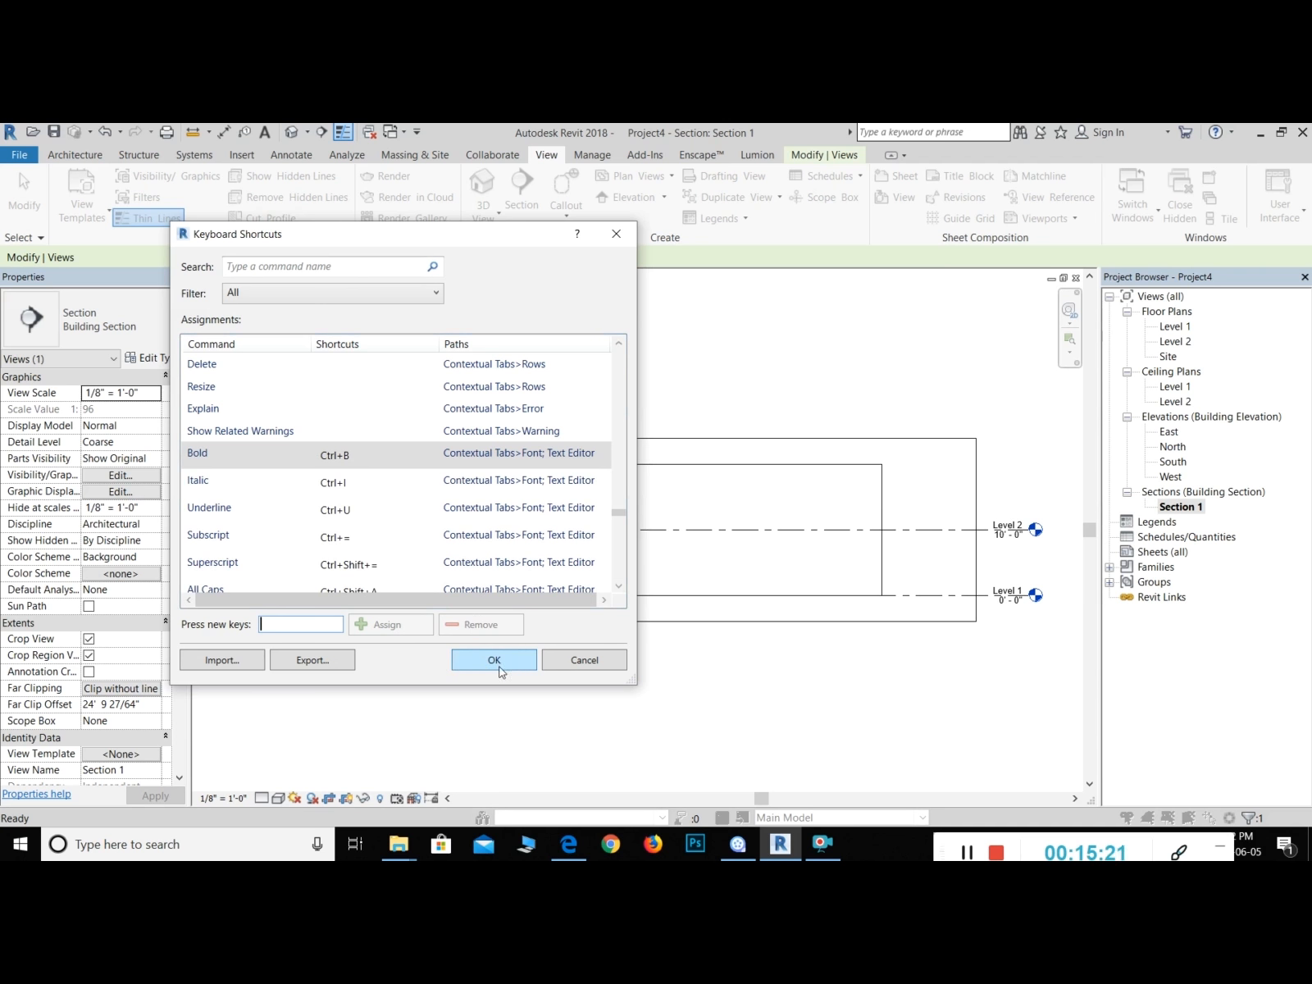
click(494, 660)
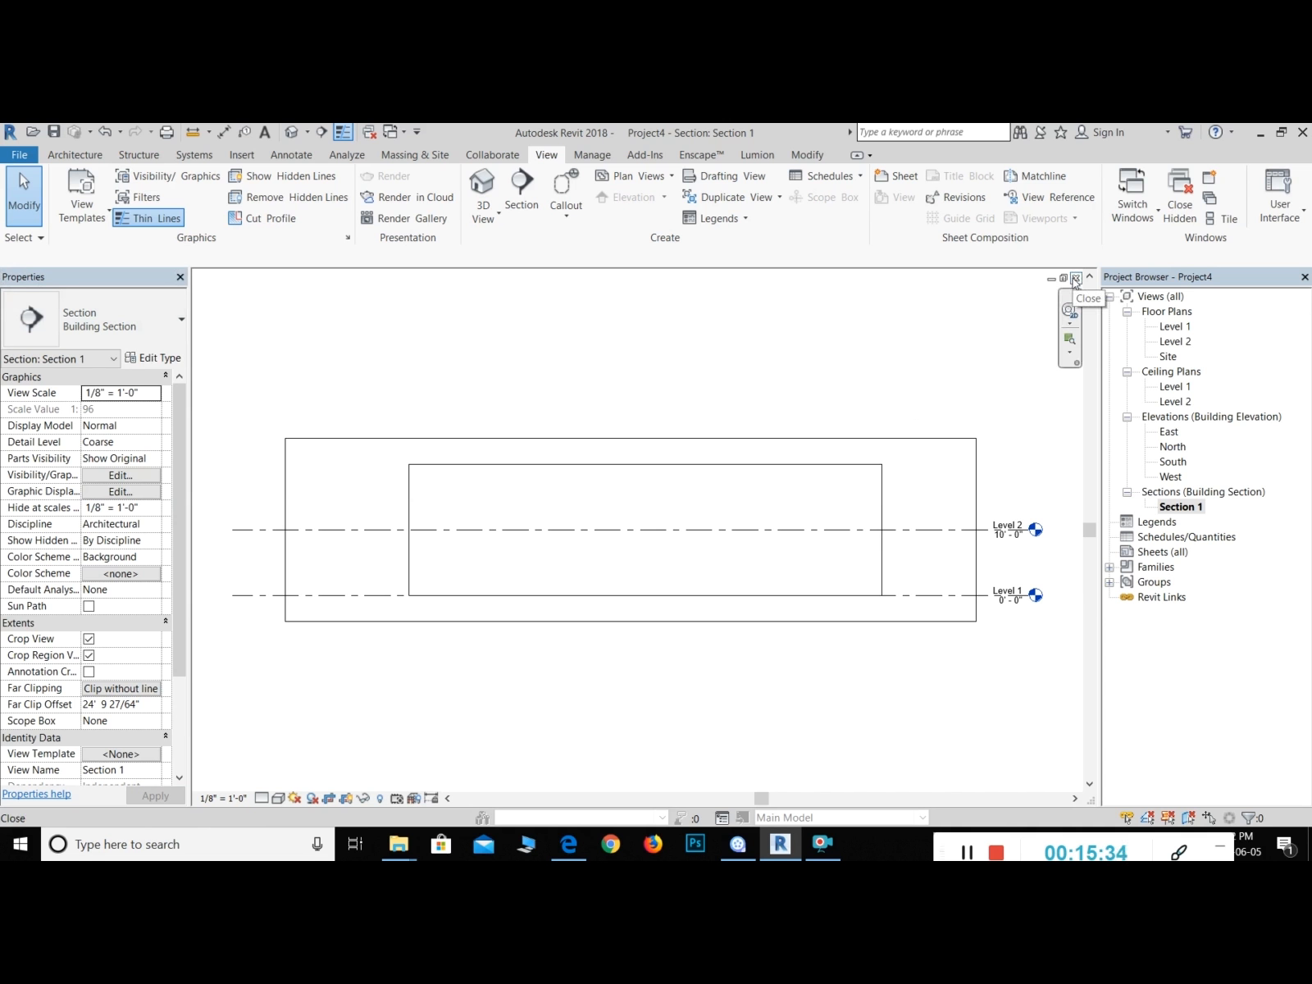
Step: Close the Properties palette and the Project Browser
mouse_move(246, 375)
middle_down()
mouse_move(431, 415)
mouse_move(392, 373)
middle_up()
click(181, 277)
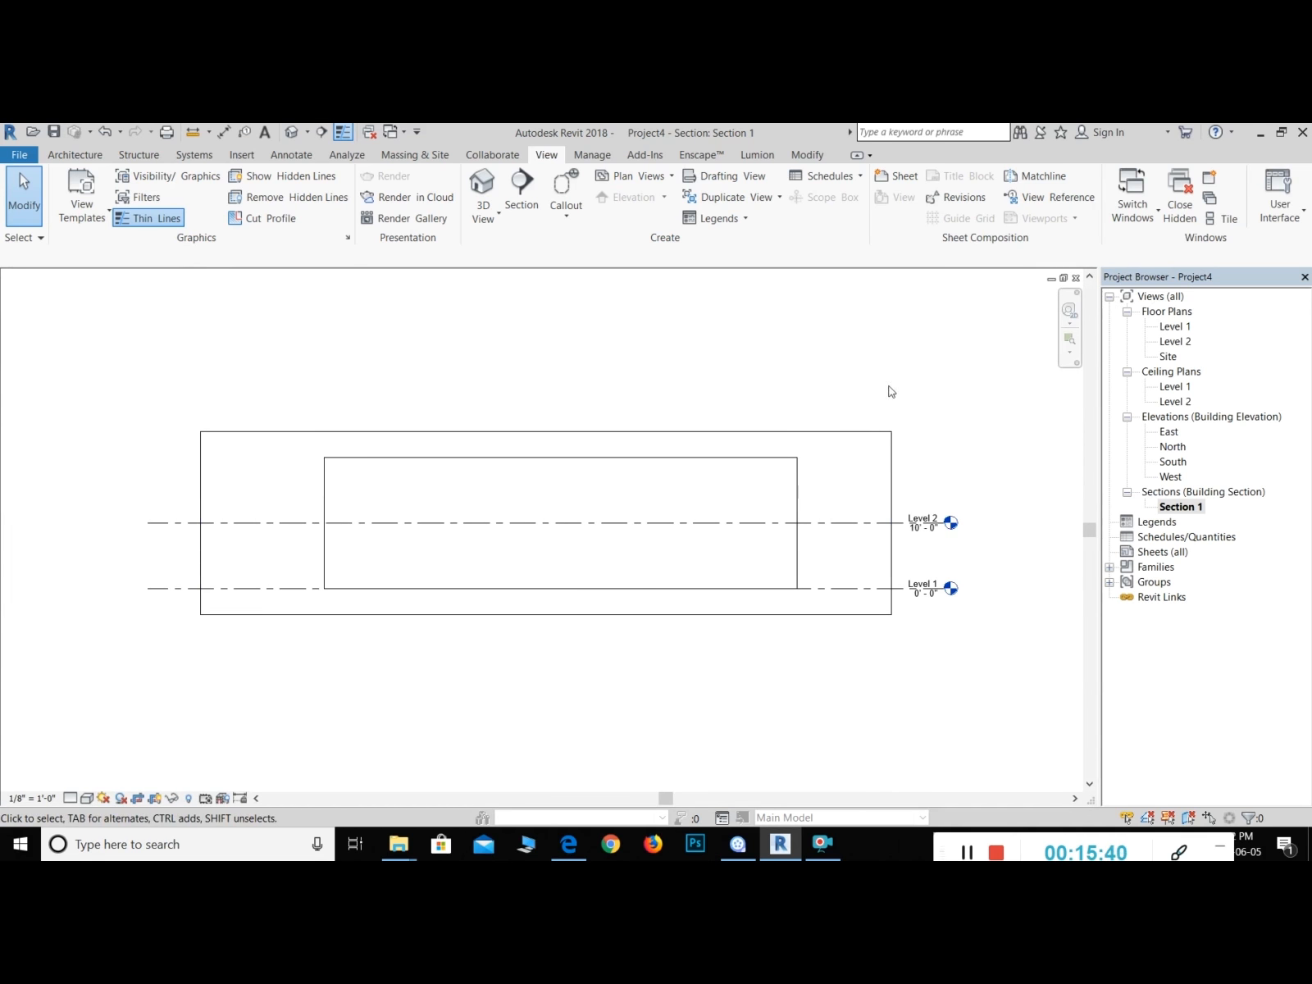
click(1305, 278)
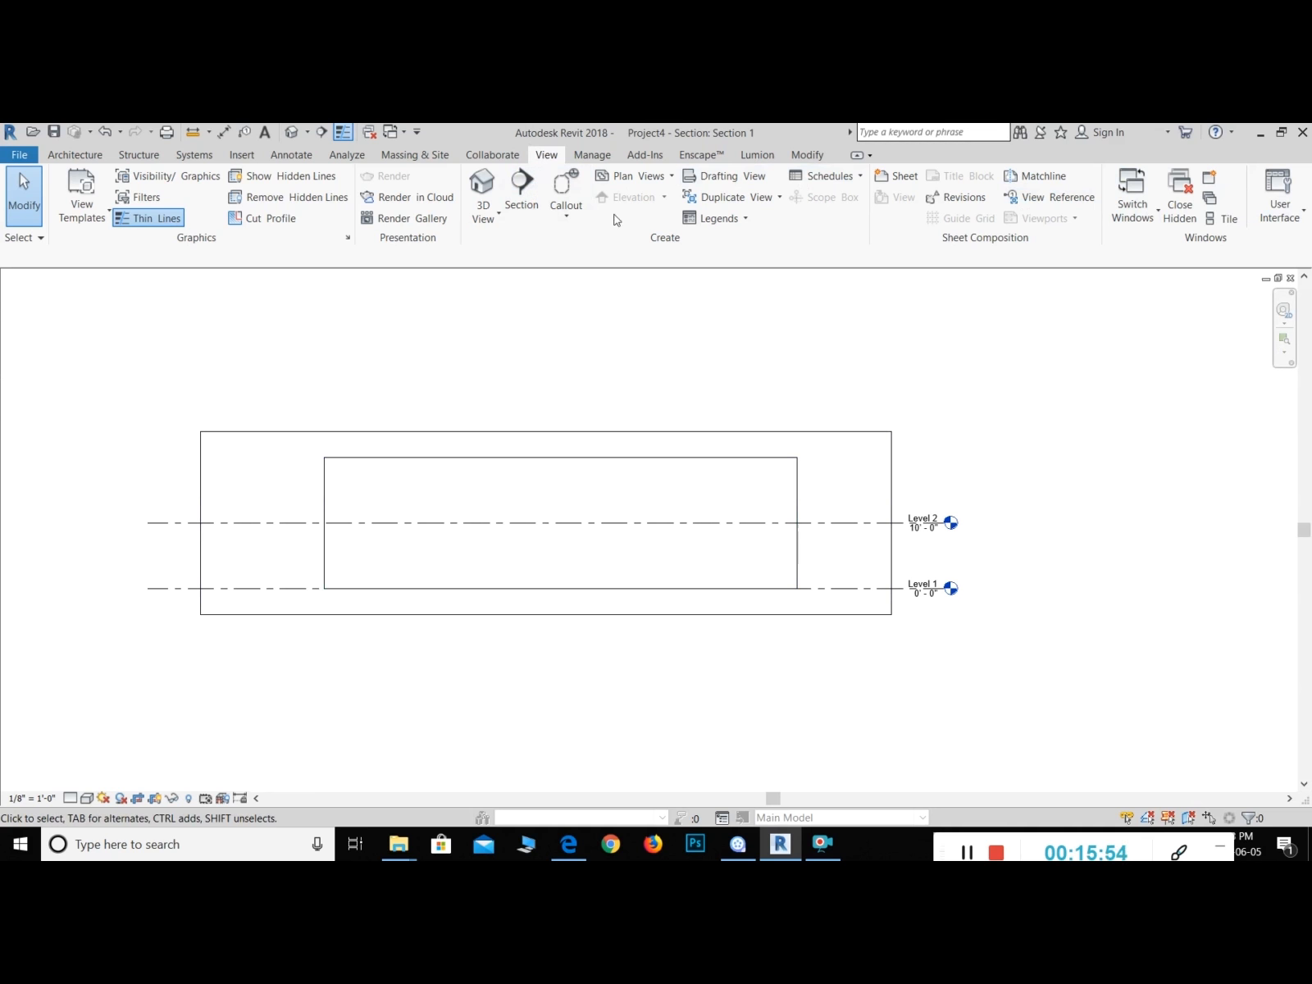
Step: Show the Project Browser and the Properties palette again through the user interface options
click(1290, 215)
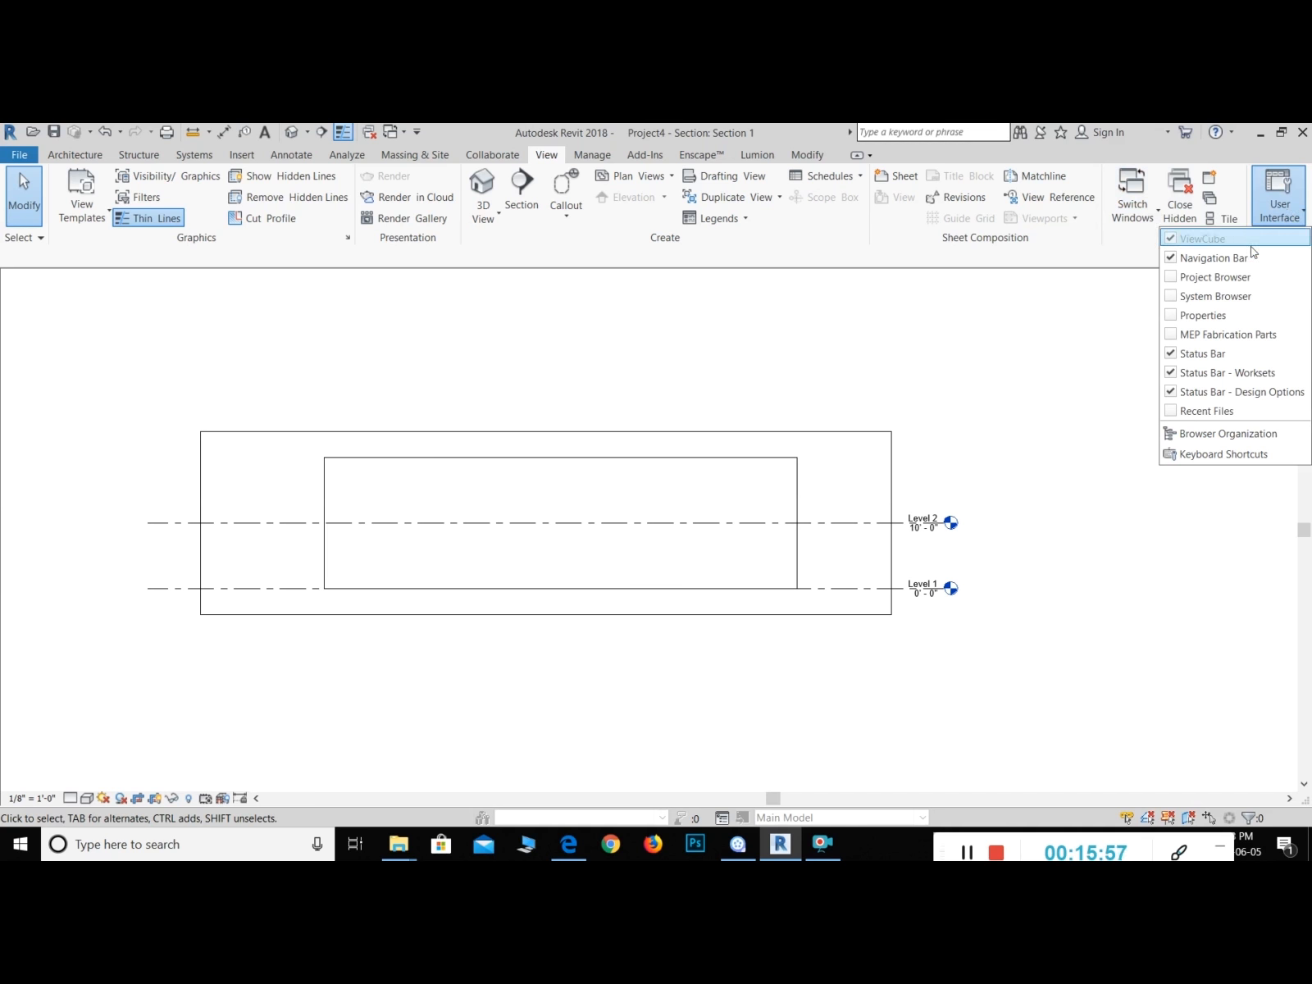
click(1173, 278)
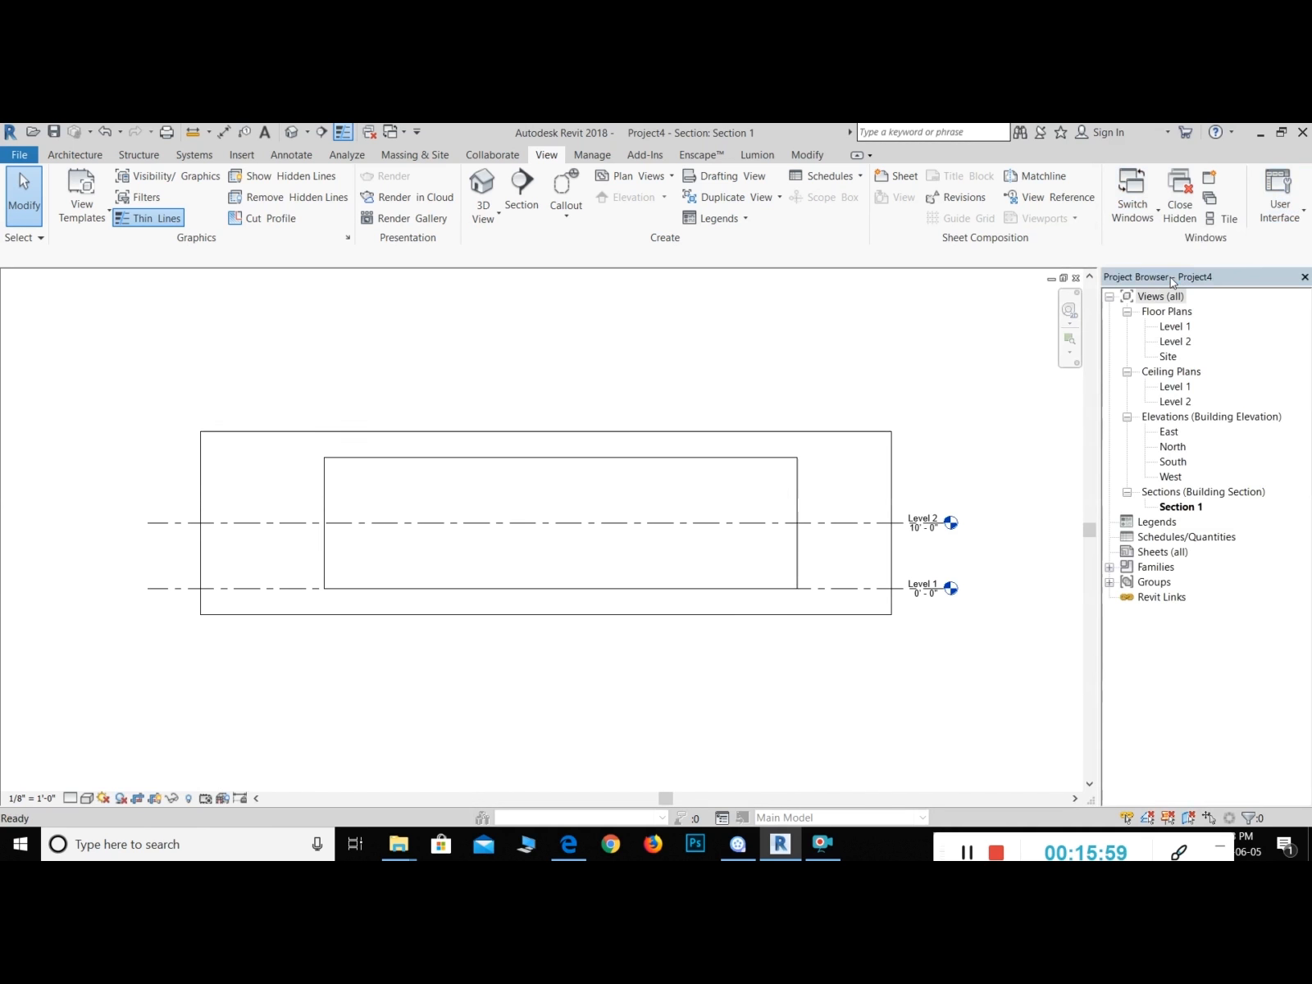
click(1282, 209)
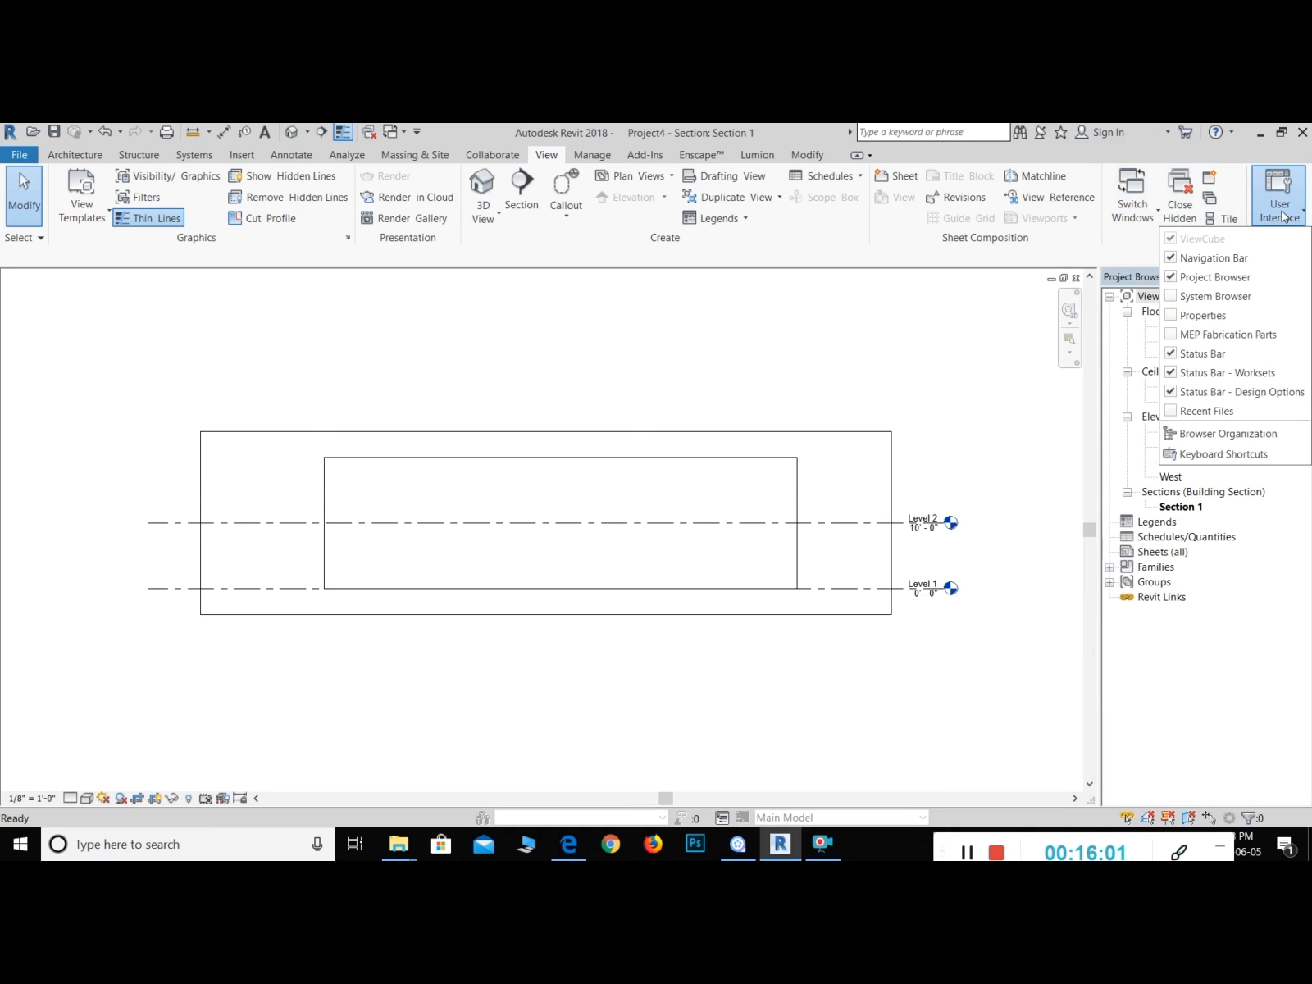
click(1177, 317)
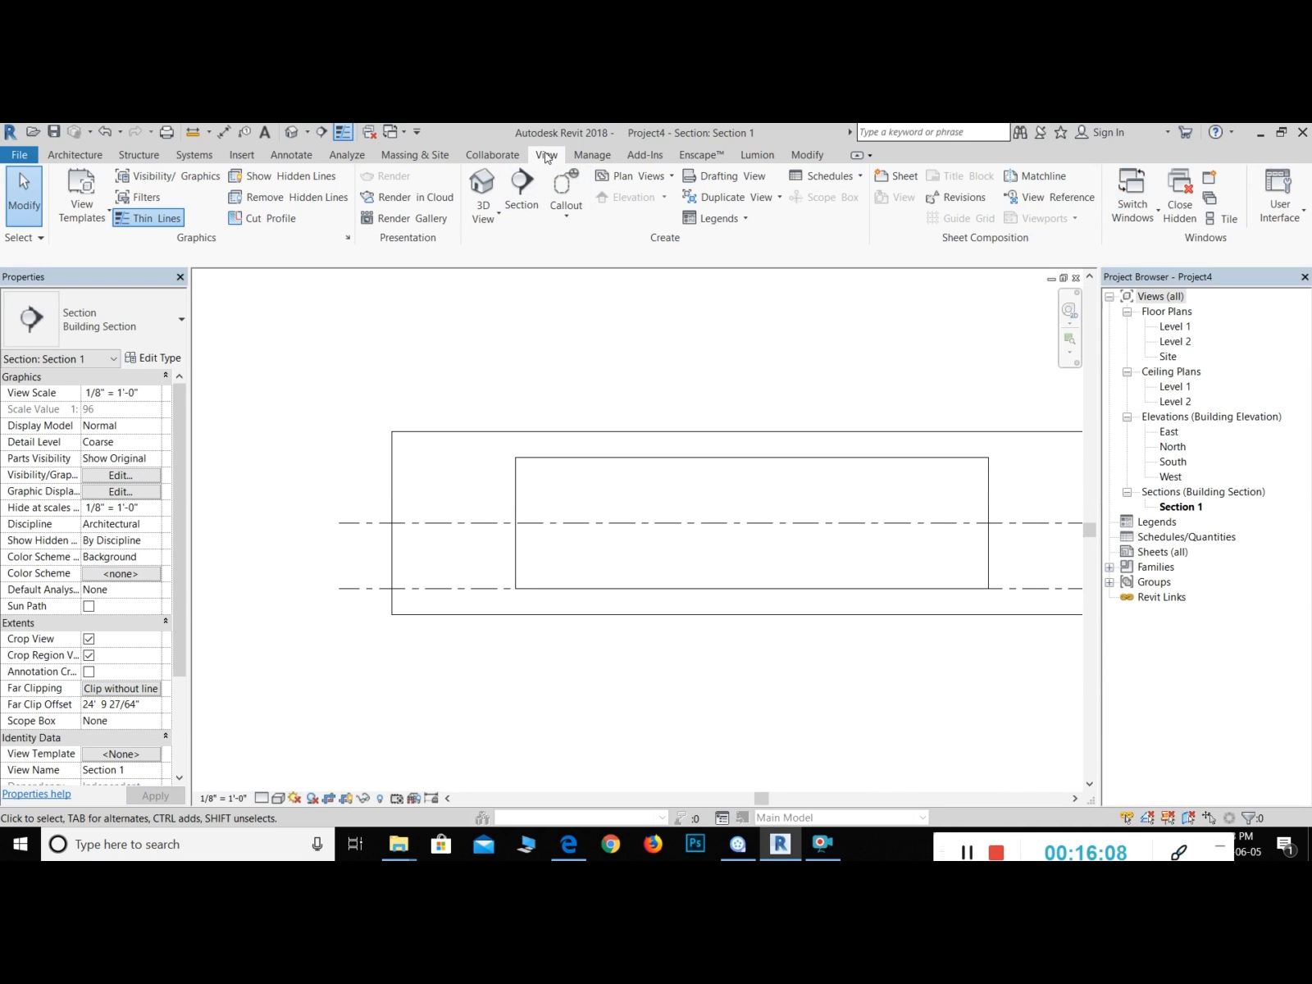
click(1267, 218)
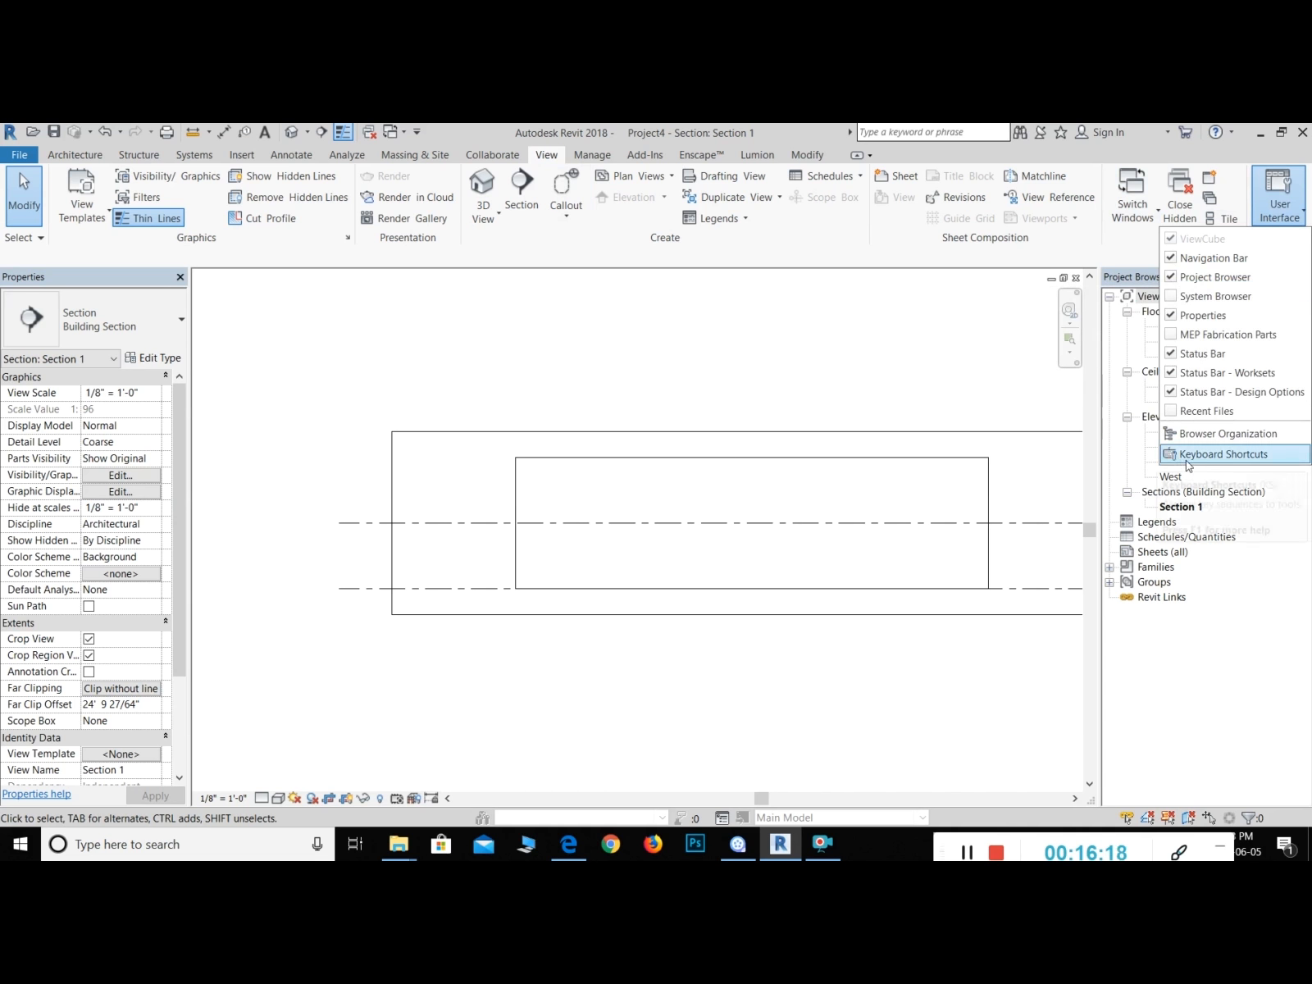
click(1284, 212)
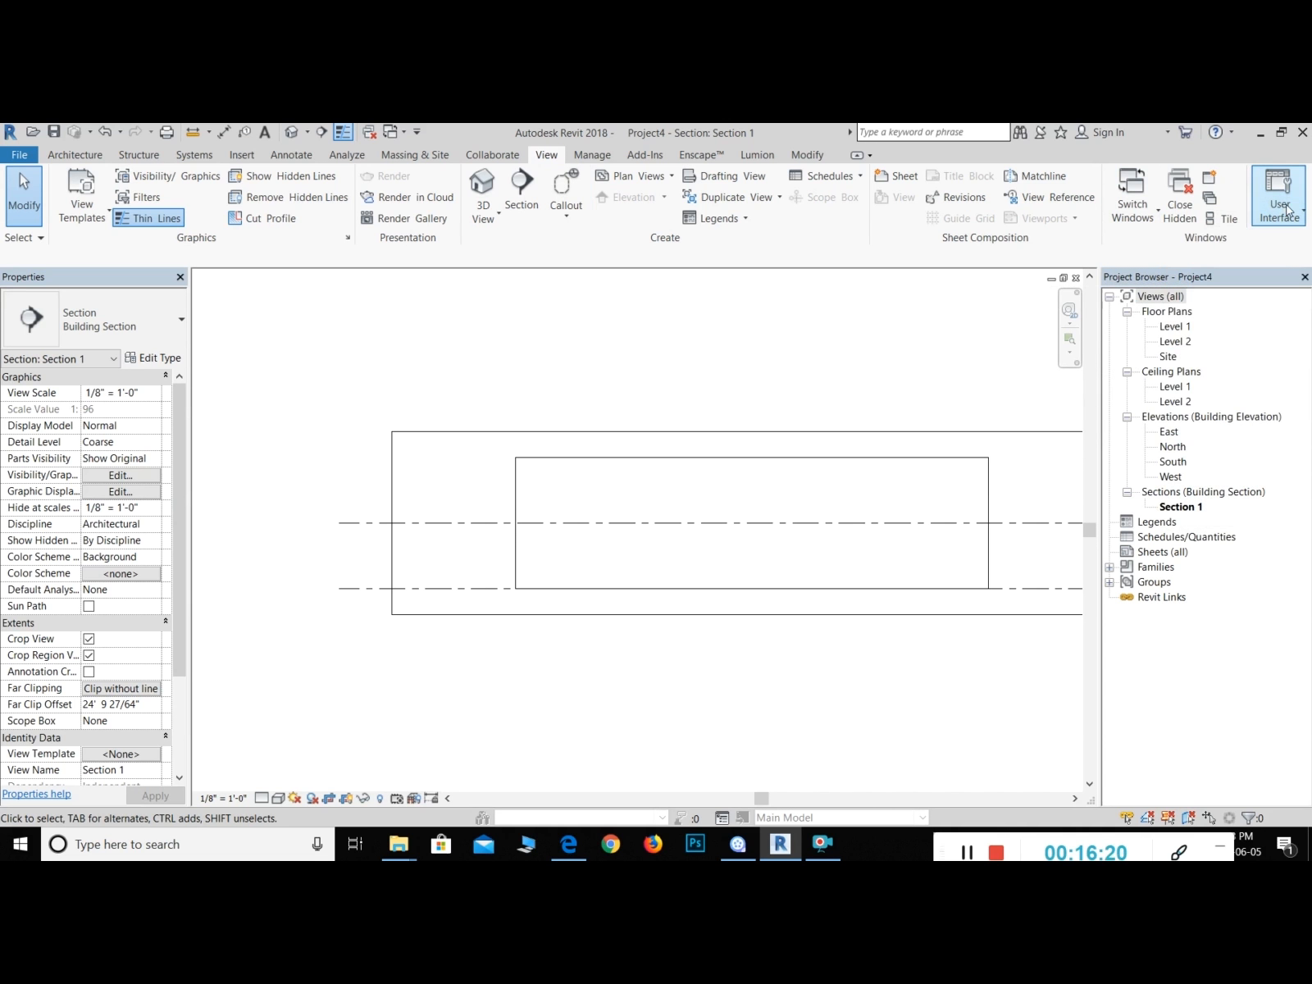
click(809, 155)
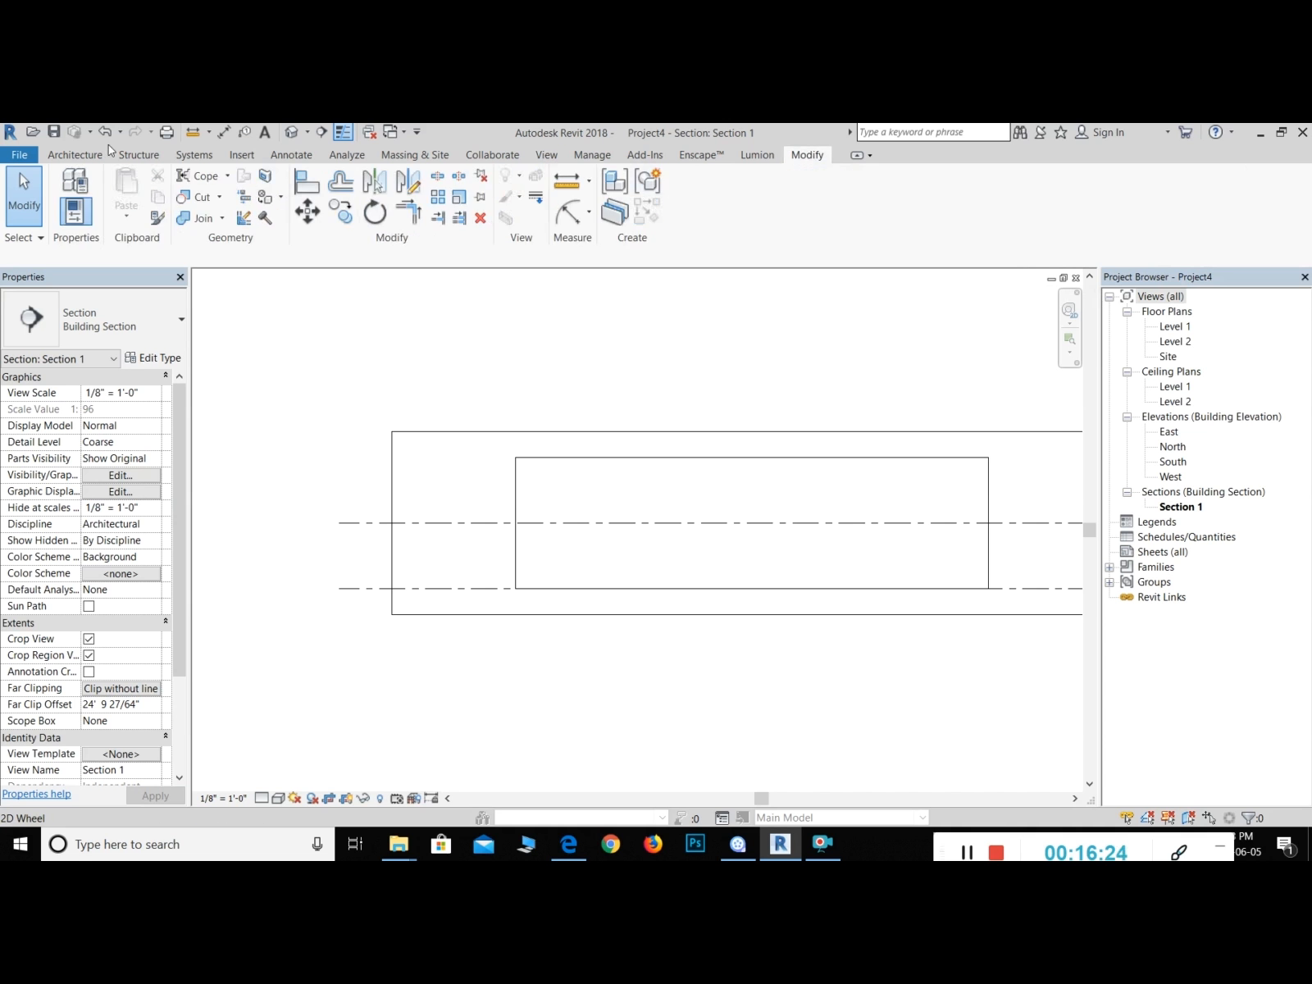
click(70, 155)
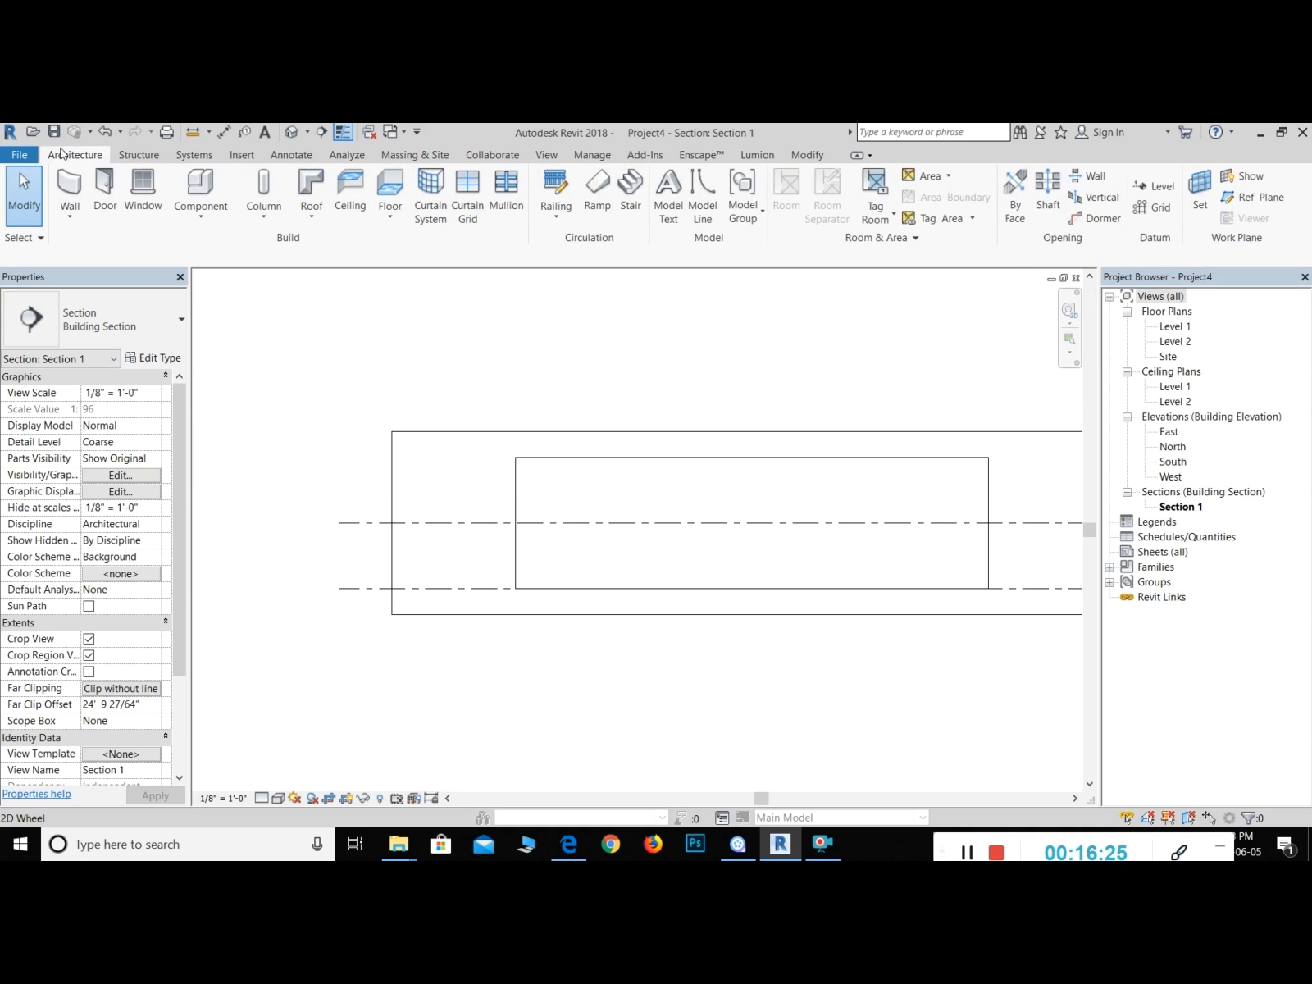
Step: Open the Level 1 floor plan and delete the section line above the horizontal wall together with its section view
double_click(1175, 326)
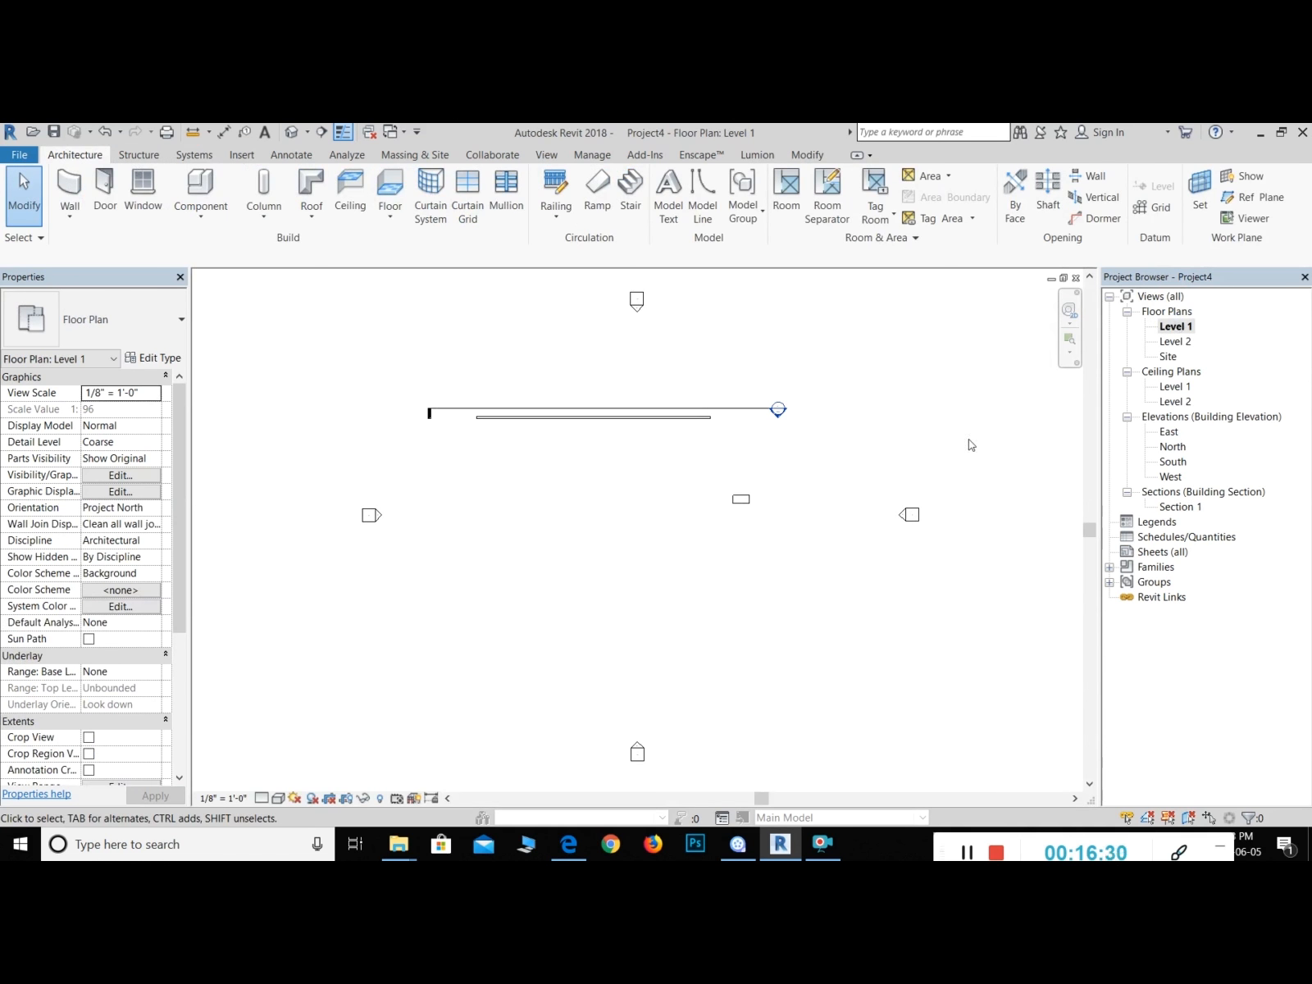
click(749, 407)
key(Delete)
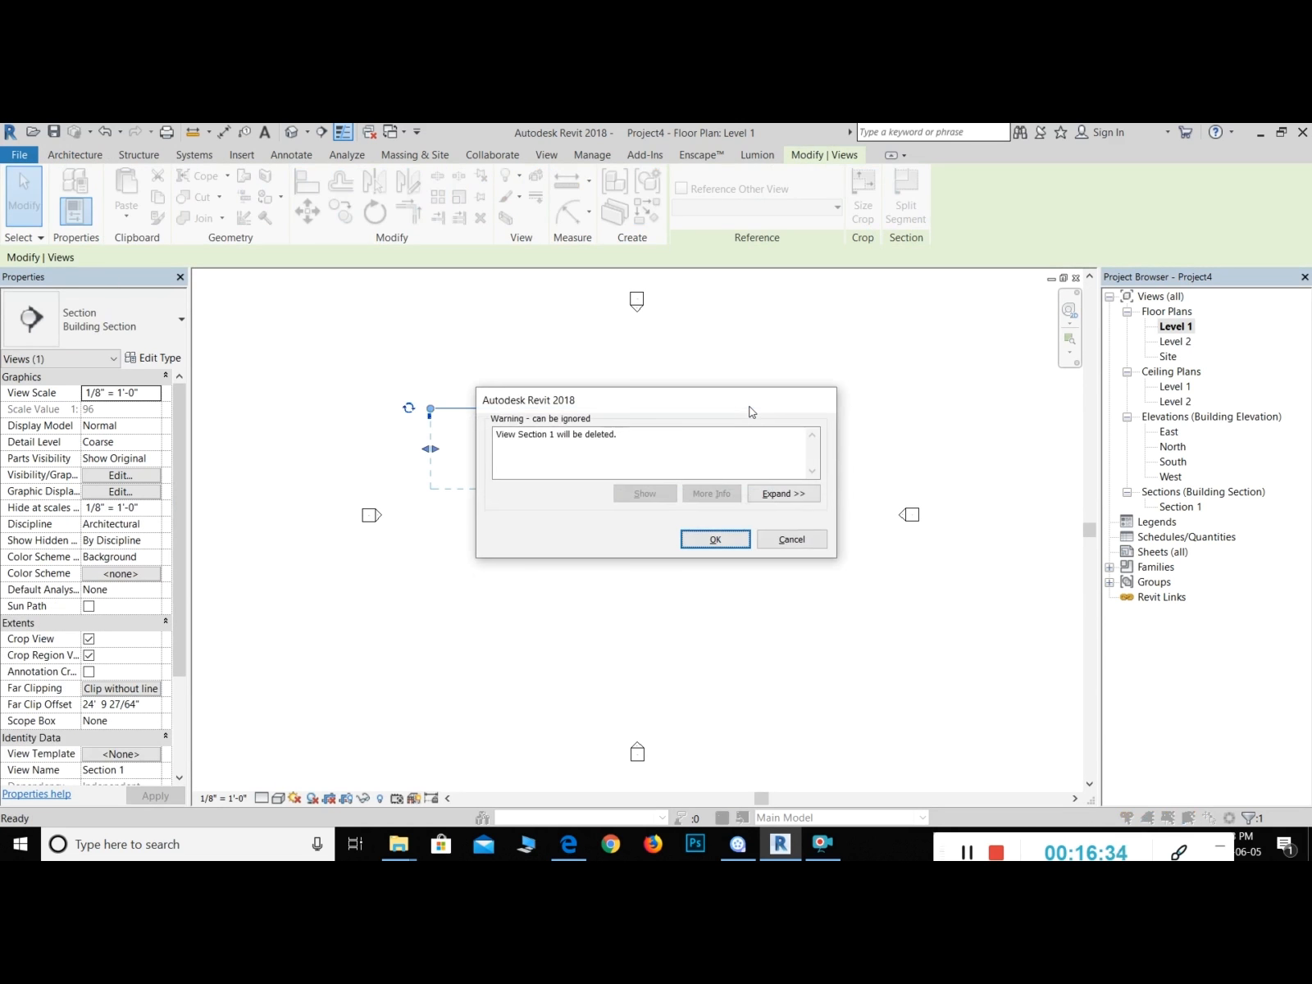
click(714, 537)
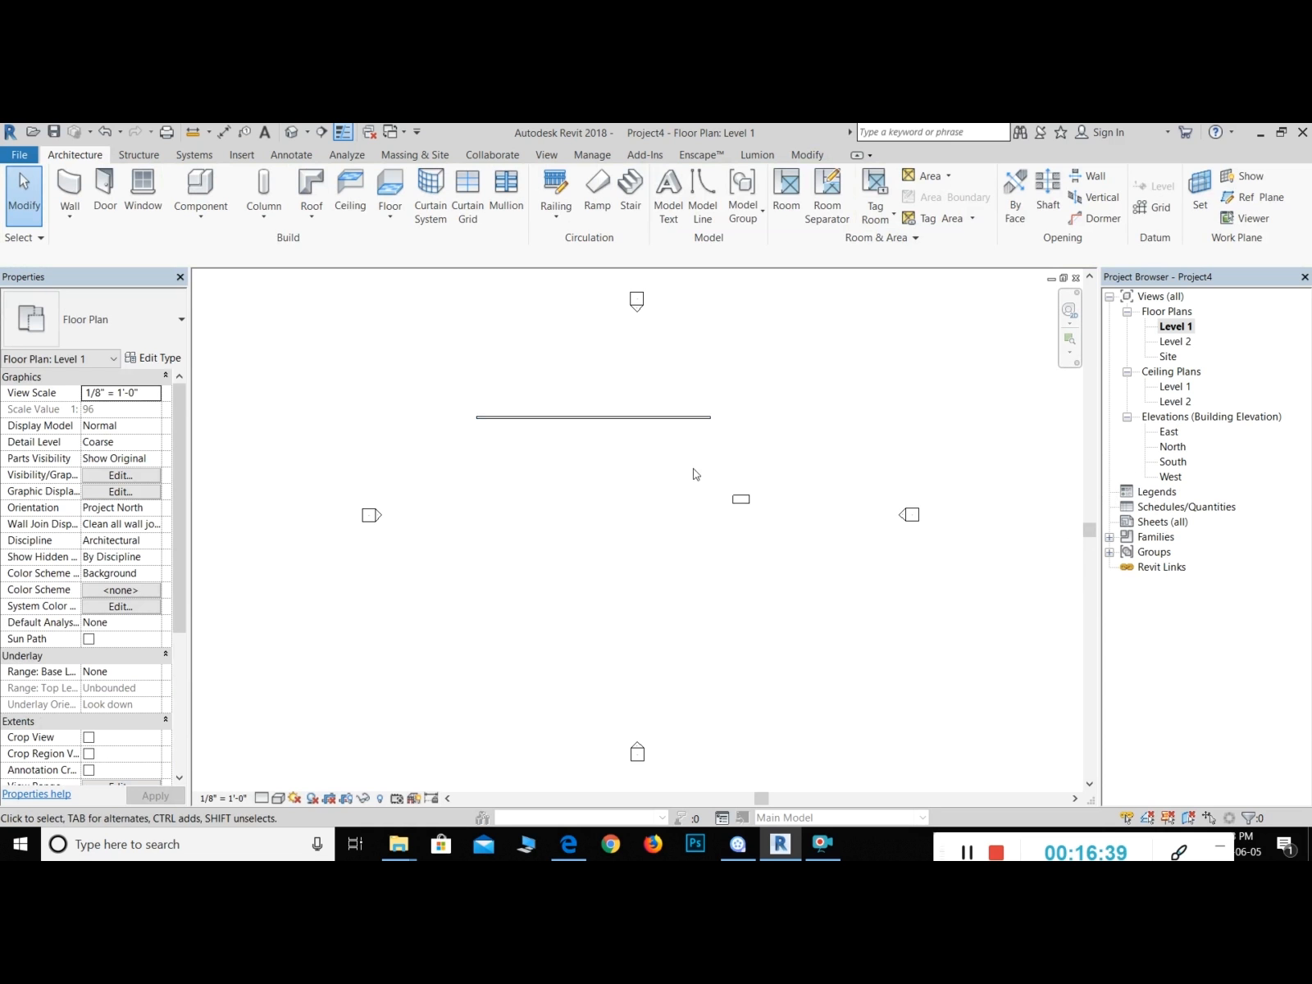
Step: Draw a zigzag chain of three Generic - 8" walls below the horizontal wall, the first about 32' long at 25°, and end the chain
click(66, 195)
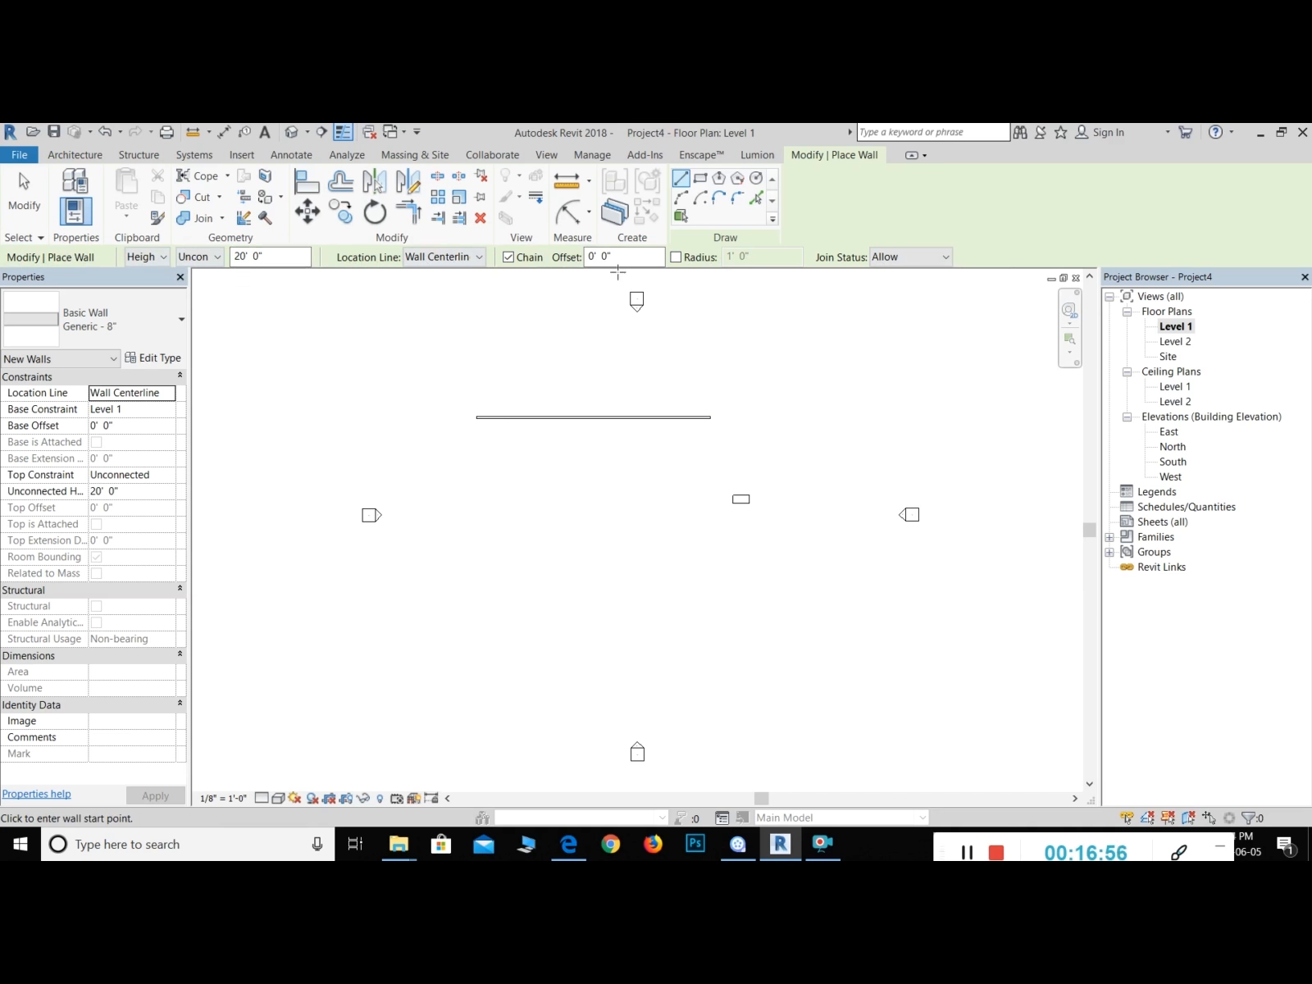
click(501, 539)
click(596, 495)
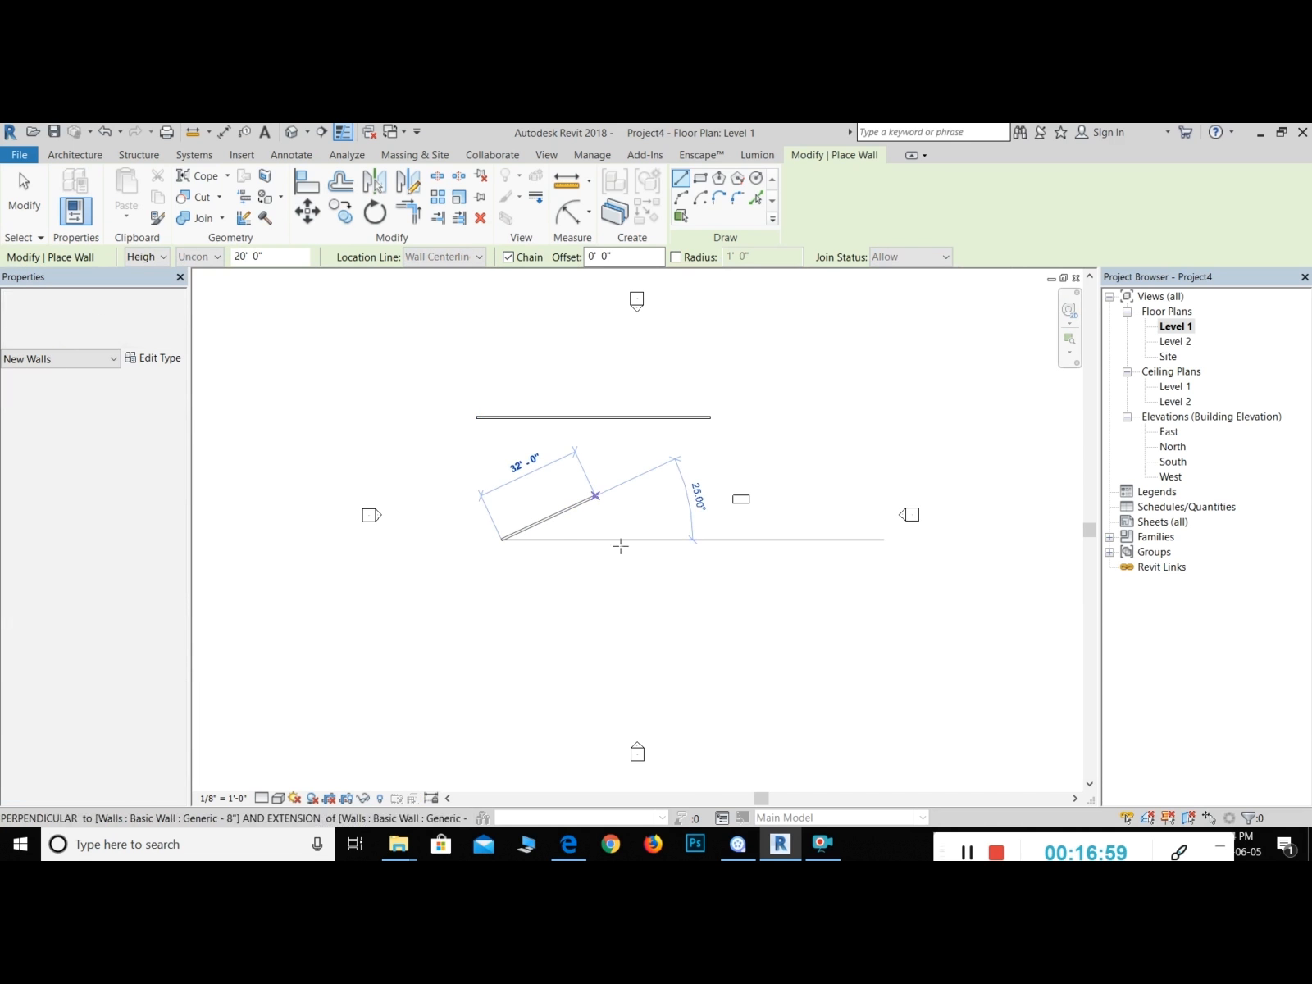
click(669, 568)
click(682, 517)
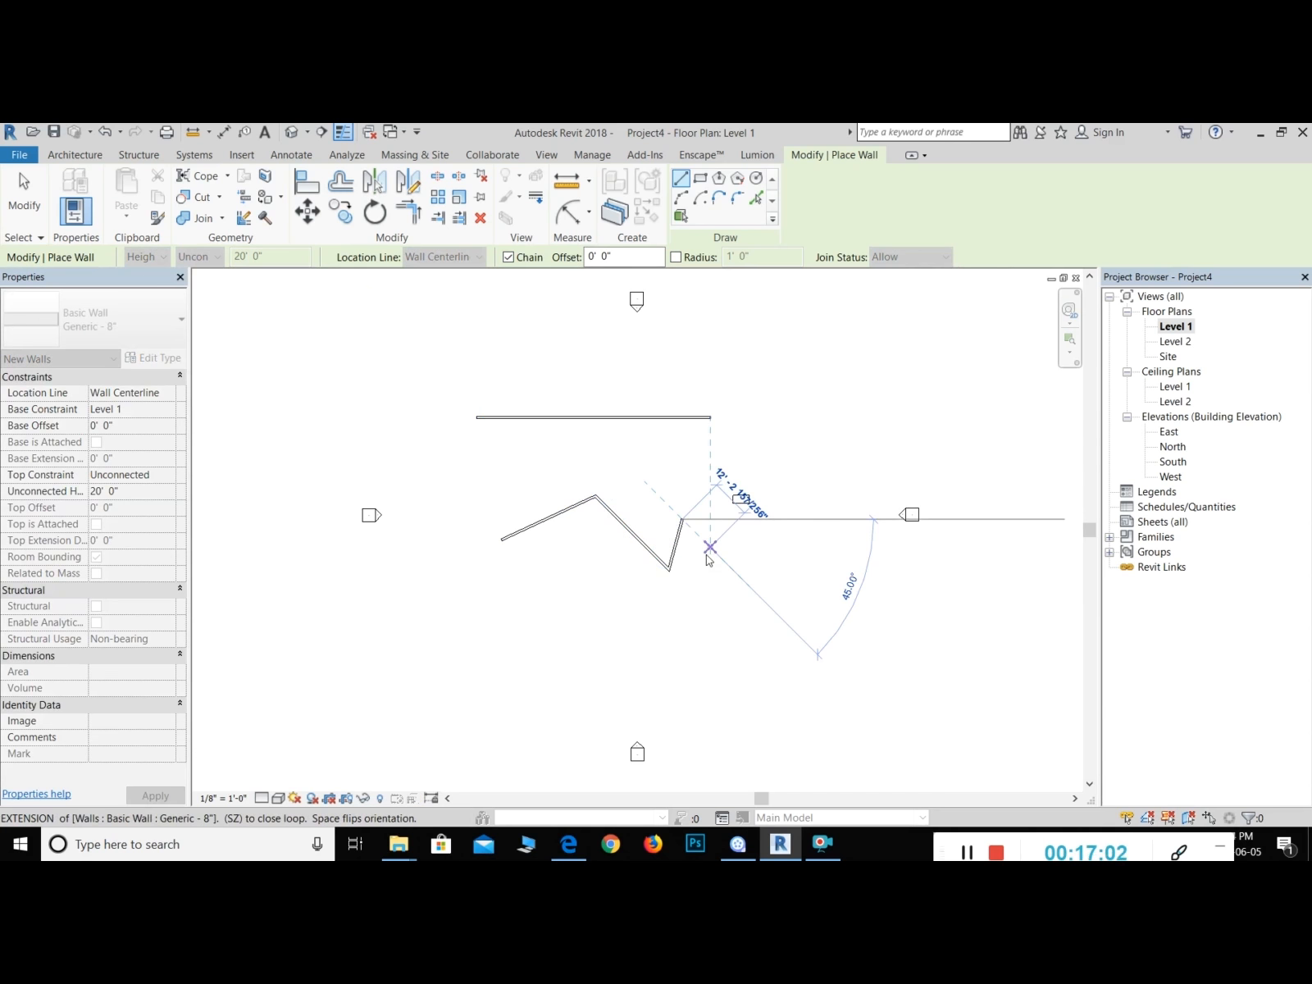
right_click(707, 555)
click(721, 566)
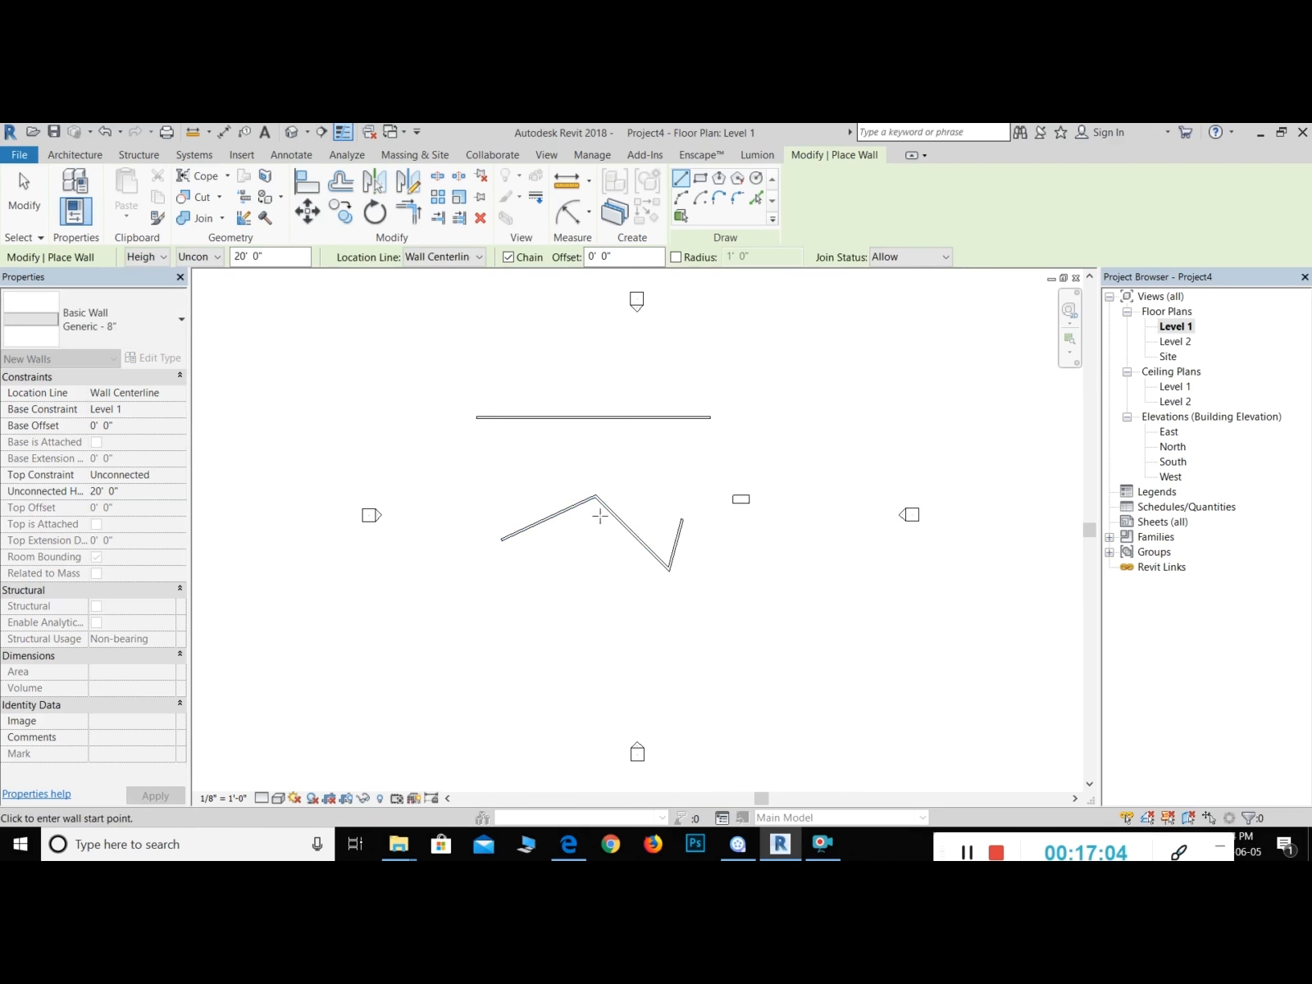
Step: End the wall command and set the unconnected height of the first wall in the zigzag chain to 8'
key(Escape)
key(Escape)
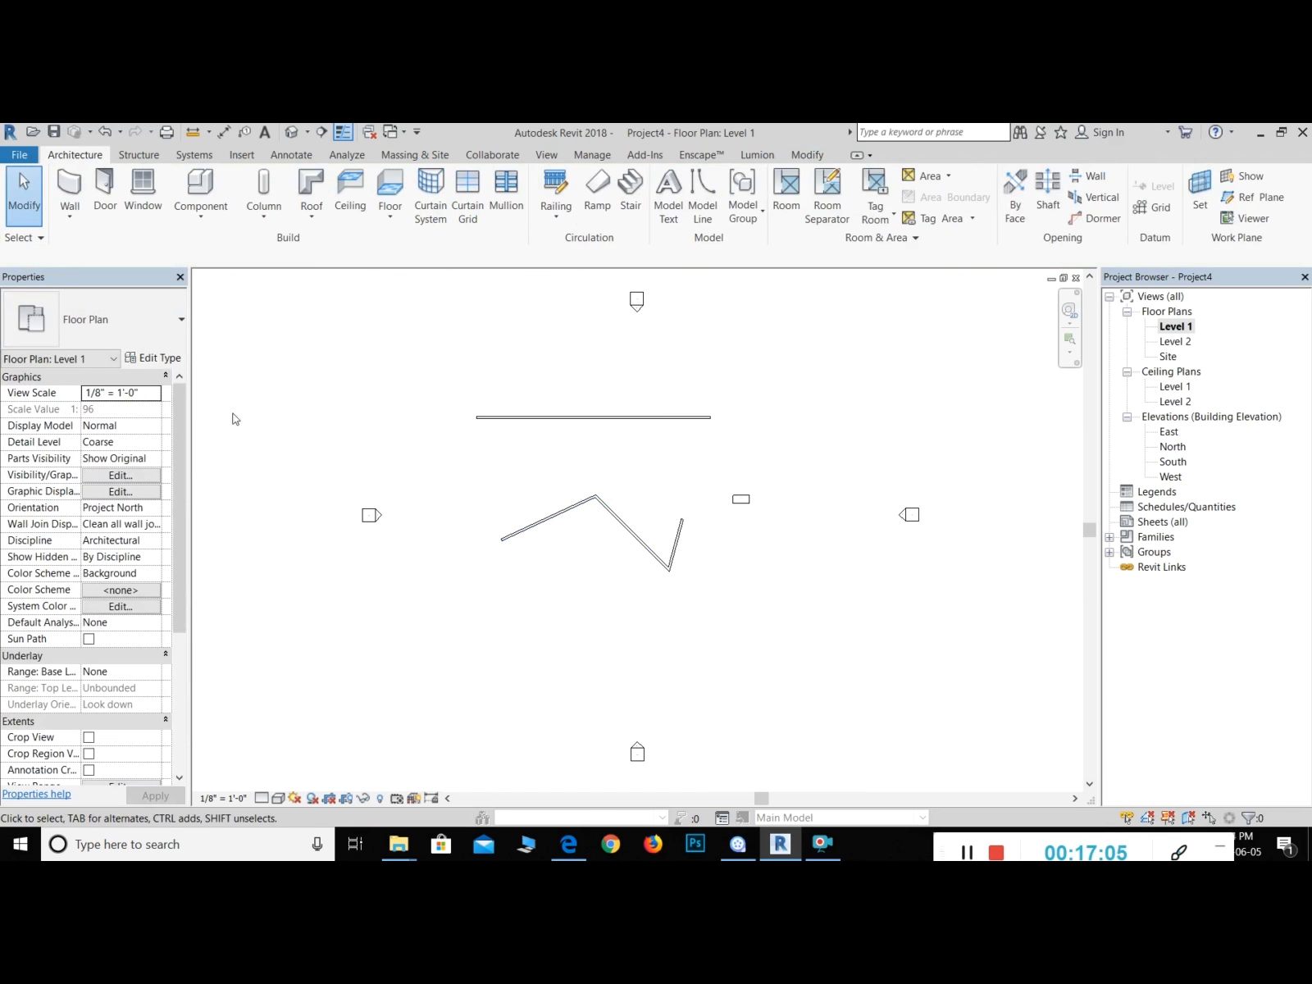
click(537, 519)
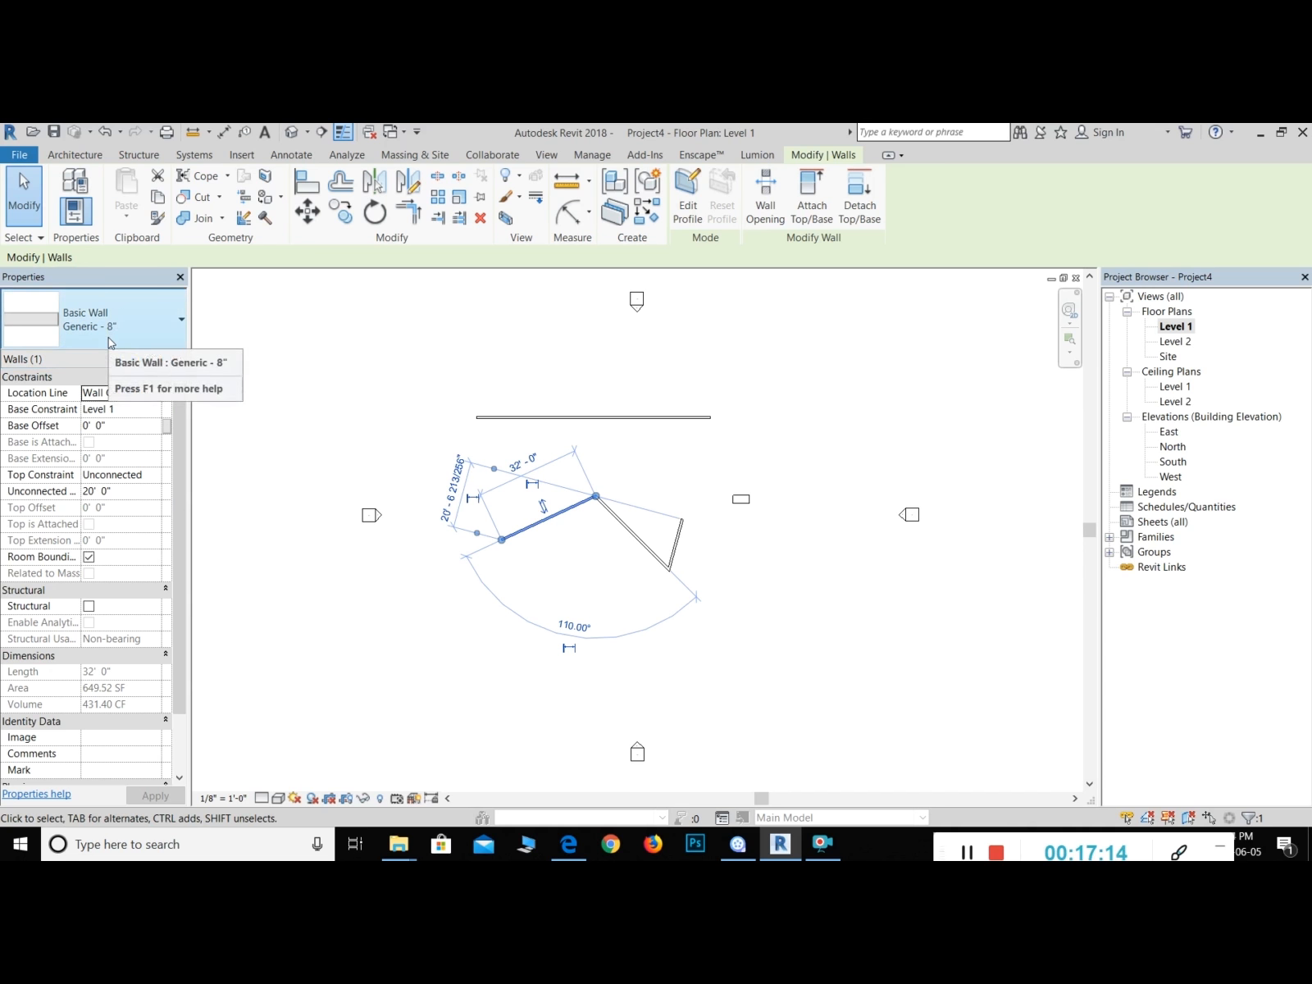
click(967, 853)
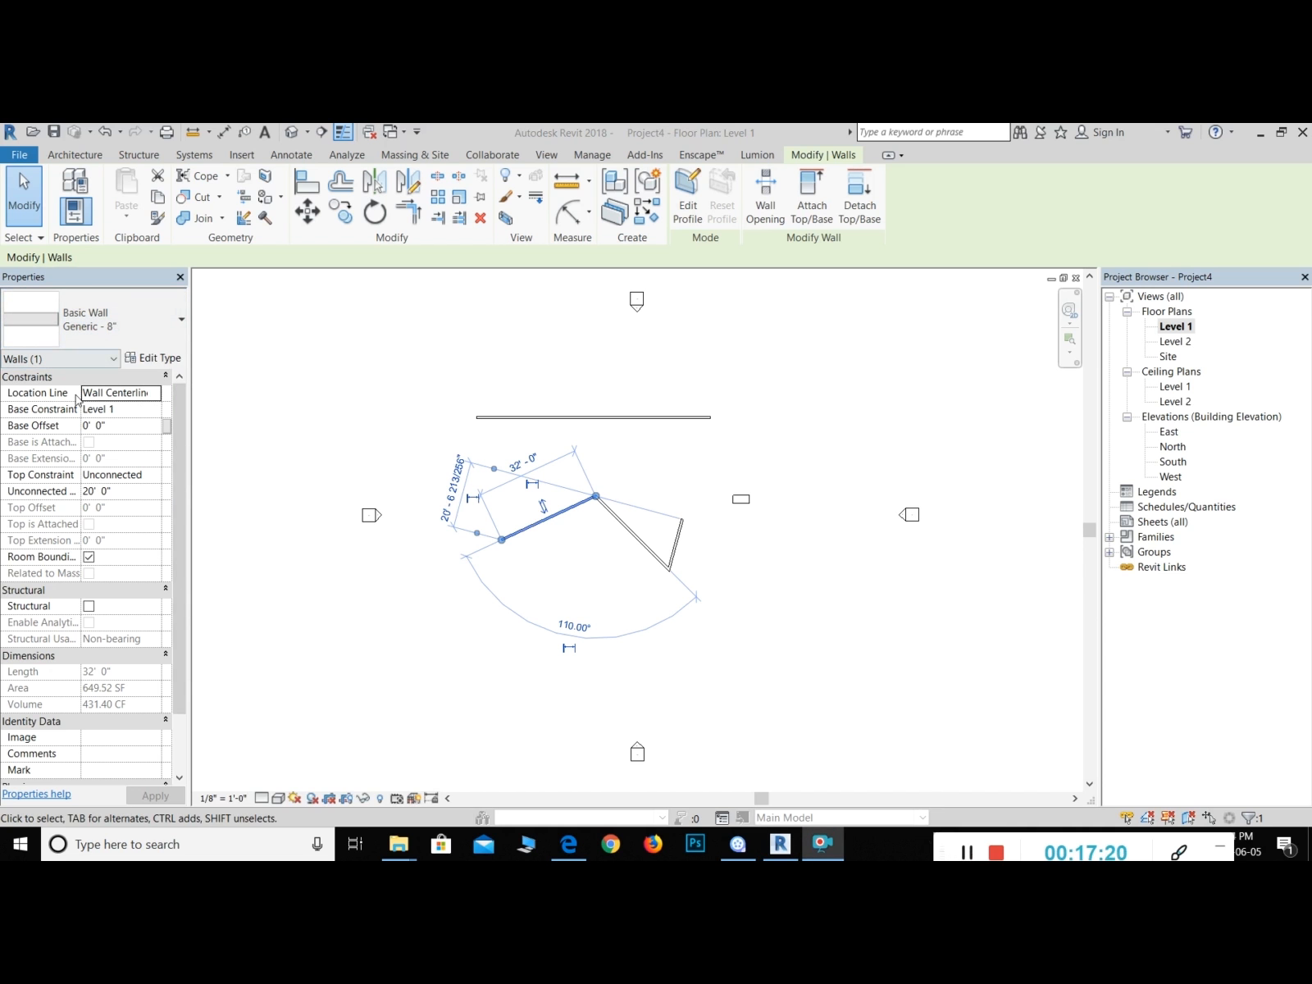
click(97, 493)
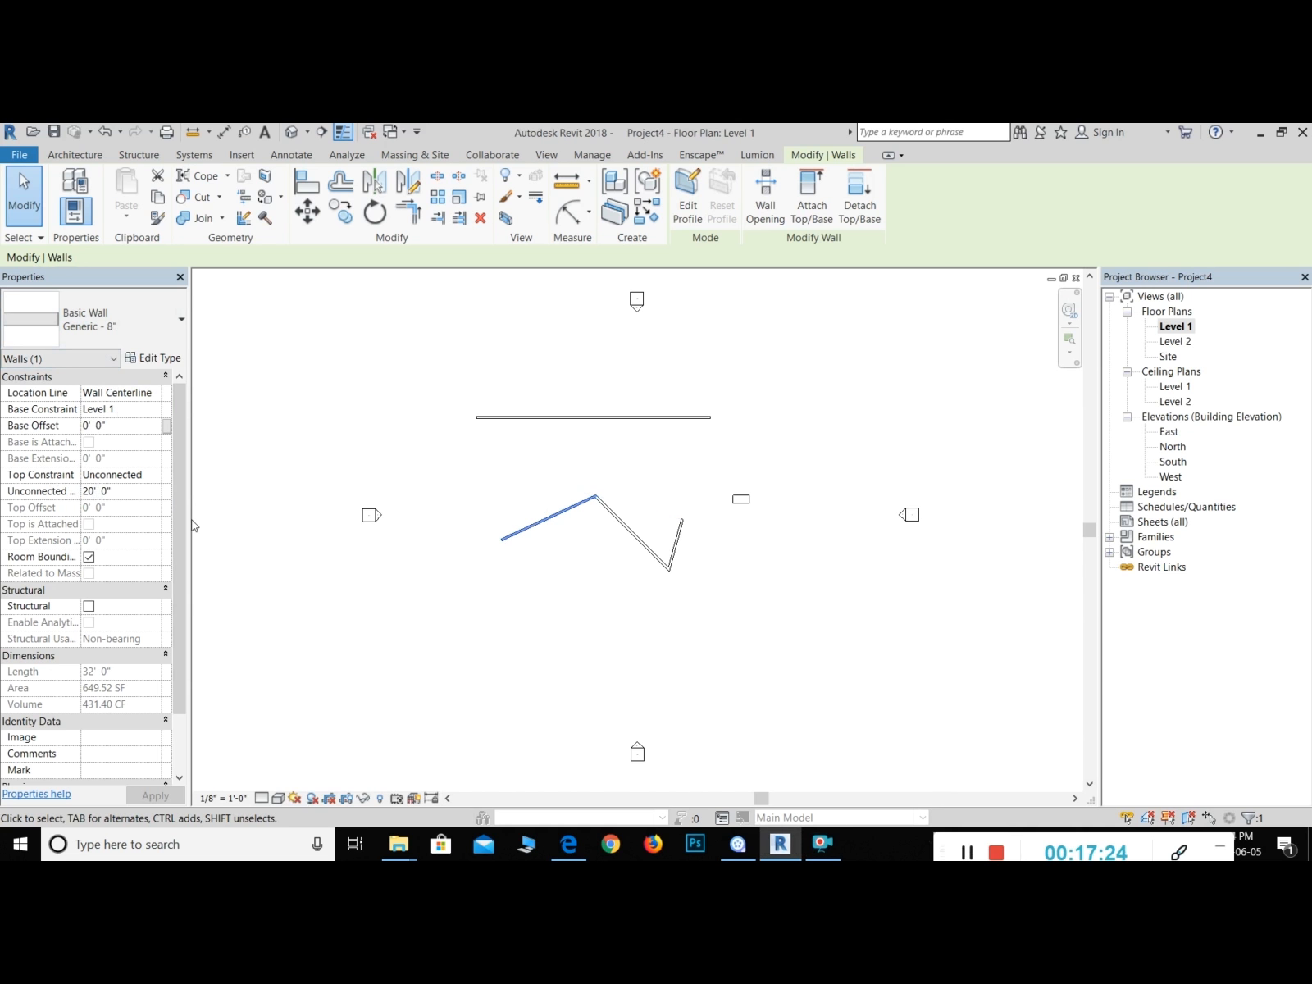
click(95, 492)
drag(95, 492, 70, 494)
text(8)
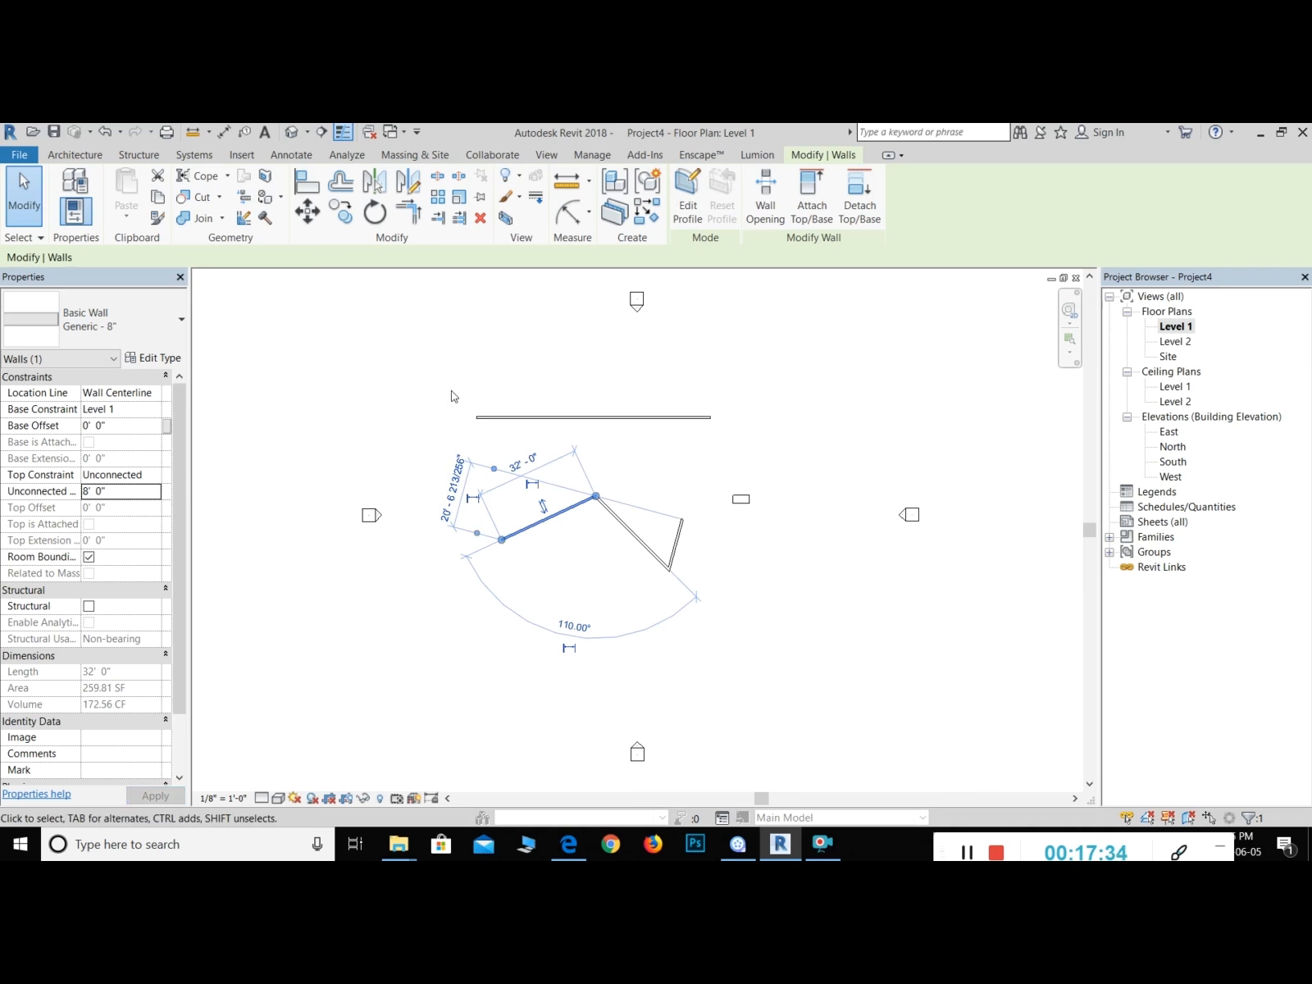
Step: Select the first and second zigzag walls in turn and compare their height properties
click(579, 532)
click(570, 518)
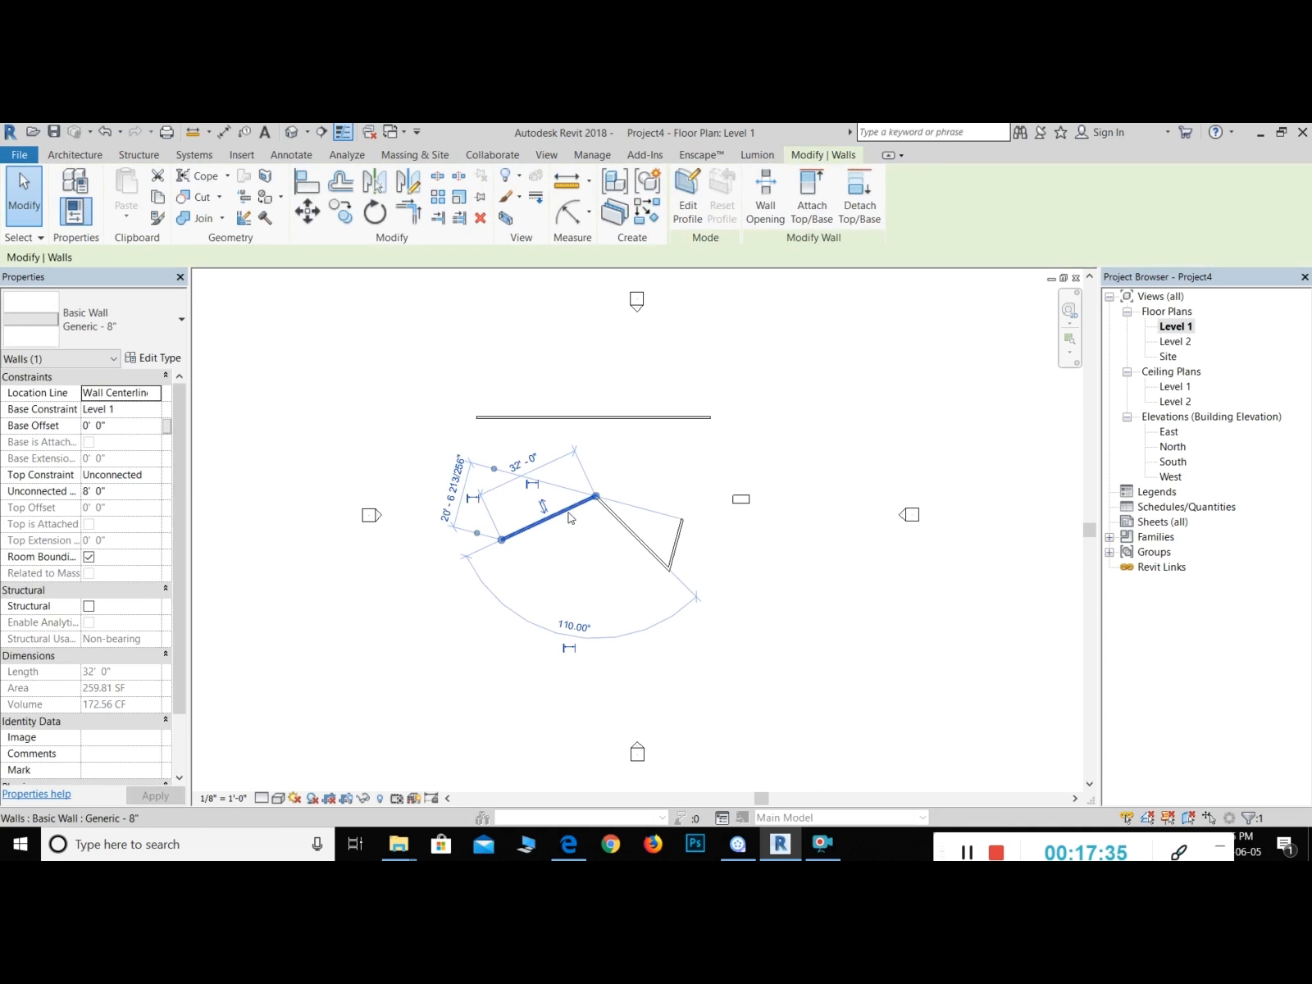
click(652, 548)
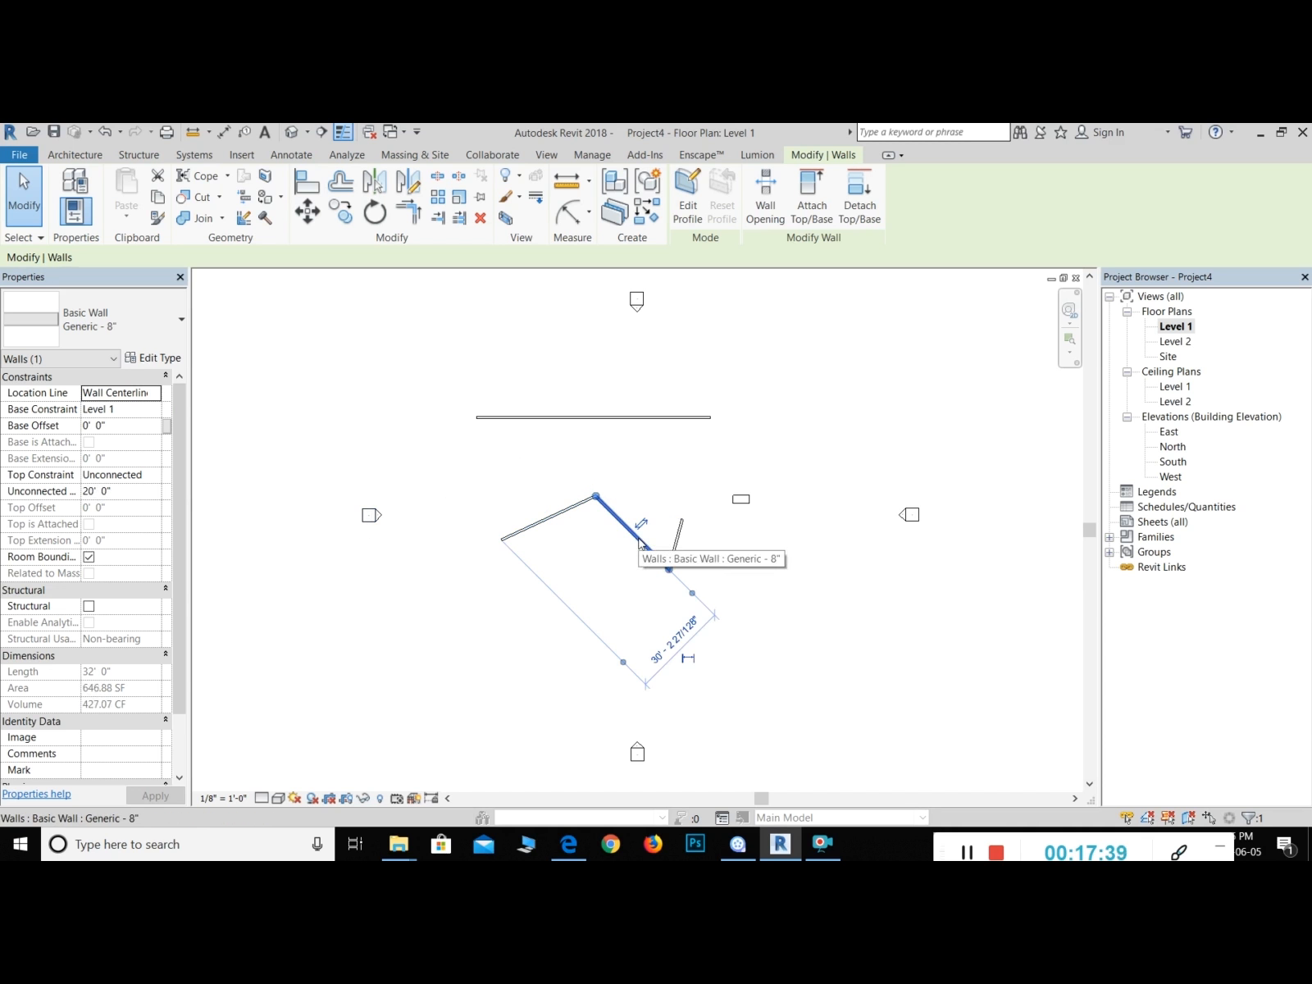
click(551, 516)
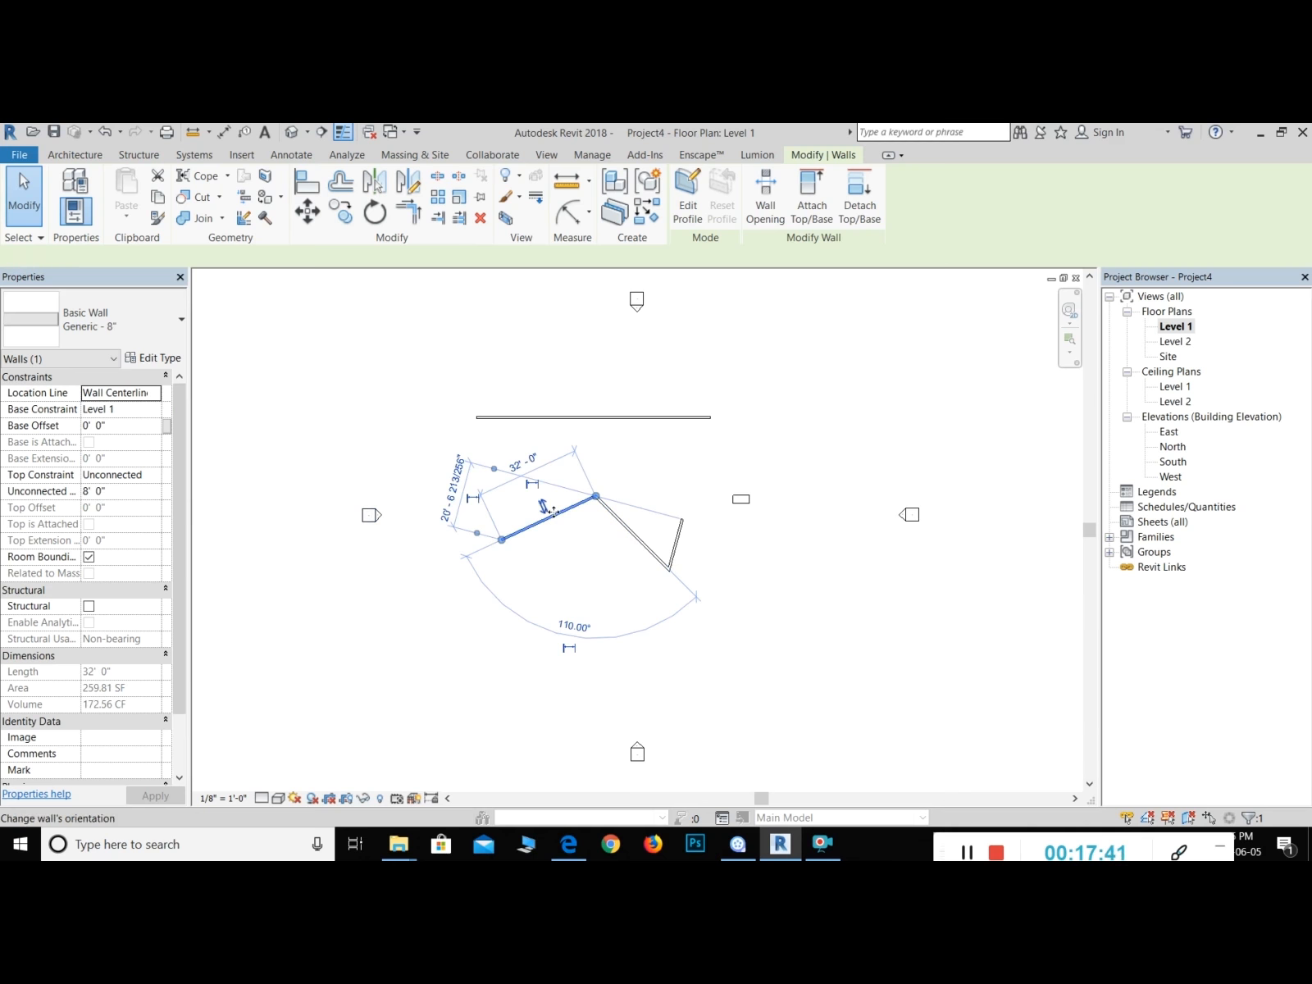
click(647, 536)
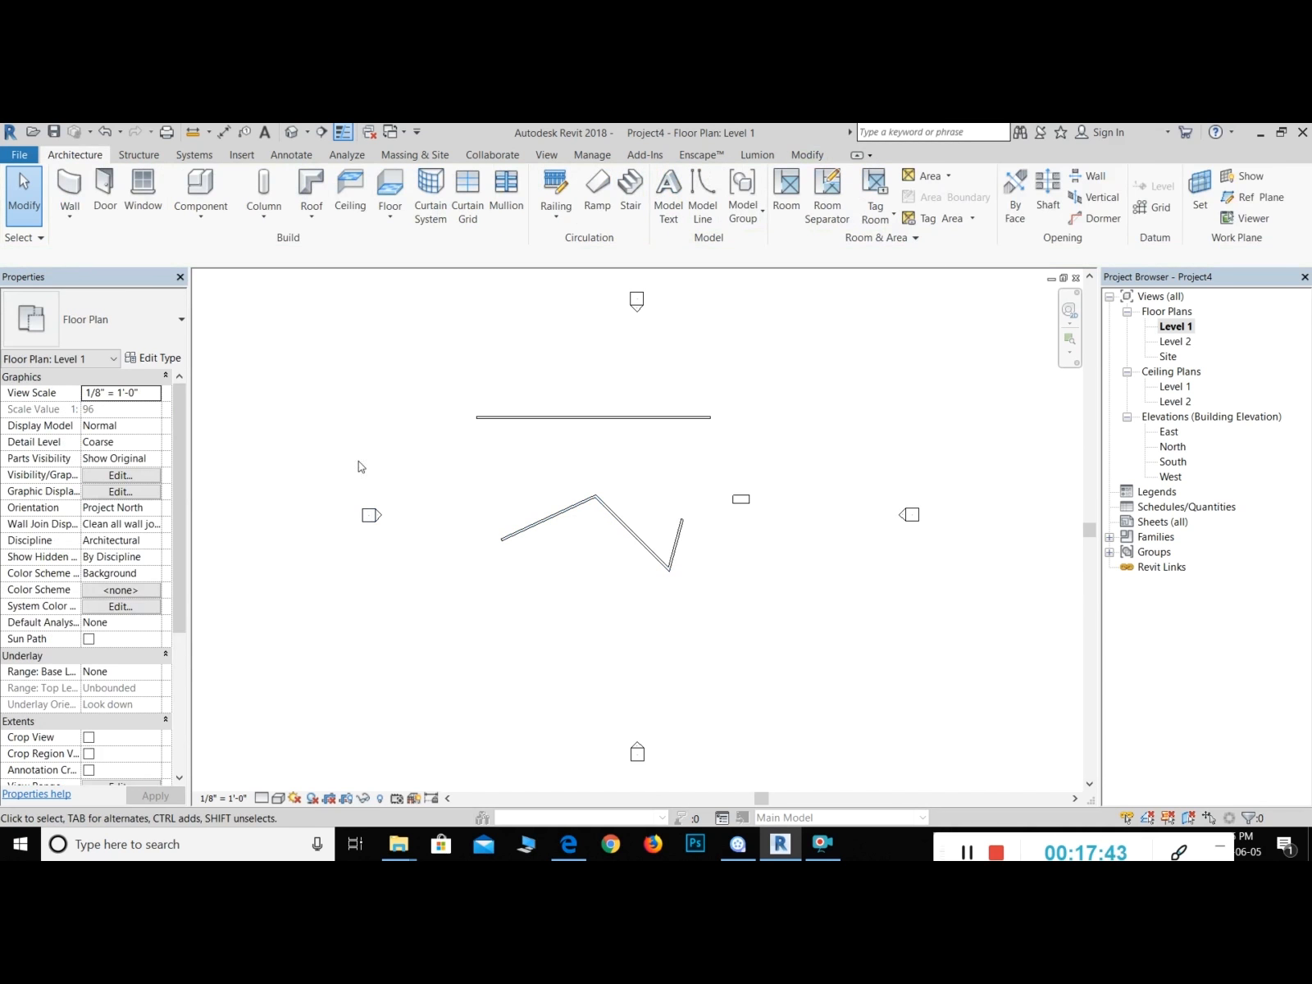
click(550, 528)
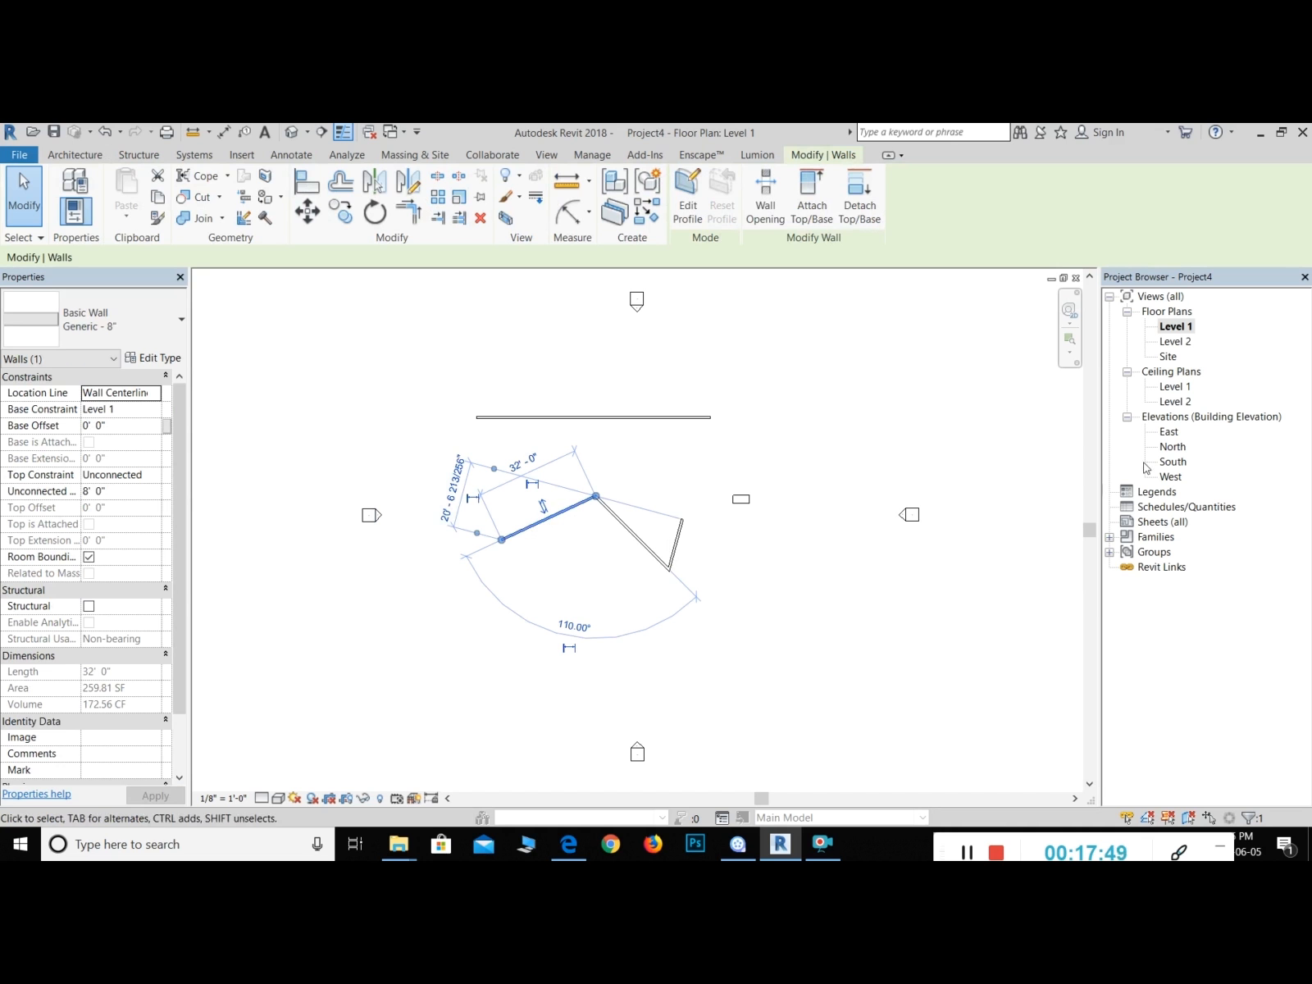
Step: Open the East and North elevations and examine the wall heights against Level 1 and Level 2
double_click(1170, 433)
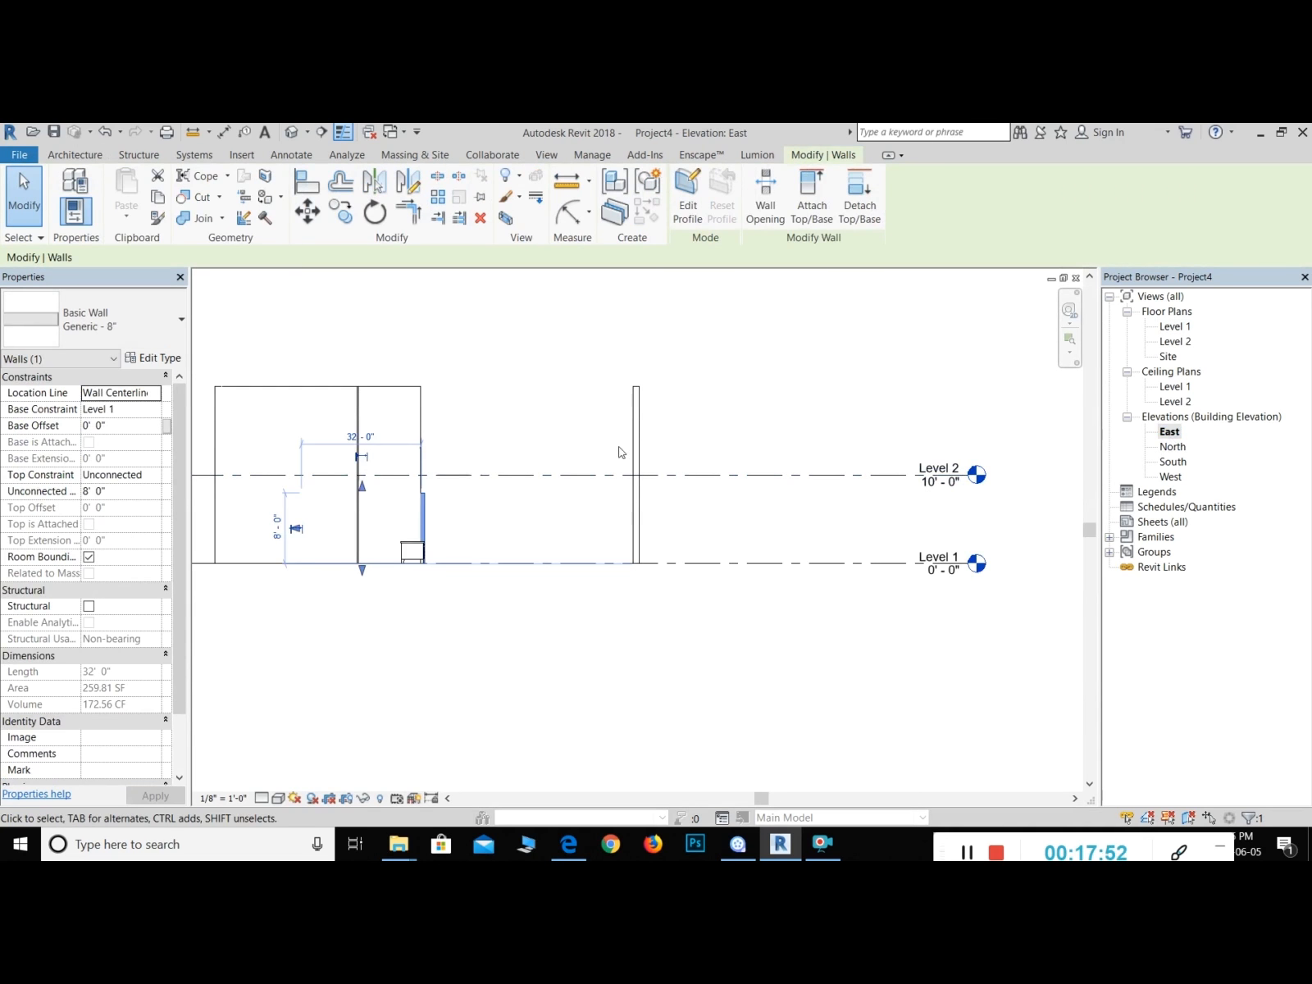
key(Escape)
double_click(1175, 447)
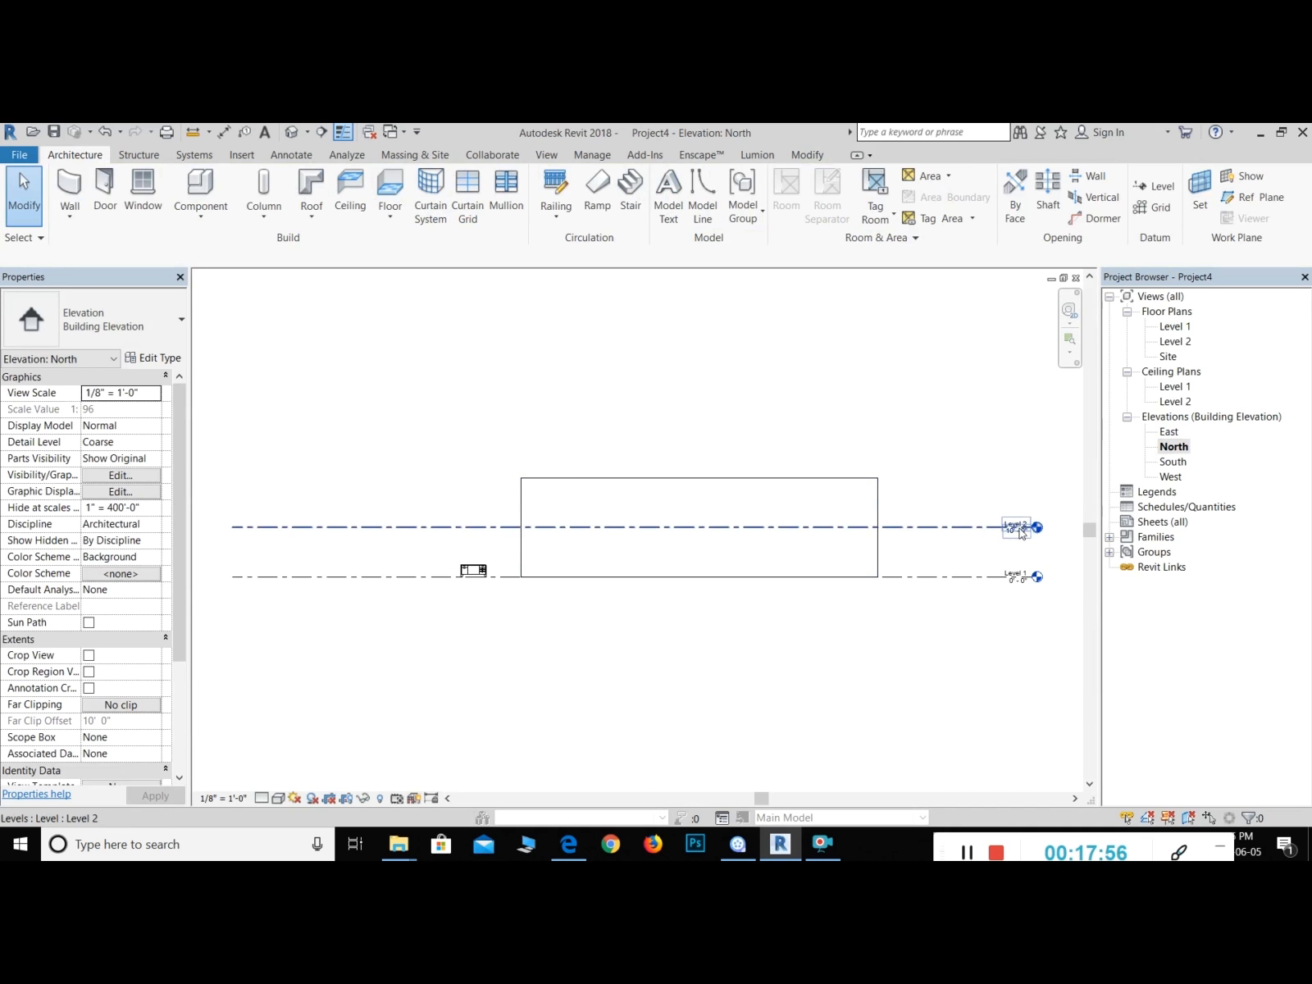
scroll(1015, 537, up, 4)
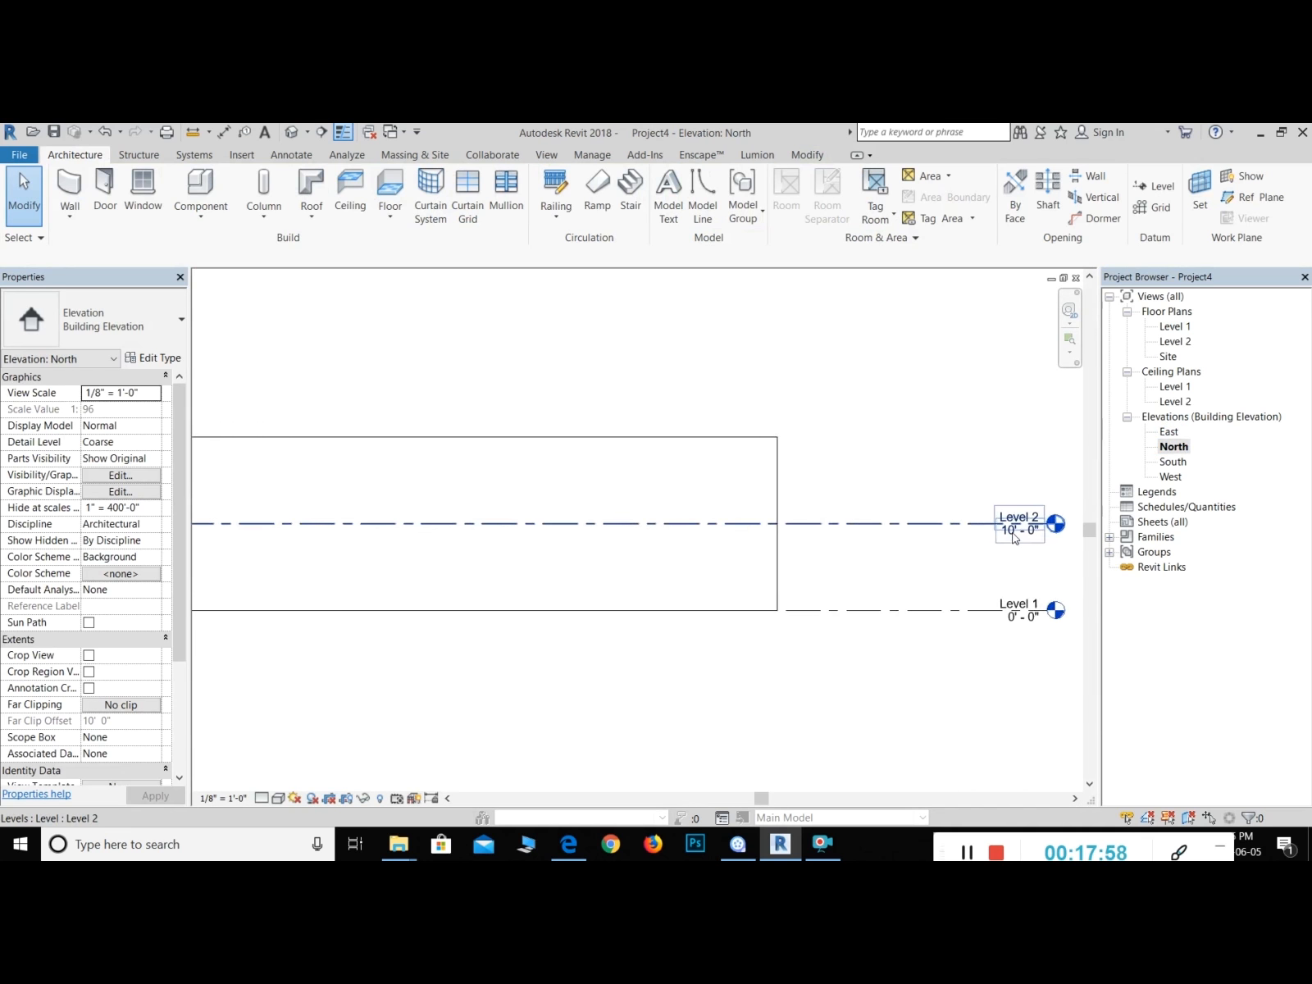
scroll(988, 522, down, 2)
click(830, 473)
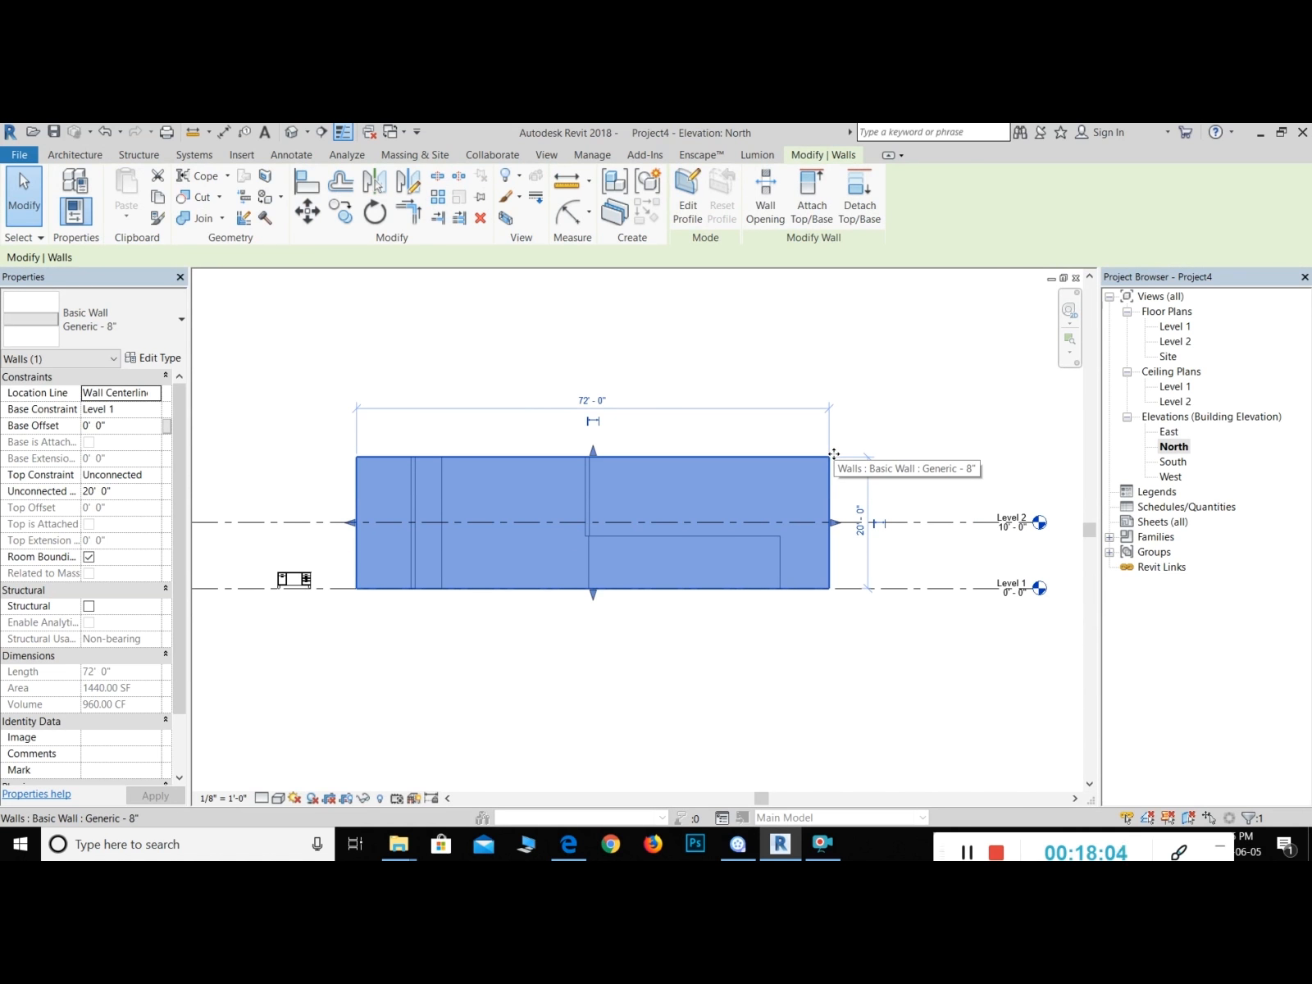
click(925, 462)
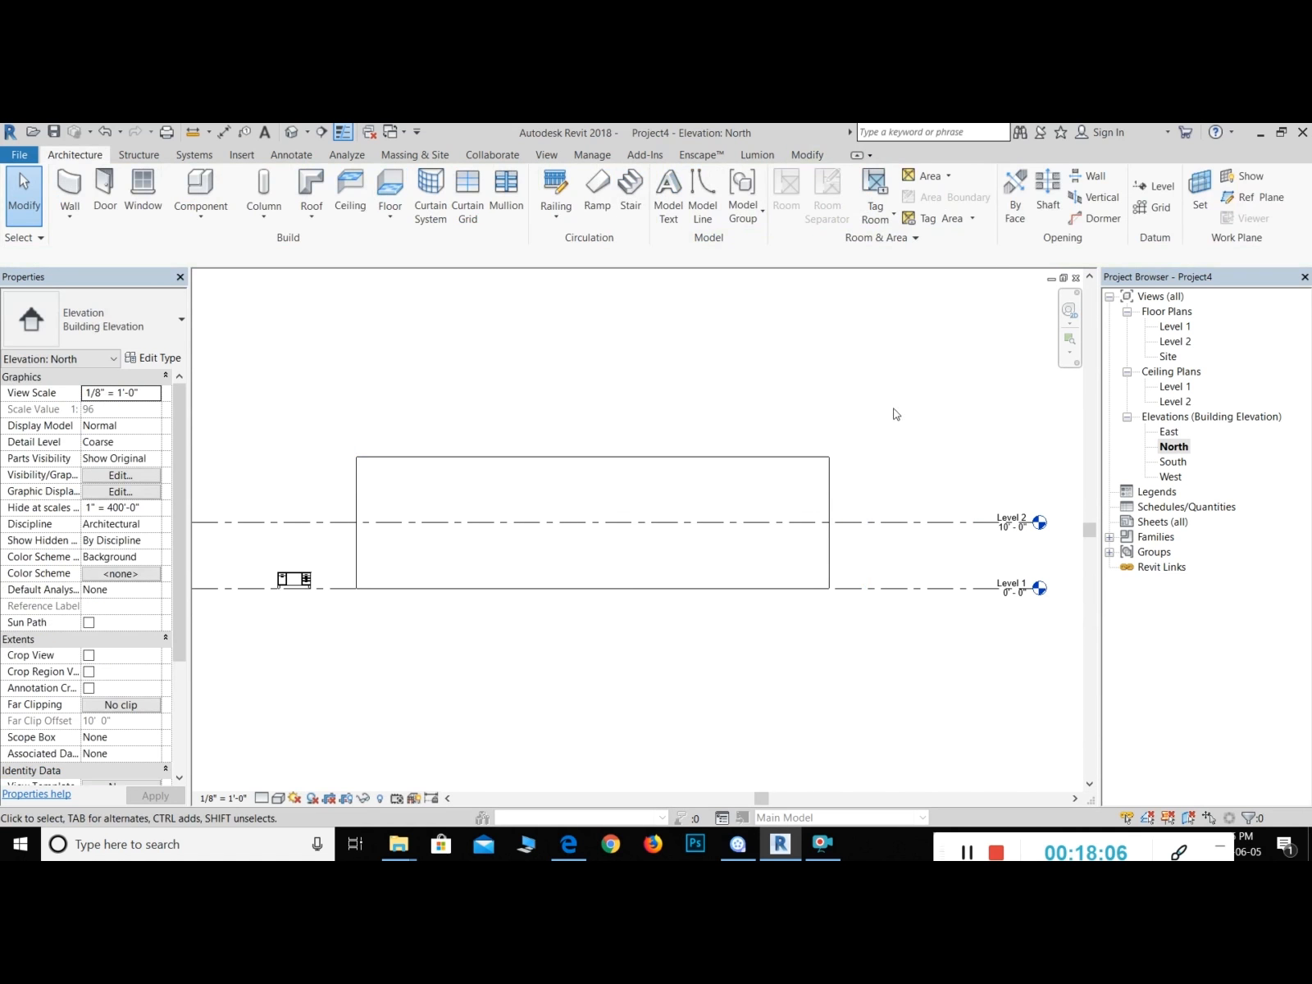
click(809, 460)
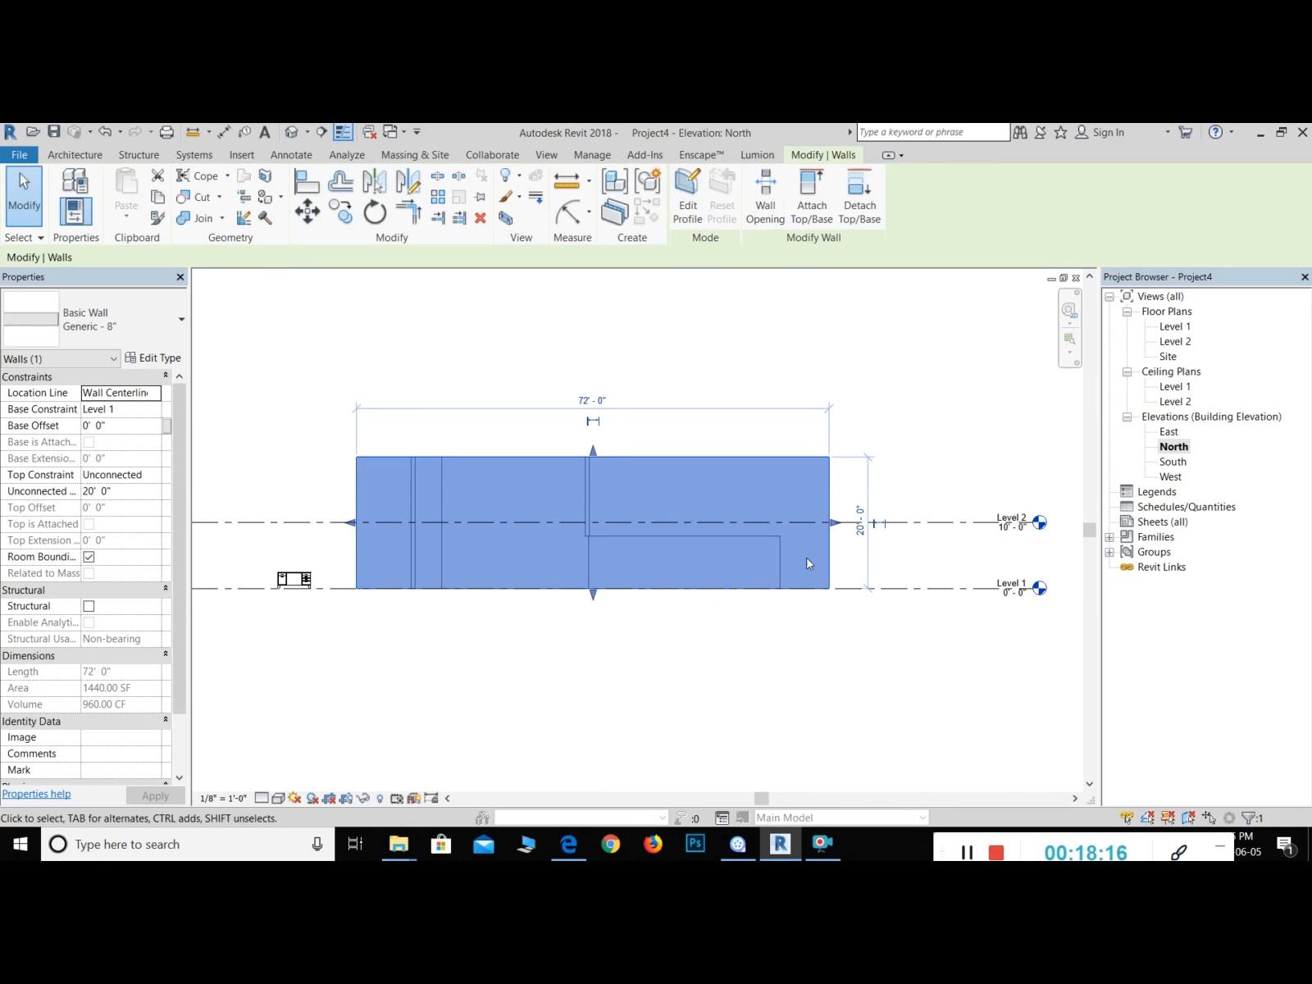
click(789, 366)
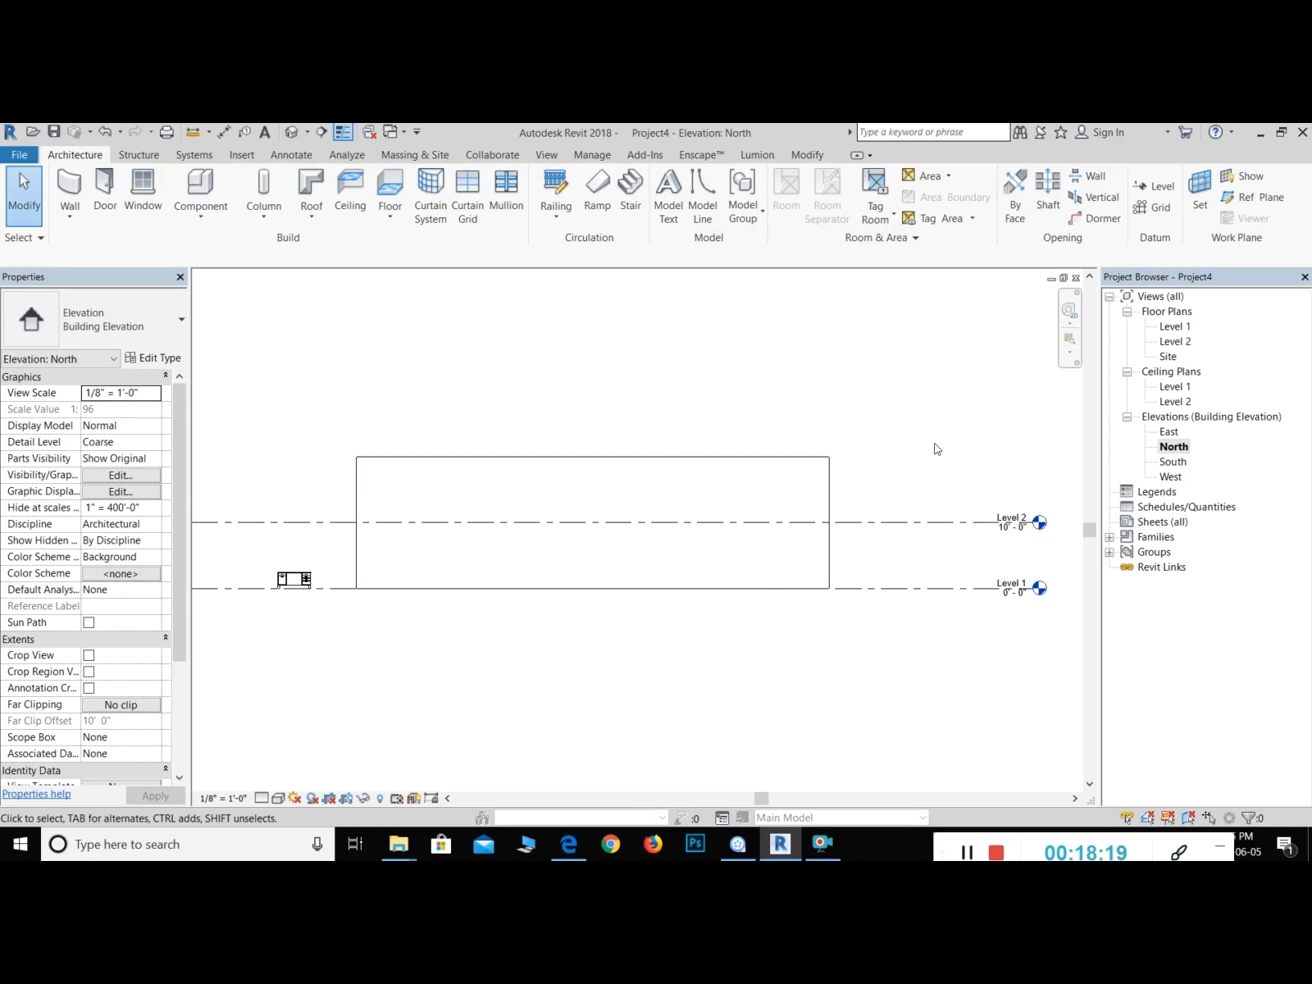
Step: Select the taller walls in the North elevation and check in the Level 1 floor plan which walls are included, comparing individual walls
drag(940, 417, 332, 473)
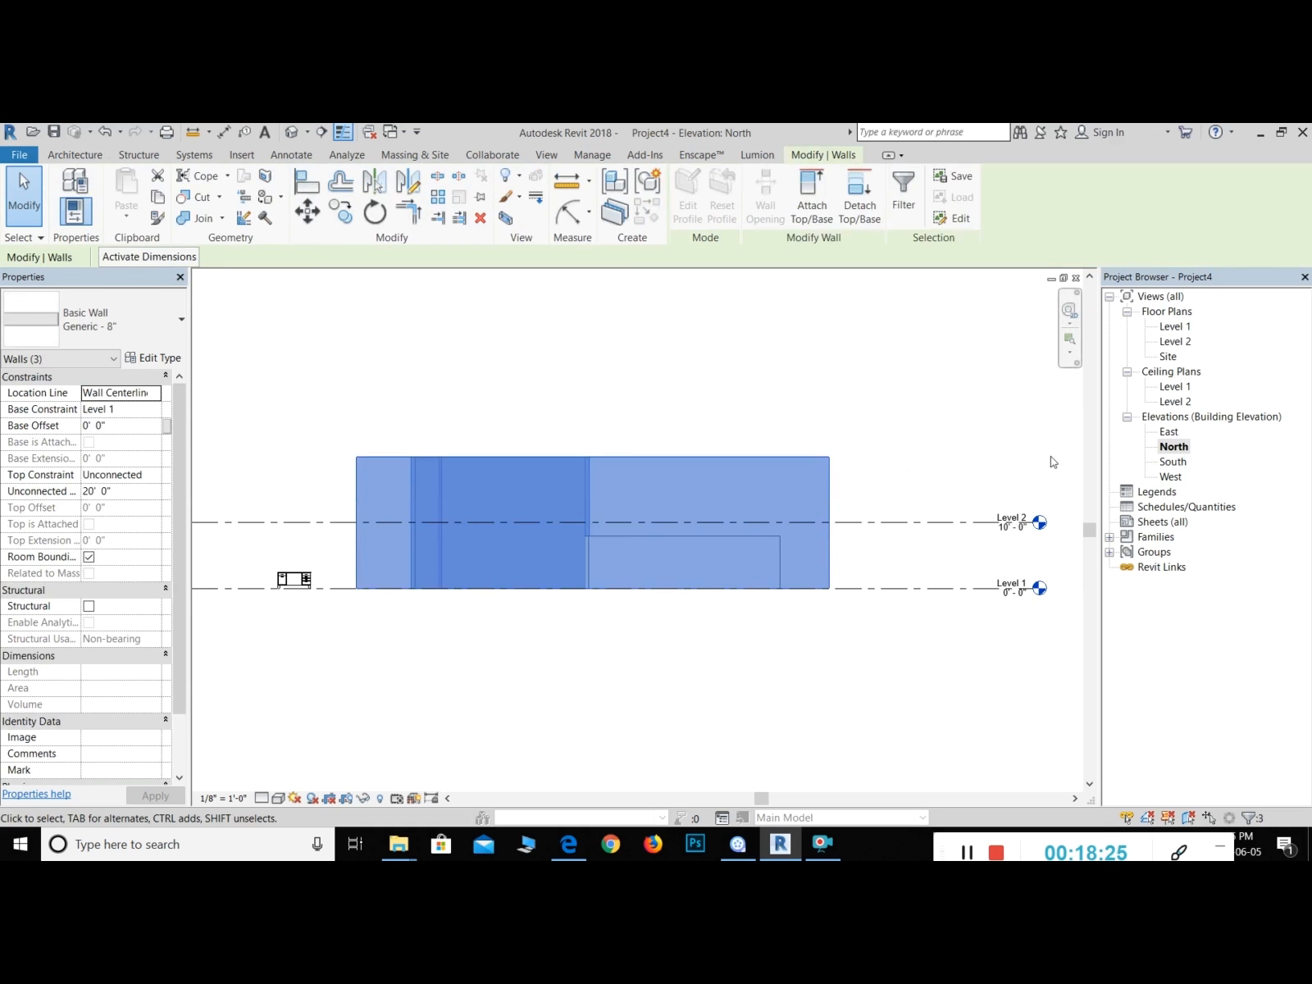
double_click(1168, 327)
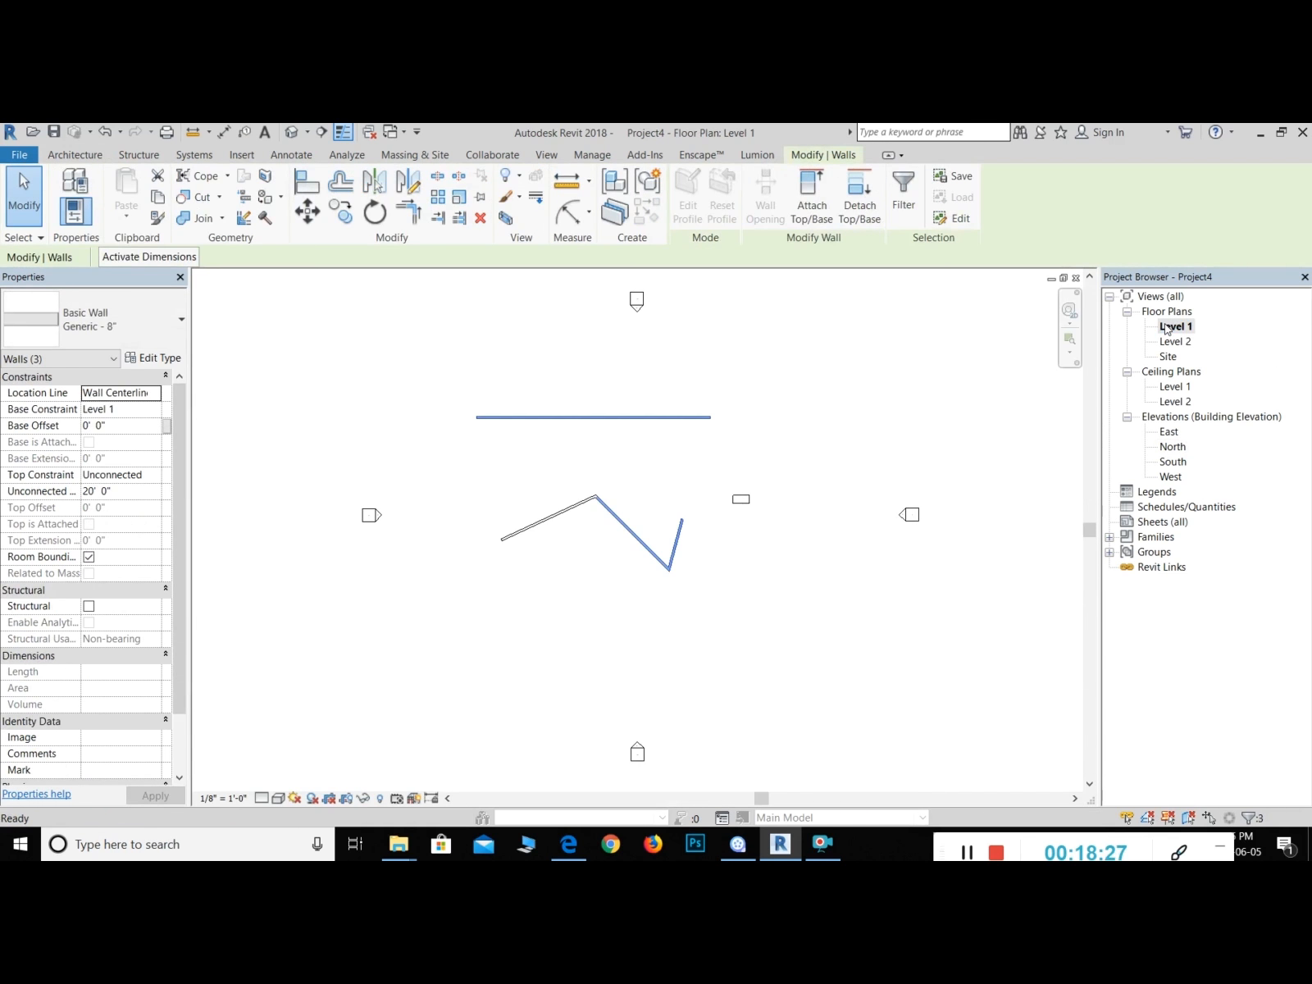
click(617, 477)
click(566, 510)
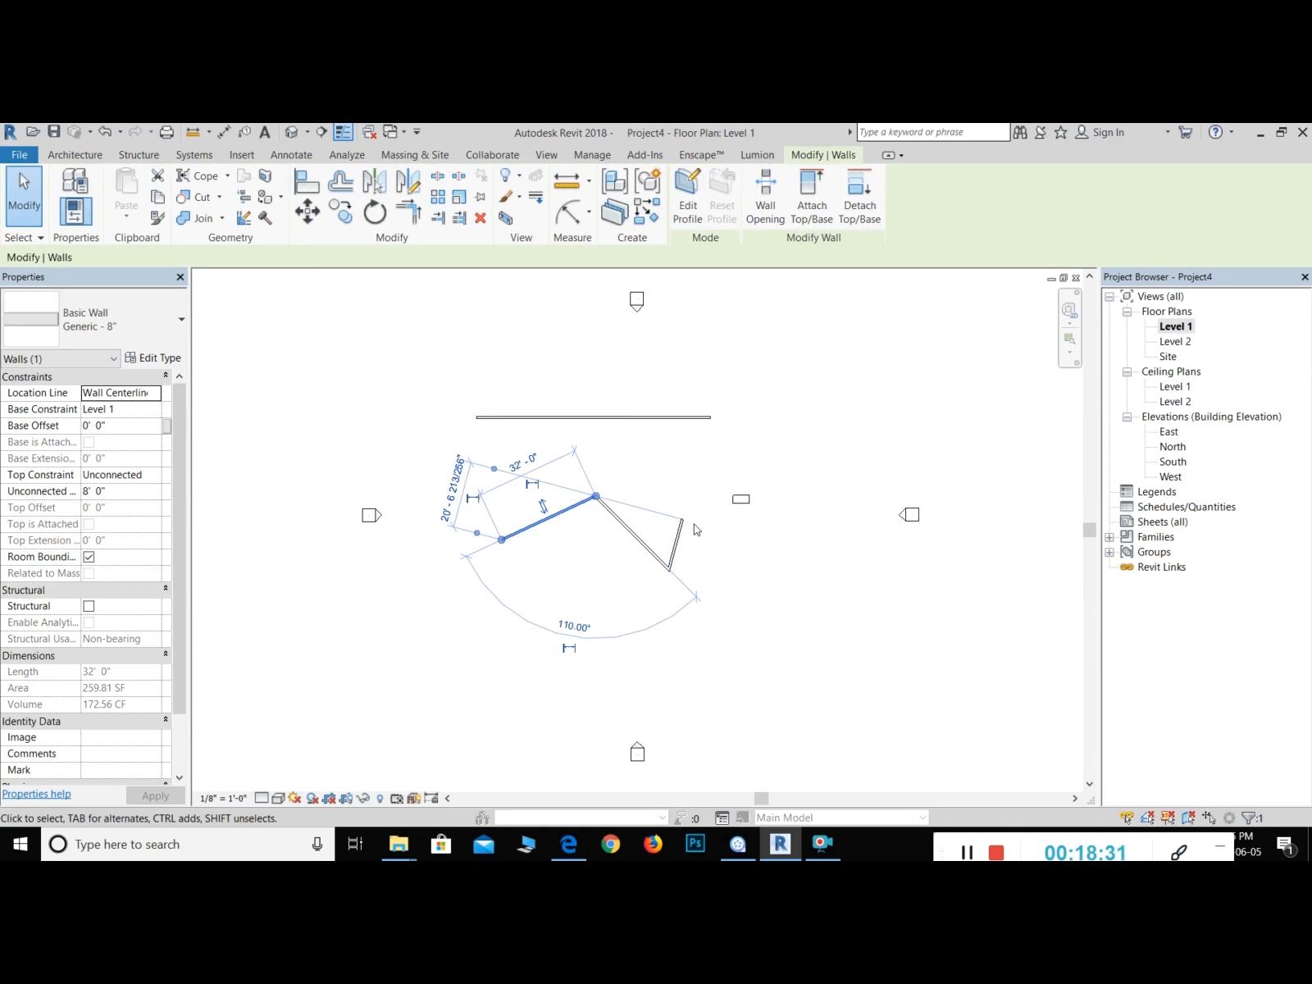
click(681, 525)
click(605, 509)
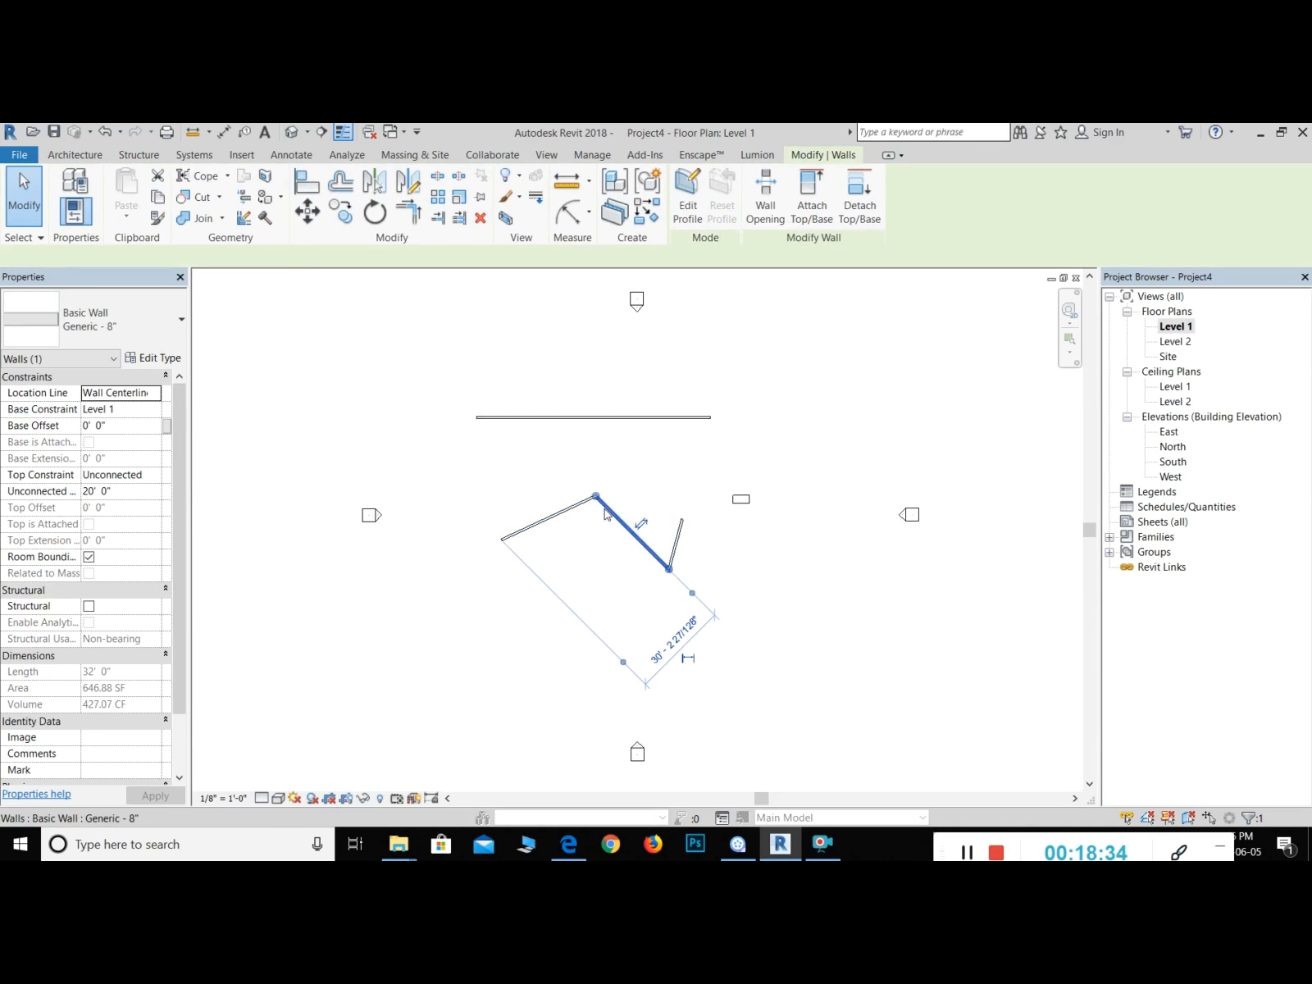
click(621, 418)
click(707, 328)
drag(728, 387, 652, 606)
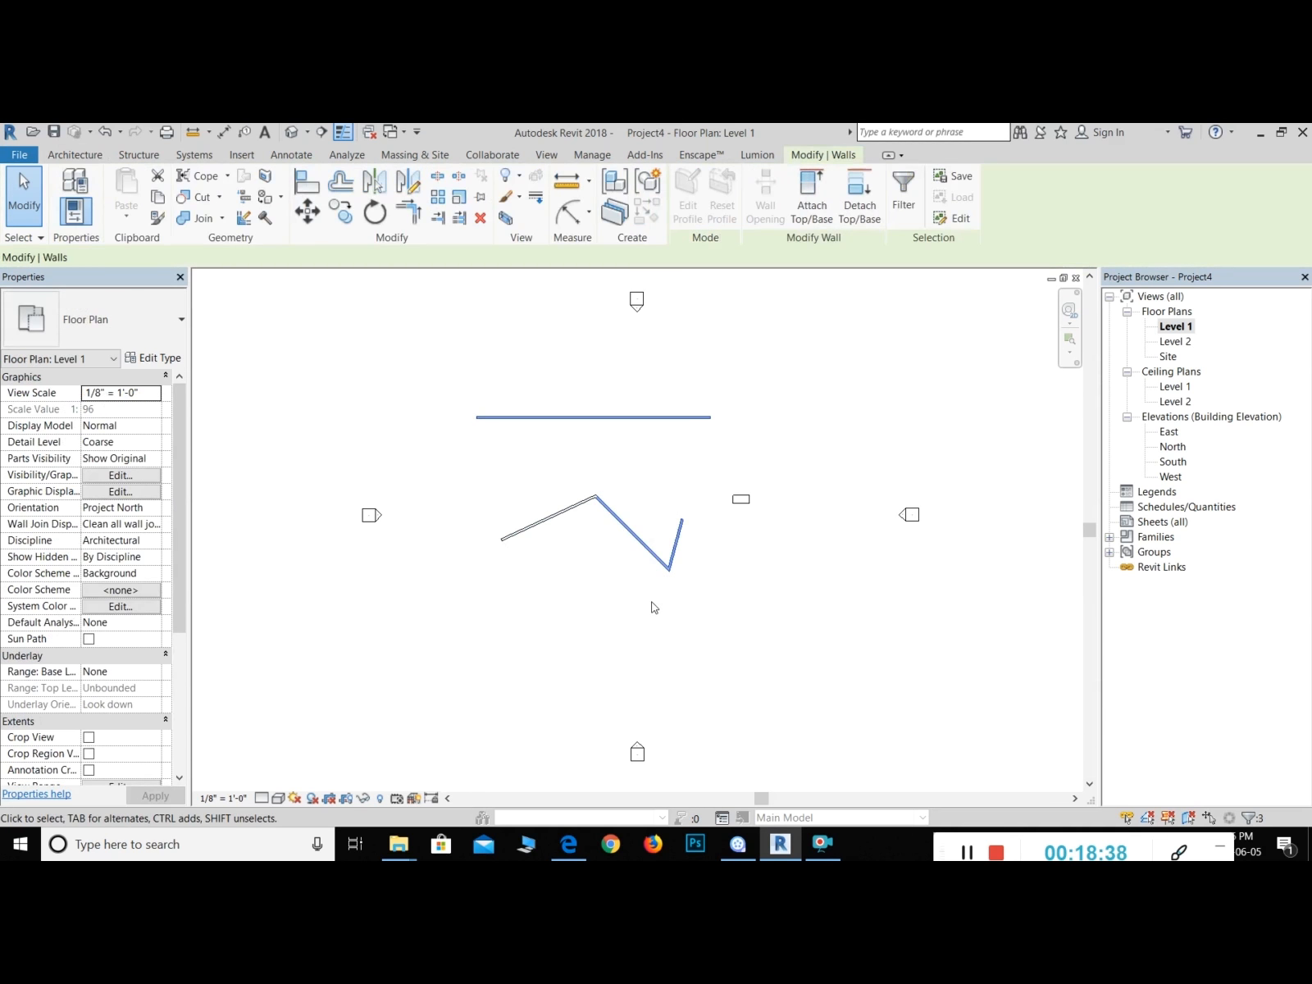
click(745, 469)
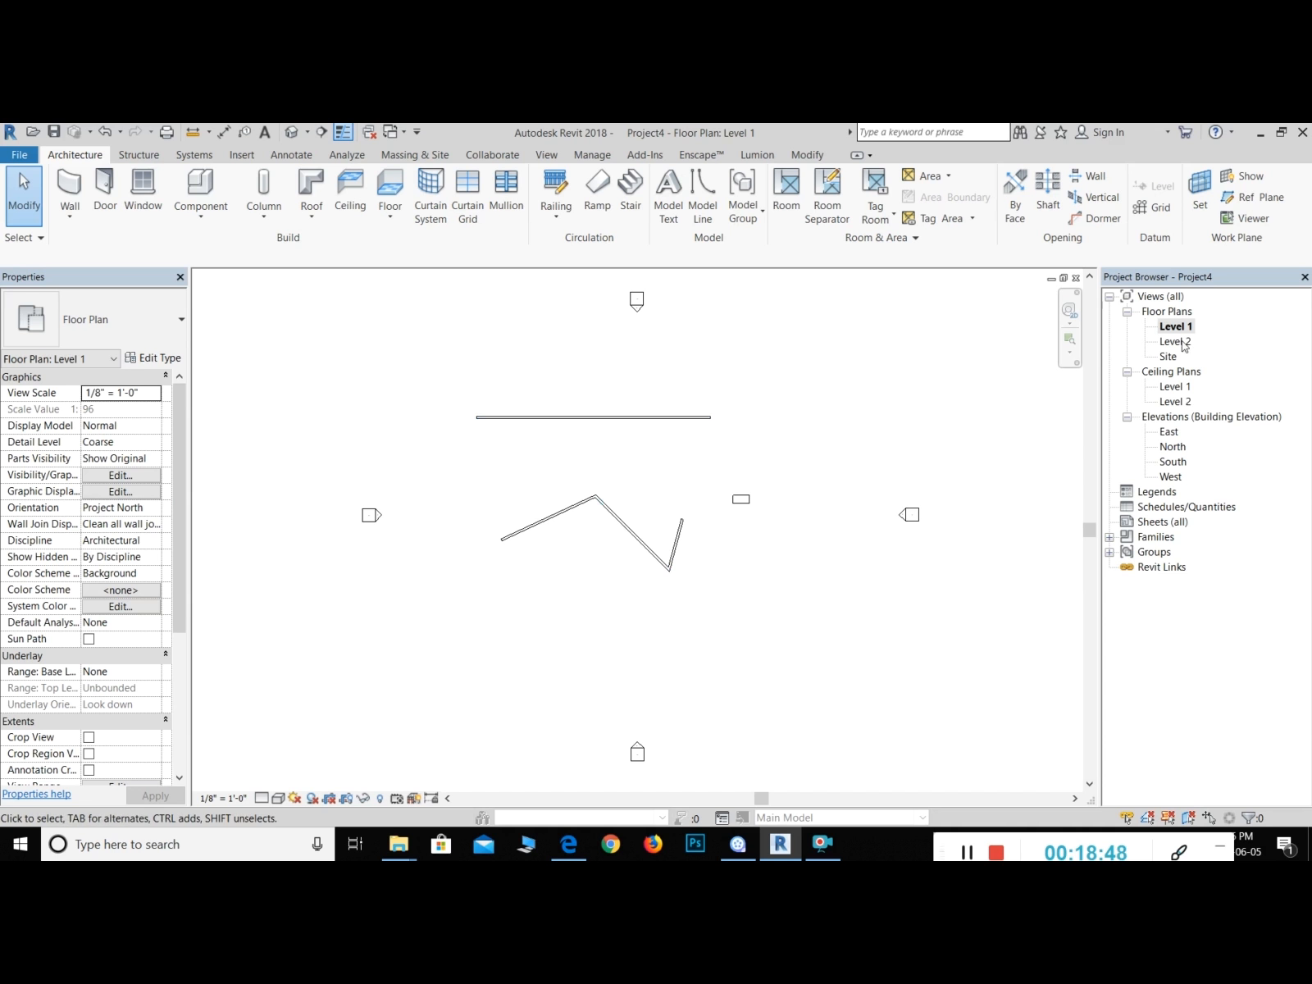
Step: In the North elevation, set the top constraint of the three taller walls to Up to level: Level 2
double_click(1175, 447)
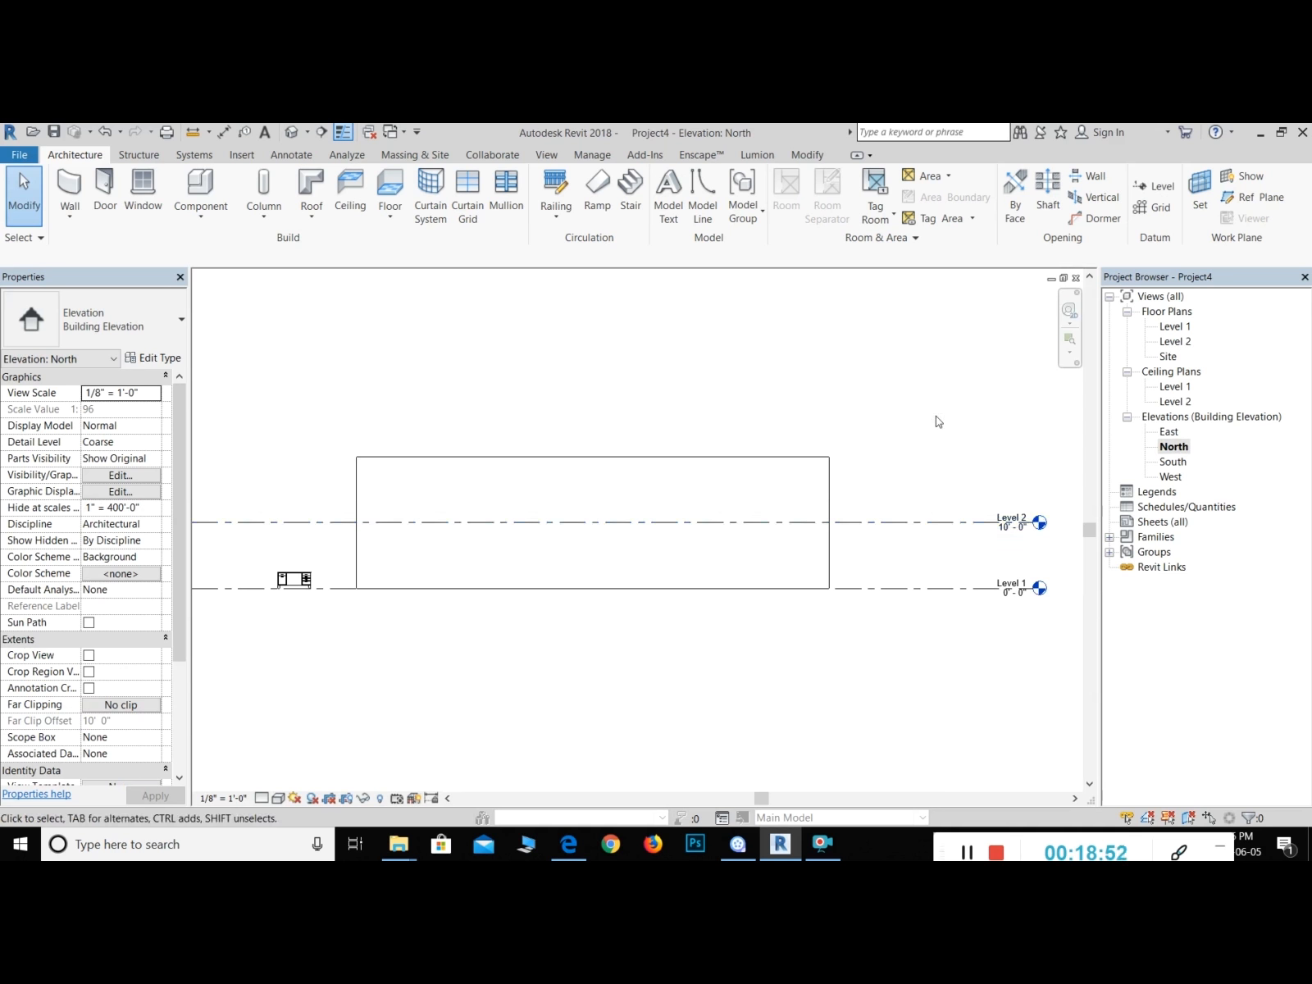
drag(873, 424, 283, 482)
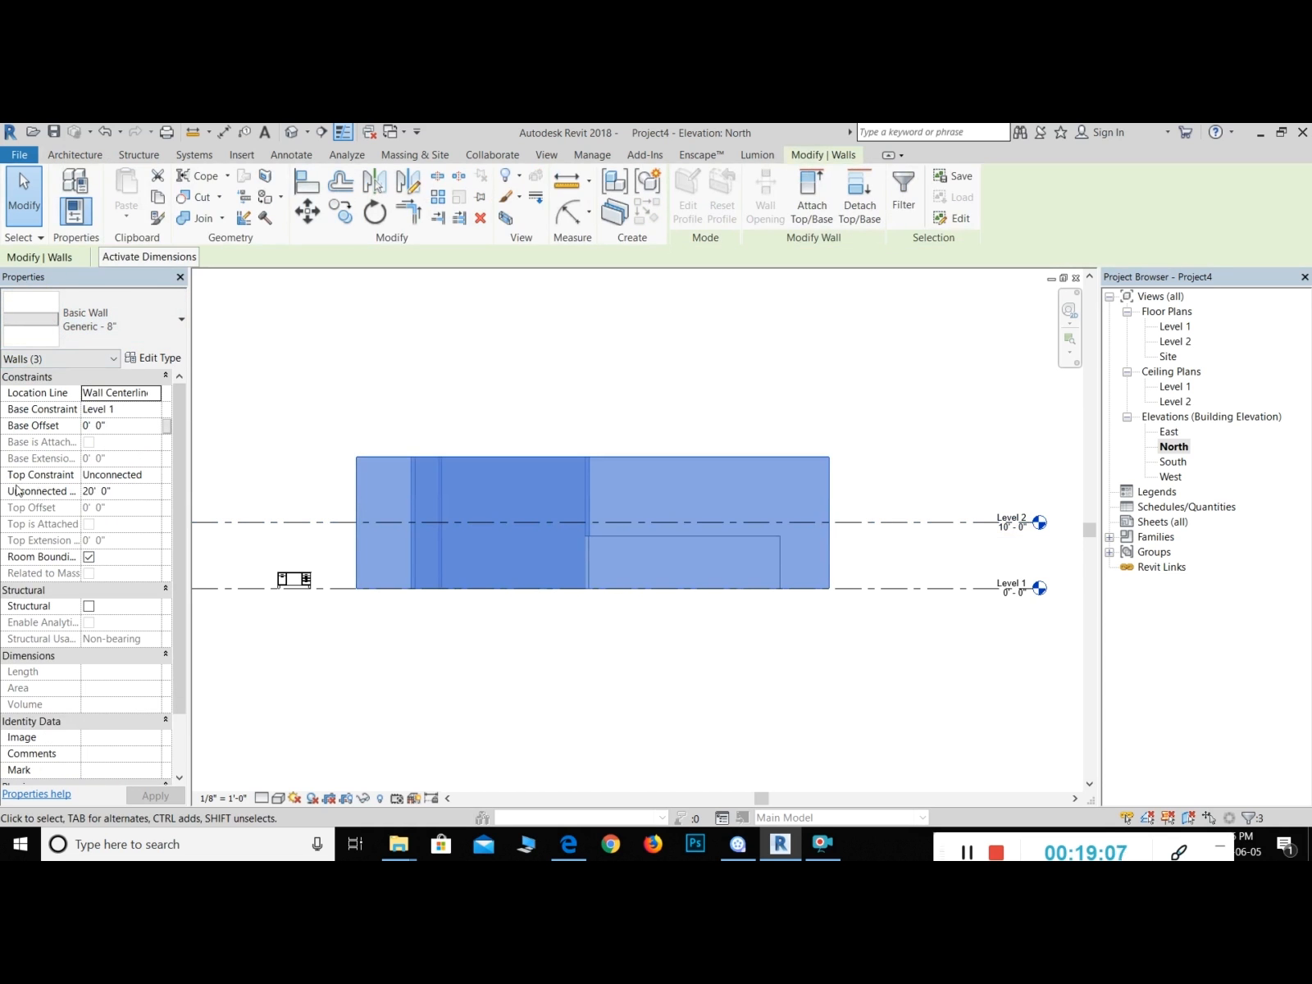
click(135, 475)
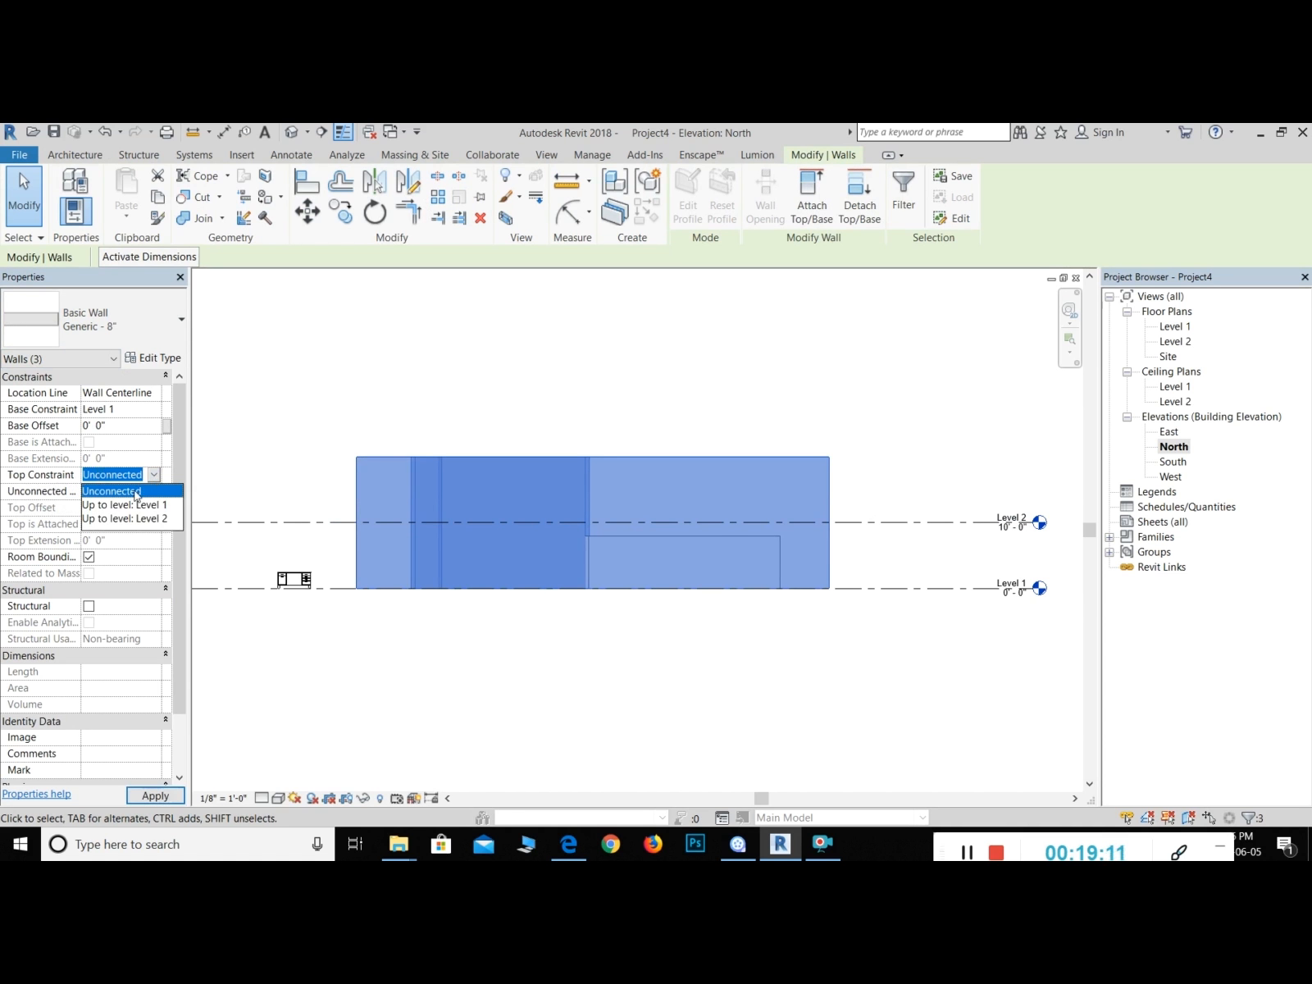
click(145, 520)
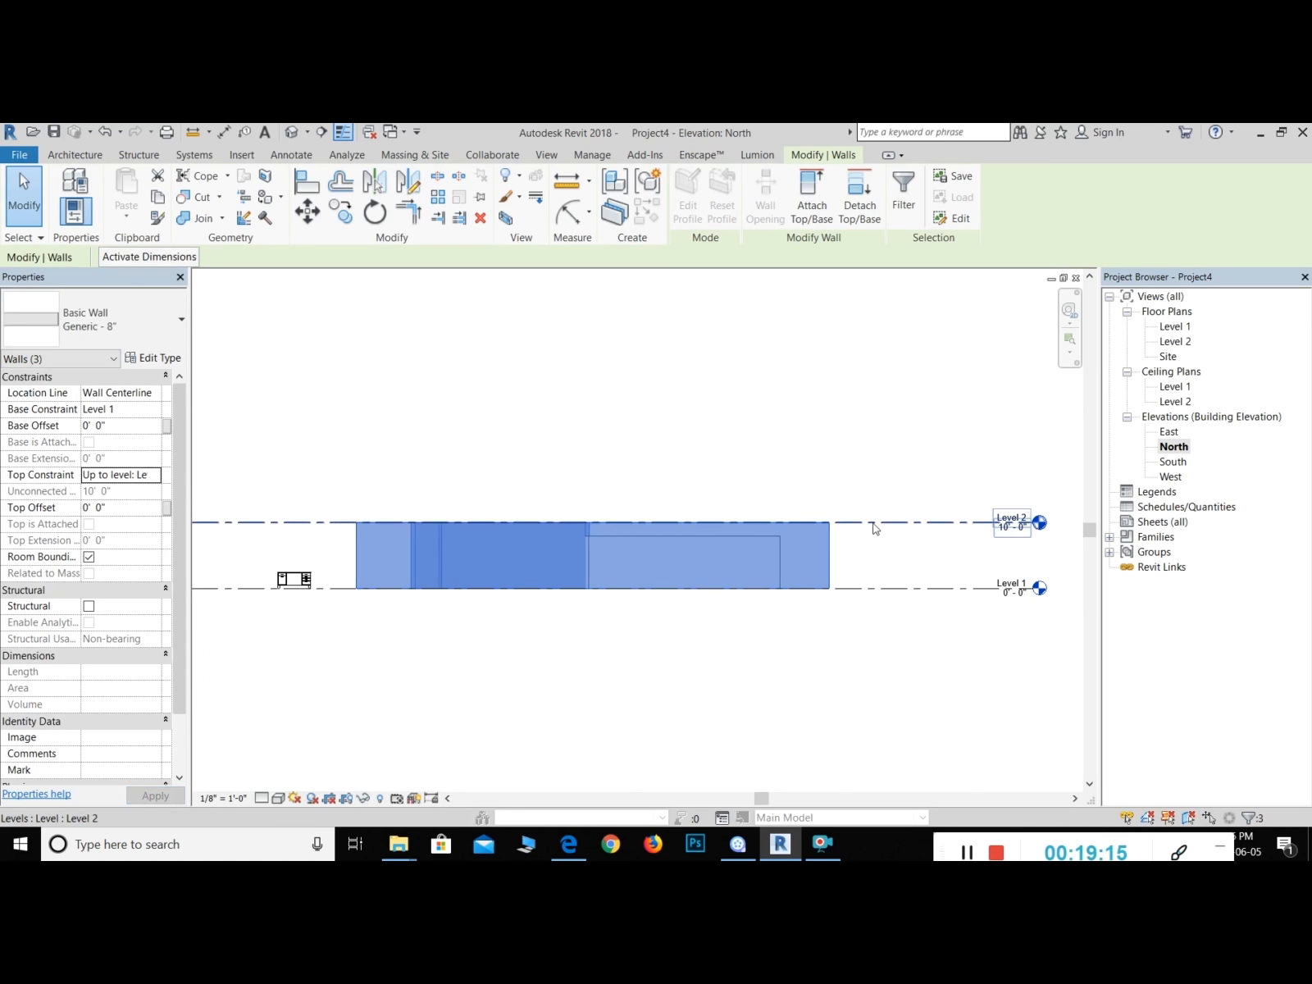
click(779, 461)
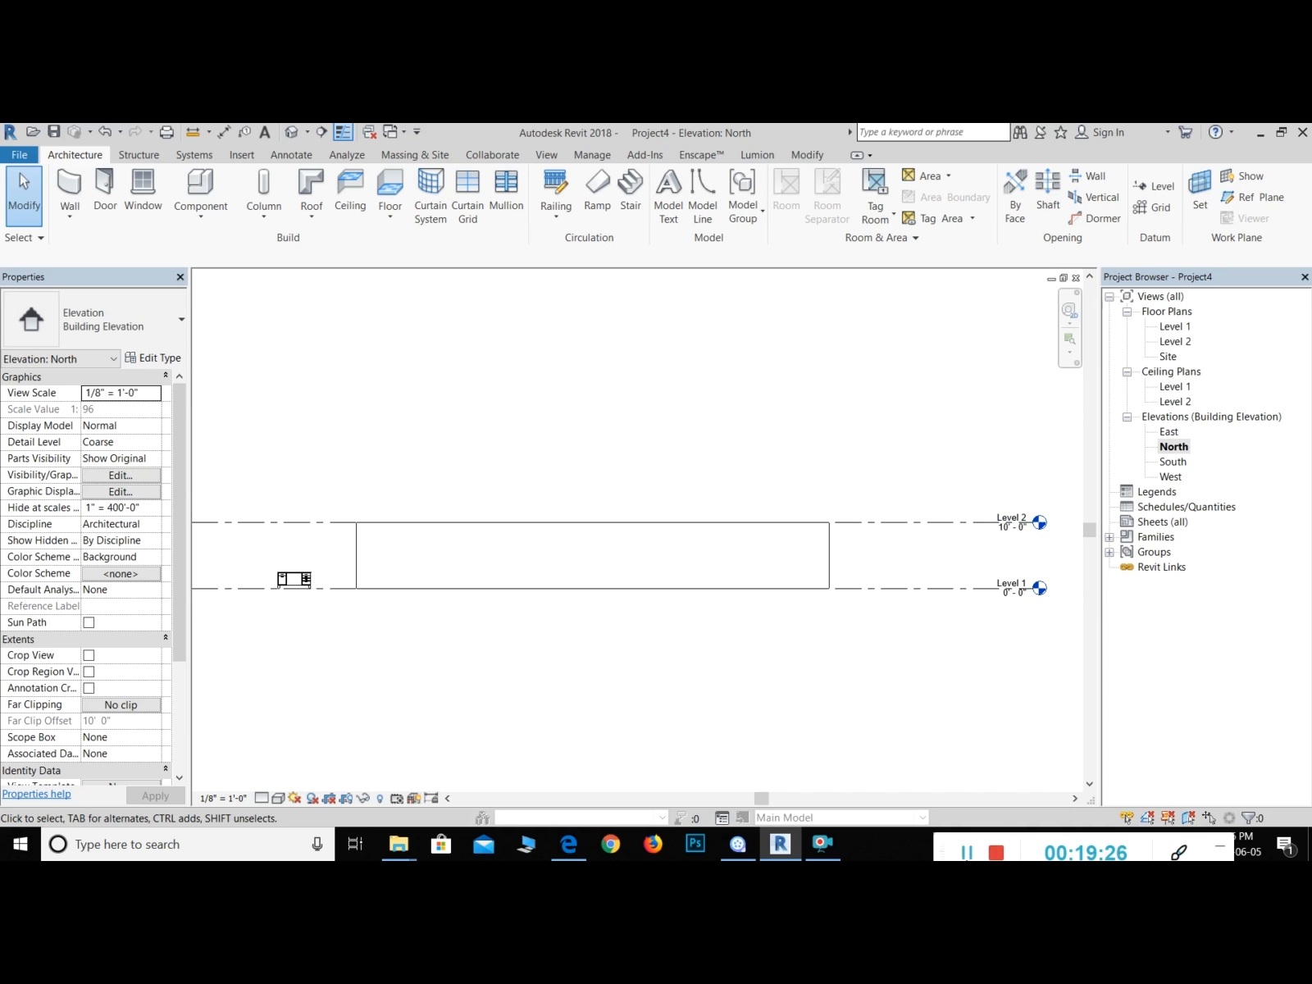
click(961, 853)
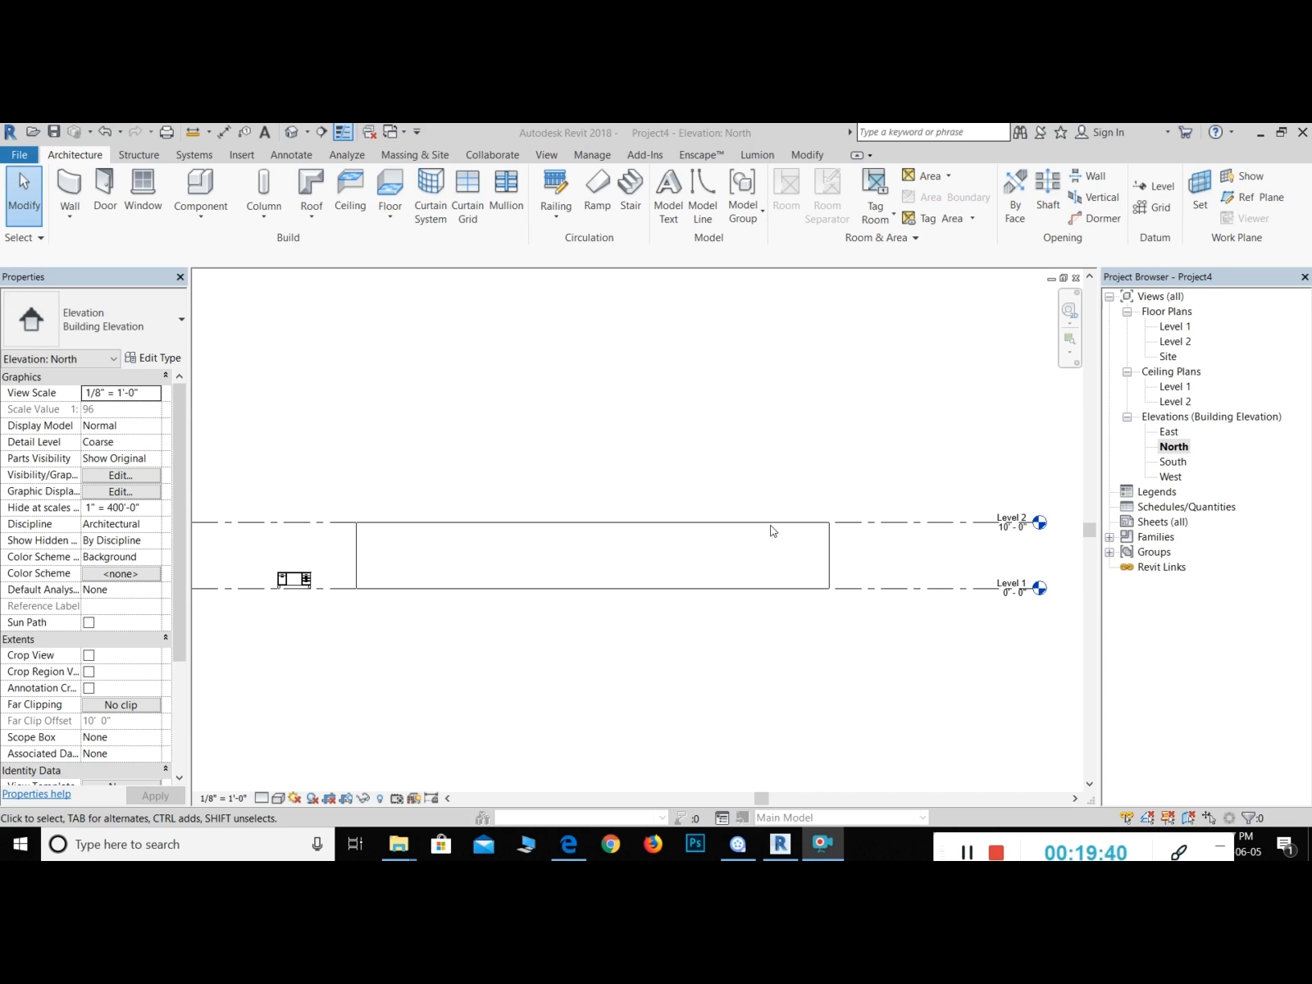
Step: In the Level 1 floor plan, draw a chain of seven connected walls, 10' high, beside the elevation markers at the plan's upper-left area
double_click(1186, 328)
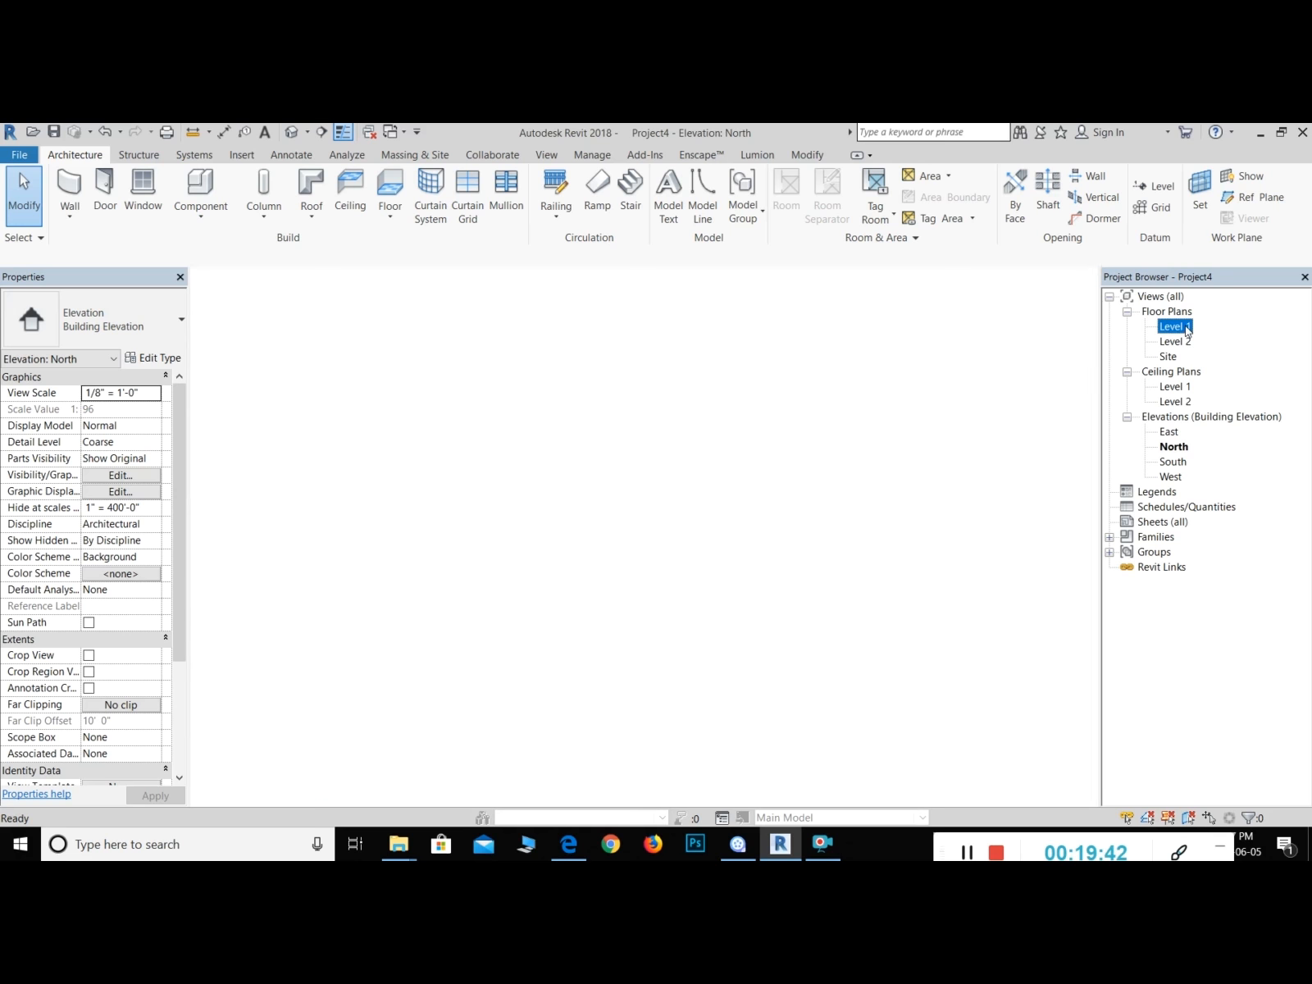
click(59, 184)
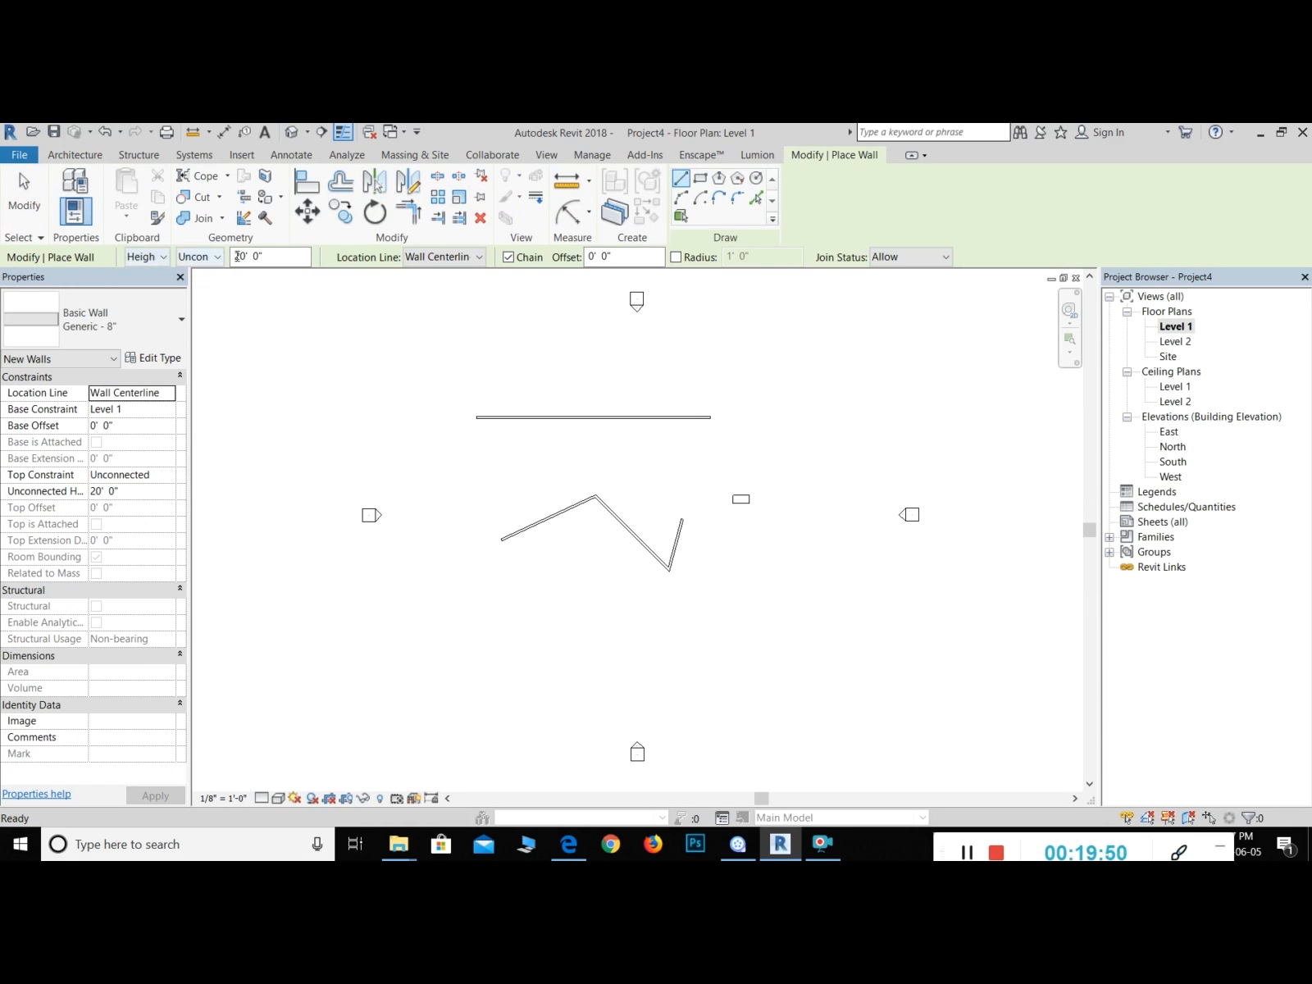
click(241, 256)
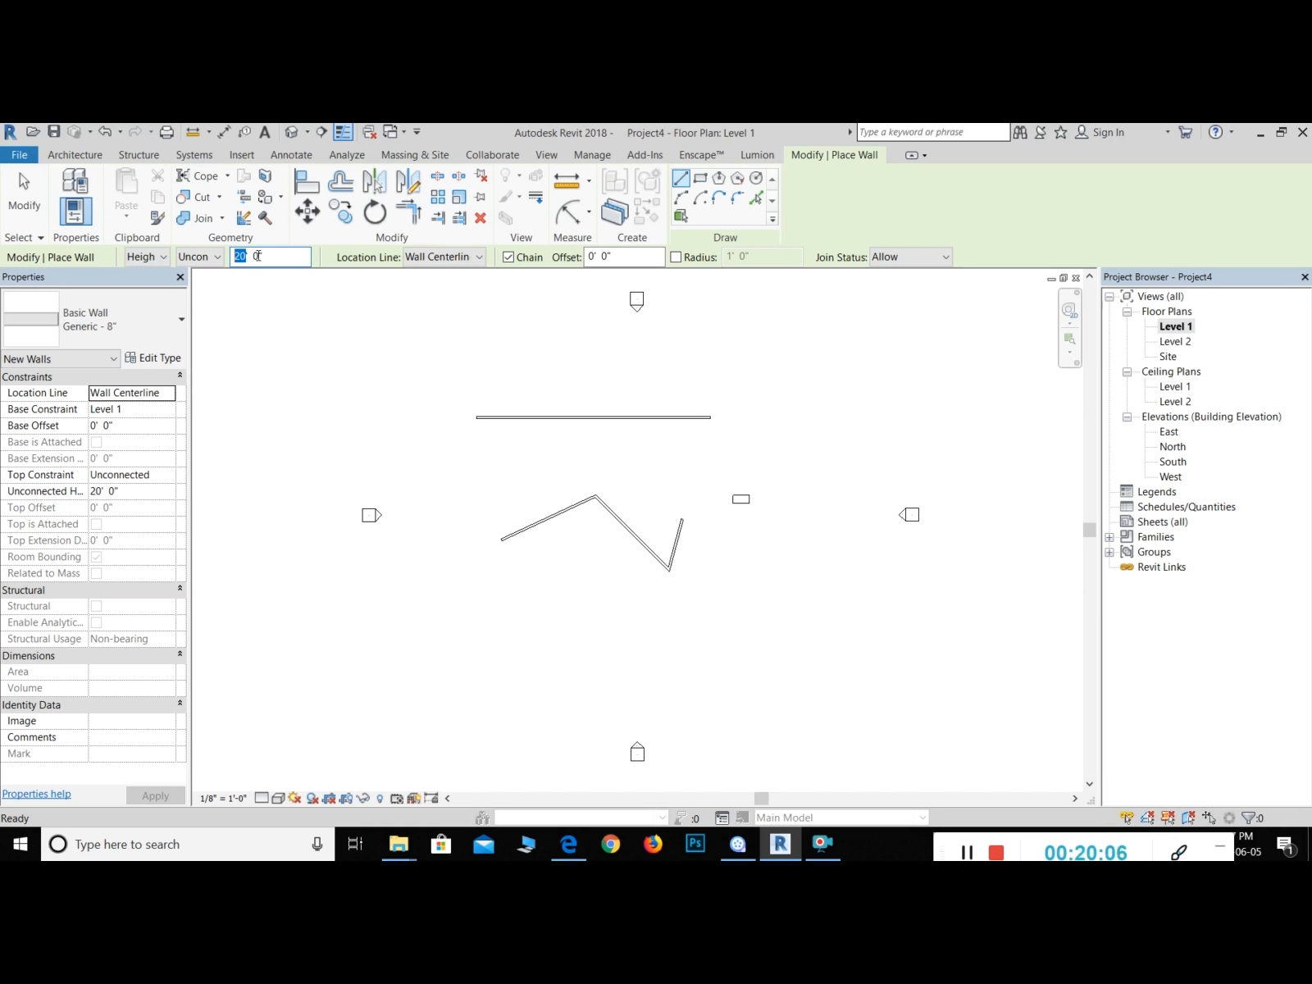
text(10)
click(557, 363)
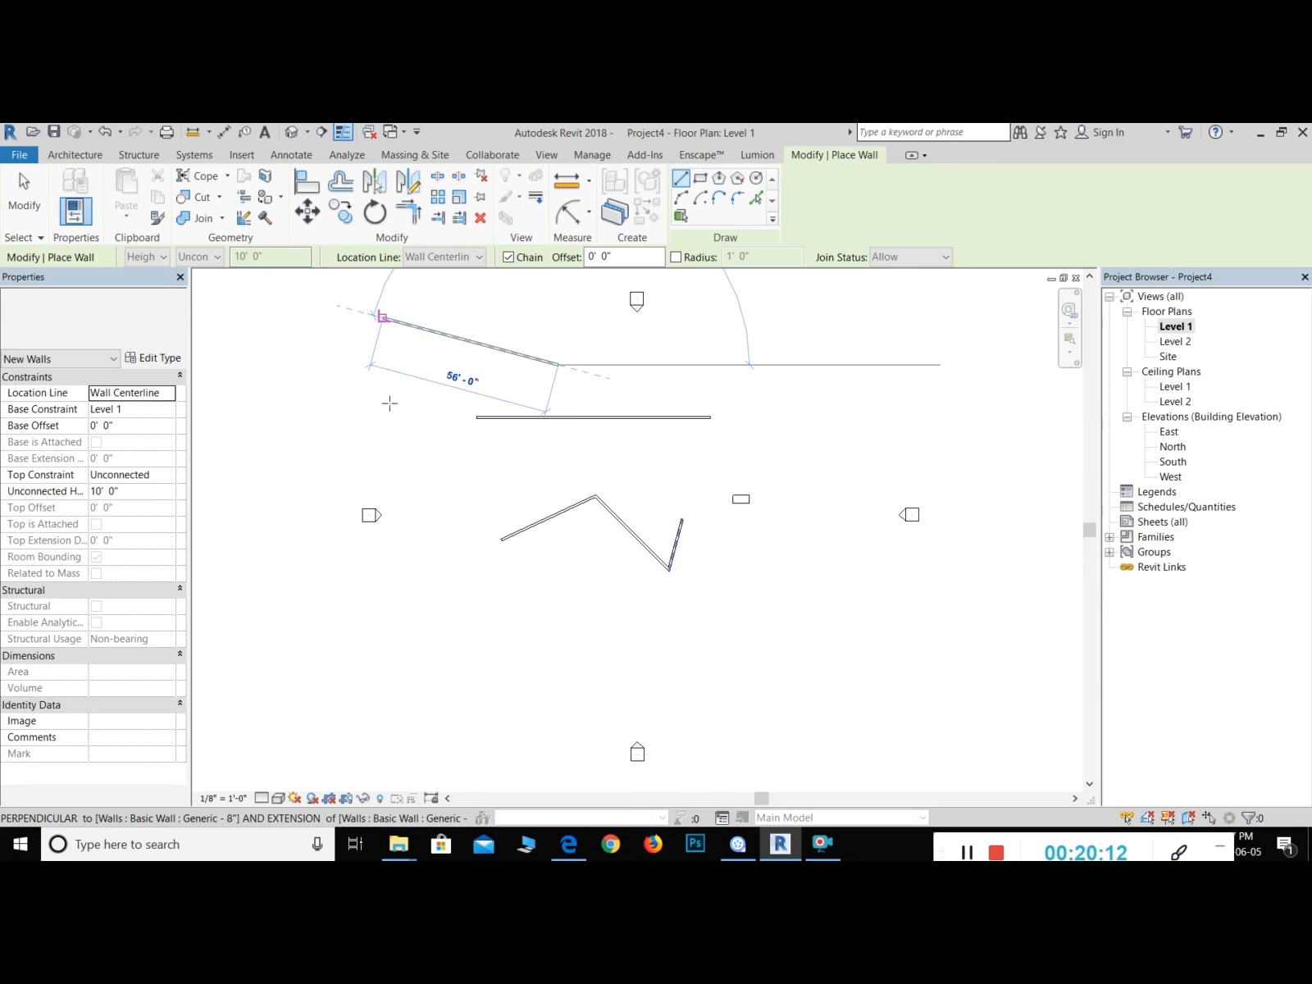
click(383, 318)
click(350, 389)
click(412, 404)
click(413, 470)
click(336, 474)
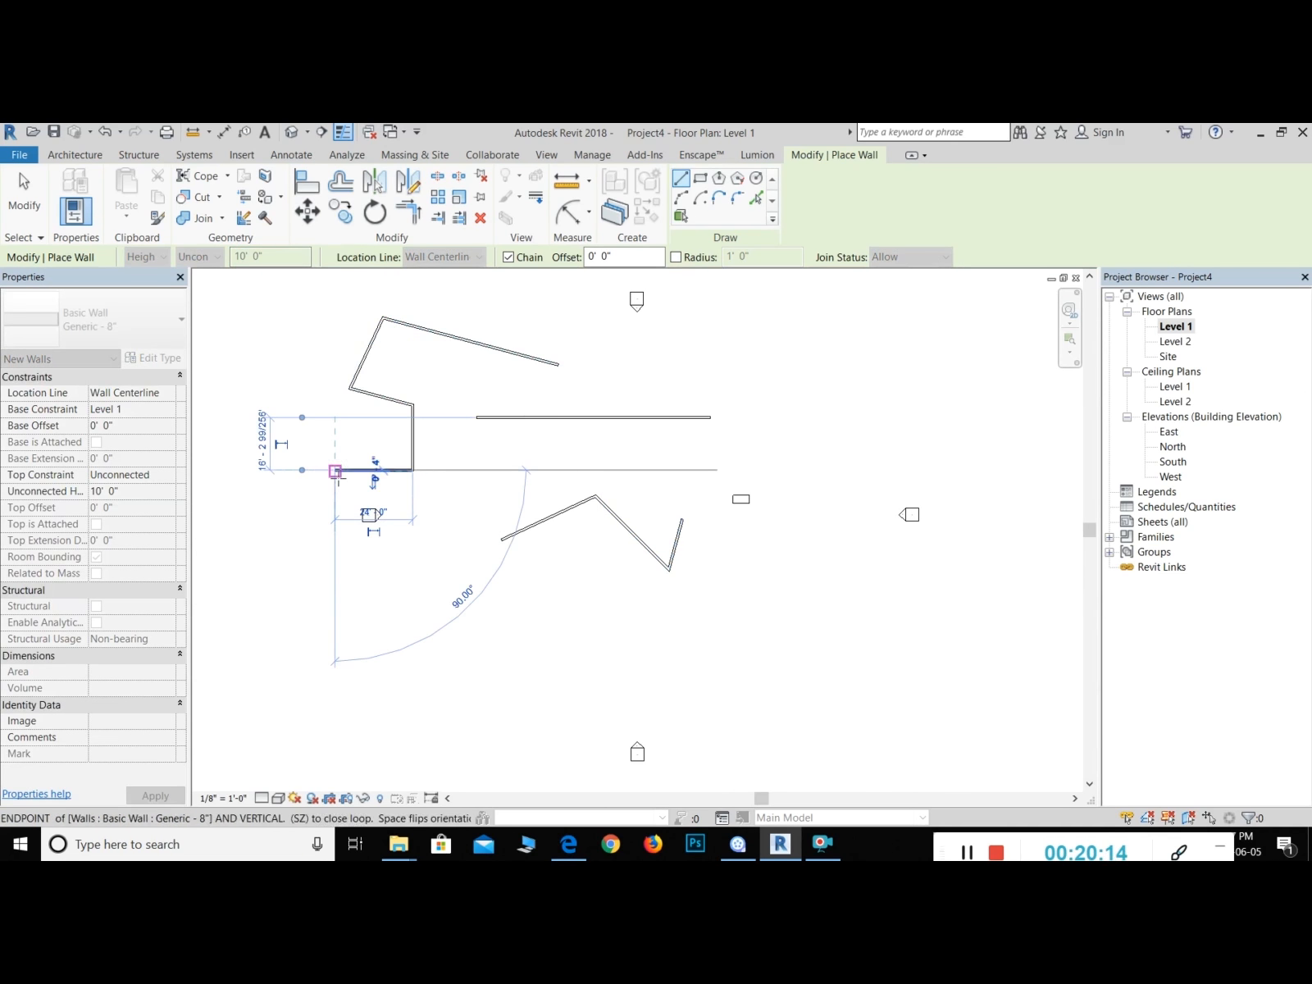
click(261, 397)
click(295, 324)
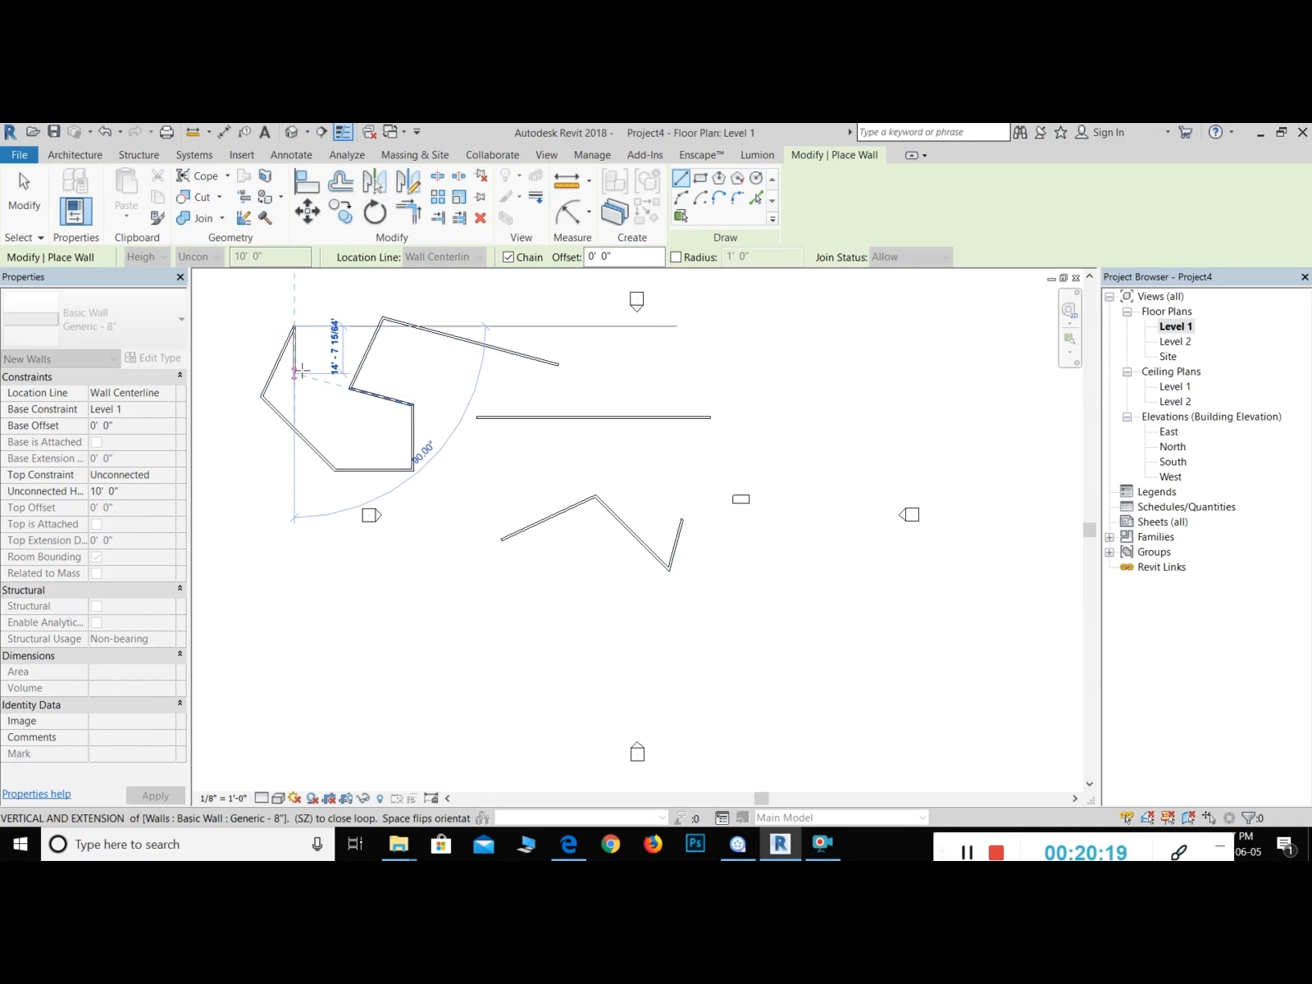
key(Escape)
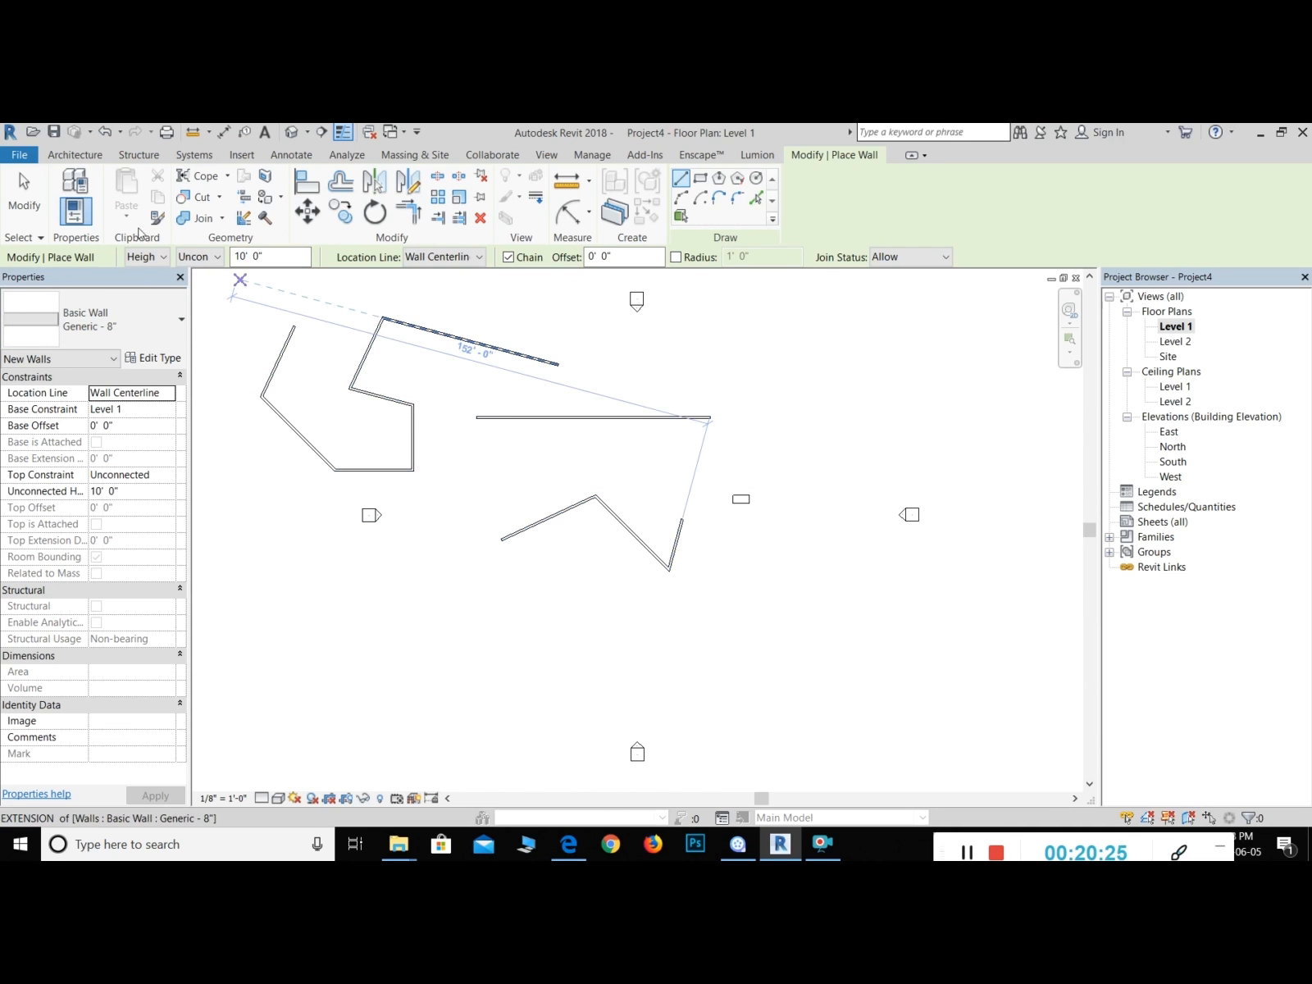
click(24, 197)
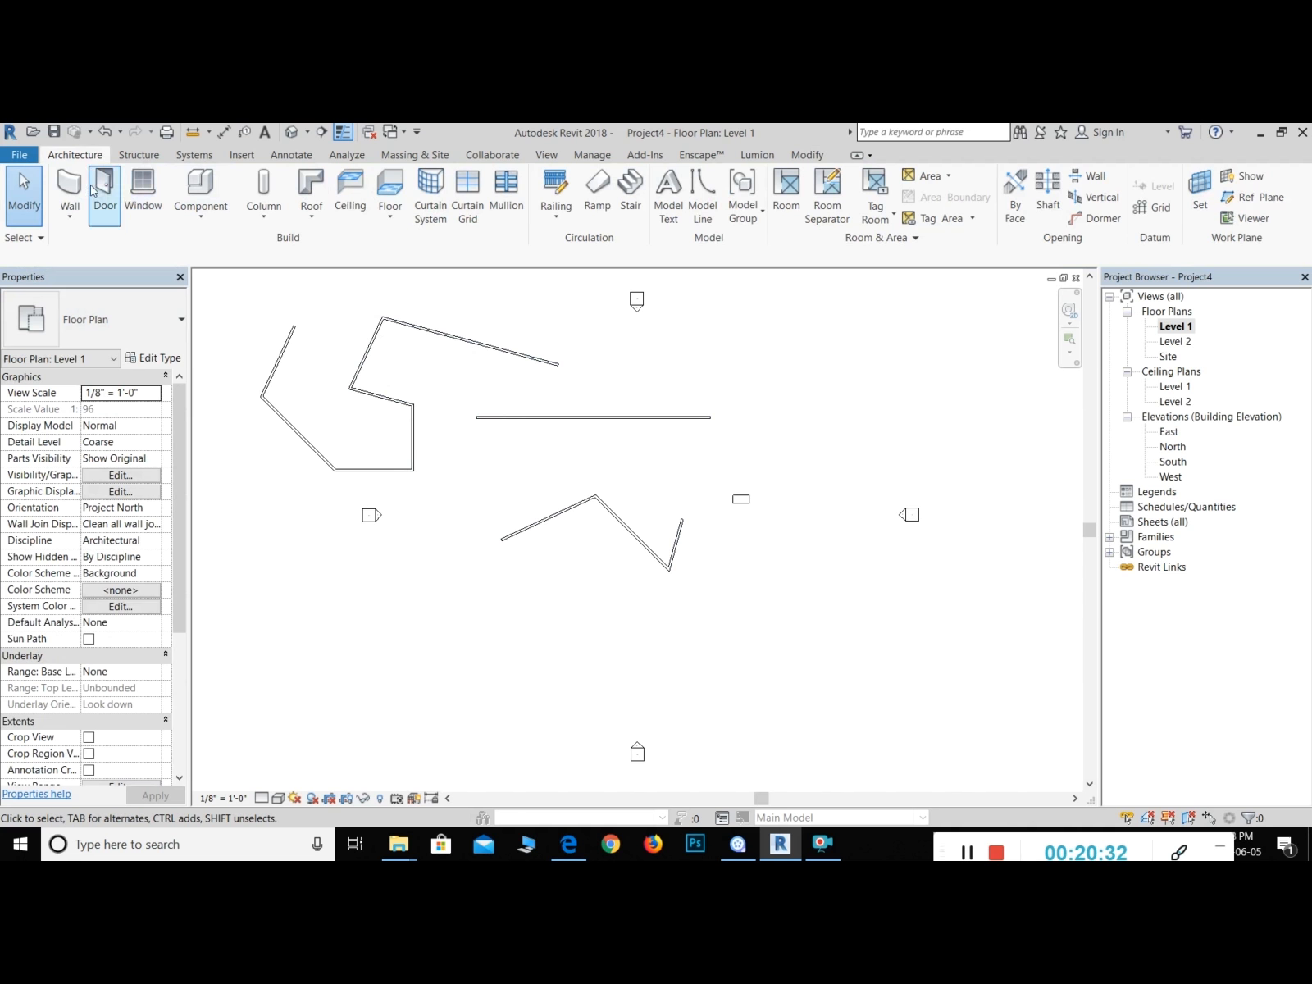
Step: Select the long slanted wall of the new chain and browse the wall types available for it, including the partition and curtain wall types
click(505, 349)
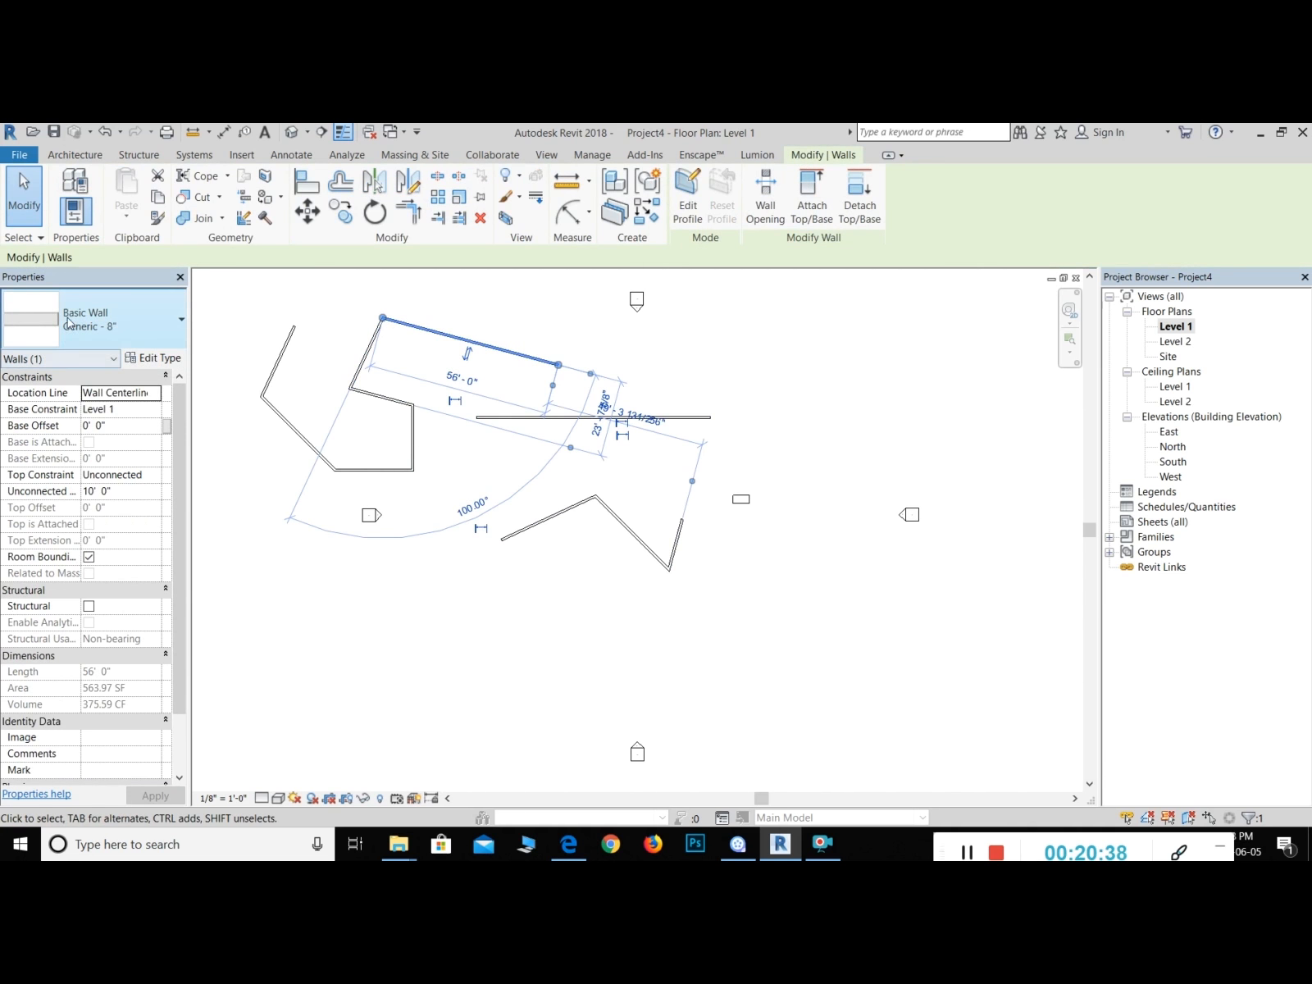
click(141, 325)
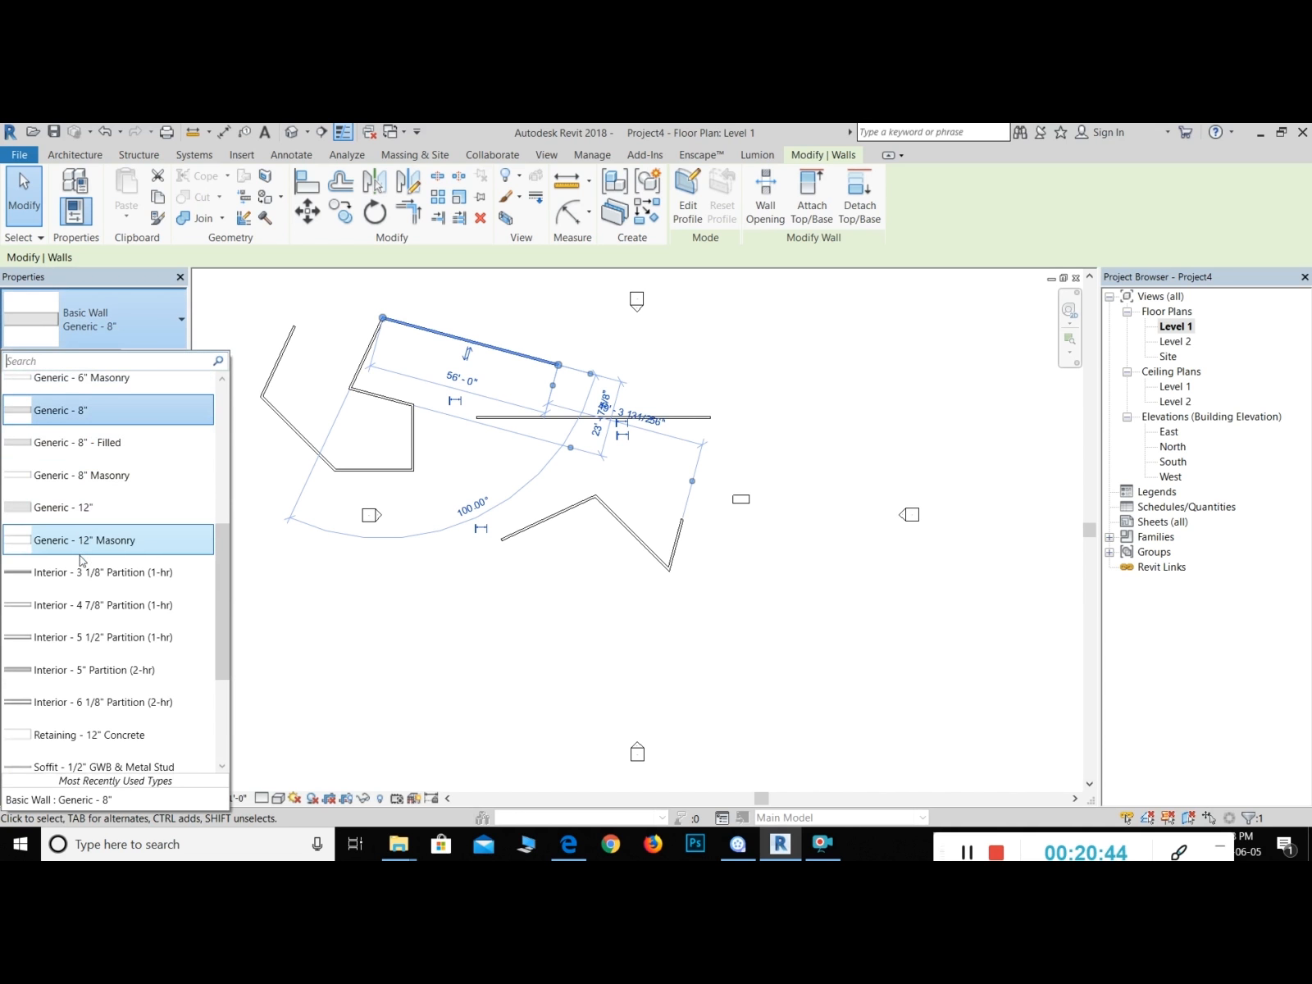
scroll(86, 577, down, 2)
scroll(86, 577, down, 2)
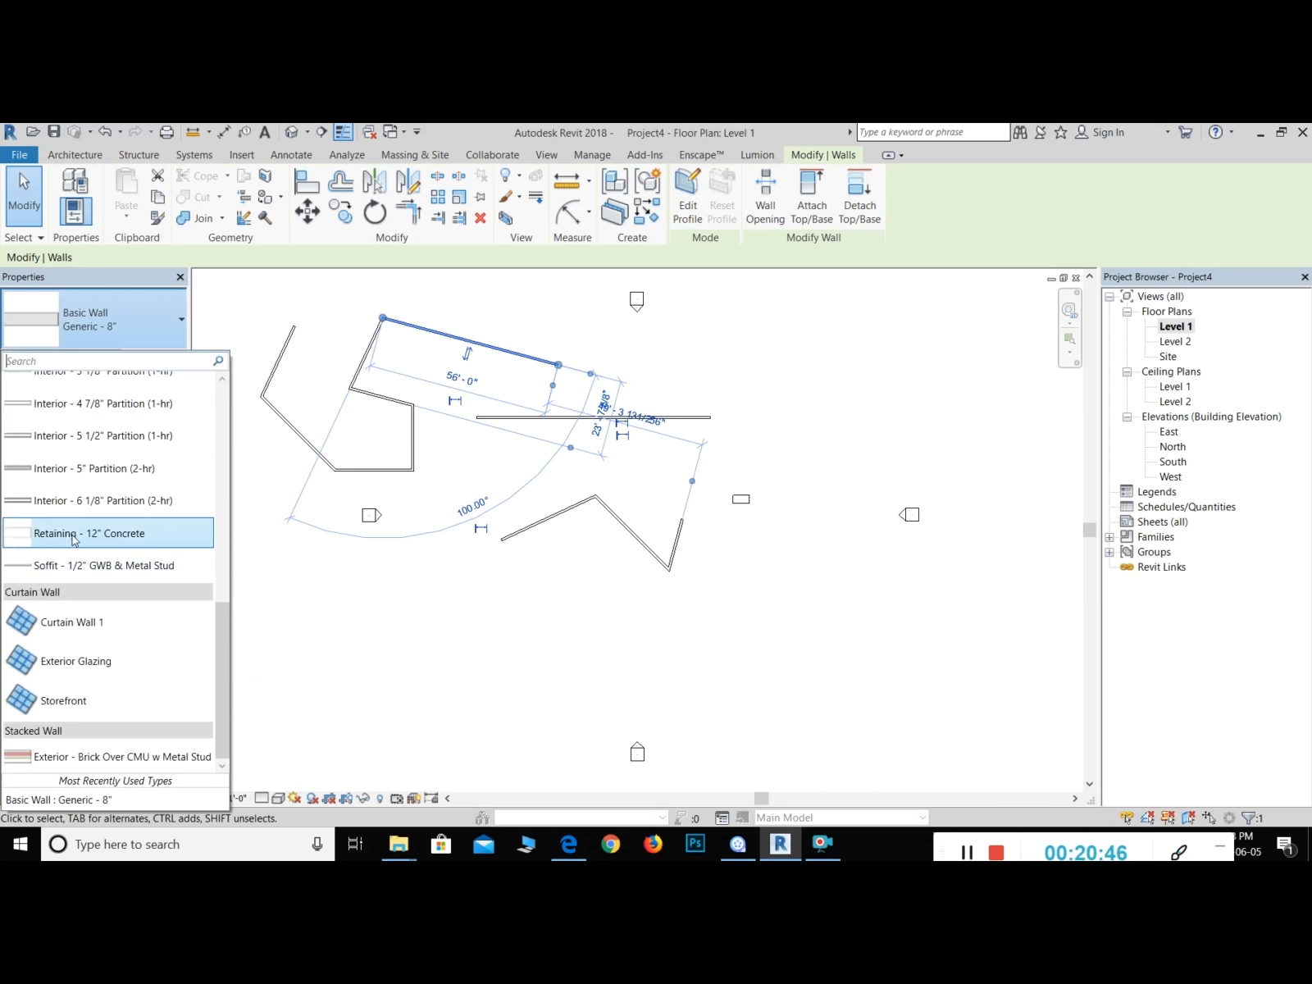
scroll(94, 509, up, 2)
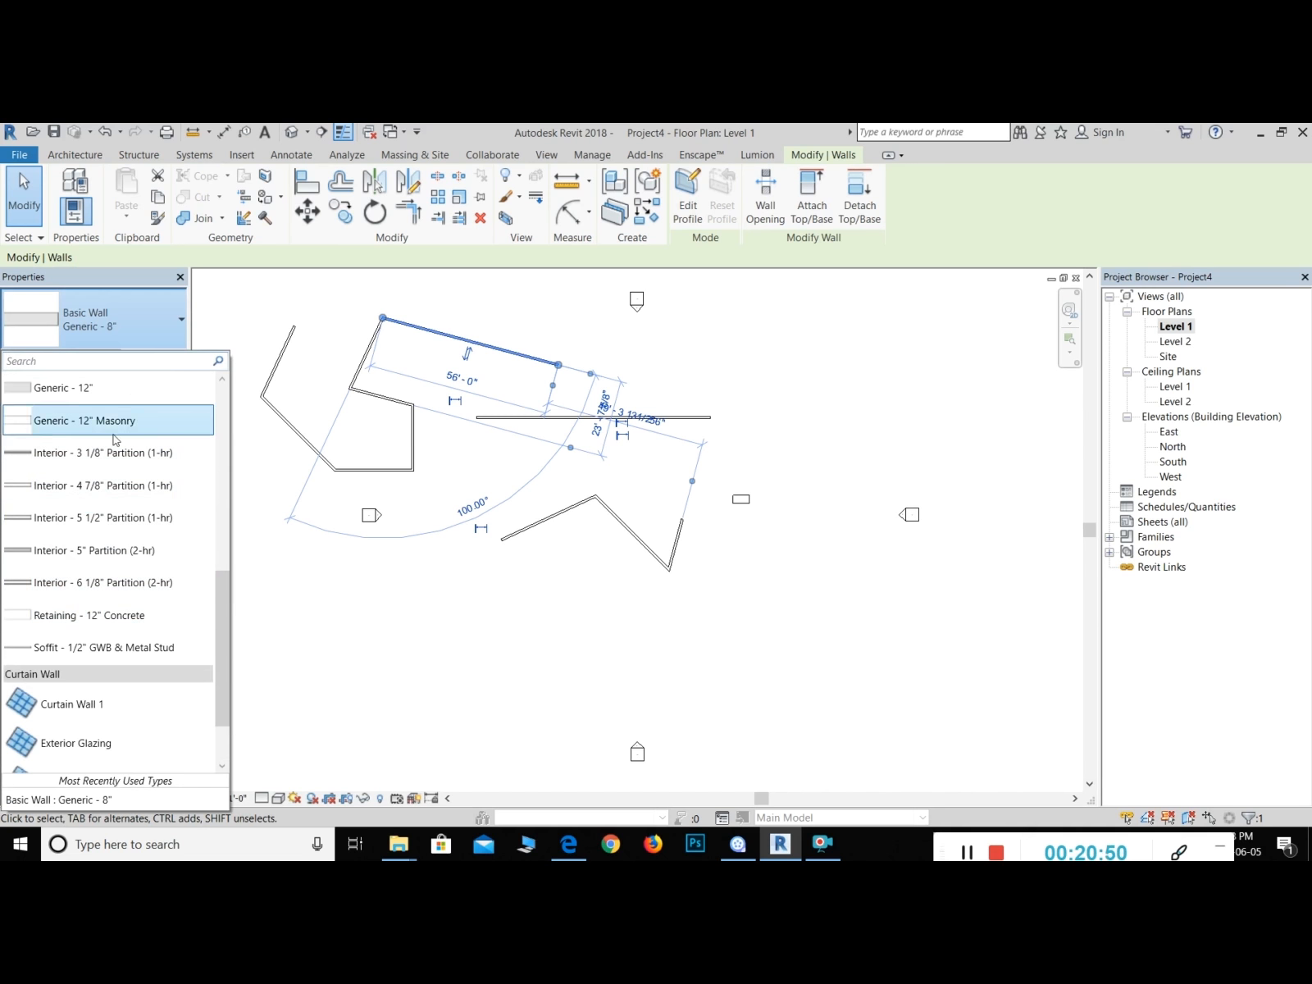
click(145, 329)
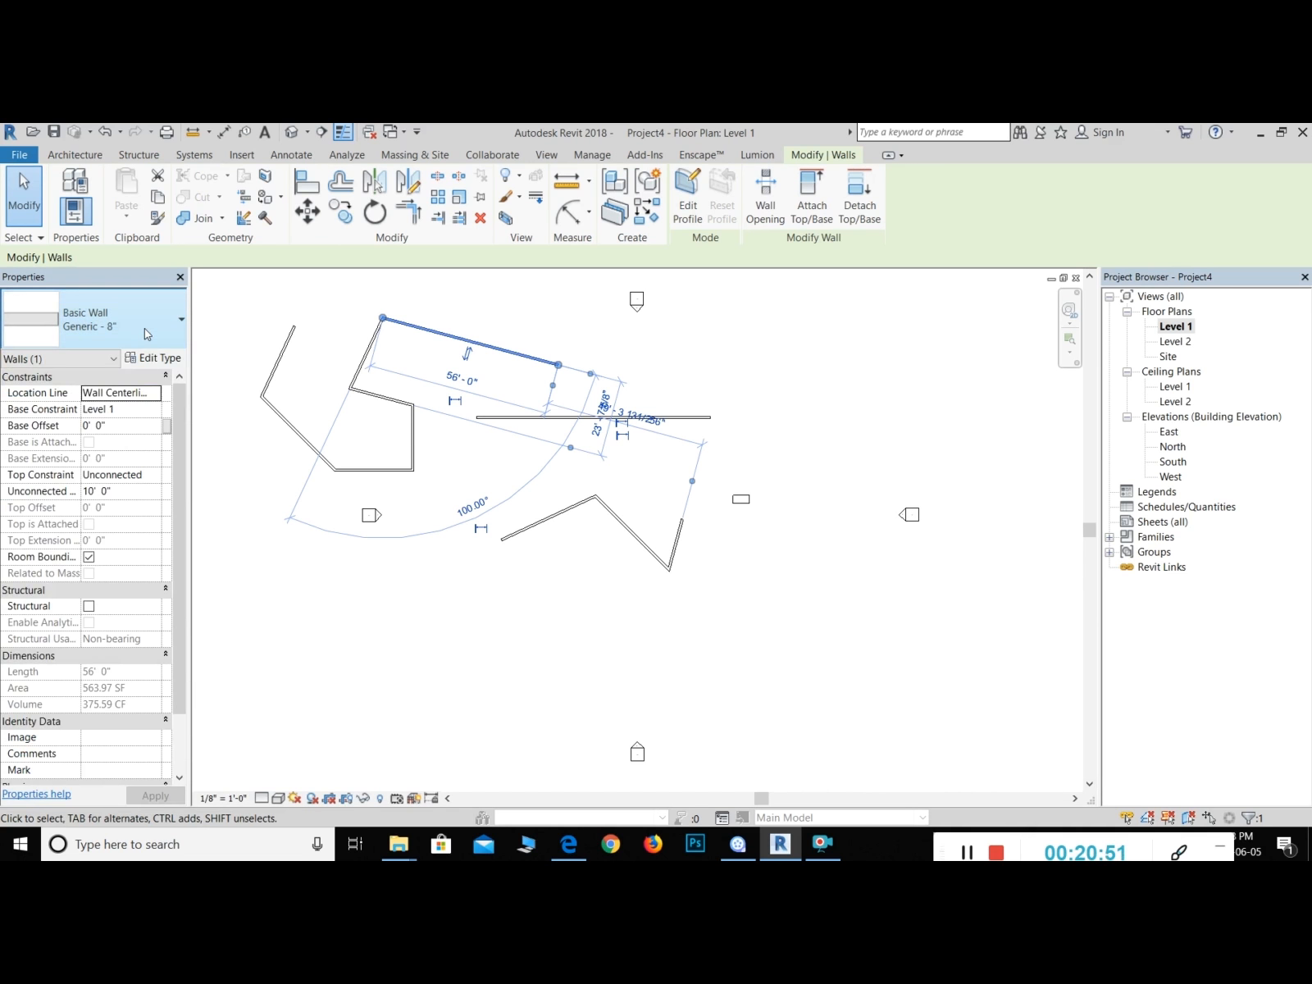
click(240, 320)
Step: Change the short slanted wall adjoining the long one to the Generic - 12" wall type
click(468, 340)
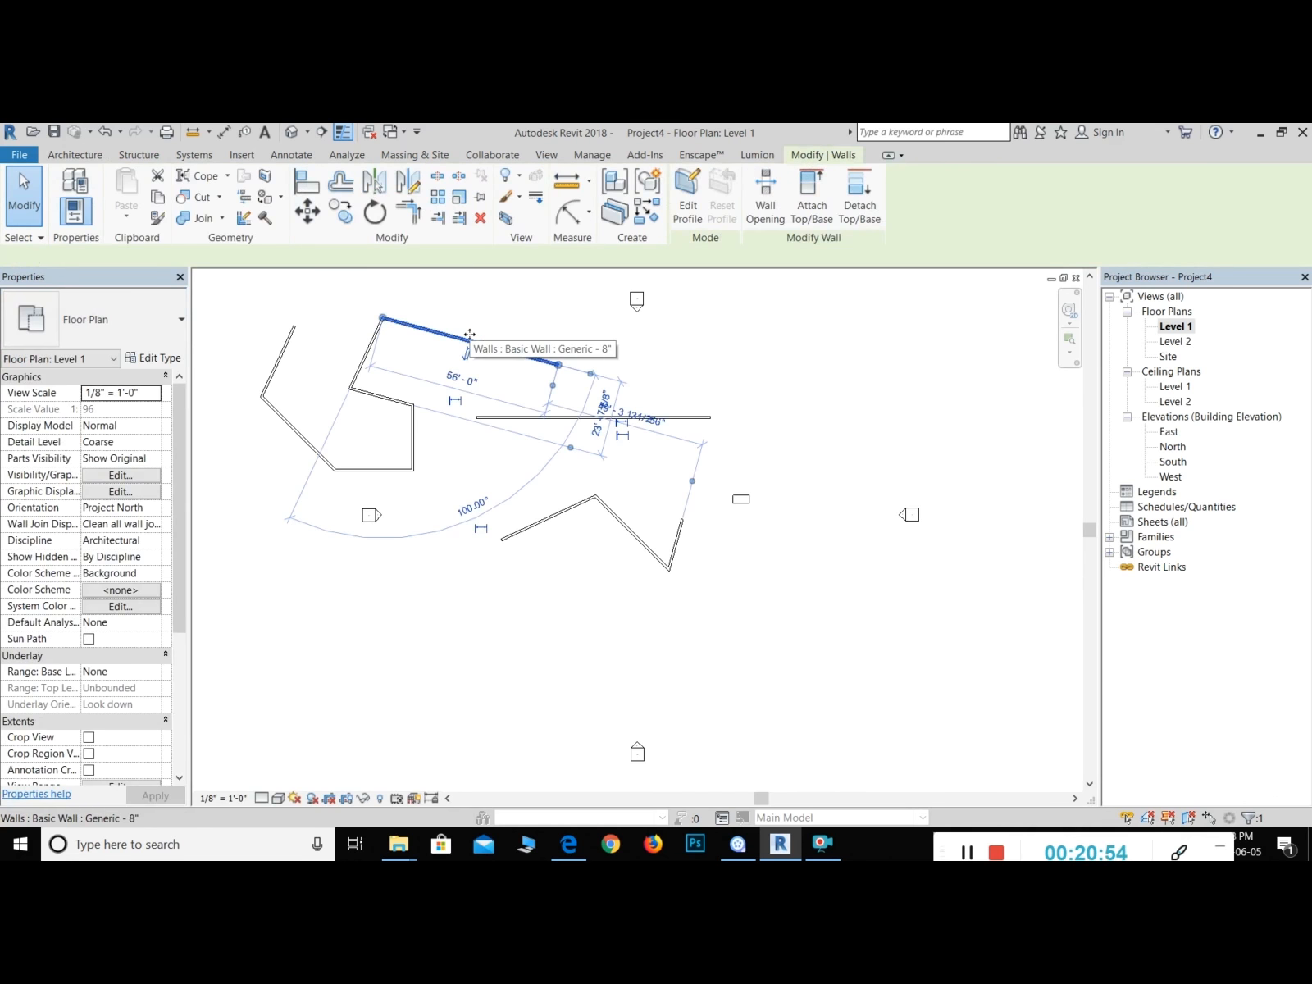
click(366, 352)
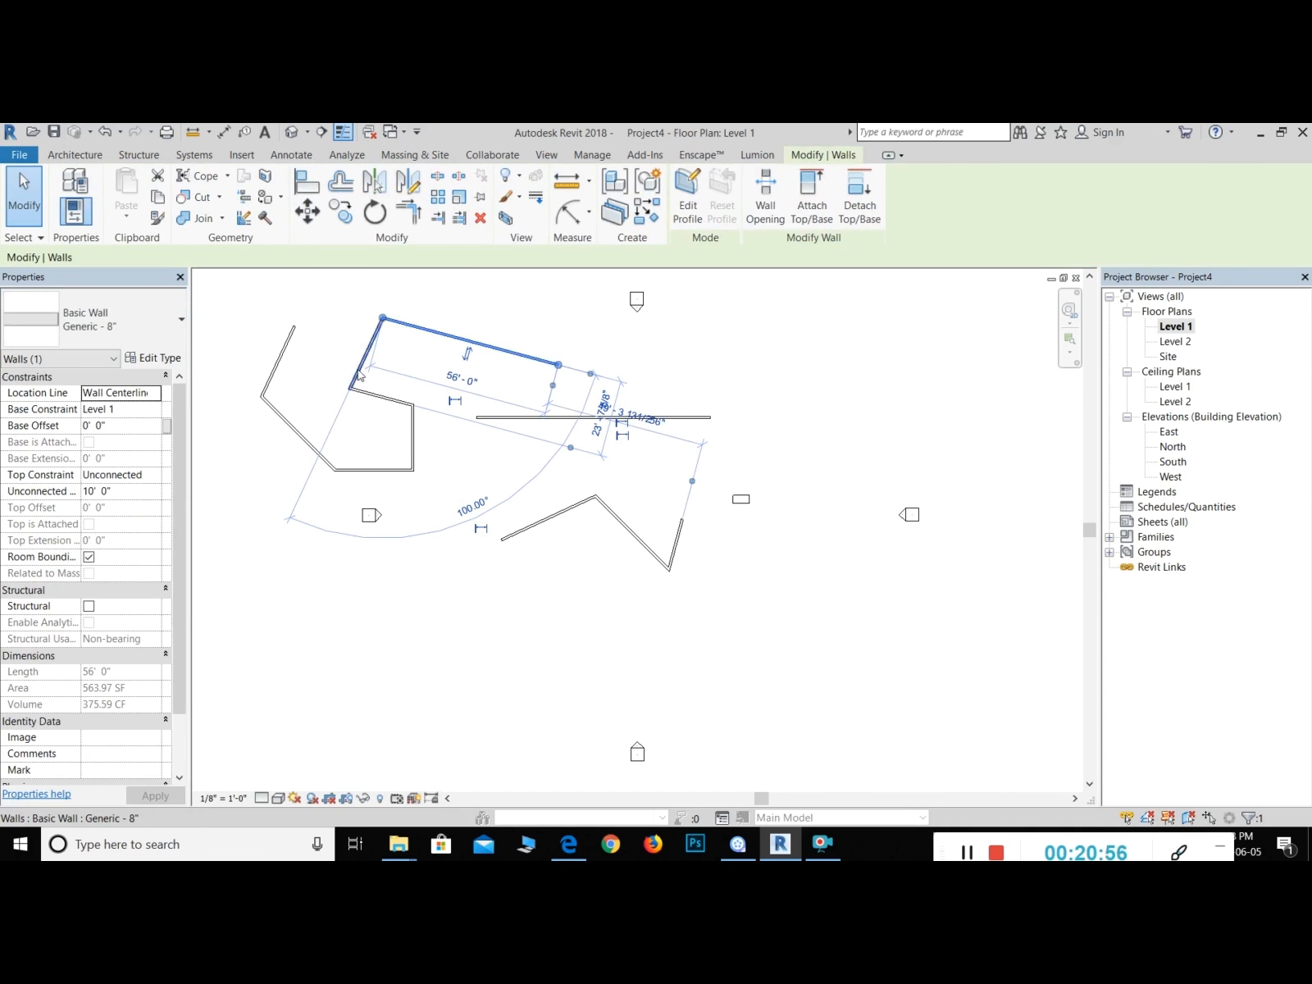
click(154, 318)
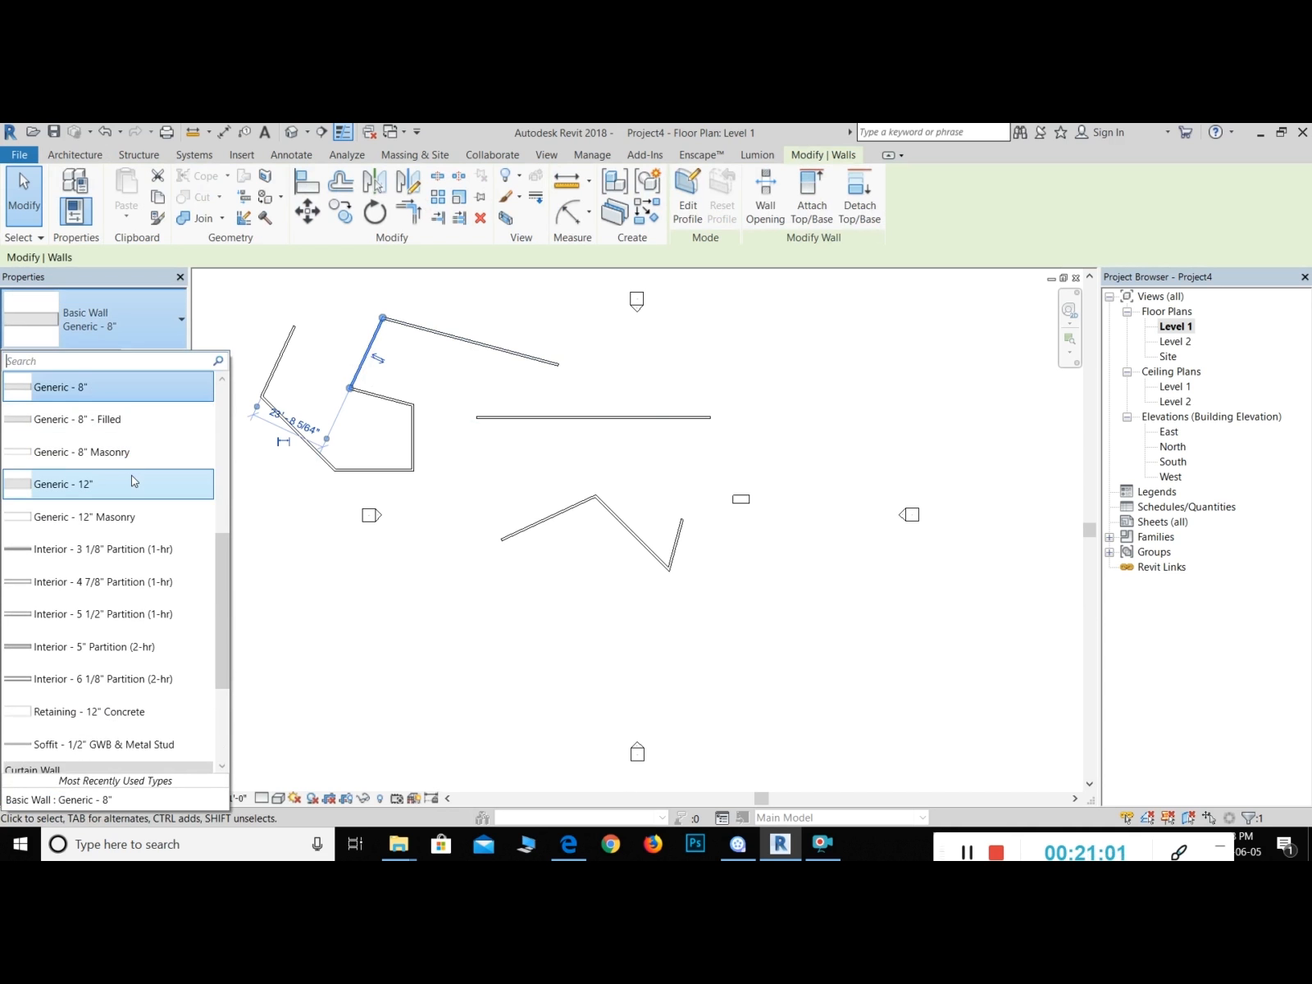
mouse_move(90, 487)
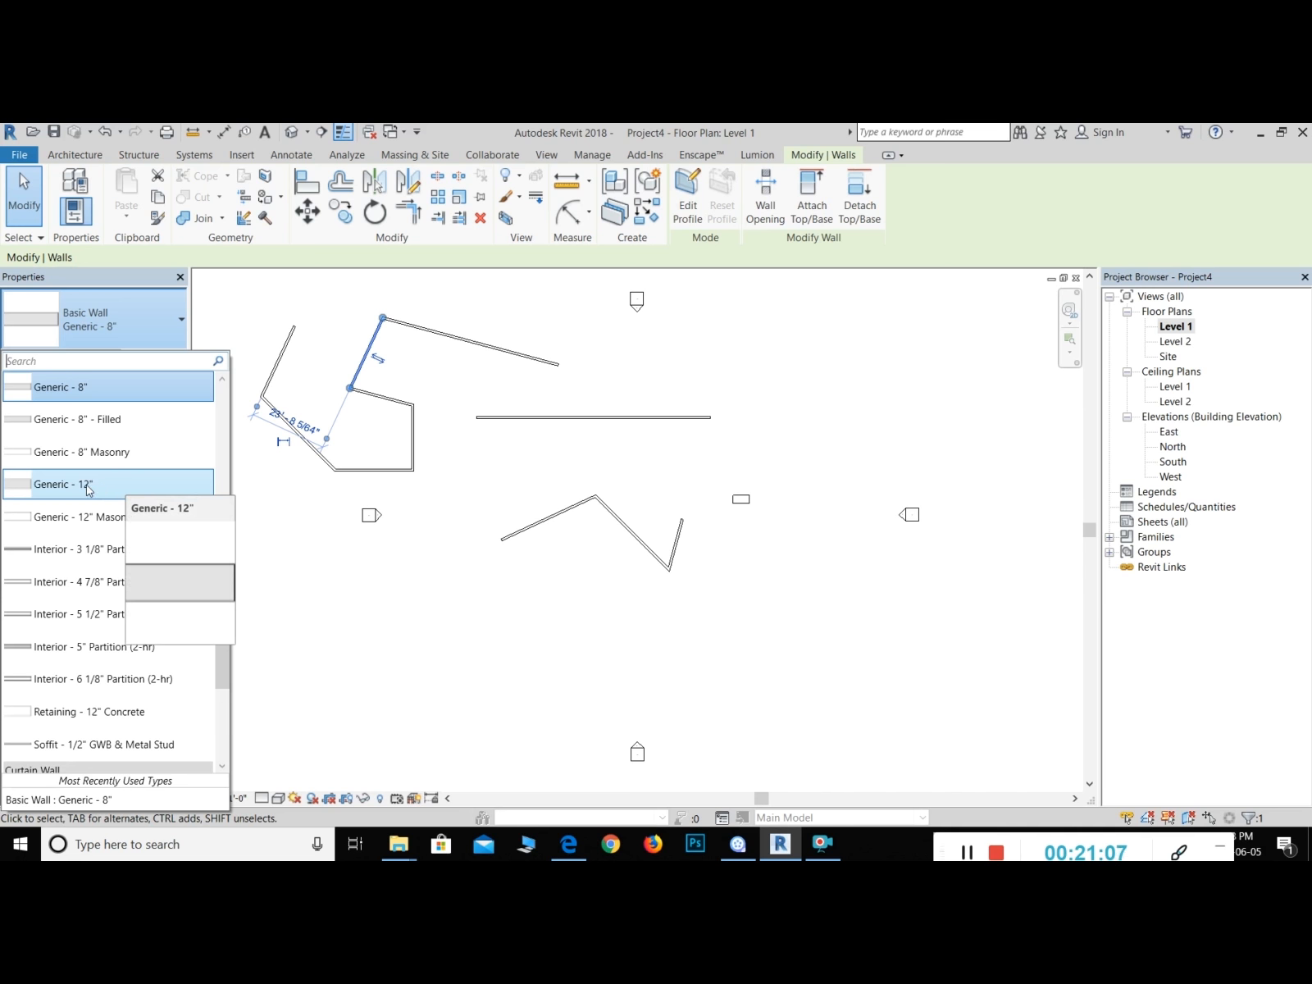
click(90, 486)
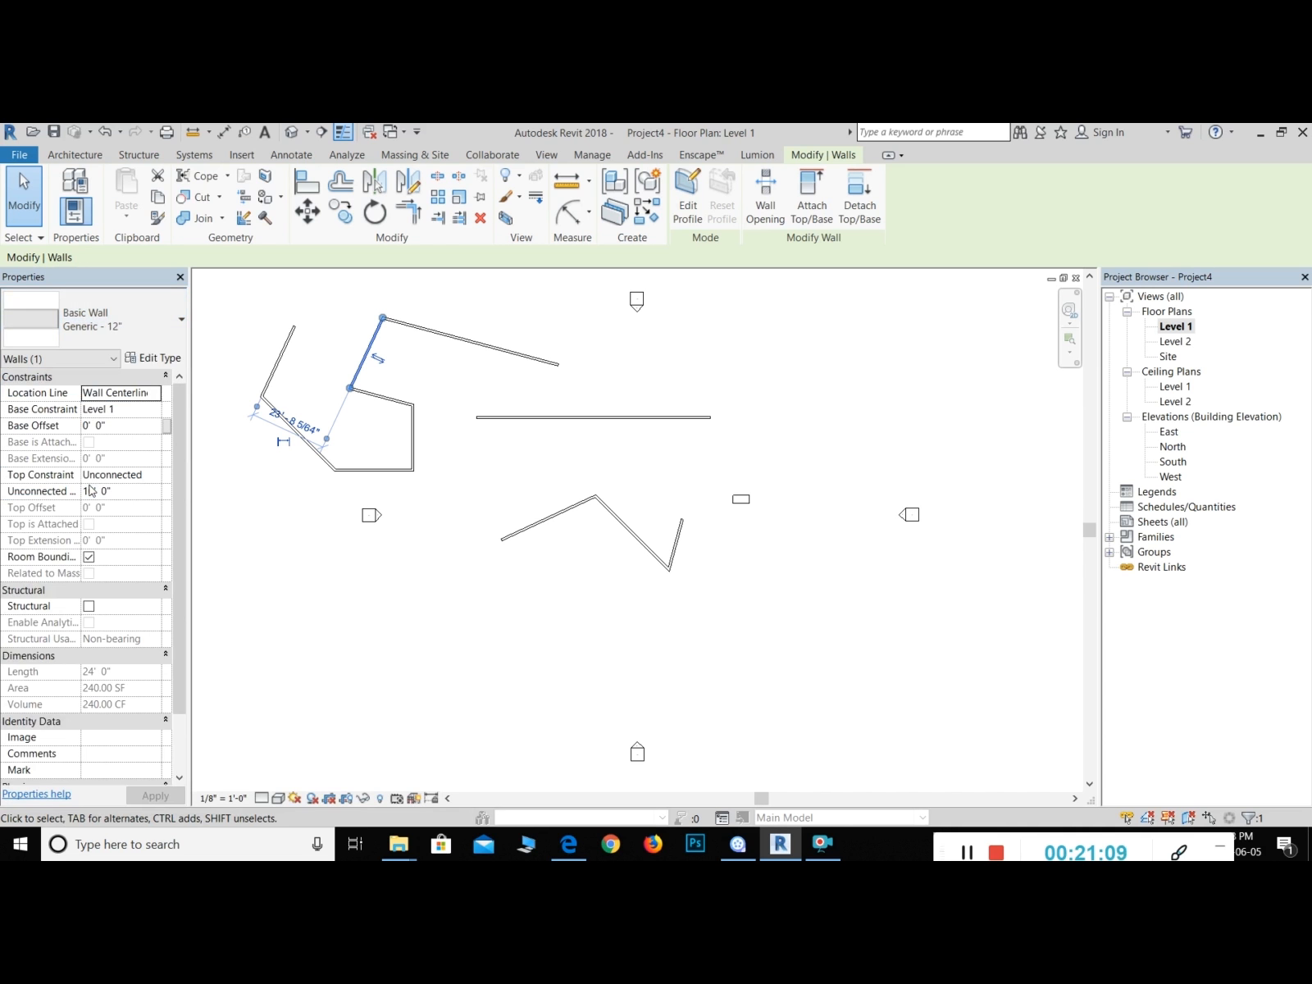
Step: Compare the thickness and type of the Generic - 12" wall with the adjoining walls in the chain
scroll(352, 309, up, 6)
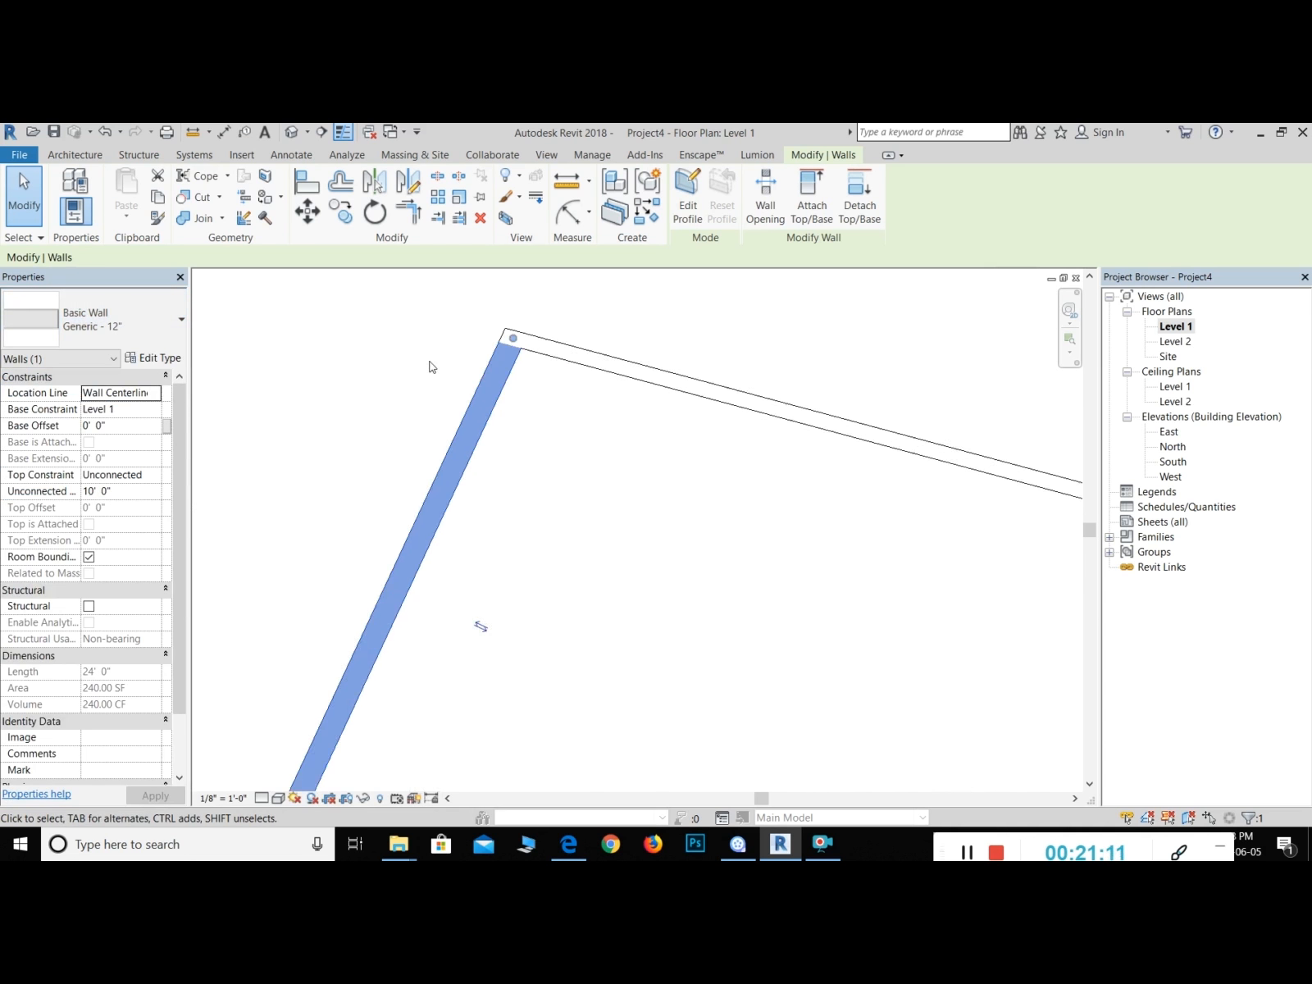
click(348, 413)
scroll(390, 452, down, 4)
middle_drag(456, 506, 664, 334)
scroll(646, 369, down, 2)
middle_drag(630, 410, 460, 463)
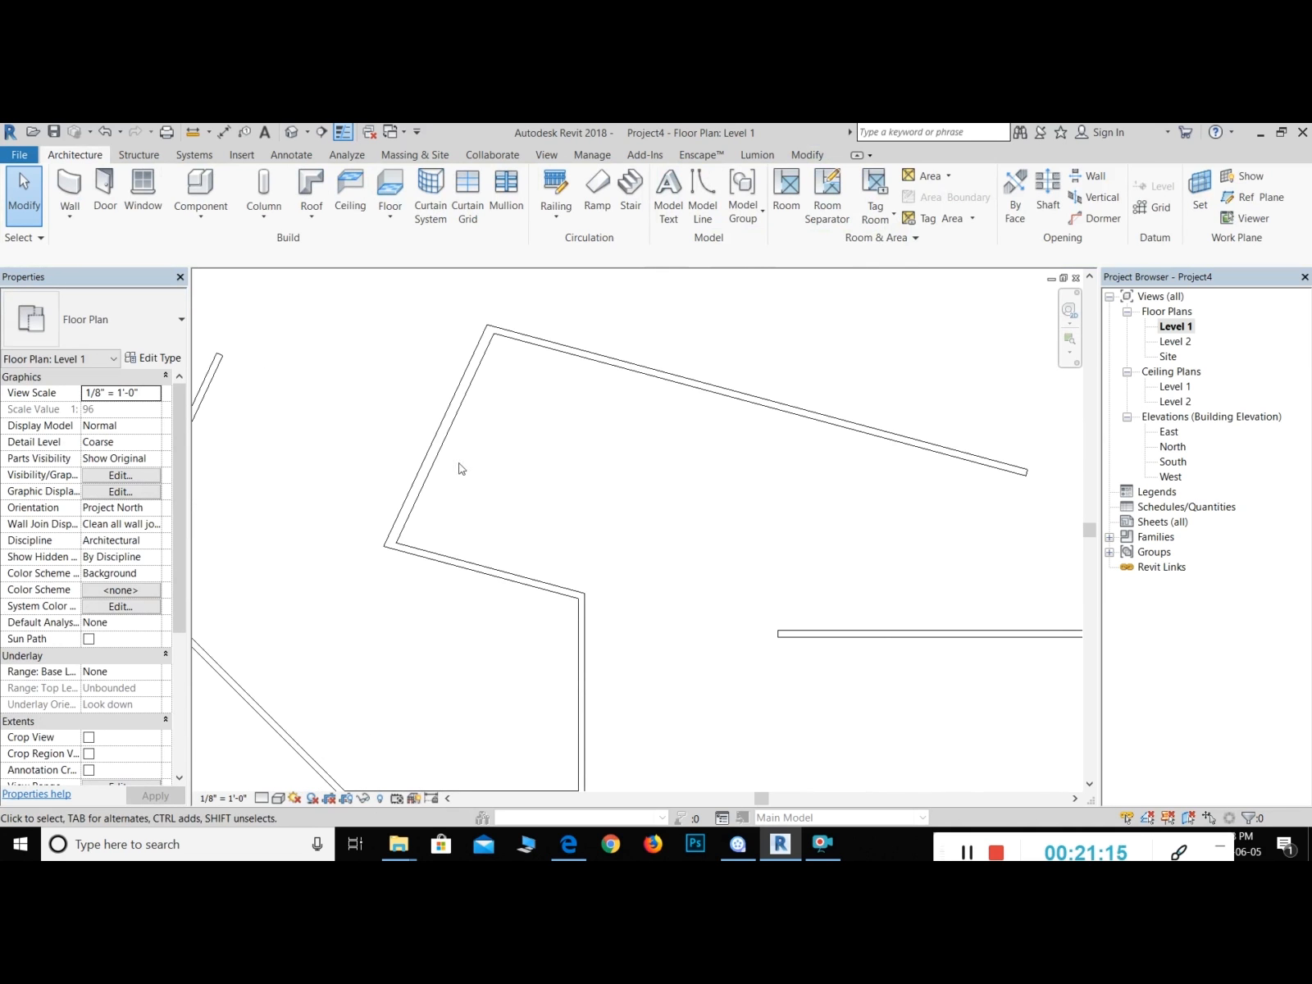
click(554, 351)
click(470, 384)
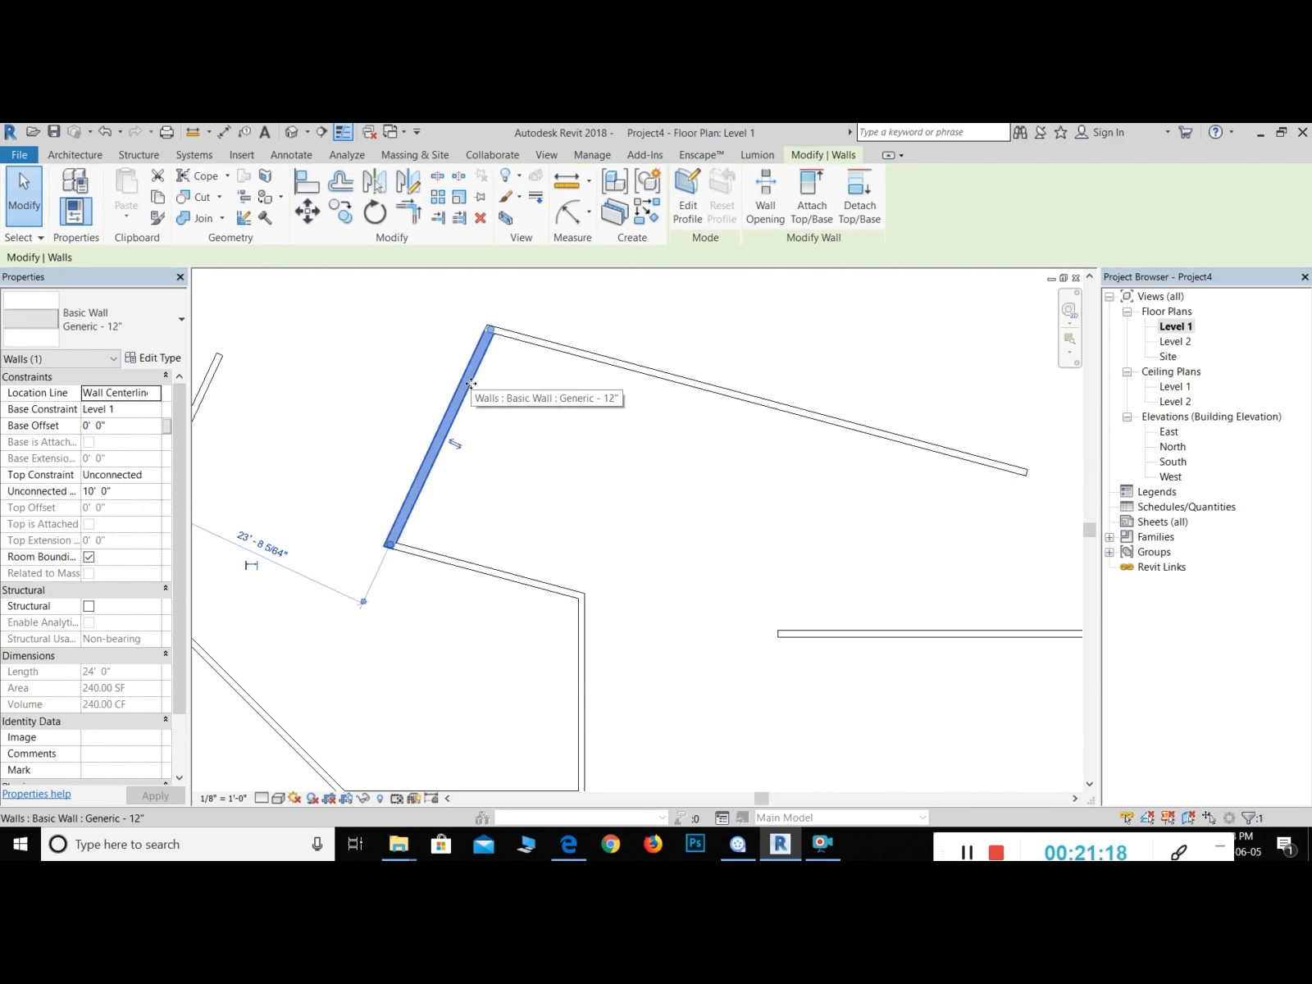
click(496, 577)
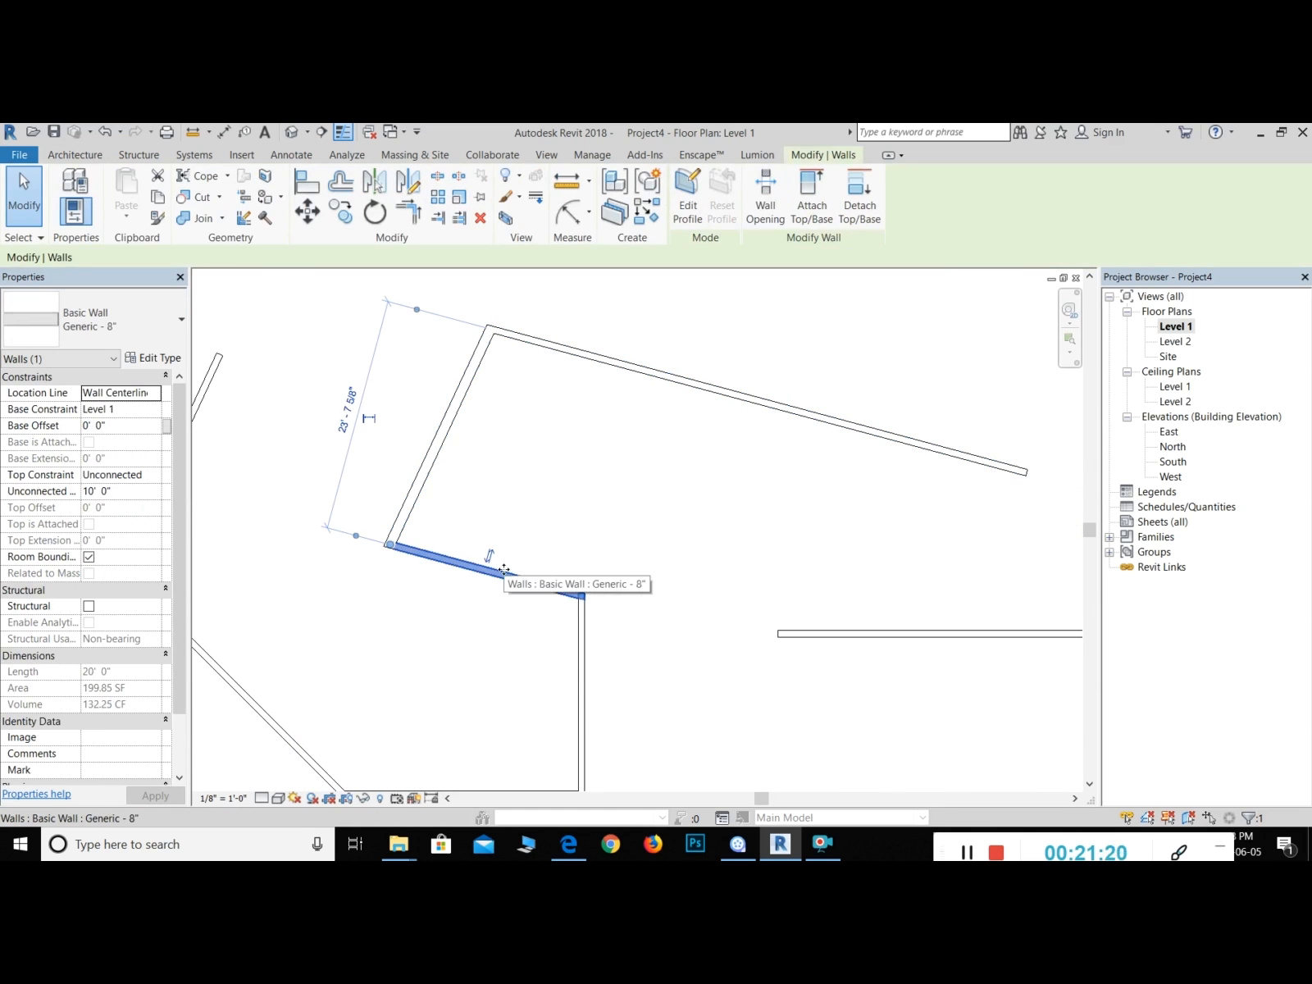
key(Escape)
scroll(606, 533, down, 3)
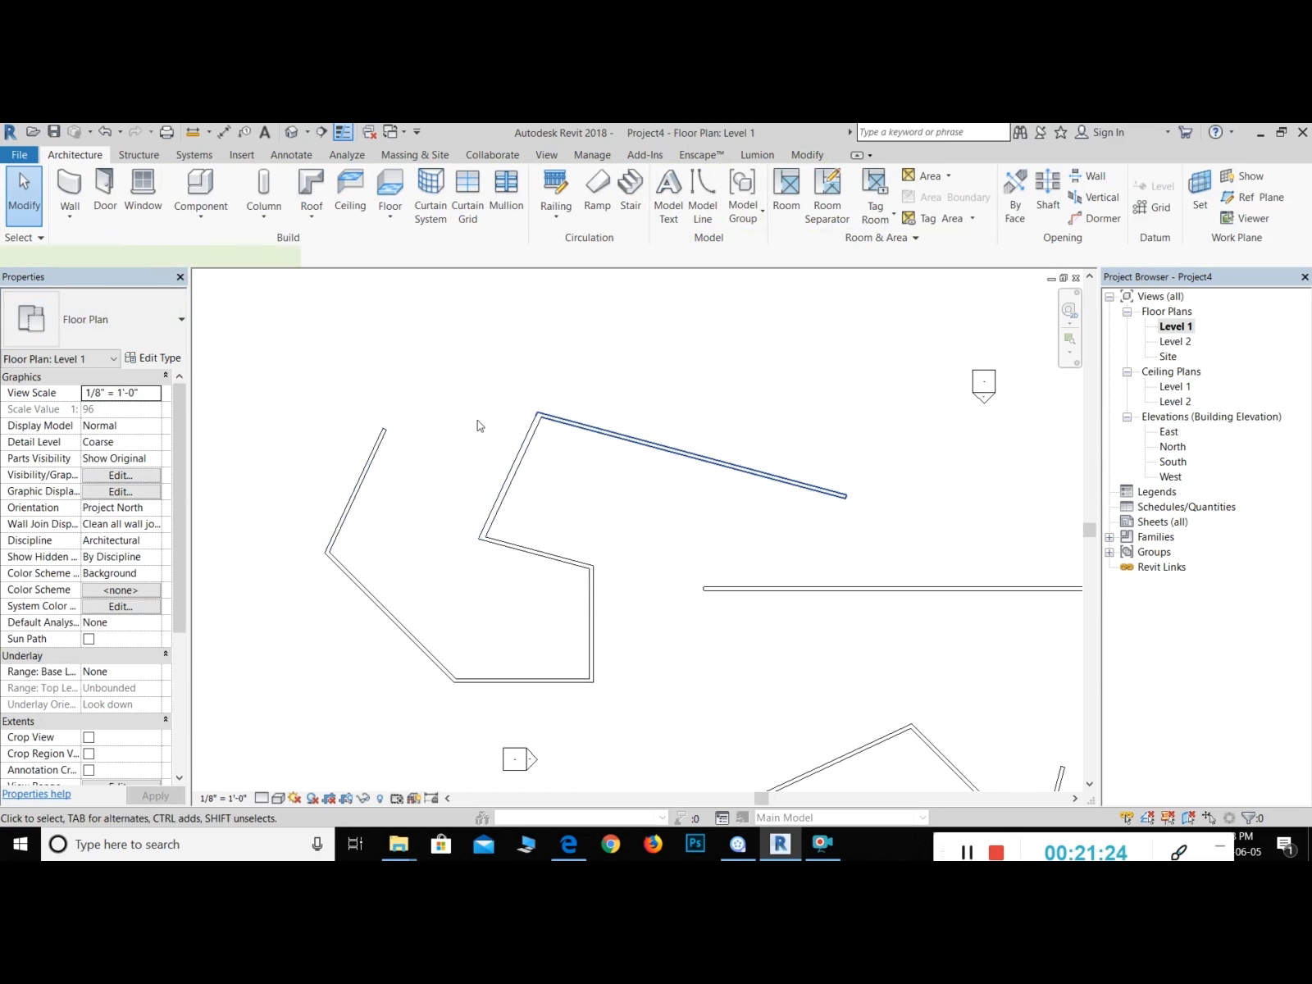
click(543, 417)
click(380, 385)
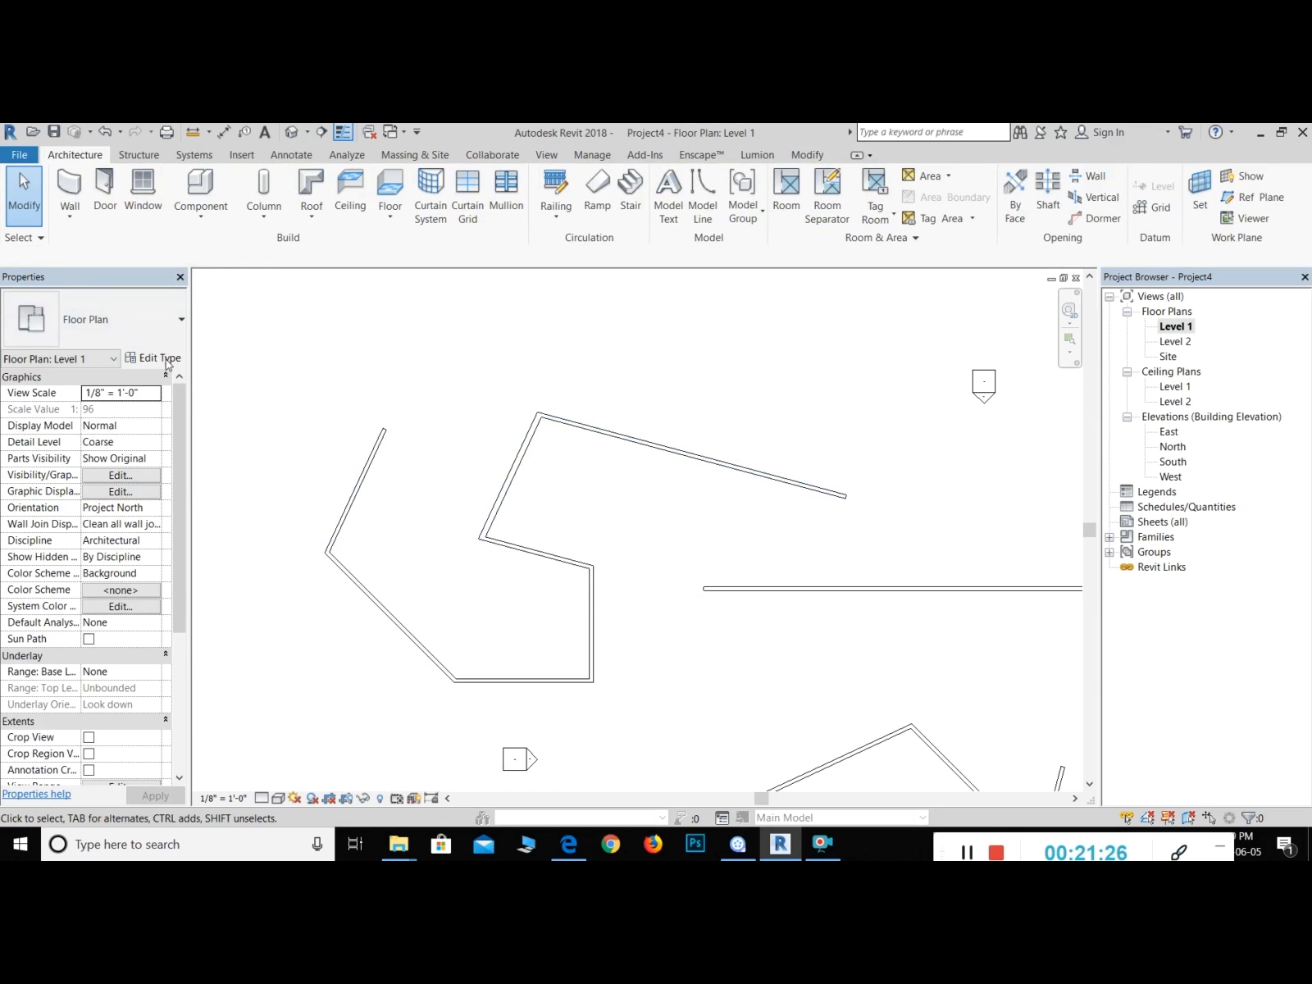
Step: Start the Wall tool, look through the exterior, generic and interior wall types, and choose Generic - 8"
click(69, 184)
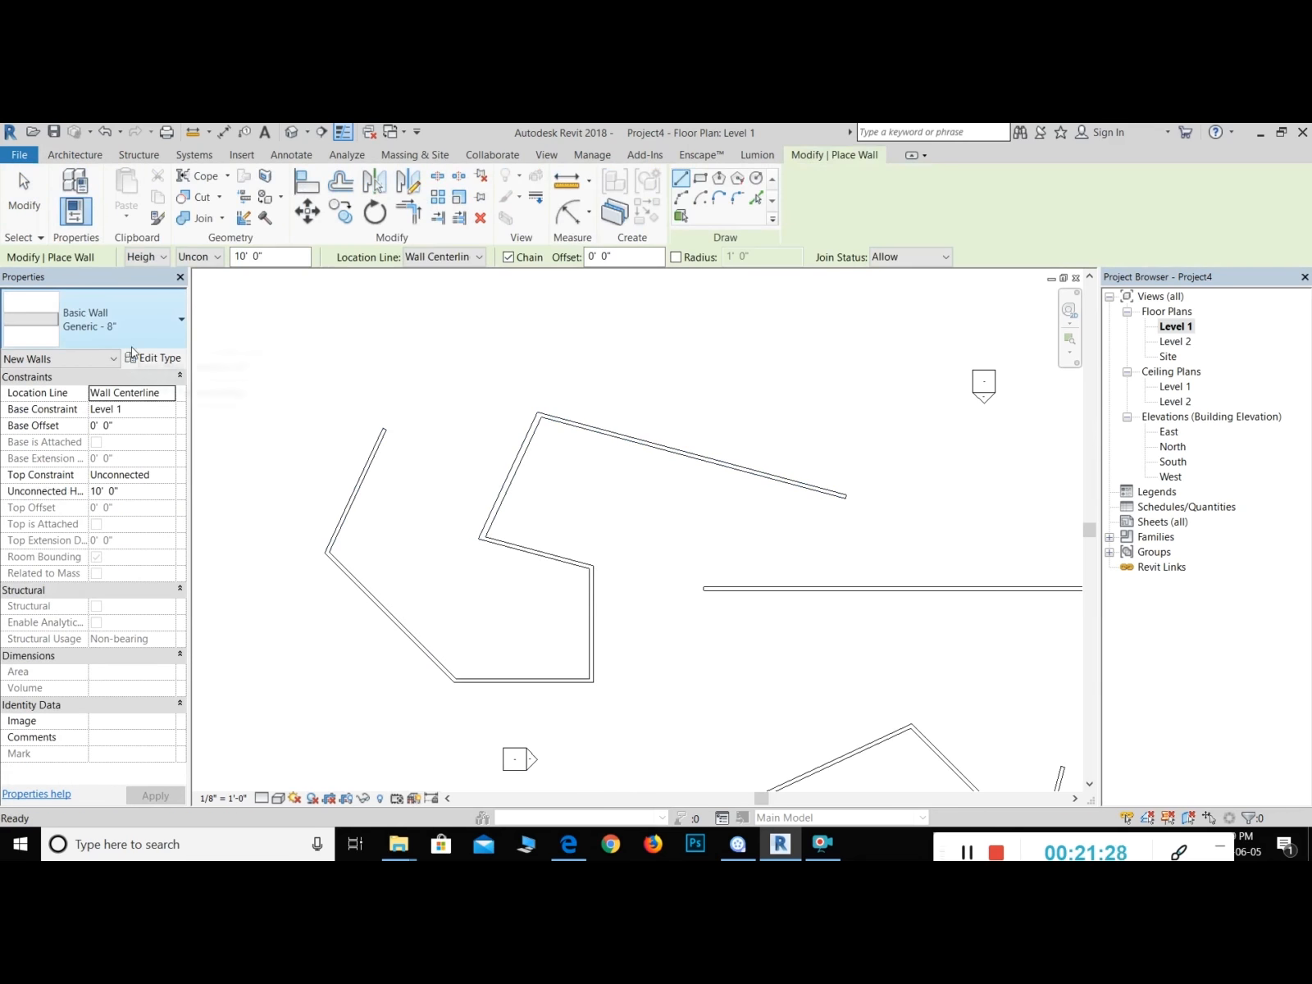
click(136, 318)
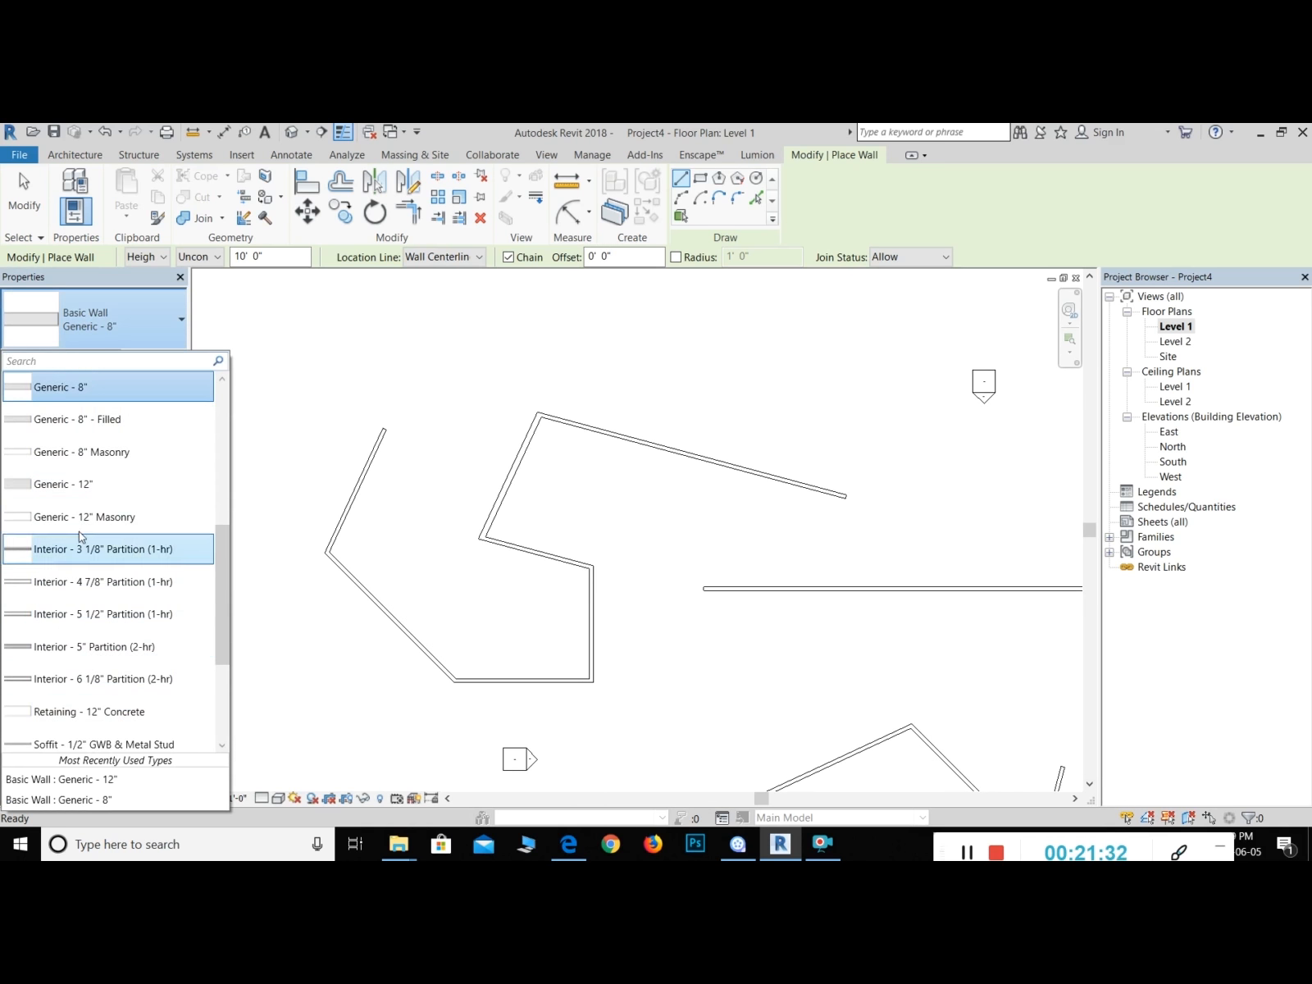
scroll(83, 557, up, 4)
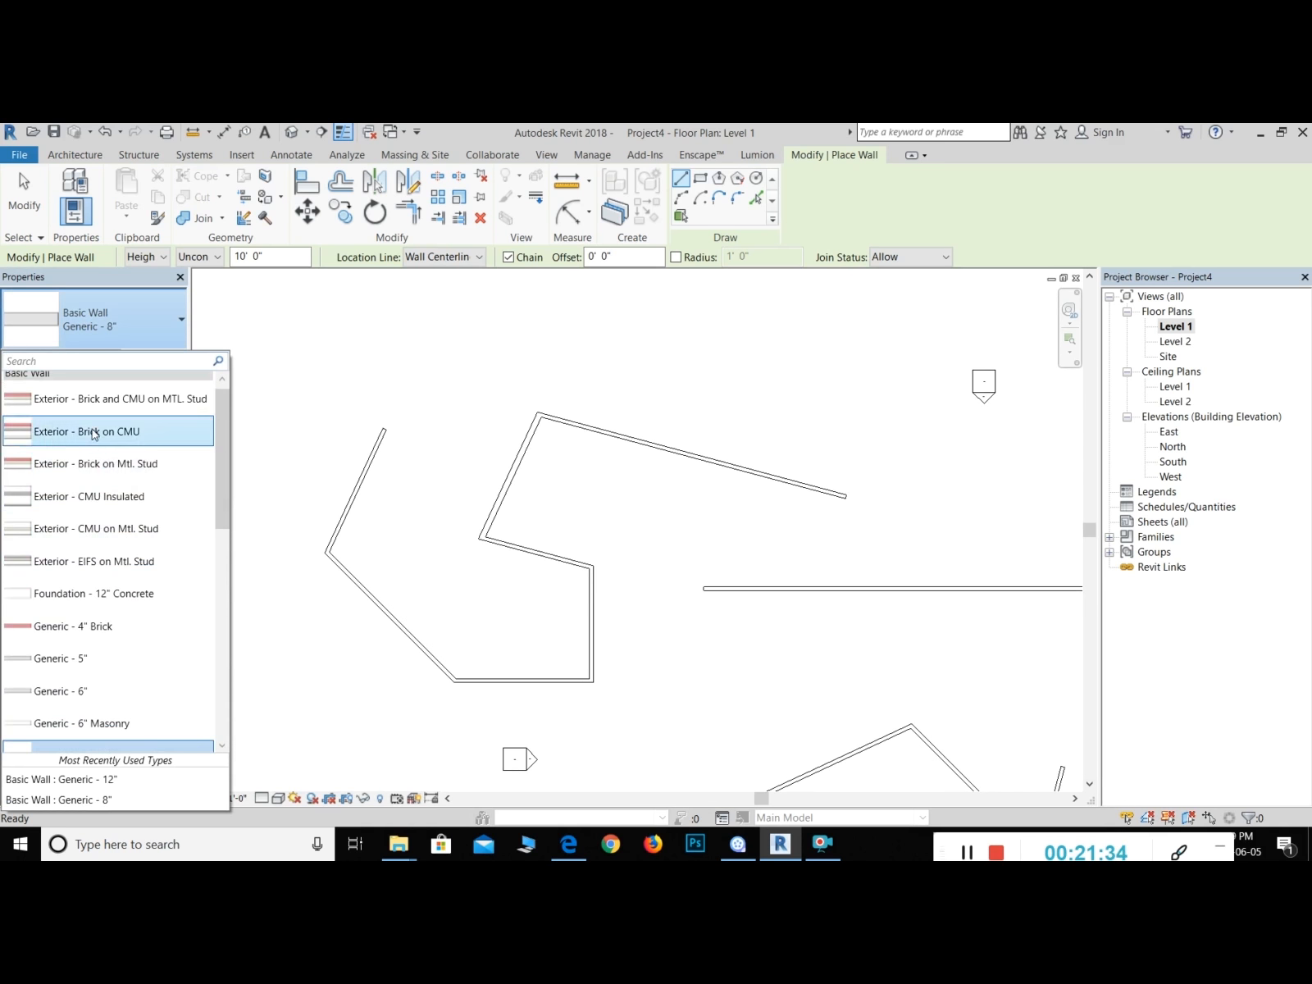
scroll(111, 623, down, 3)
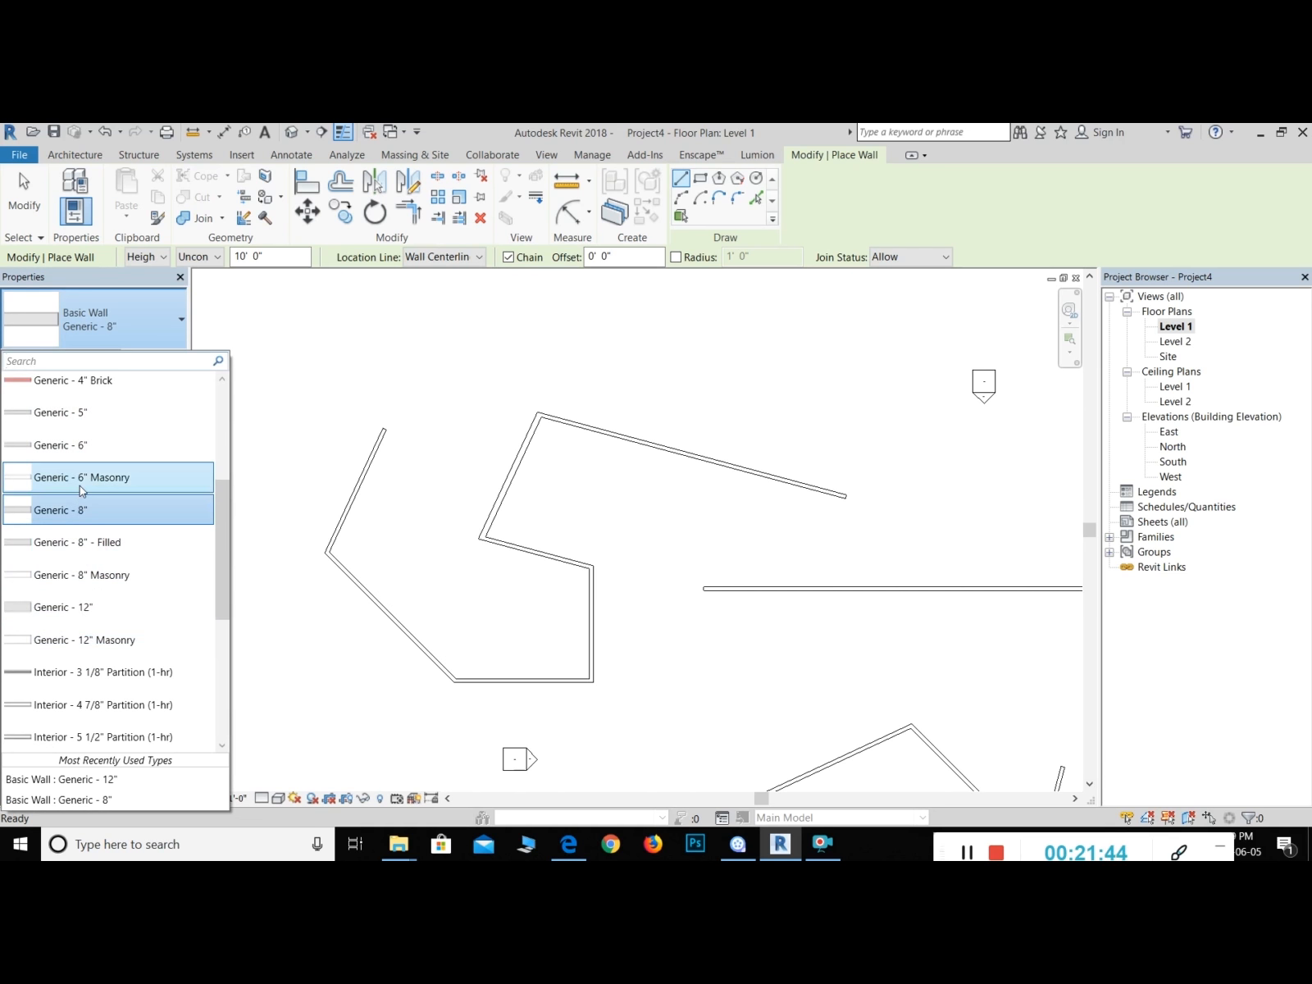
click(137, 315)
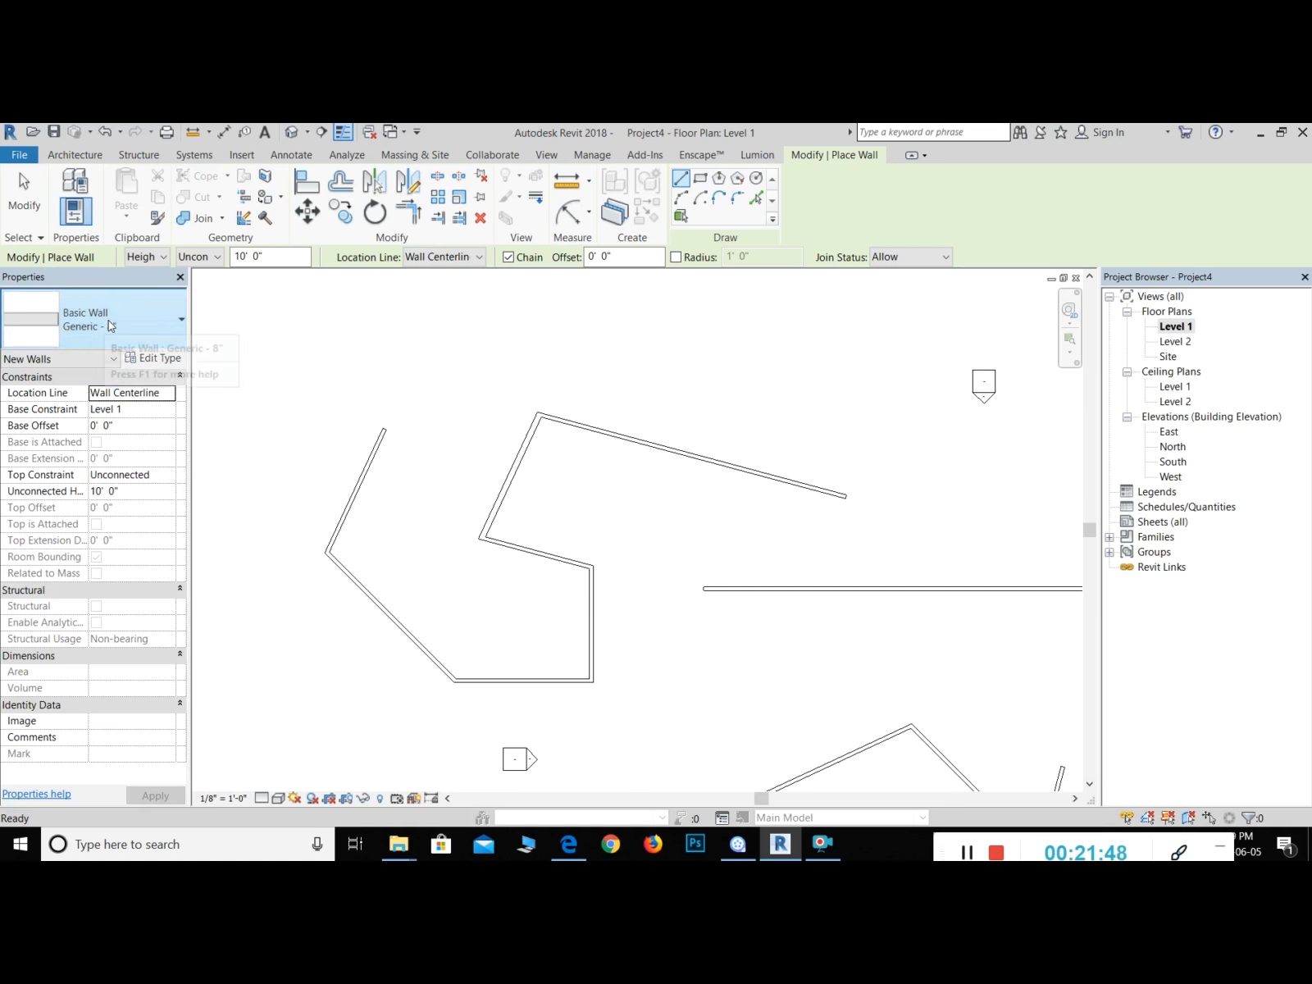
click(109, 320)
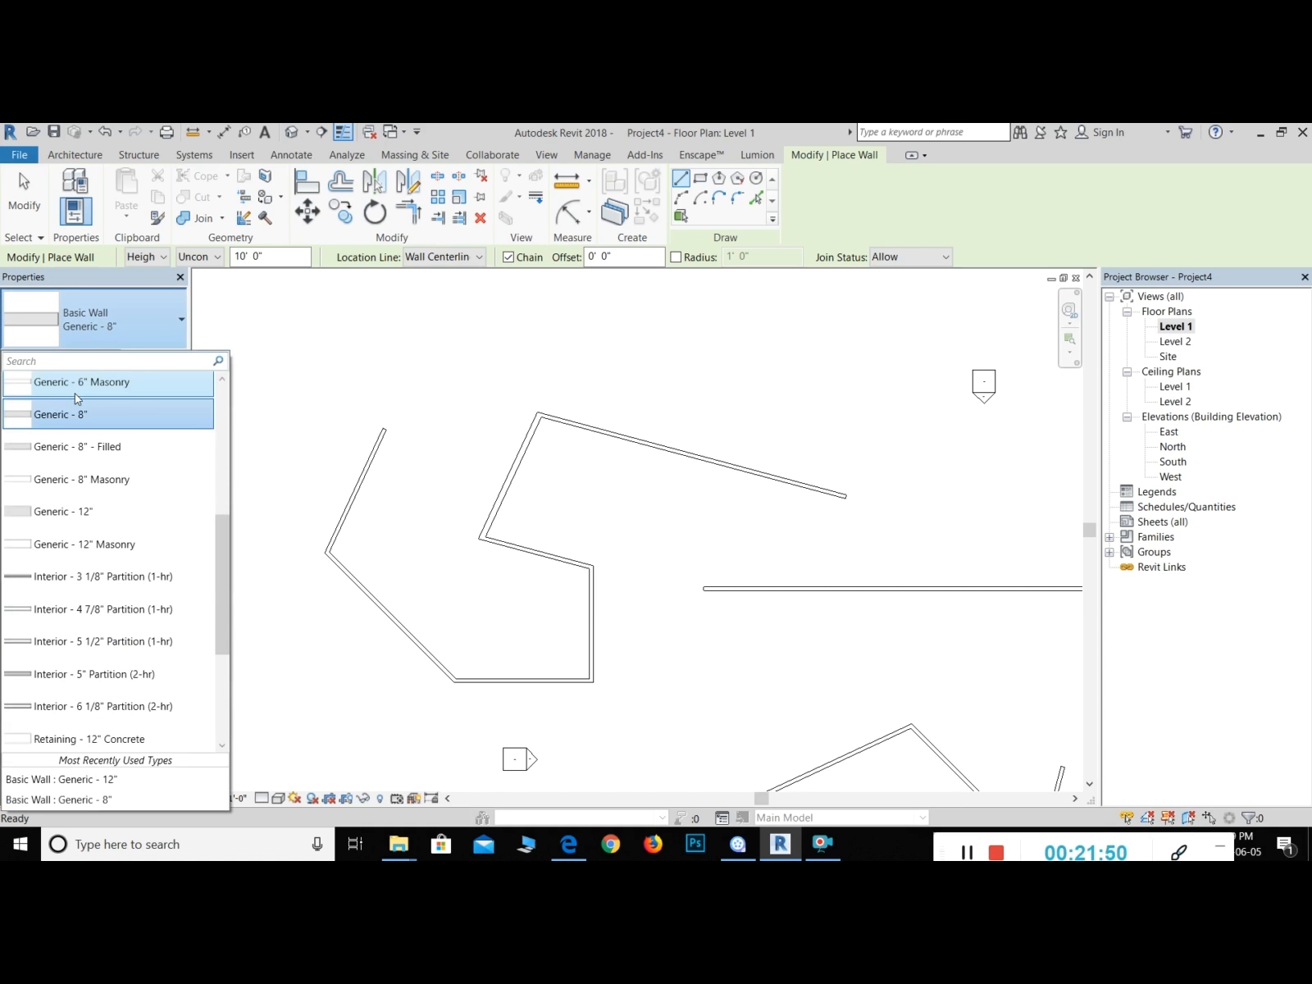
scroll(83, 515, up, 2)
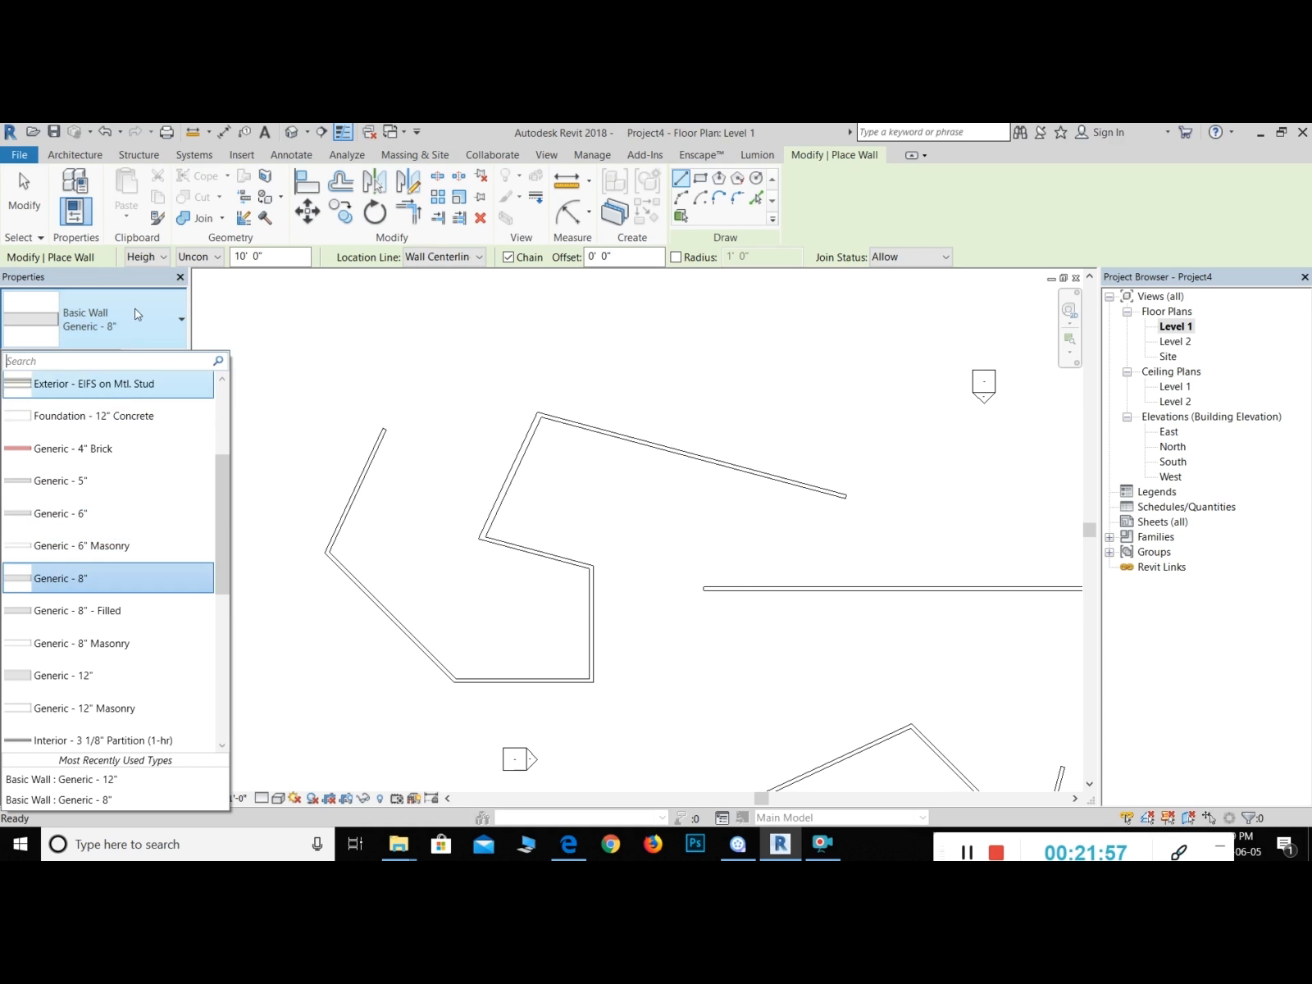
click(64, 578)
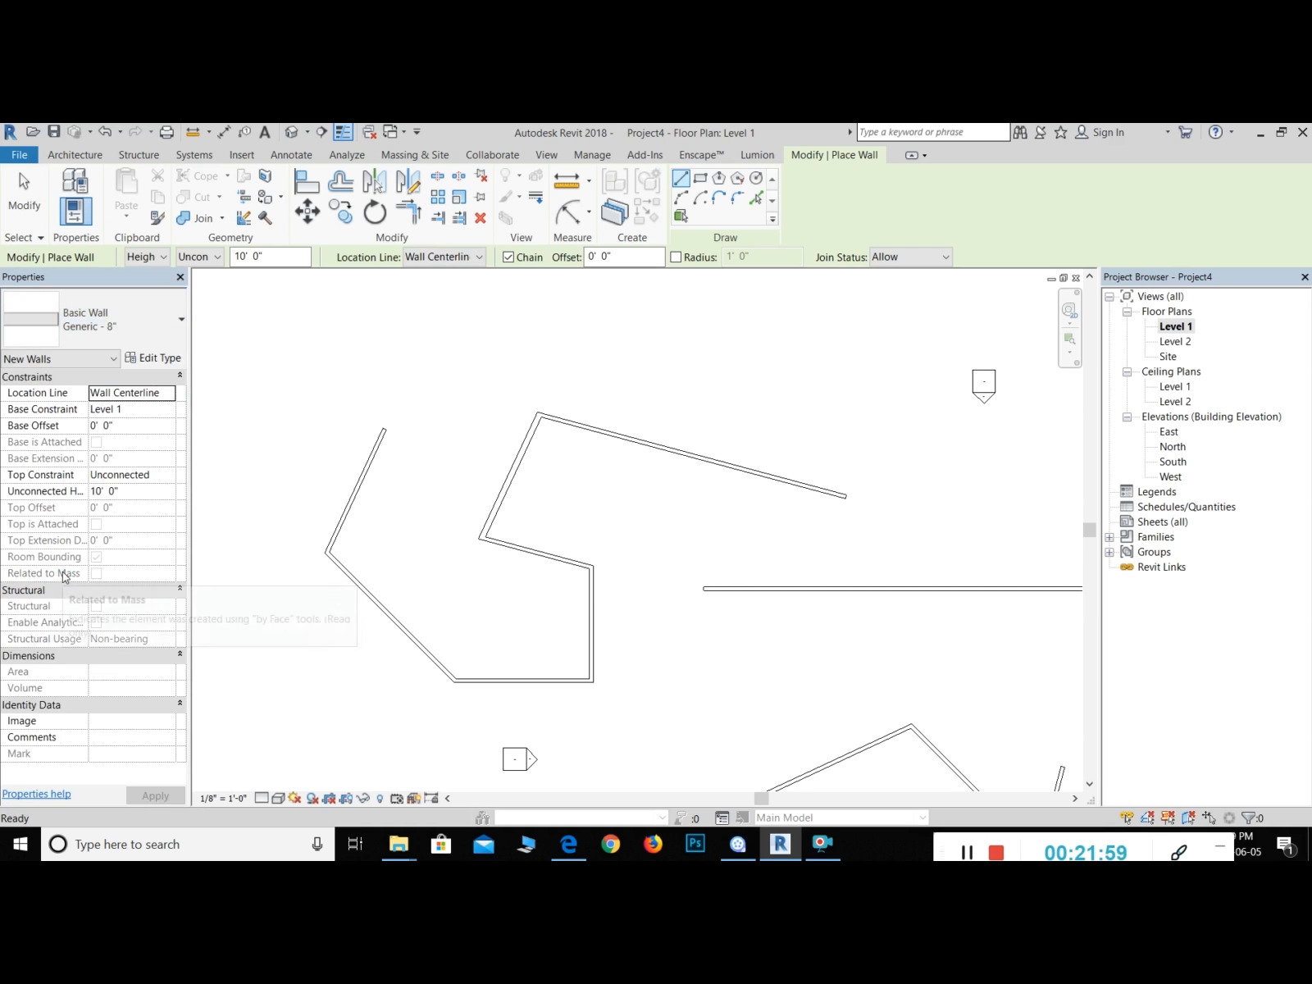
Step: Review the type parameters of the Generic - 8" wall and open its structure assembly at the Structure layer's thickness
click(152, 358)
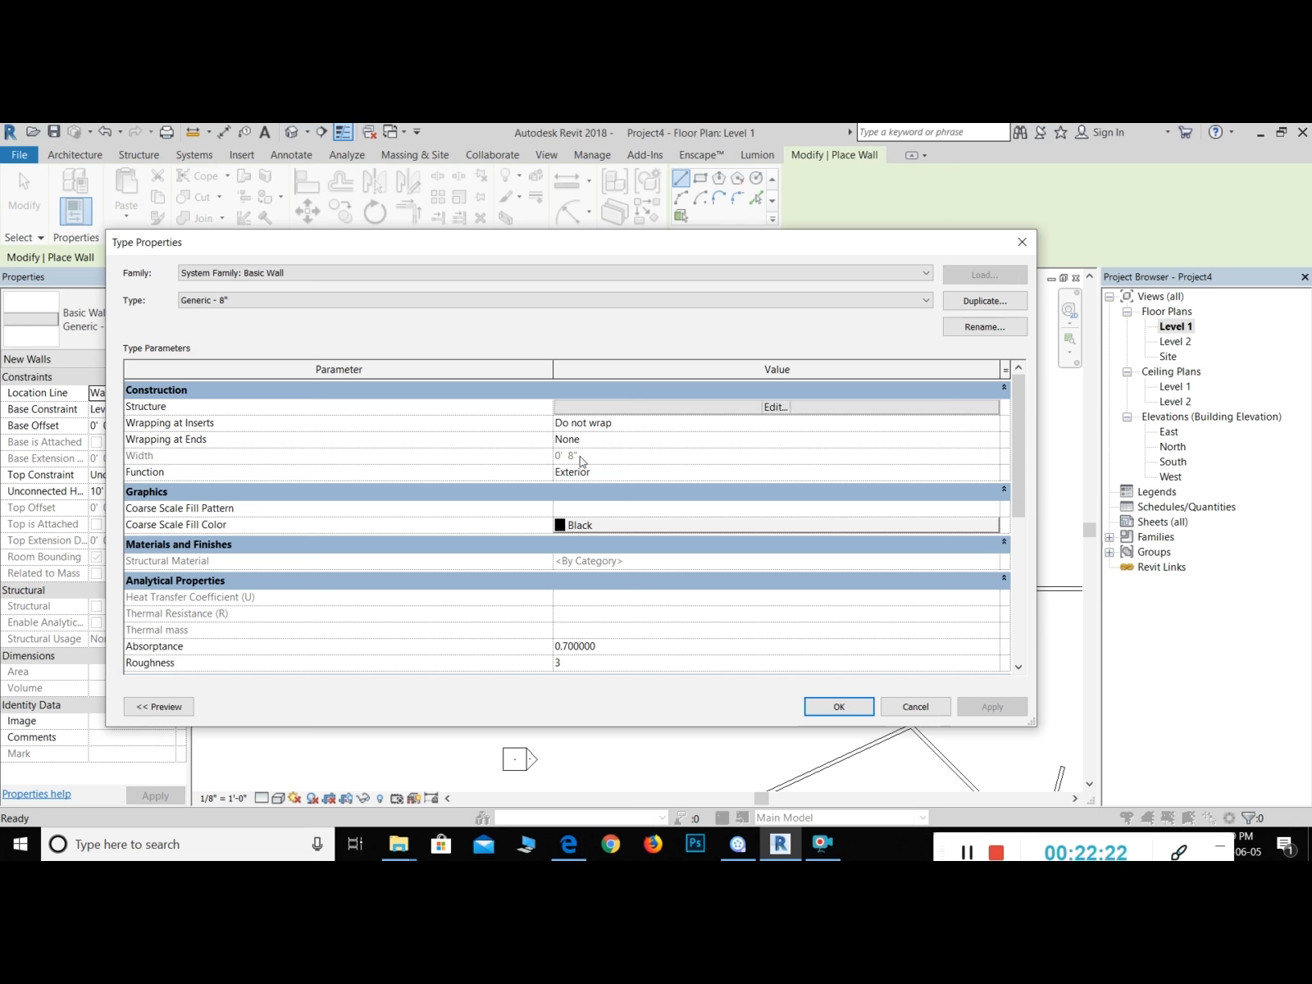
scroll(594, 493, down, 4)
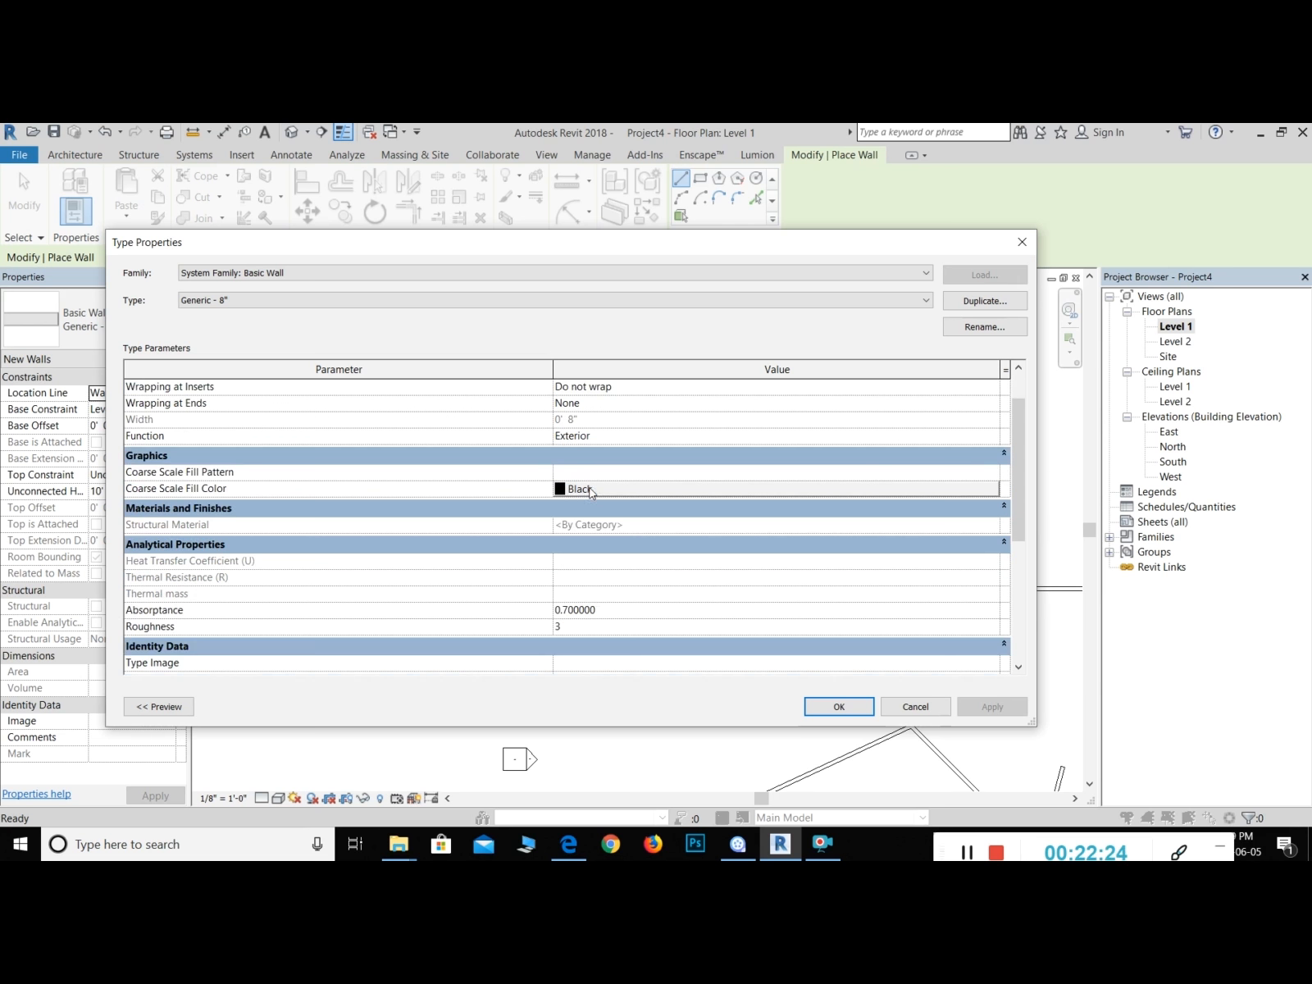
scroll(597, 504, up, 4)
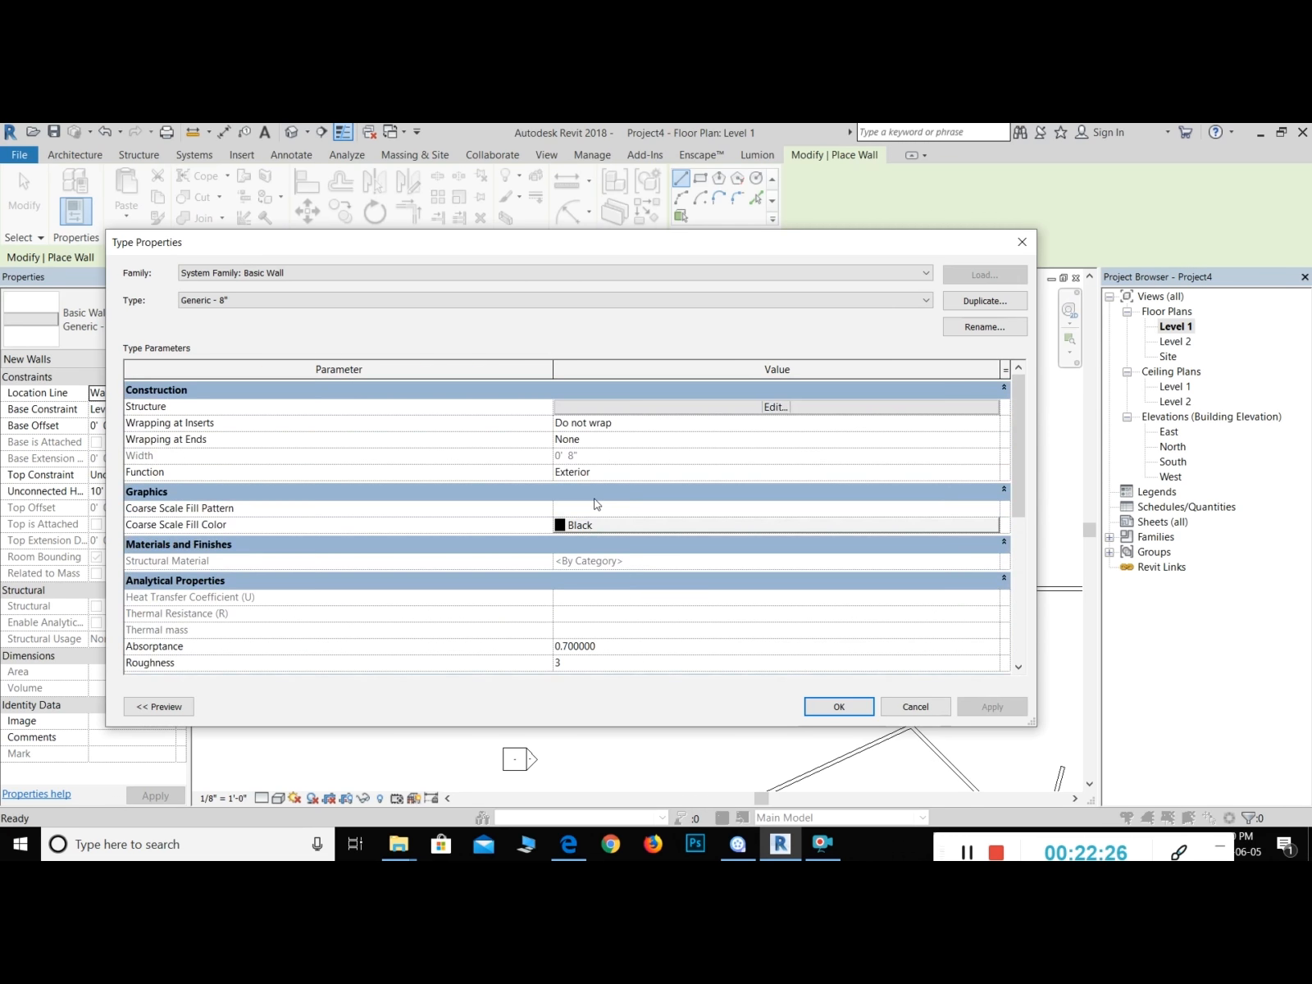
click(970, 850)
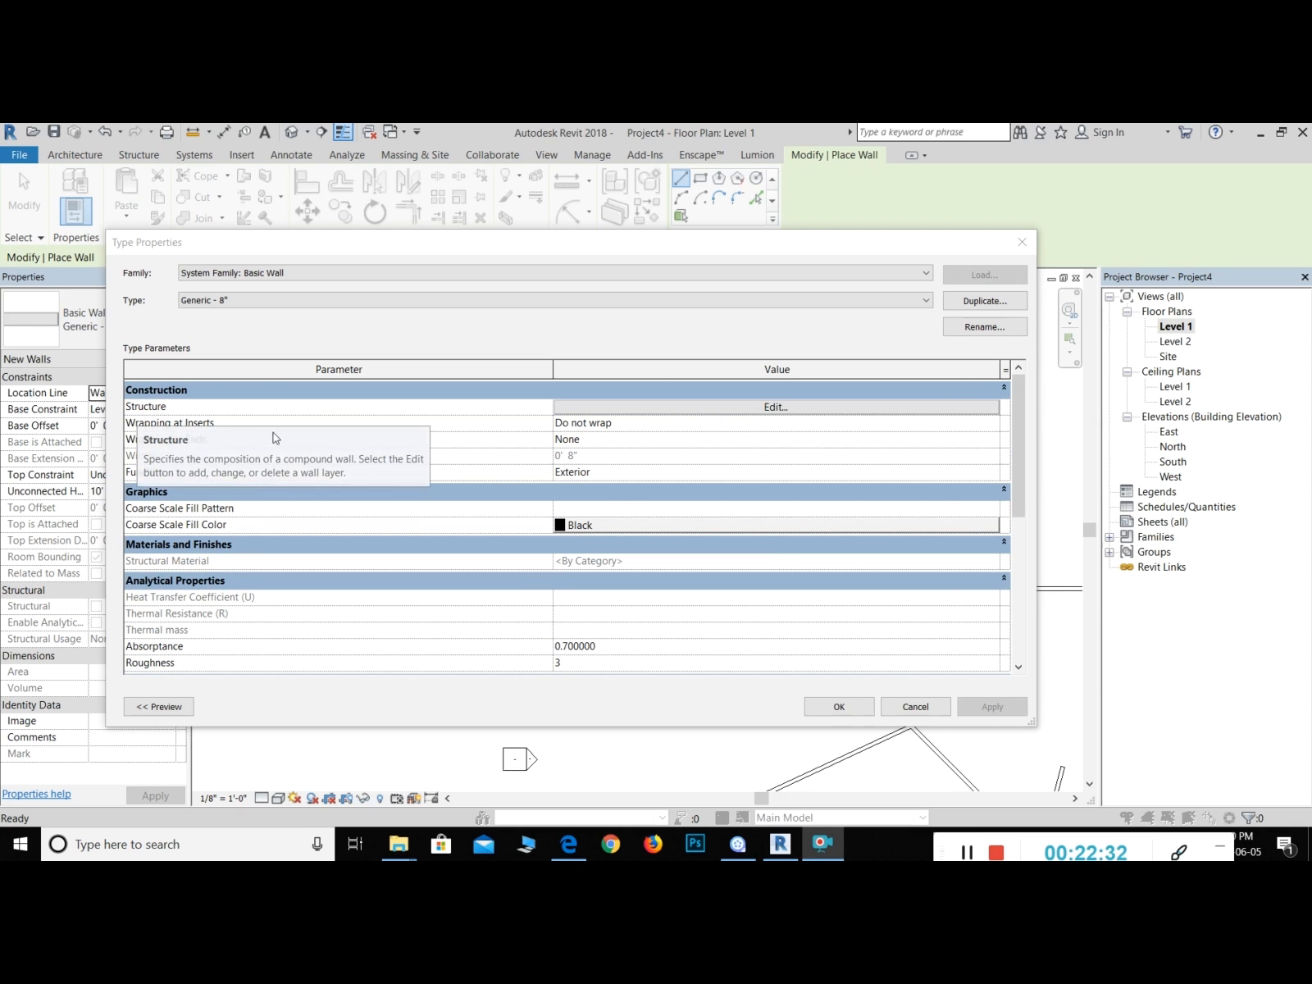
click(764, 415)
click(764, 410)
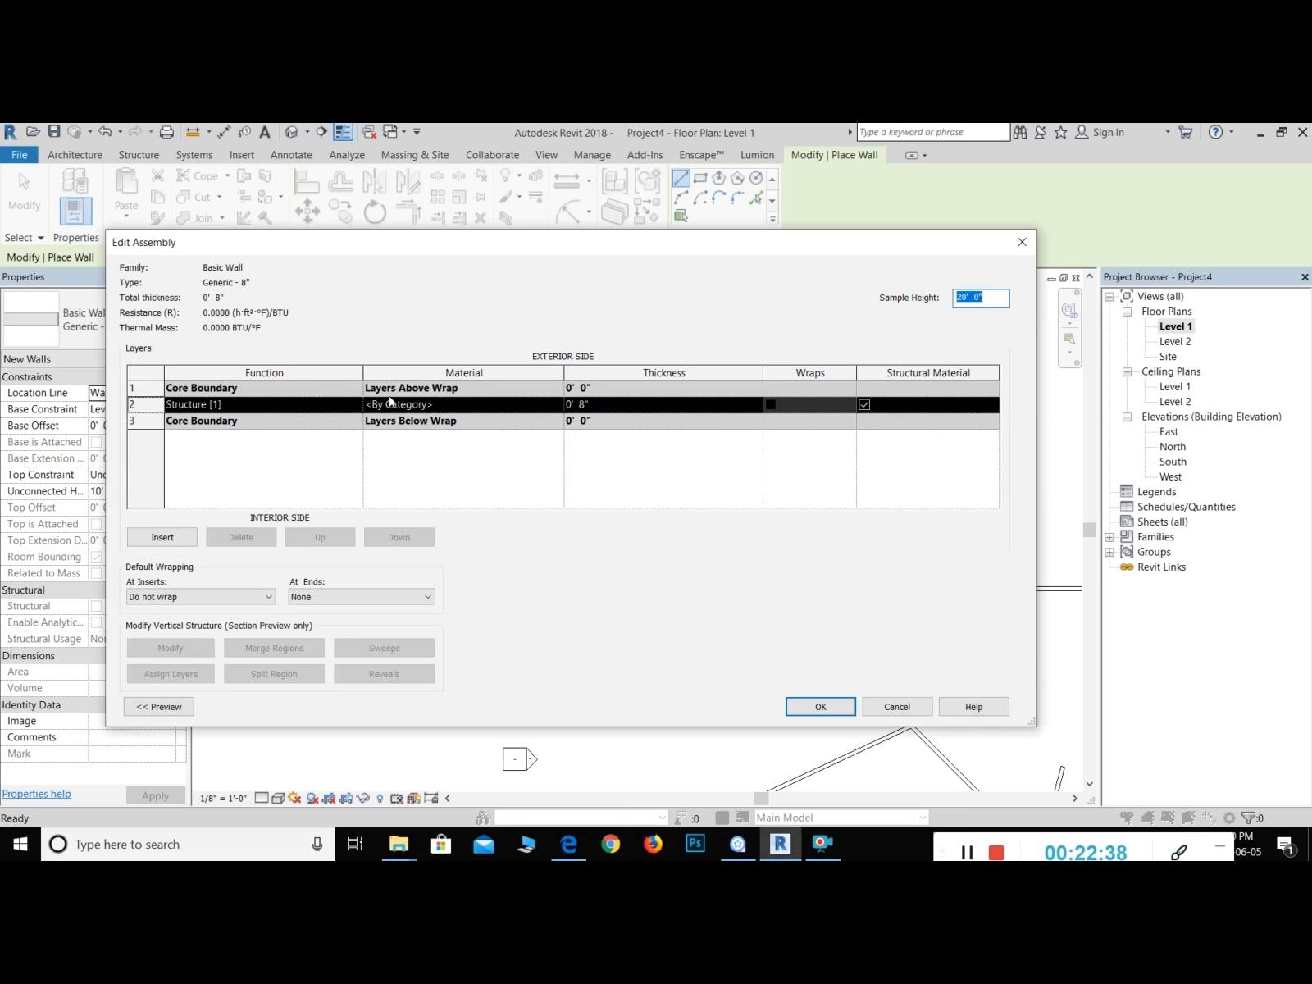
click(587, 408)
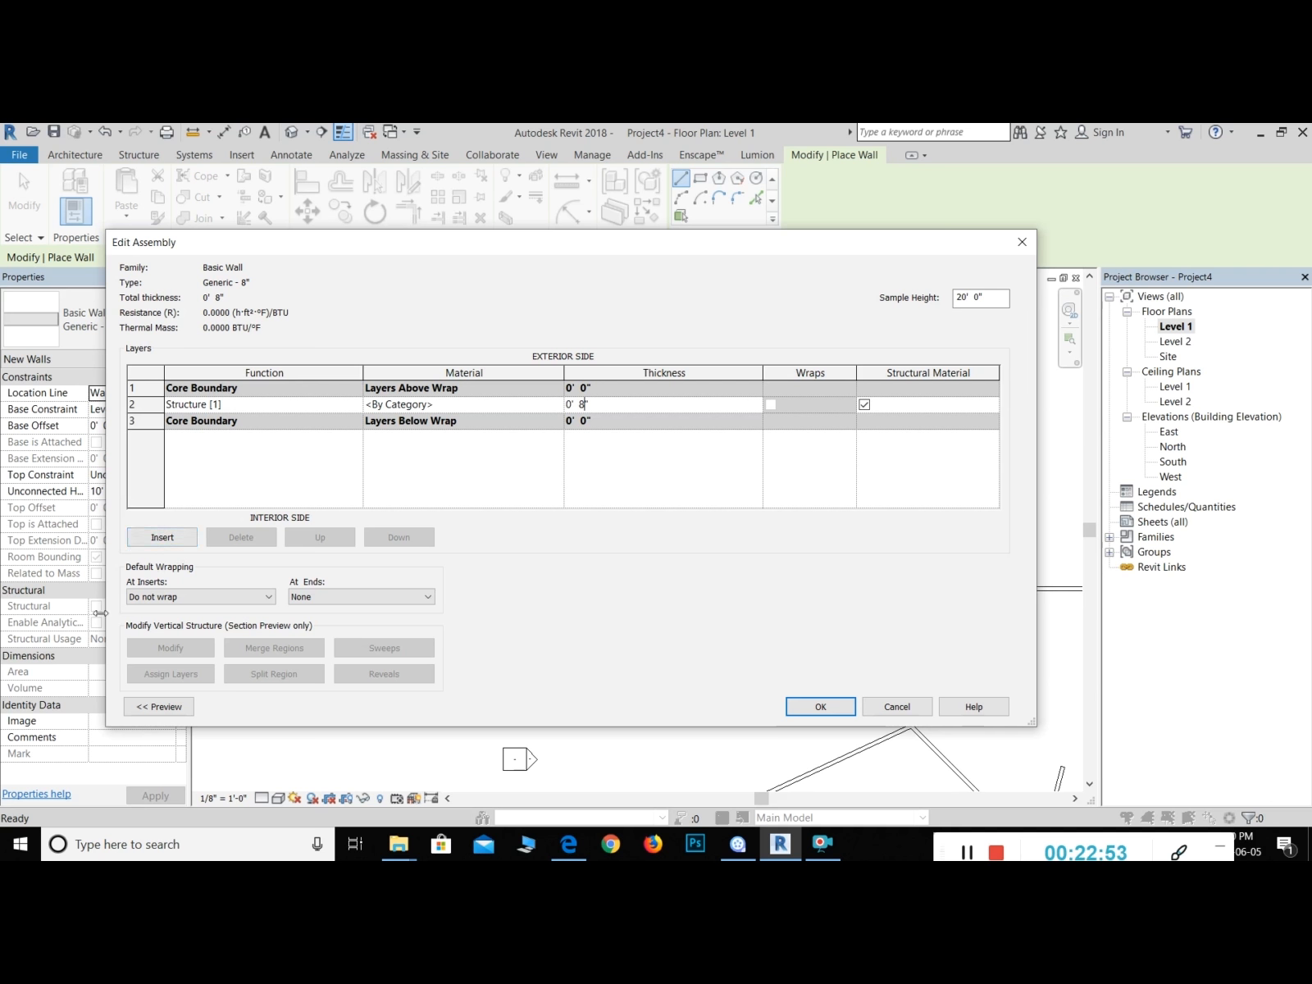
Step: Show the wall assembly preview and switch it to the section view for modifying type attributes
drag(426, 242, 566, 213)
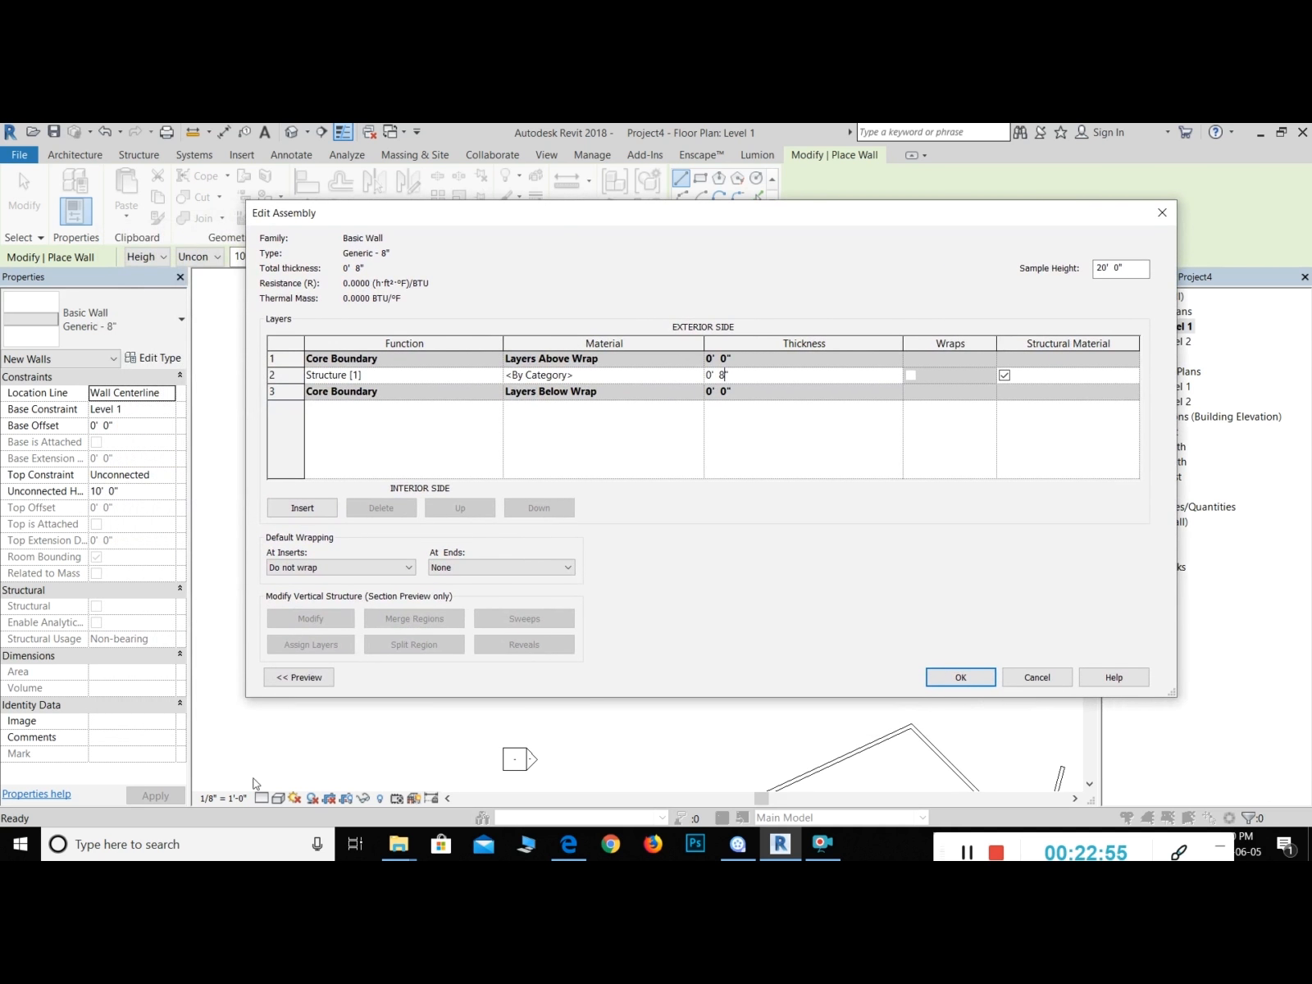
click(300, 677)
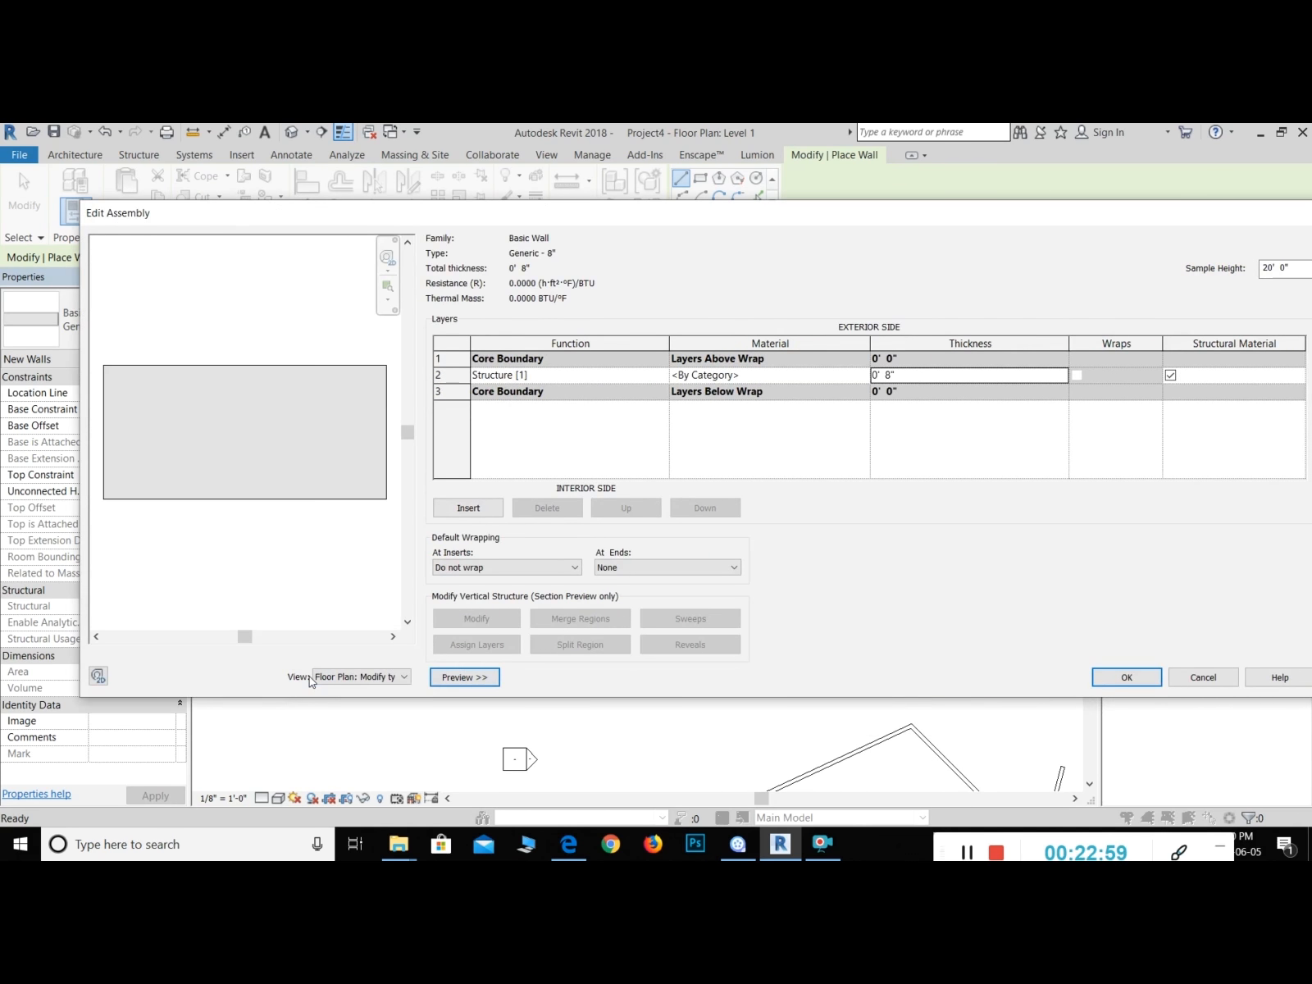
click(382, 678)
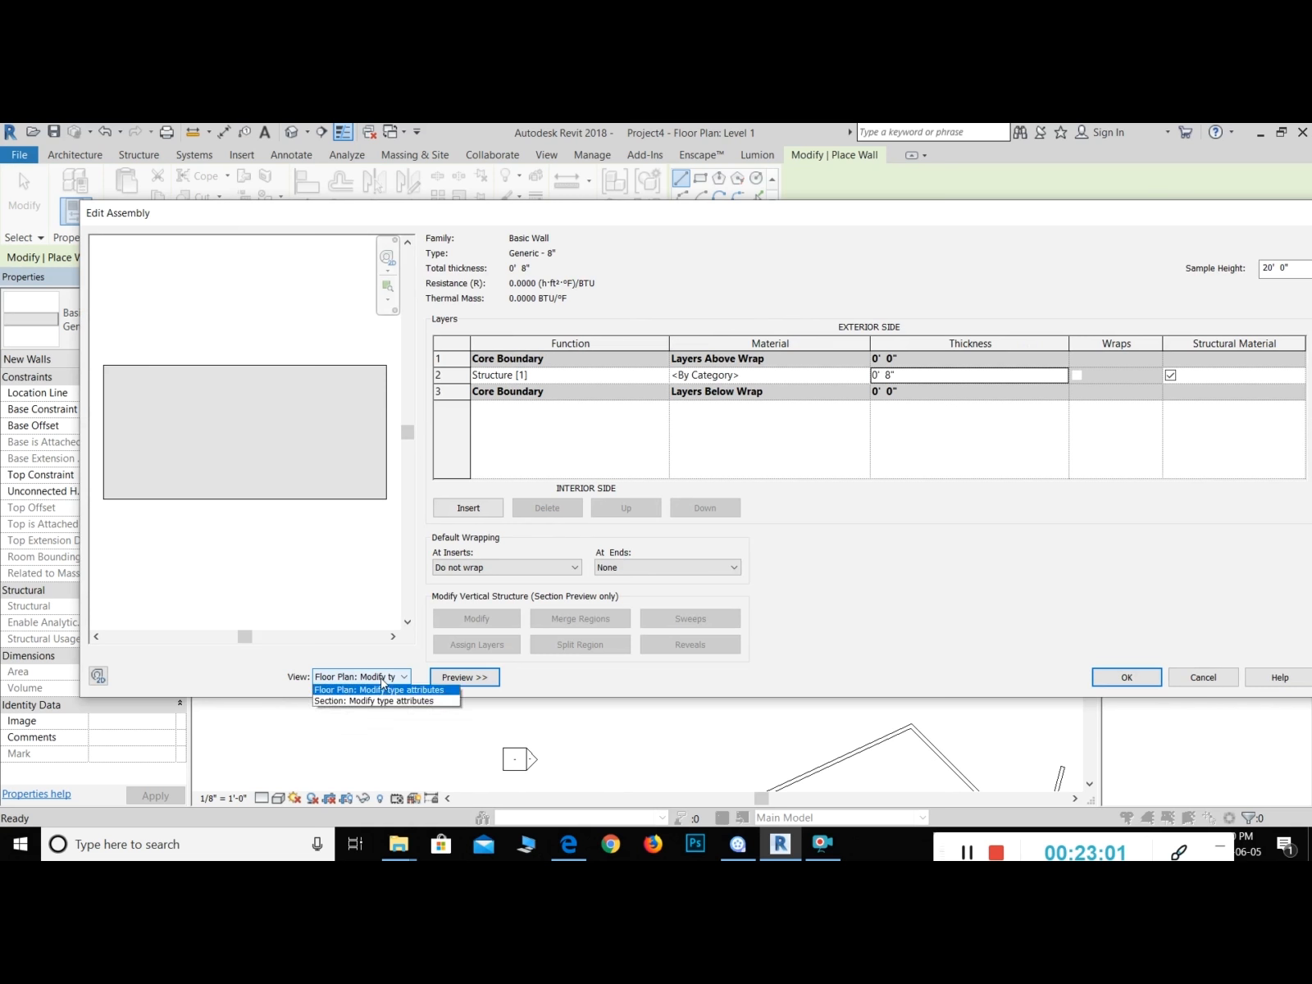
click(364, 702)
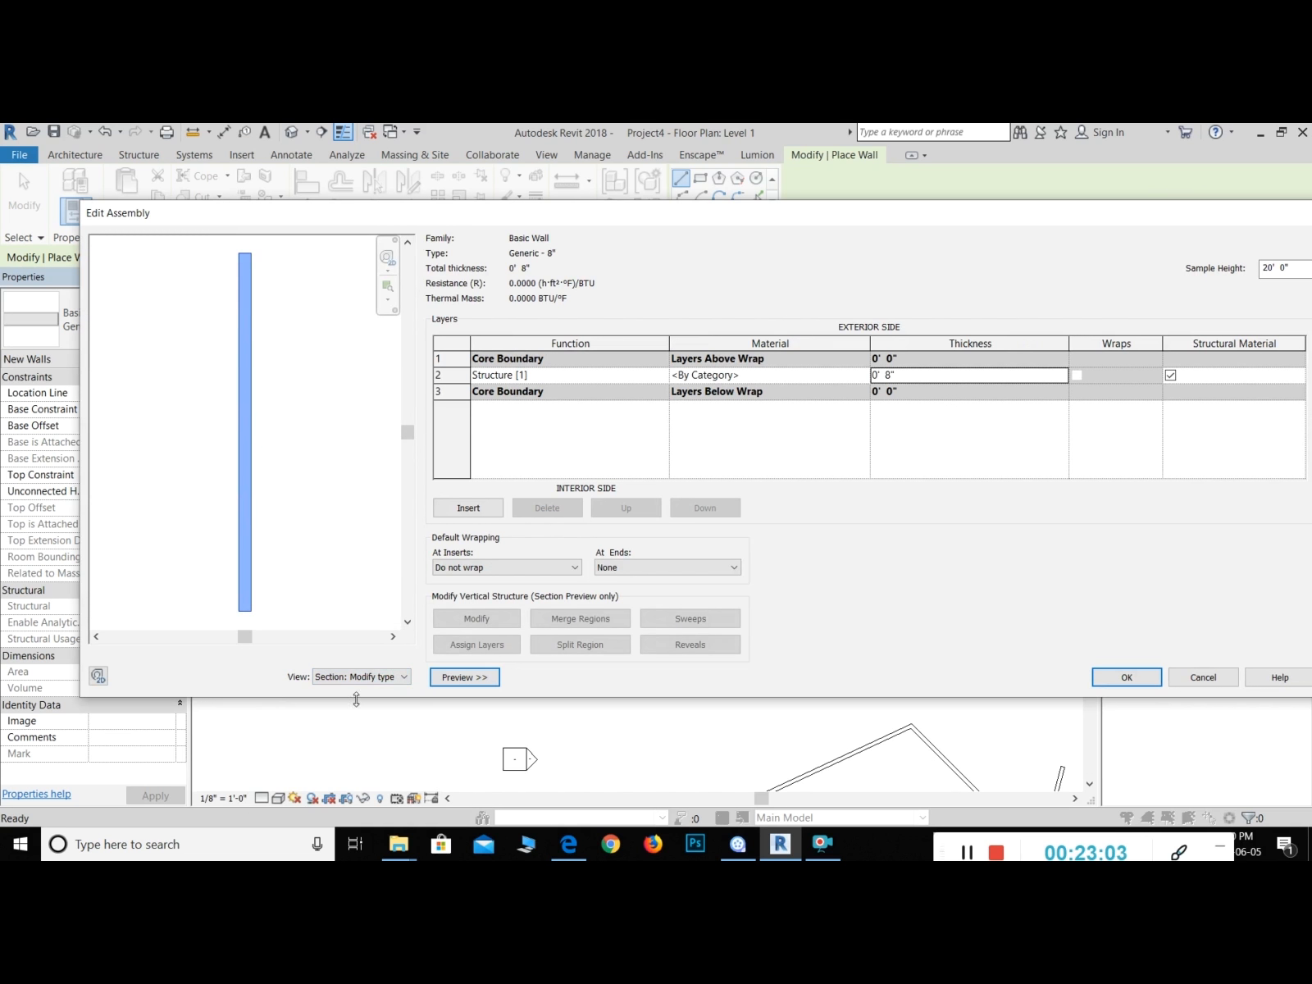
click(367, 677)
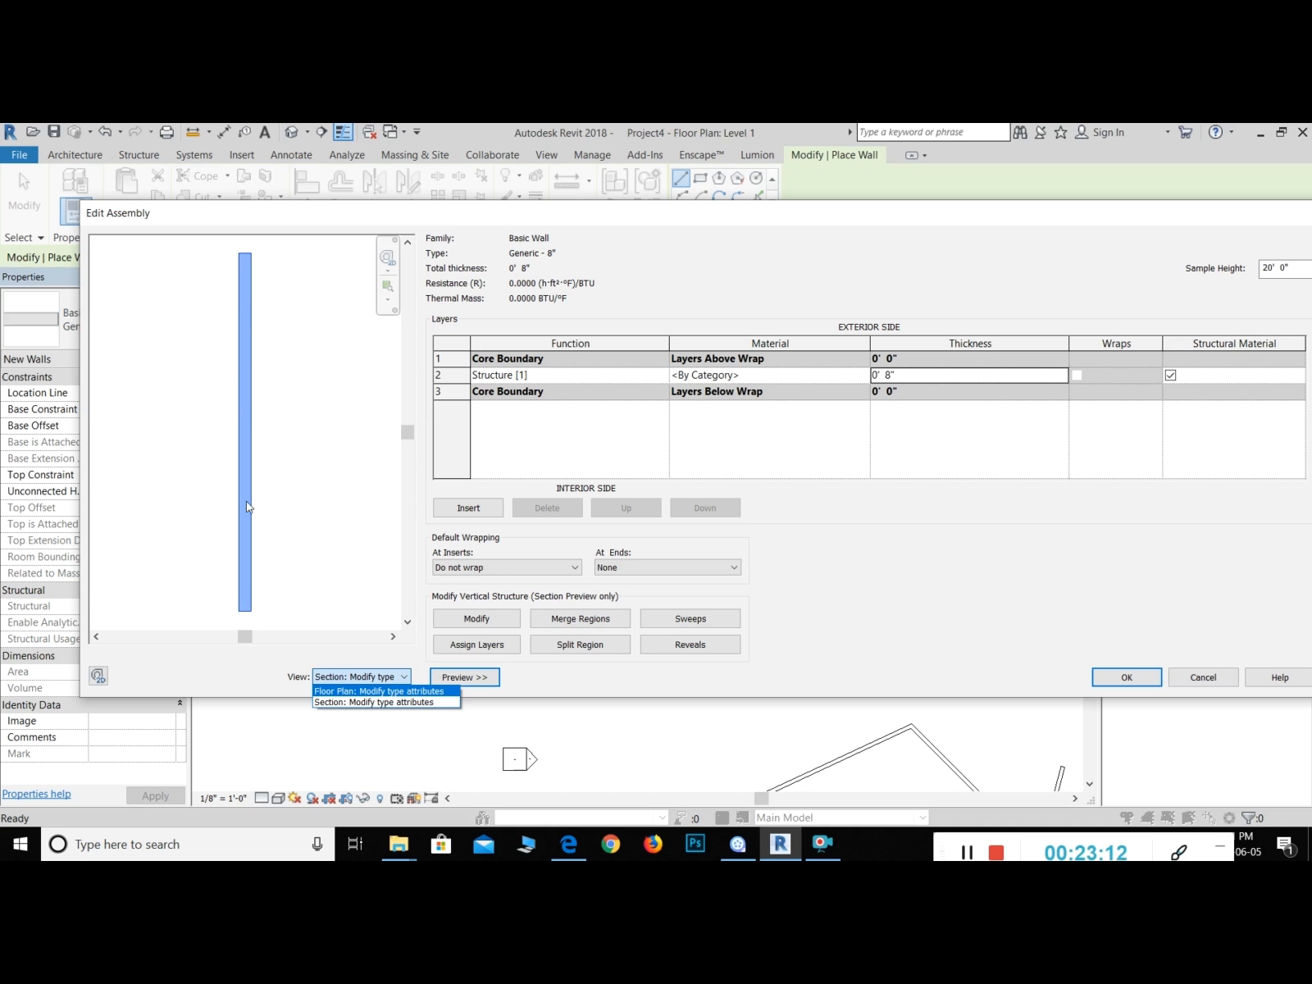
click(292, 552)
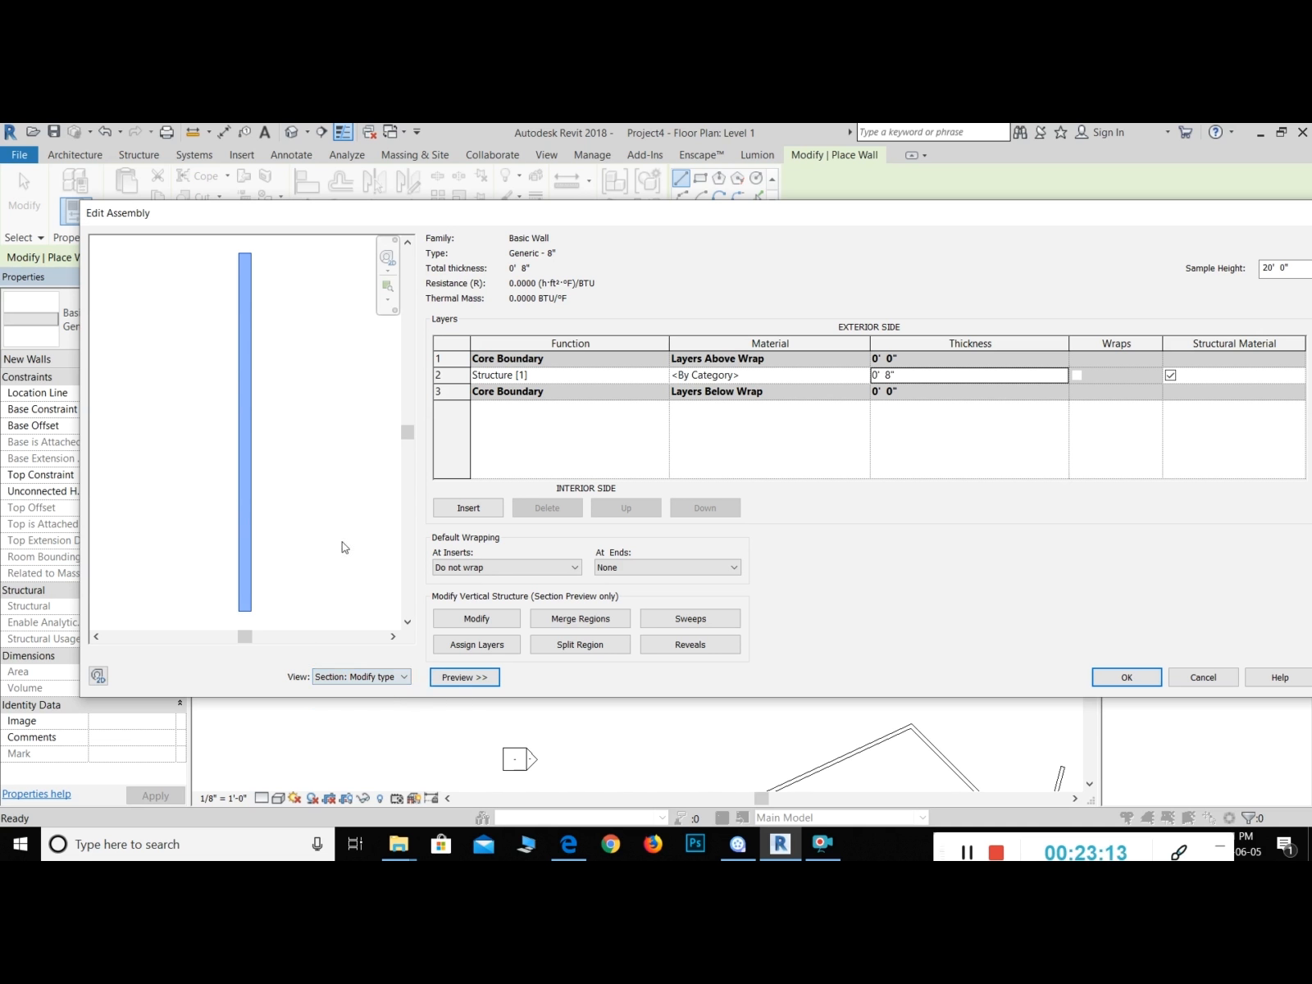
Step: Try a second Structure layer 0' 5" thick on the exterior side of the Generic - 8" assembly, then discard the assembly edits
click(469, 508)
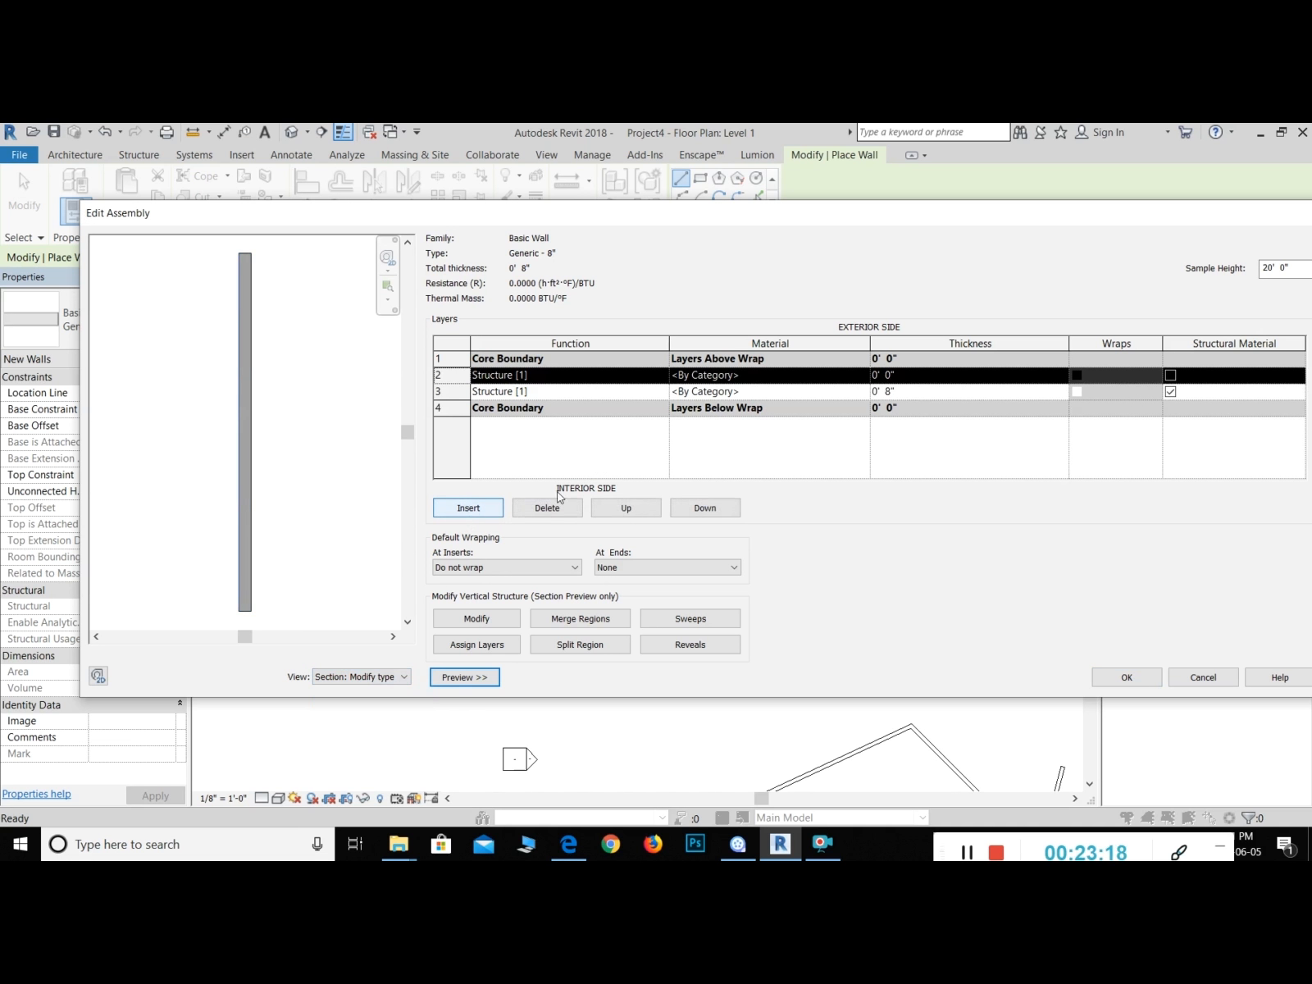
click(902, 375)
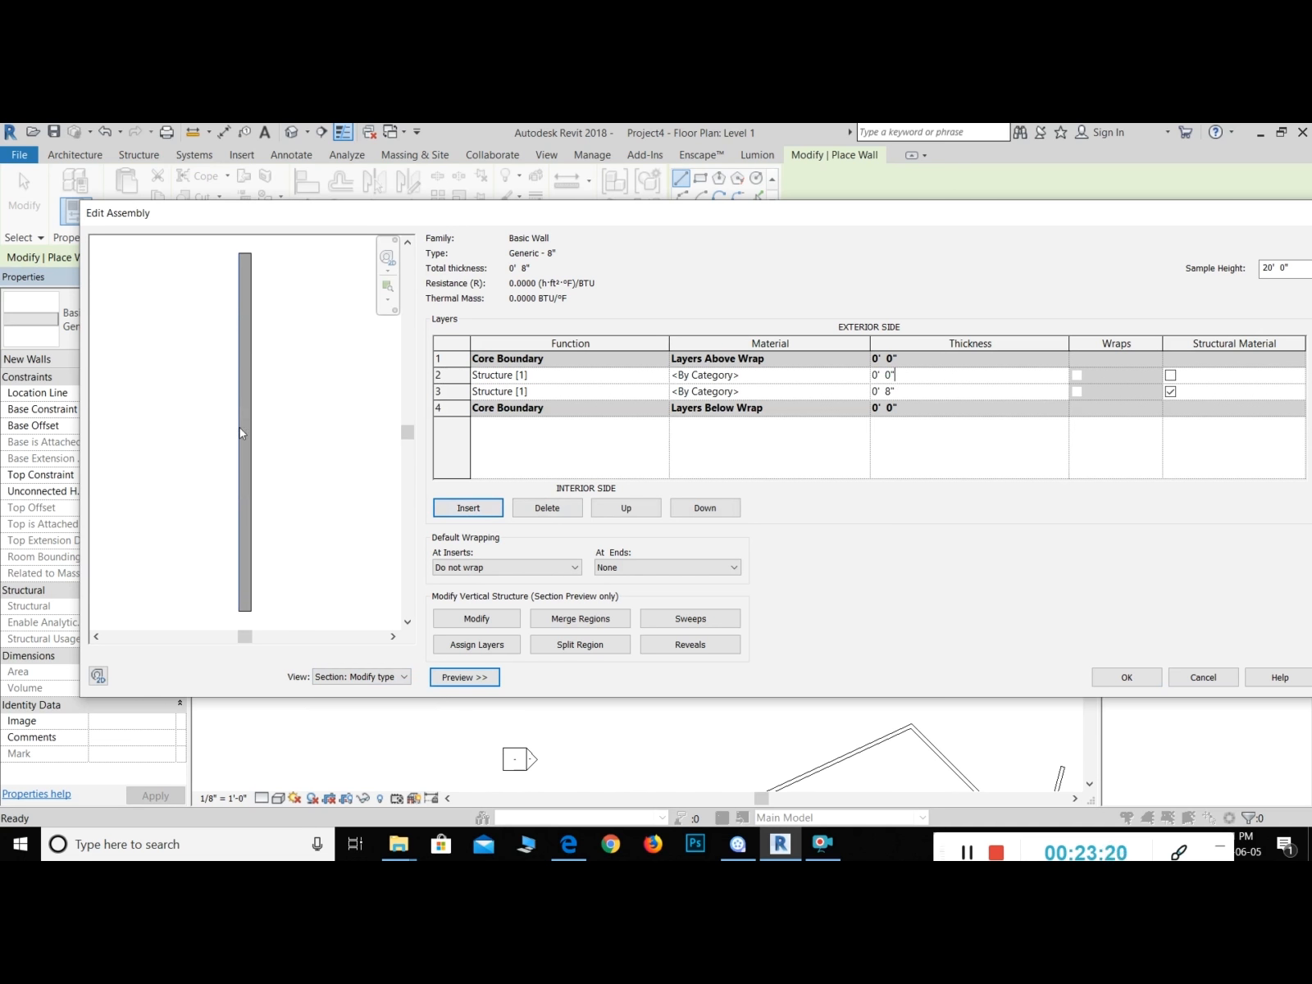
scroll(228, 450, up, 2)
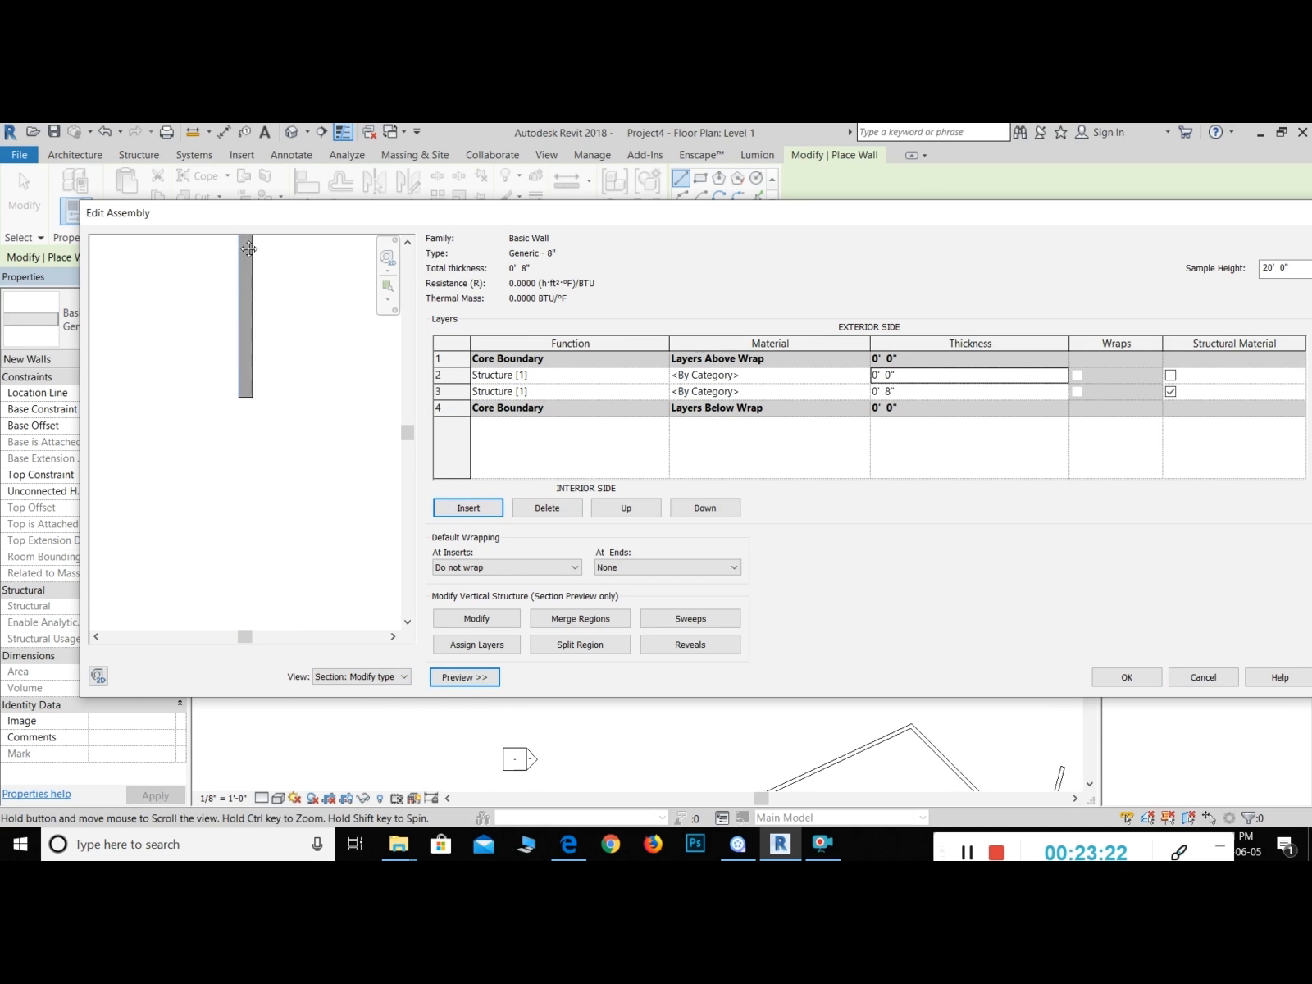
scroll(246, 394, up, 3)
middle_drag(240, 402, 237, 474)
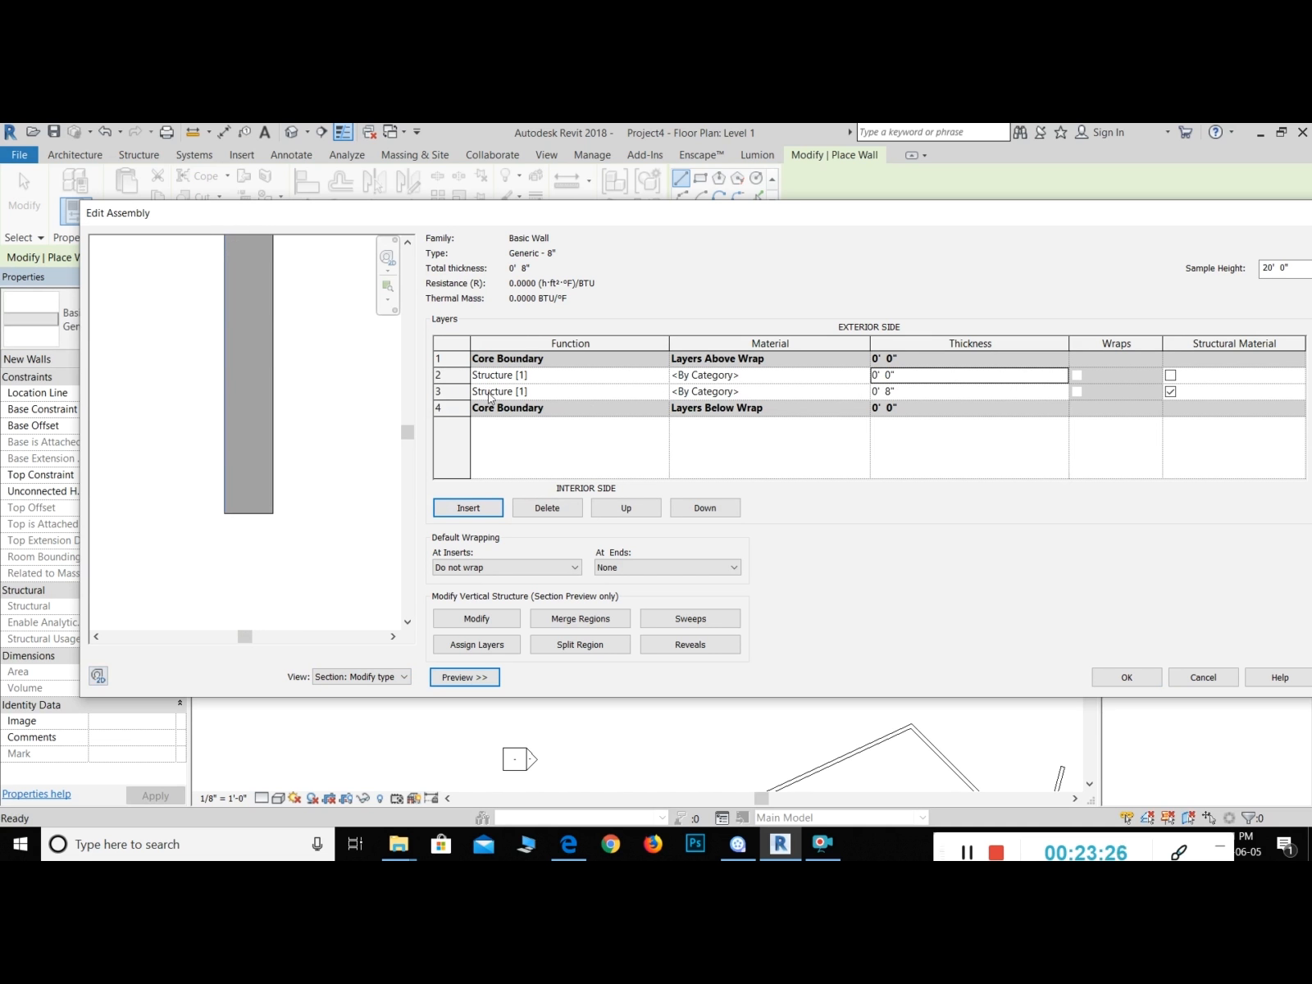
key(Return)
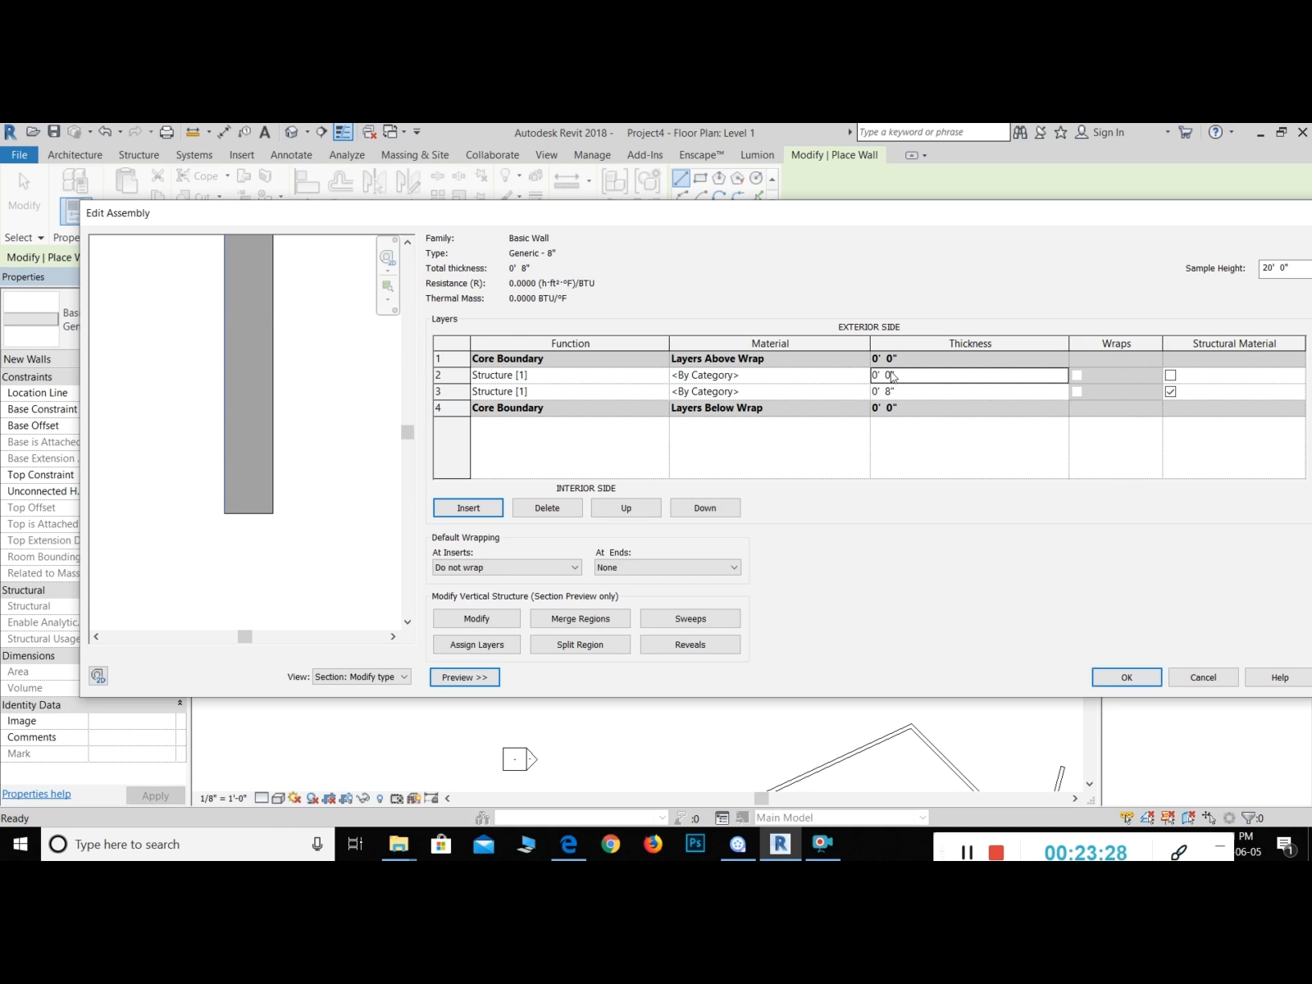
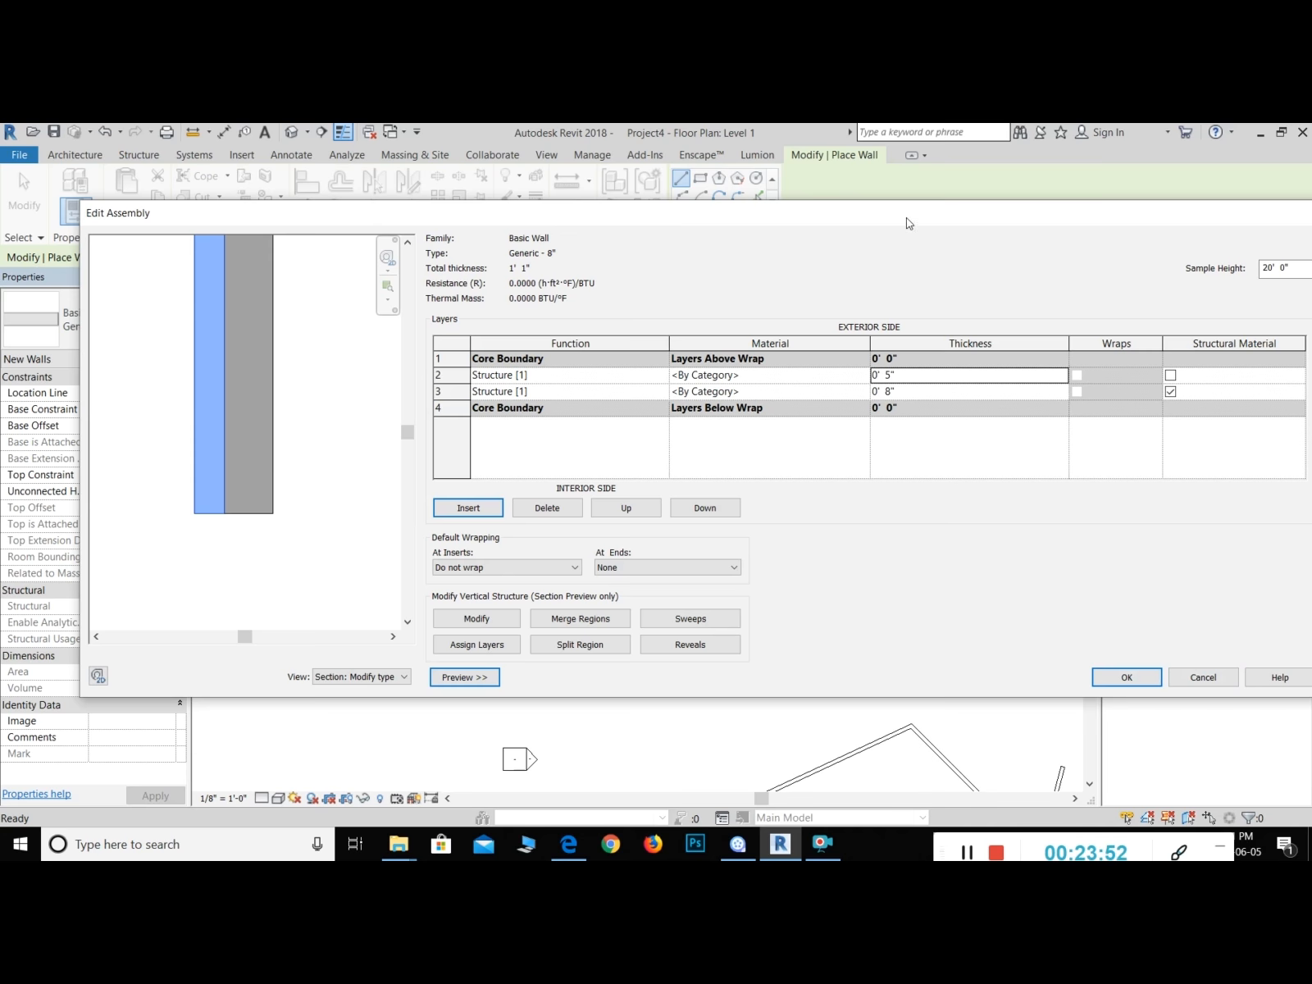
drag(908, 223, 717, 227)
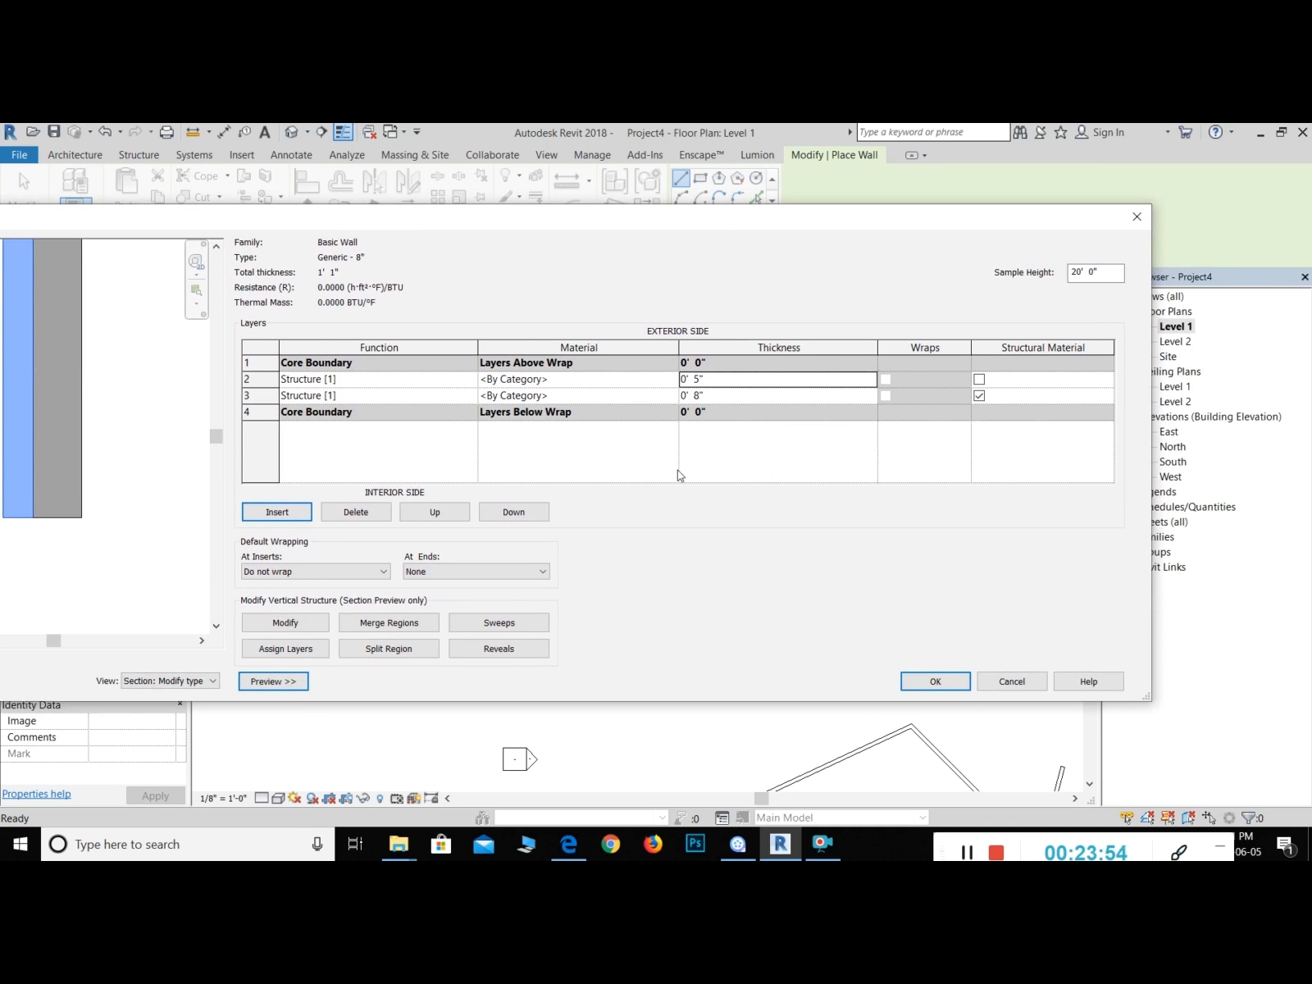
drag(525, 227, 589, 229)
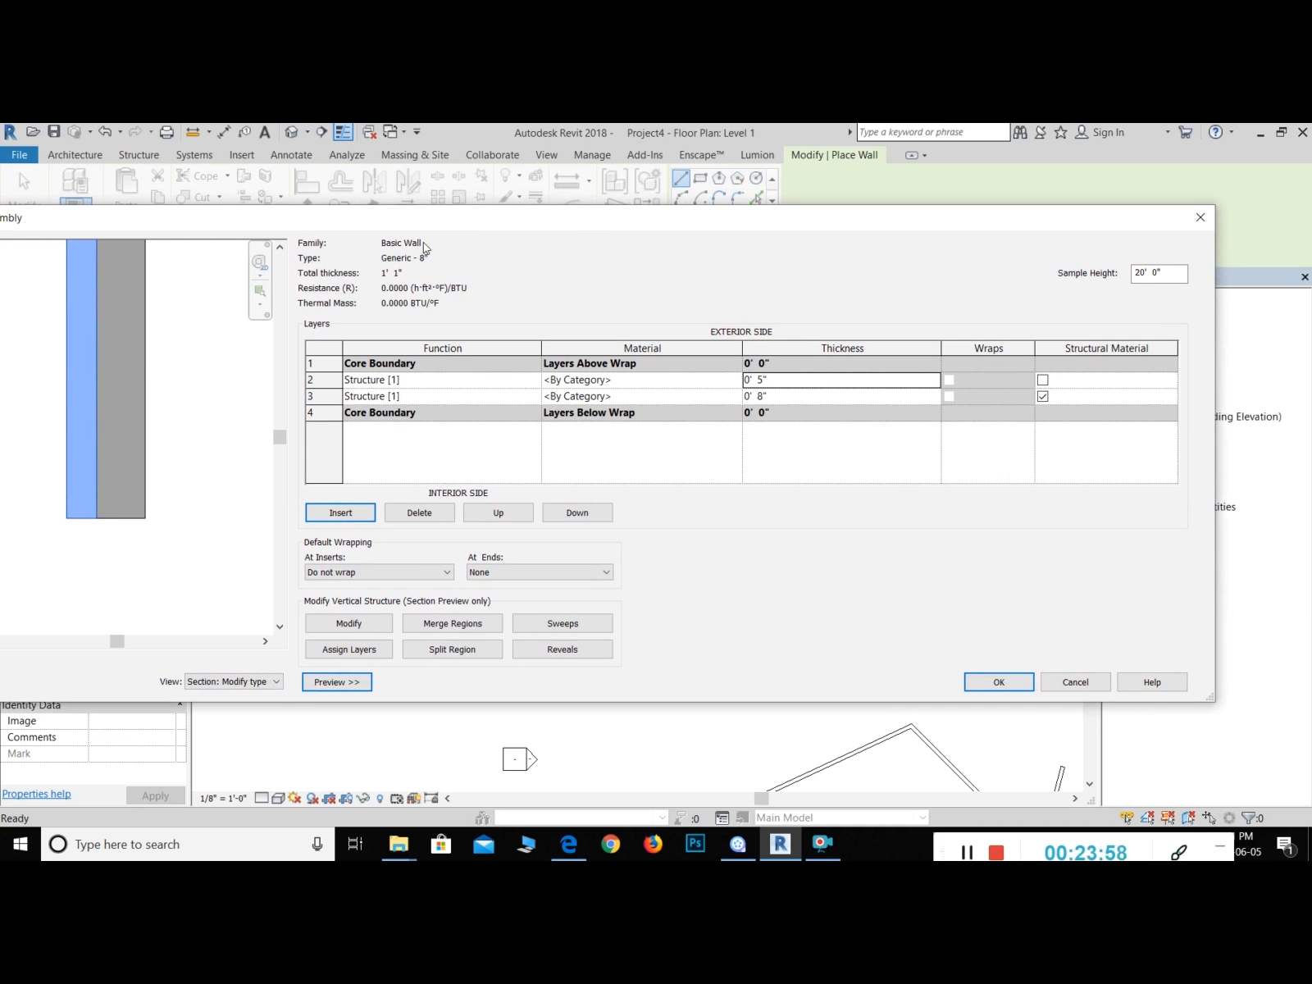
click(1048, 689)
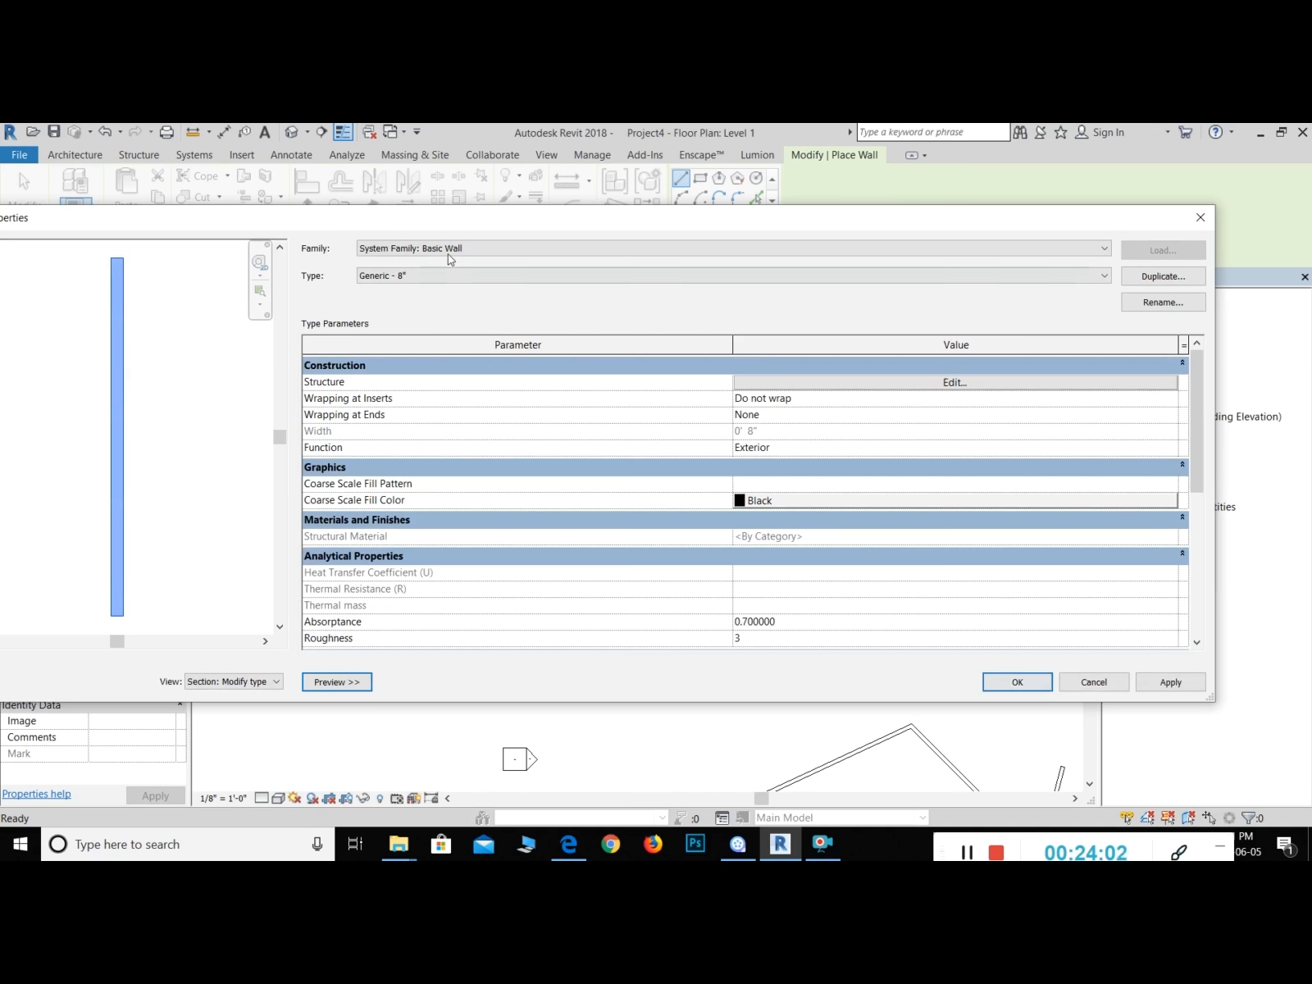
Step: Duplicate the Generic - 8" wall type under the name Generic - 10"
click(1149, 280)
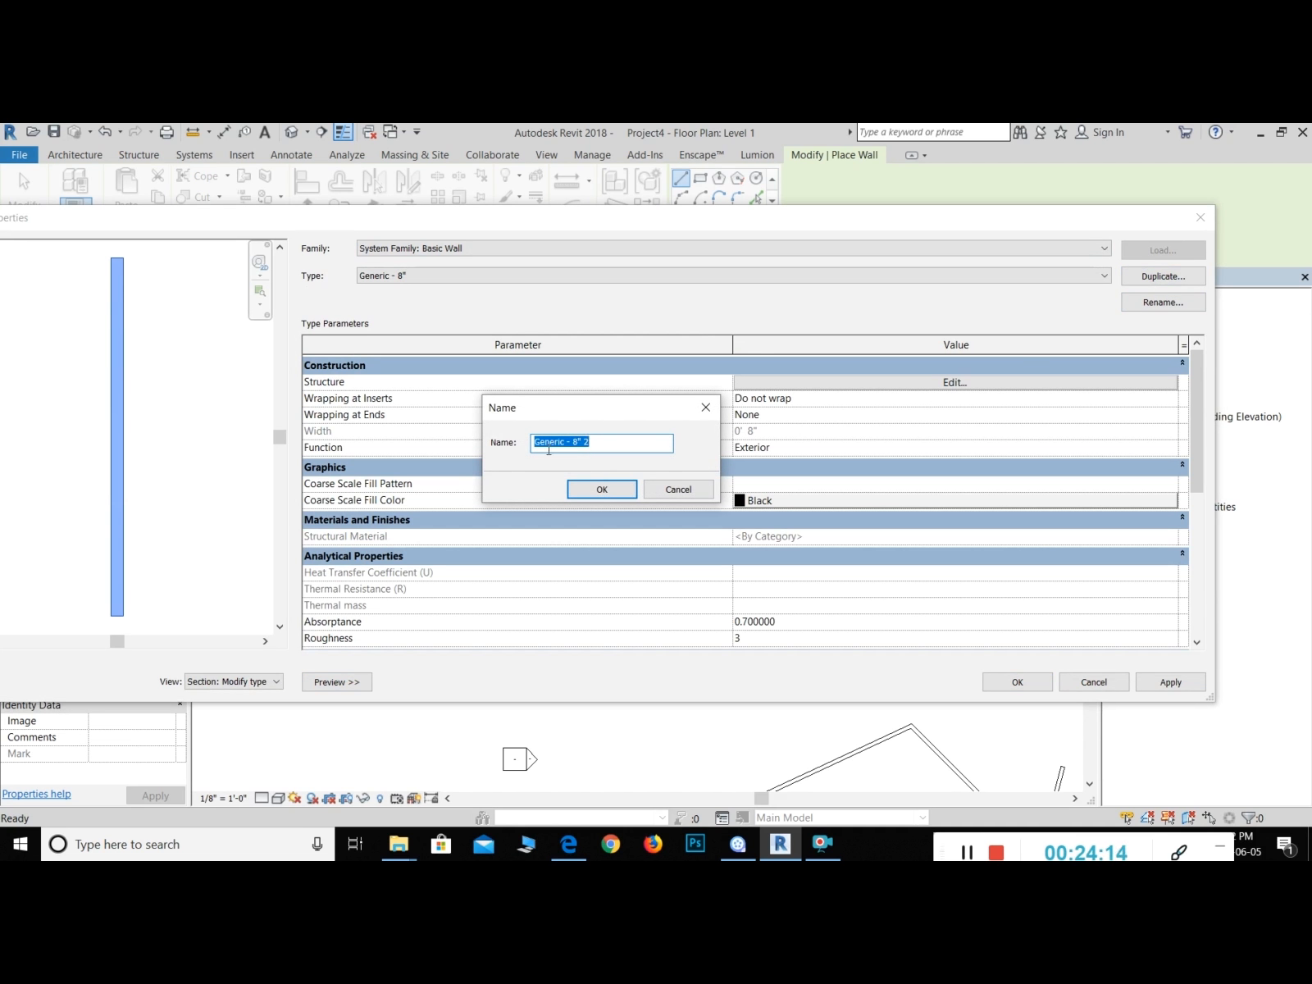
drag(603, 441, 576, 443)
text(10)
click(602, 489)
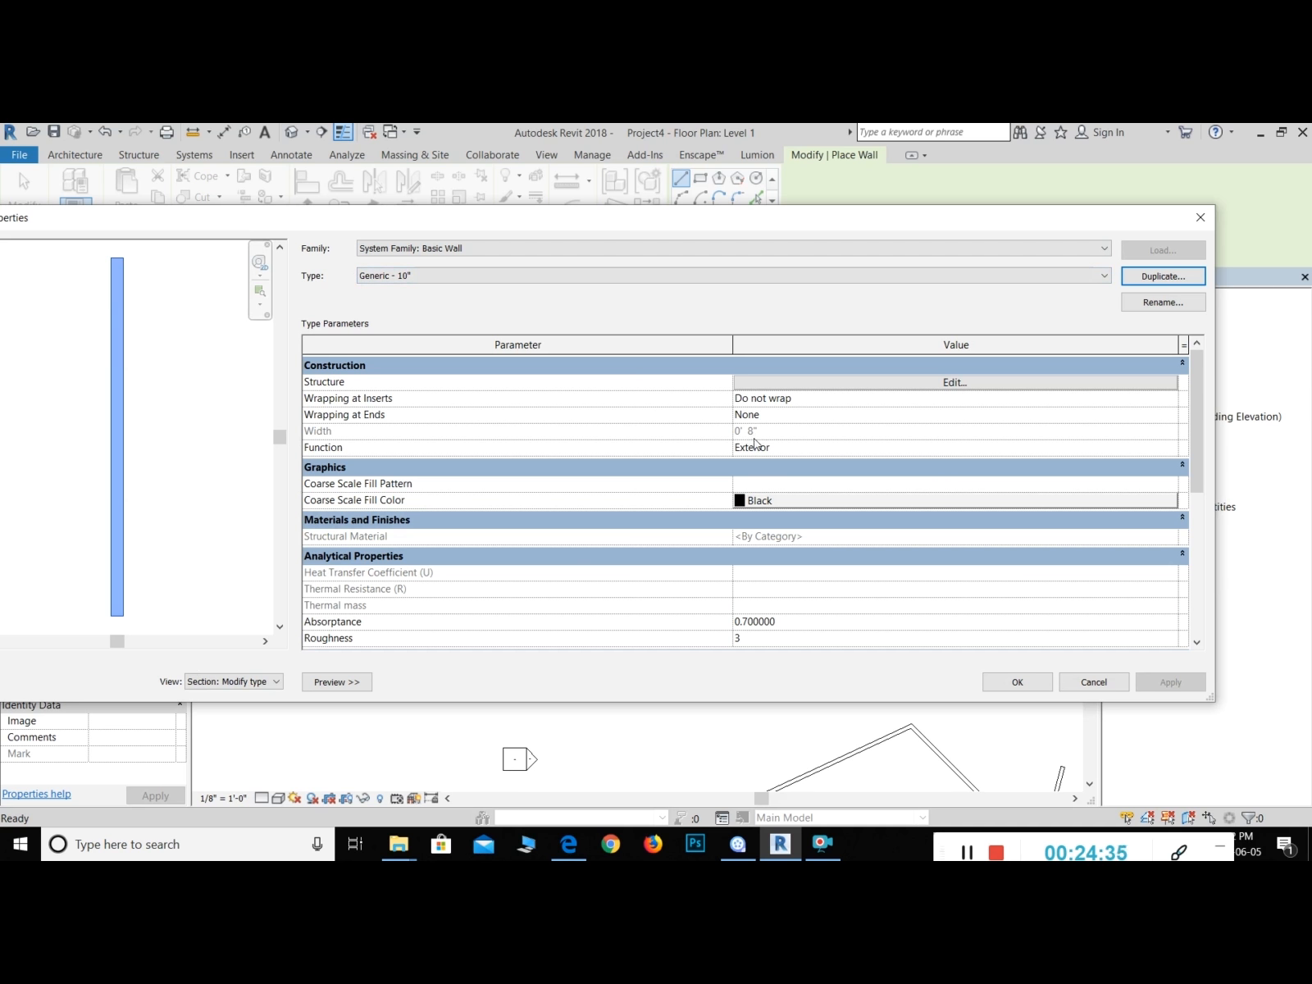
Step: Set the Structure layer thickness of the Generic - 10" type to 0' 10" and accept the type properties
click(908, 386)
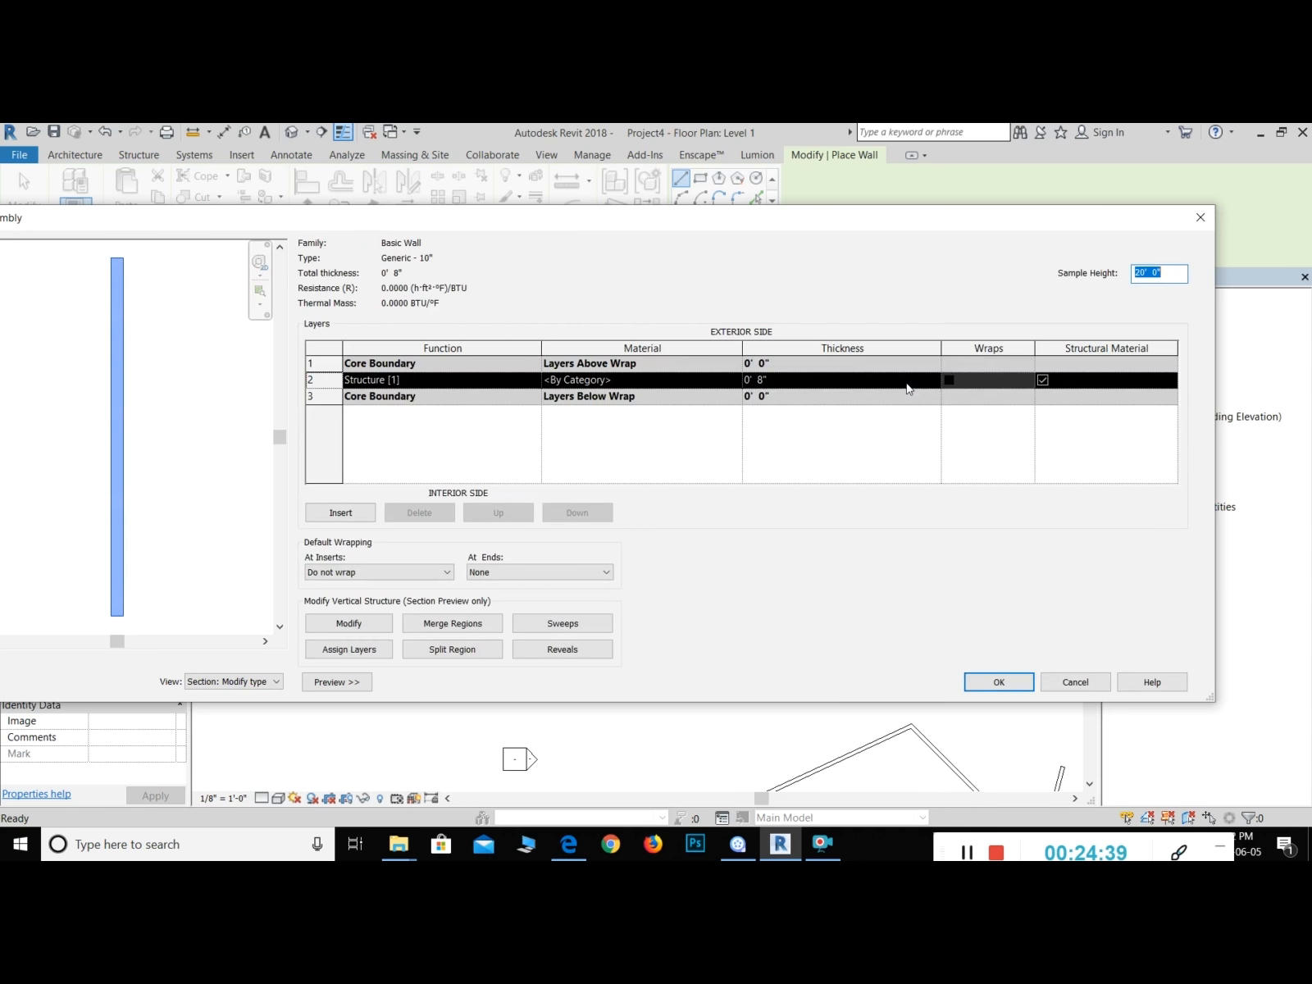
click(765, 380)
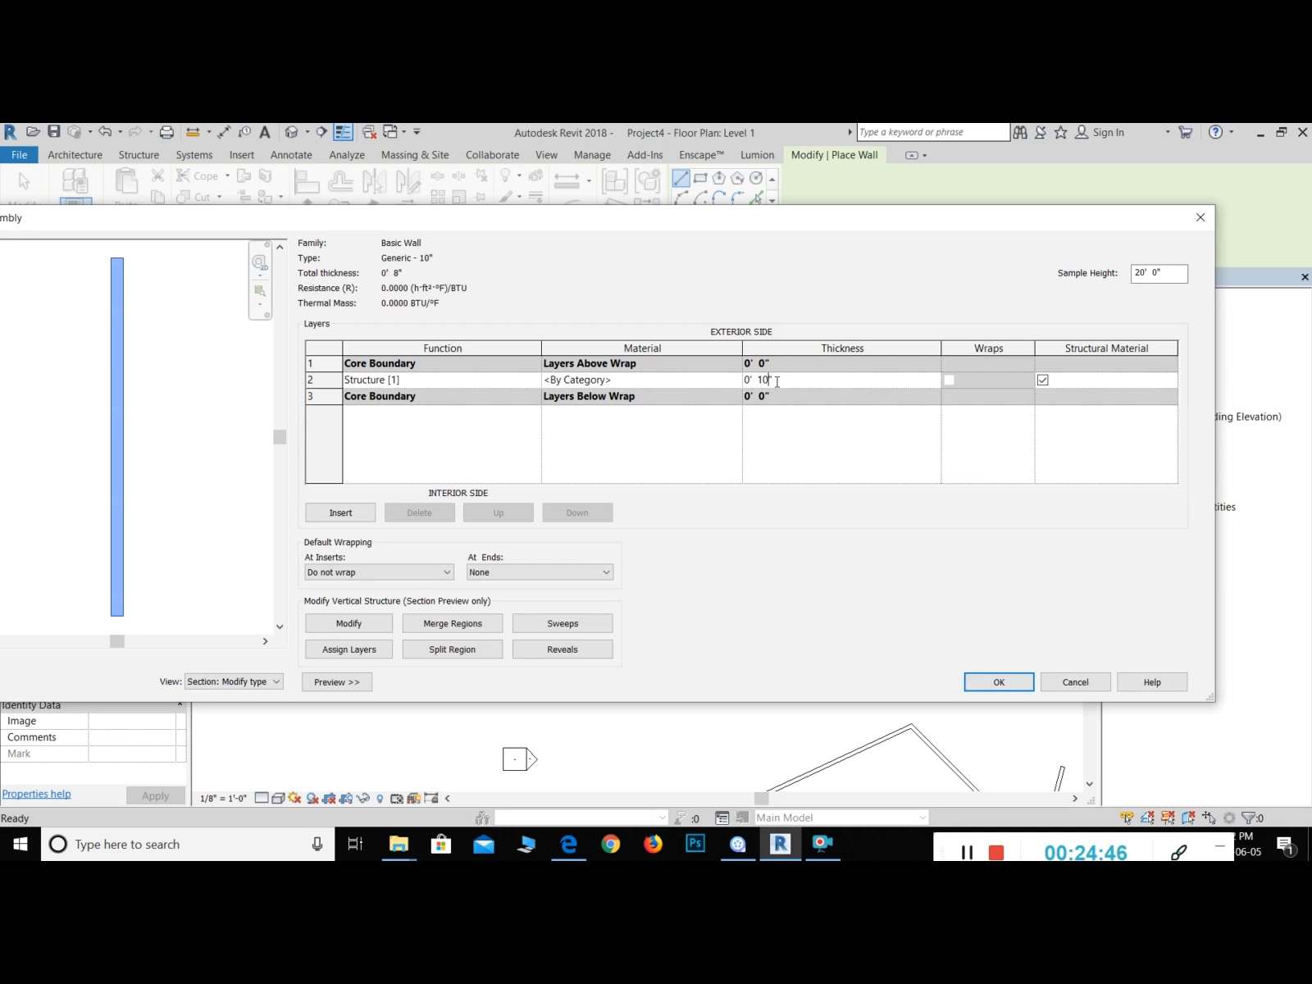
click(988, 687)
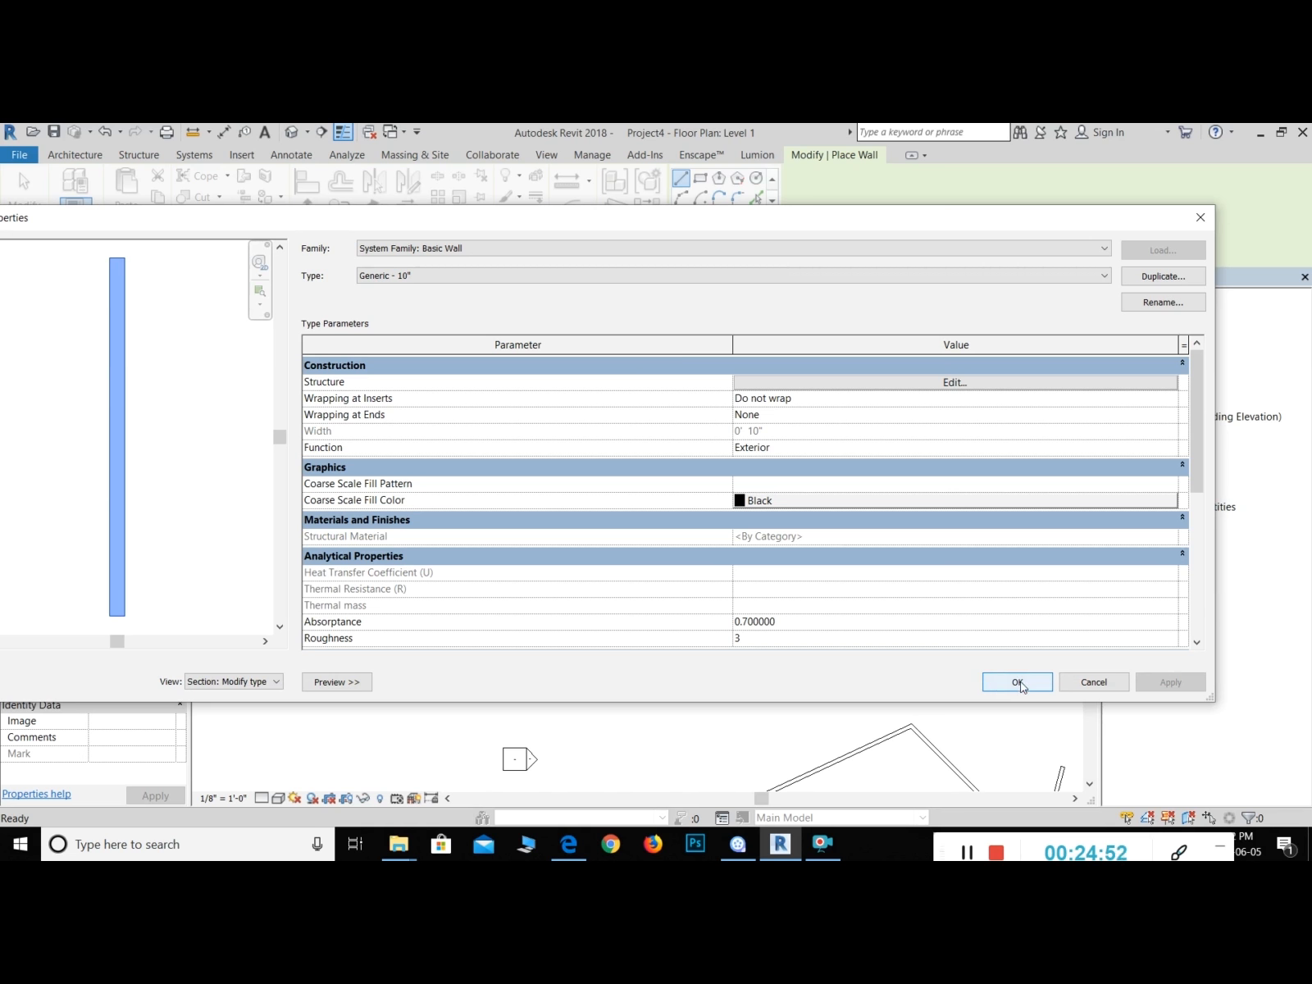
click(1021, 684)
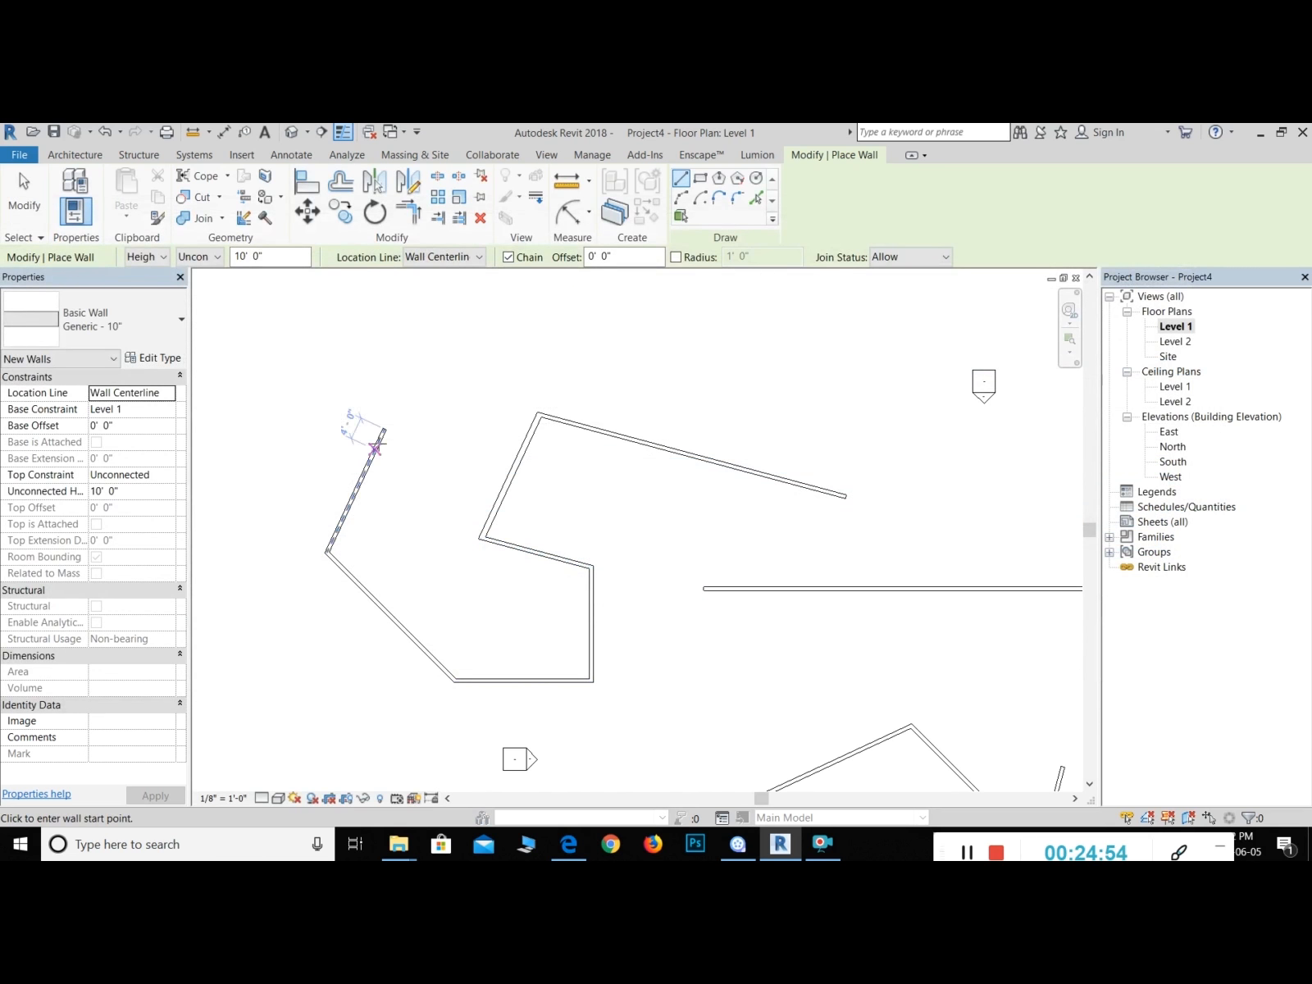
Step: Look through the generic wall types and choose the new Generic - 10" type for the walls being placed
click(128, 323)
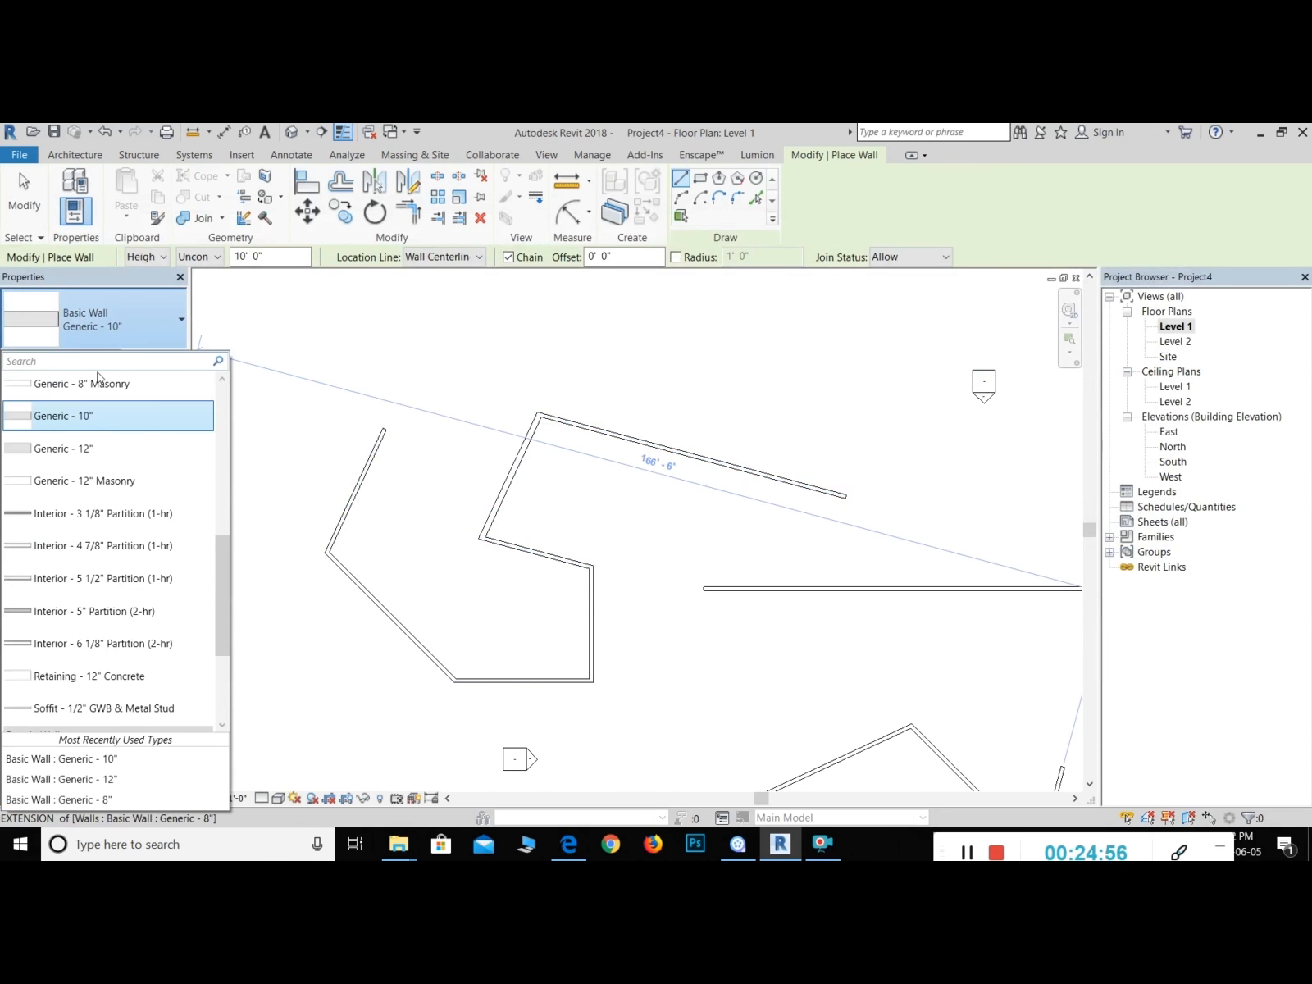
scroll(119, 467, up, 2)
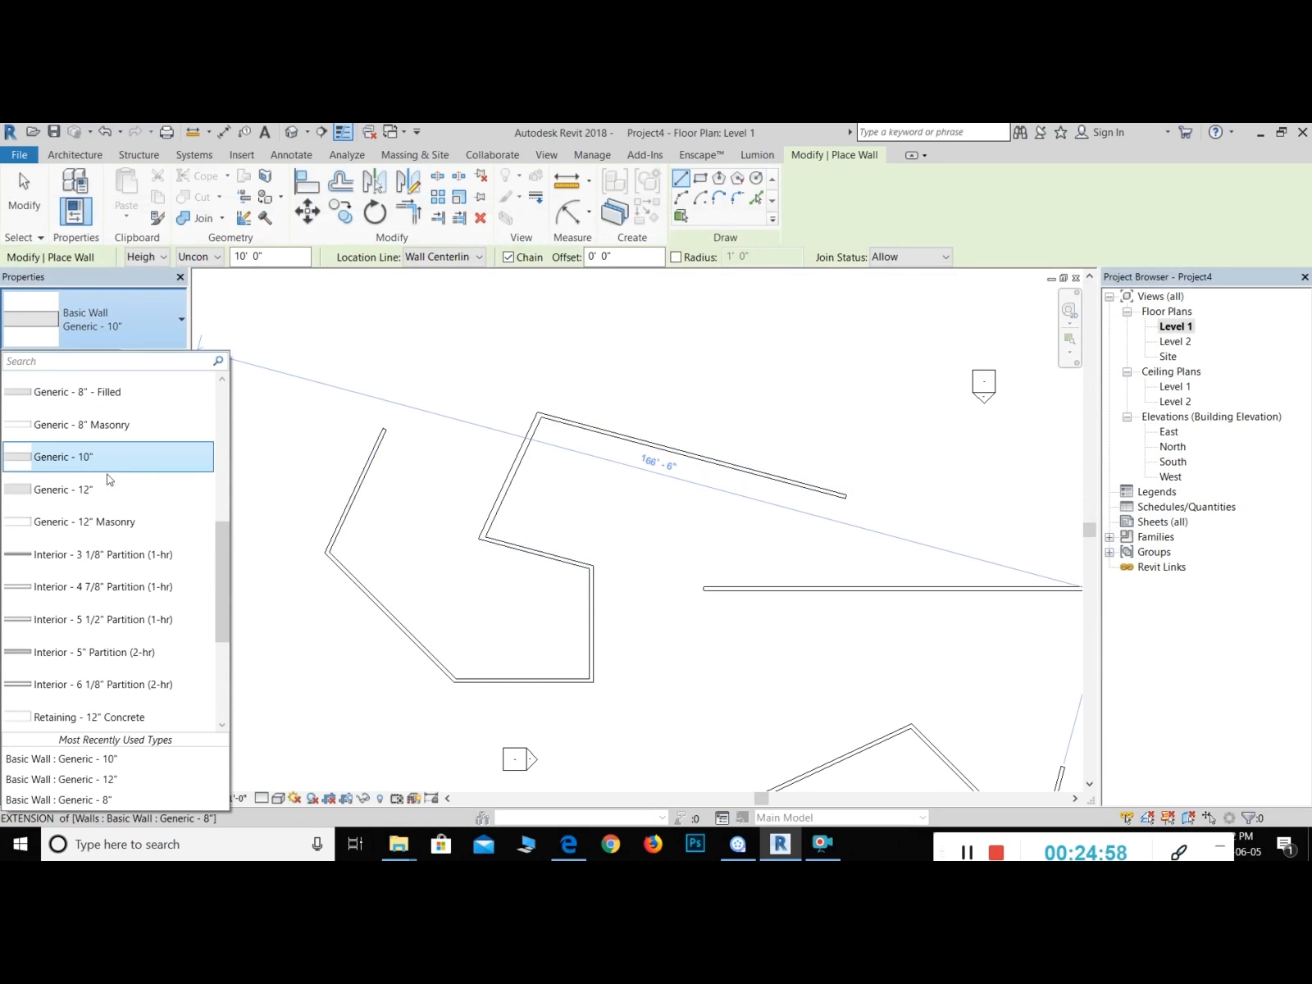
scroll(37, 516, up, 1)
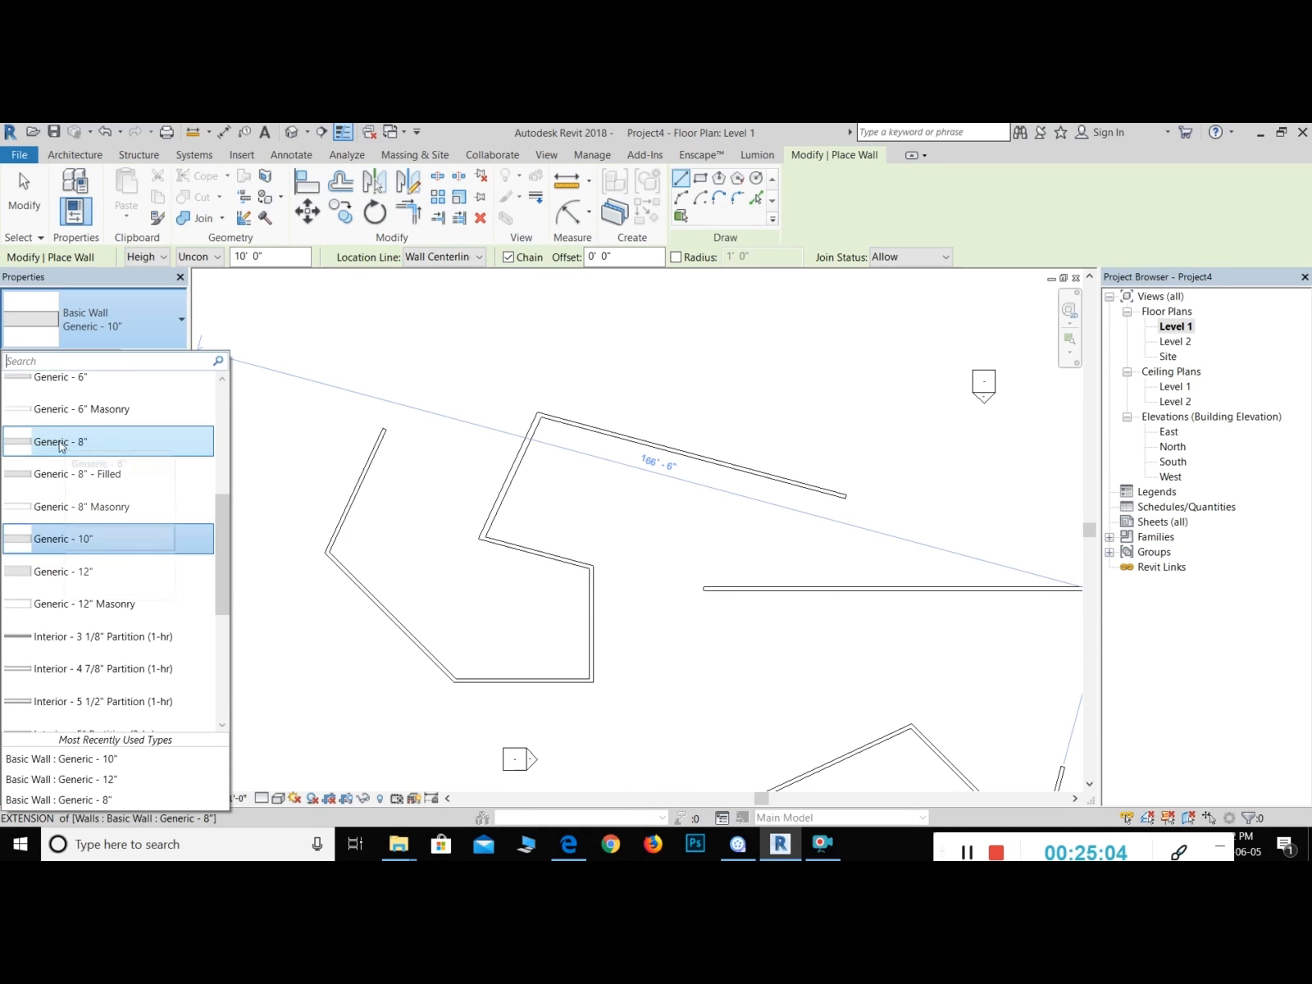
click(78, 548)
Step: Draw an open chain of five Generic - 10" walls above the existing slanted walls, the second about 13' 10" and the fourth about 11' 11" long
click(541, 341)
click(482, 399)
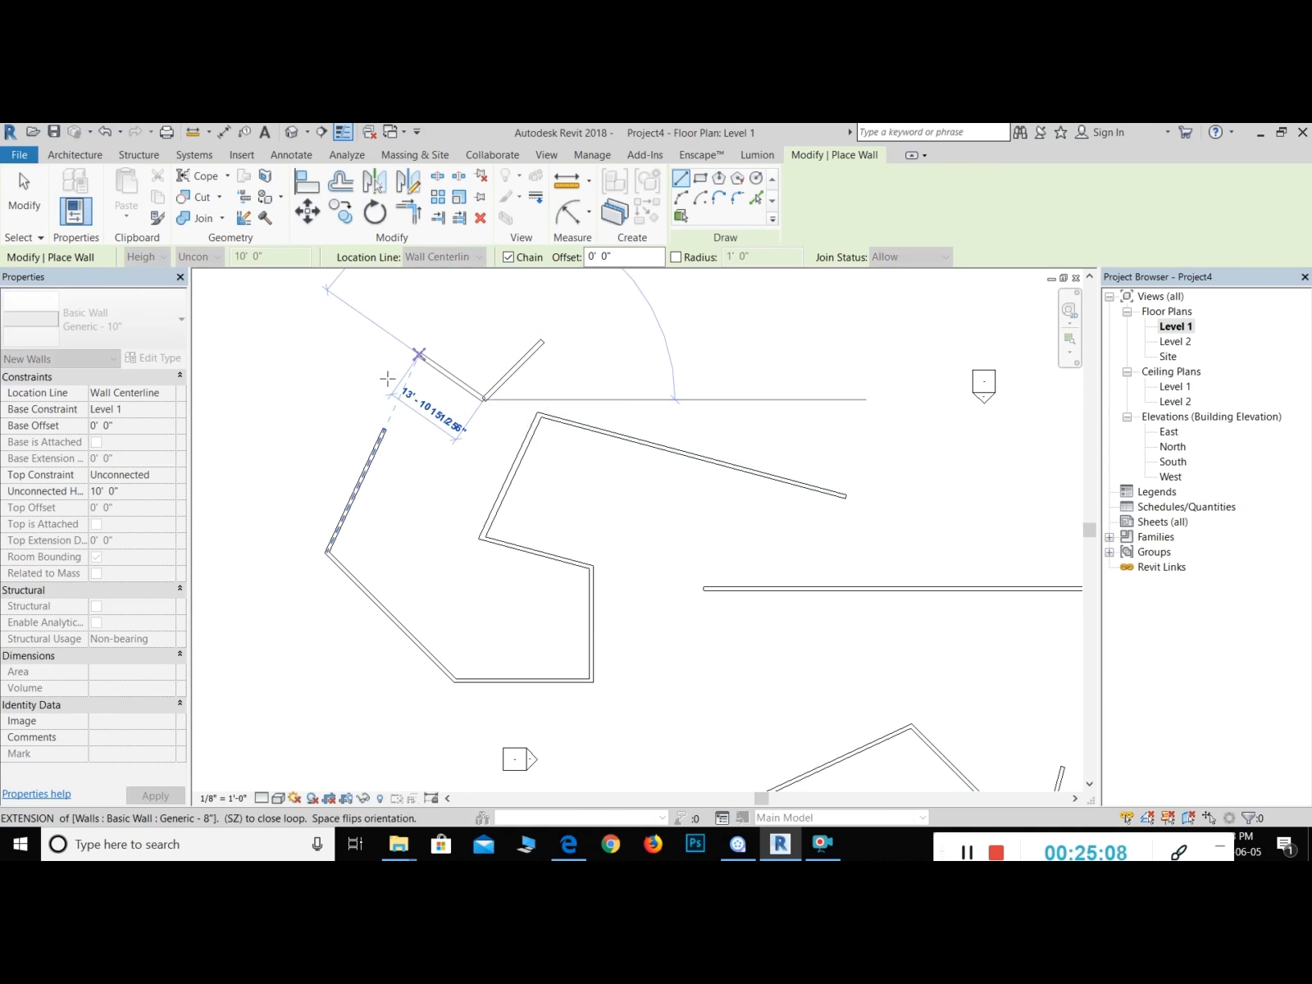
click(419, 354)
click(419, 420)
click(468, 468)
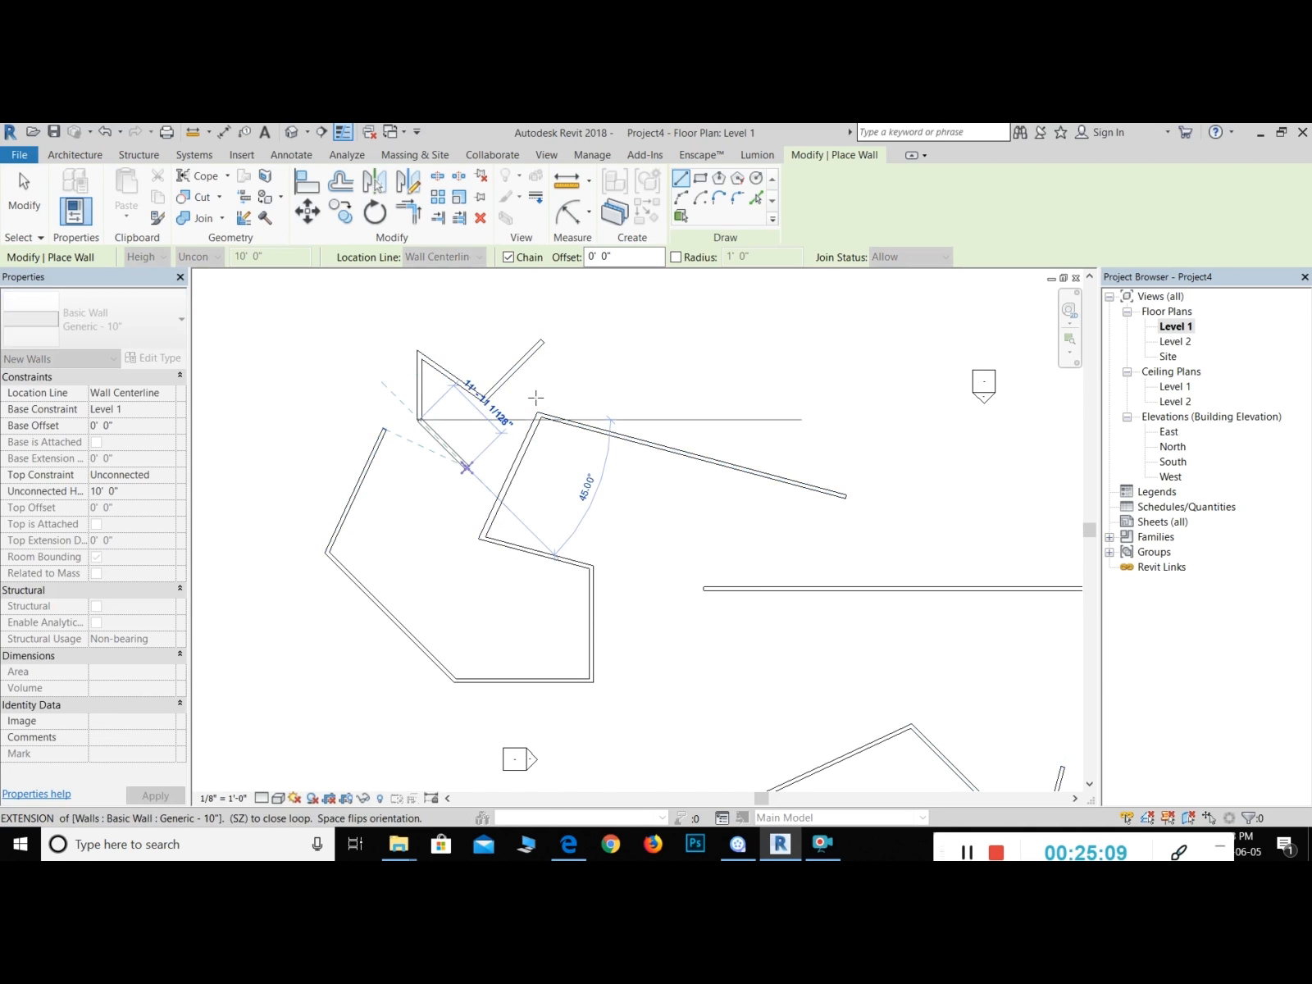
click(592, 345)
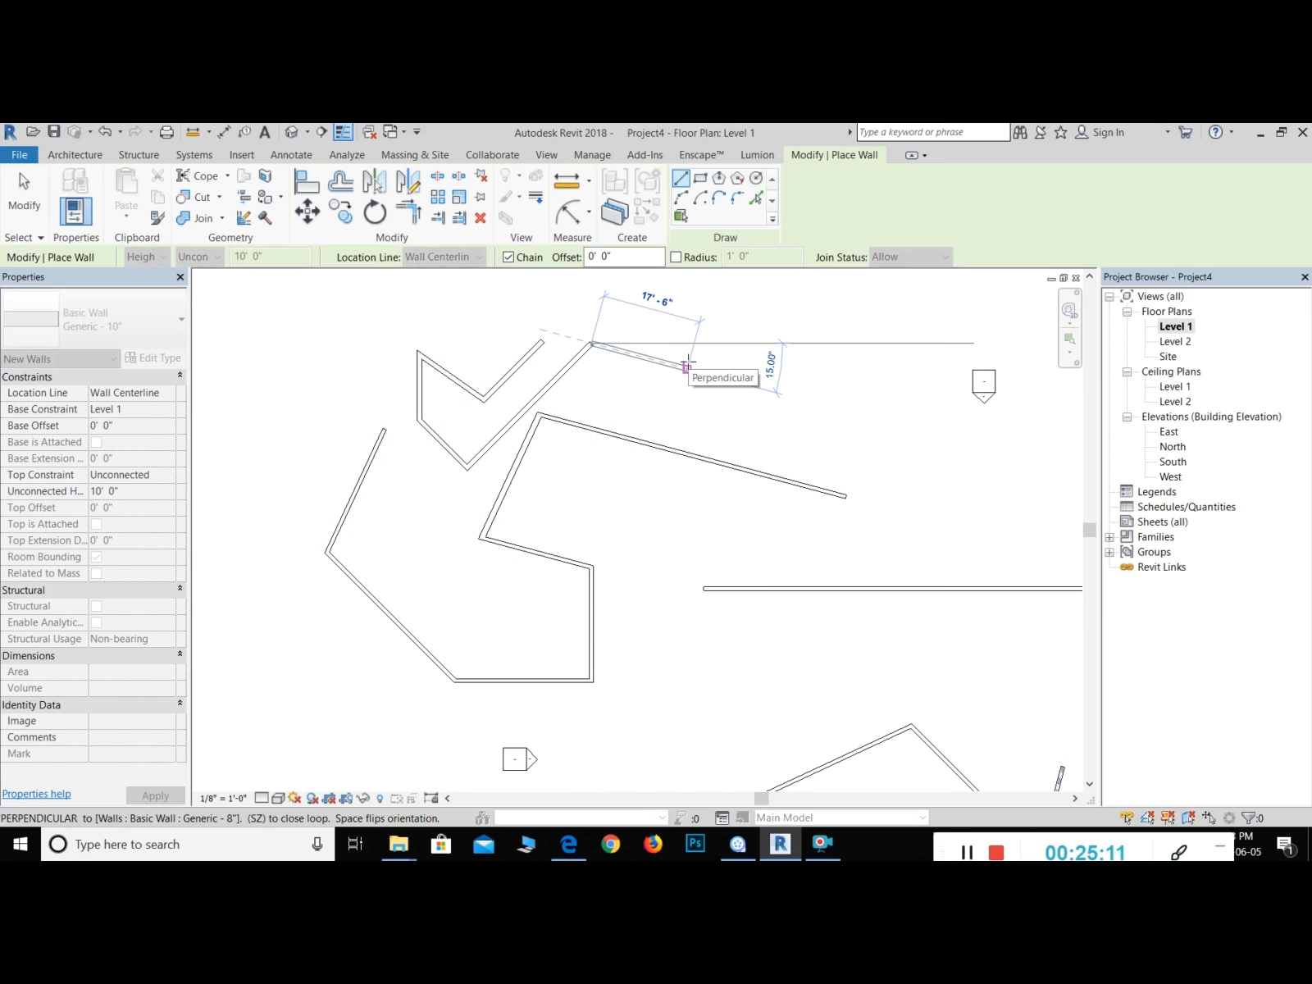
key(Escape)
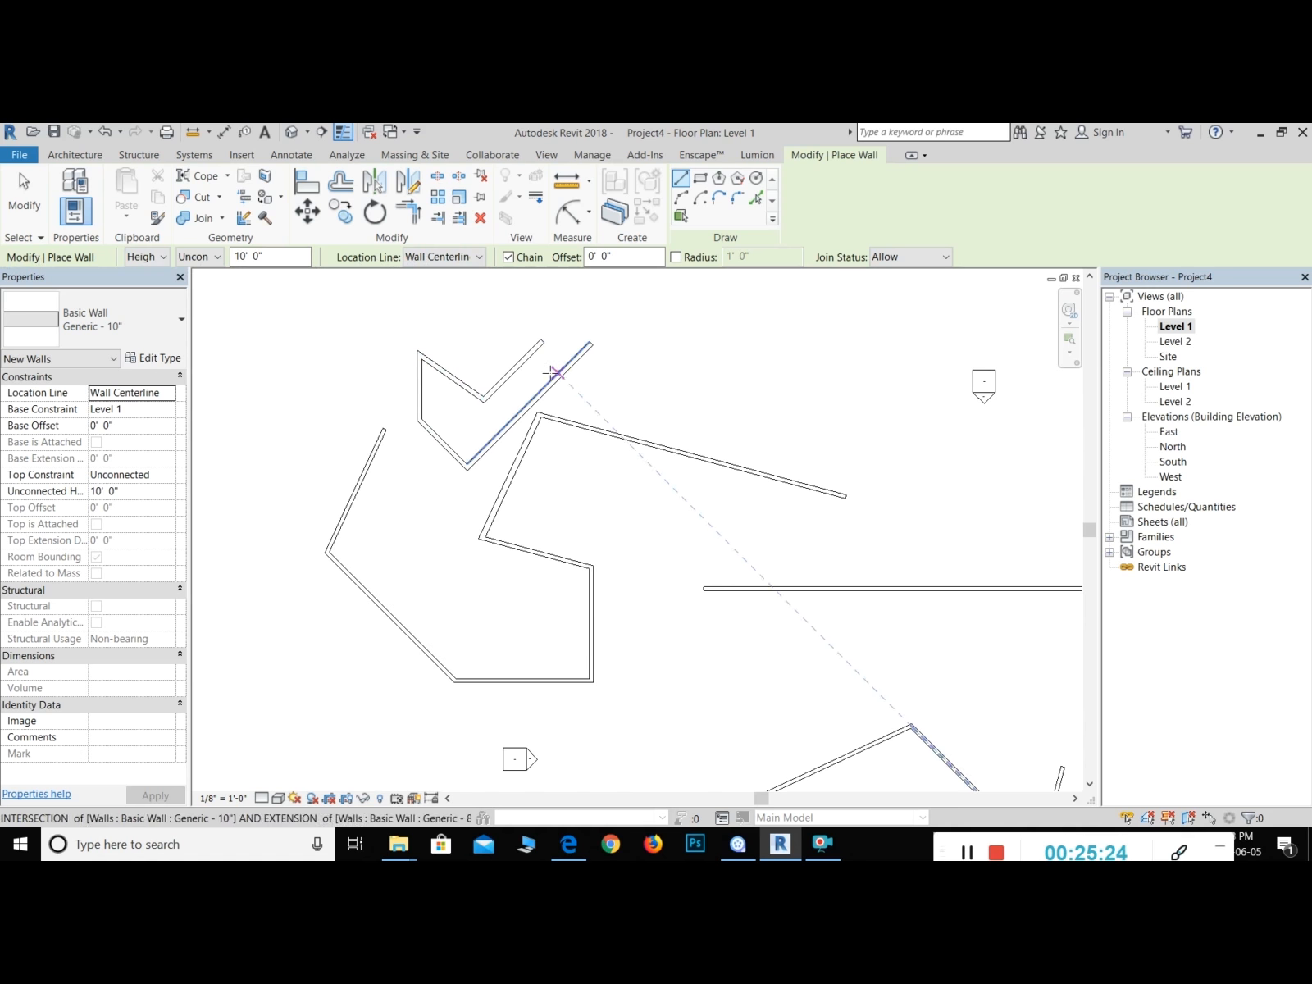
Step: Draw a single 45° Generic - 10" wall about 13' 0" long to the right of the existing V-shaped walls
click(704, 328)
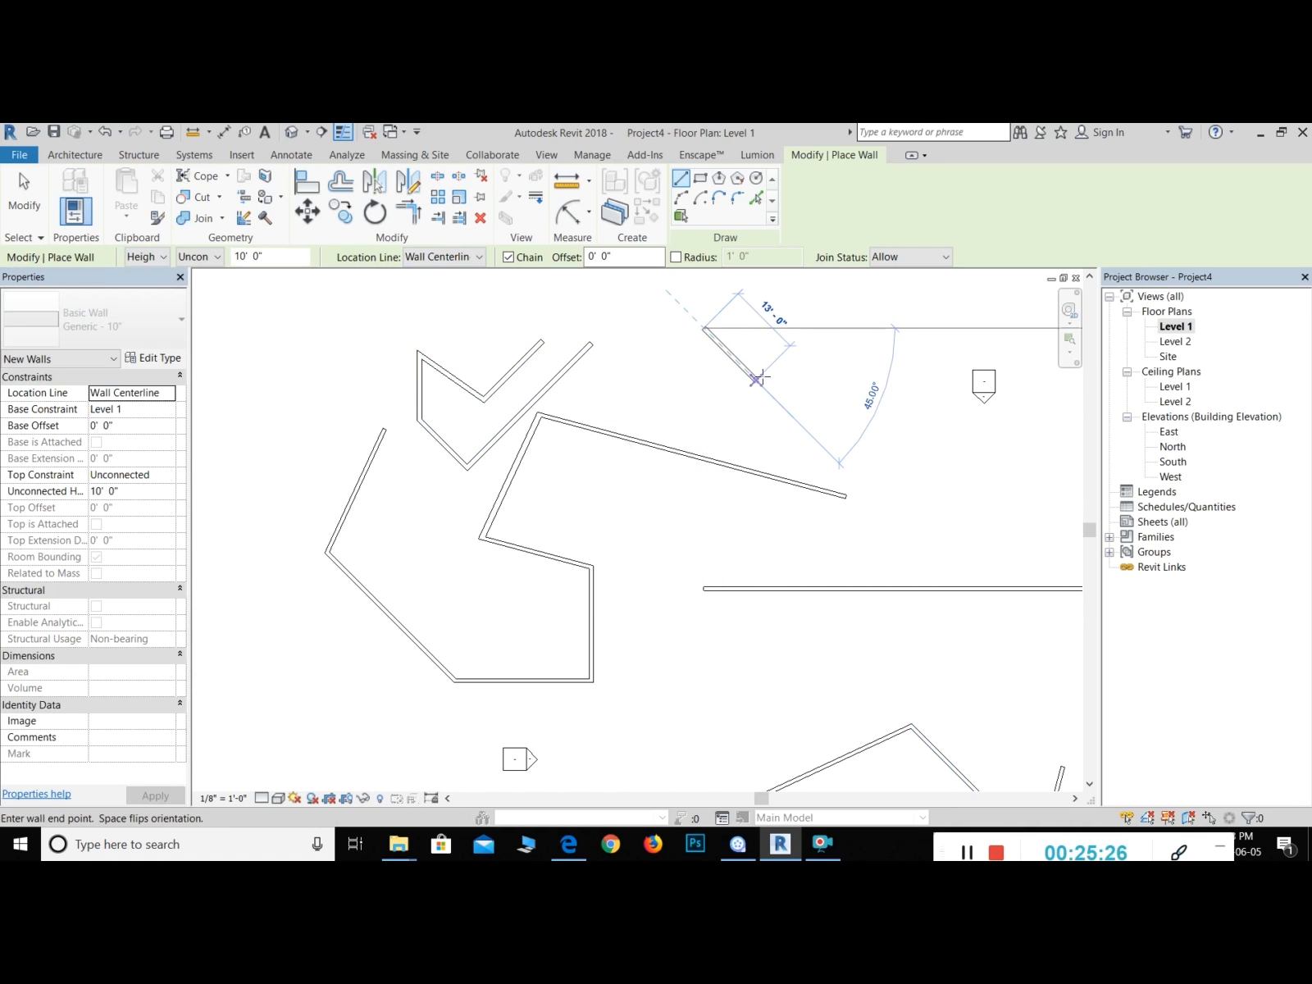
click(759, 380)
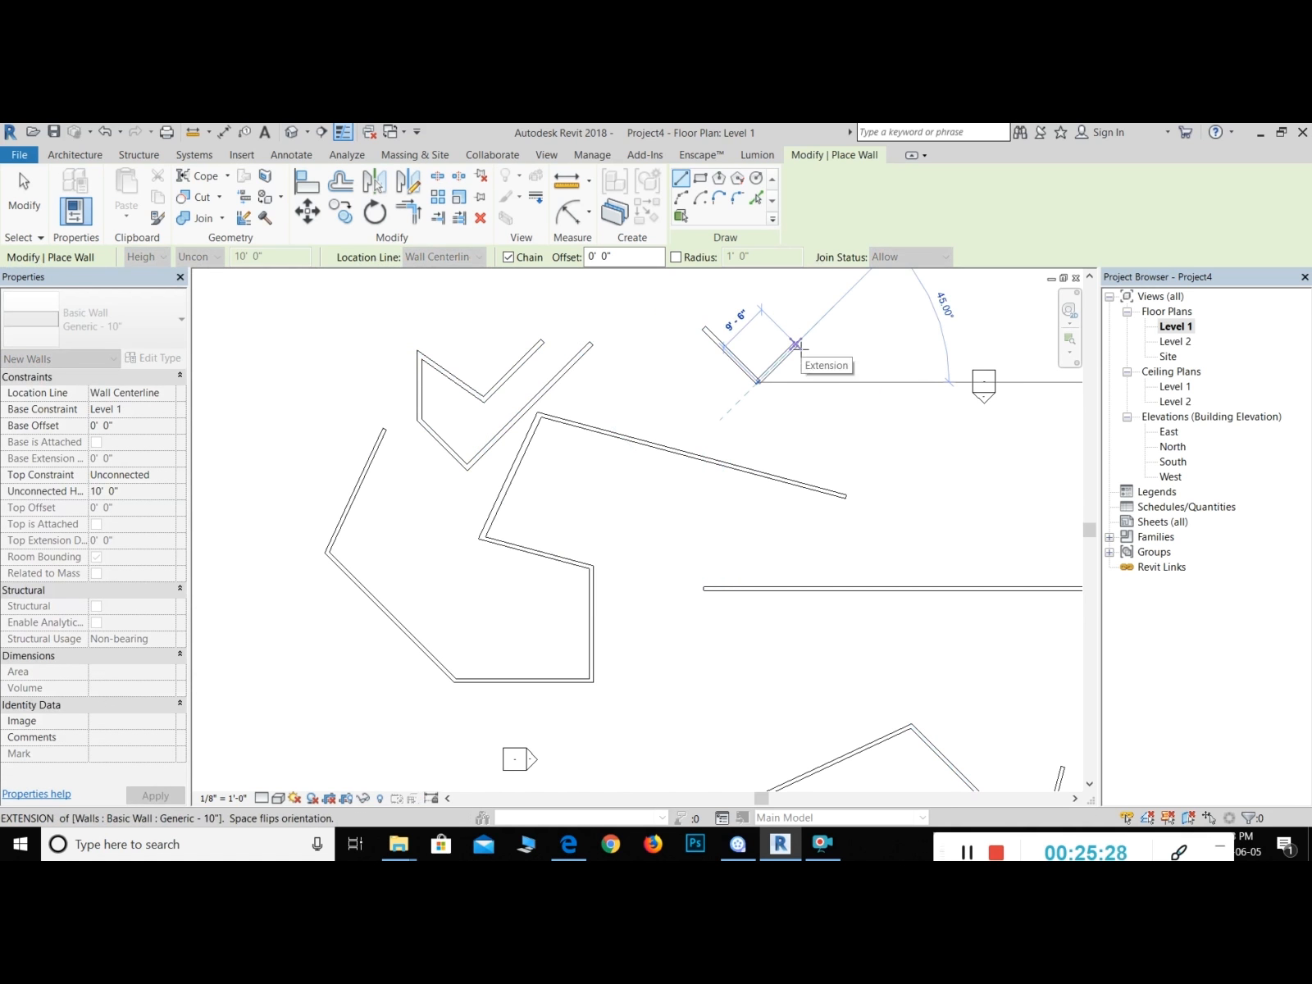
scroll(796, 345, up, 2)
key(Escape)
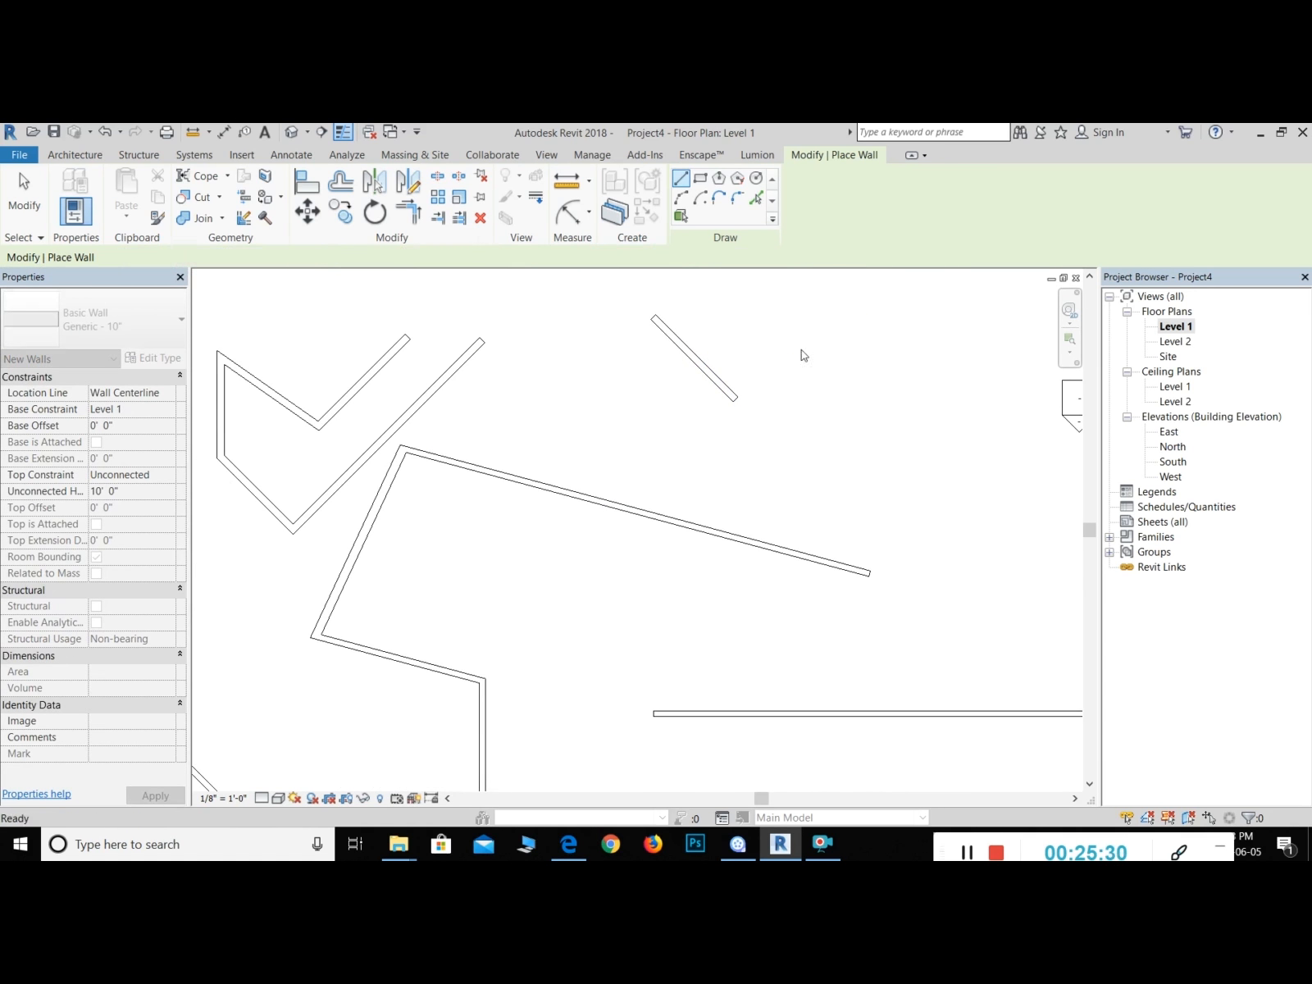
scroll(892, 379, down, 2)
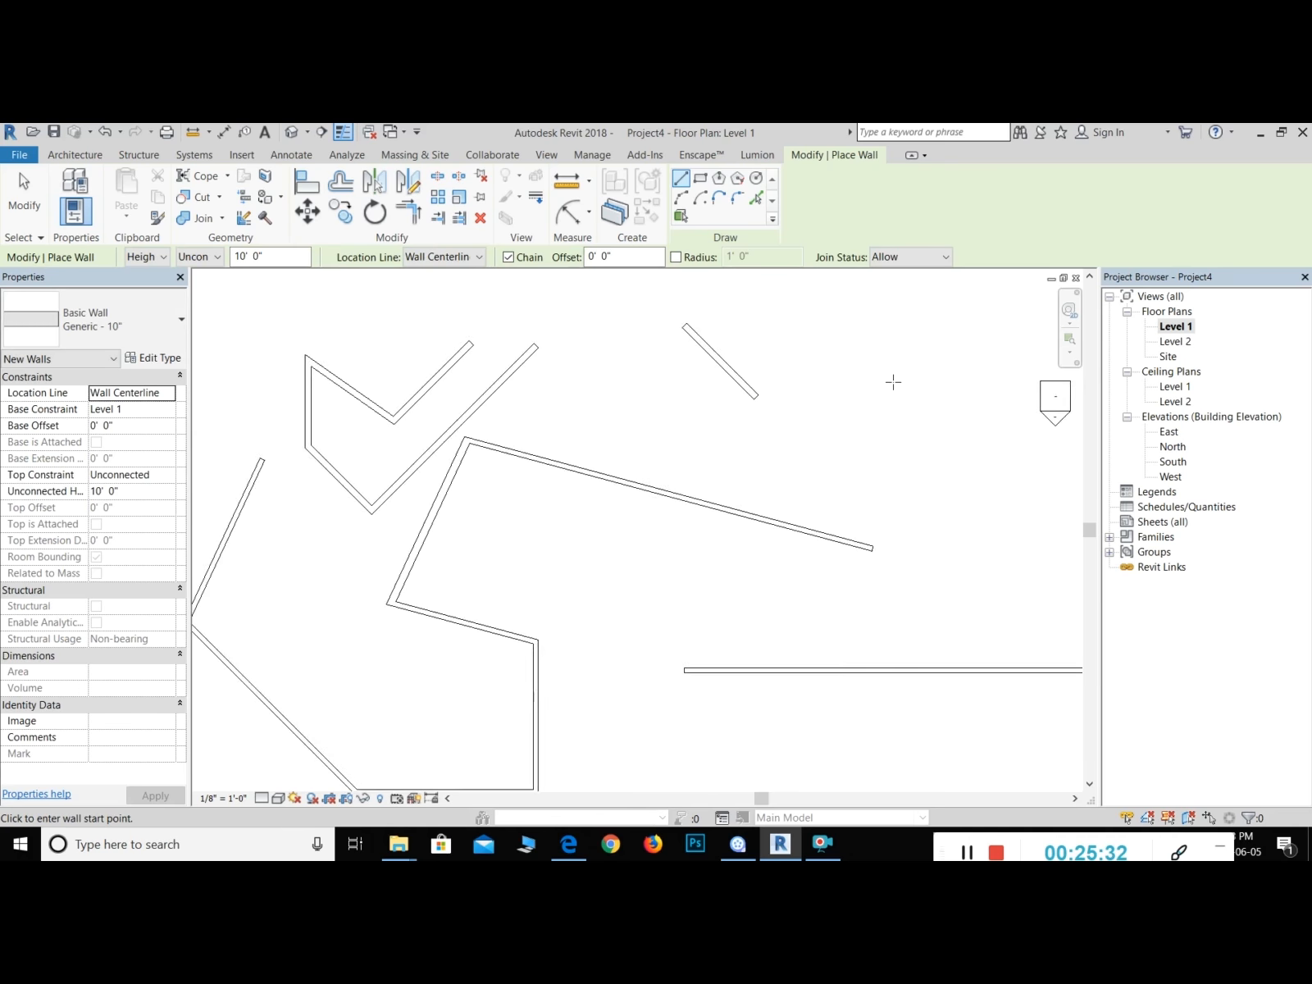
Step: Draw an L-shaped pair of walls above the elevation marker, the horizontal one about 18' 0" long and the other running down from its end
middle_drag(871, 366, 571, 448)
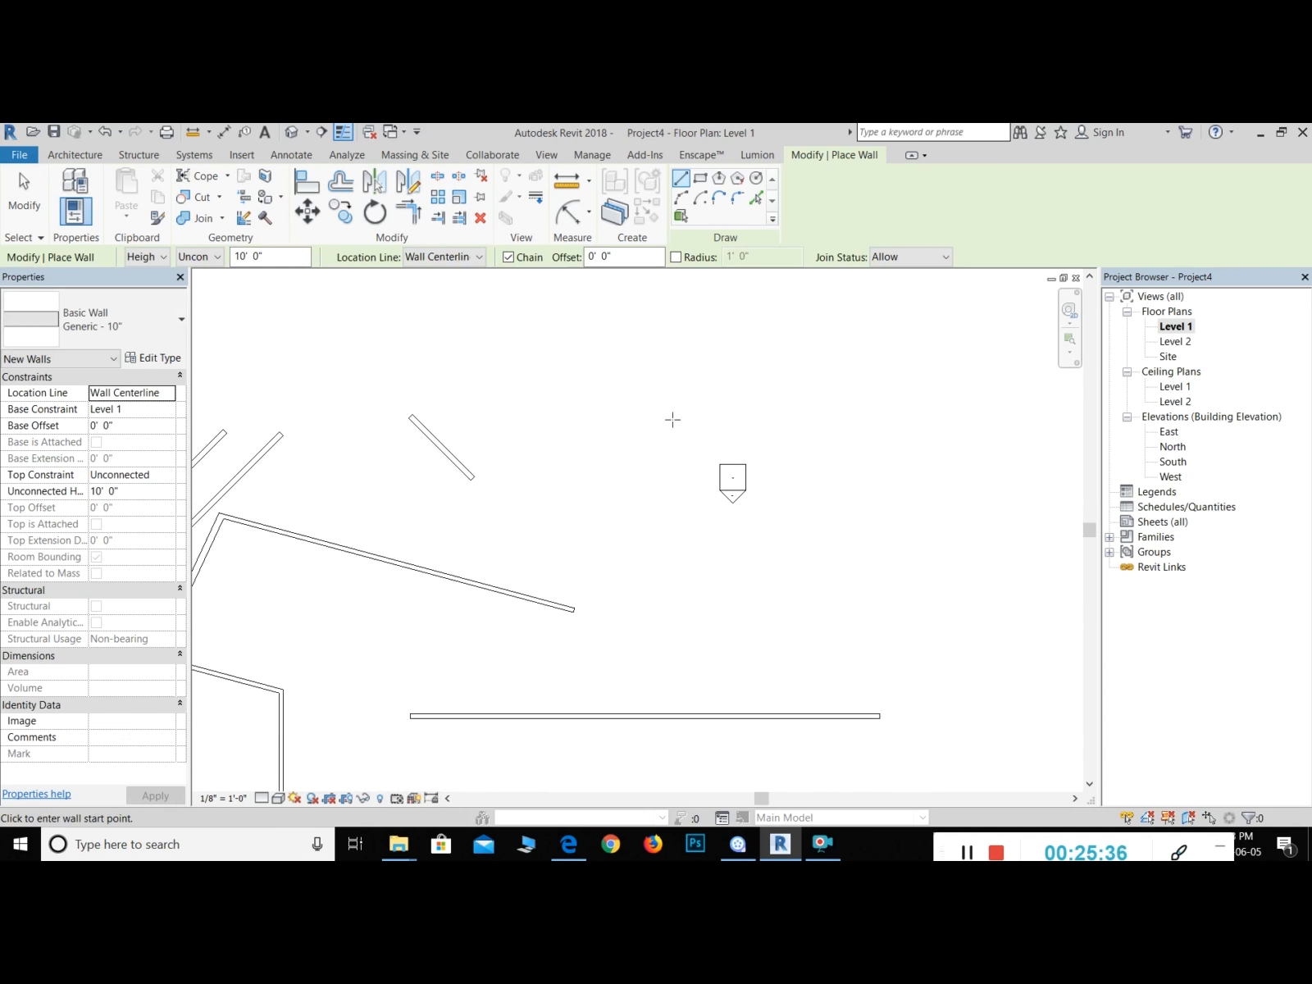
click(668, 359)
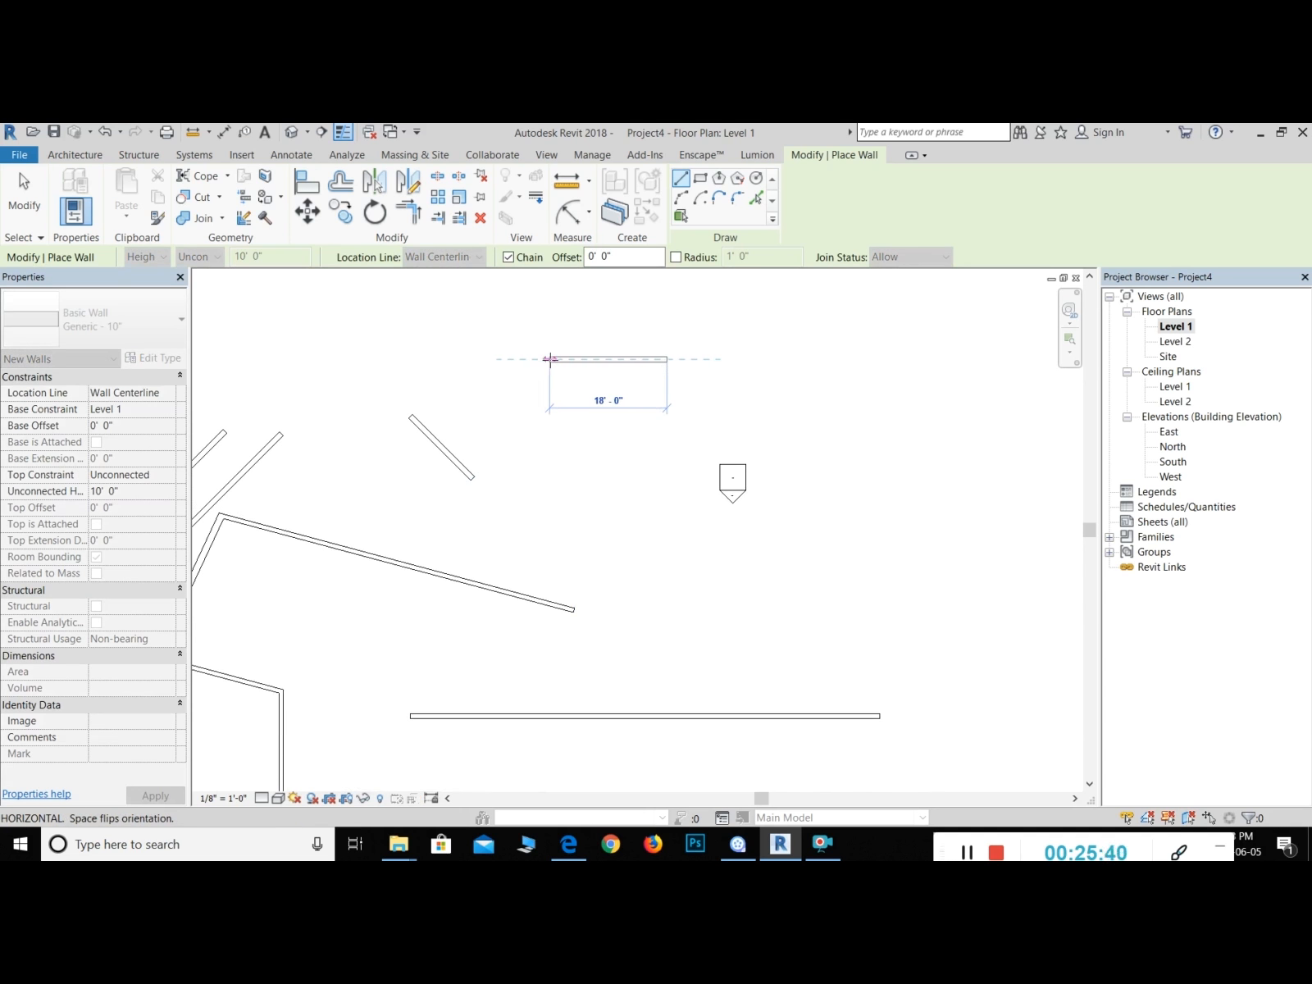
click(549, 359)
click(548, 463)
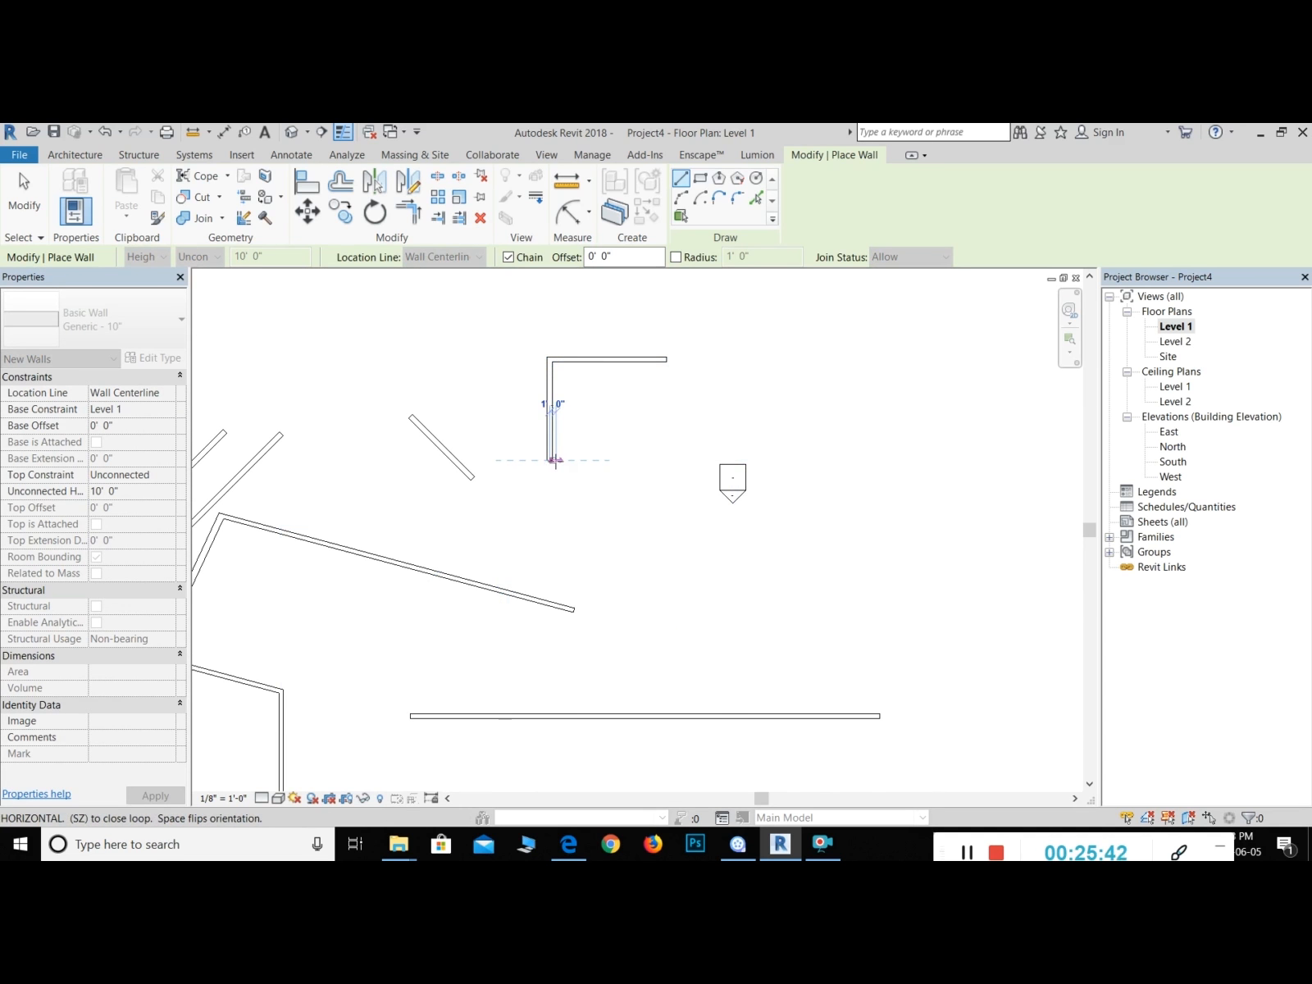
right_click(554, 463)
click(595, 473)
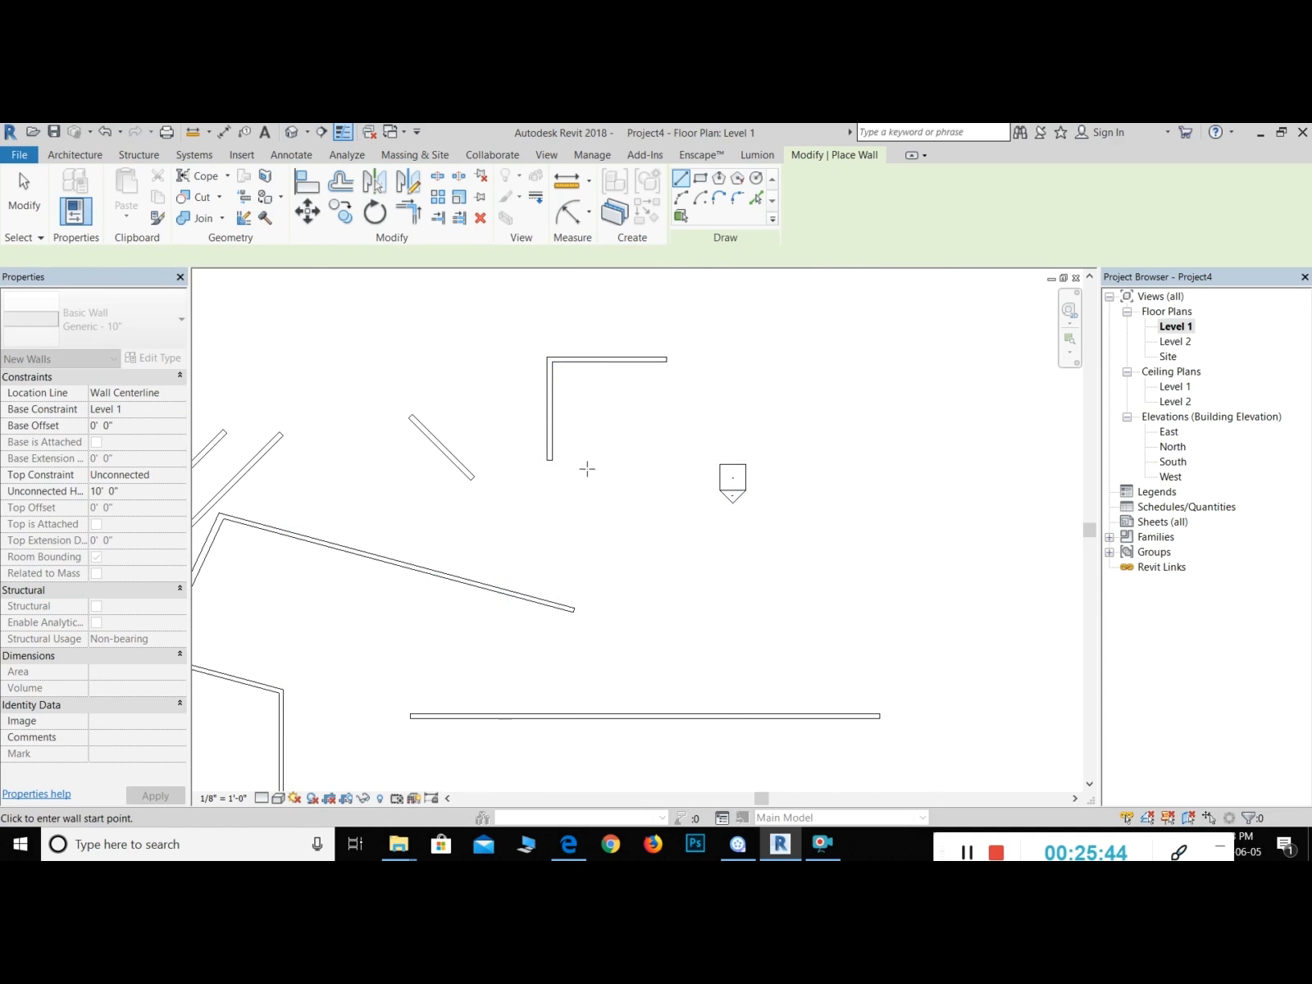
scroll(577, 460, up, 5)
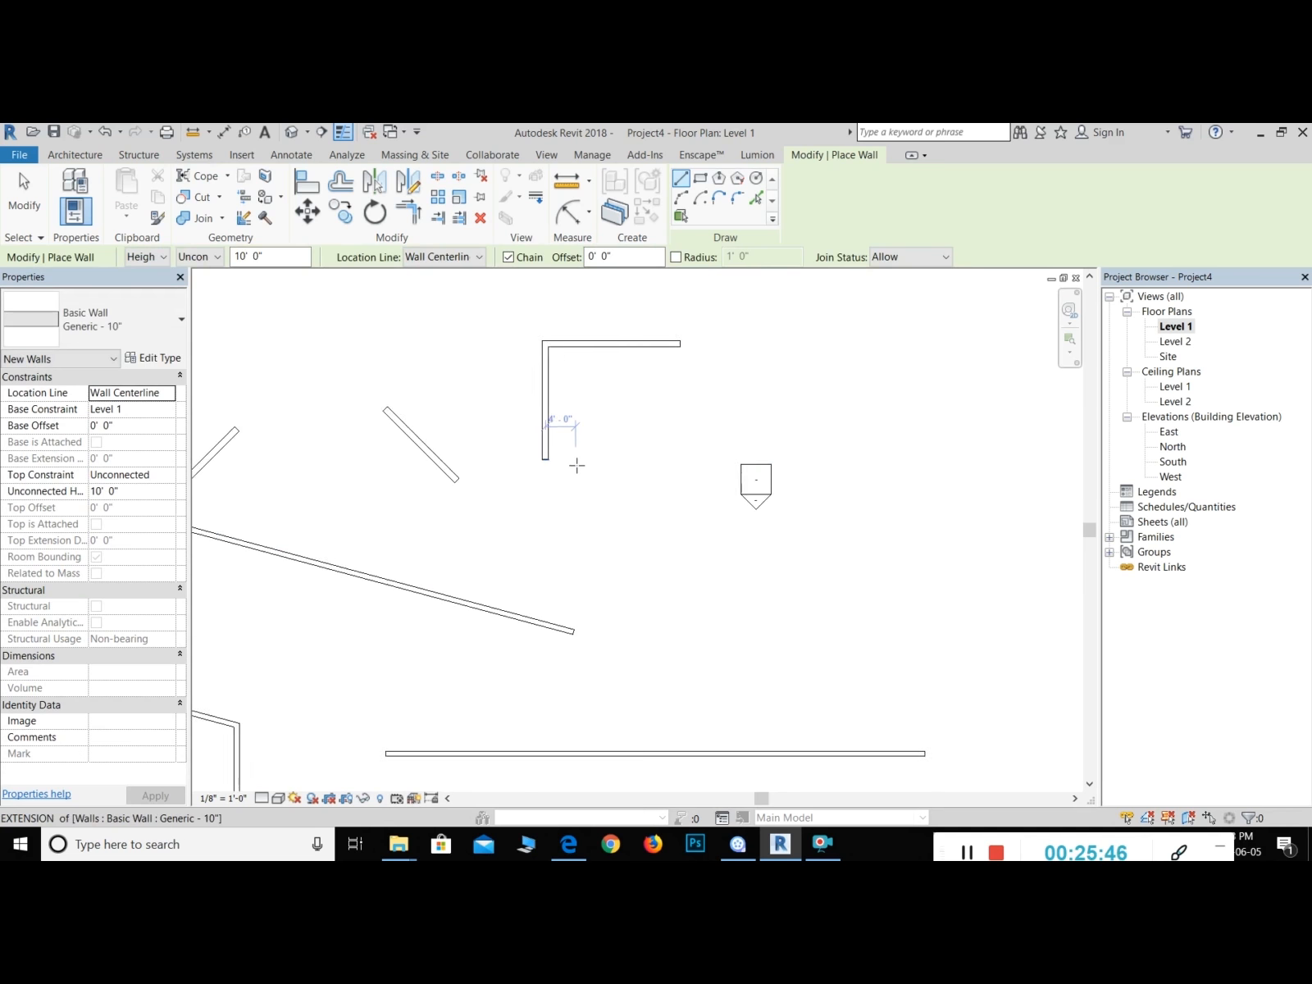
middle_drag(576, 455, 496, 562)
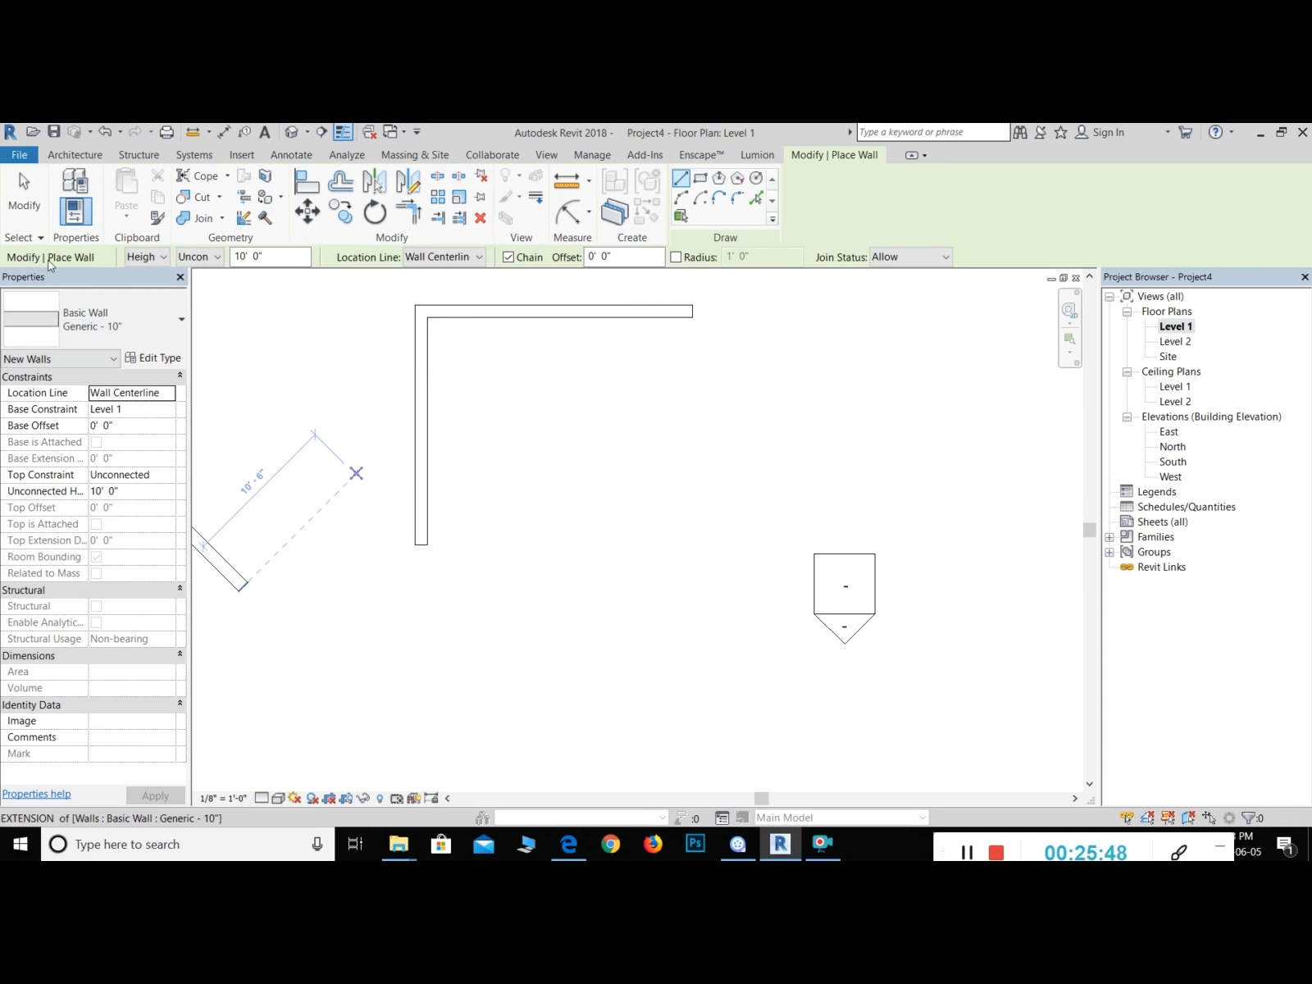
click(428, 544)
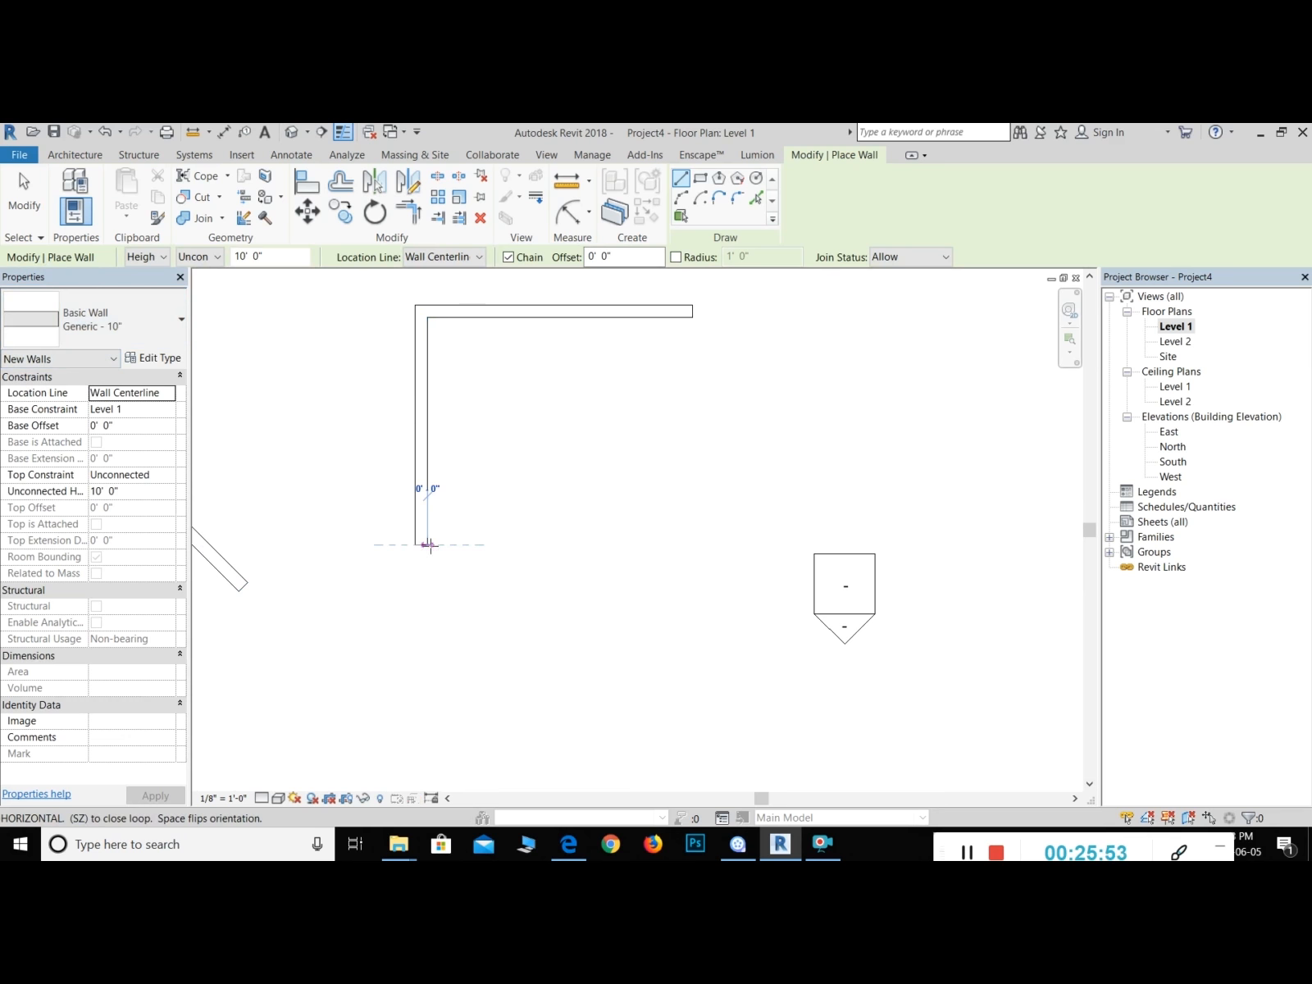
scroll(484, 541, up, 2)
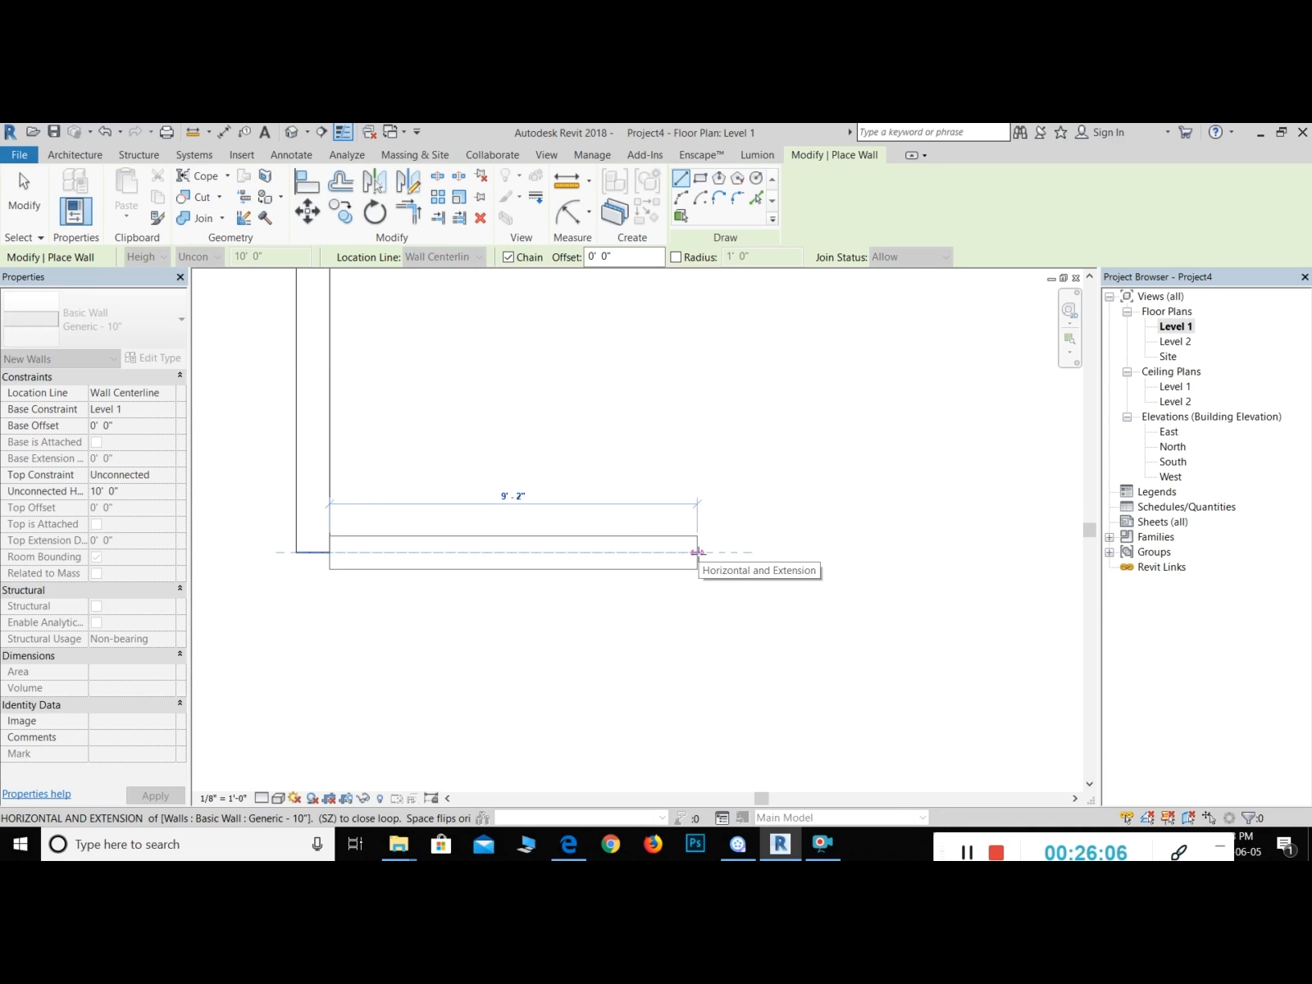
scroll(698, 552, down, 3)
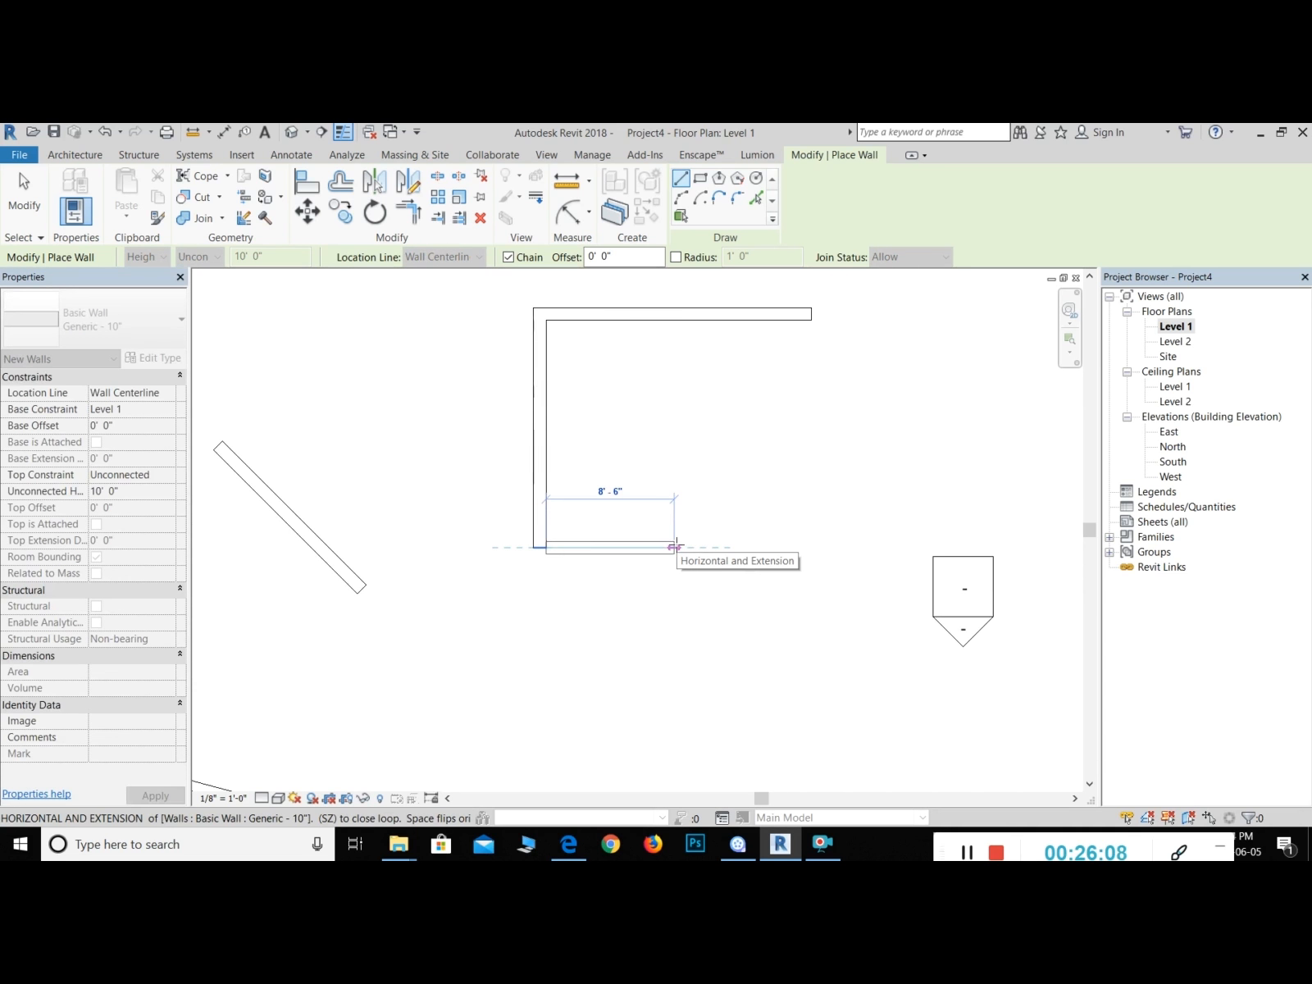
right_click(677, 545)
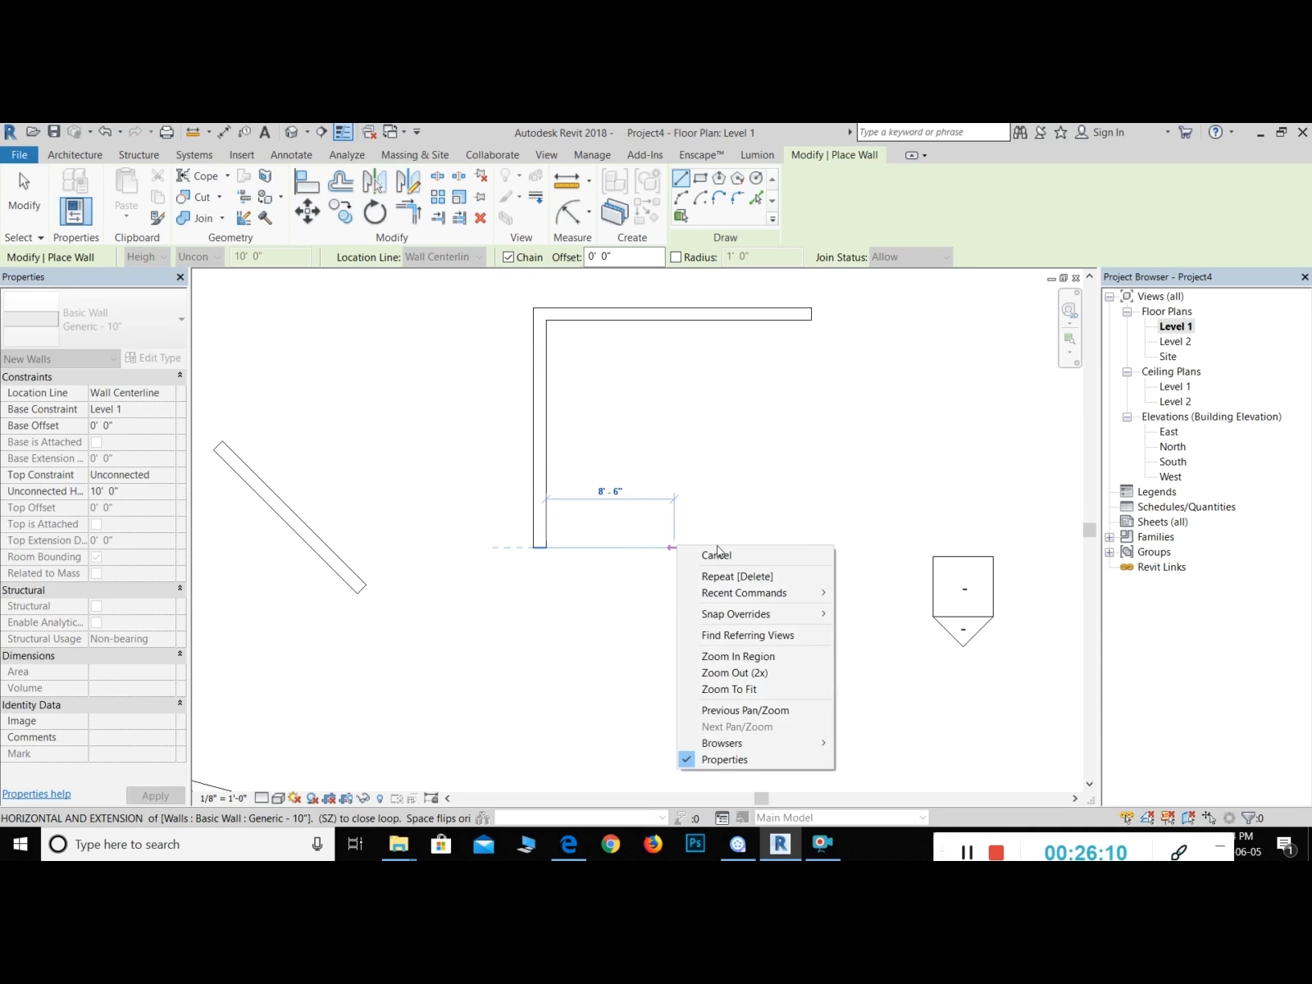
click(711, 552)
Step: Draw a separate vertical wall 5' long inside the open side of the L-shaped walls and end the chain there
click(738, 443)
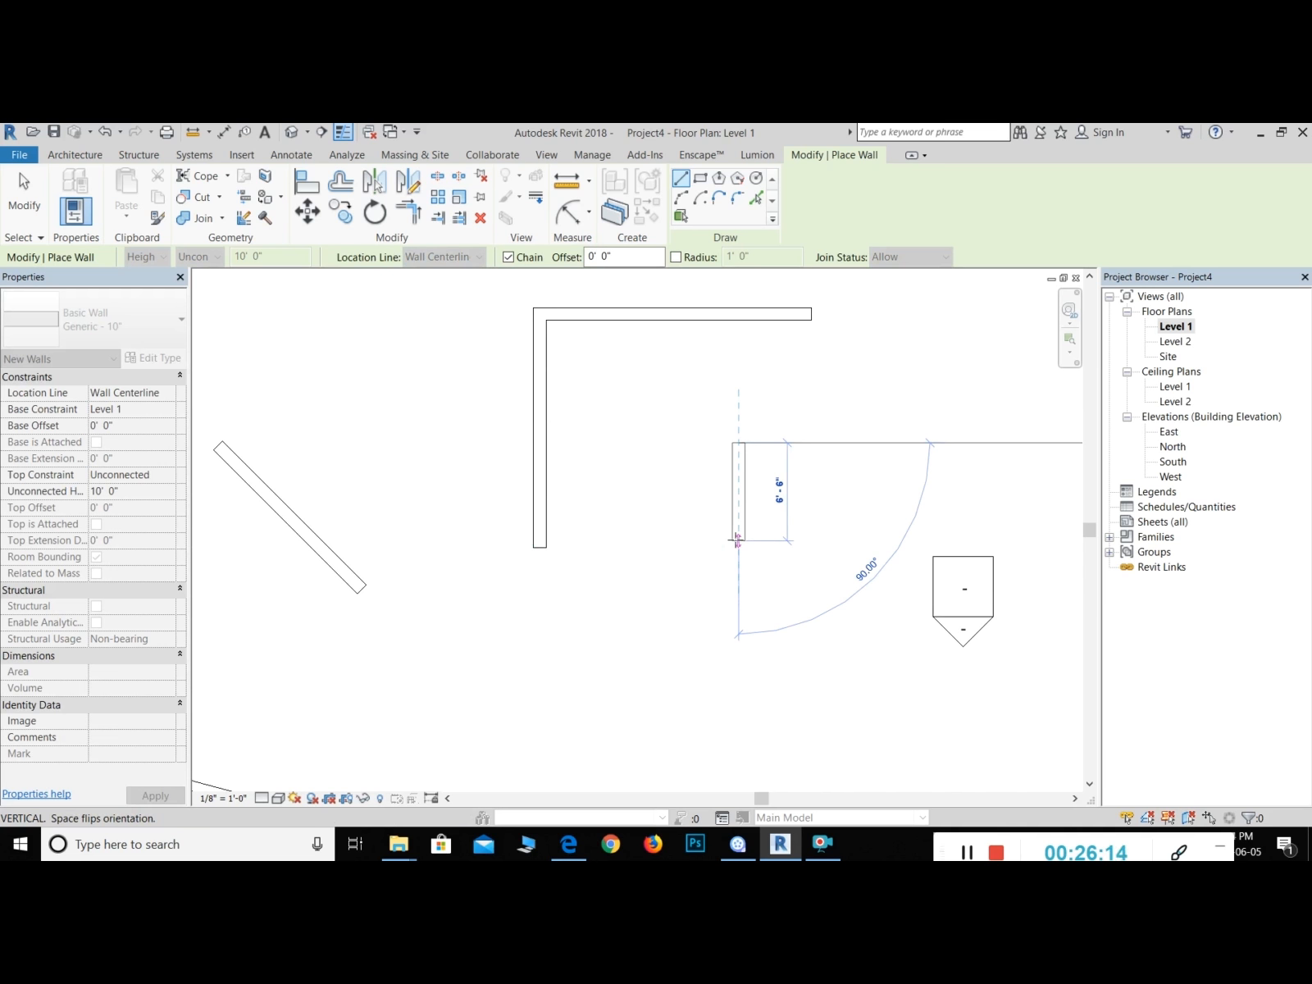
text(5')
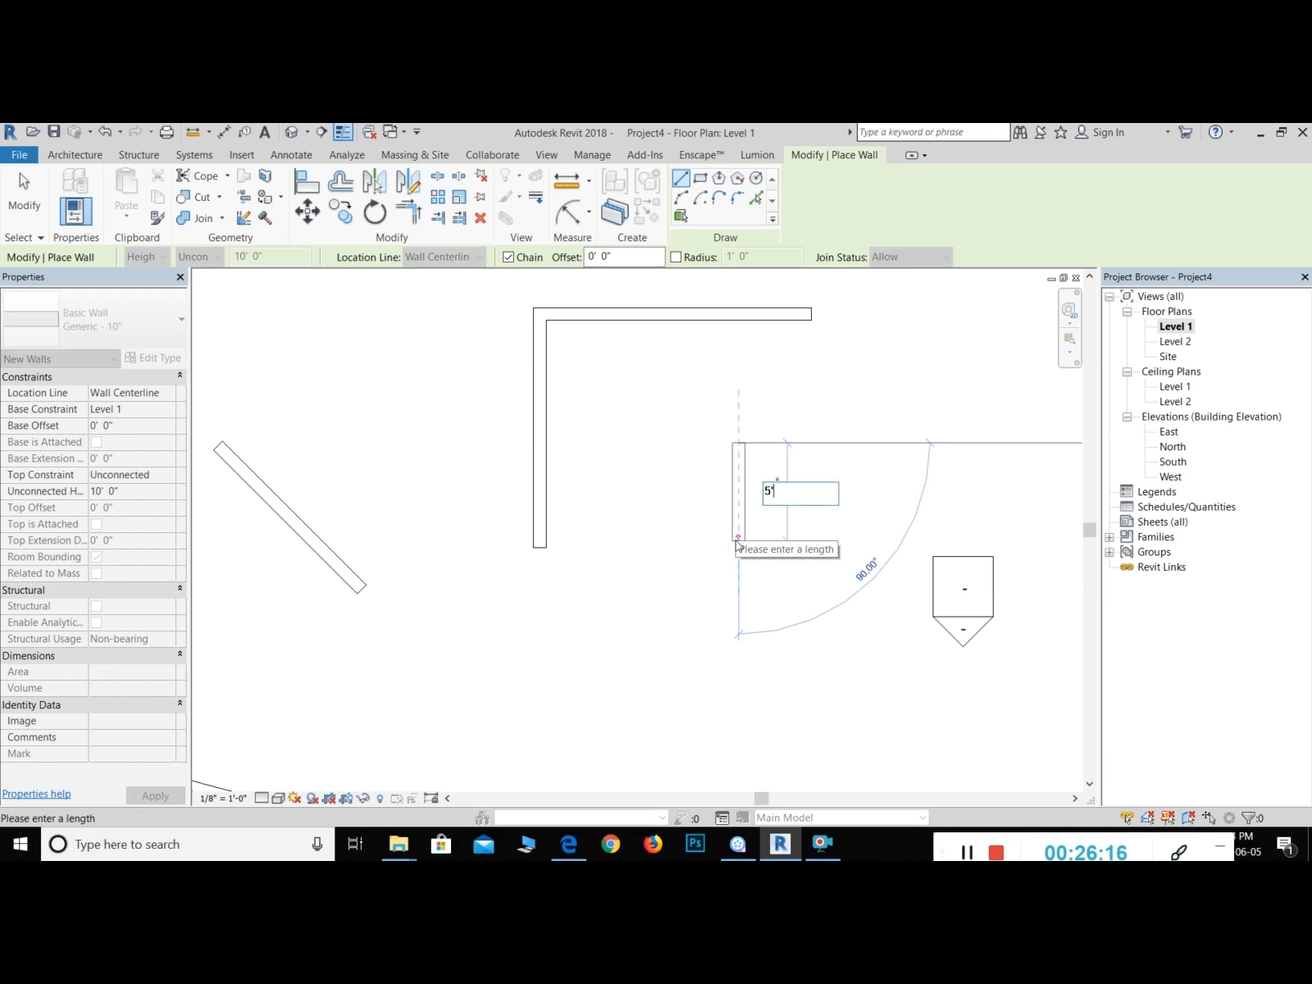
key(Return)
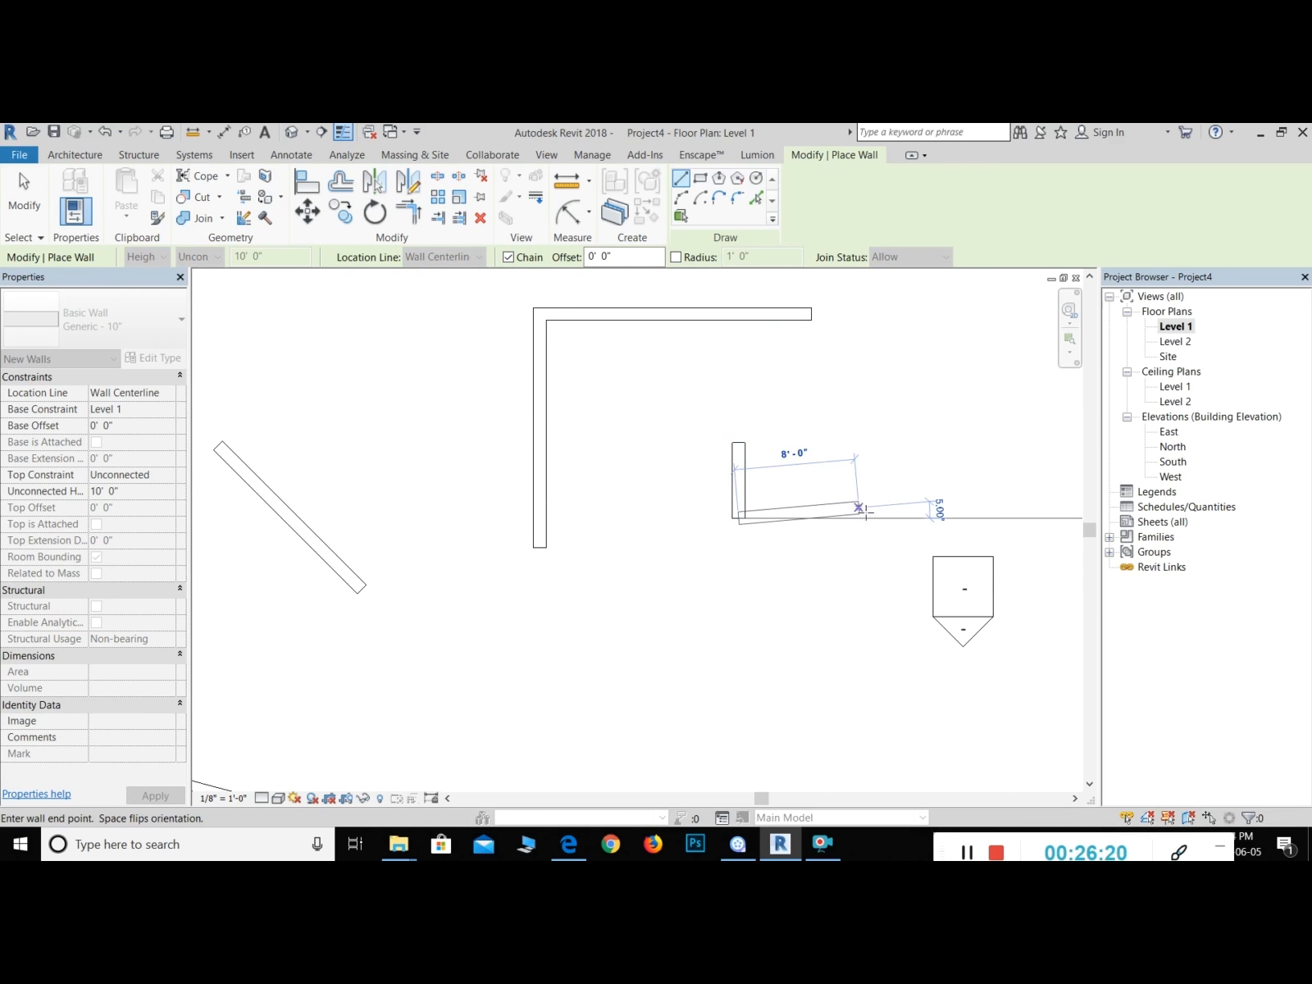
scroll(853, 517, up, 2)
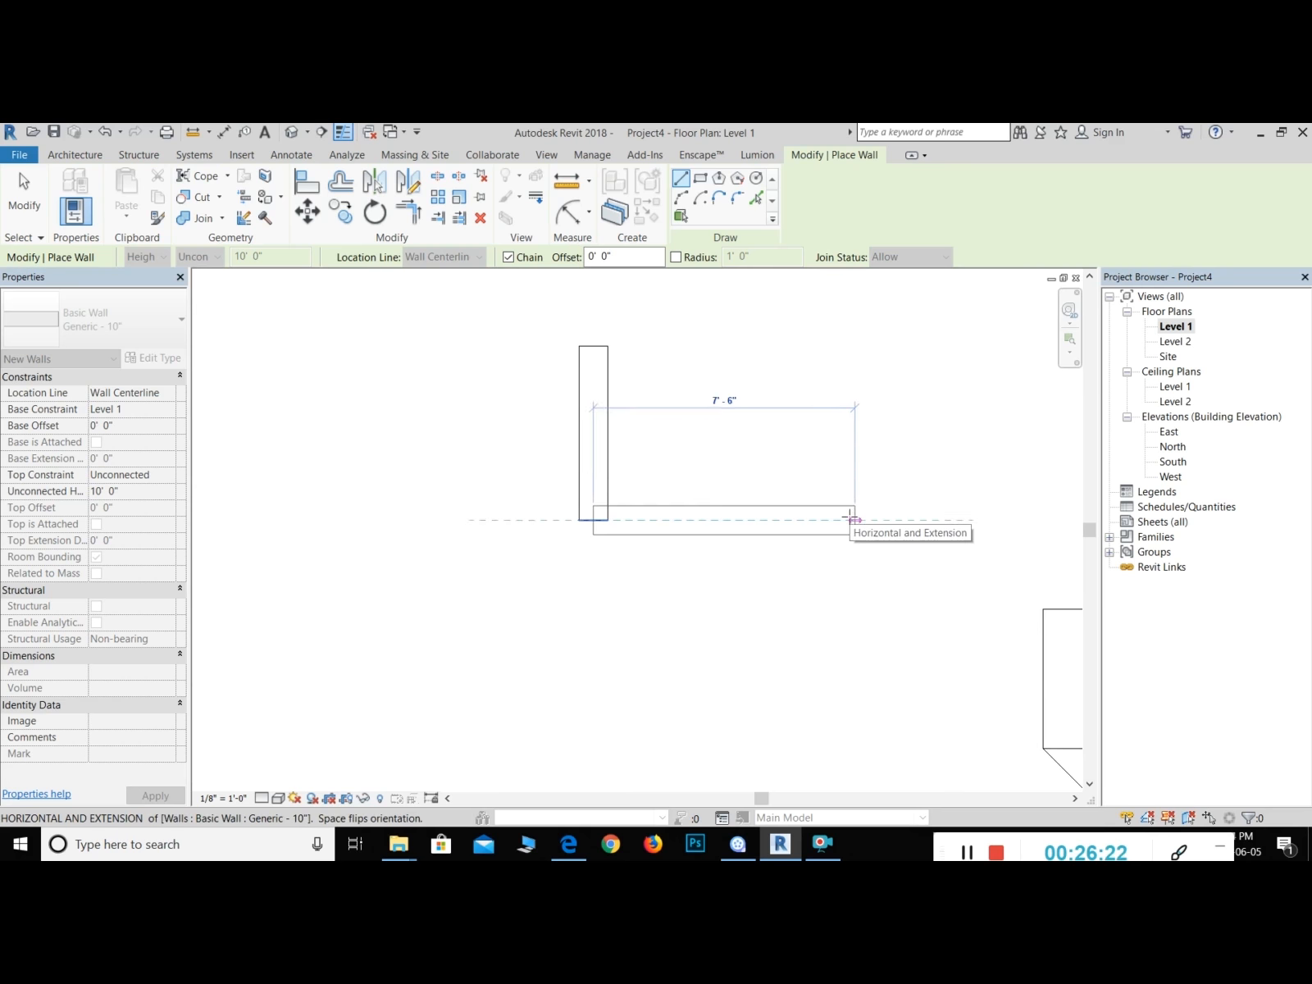
scroll(853, 516, up, 3)
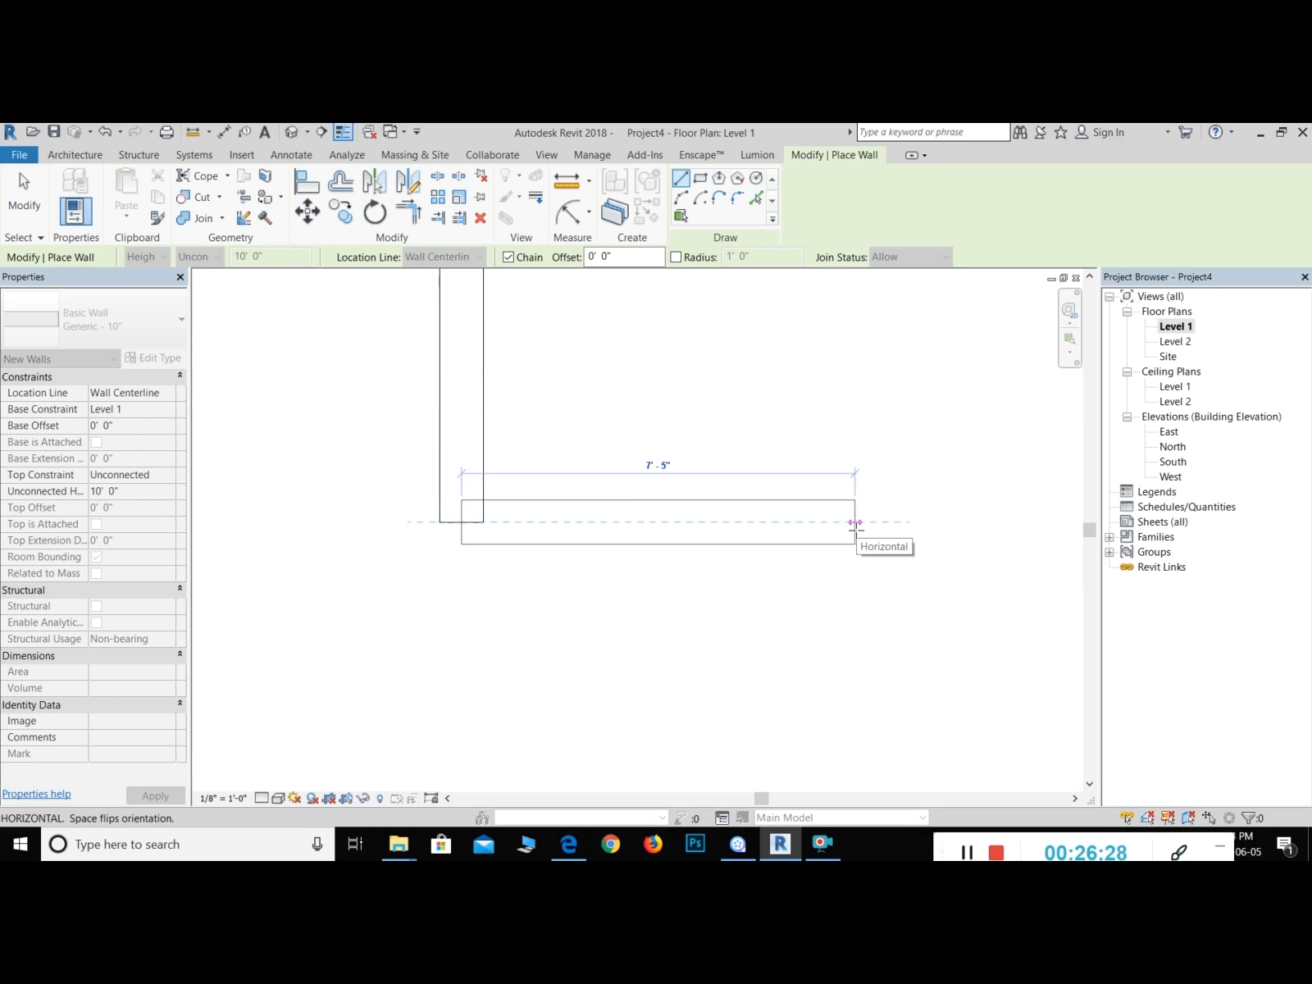
click(484, 522)
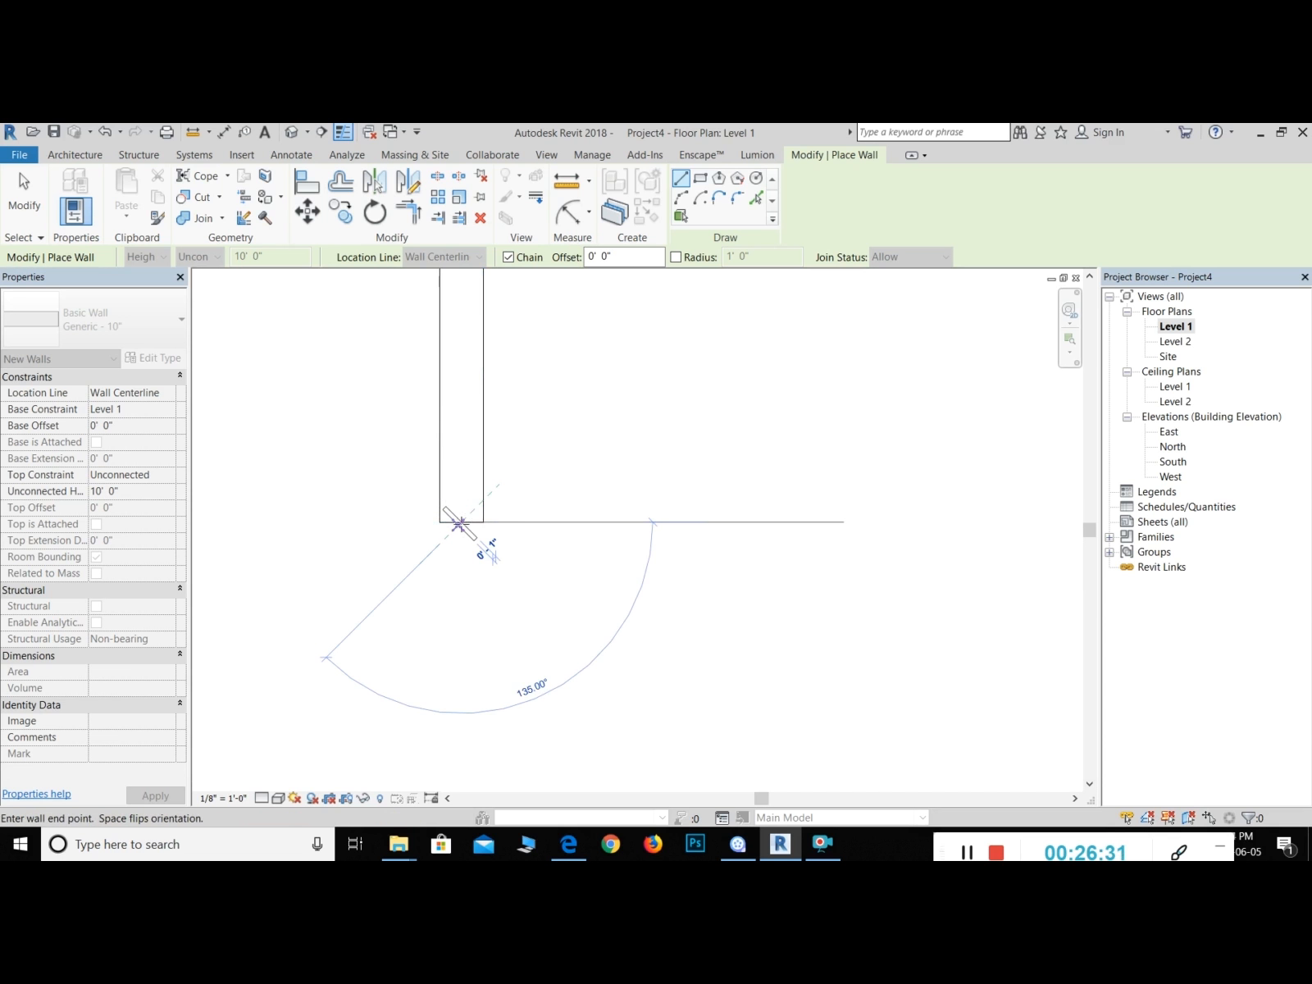
right_click(680, 512)
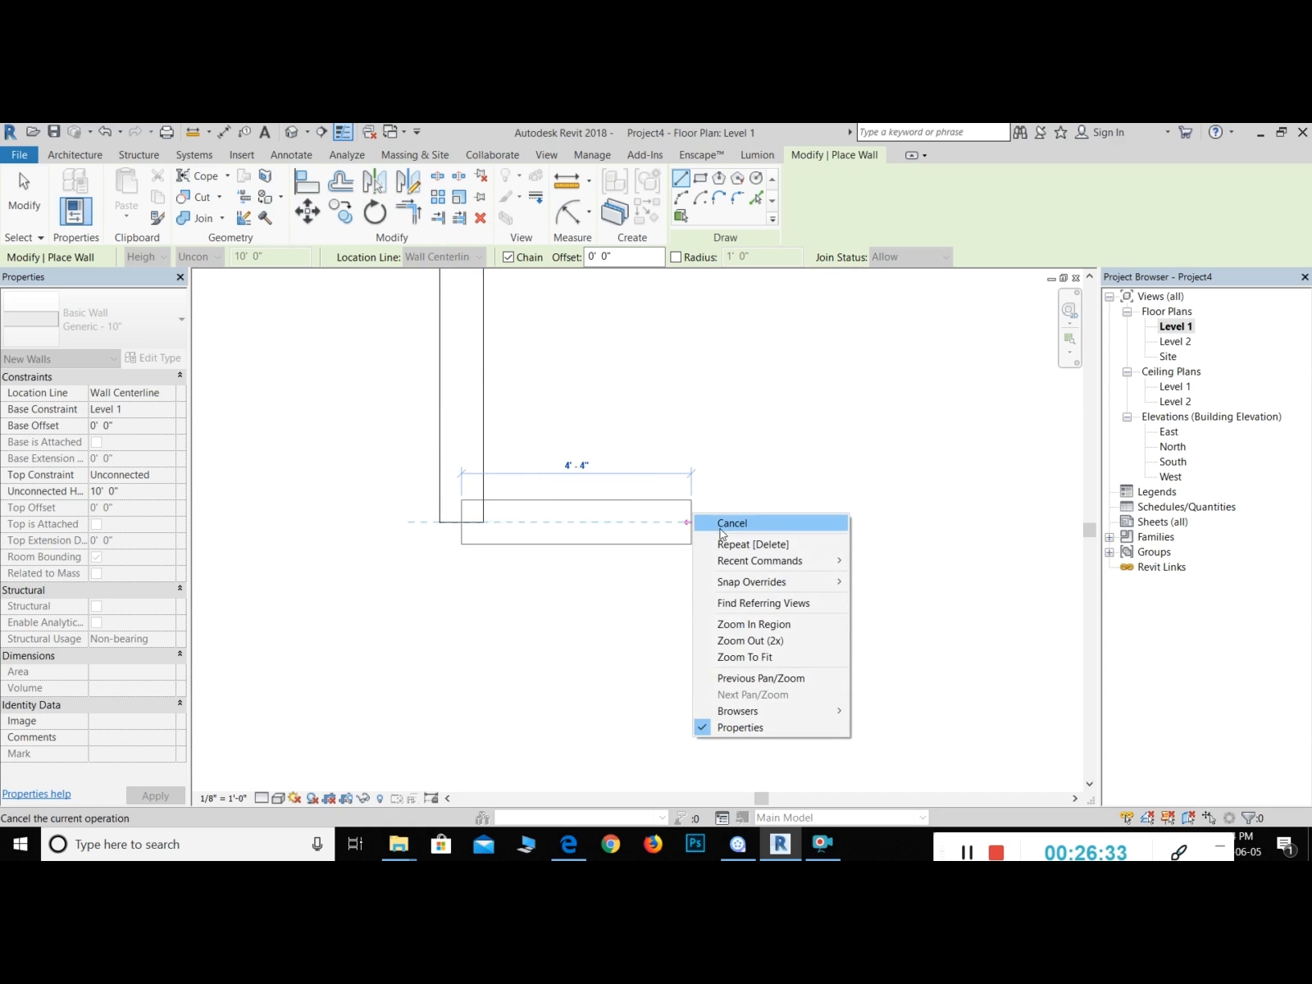
click(698, 522)
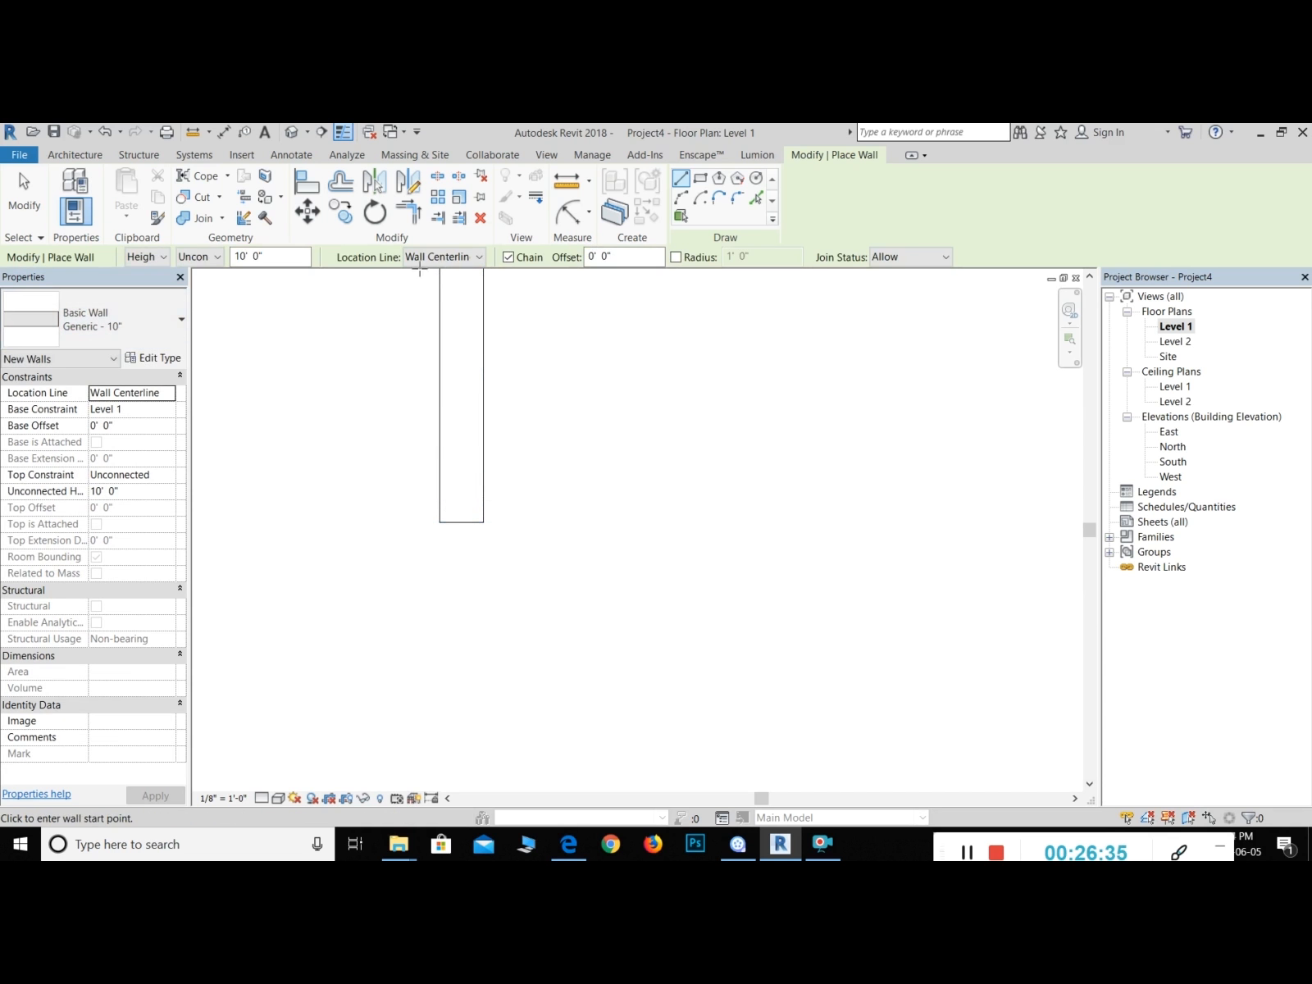
Step: Set the location line to Finish Face: Interior and try a horizontal wall from the lower inner corner of the 5' wall
click(435, 258)
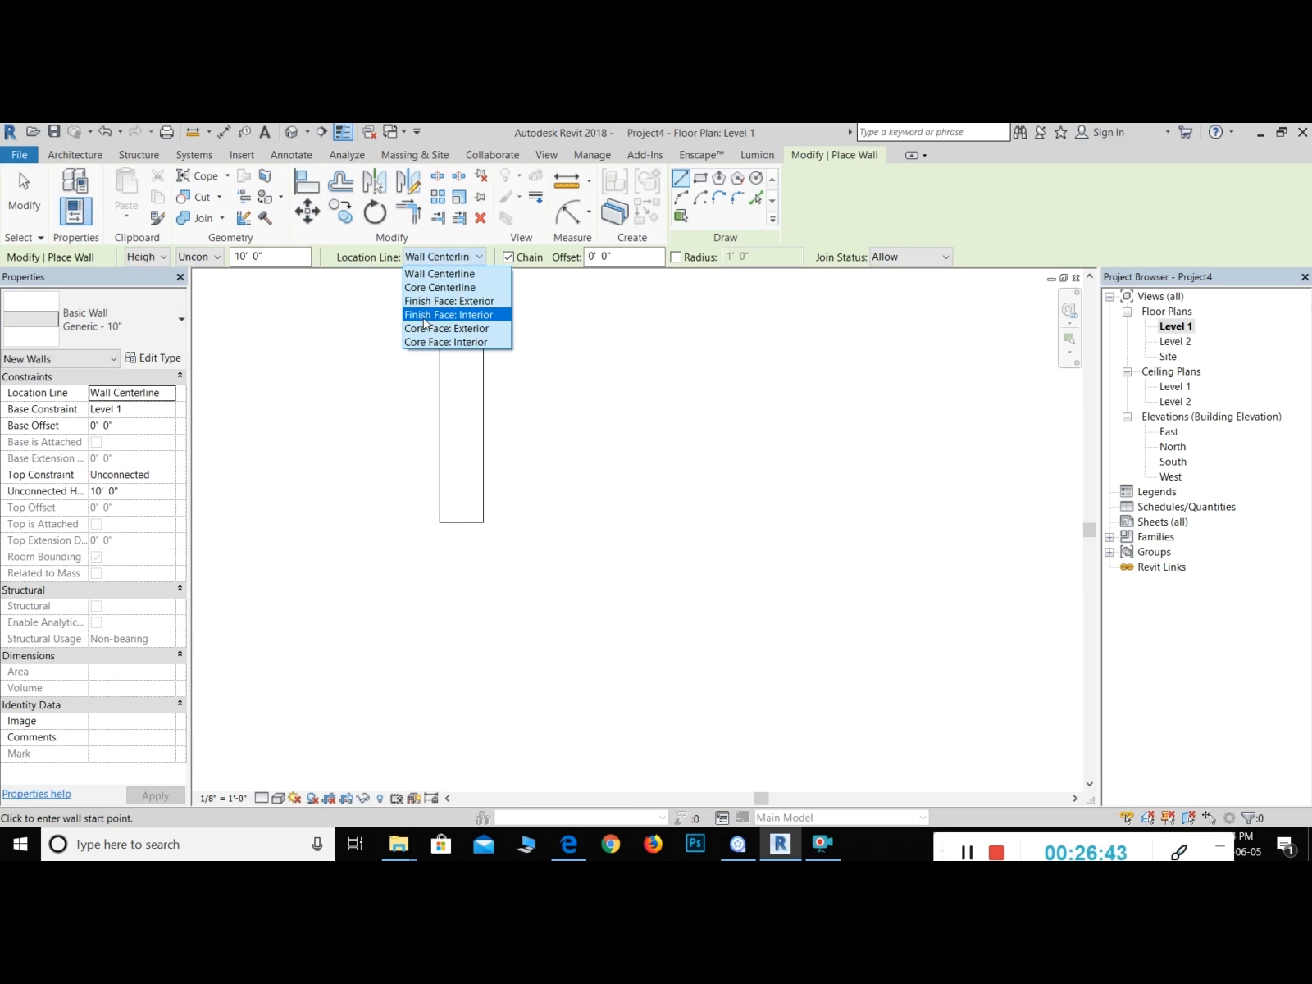
click(424, 322)
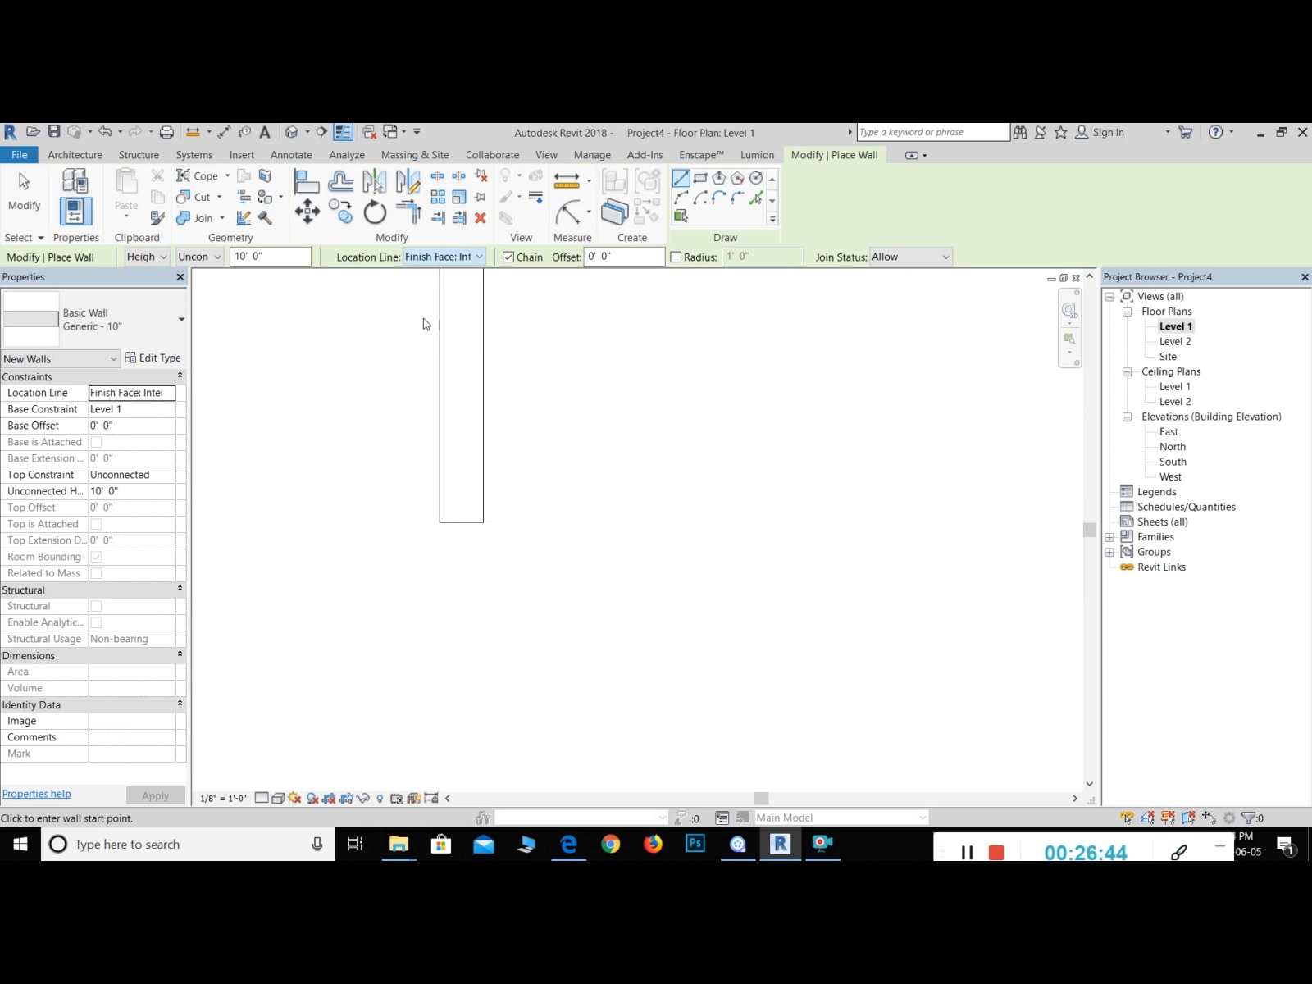
click(483, 522)
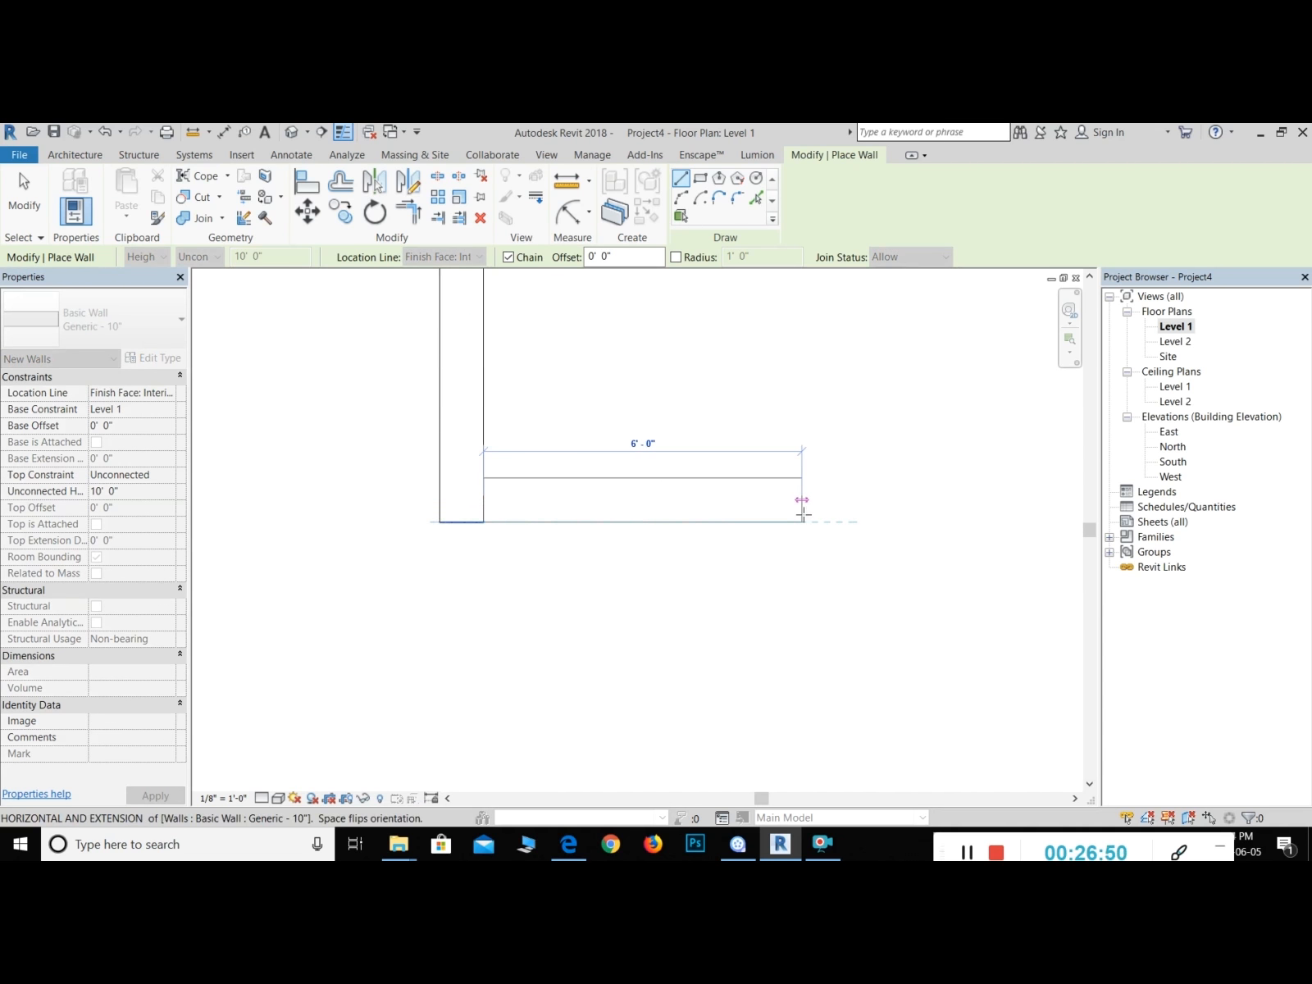
right_click(805, 515)
click(820, 525)
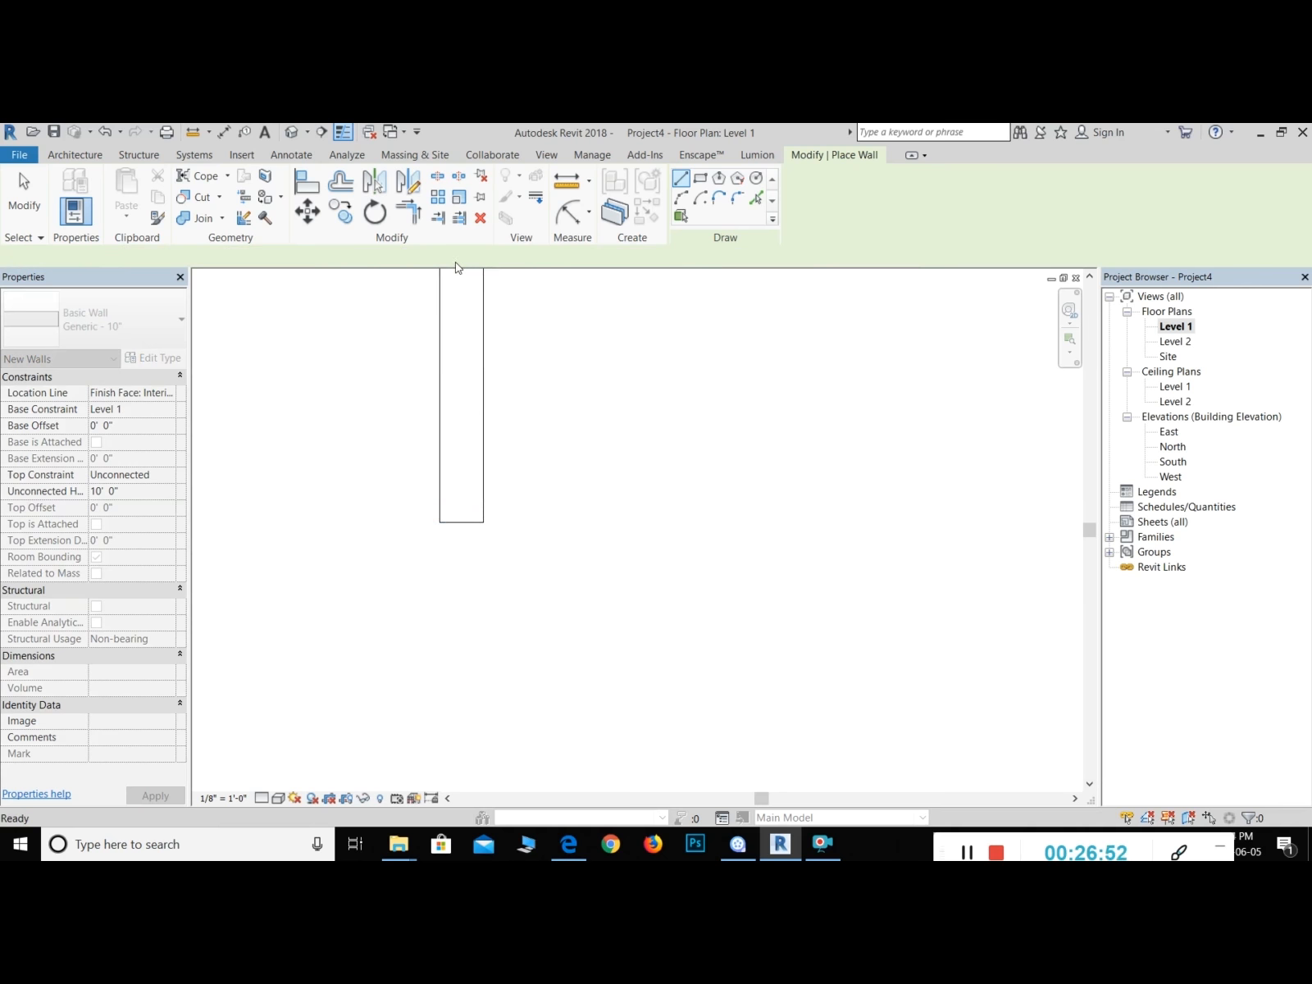
Step: Set the location line to Finish Face: Exterior and draw a horizontal wall 10' long from the 5' wall's lower right corner
click(433, 258)
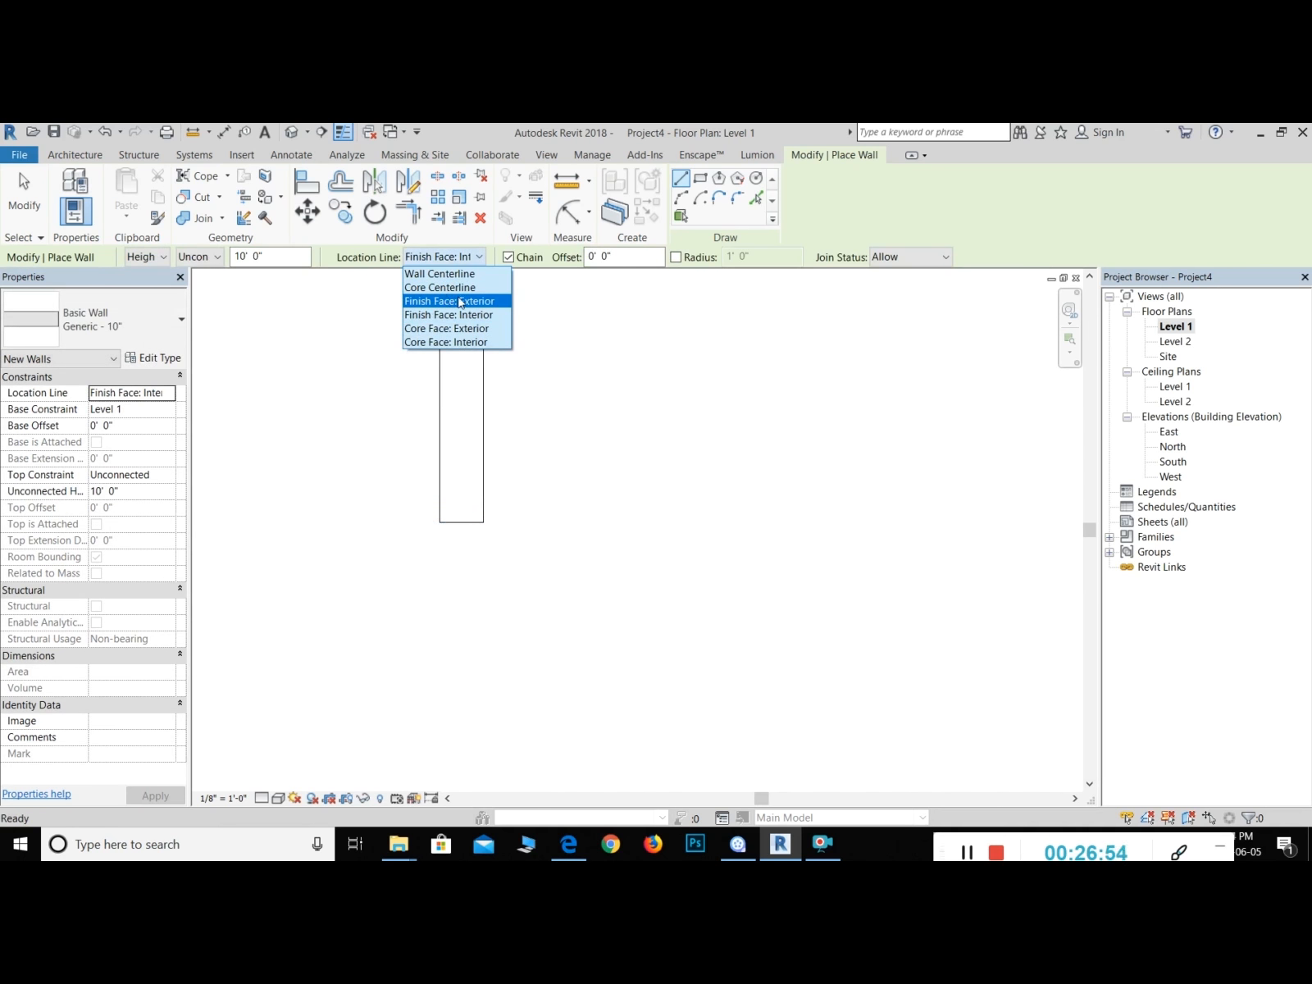
click(488, 303)
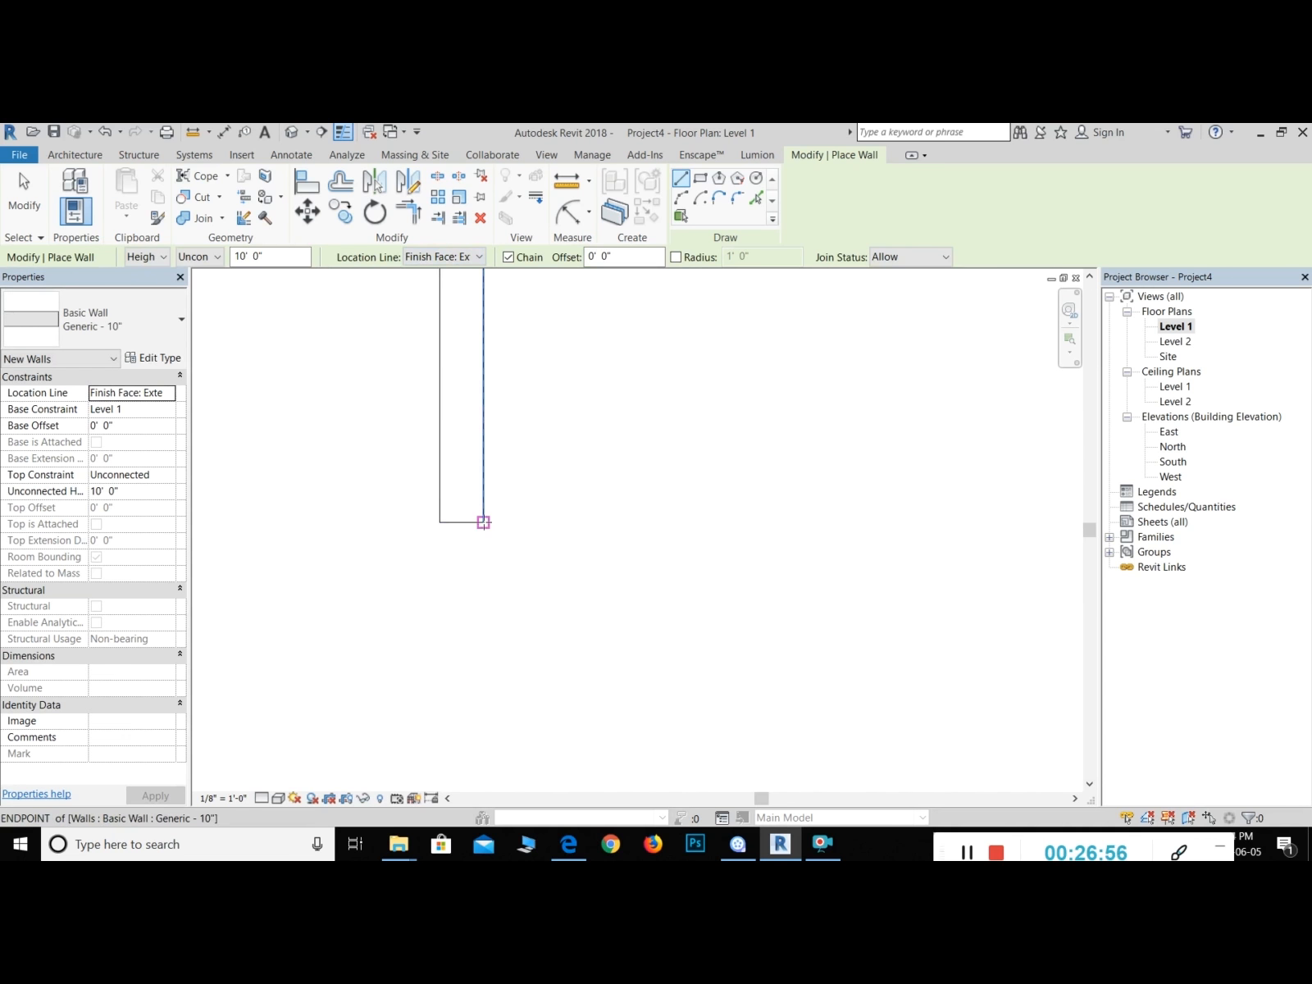
click(484, 521)
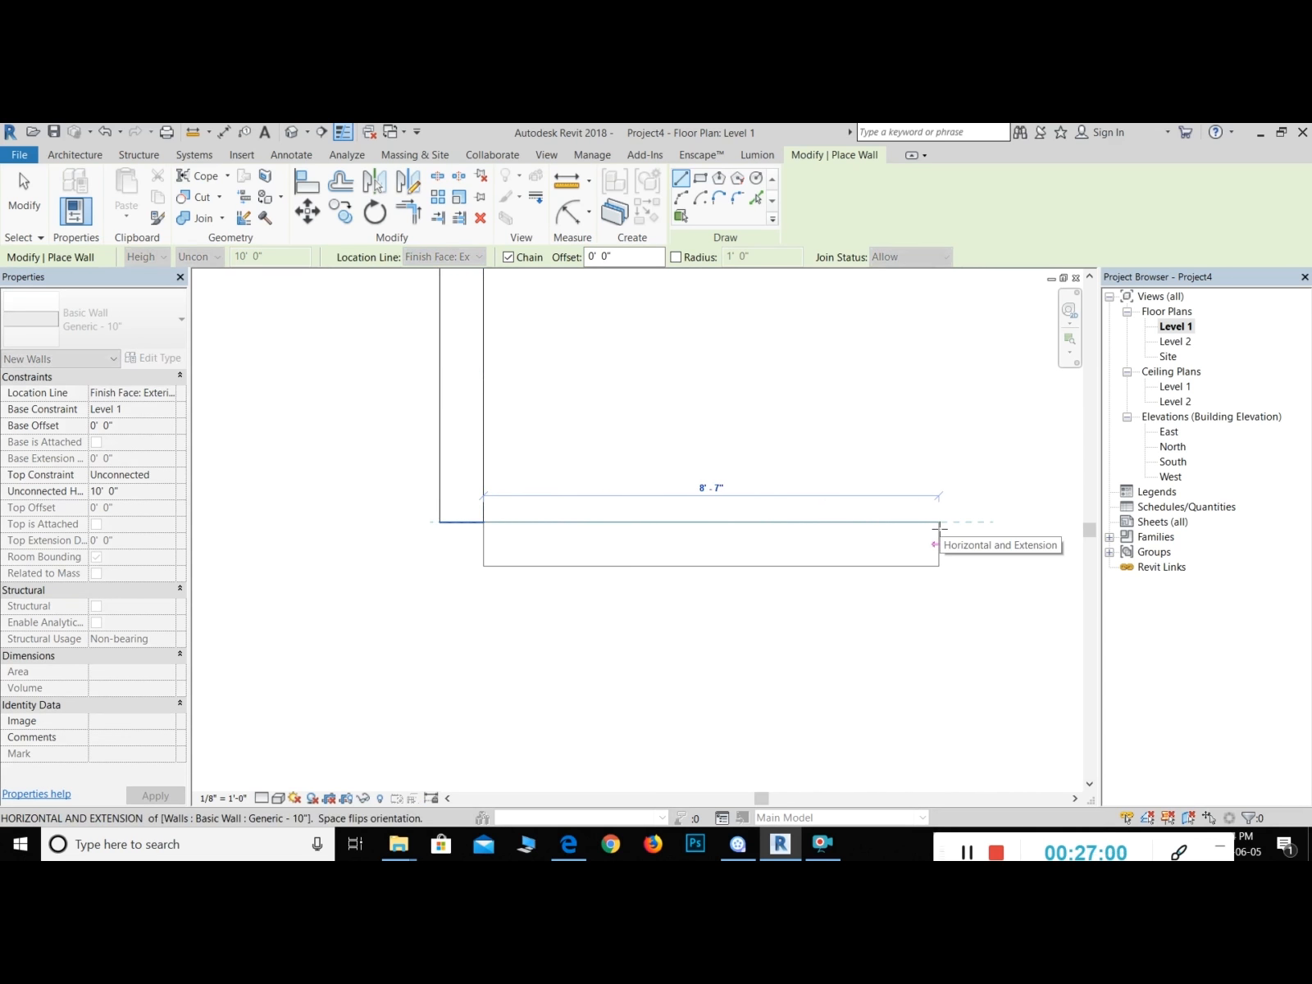
scroll(932, 534, down, 3)
middle_drag(941, 540, 616, 574)
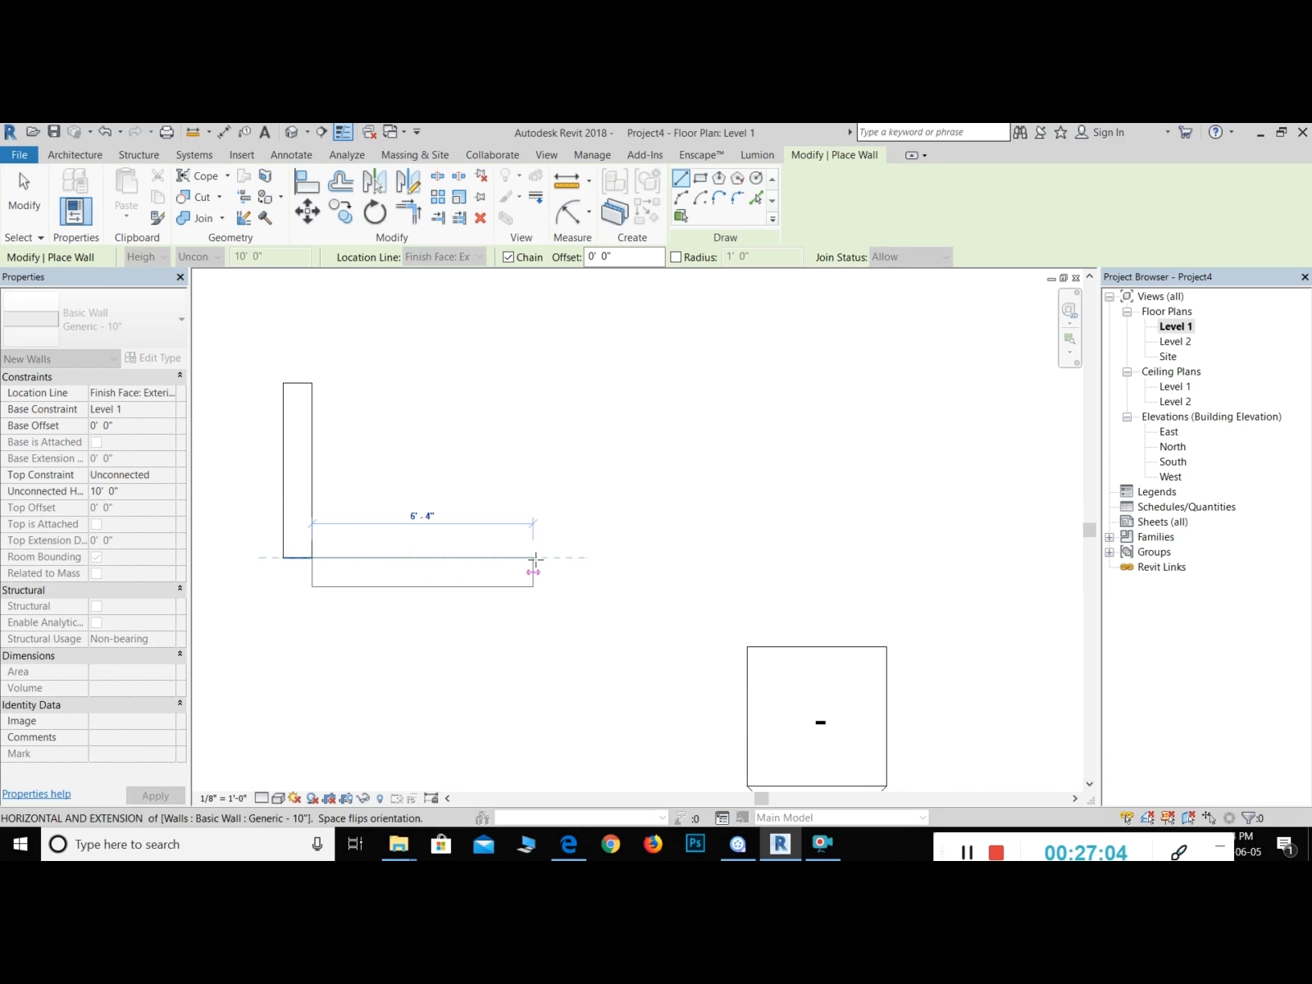
text(1)
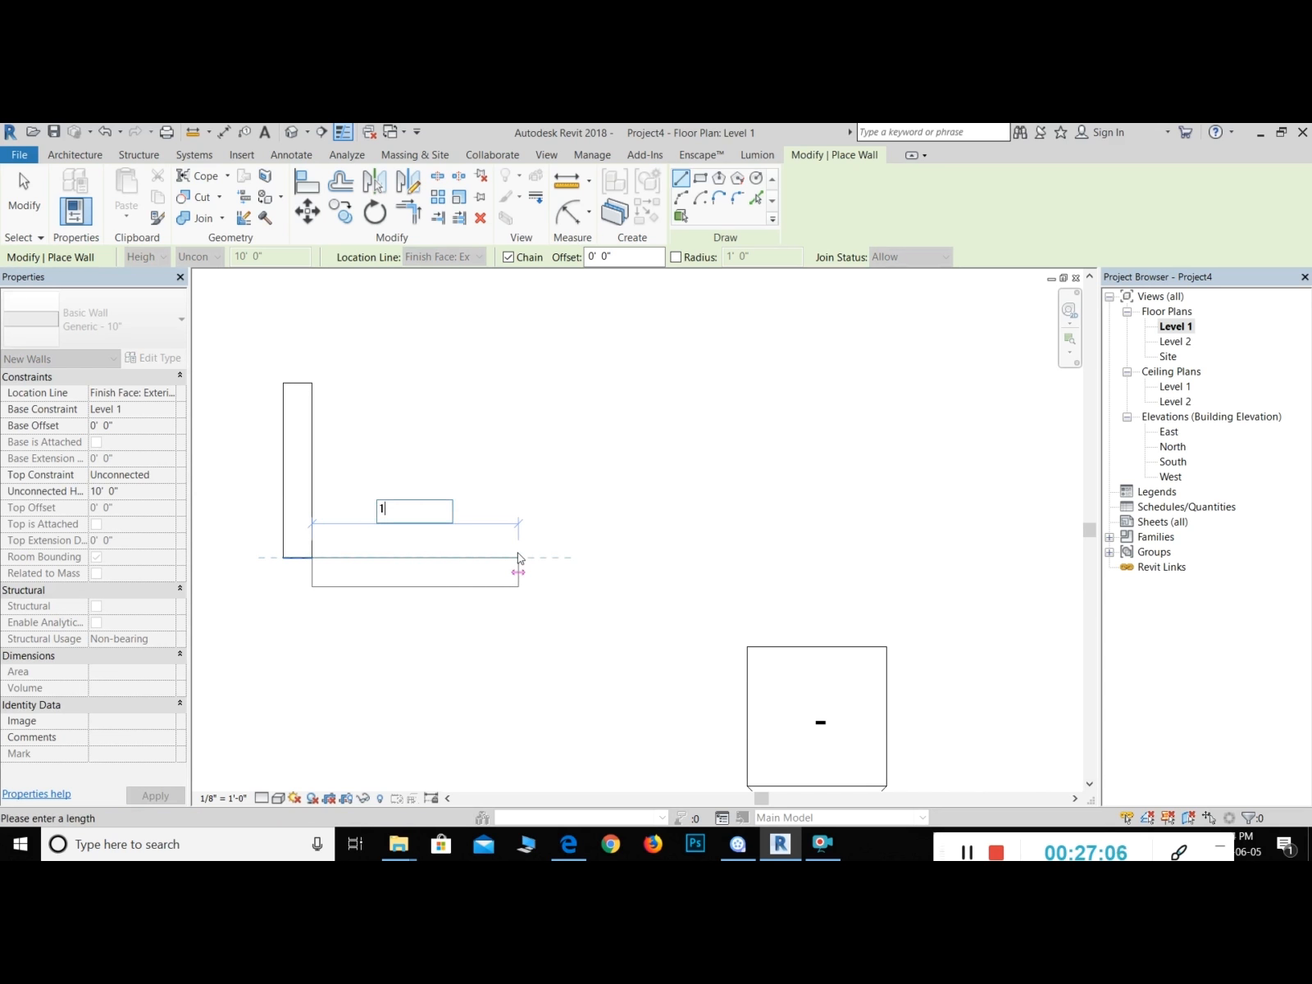
text(0')
key(Return)
right_click(532, 548)
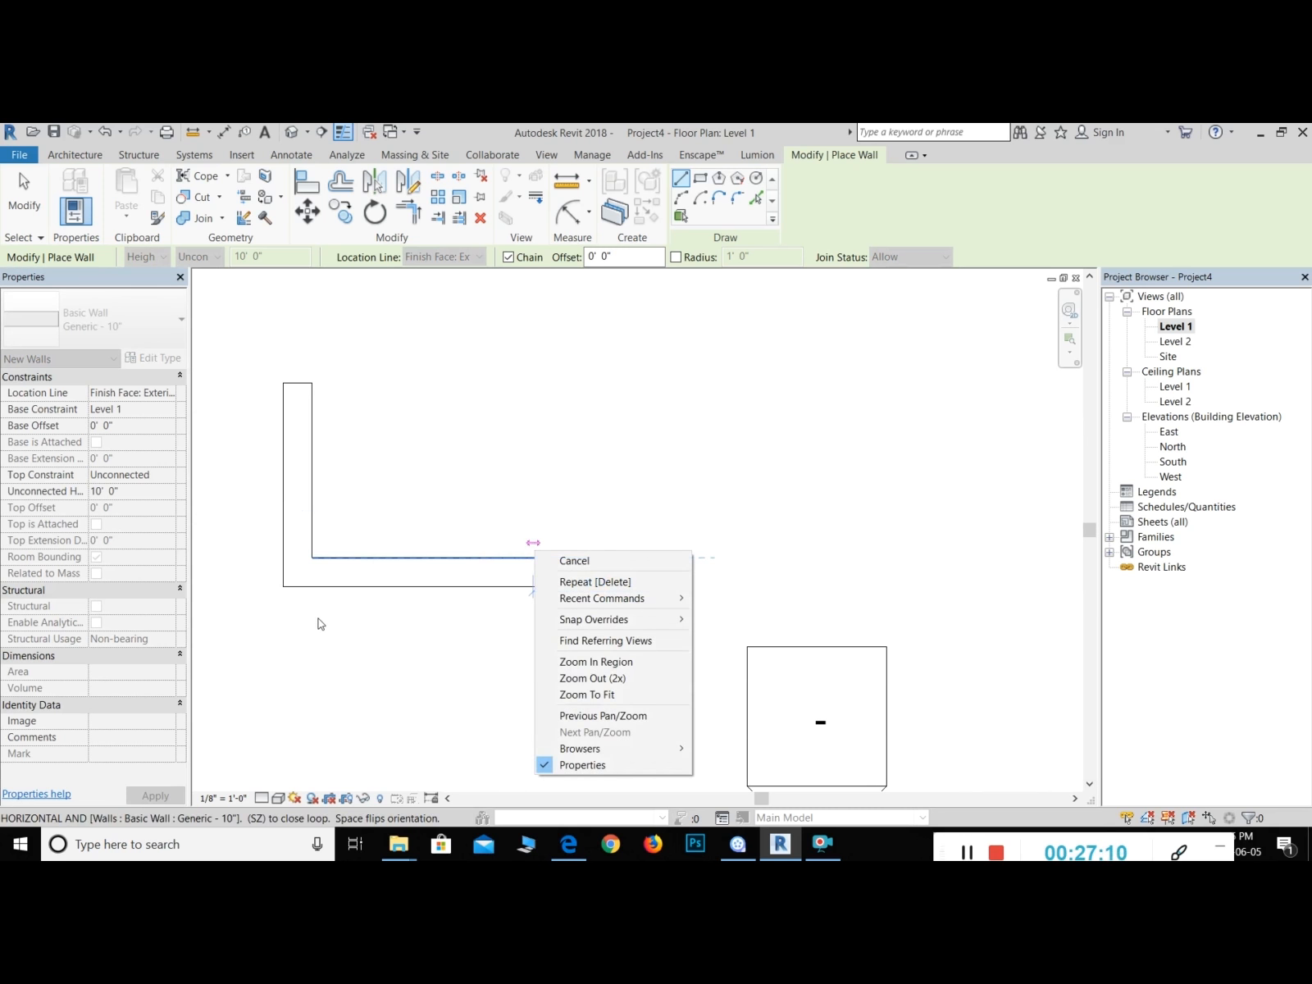
click(606, 562)
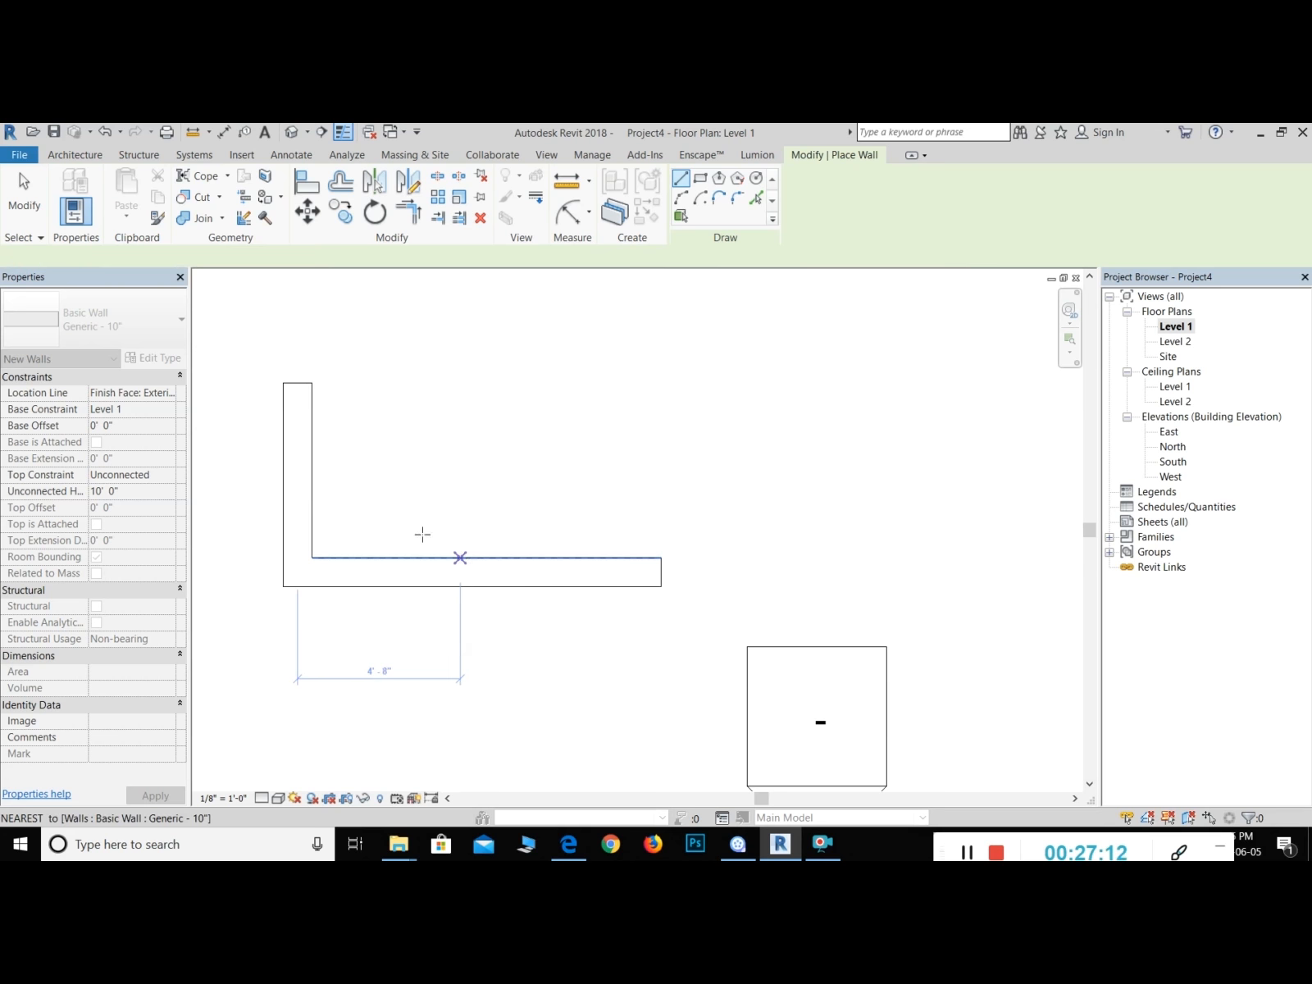
click(223, 132)
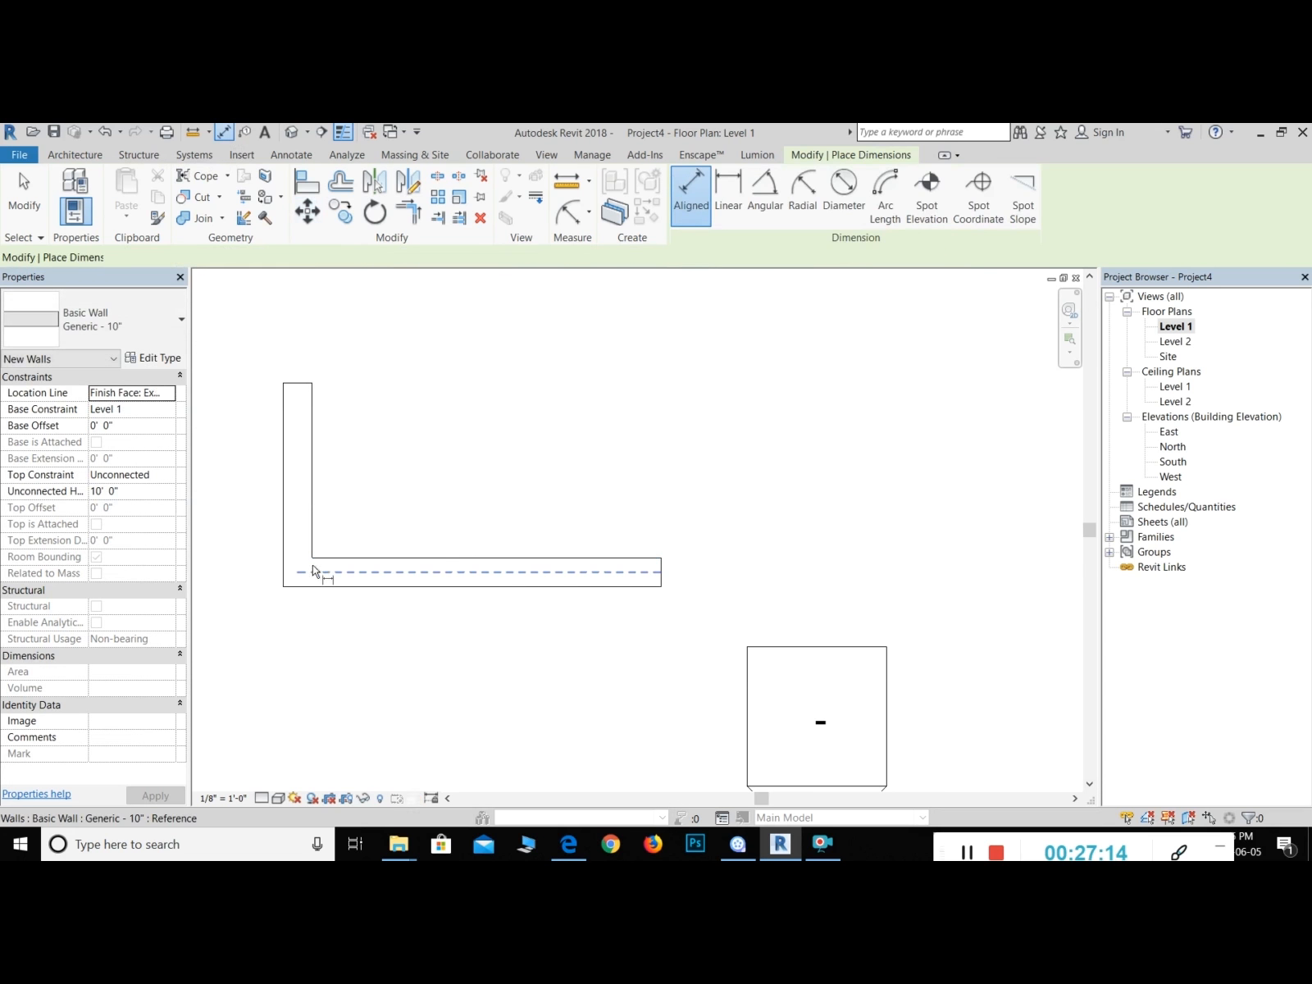
click(666, 578)
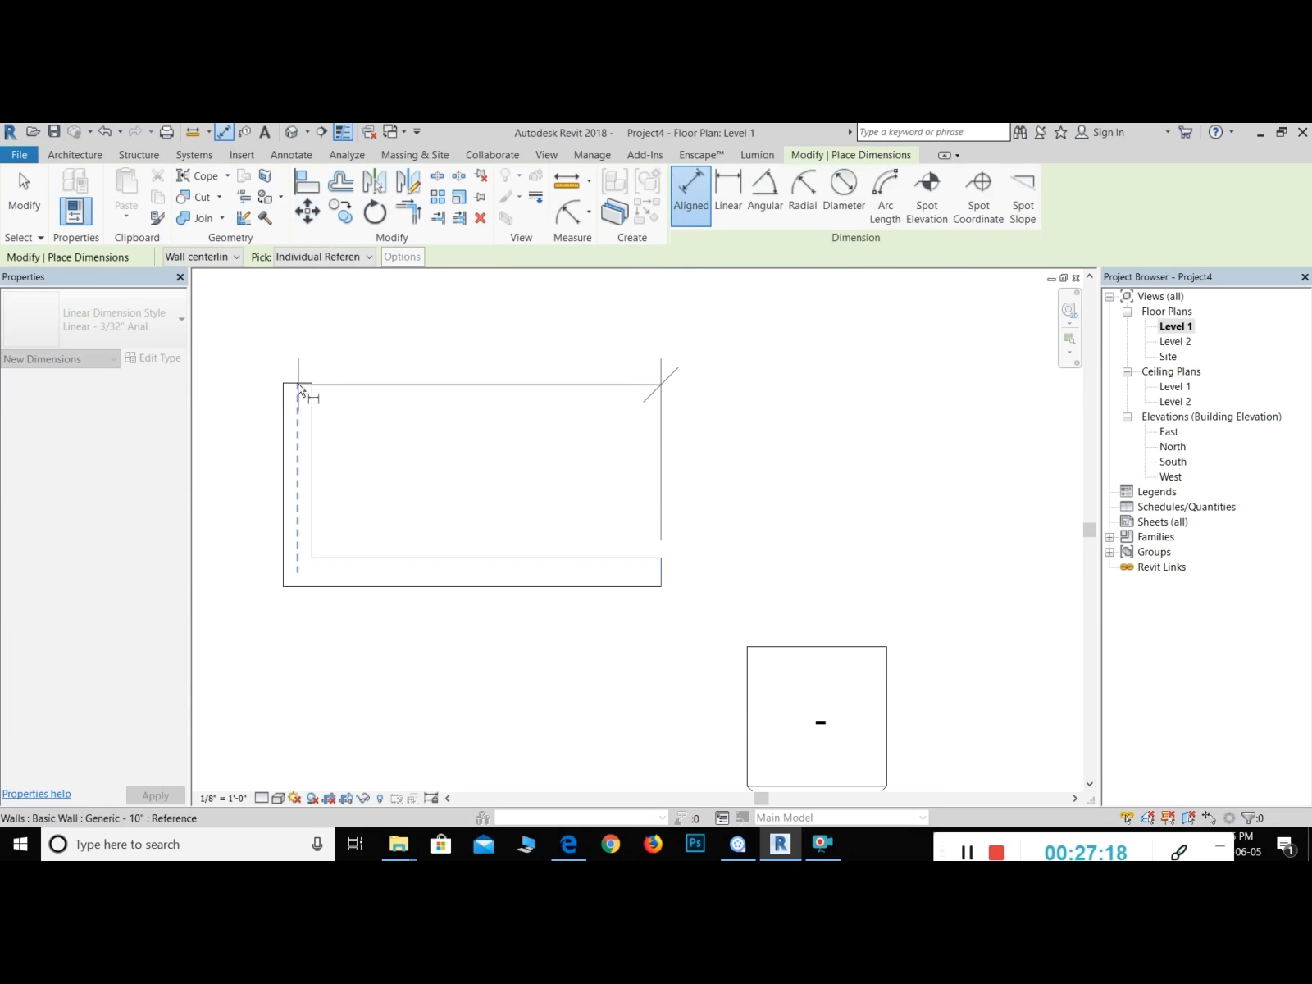
click(313, 395)
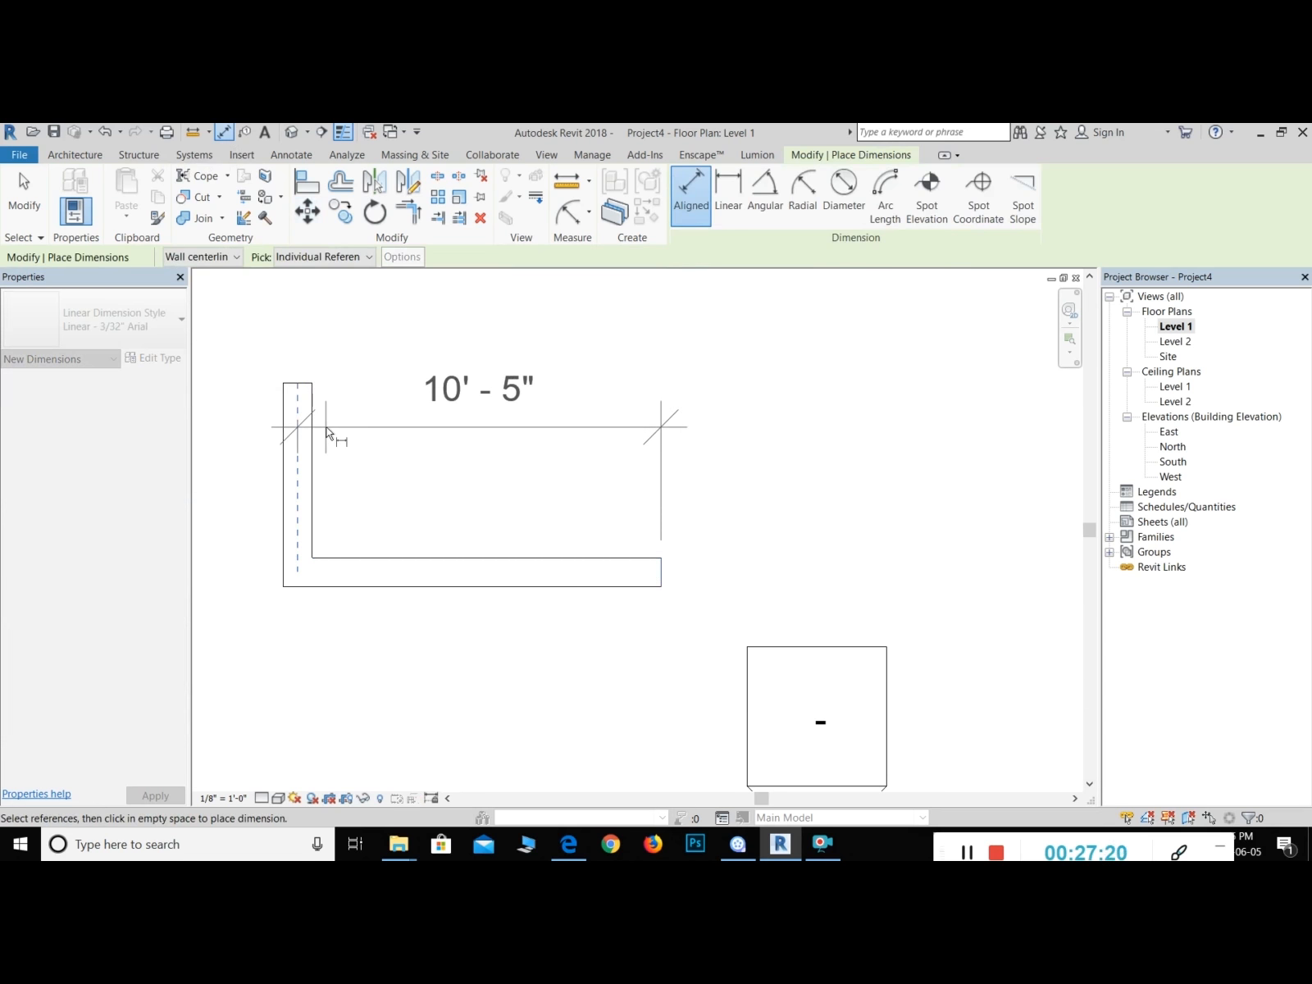
right_click(325, 429)
click(353, 439)
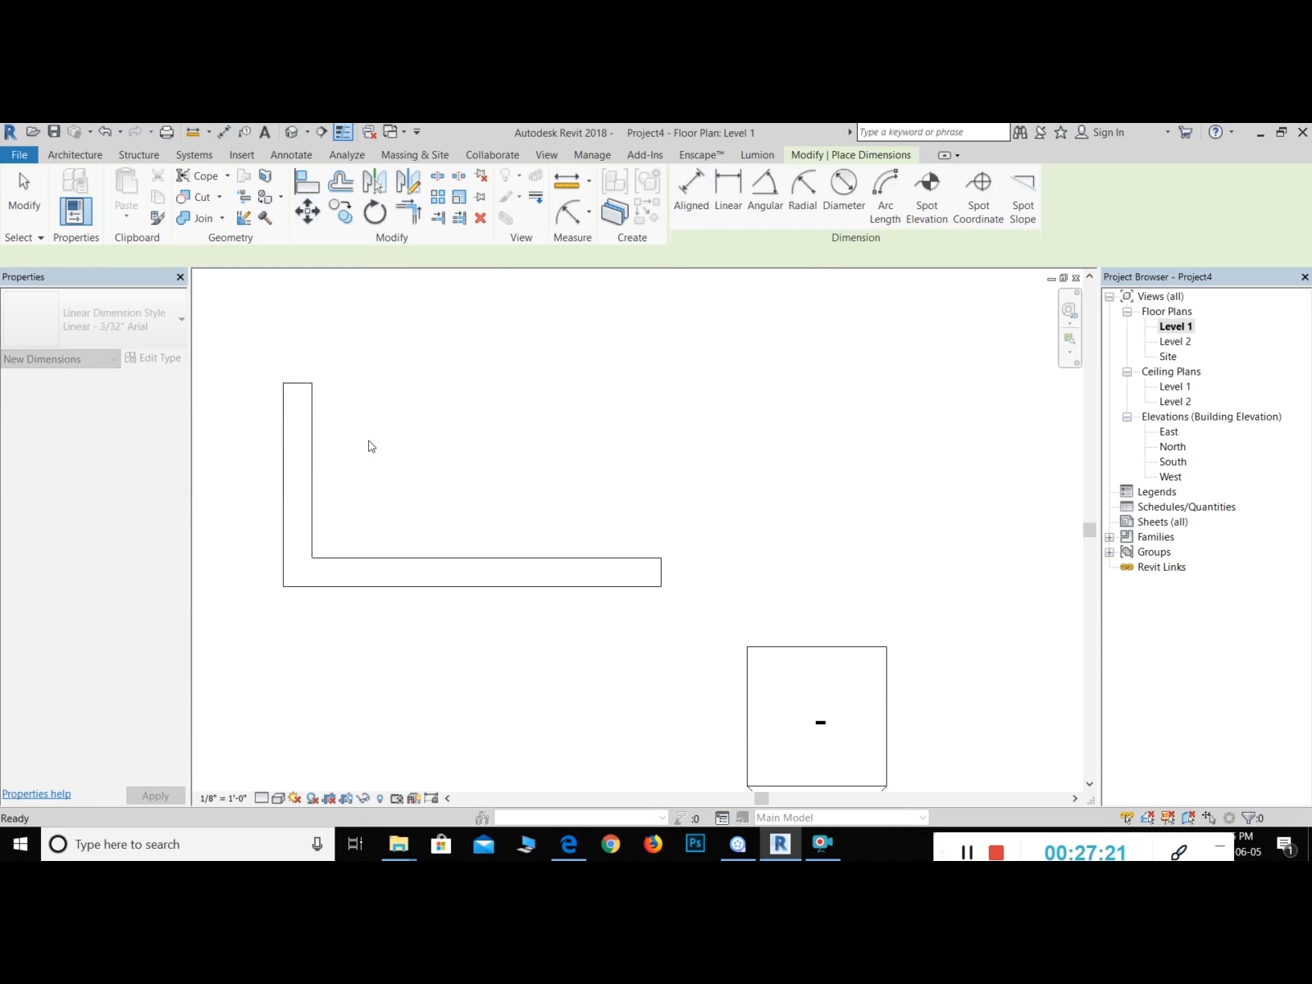
key(Escape)
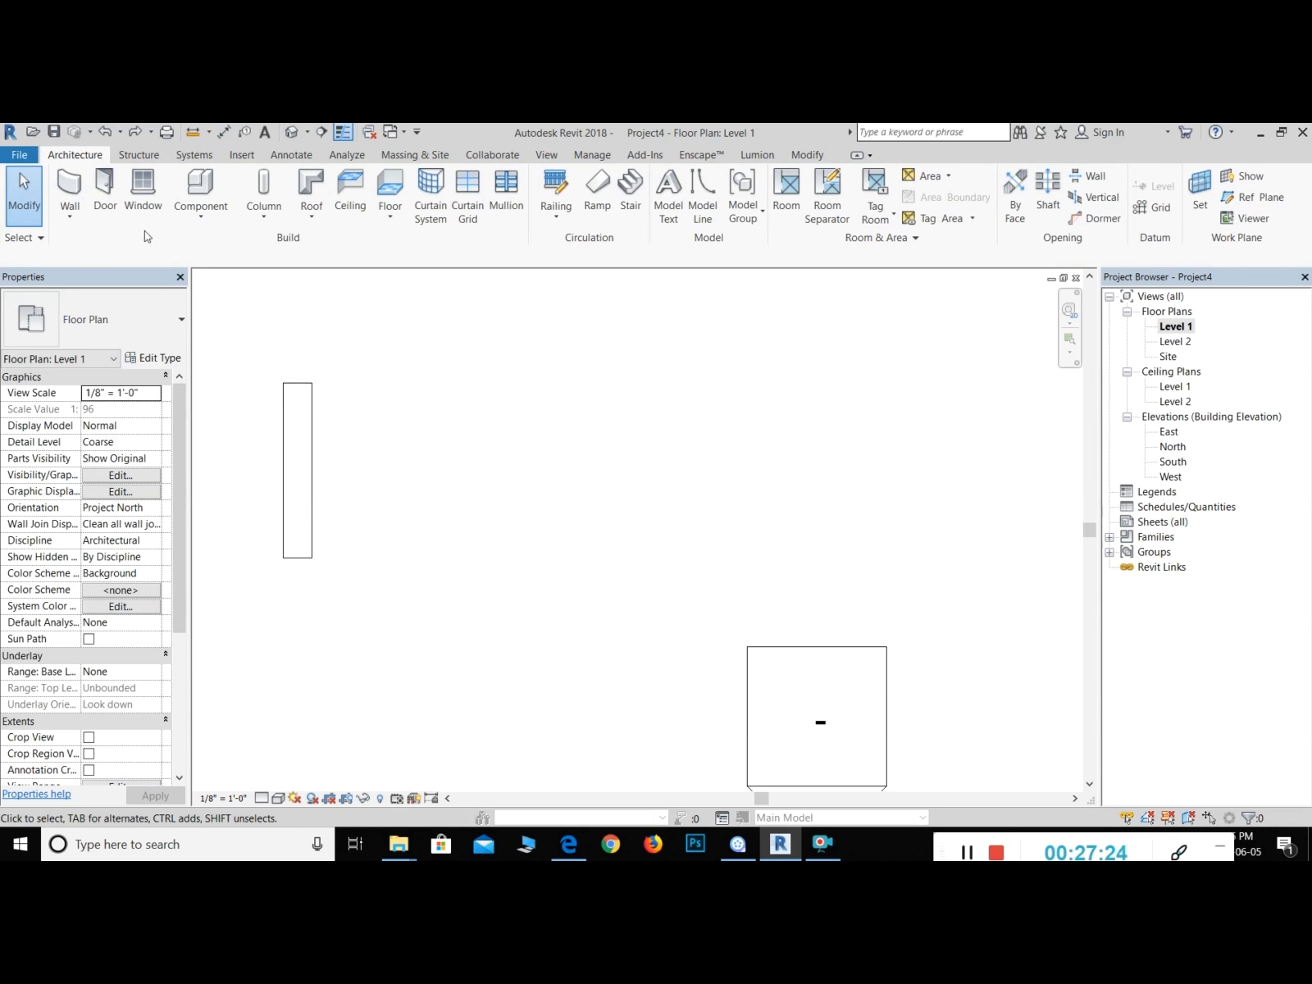
click(135, 133)
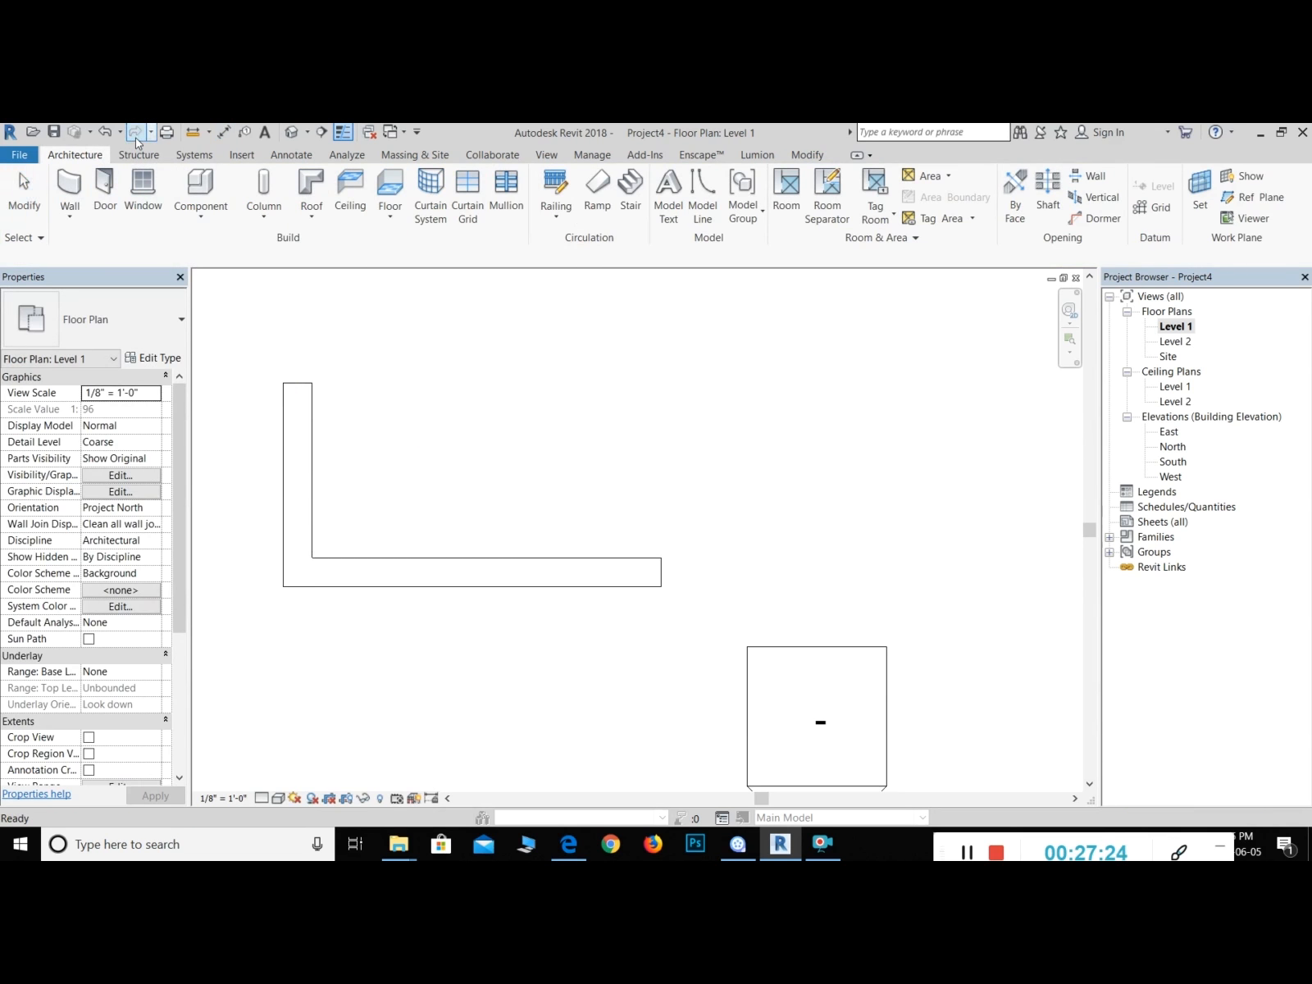
Step: Measure the horizontal wall's upper face from the inner corner of the L to the wall's free end
click(211, 140)
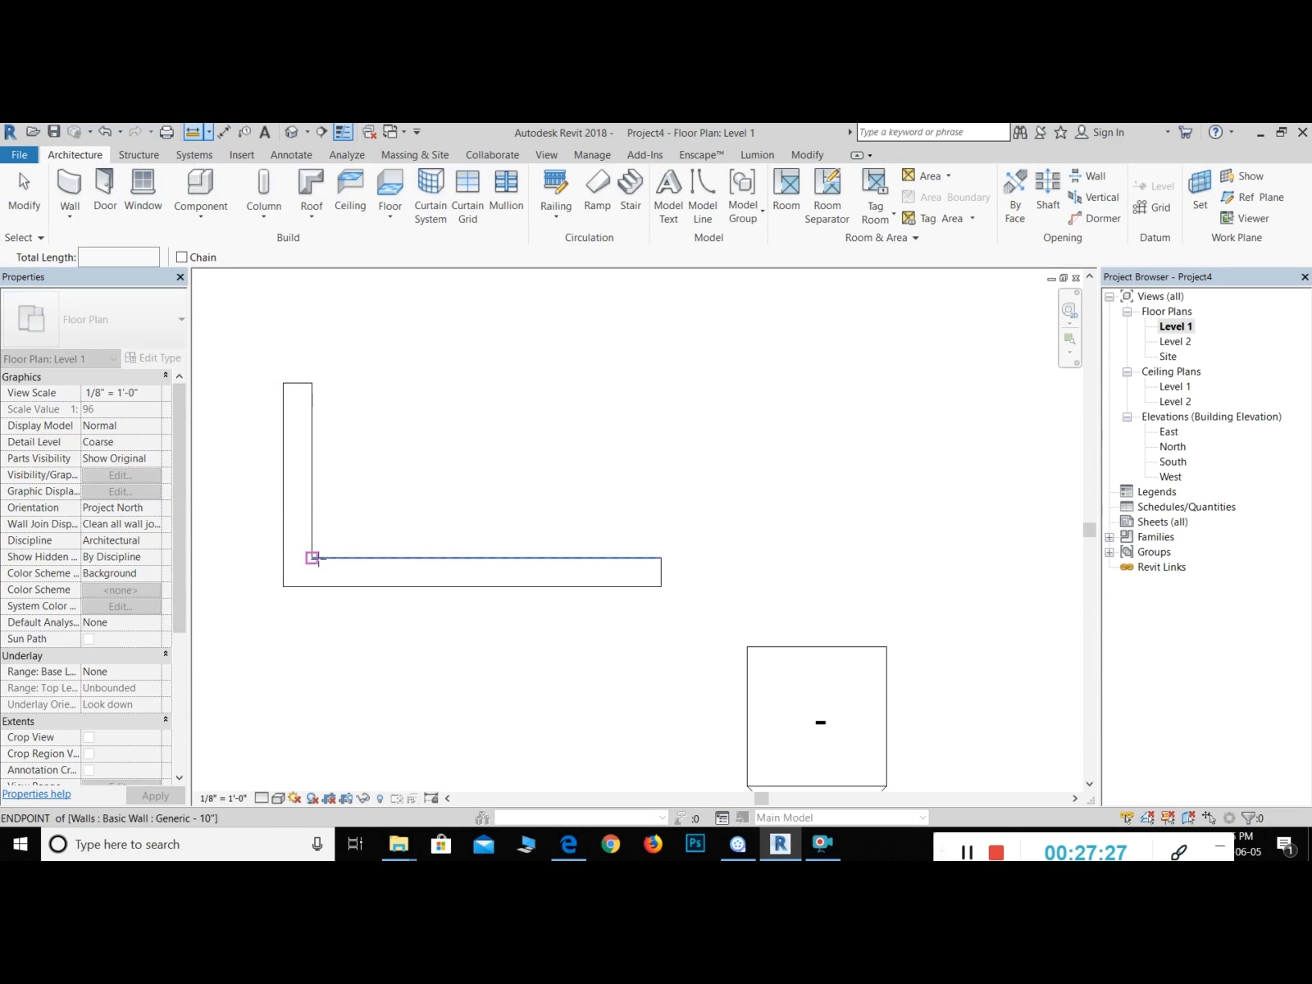
click(313, 558)
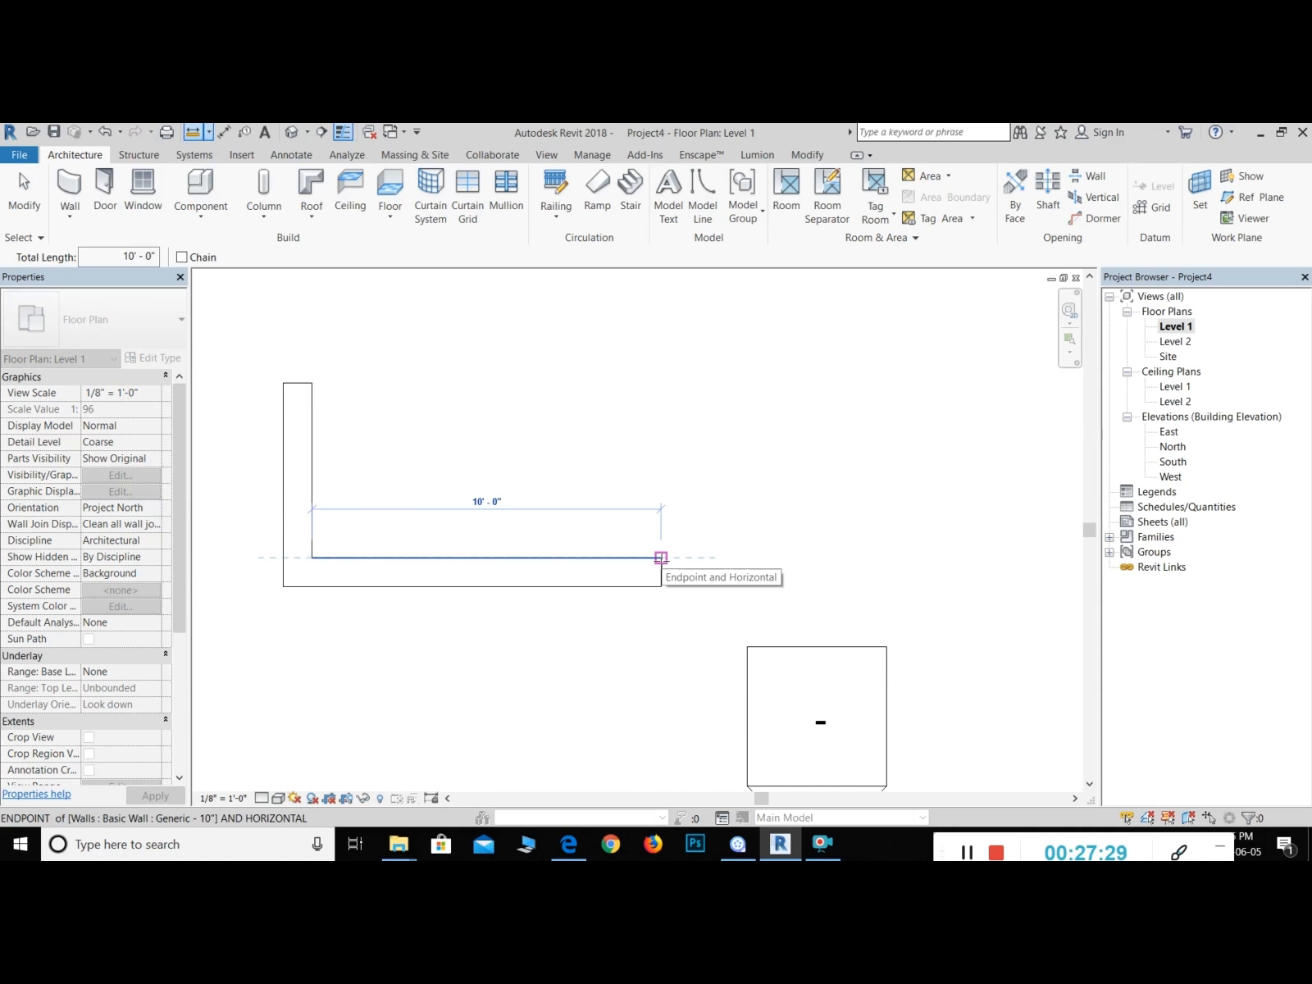
click(661, 557)
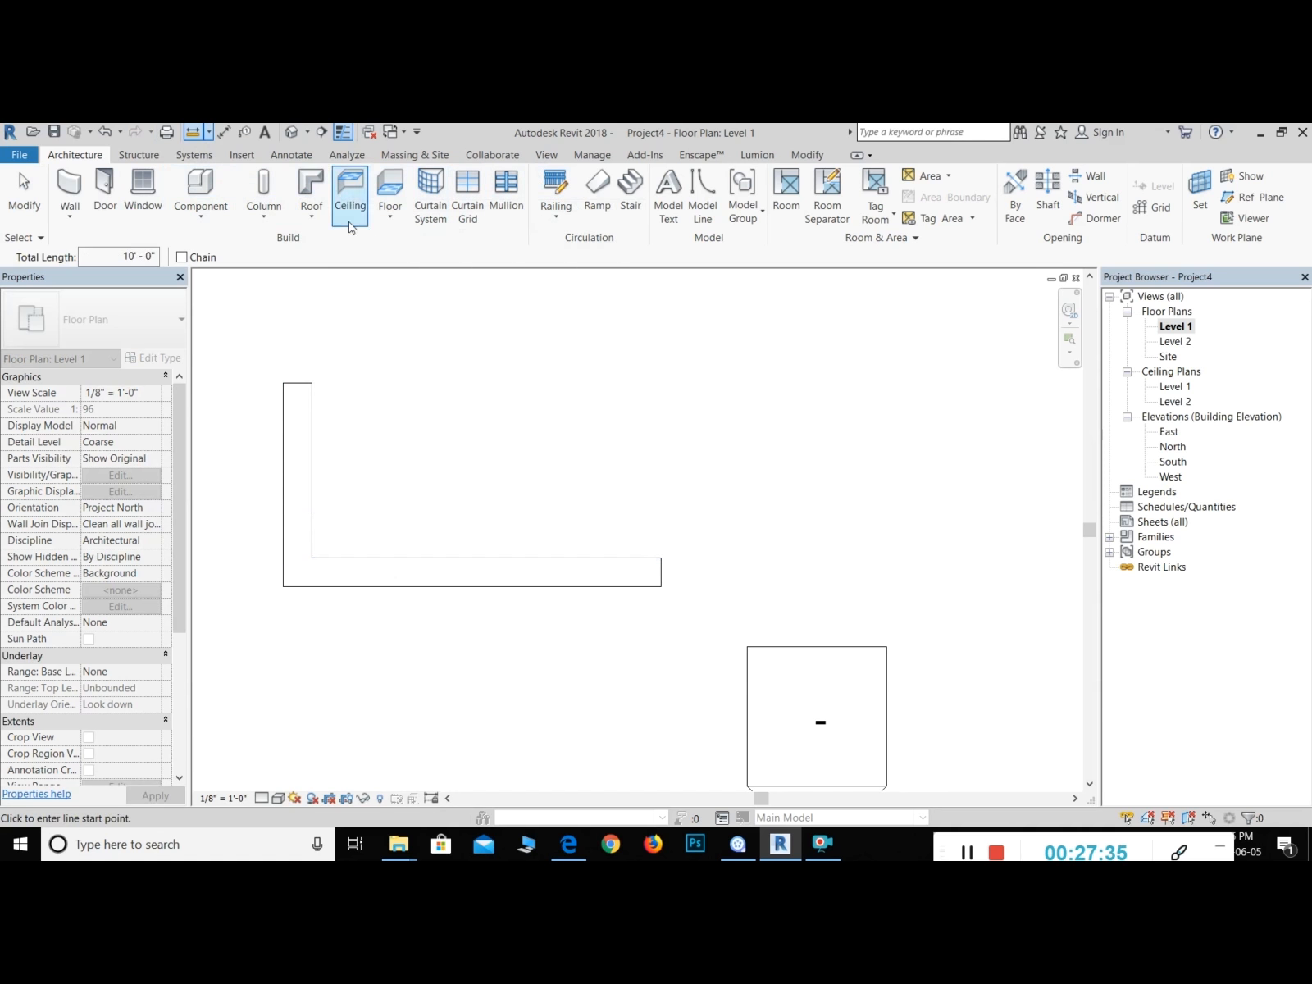
click(13, 202)
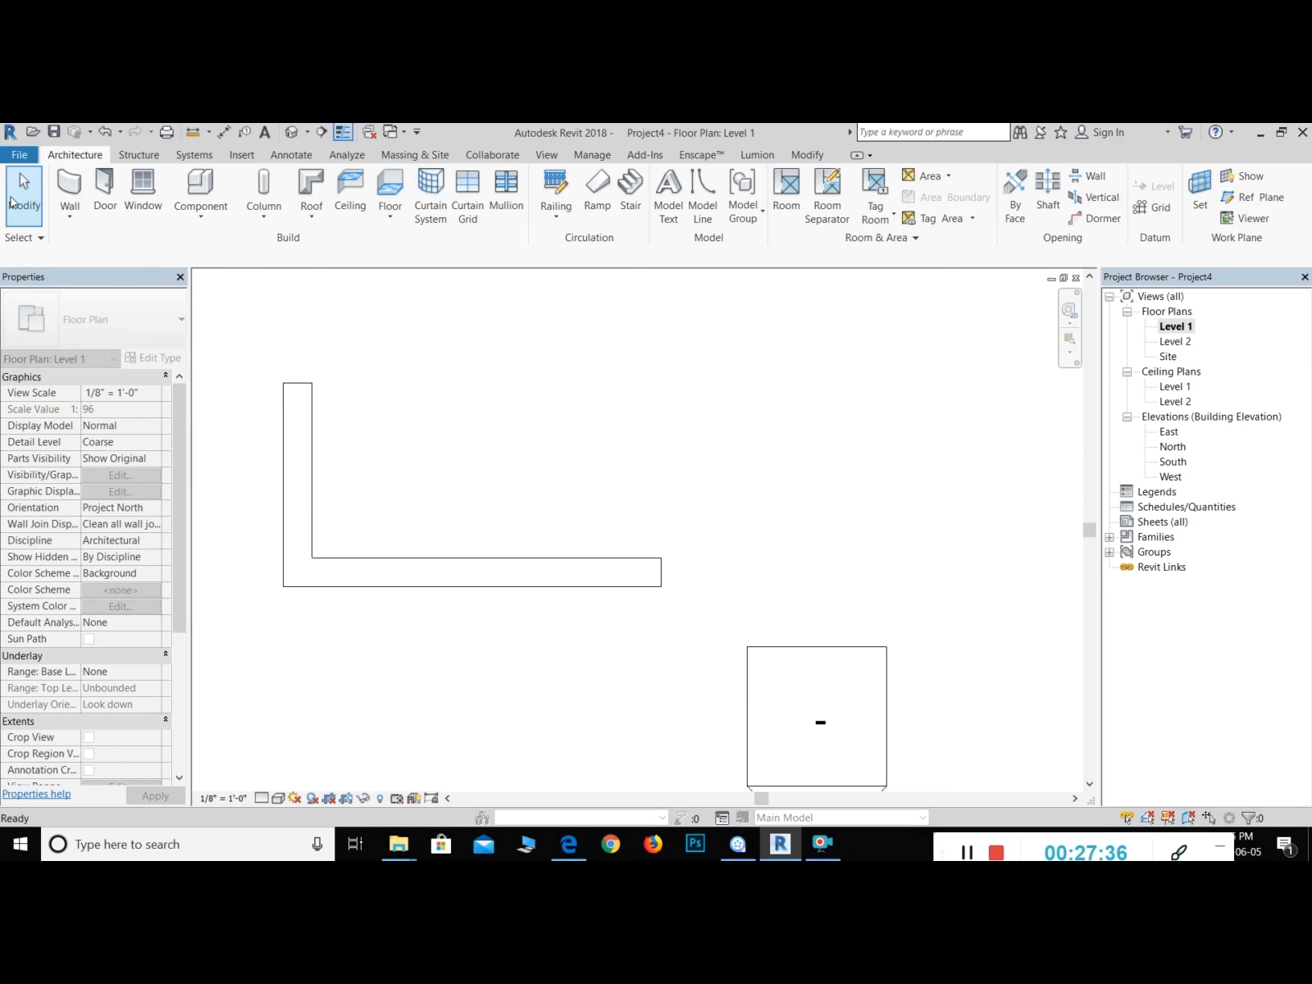
Step: Set the wall location line to Wall Centerline and draw a separate horizontal Generic - 10" wall above the L-shaped walls
click(70, 187)
click(95, 327)
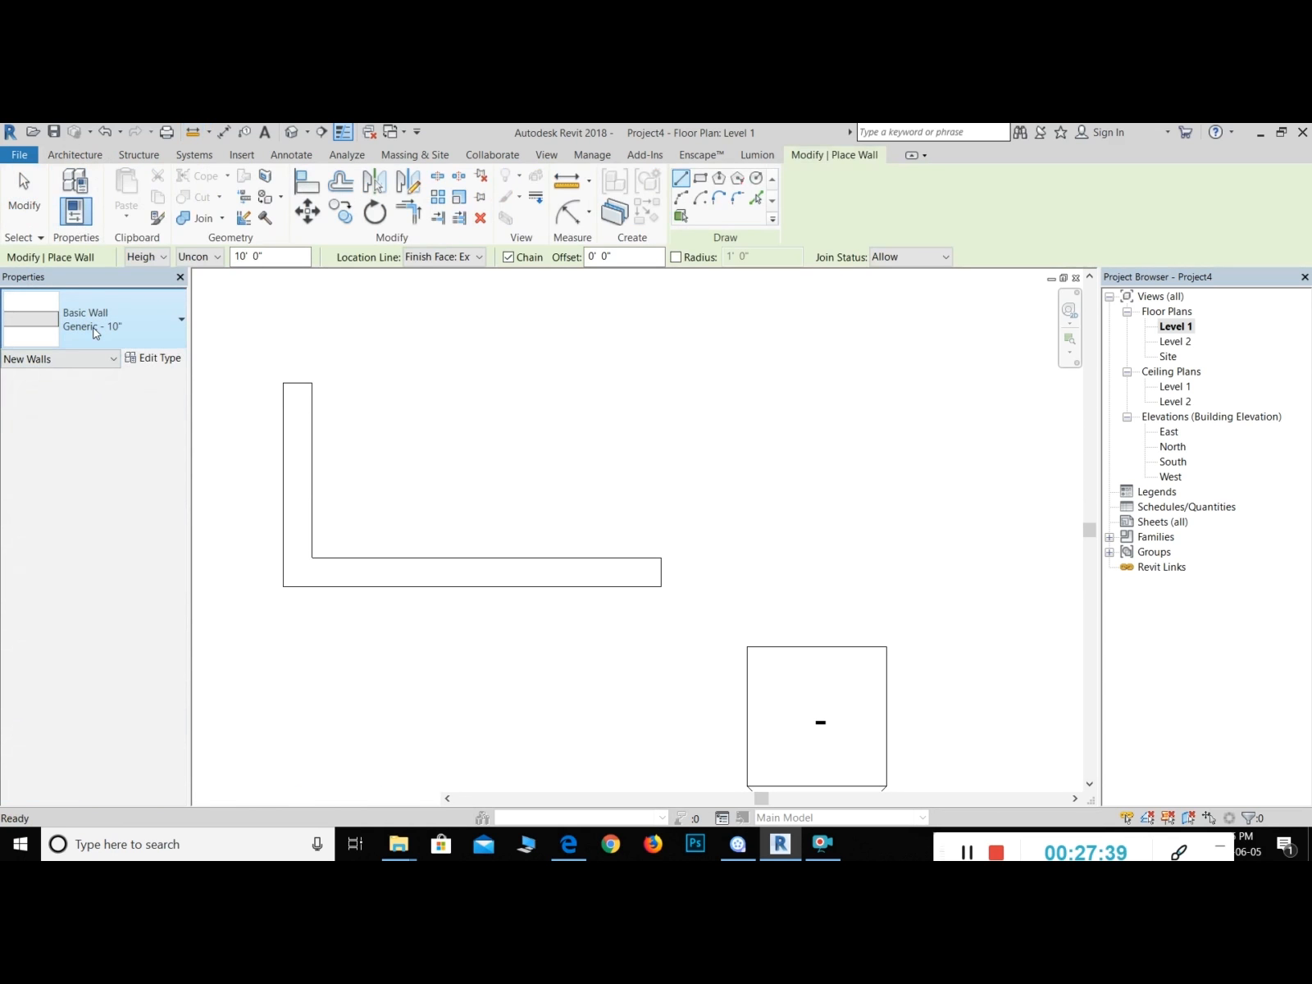
click(69, 421)
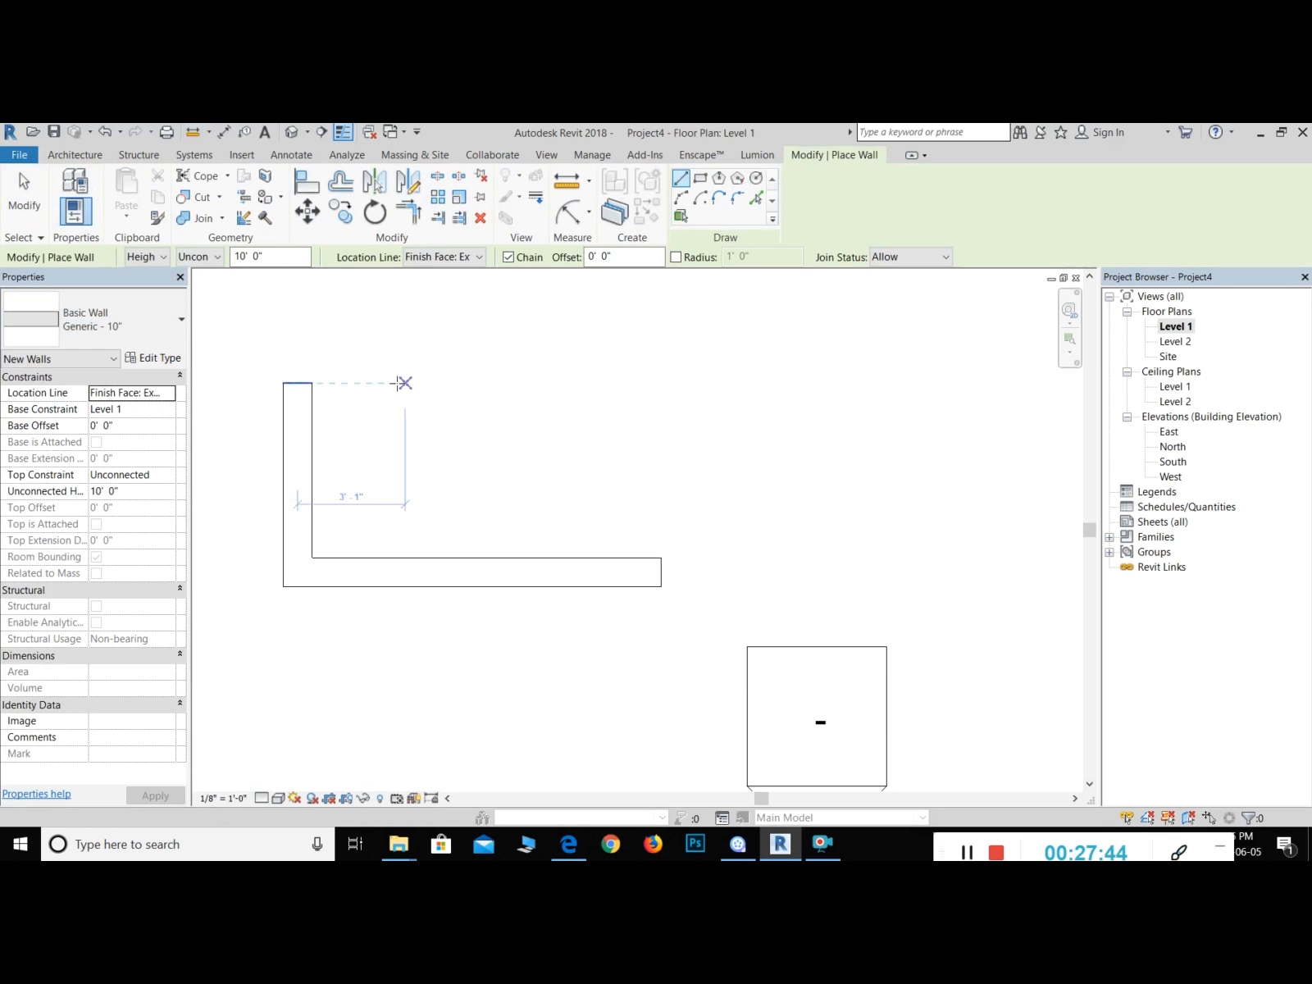
click(455, 257)
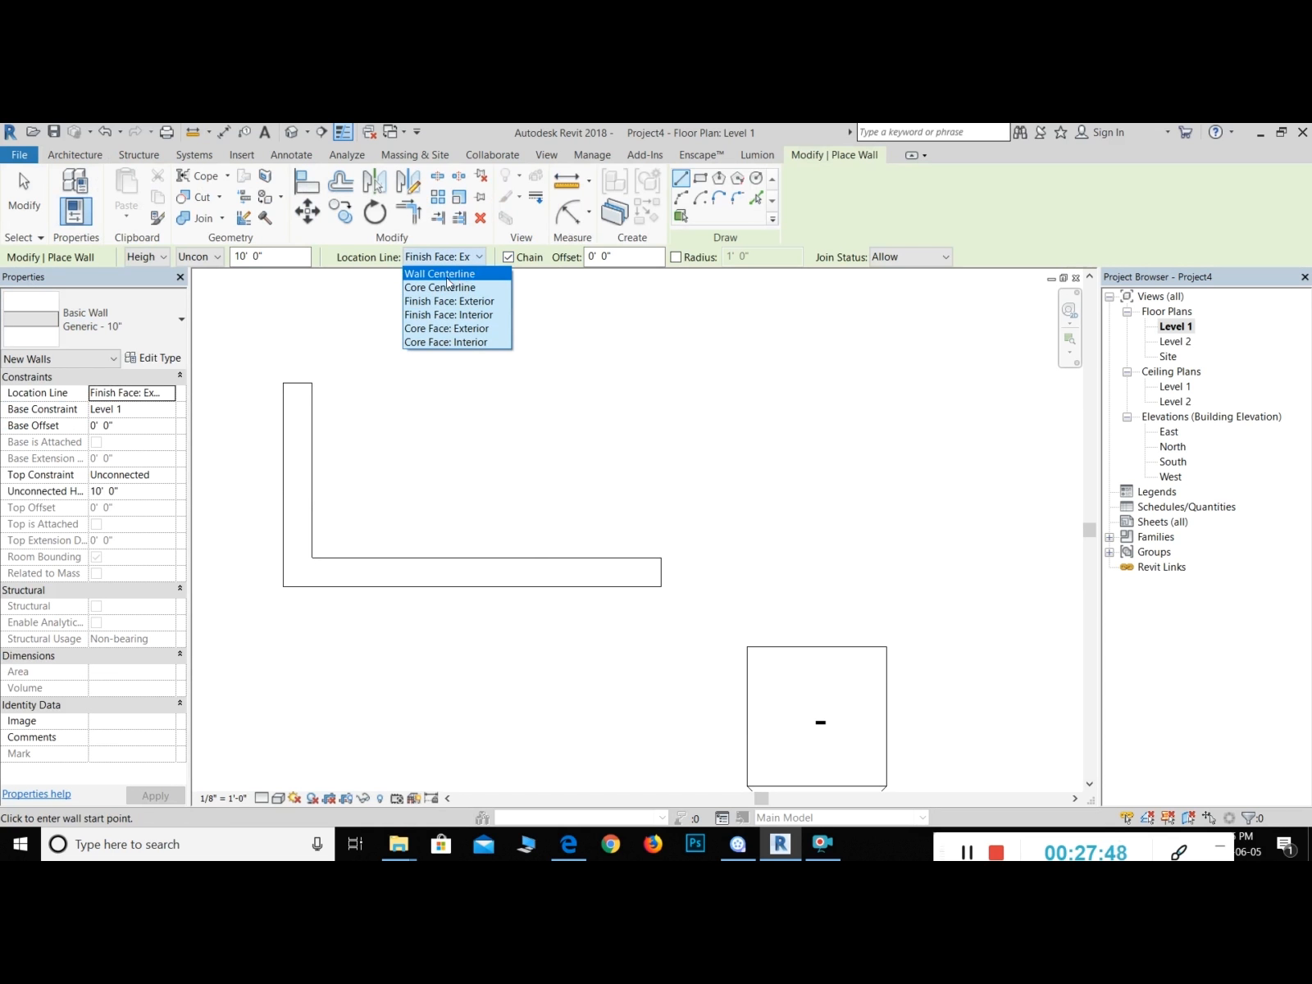
click(448, 275)
click(437, 373)
click(821, 373)
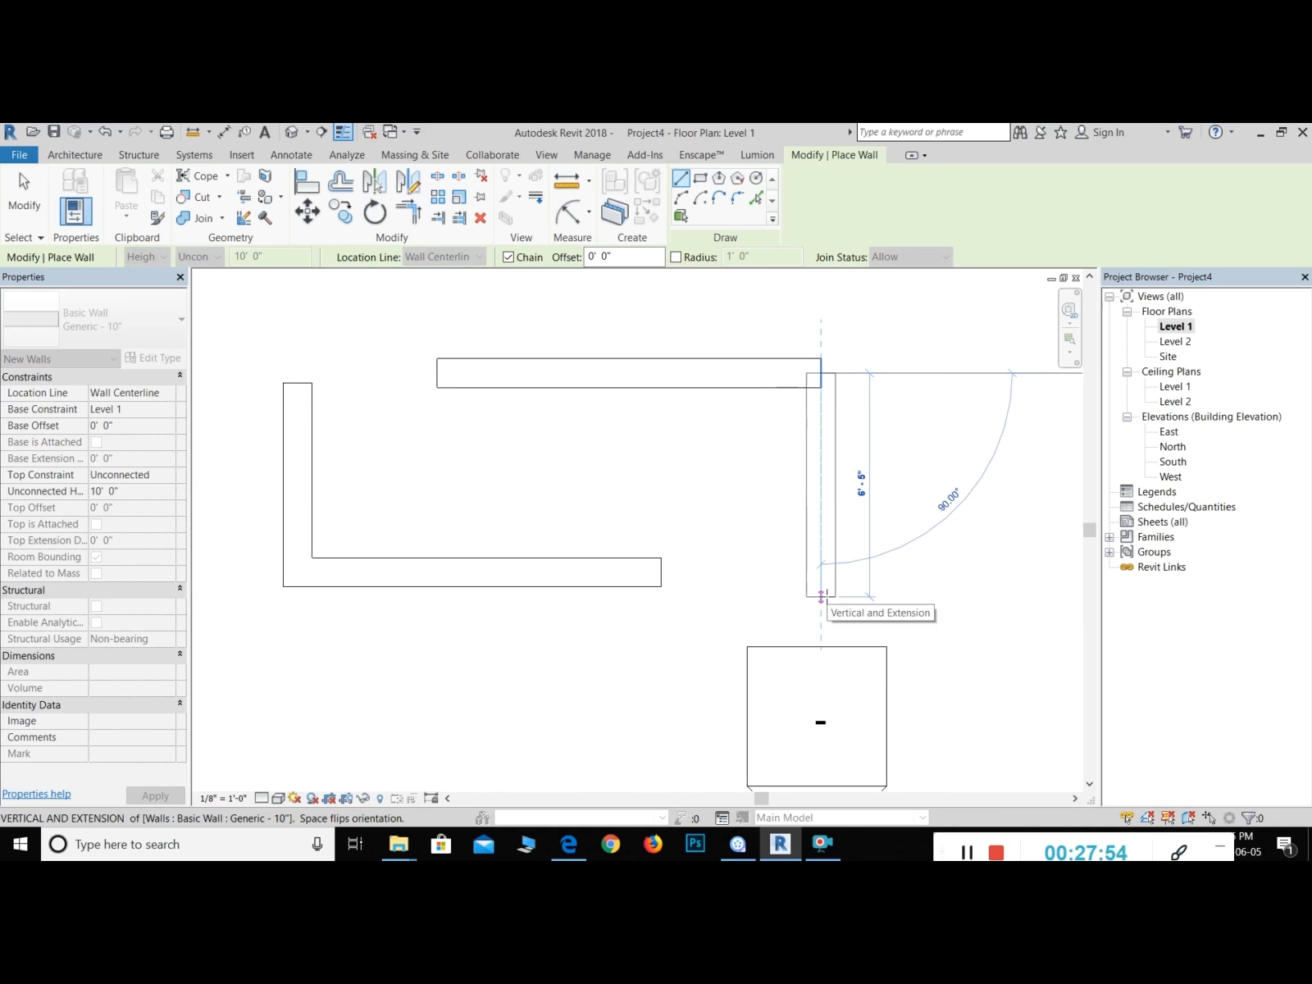
right_click(816, 589)
click(845, 607)
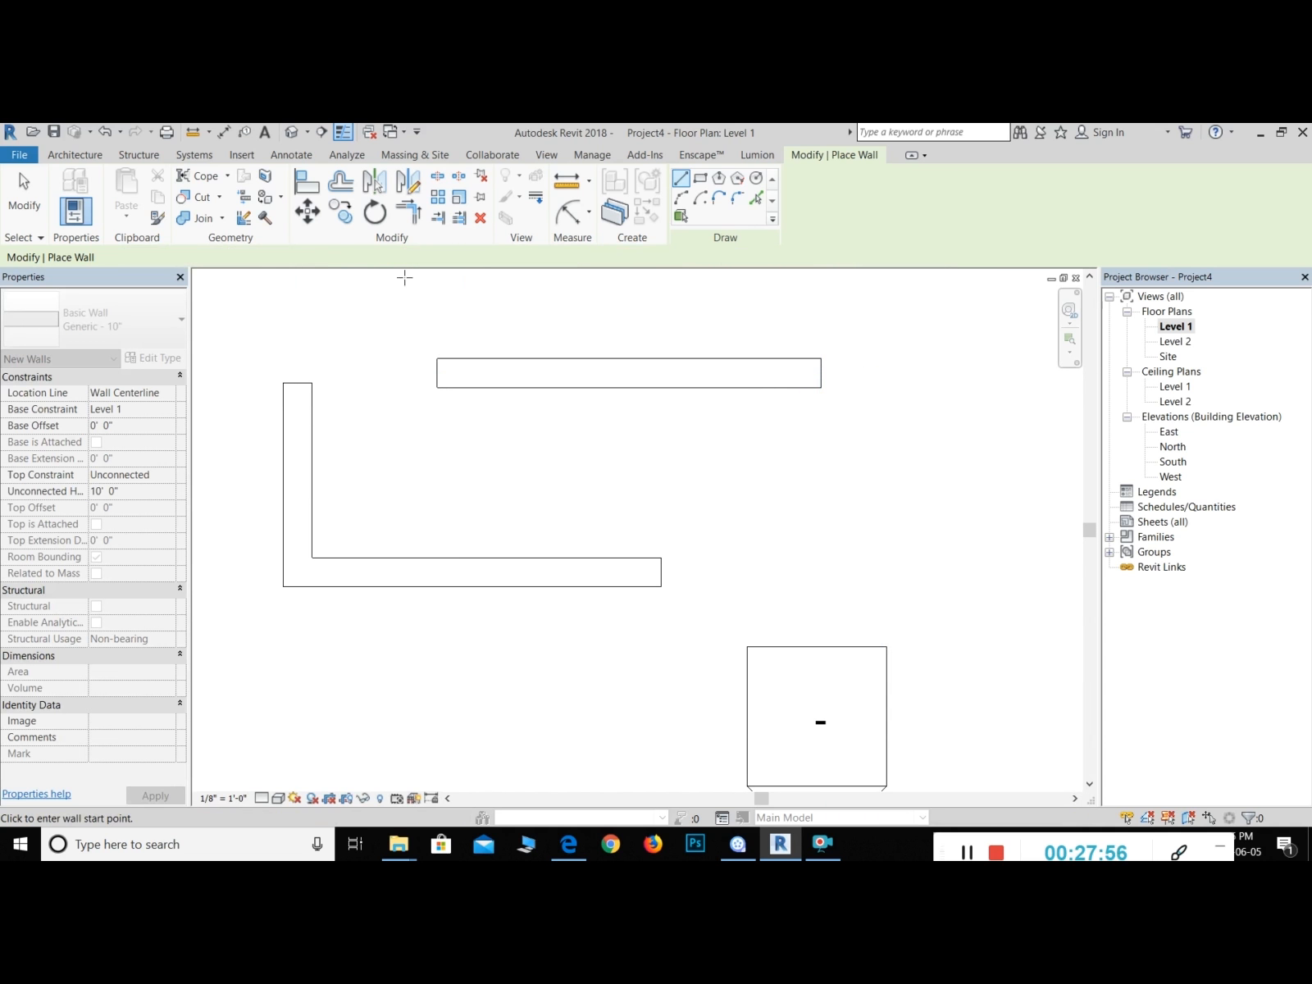
click(479, 257)
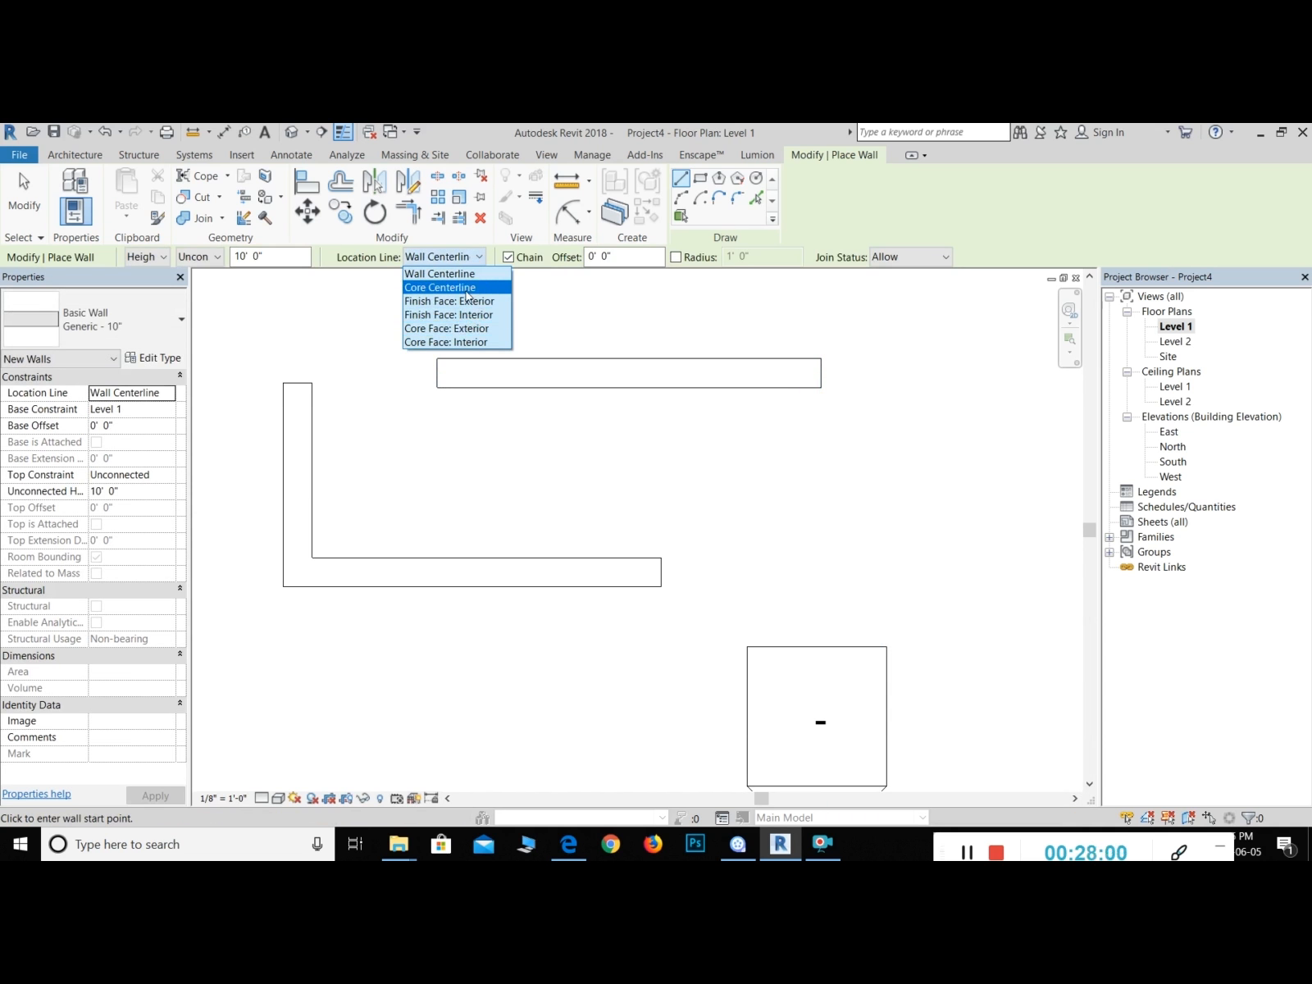
click(858, 233)
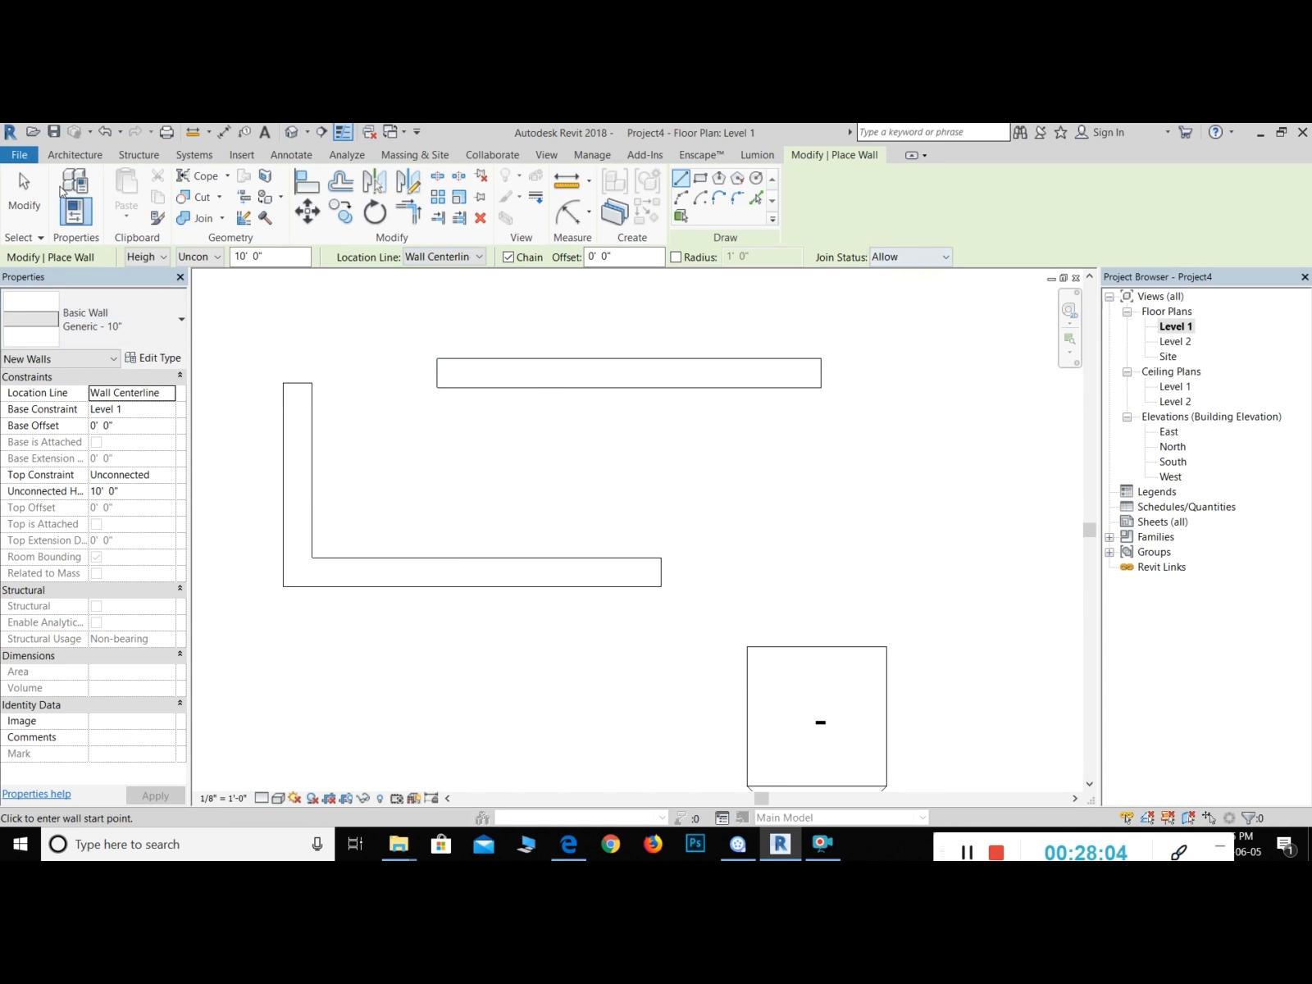
click(23, 197)
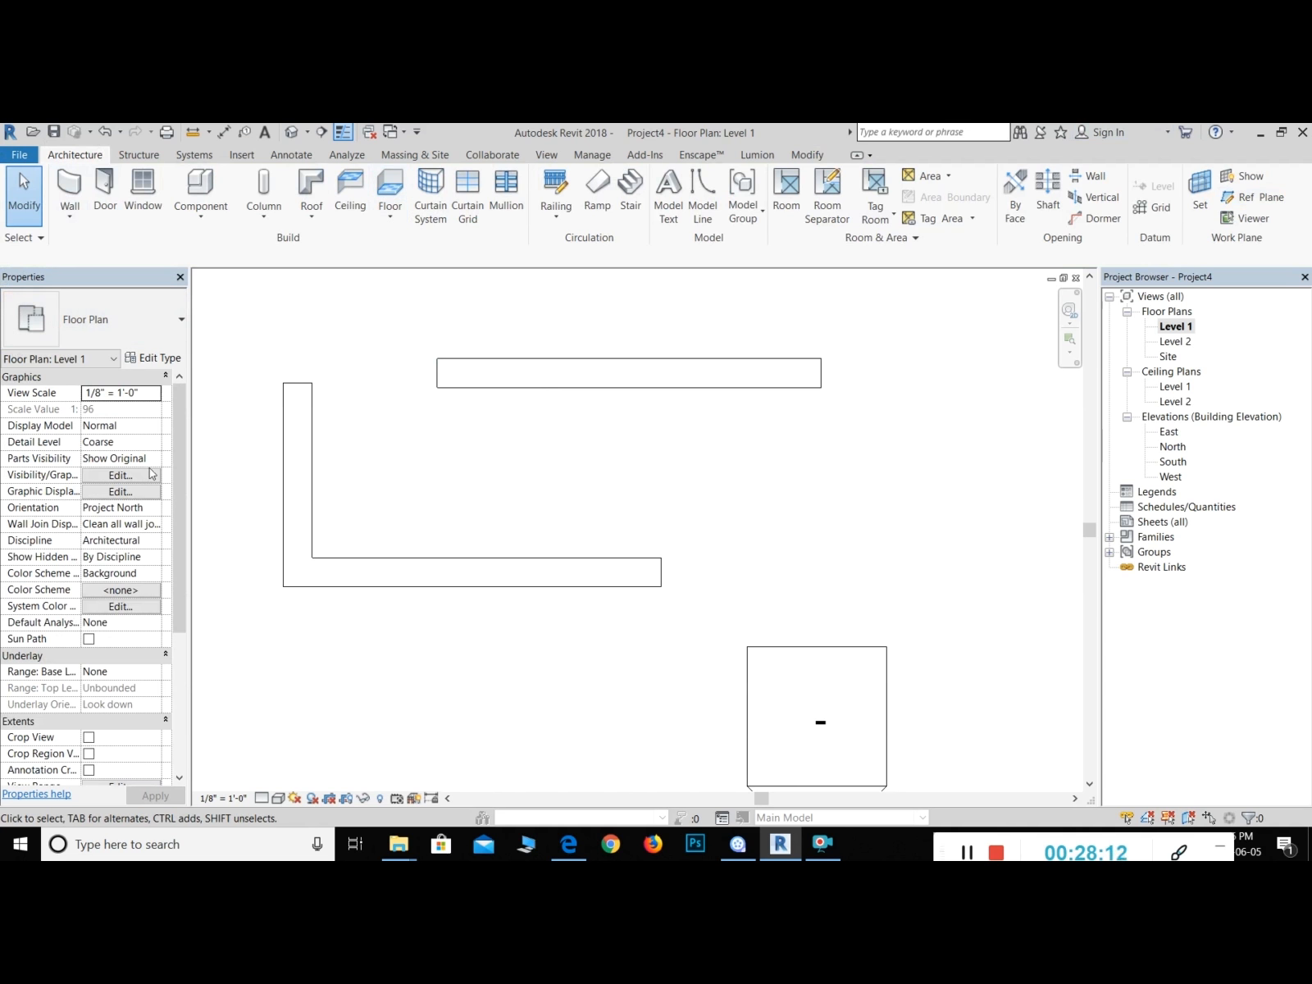
scroll(448, 489, down, 3)
middle_drag(507, 465, 546, 421)
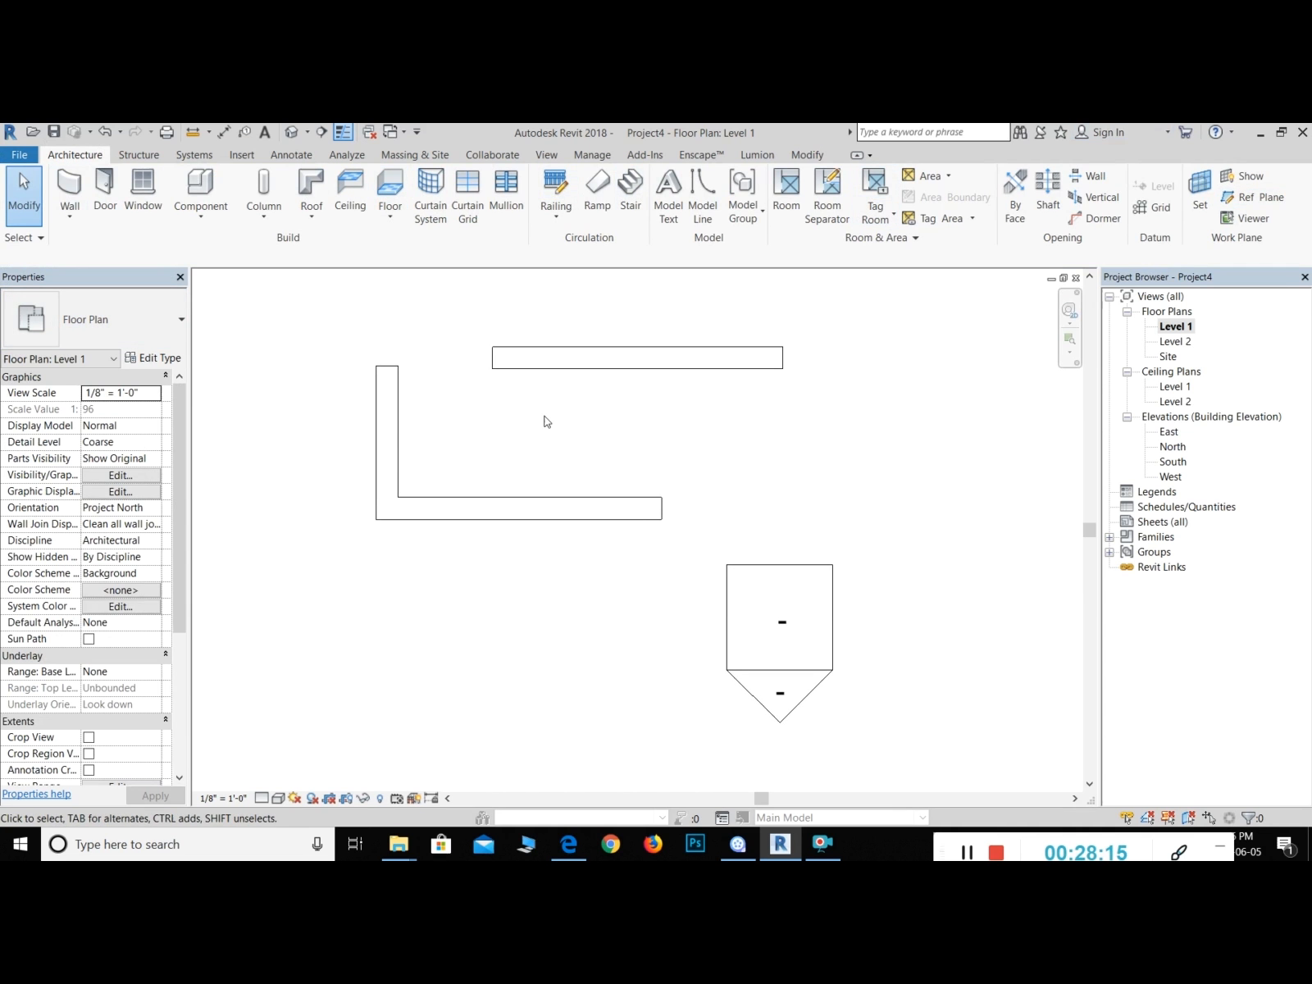